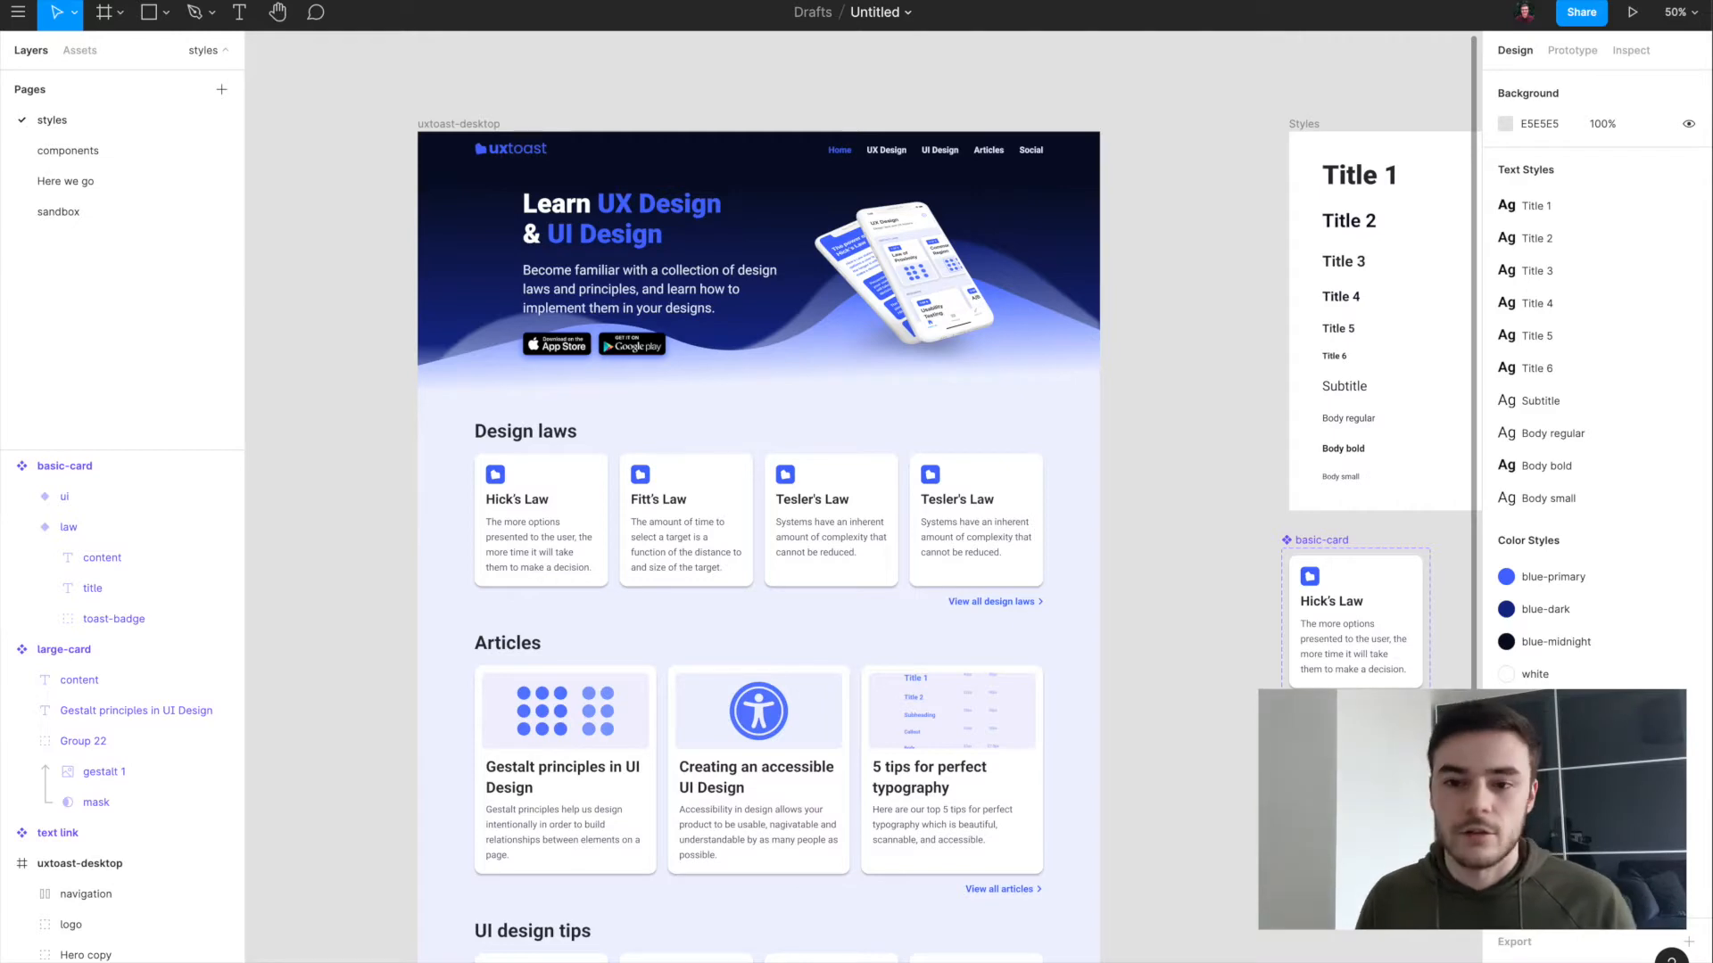
Step: Look over the uxtoast-desktop page, the Styles frame and the card components on the canvas
scroll(1344, 559, right, 10)
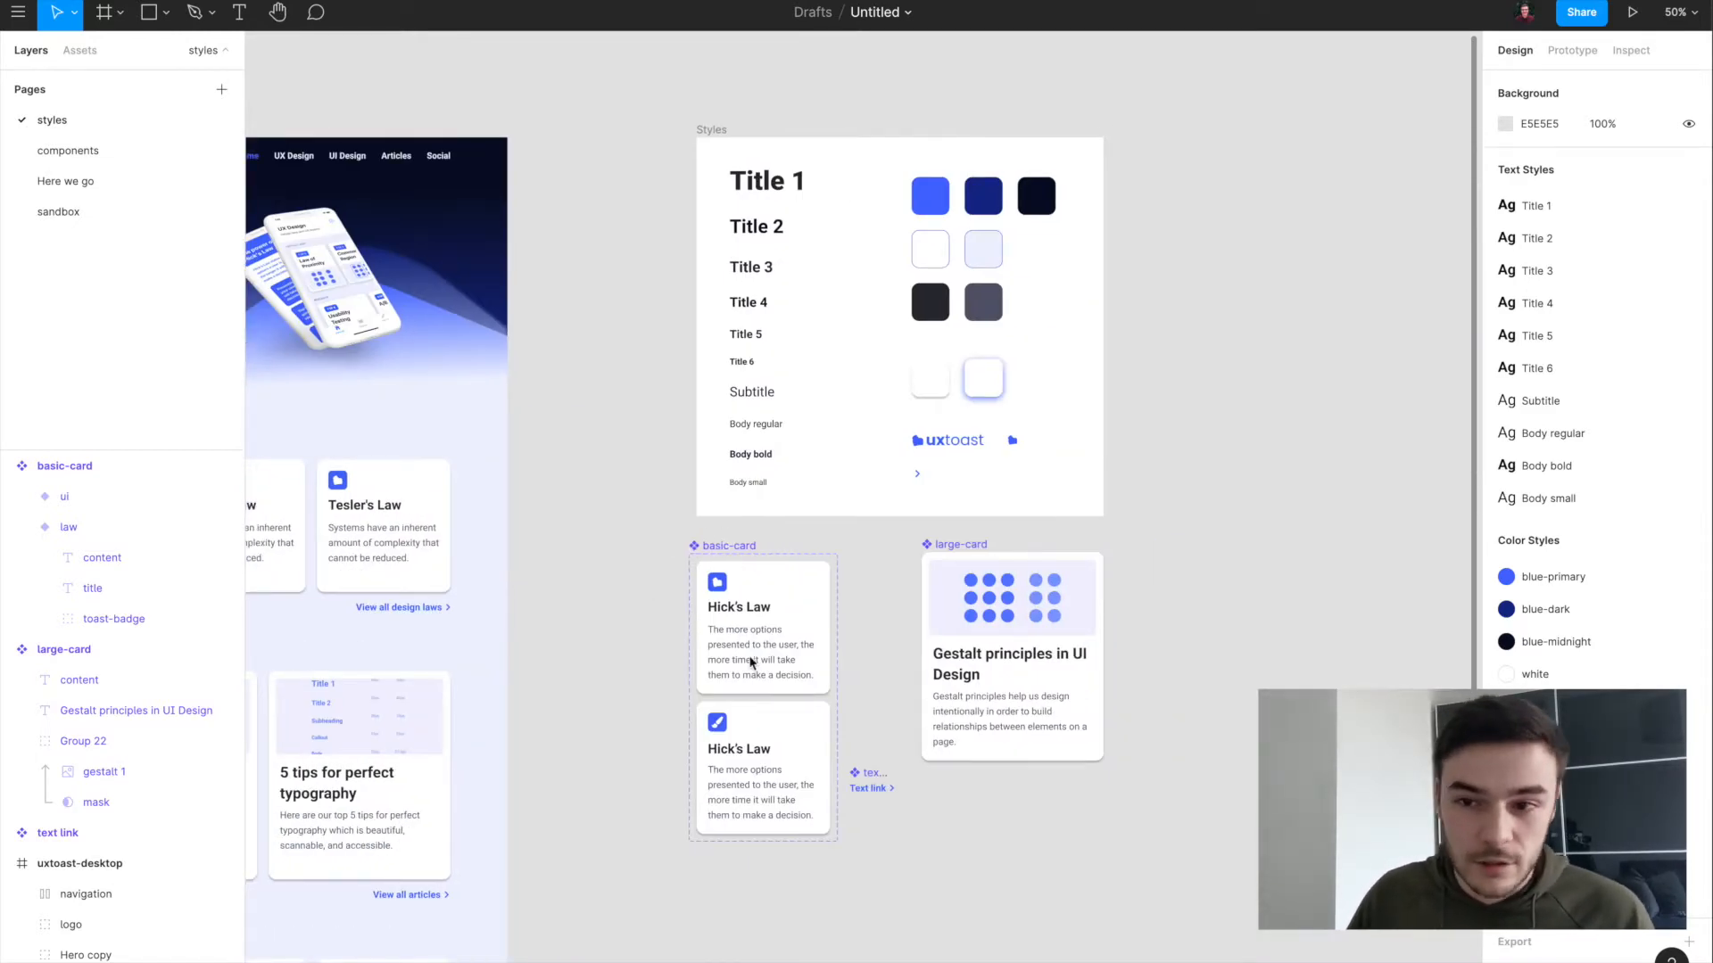
scroll(841, 546, left, 5)
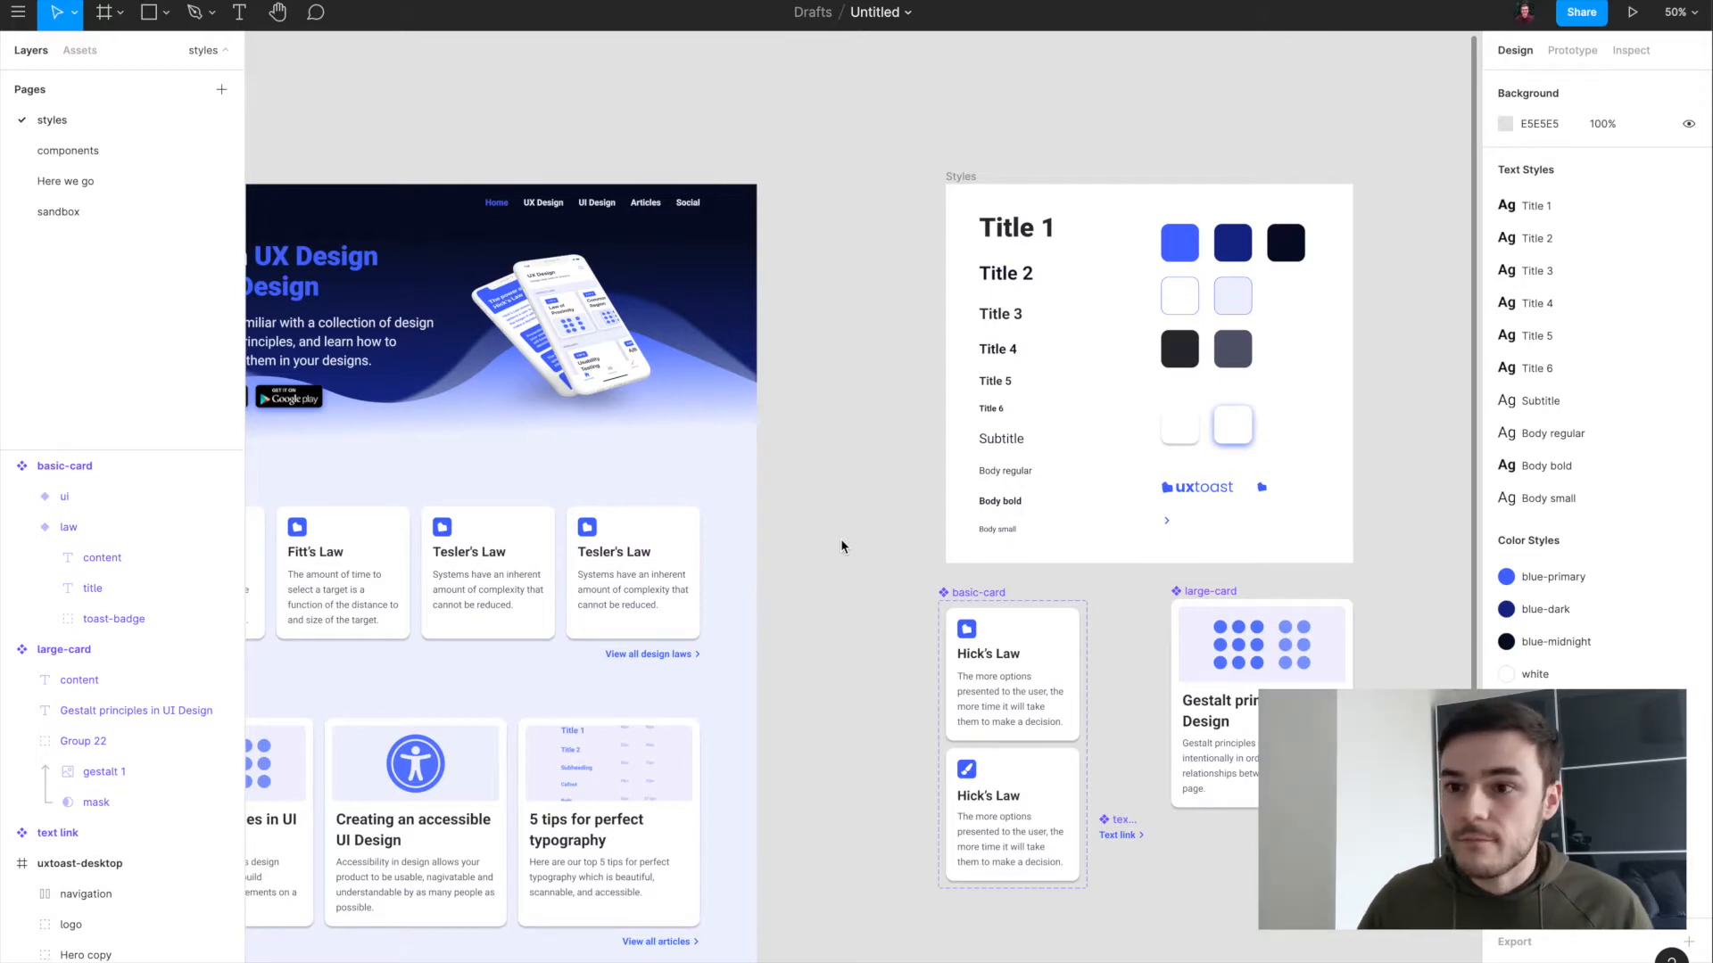
scroll(841, 546, left, 1)
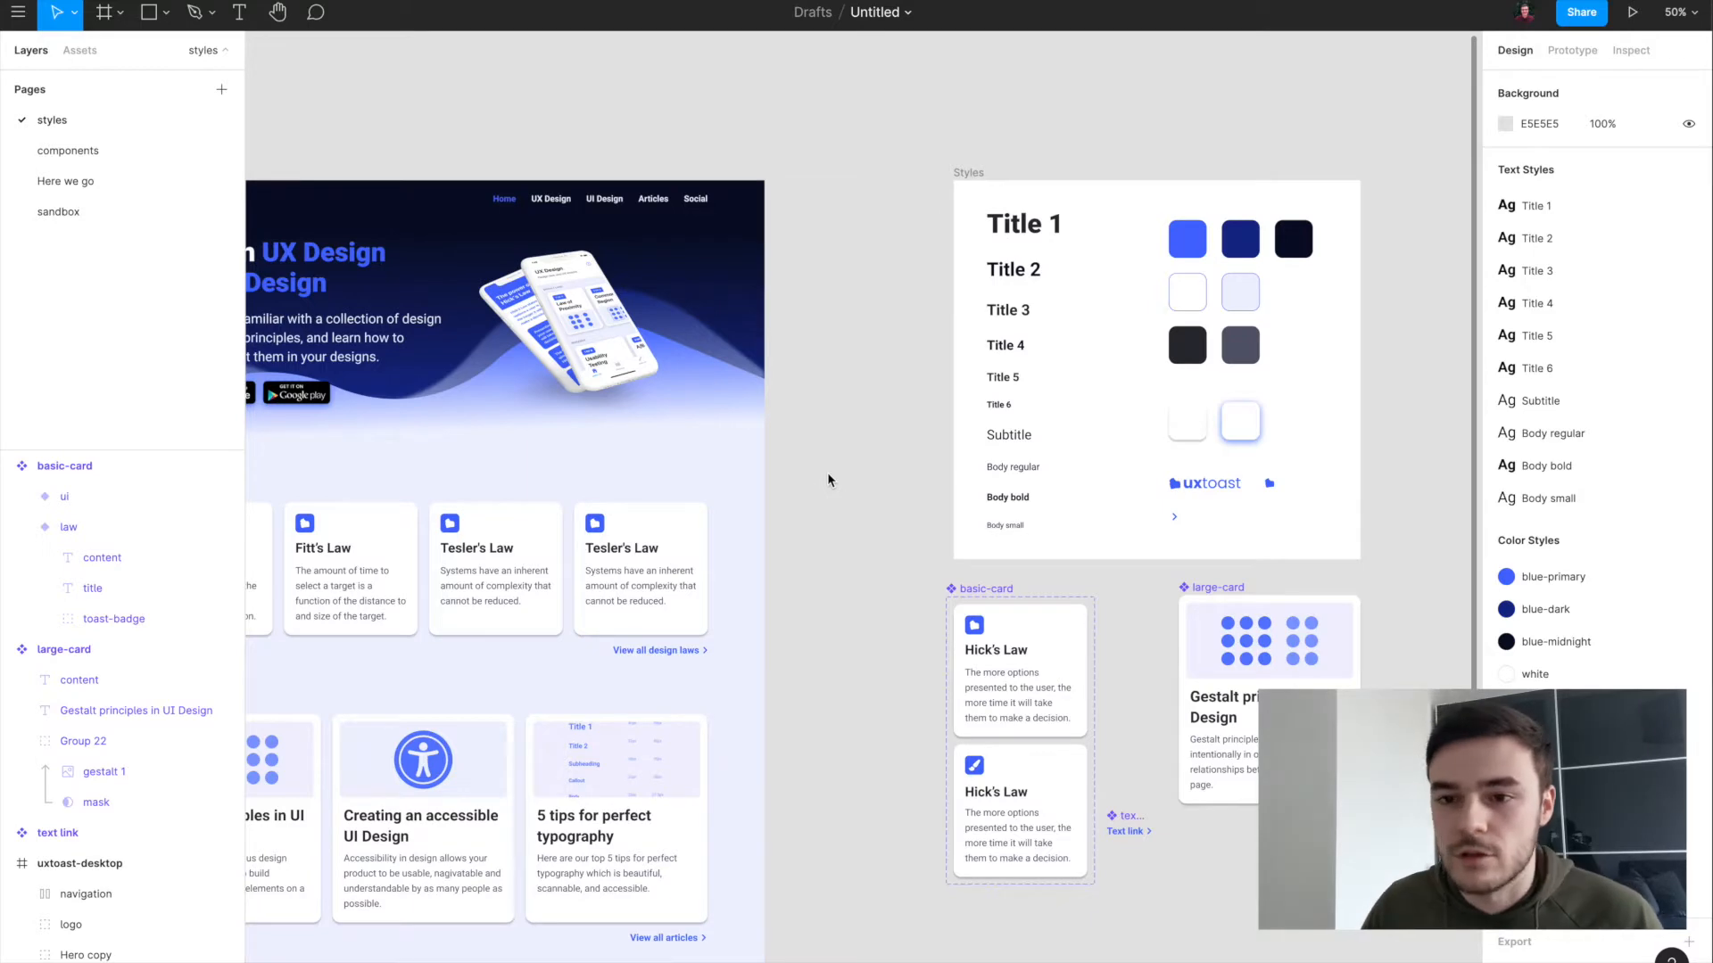
Step: Create a 1440 × 1024 Desktop frame on the empty canvas to the right of the Styles frame
scroll(827, 480, down, 3)
scroll(827, 480, right, 5)
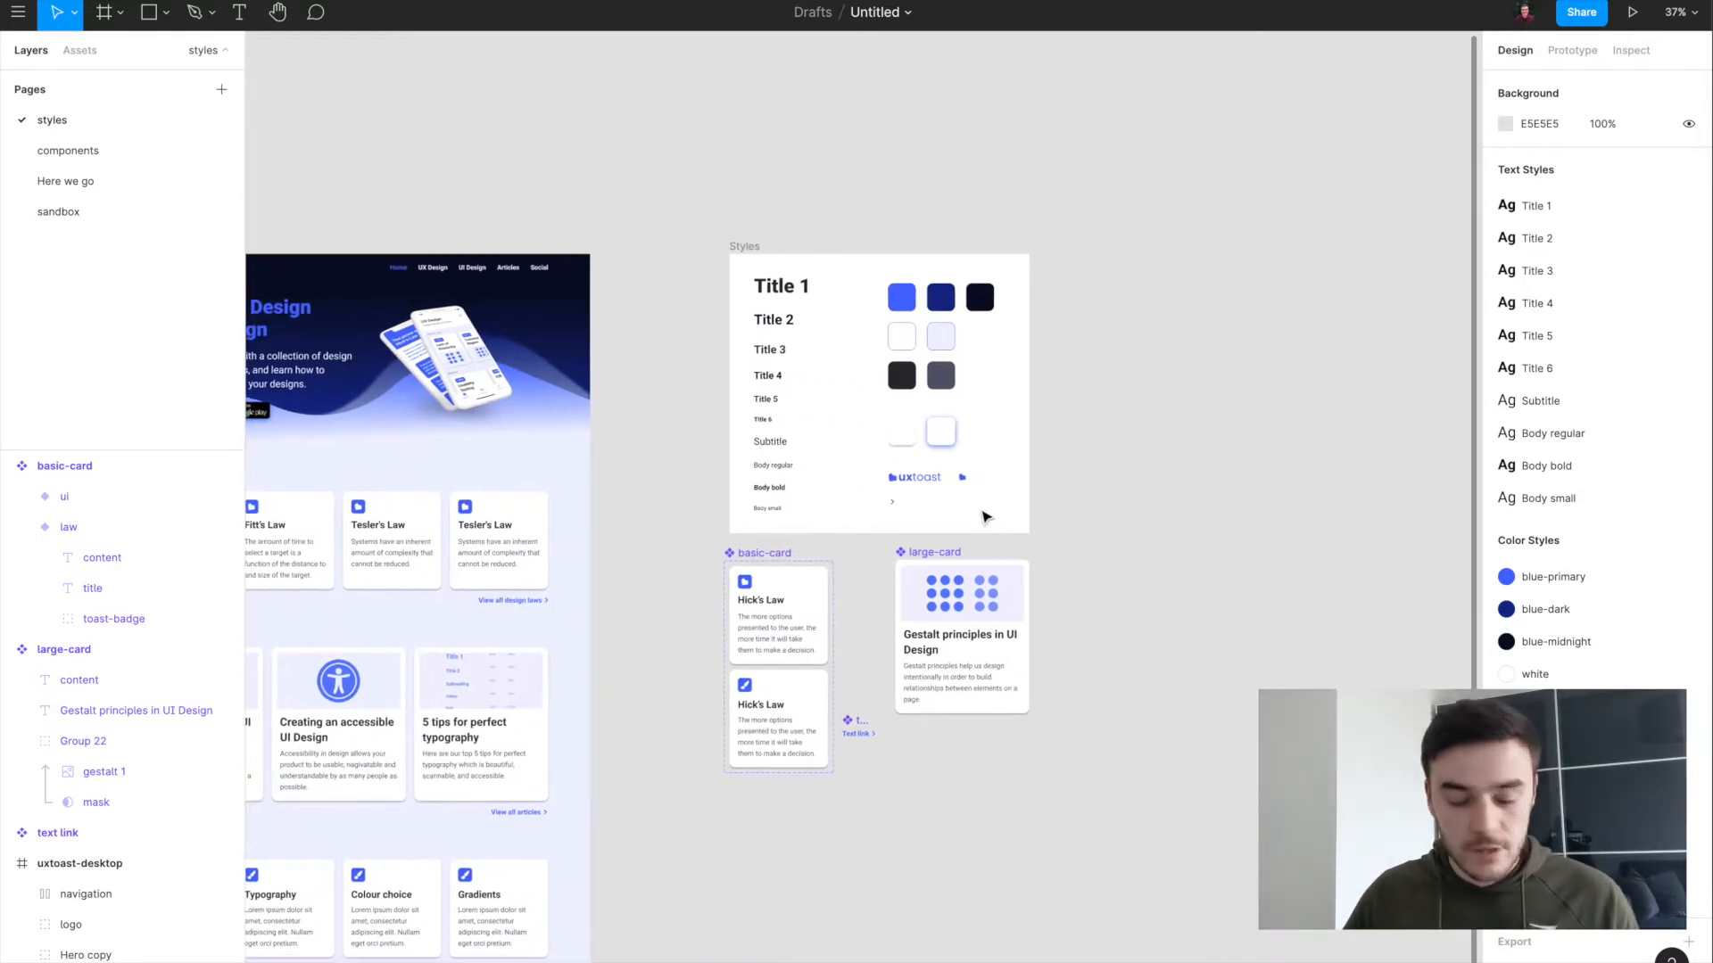
scroll(1101, 280, right, 3)
scroll(1094, 268, up, 3)
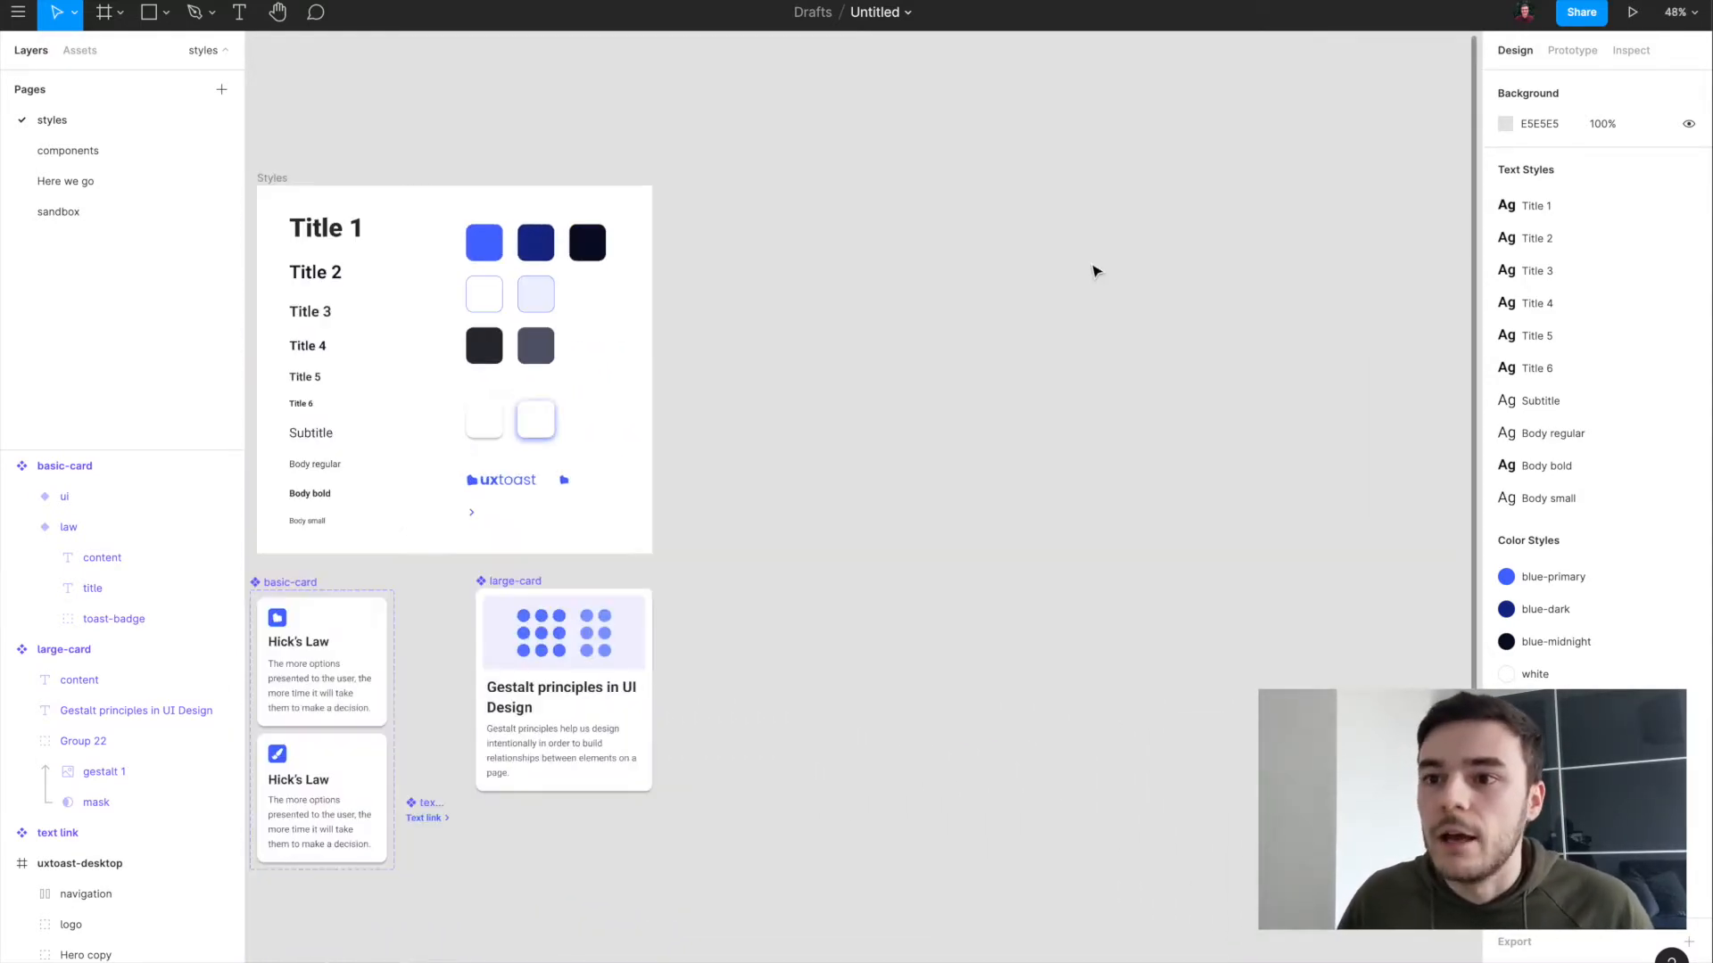
key(f)
scroll(1091, 262, right, 3)
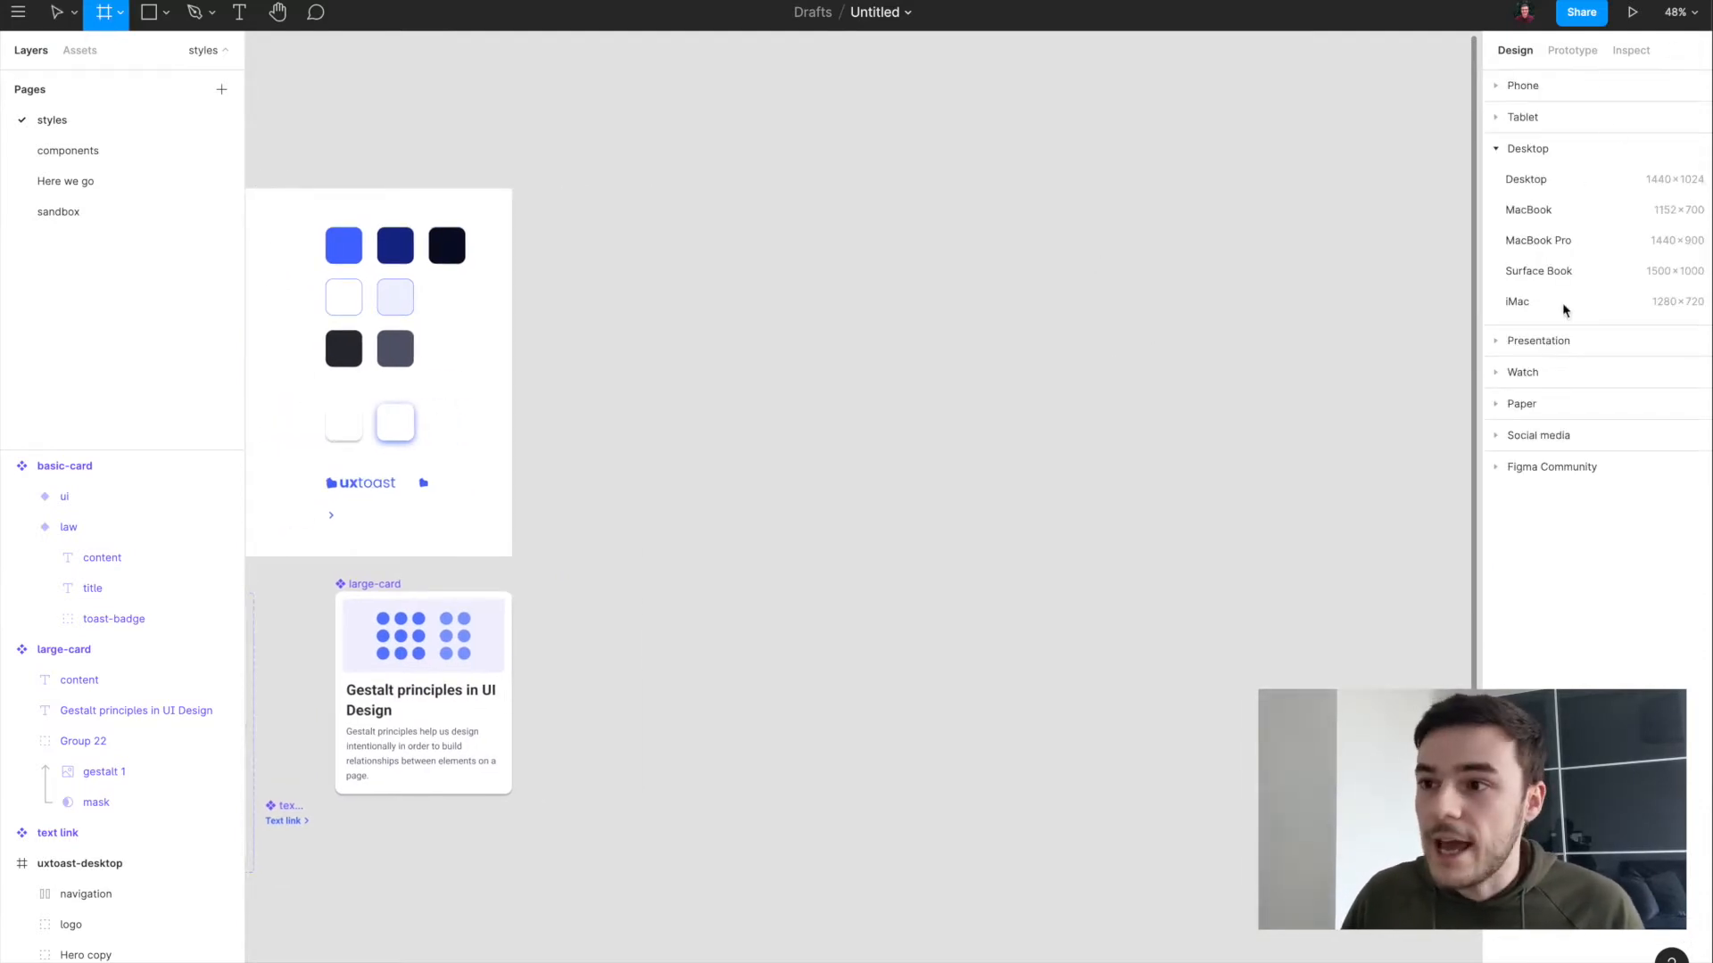
click(1527, 178)
drag(872, 409, 1185, 320)
scroll(785, 223, right, 3)
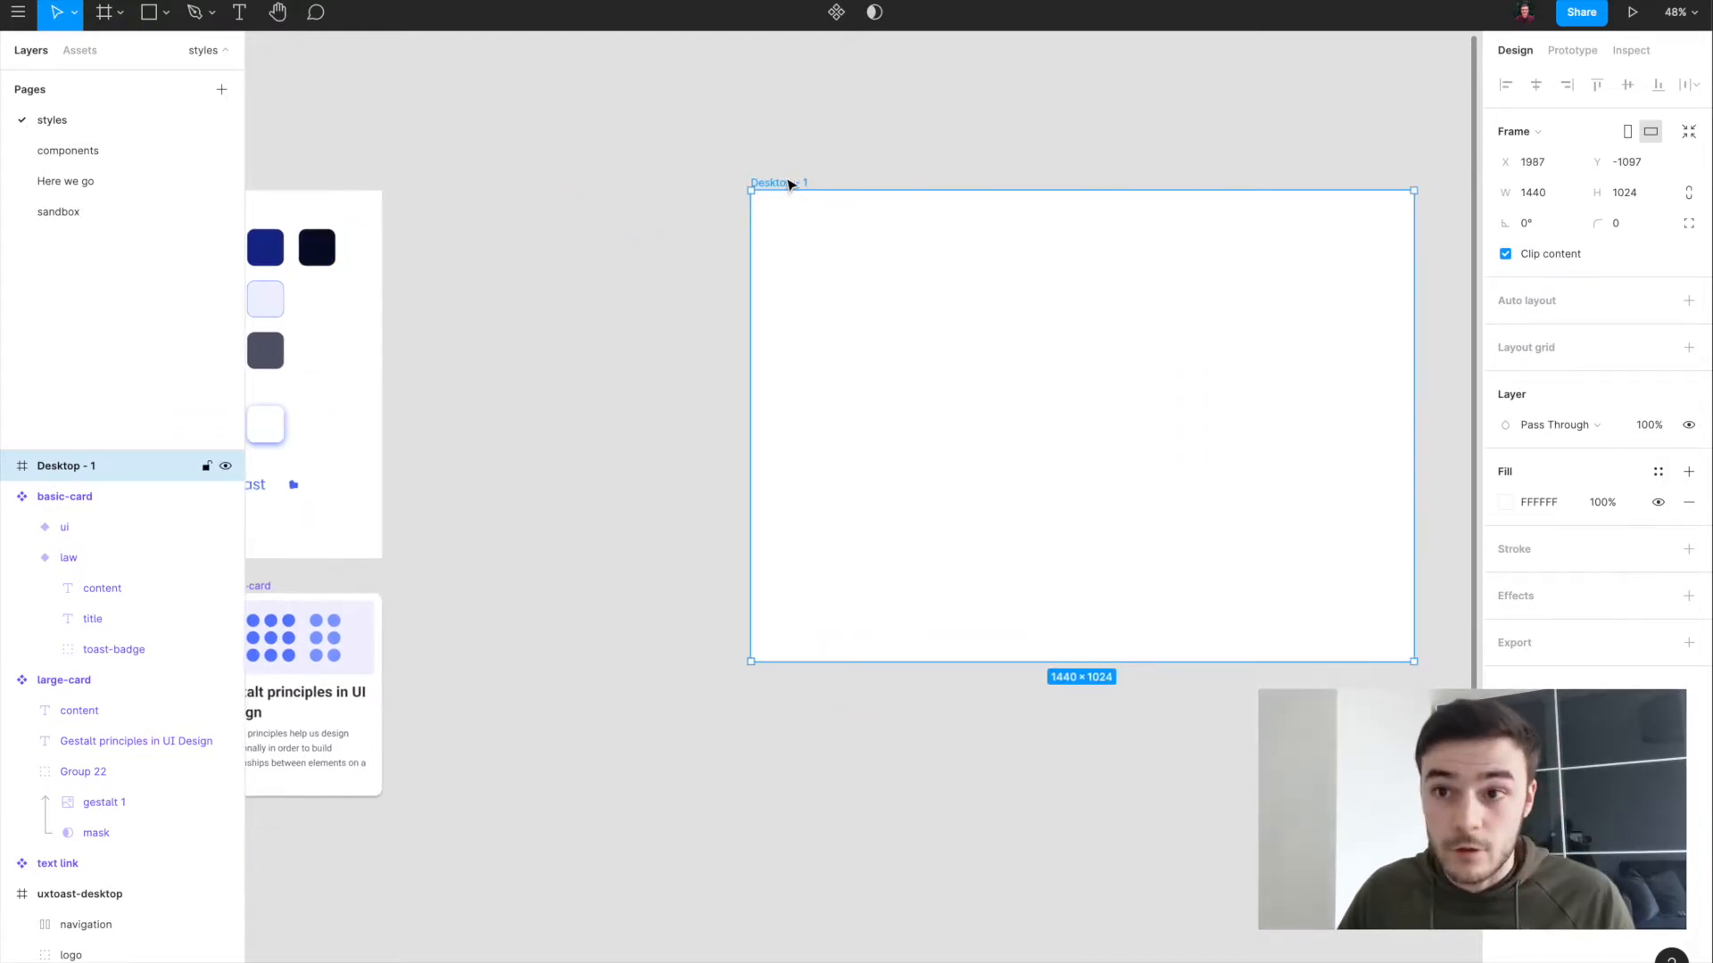
scroll(892, 183, right, 5)
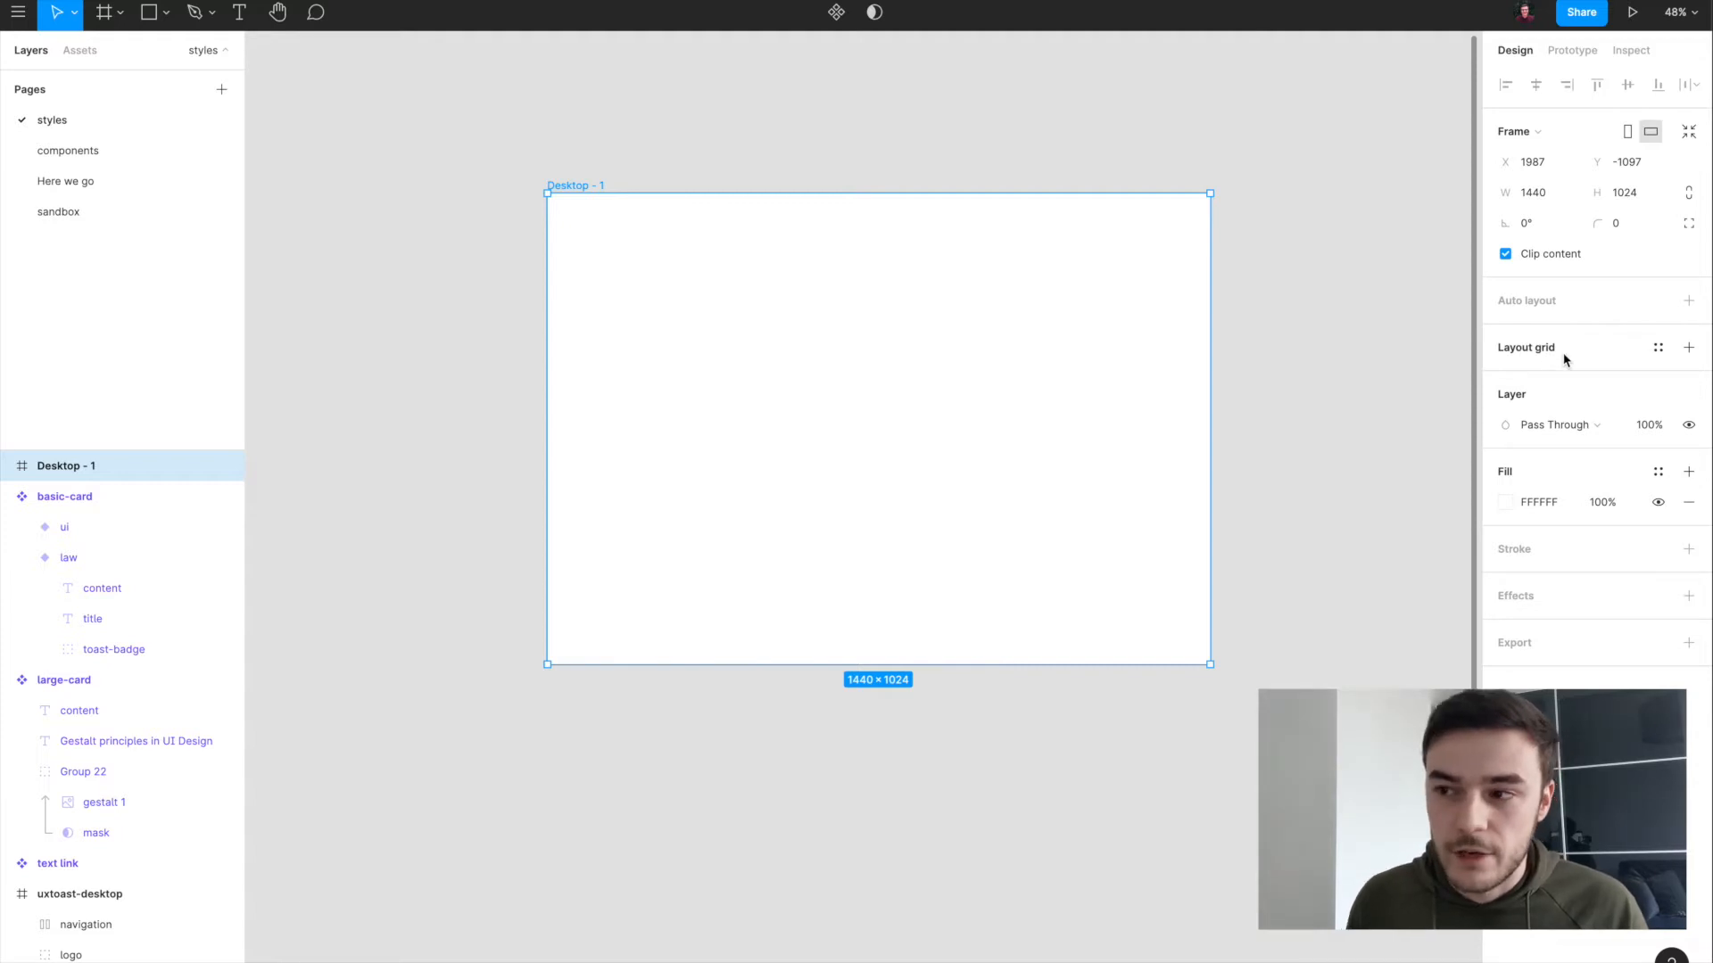
Step: Add a layout grid to the new Desktop - 1 frame and inspect its 8 px squares up close
click(1690, 350)
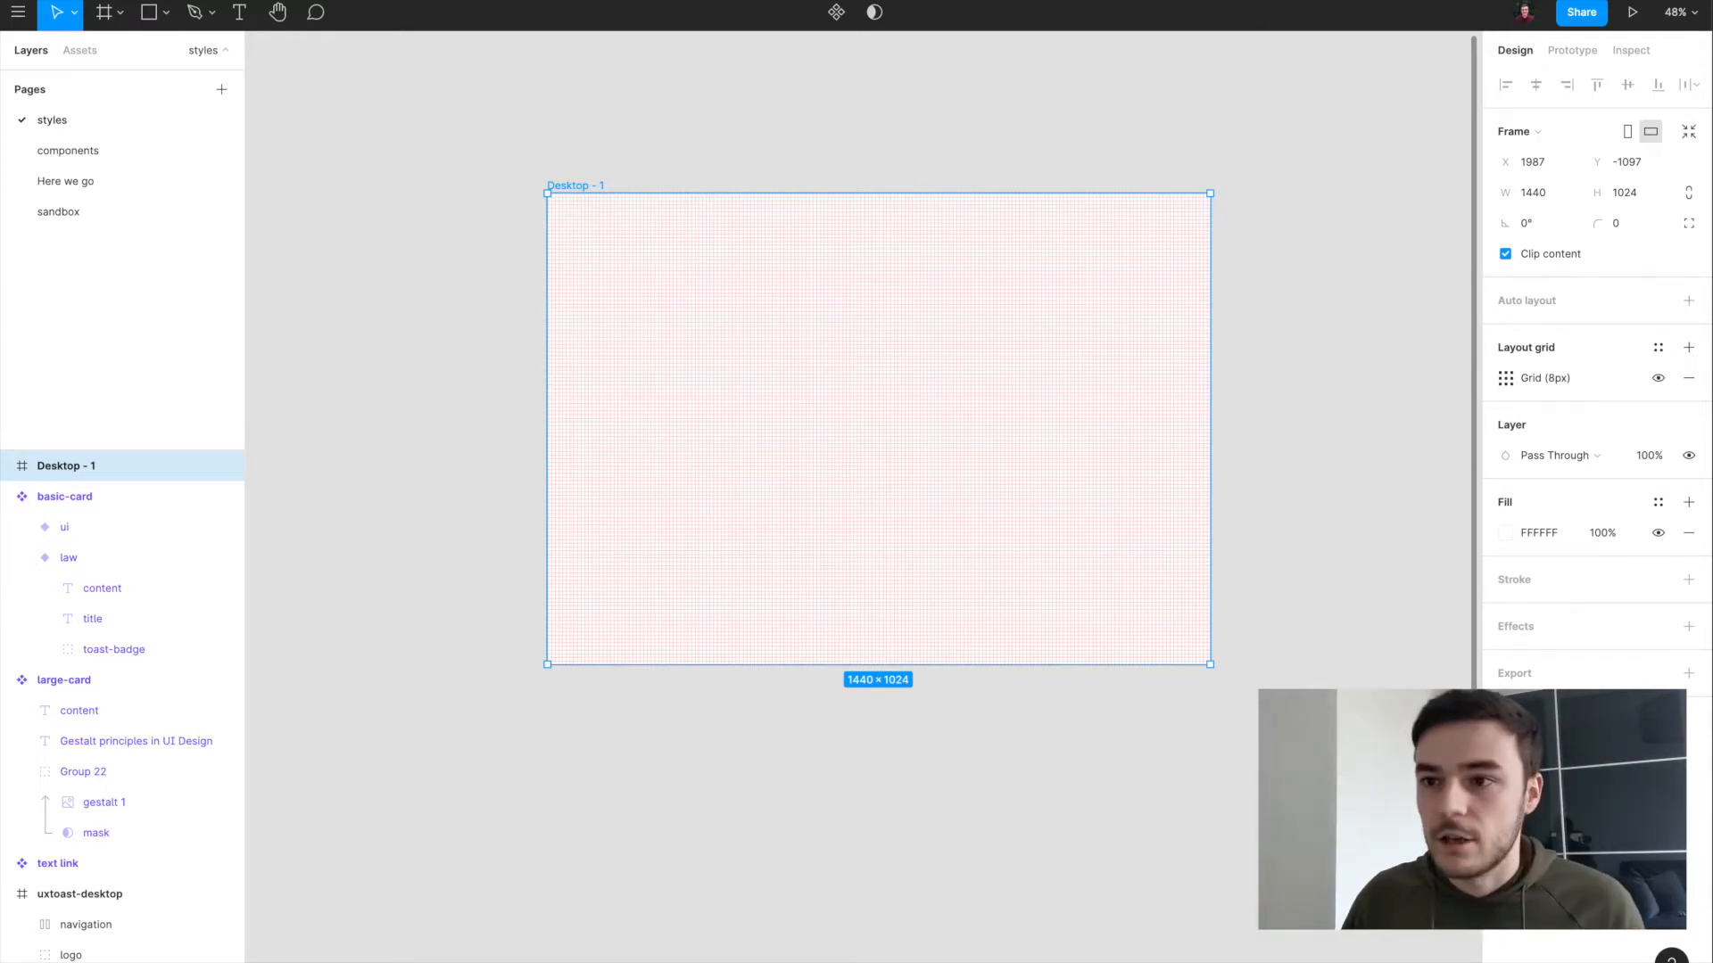
ctrl+scroll(539, 225, up, 10)
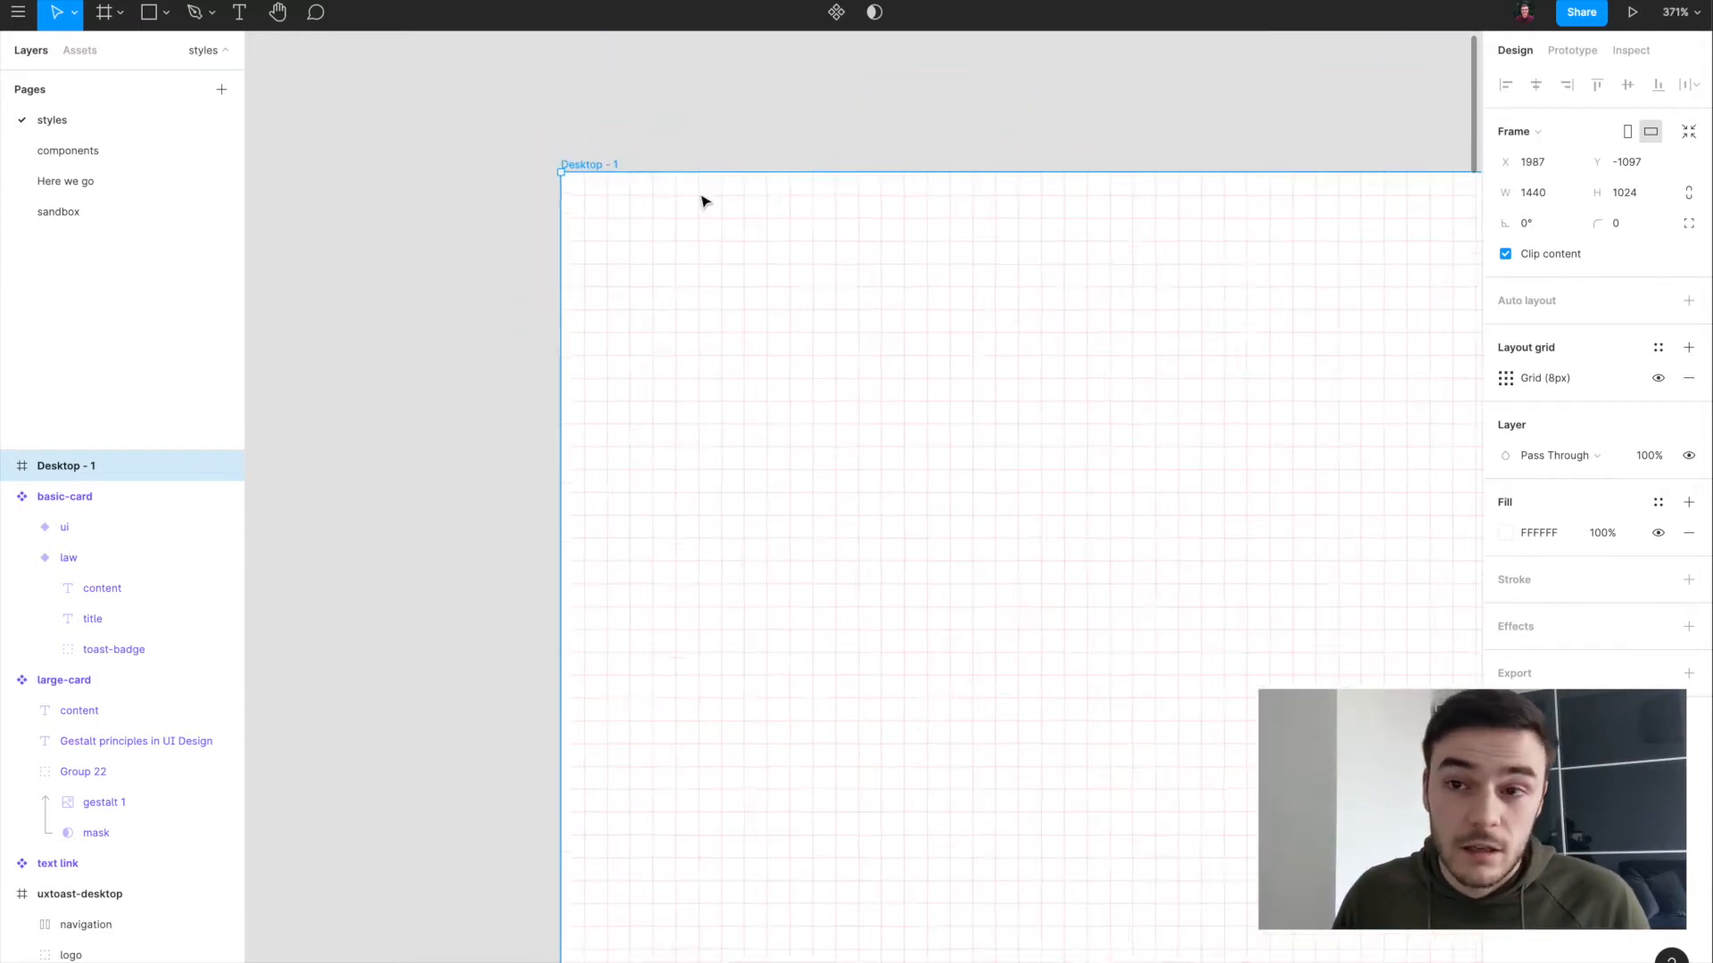
ctrl+scroll(624, 200, down, 5)
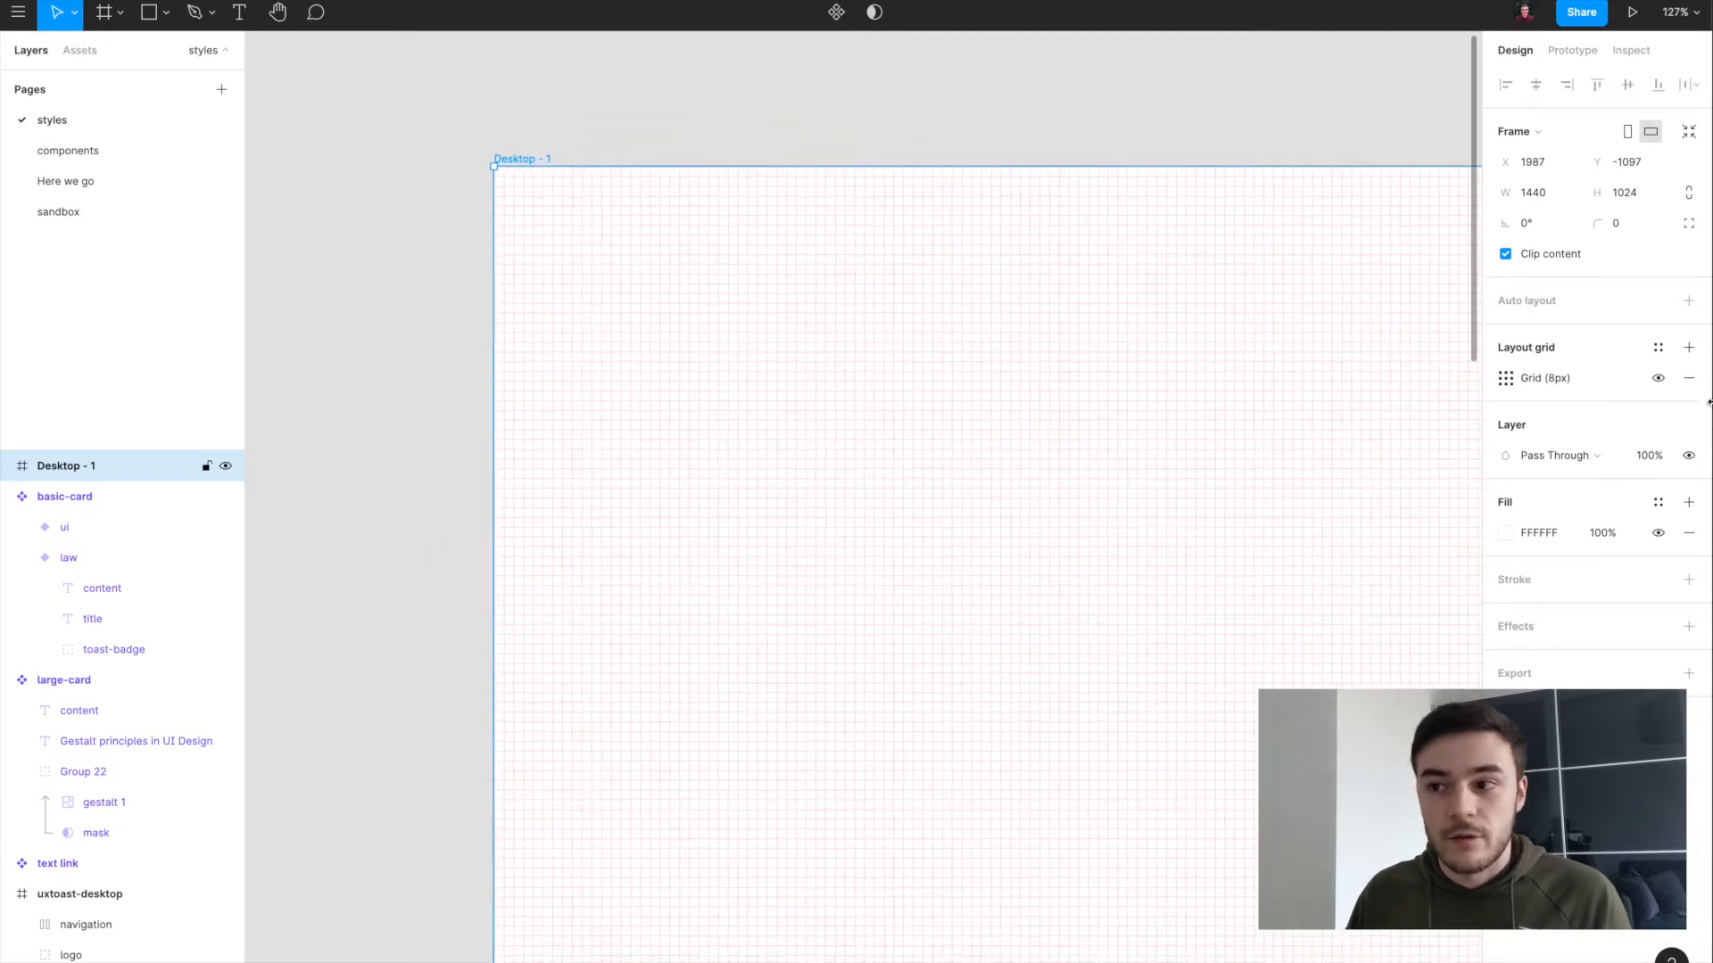
Step: Check which grid types the layout grid of the Desktop - 1 frame offers, leaving it as Grid
click(1506, 384)
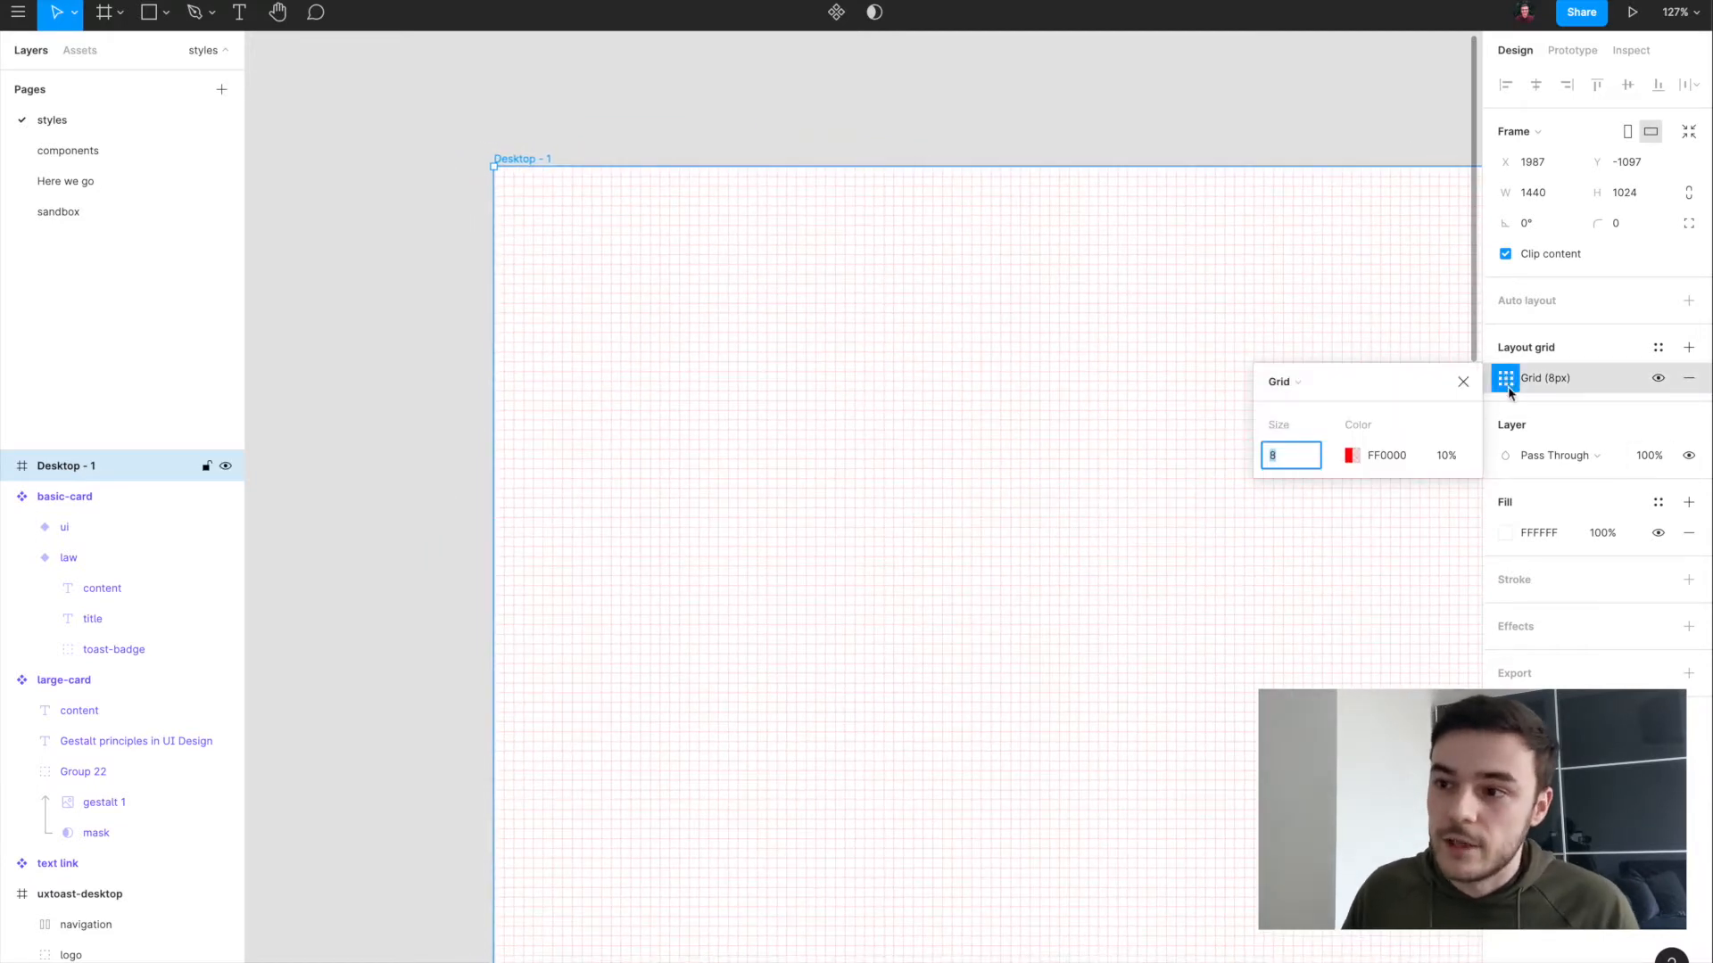
click(1292, 393)
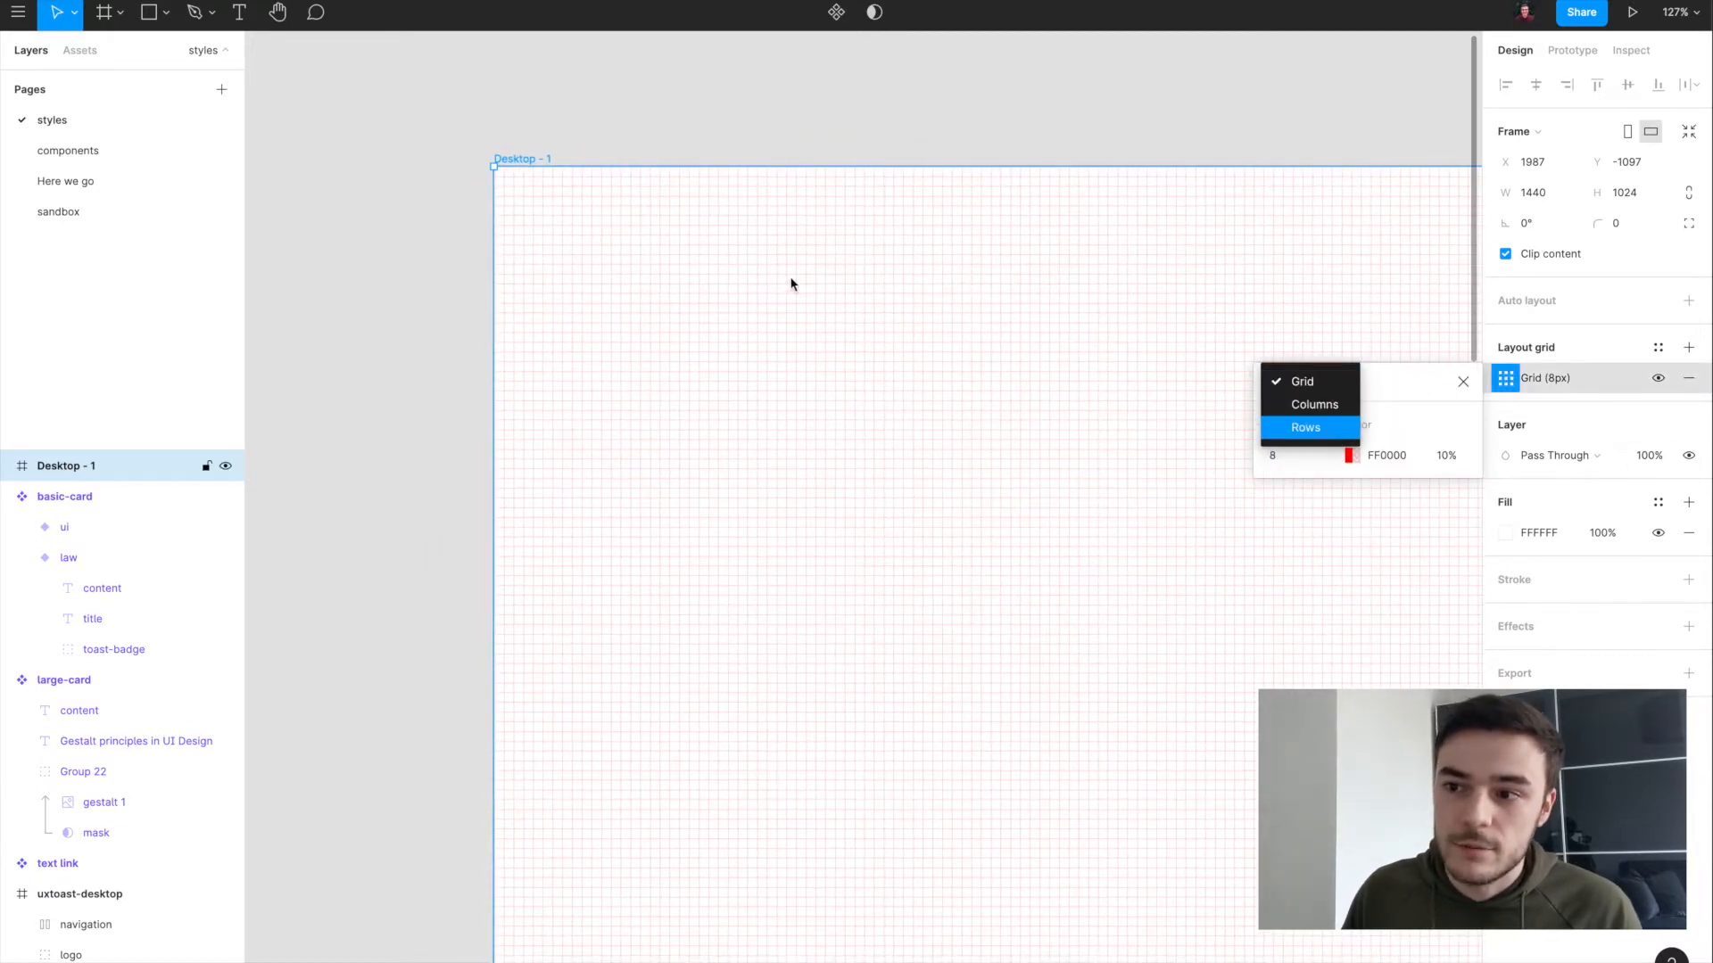
ctrl+scroll(375, 371, down, 4)
click(375, 371)
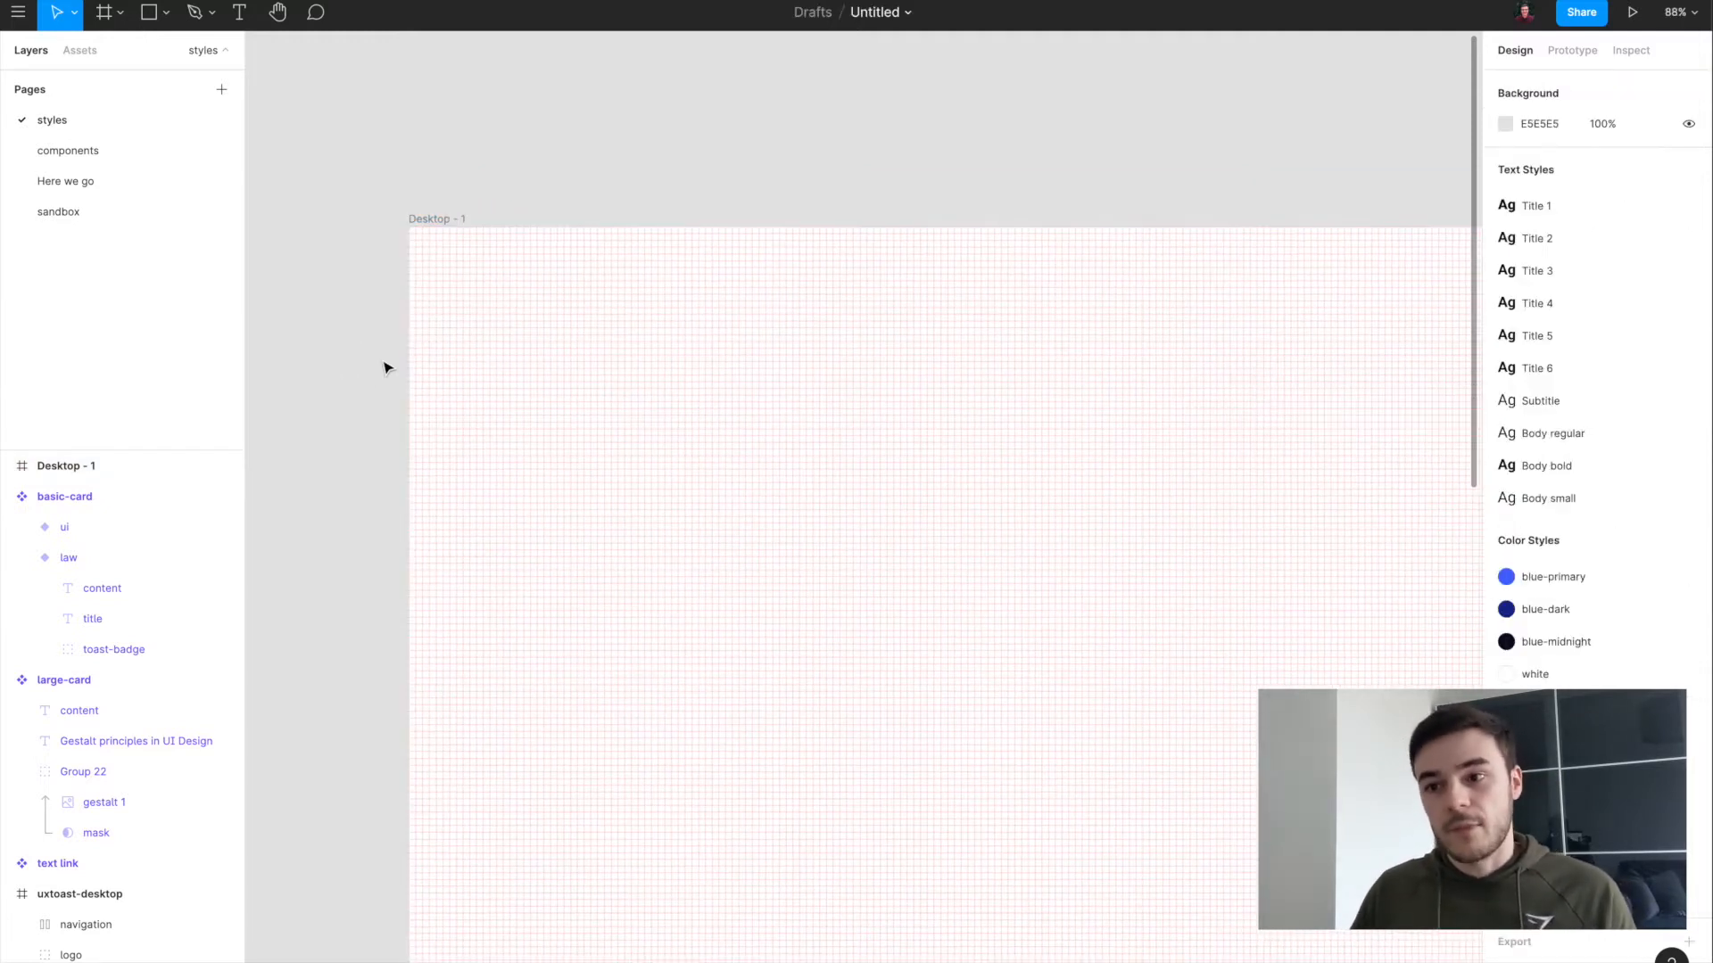
ctrl+scroll(426, 259, up, 4)
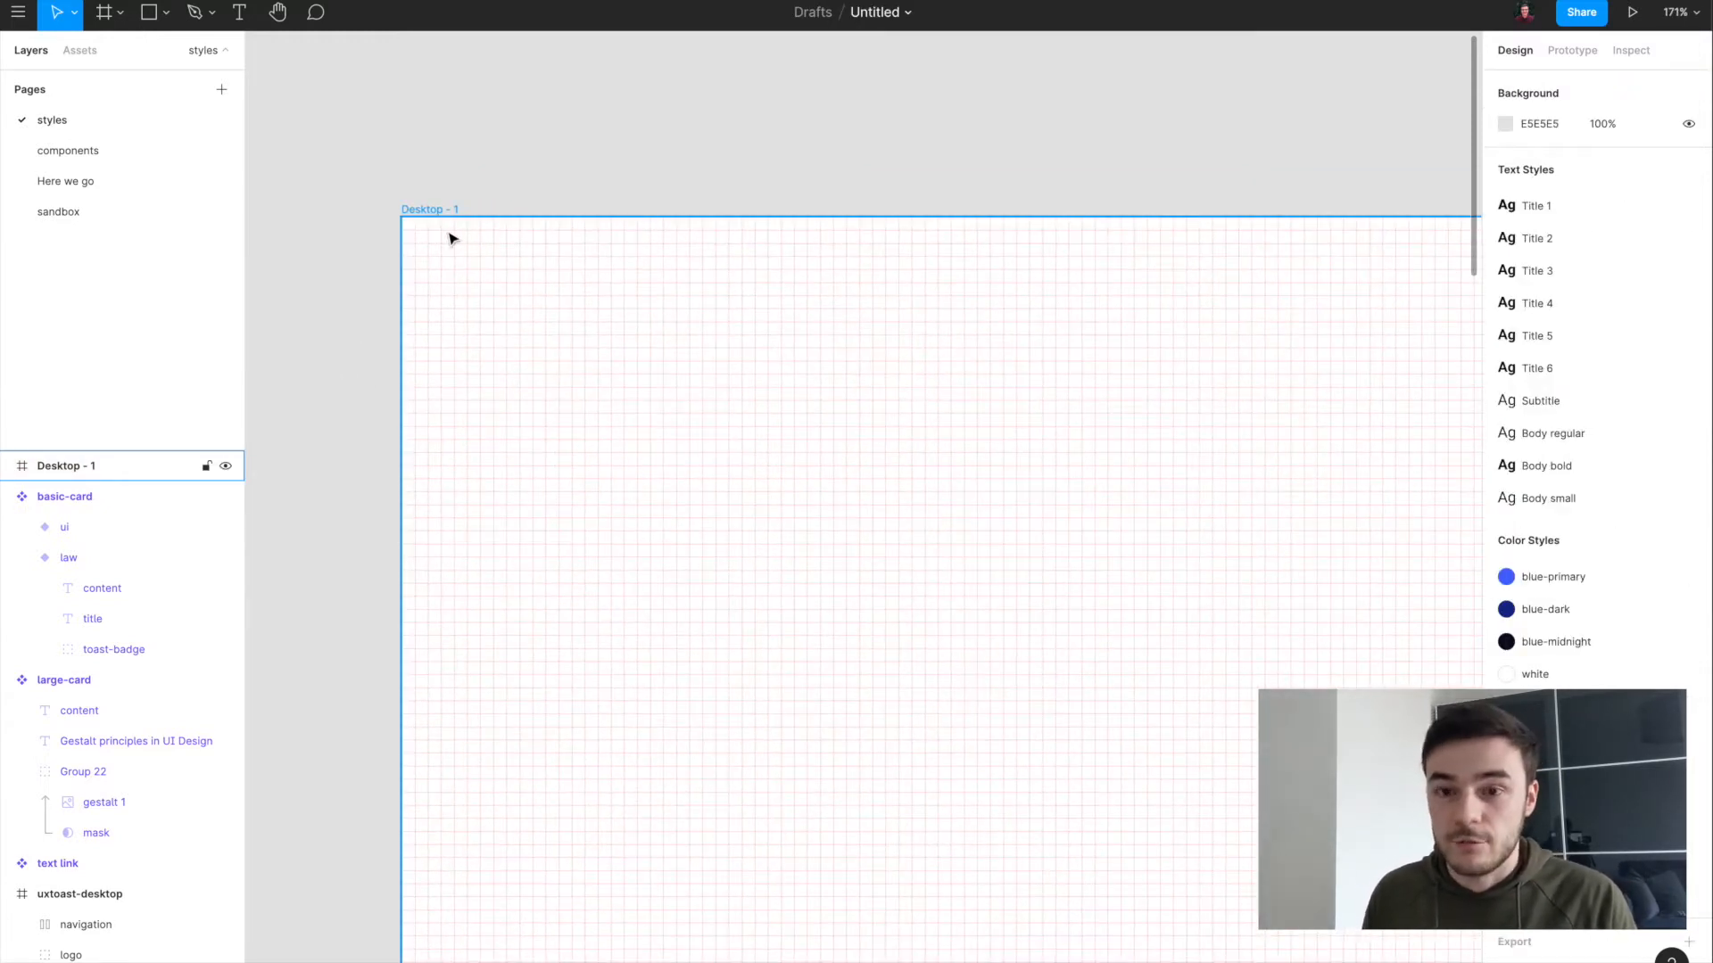
click(447, 219)
key(shift+2)
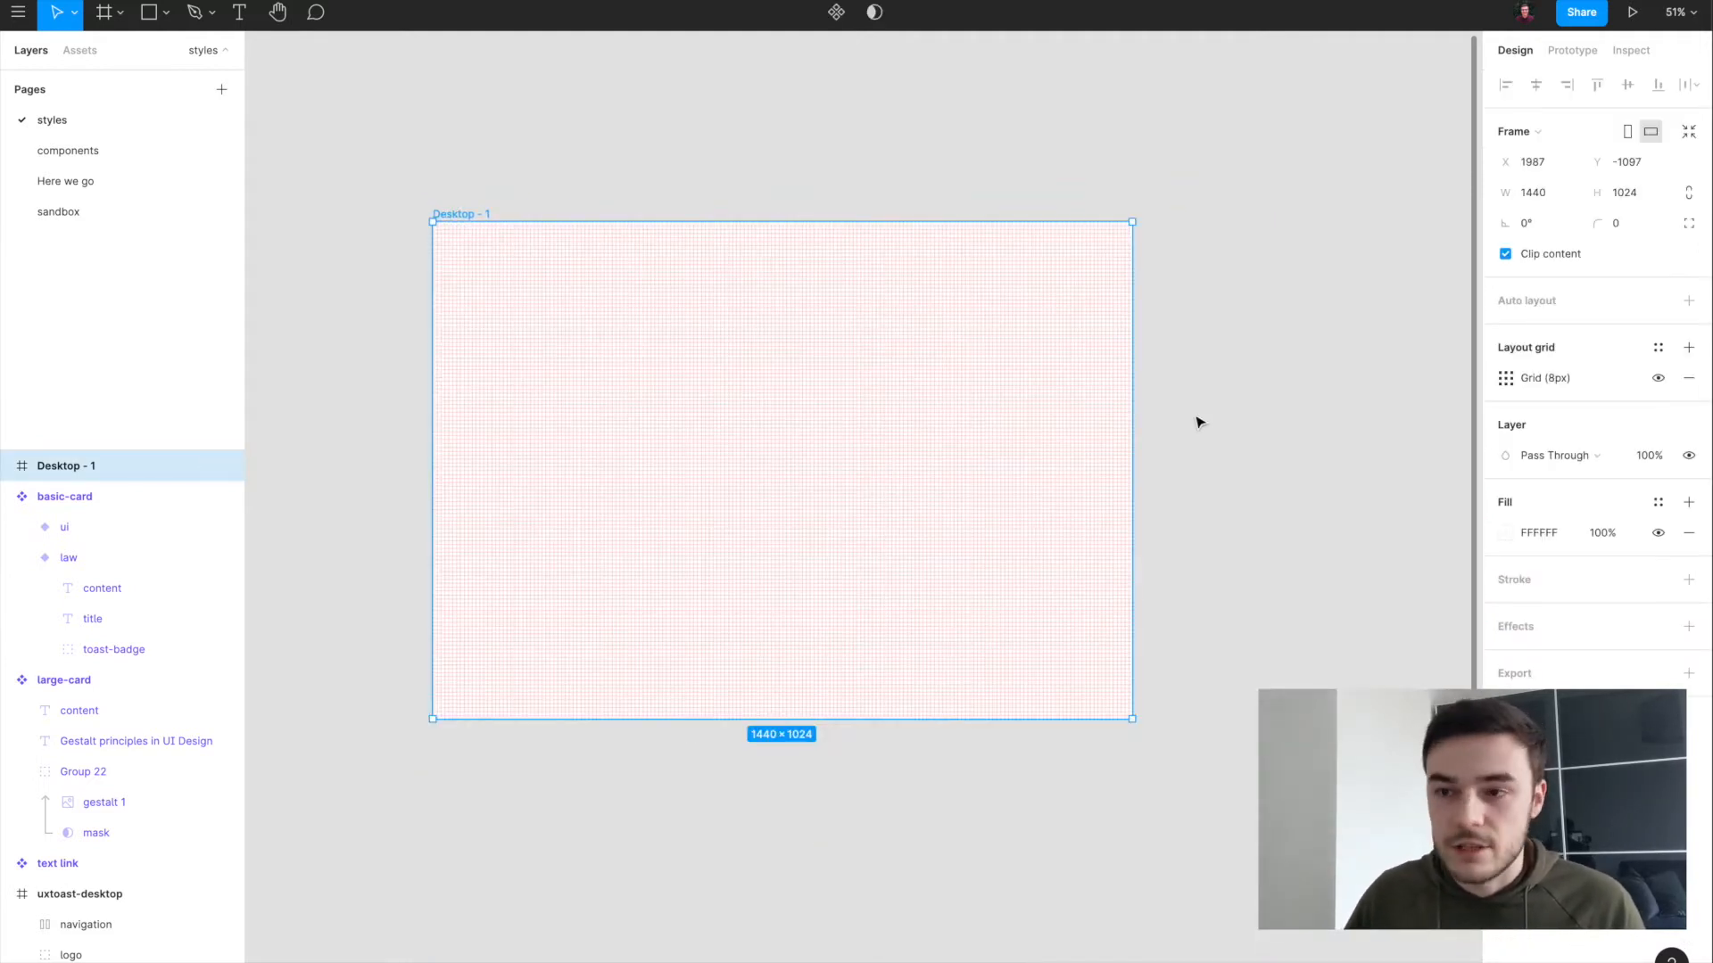
Step: Shrink the Desktop - 1 frame to about 50 × 55 px and inspect its grid squares up close
drag(1132, 719, 466, 234)
key(shift+2)
drag(798, 328, 733, 349)
drag(733, 349, 732, 347)
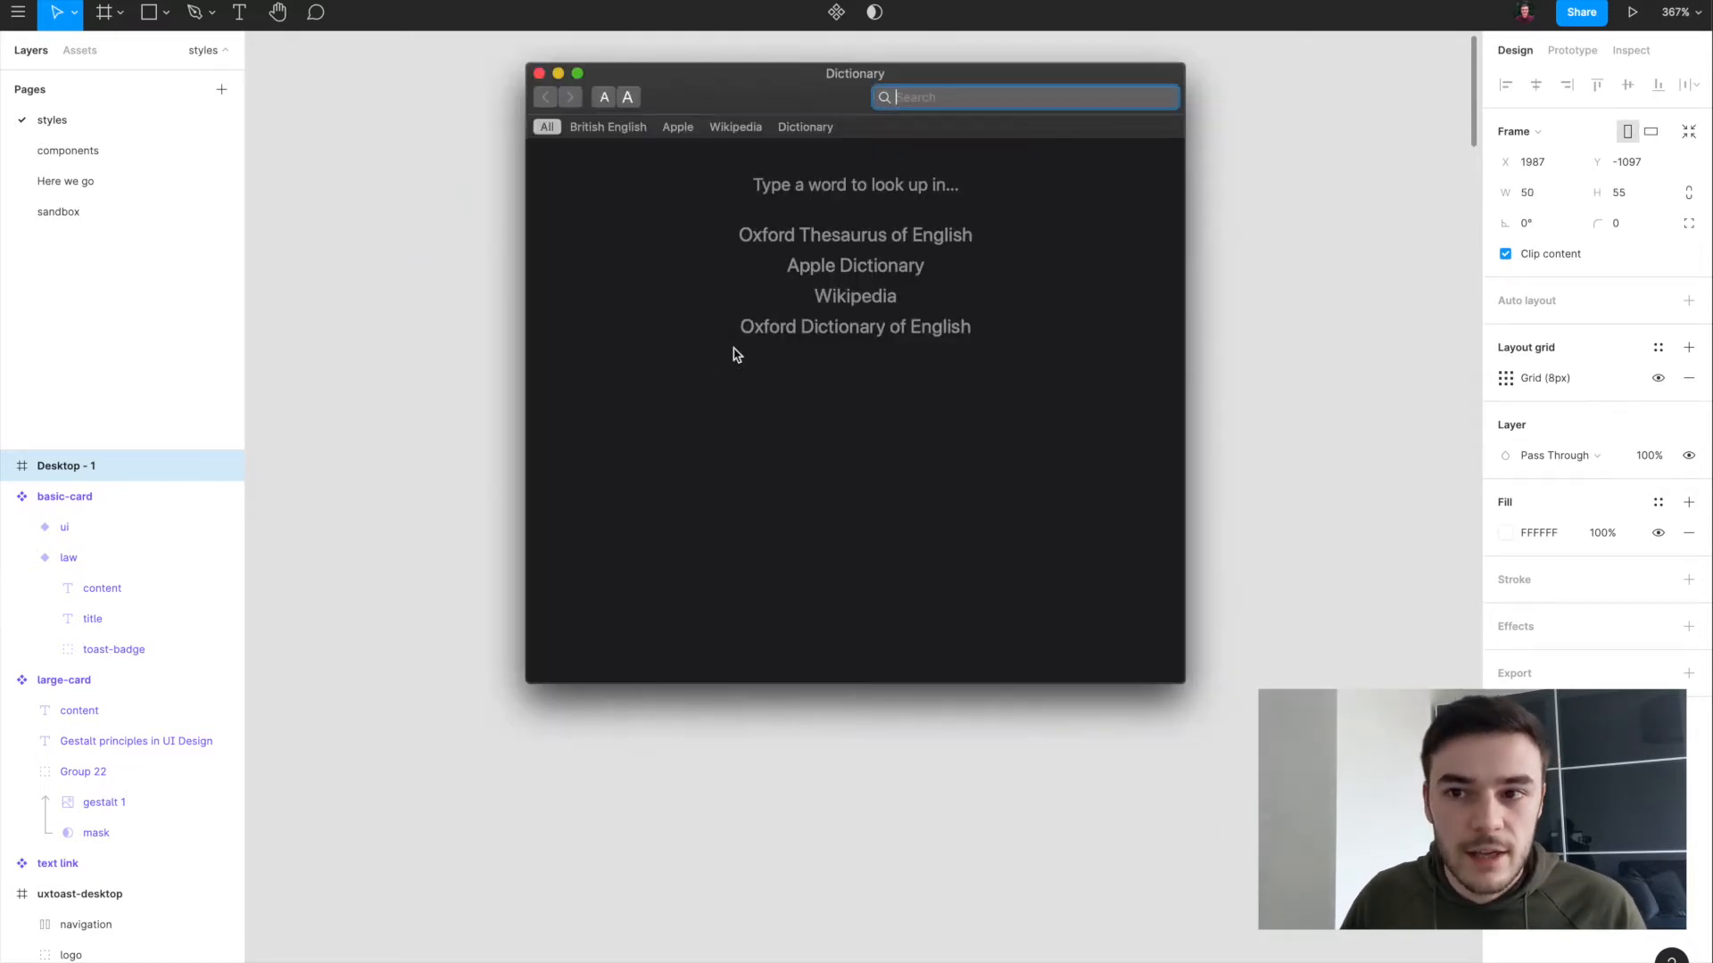
click(540, 74)
click(905, 255)
scroll(638, 203, up, 5)
click(624, 202)
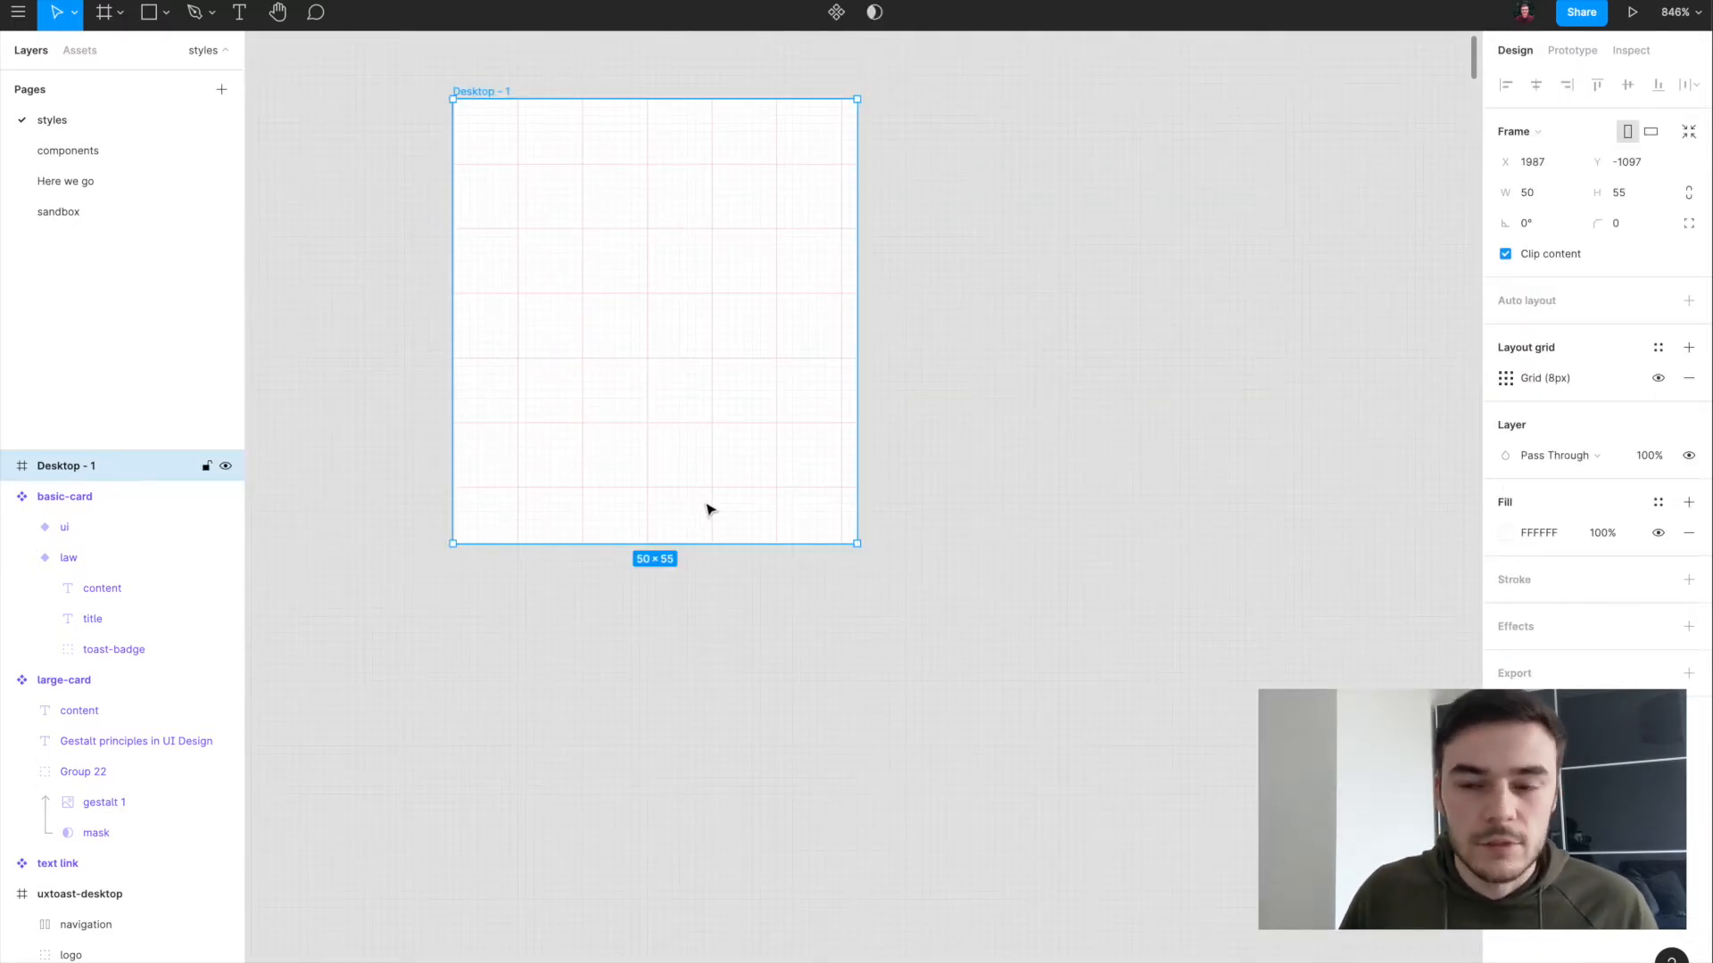
Step: Undo the resizing of the Desktop - 1 frame back to its full desktop size
click(427, 360)
key(super+z)
key(super+z)
key(super+z)
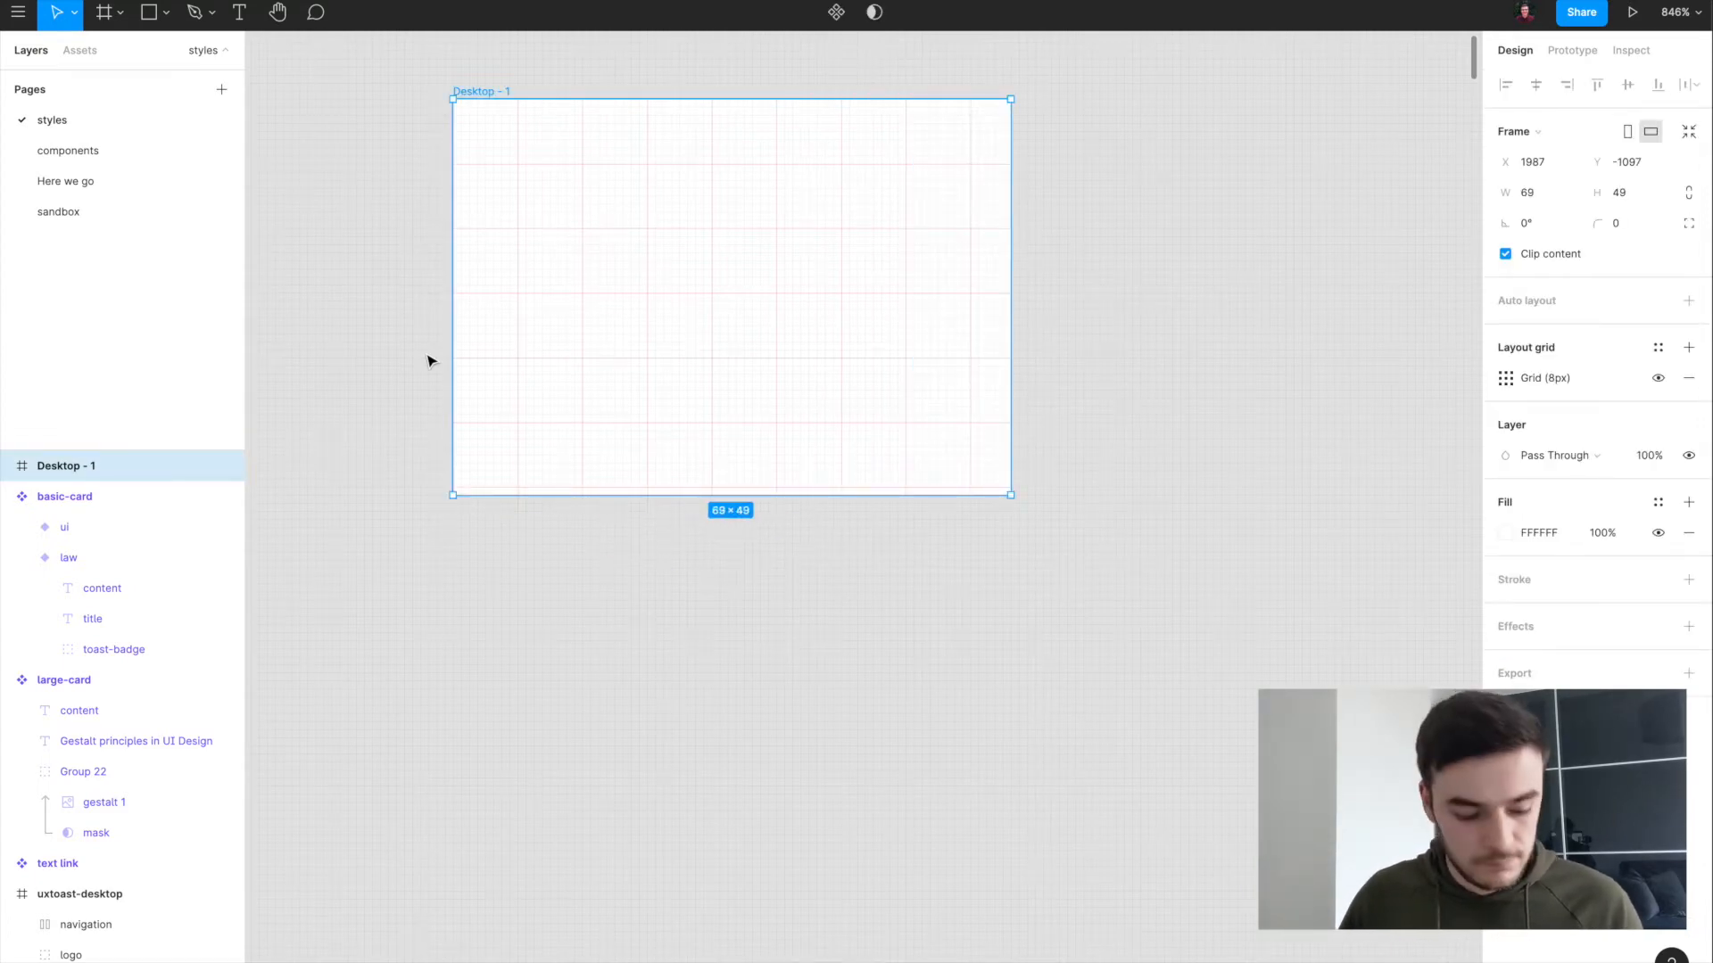
key(super+z)
scroll(428, 360, down, 10)
scroll(428, 360, down, 2)
scroll(428, 360, right, 1)
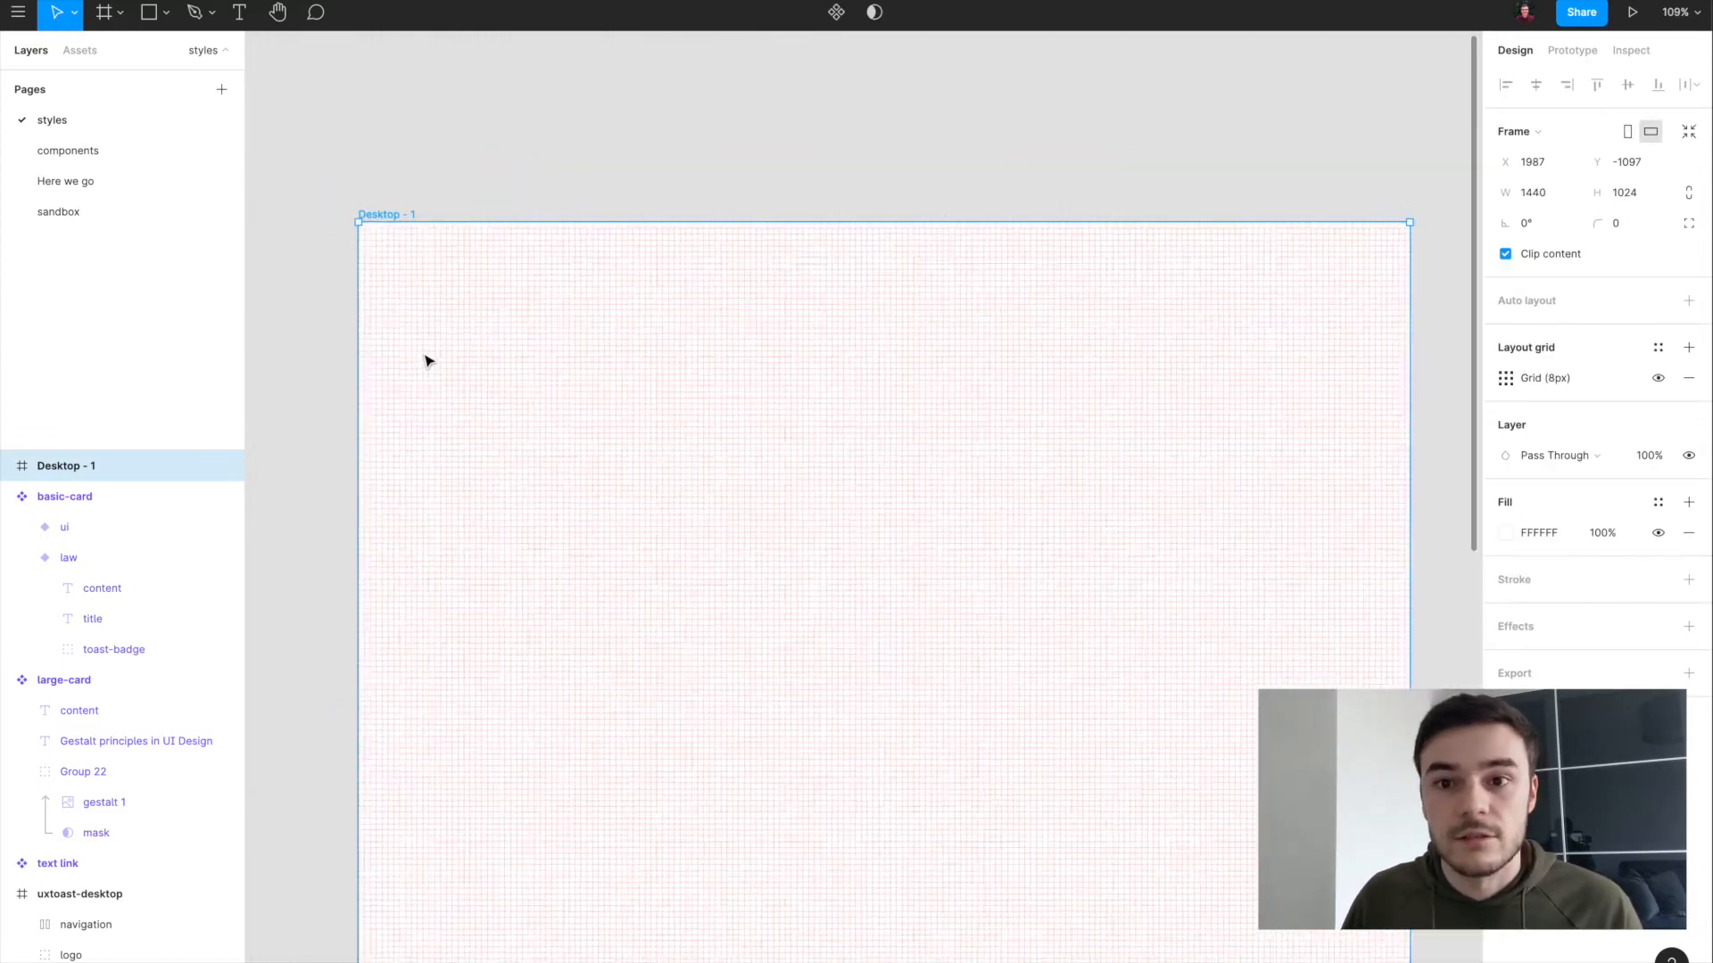
Step: Change the layout grid of the Desktop - 1 frame to Columns with a count of 12
key(shift+2)
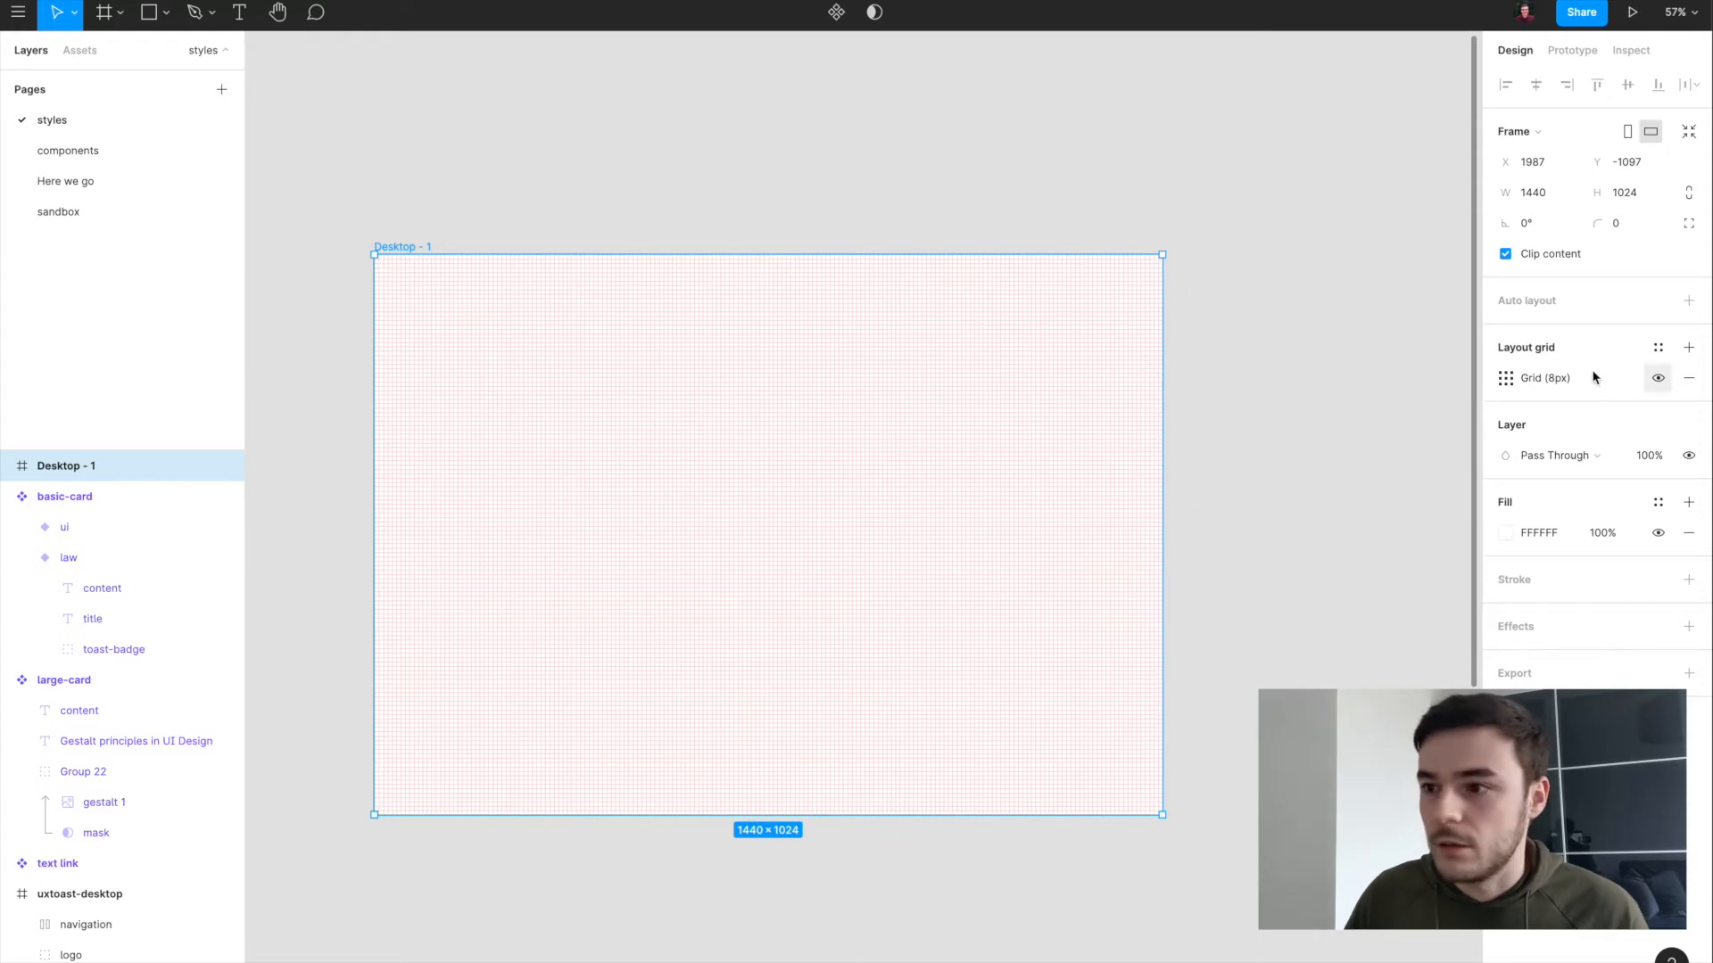
click(1508, 378)
click(1311, 386)
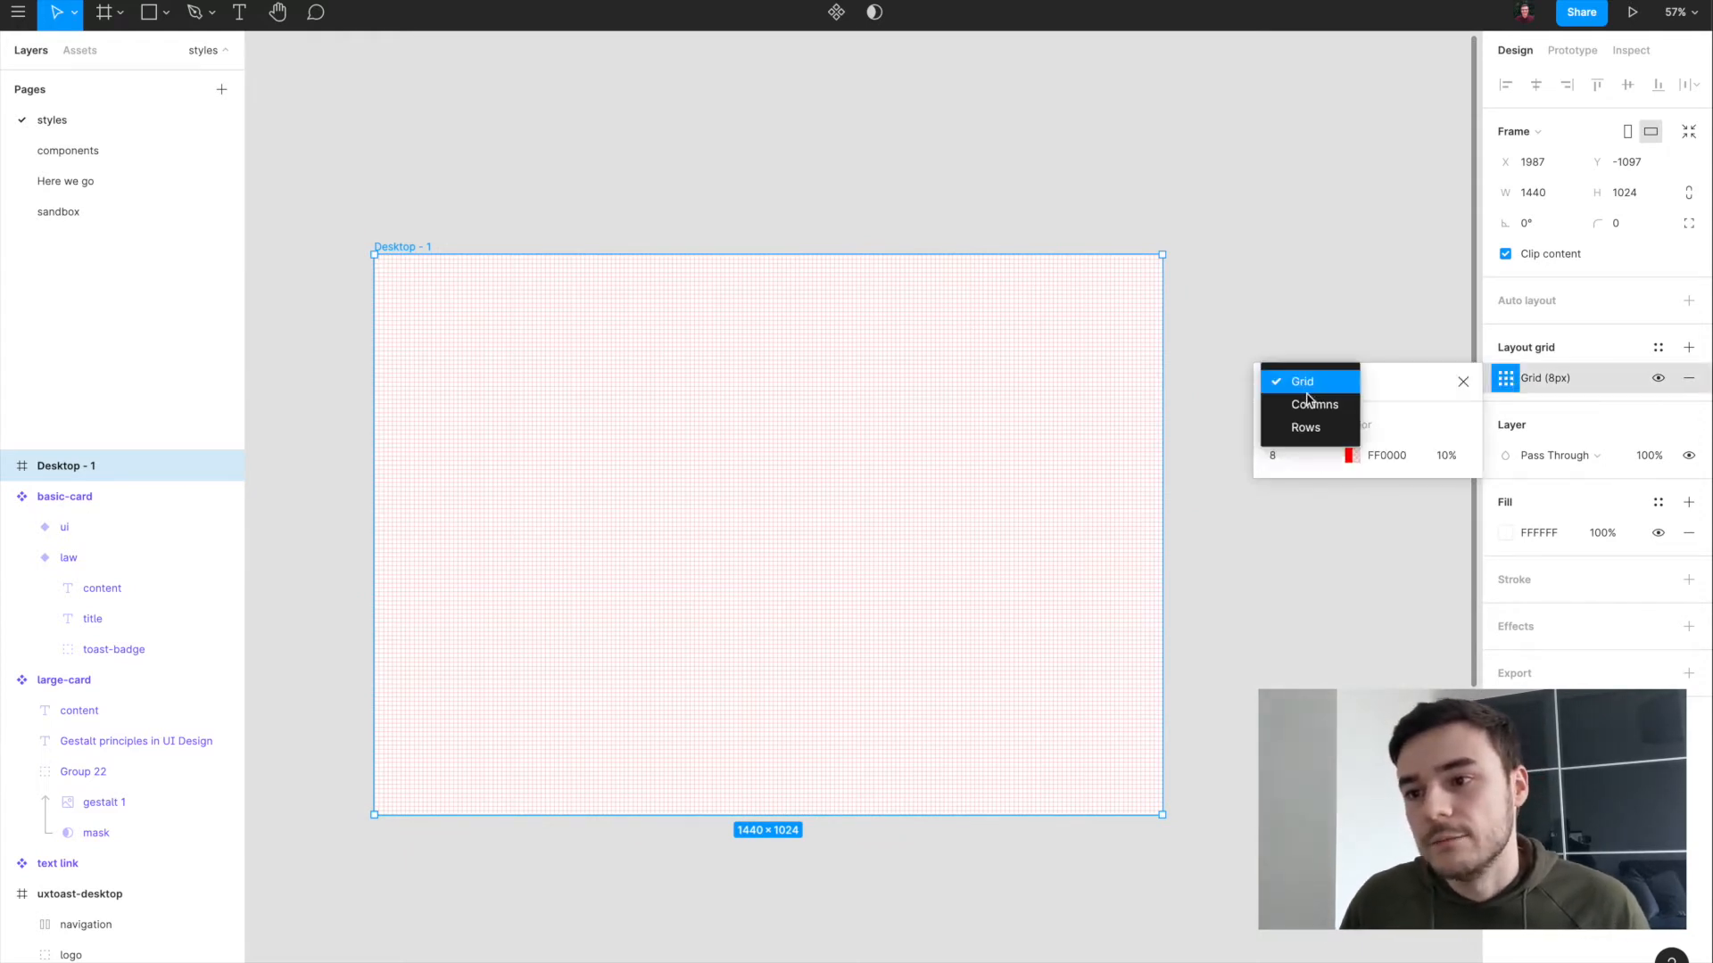
click(1311, 406)
text(12)
key(Return)
click(405, 250)
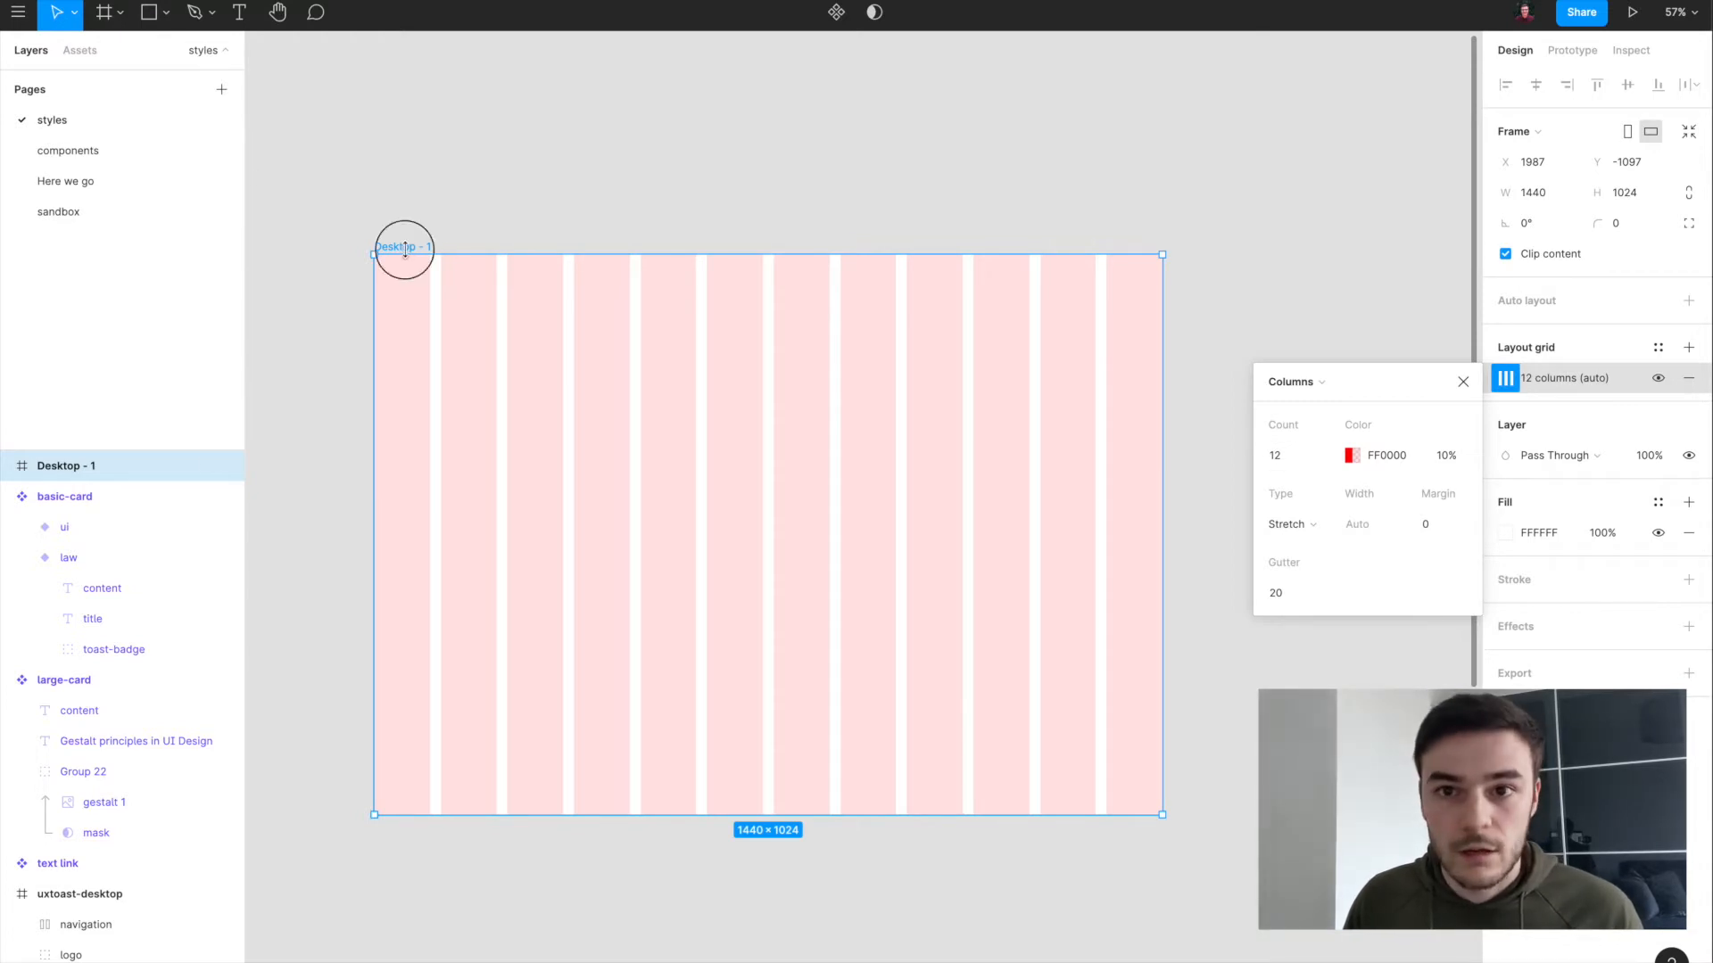
click(409, 246)
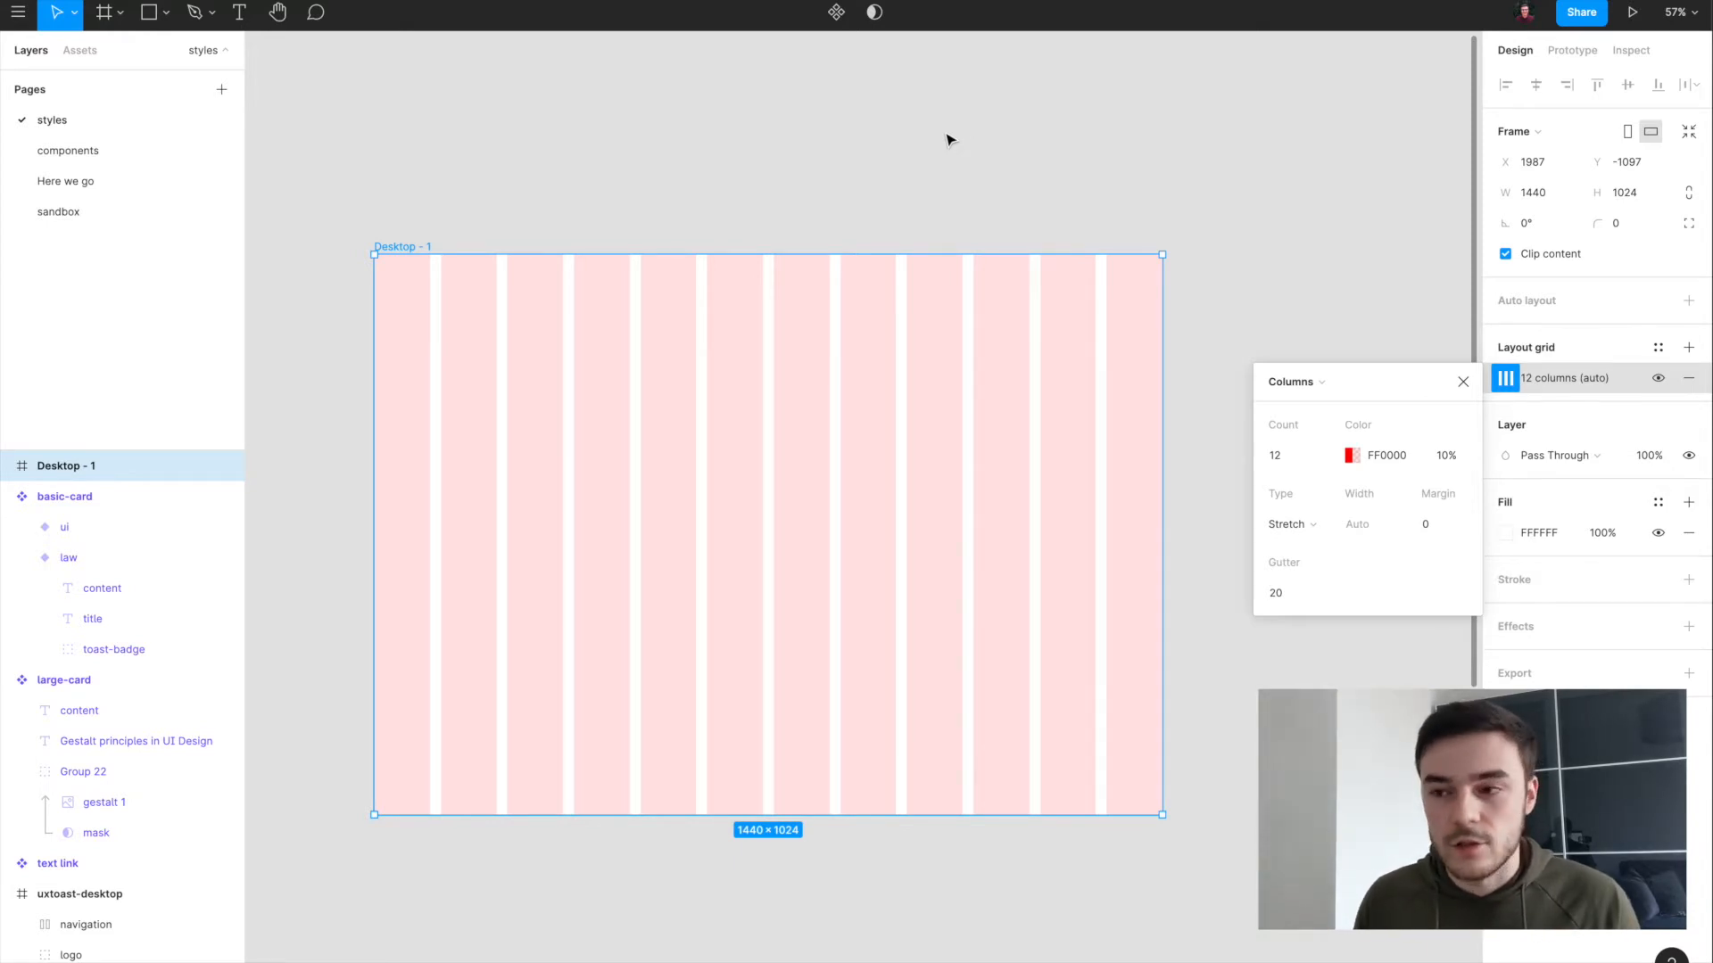
click(714, 125)
Step: Set the margin of the frame's column grid to 120
click(430, 245)
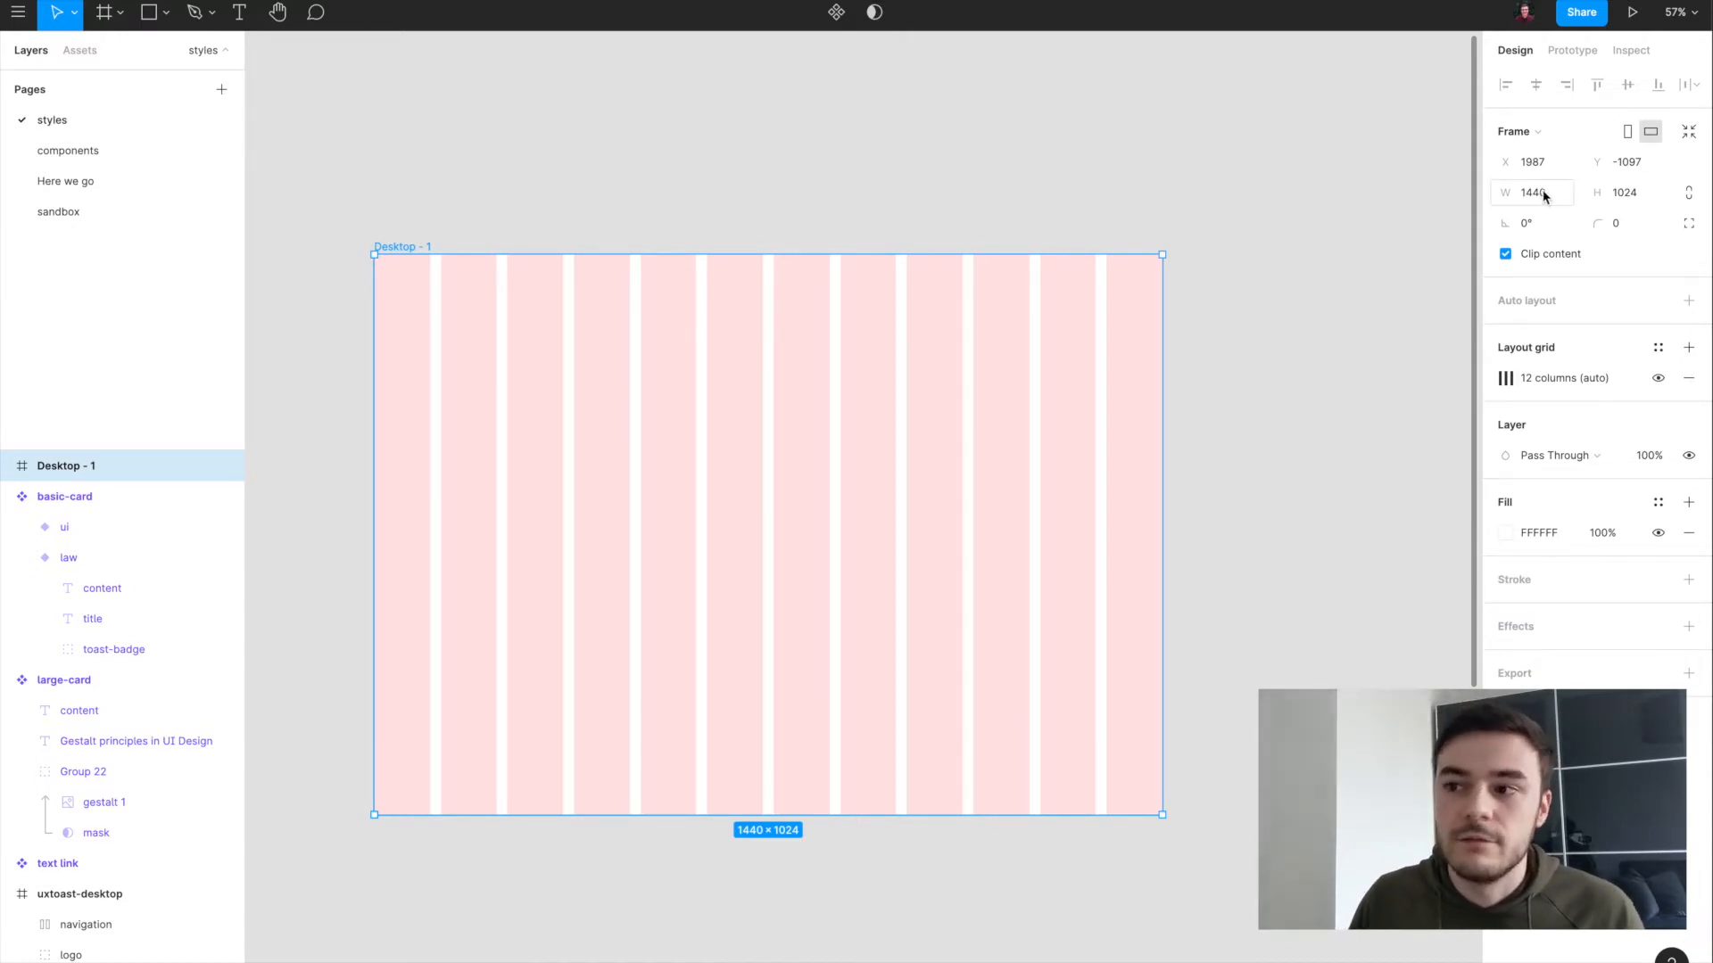
click(997, 207)
click(398, 247)
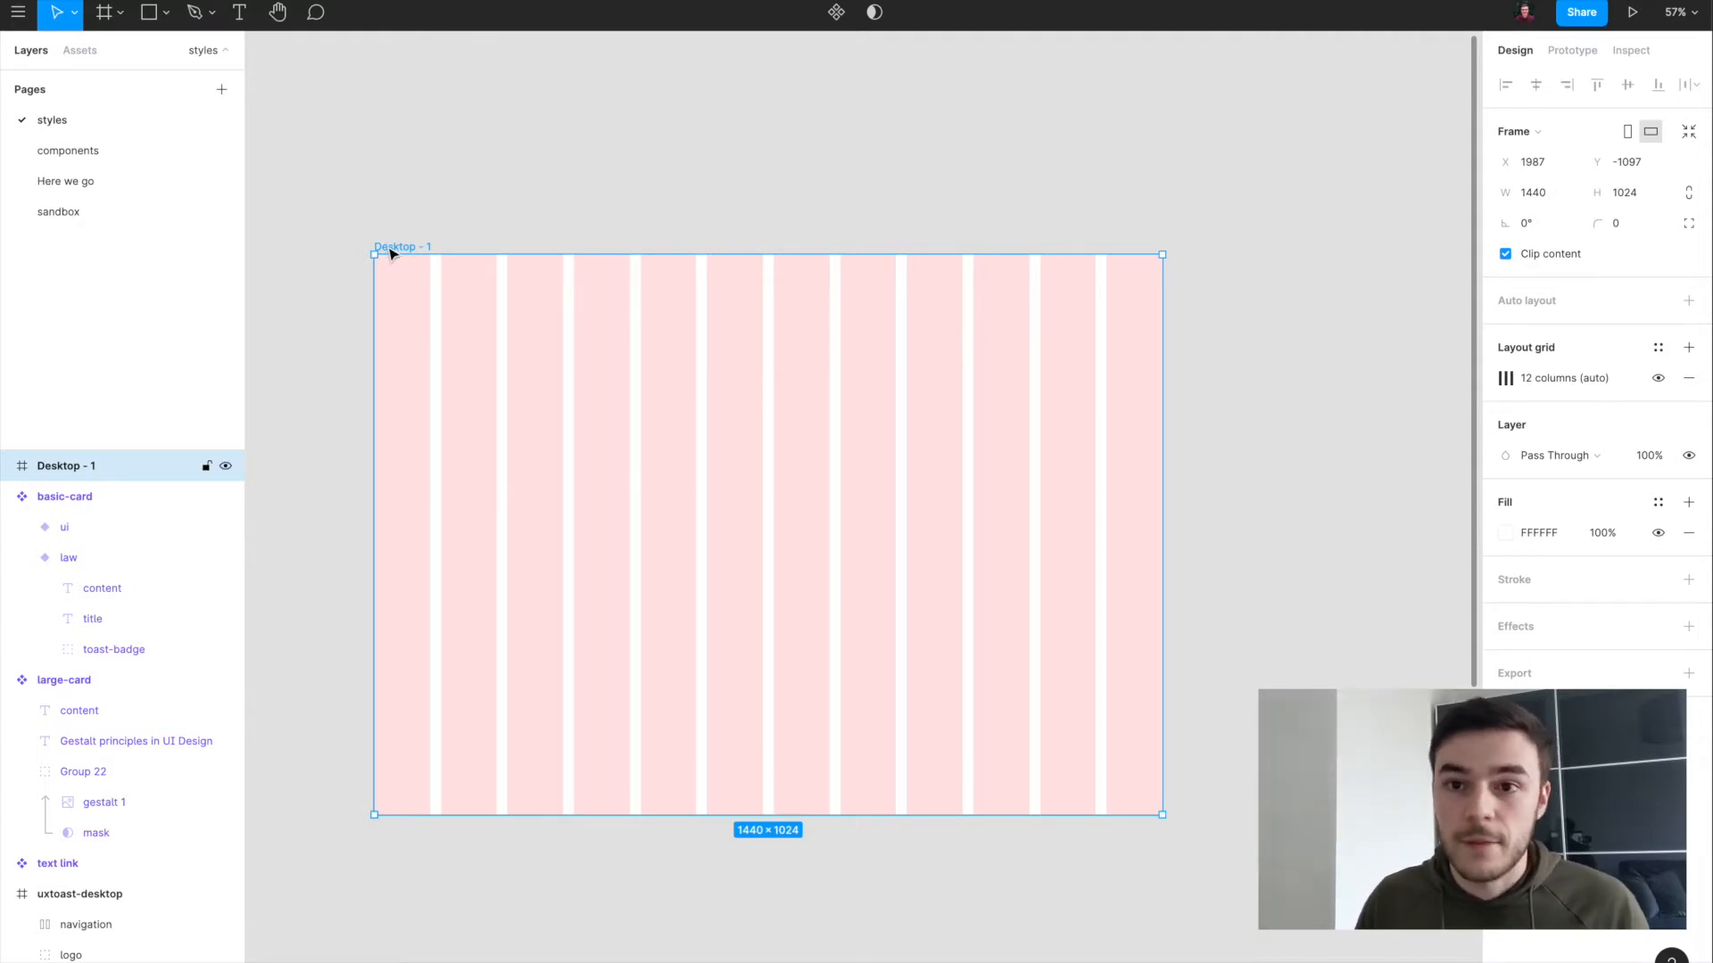
click(1507, 378)
click(1441, 525)
text(1)
key(Return)
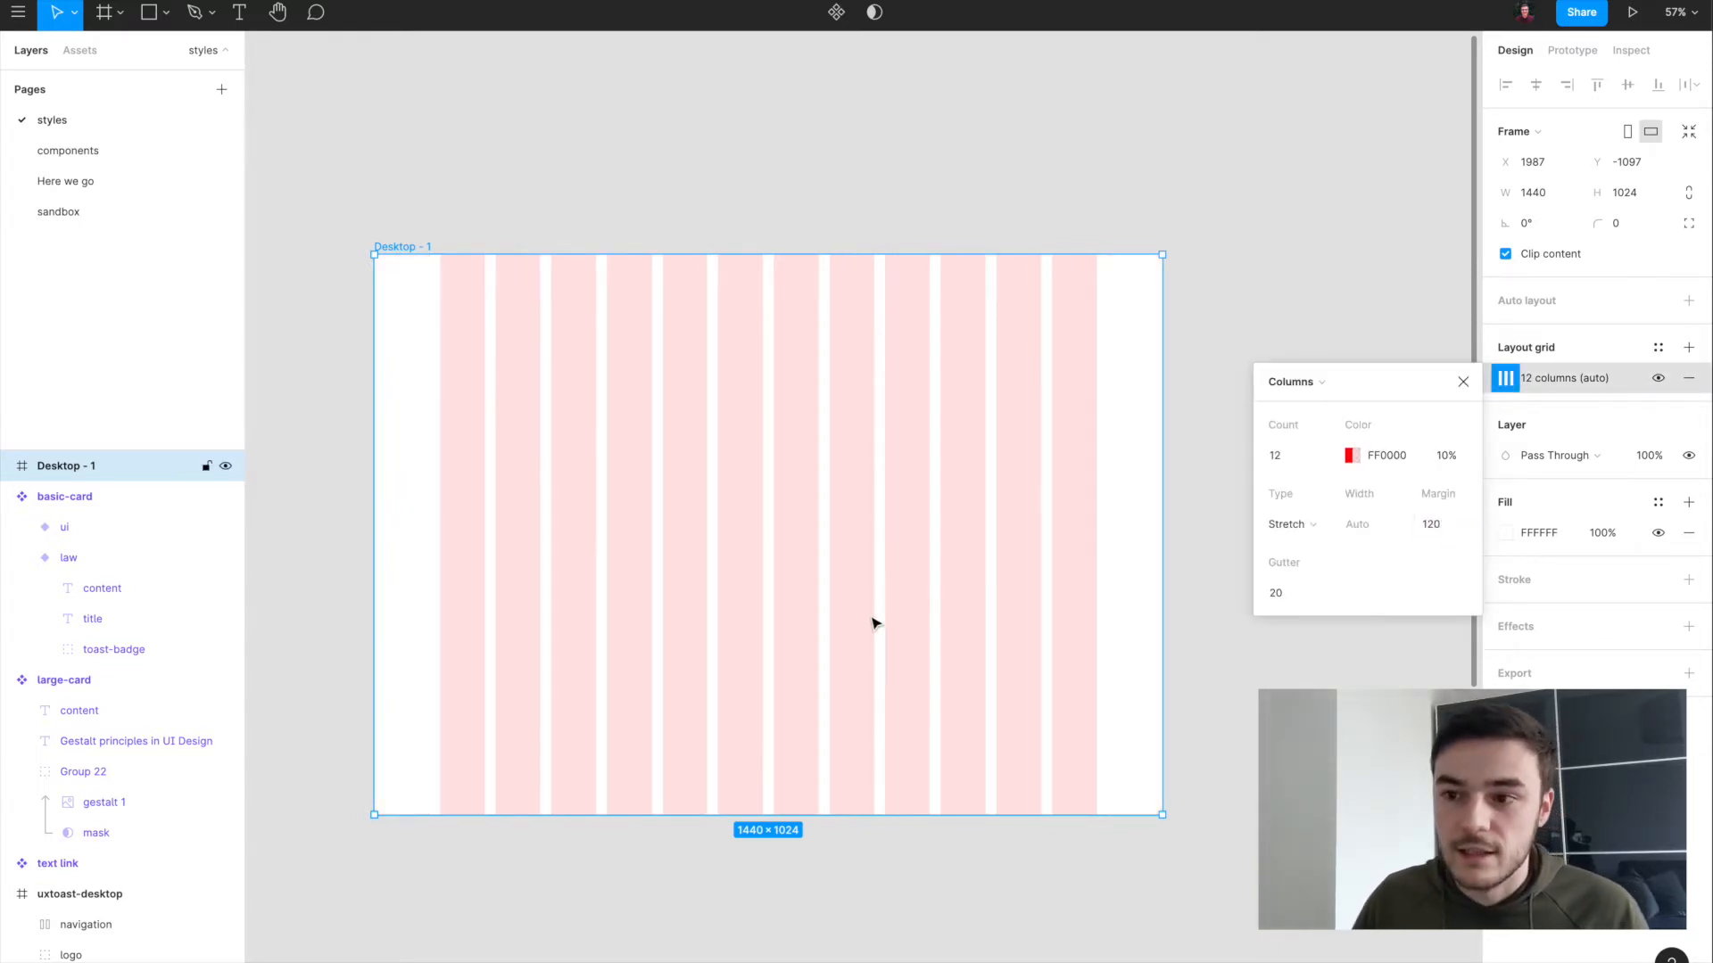
Step: Draw a rectangle about 1200 × 253 across all 12 columns and move it up slightly to about Y 365
scroll(873, 623, down, 1)
scroll(873, 623, left, 1)
key(r)
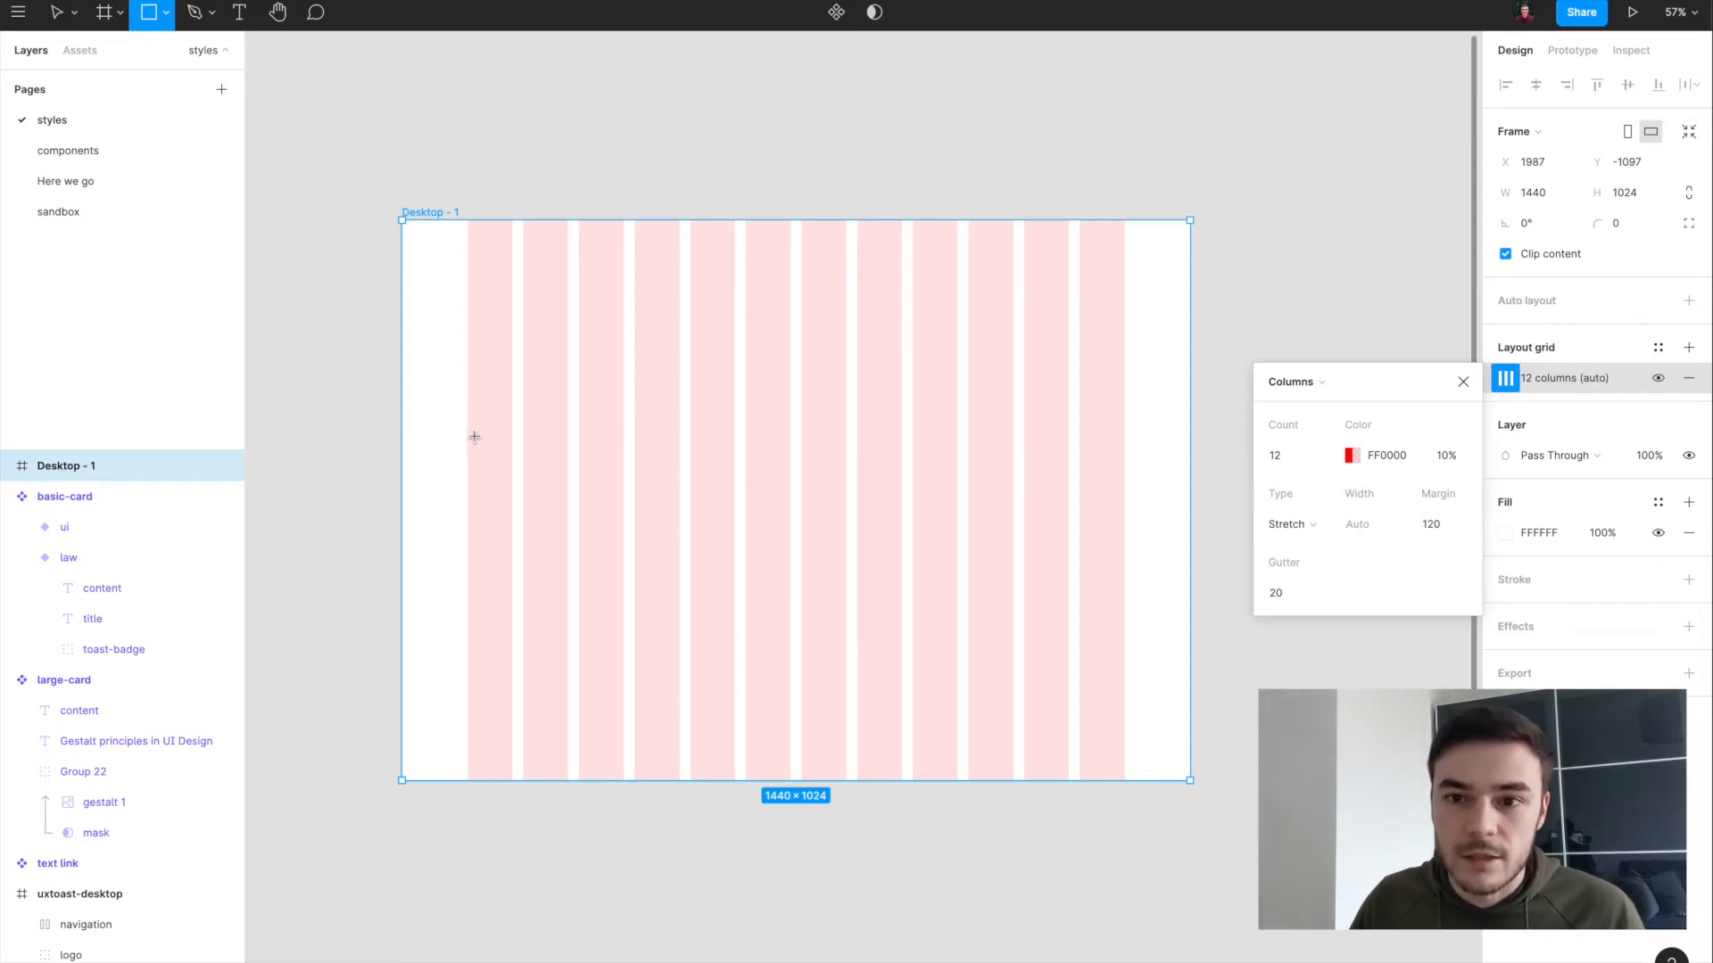
mouse_move(475, 438)
mouse_down()
mouse_move(1078, 581)
mouse_move(1124, 573)
mouse_up()
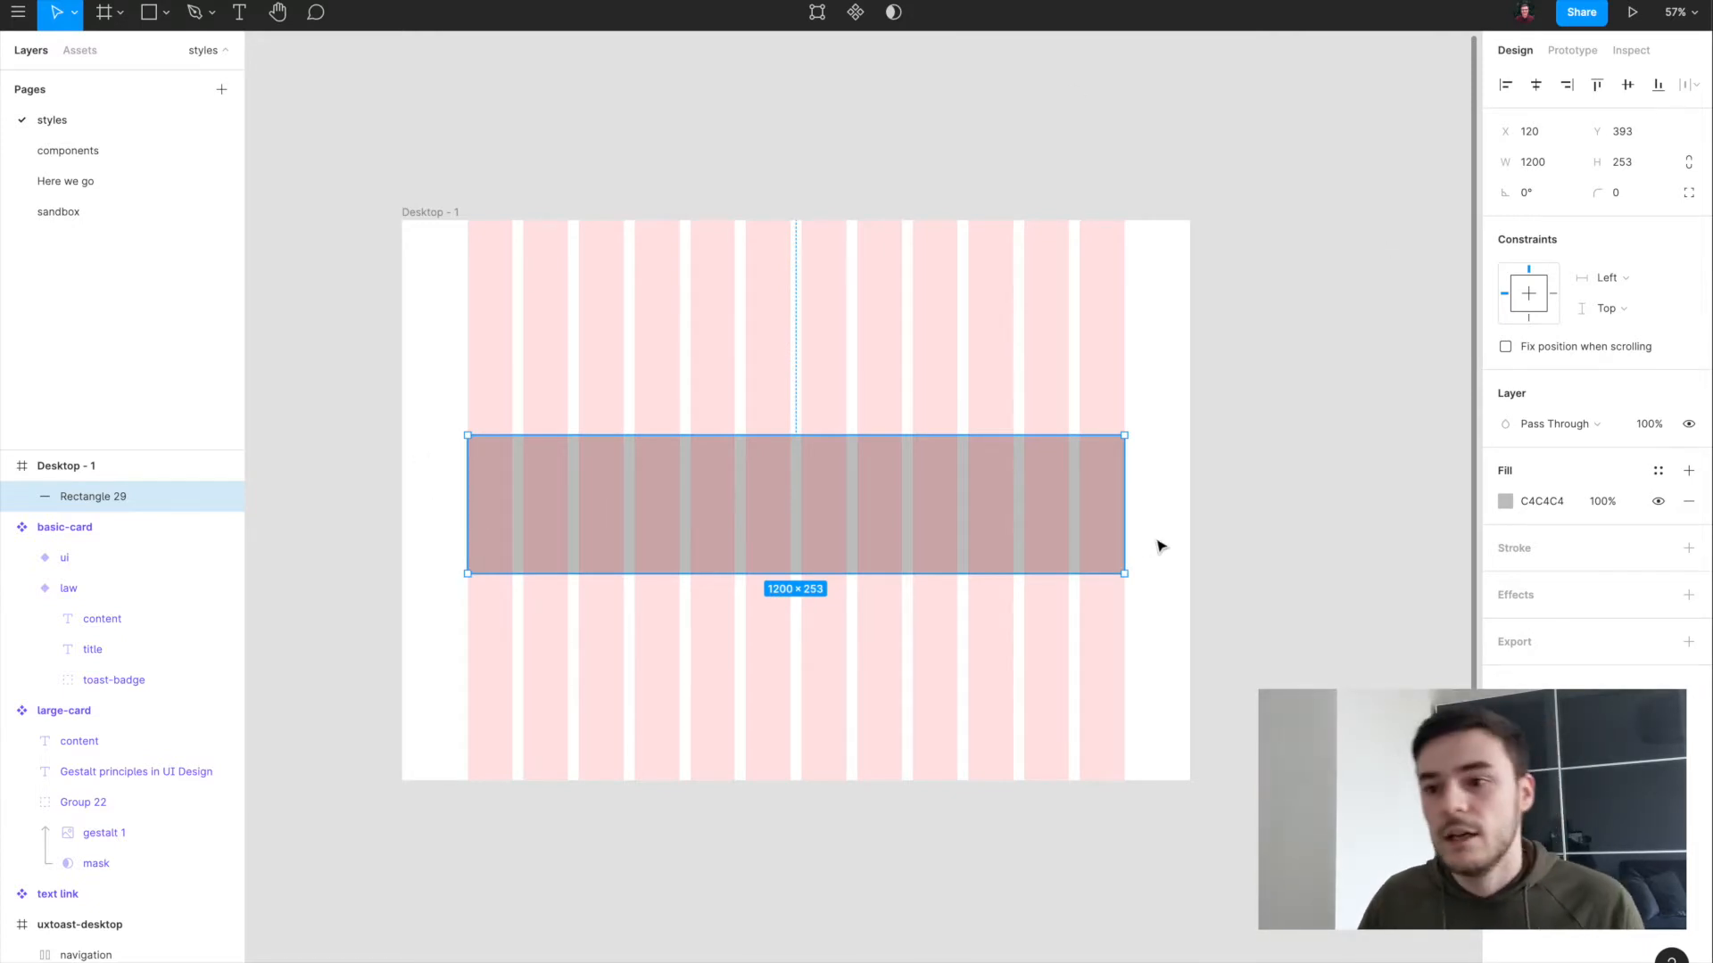
click(447, 213)
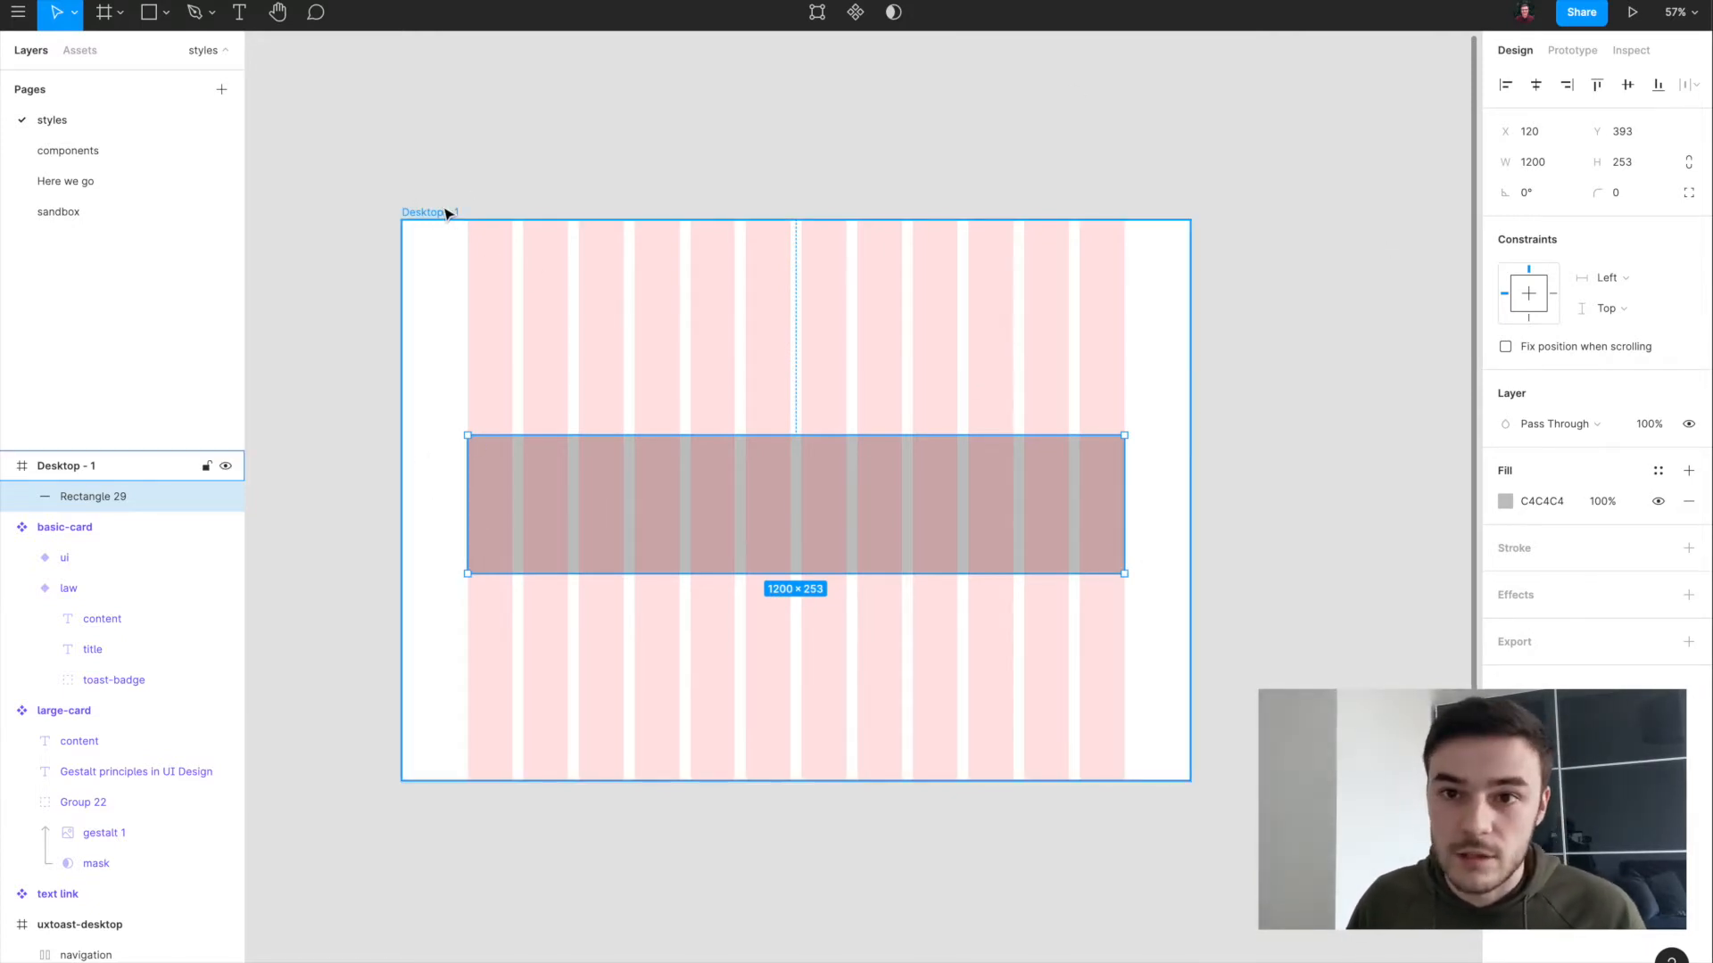
click(764, 487)
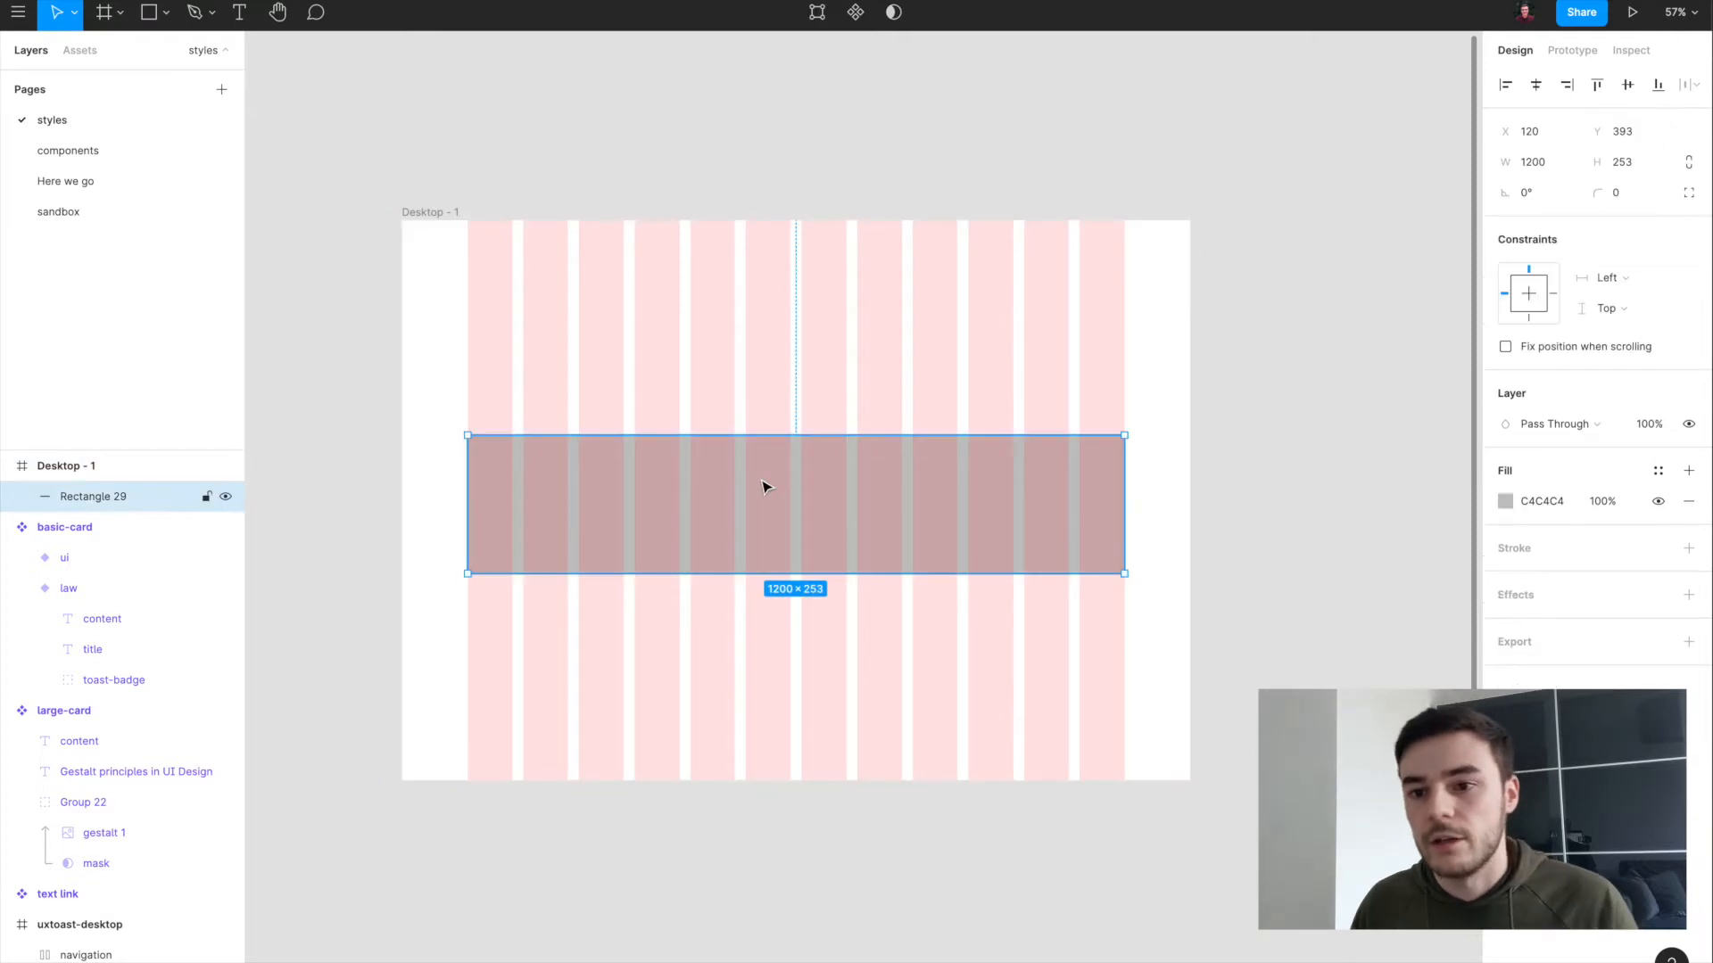
drag(765, 488, 765, 472)
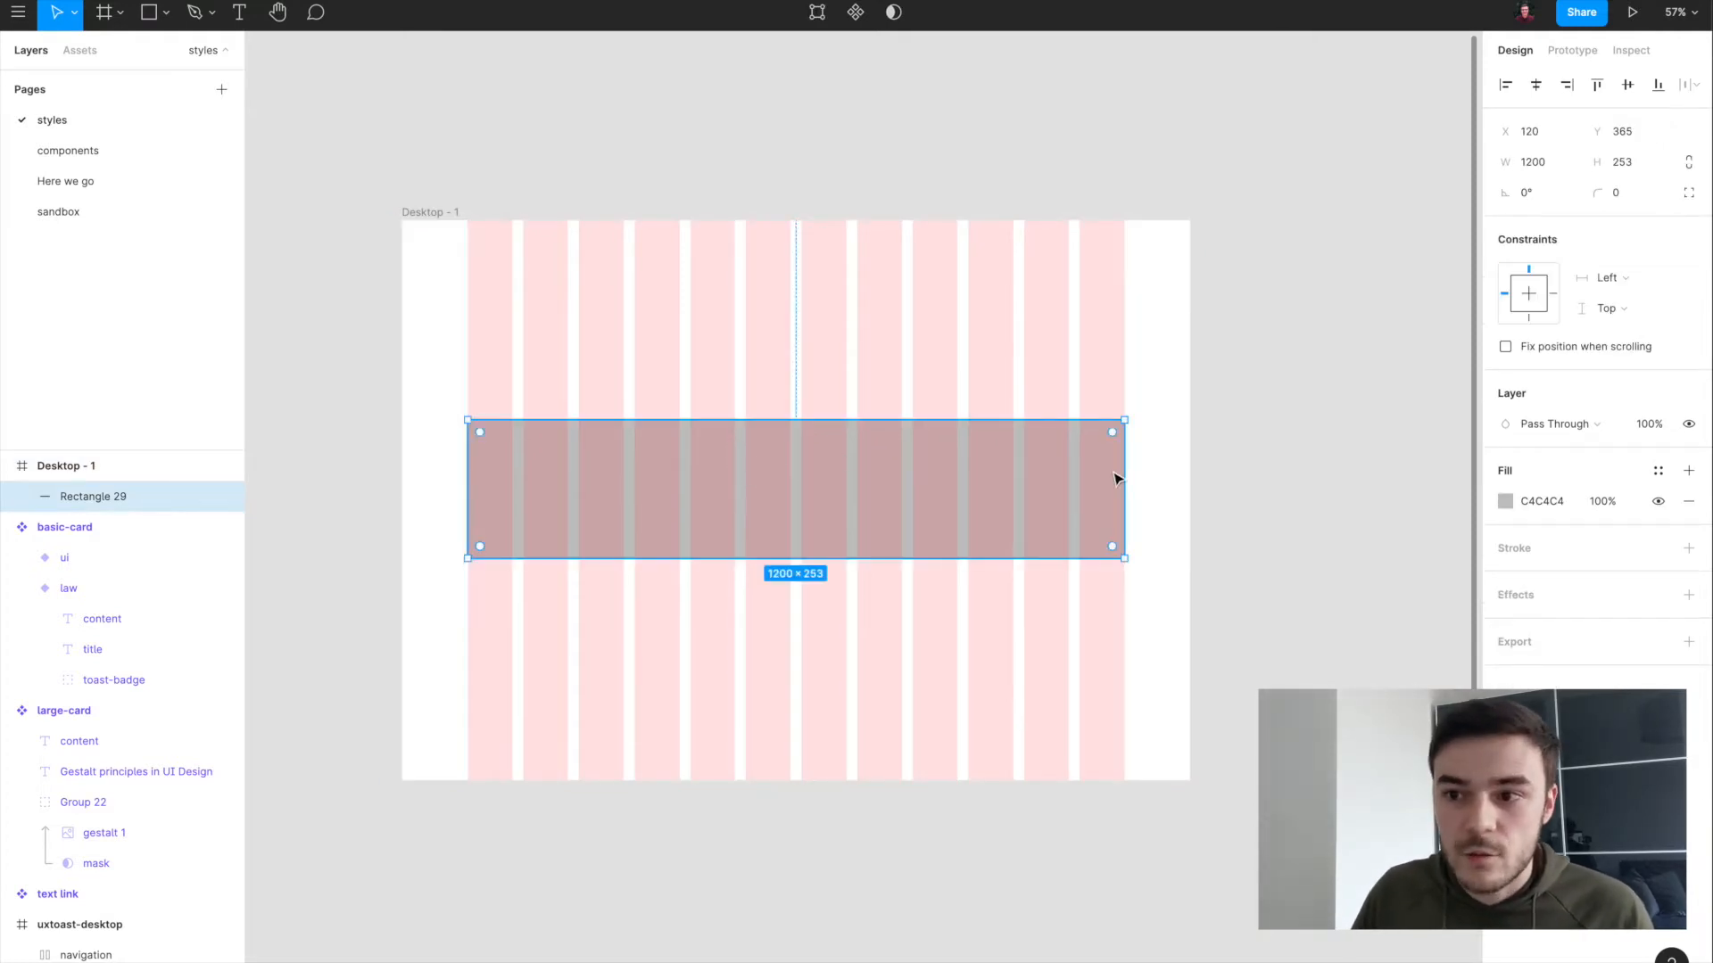
Step: Narrow the rectangle to six columns, 590 wide, and place a duplicate of it over the remaining six columns
drag(1129, 466, 791, 457)
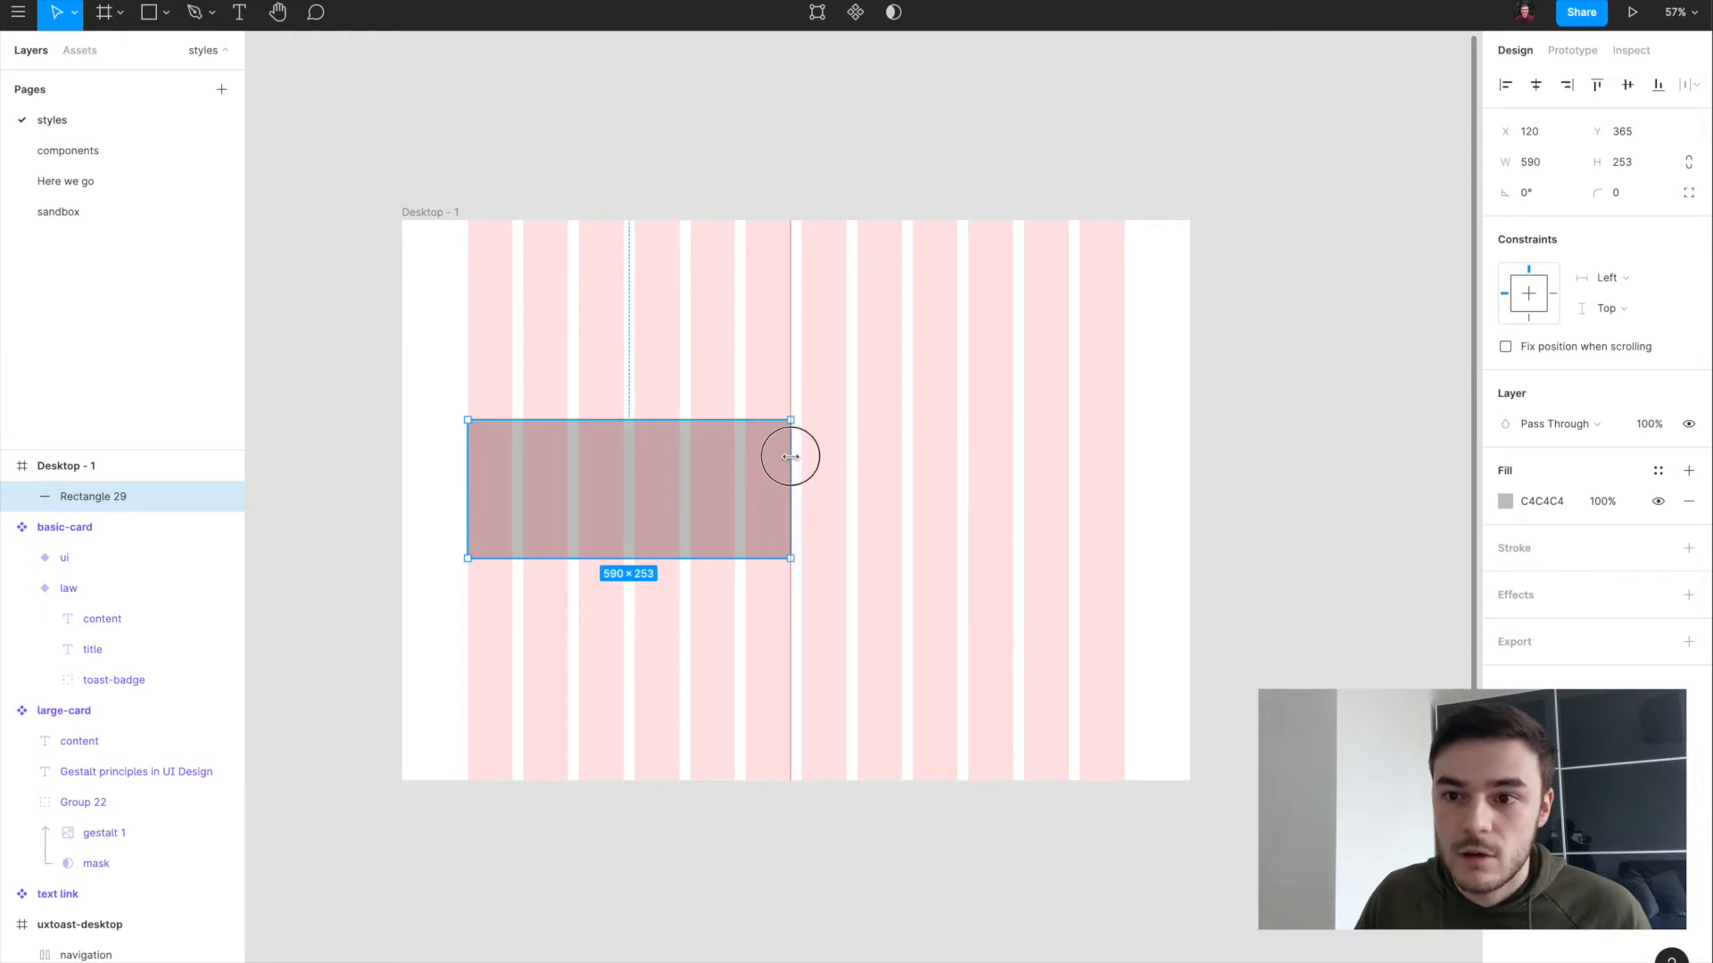
key(ctrl+d)
drag(795, 520, 986, 505)
click(678, 579)
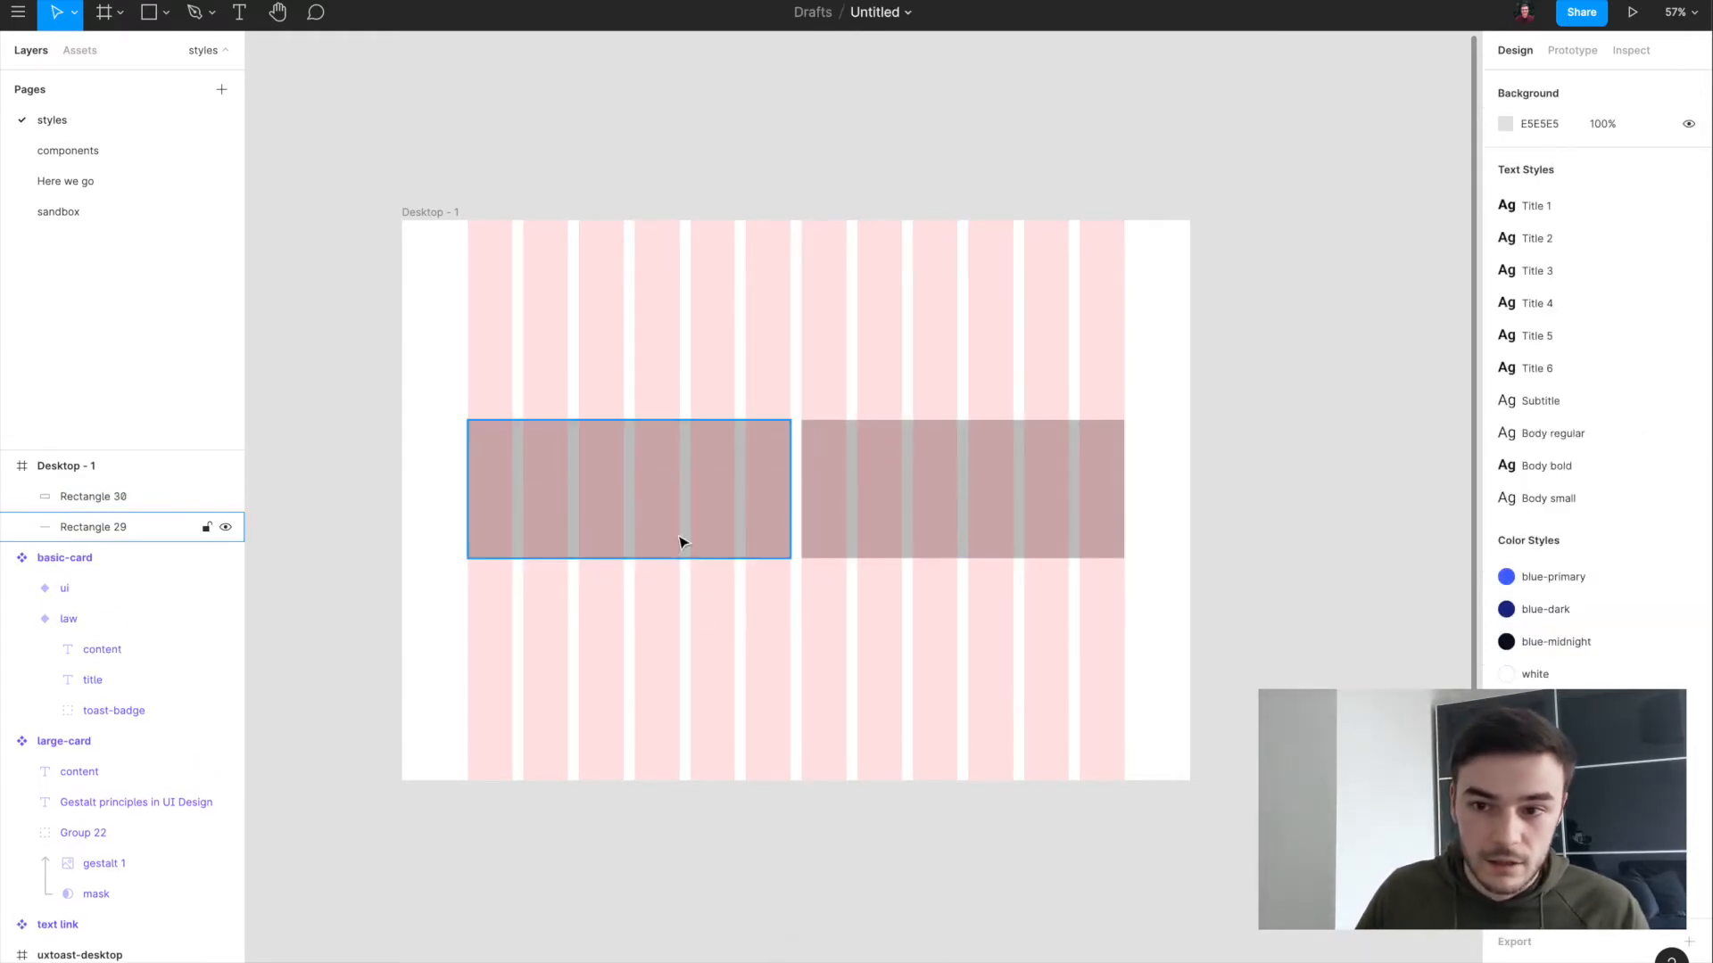
Step: Duplicate the left rectangle into a row below and narrow the copy to four columns, 387 wide
click(680, 542)
key(ctrl+d)
drag(669, 474, 682, 616)
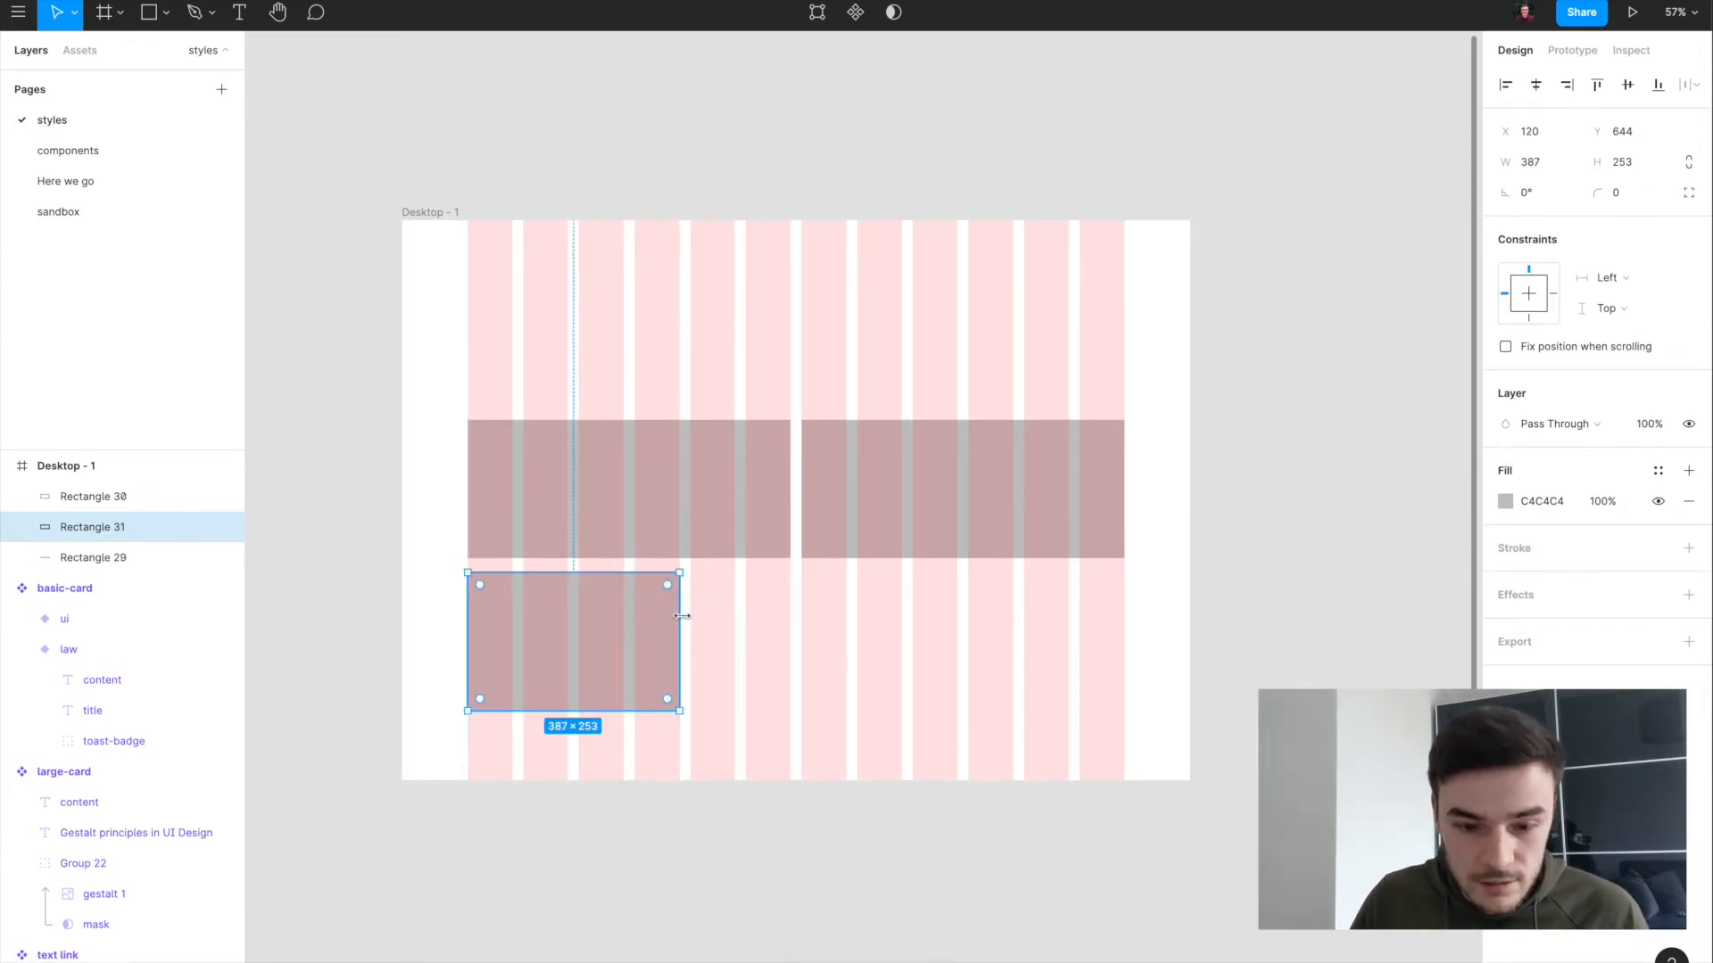
Step: Fill the bottom row with two more copies of the 387-wide rectangle, each spanning four columns
key(ctrl+d)
drag(601, 756, 822, 612)
key(ctrl+d)
Step: Duplicate the bottom row's first rectangle into a row above the others at about Y 73 and narrow the copy to three columns
click(612, 682)
key(ctrl+d)
drag(571, 678, 570, 364)
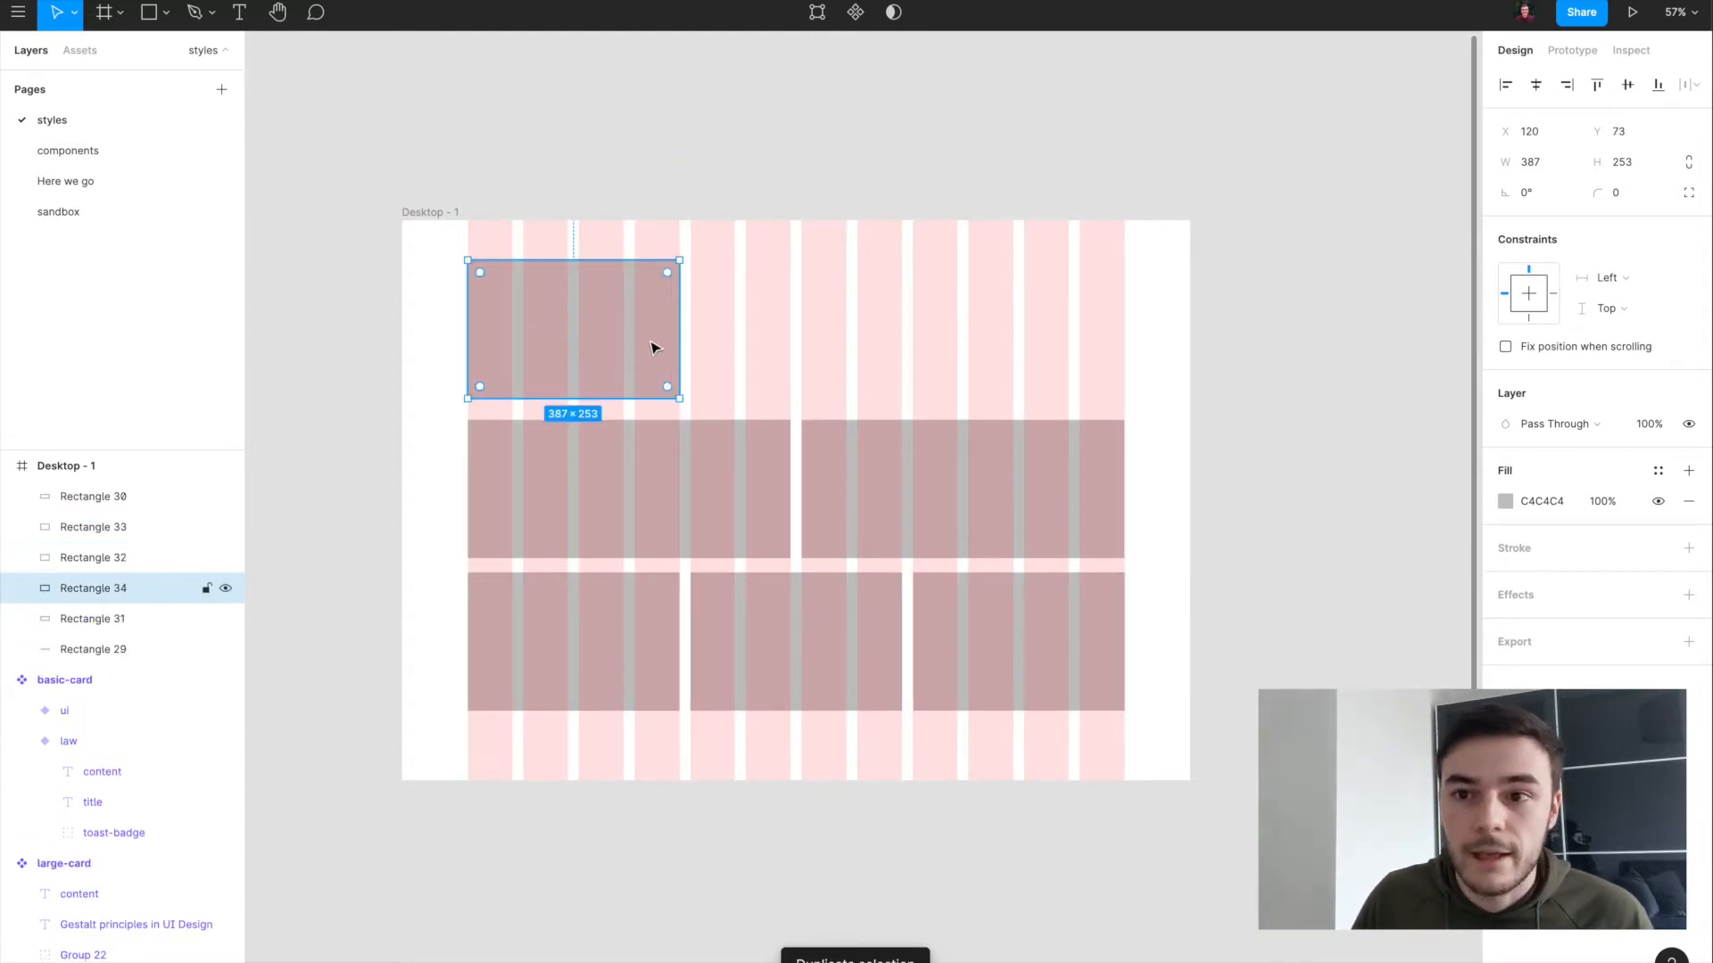
drag(678, 320, 623, 319)
Step: Duplicate the three-column rectangle across the top row so that four equal blocks fill all 12 columns
key(super+d)
drag(565, 162, 739, 478)
key(super+d)
key(super+d)
click(1193, 573)
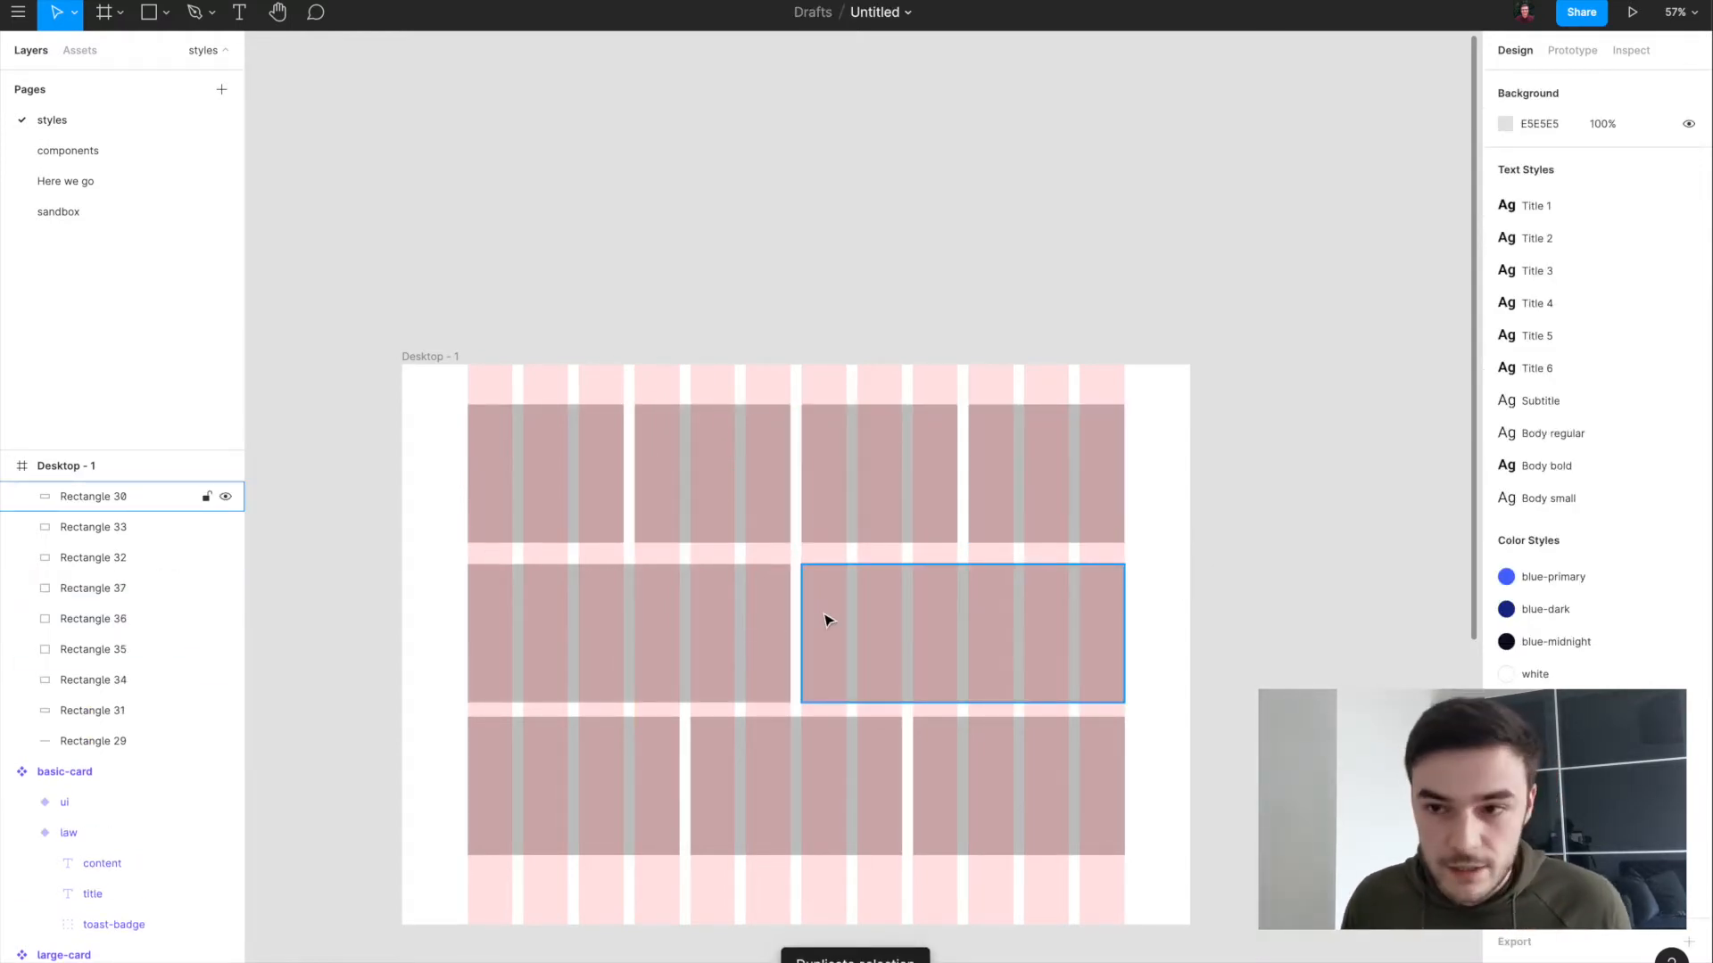
Step: Select all the rectangles in the Desktop - 1 frame and delete them
scroll(463, 409, down, 1)
drag(384, 400, 1206, 831)
scroll(1160, 785, left, 3)
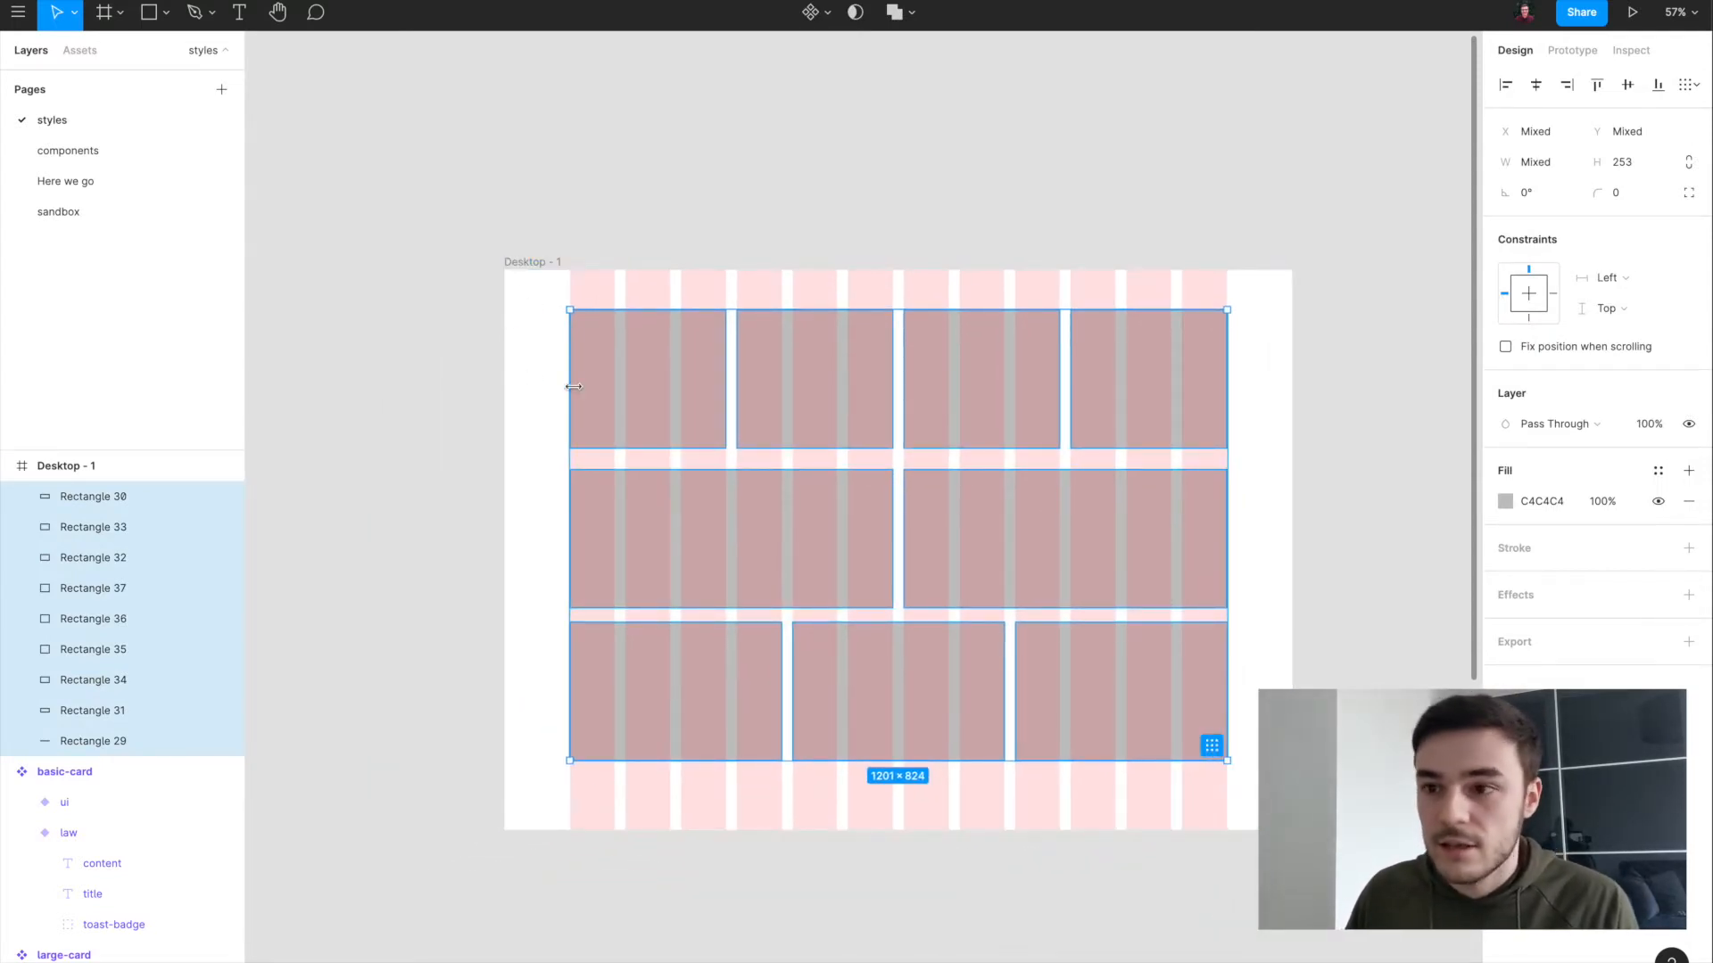
scroll(1213, 738, down, 1)
scroll(1213, 739, right, 1)
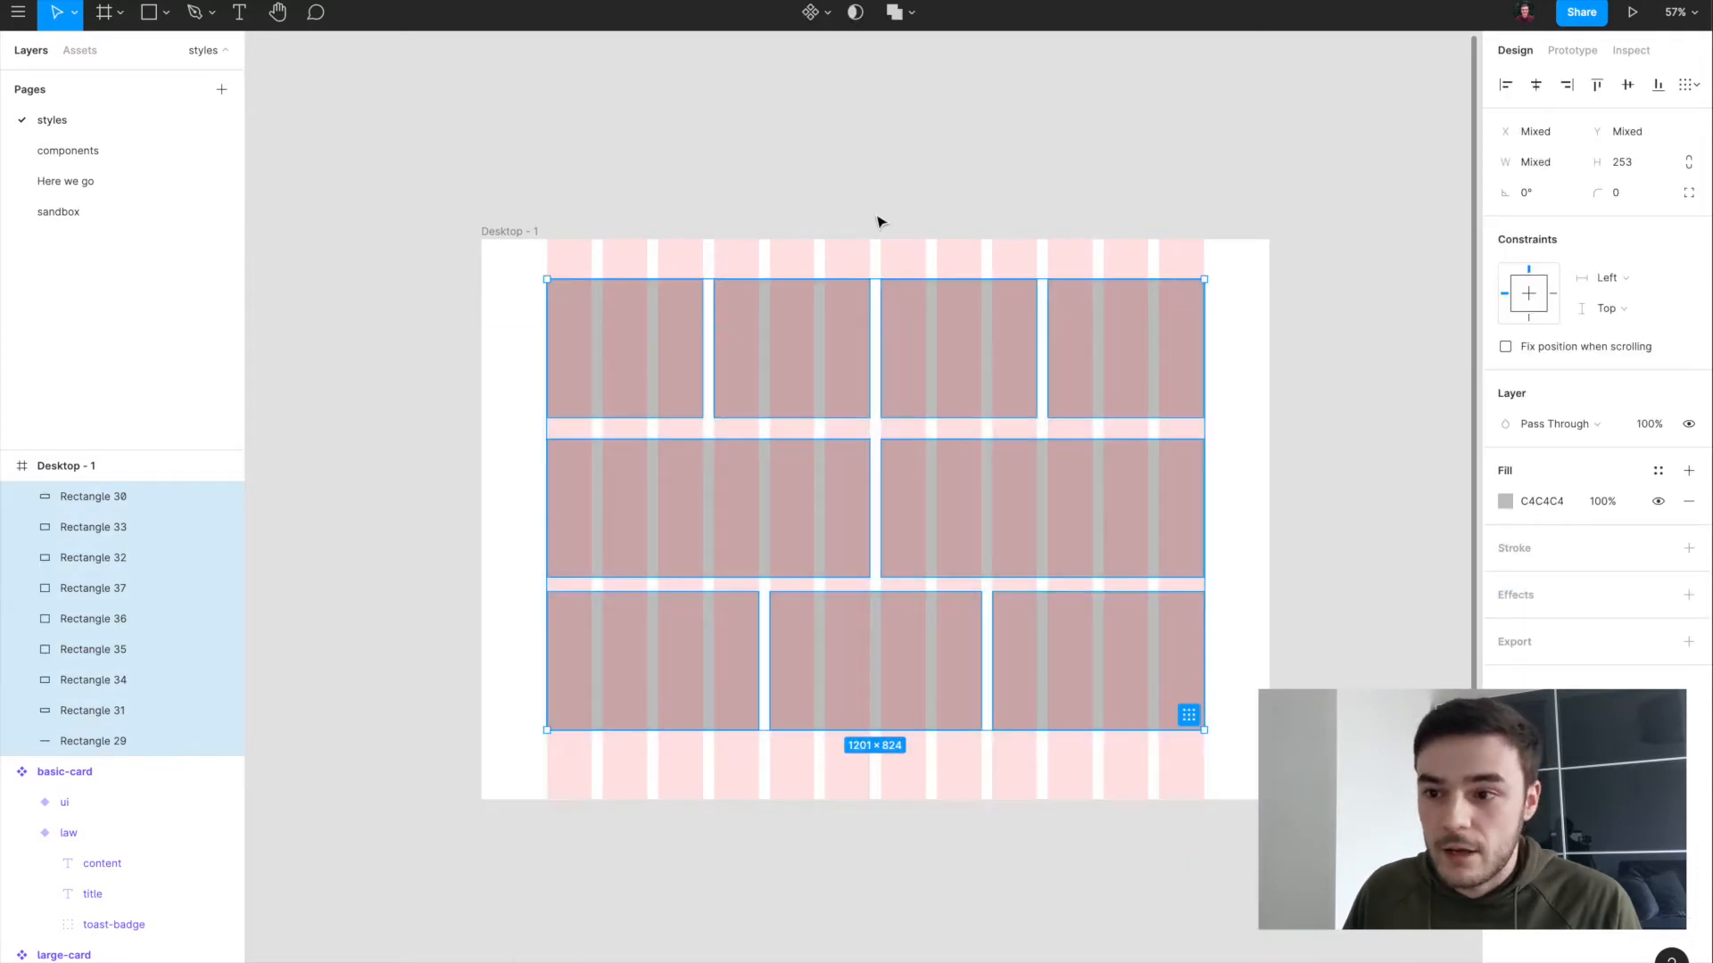
key(Delete)
Step: Try a column count of 6 in the Desktop - 1 layout grid and set it back to 12
click(518, 235)
click(1506, 378)
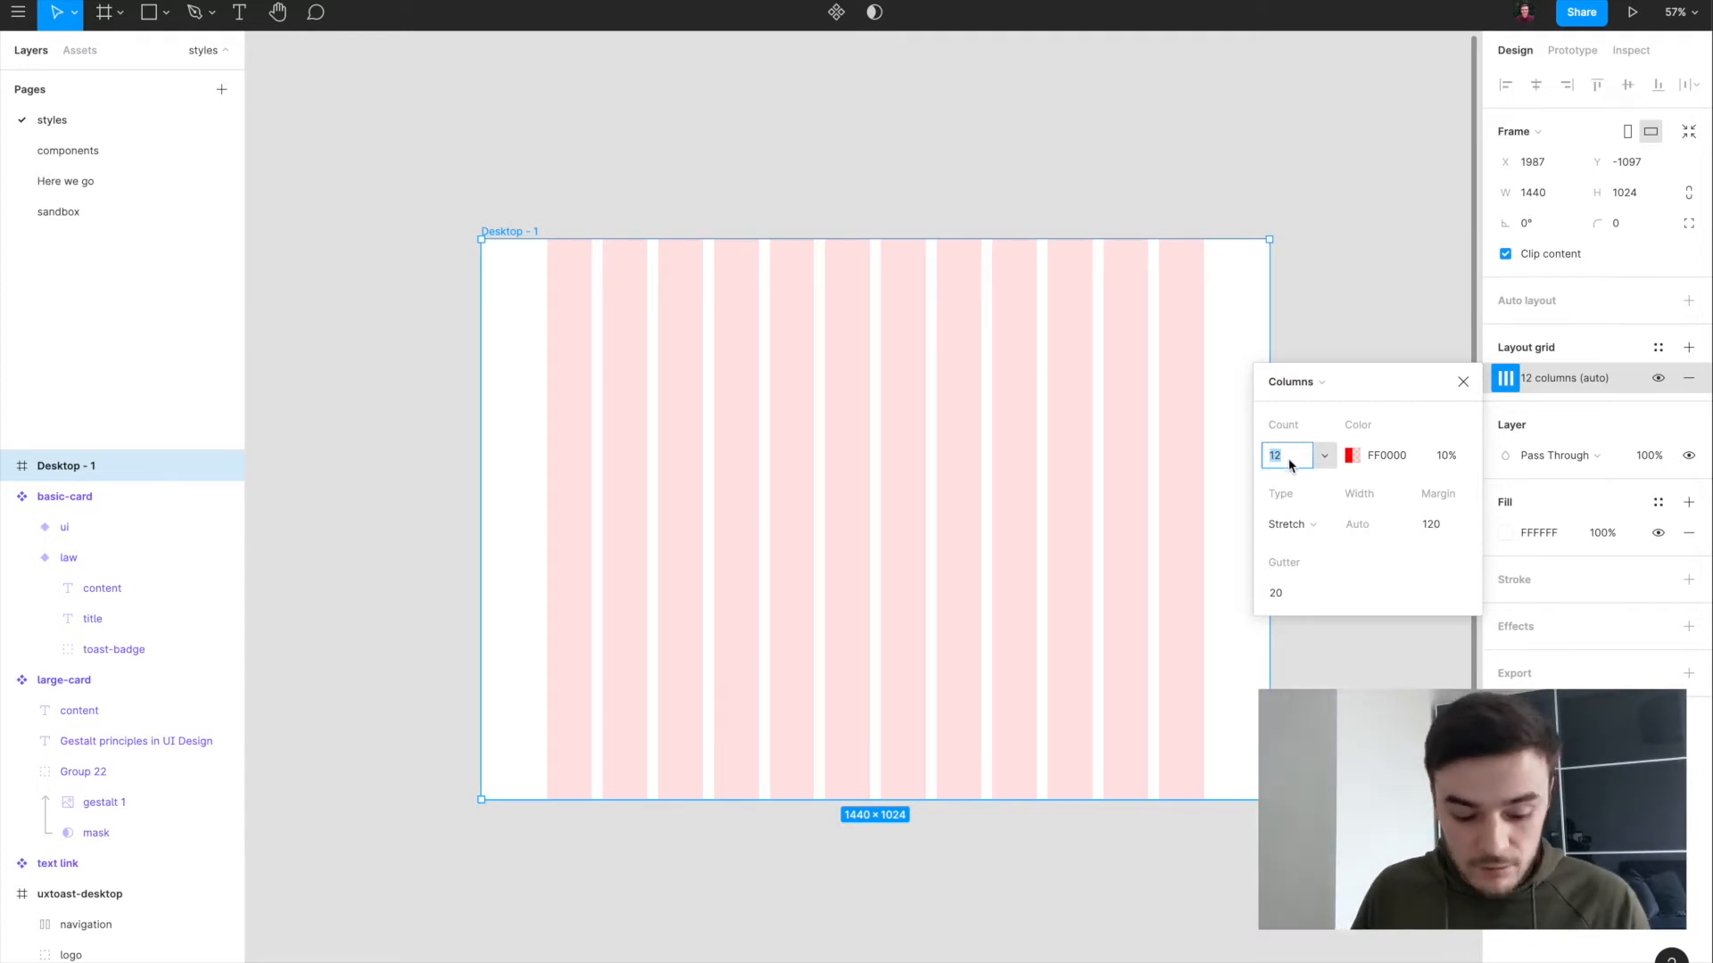
key(Return)
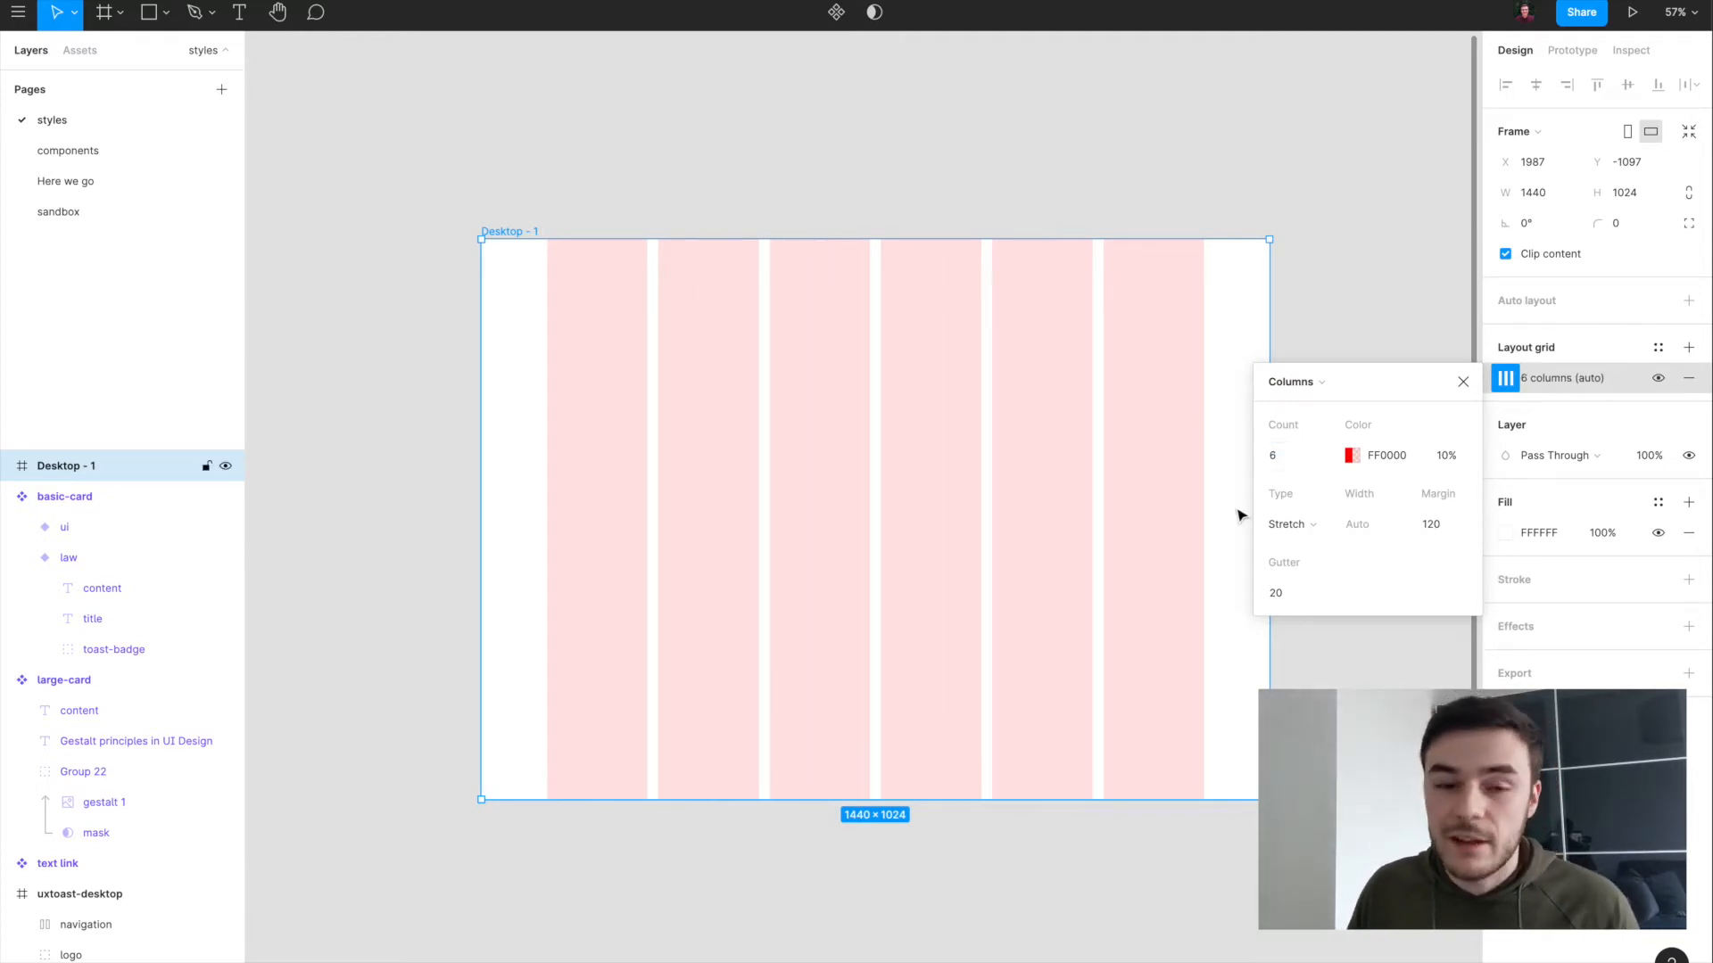
click(1316, 456)
click(1304, 591)
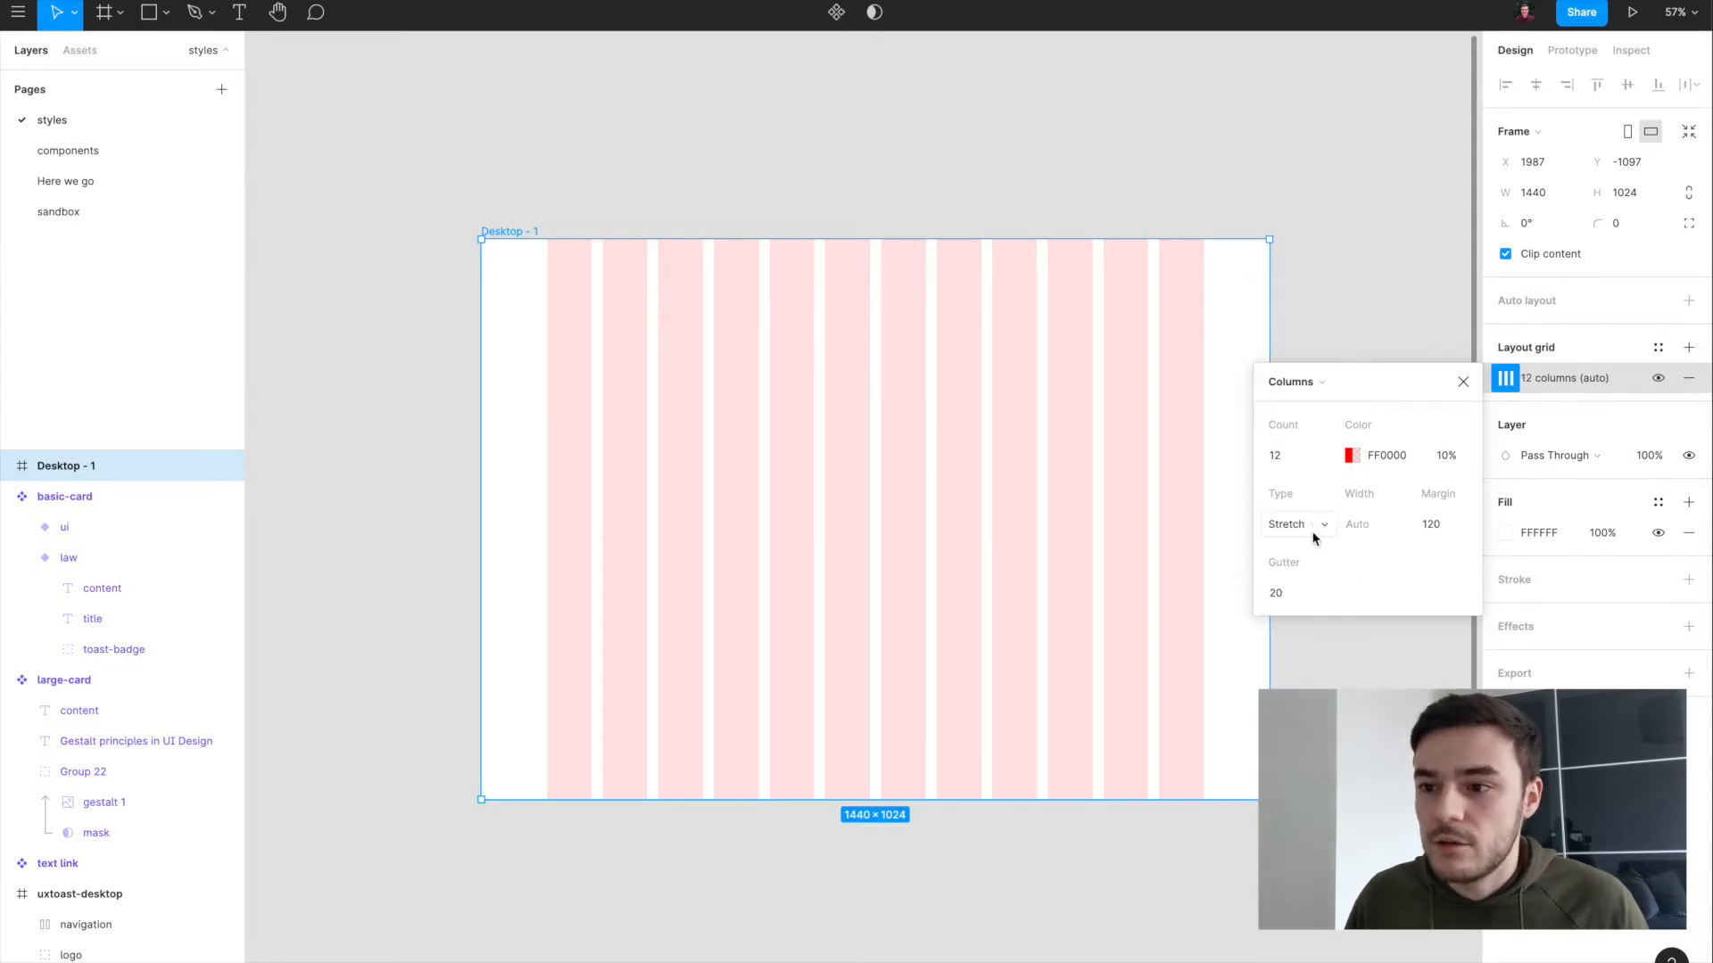
Step: Set the colour of the column grid to FF00FF
click(1354, 456)
click(1377, 459)
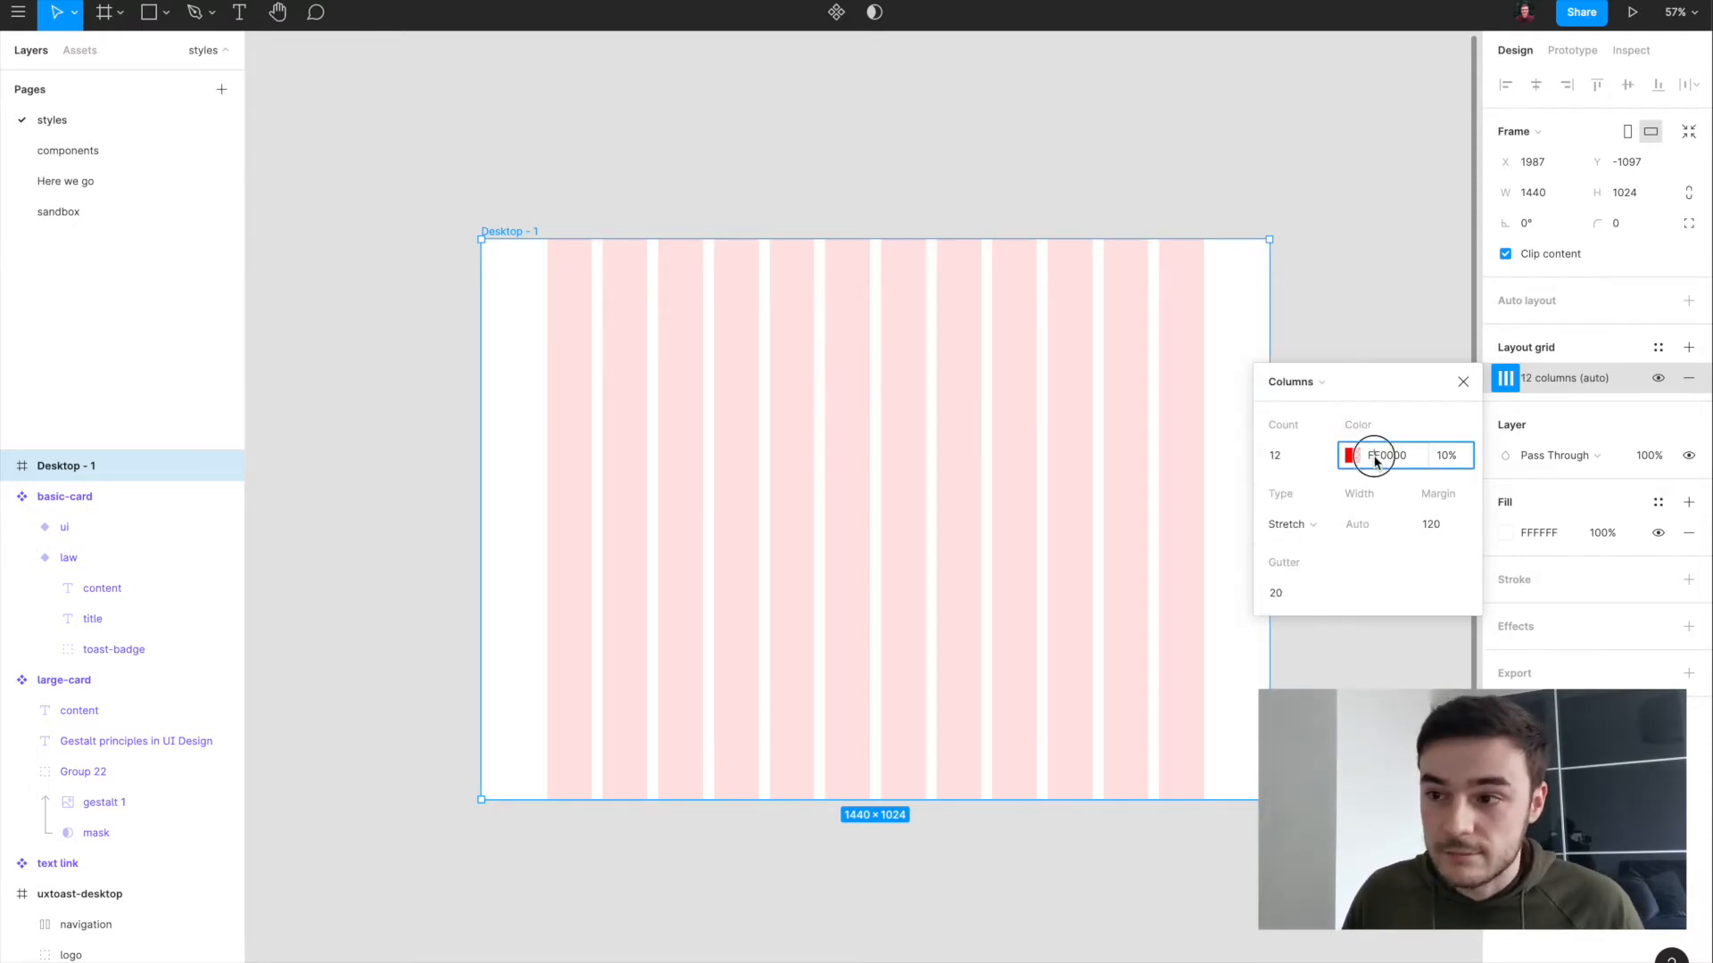
text(f00ff)
key(Return)
click(1376, 460)
text(ff)
key(Return)
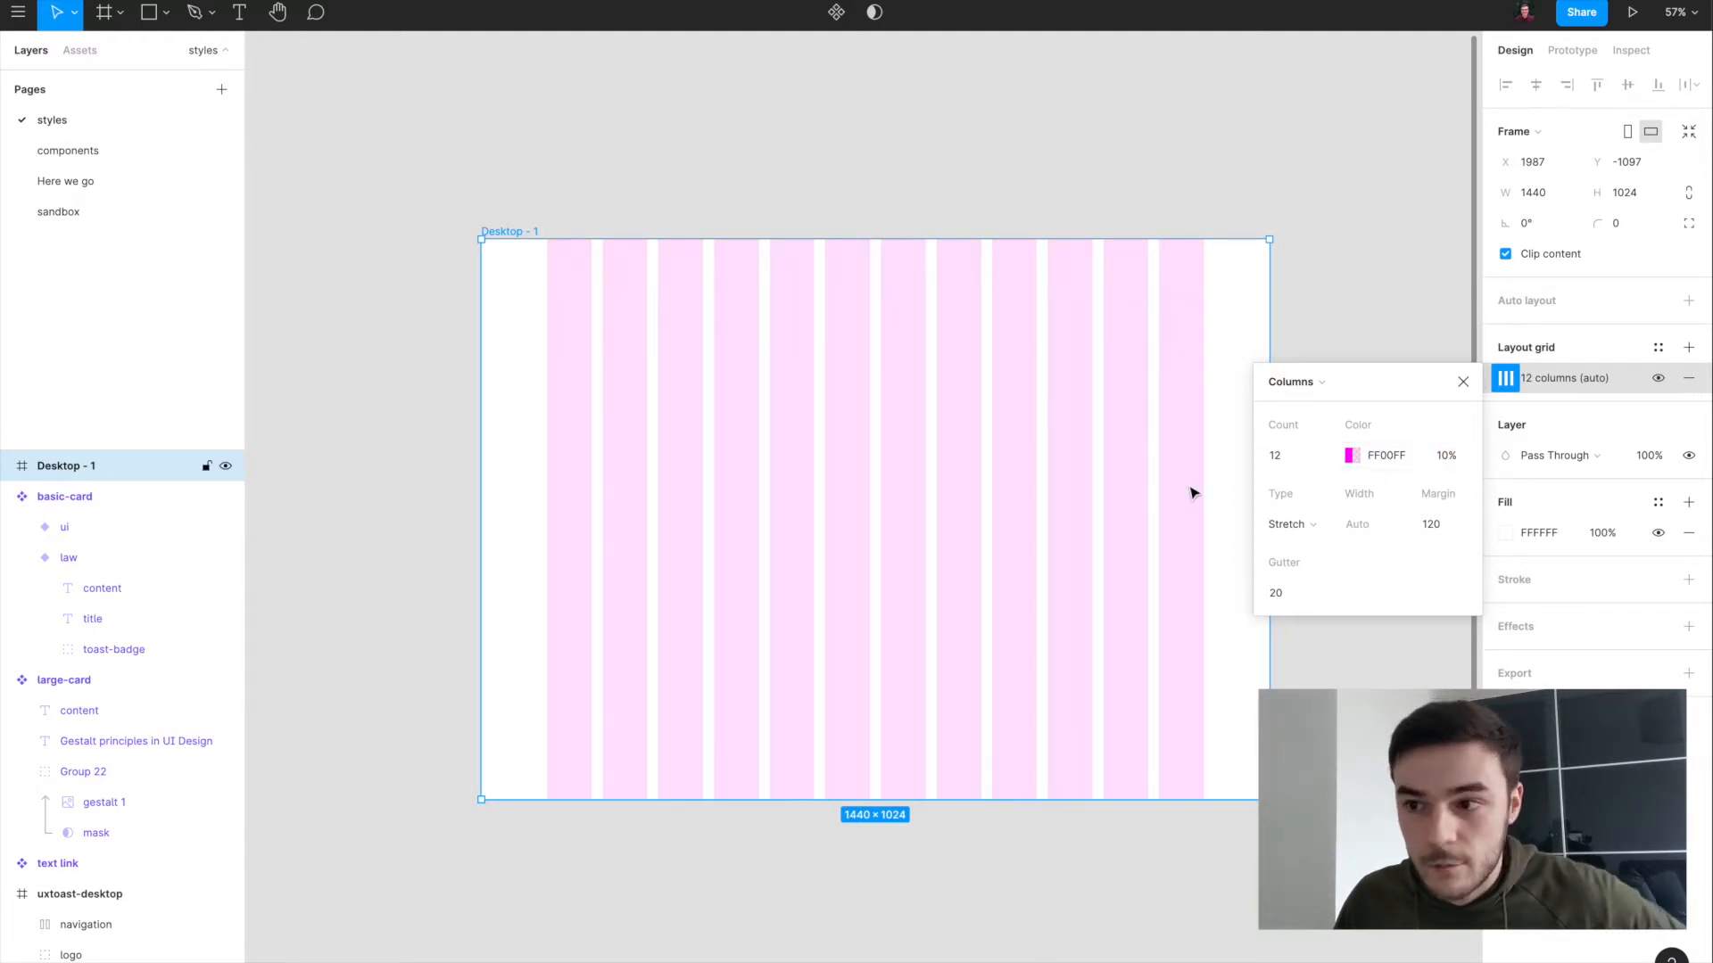
Step: Try an 80% opacity for the grid colour and return it to 10%
click(1449, 461)
text(80)
key(Return)
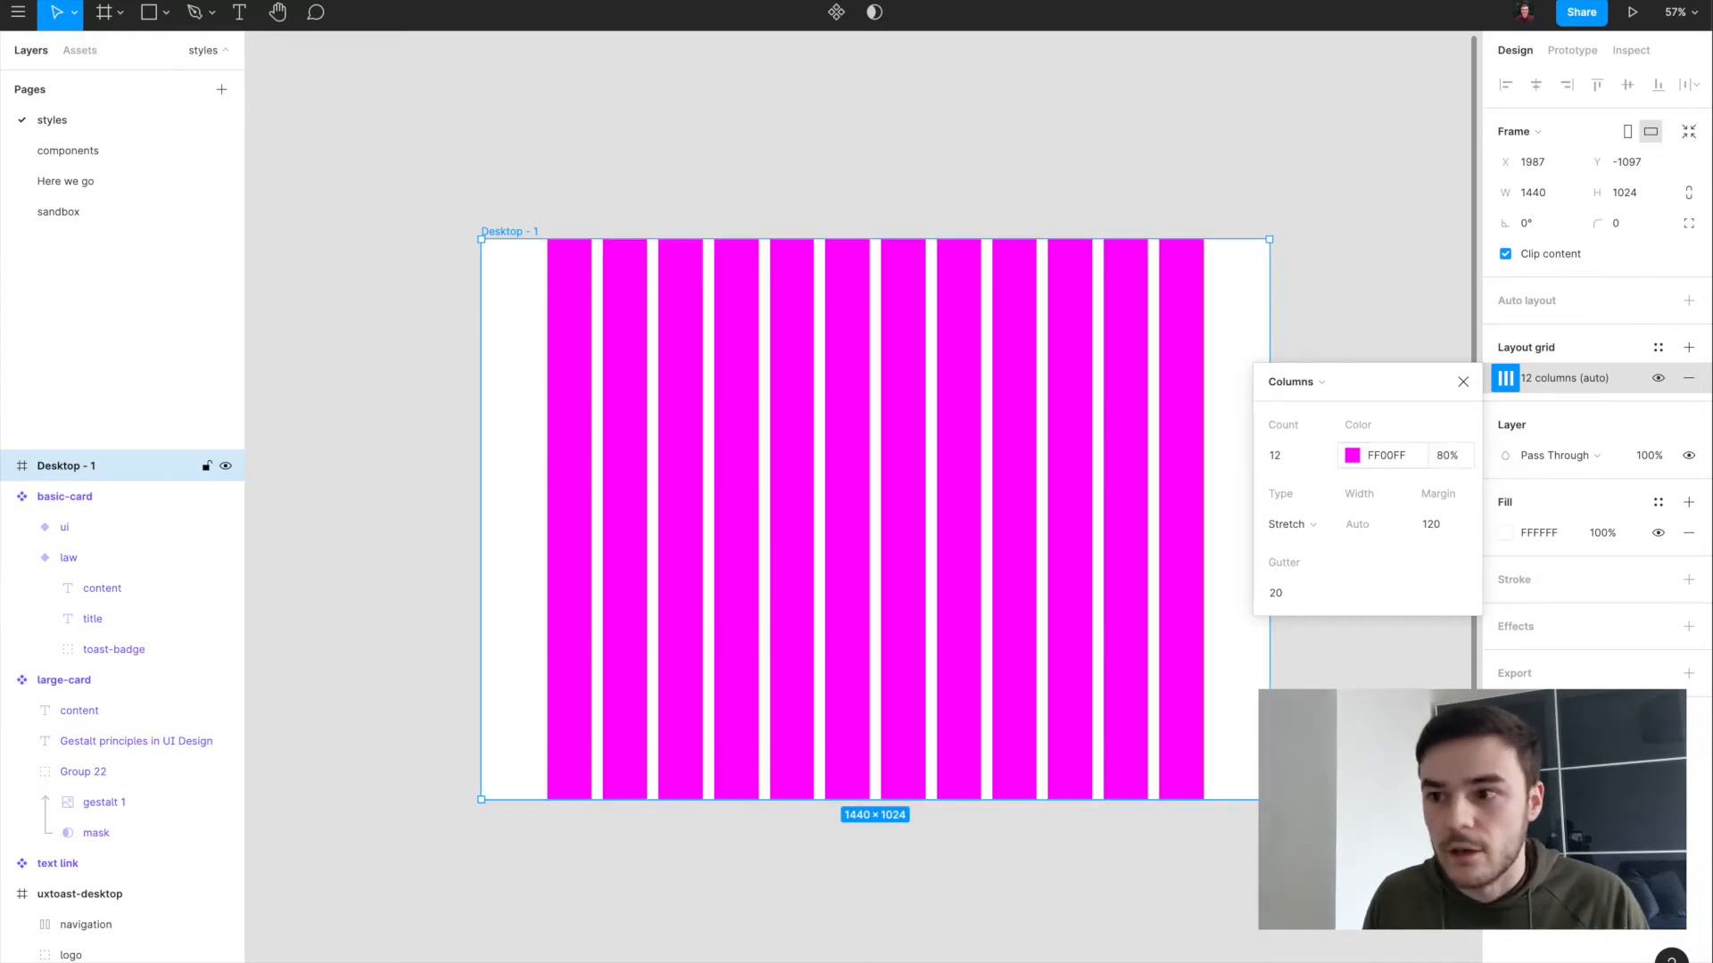
click(1447, 464)
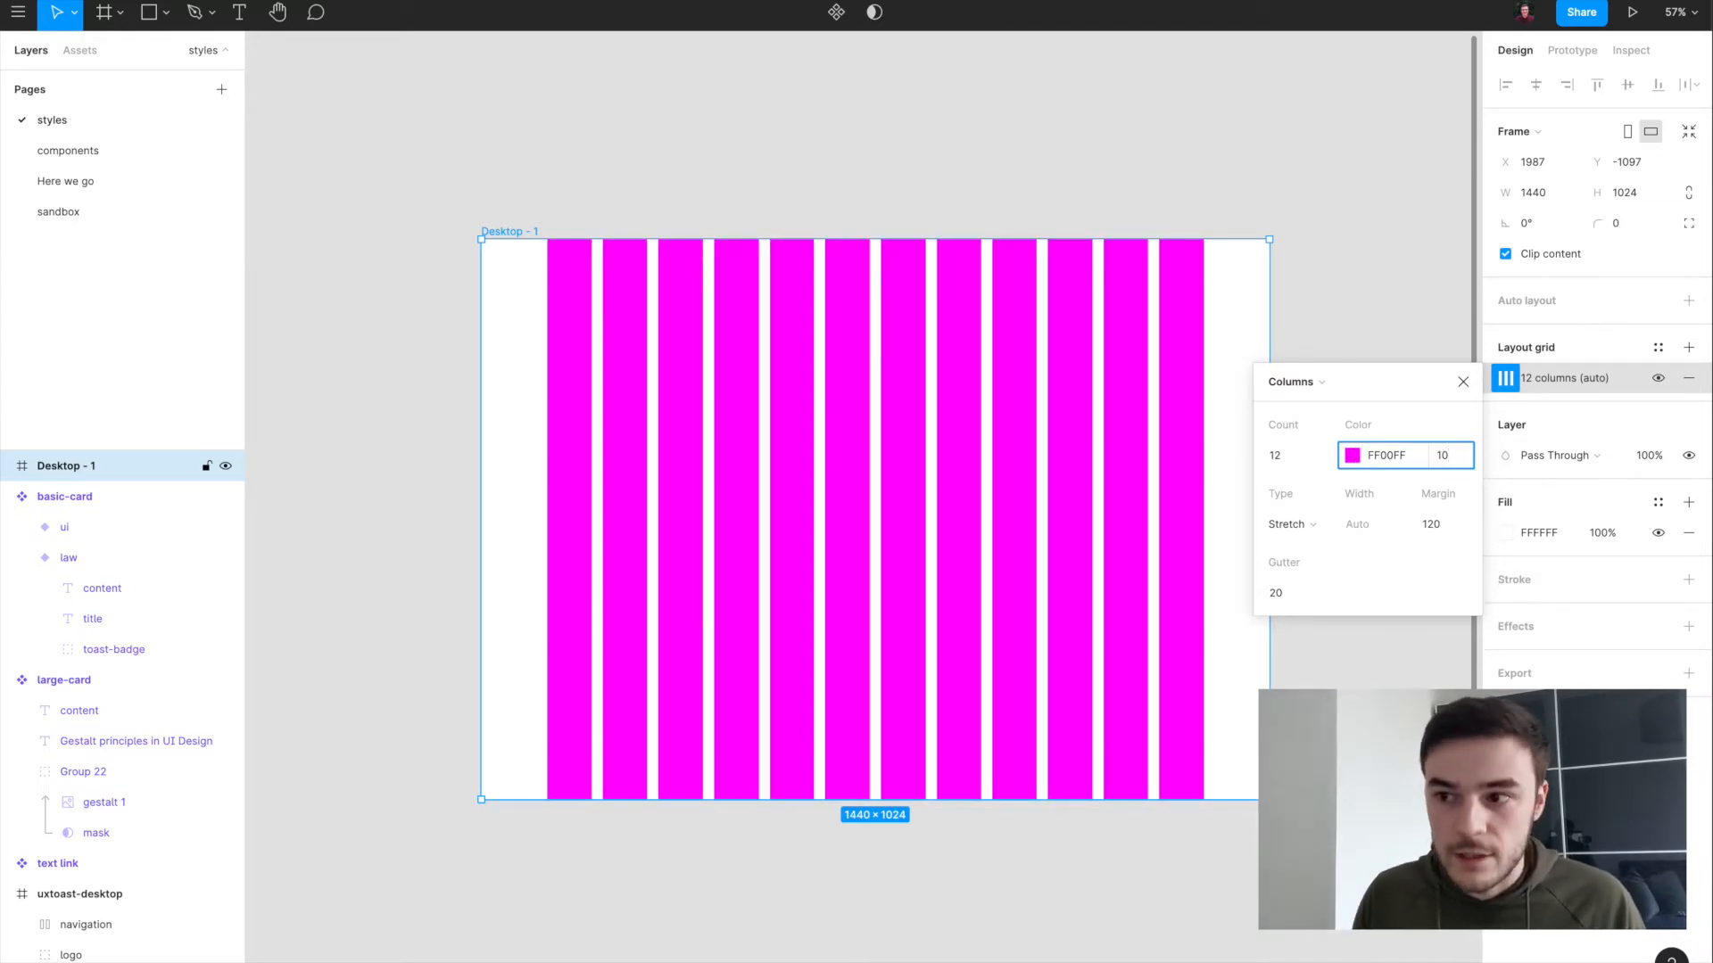
key(Return)
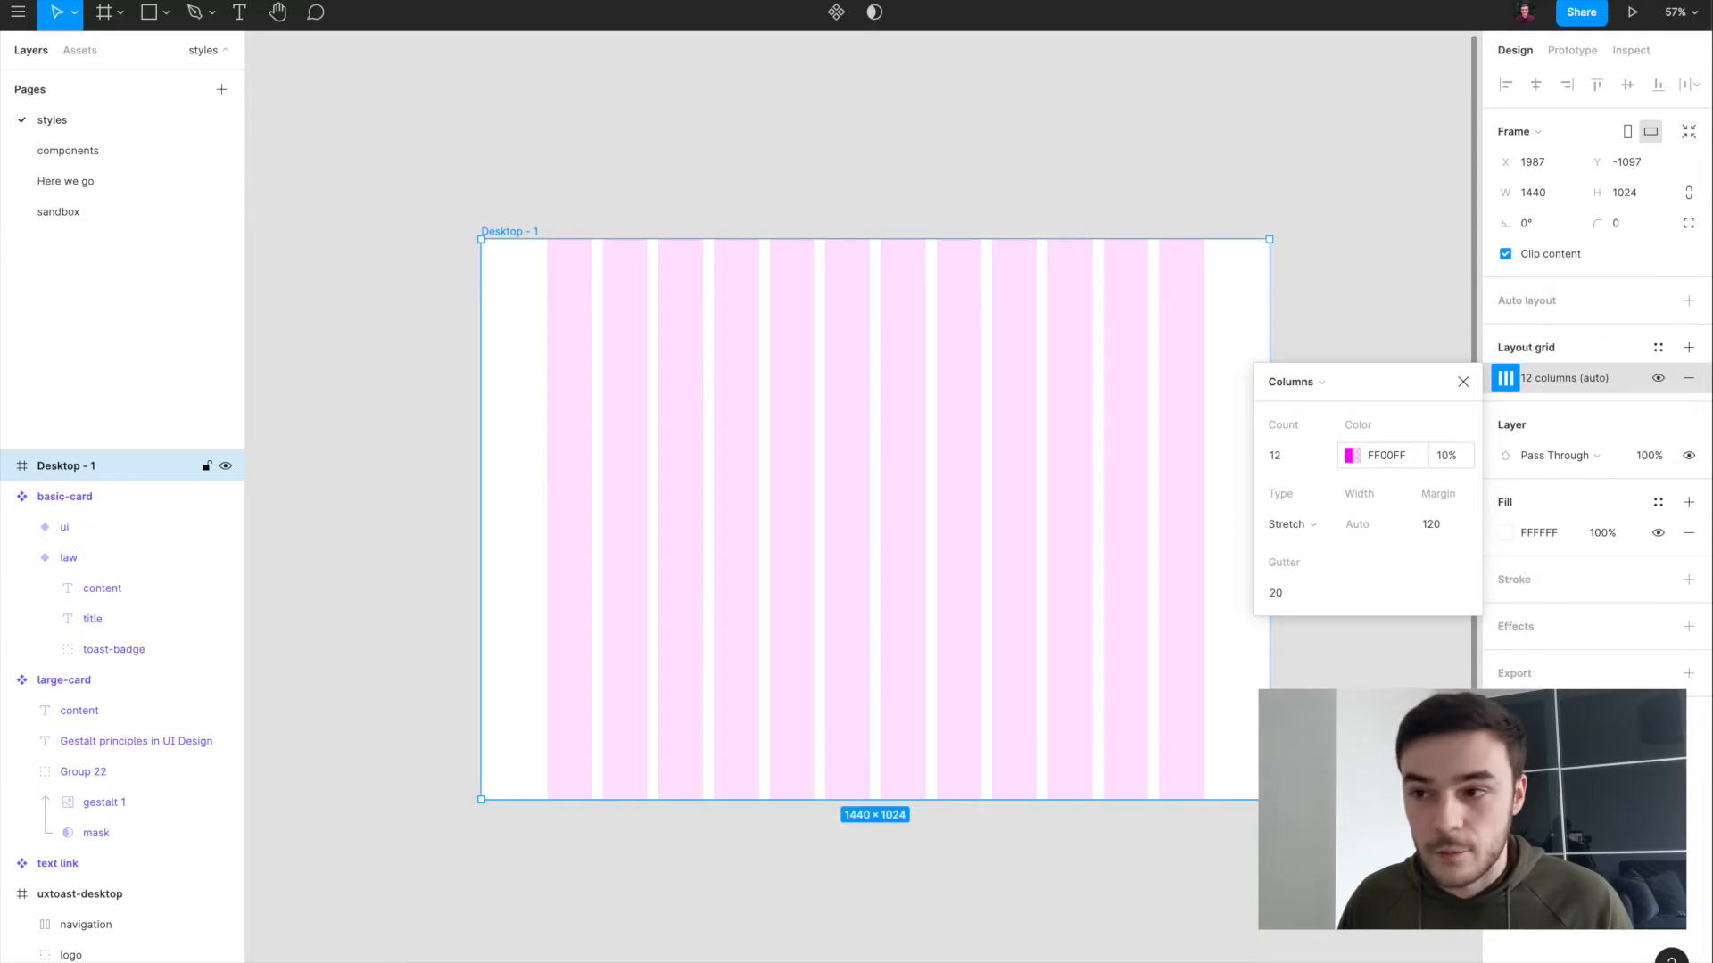
Step: Keep the grid type at Stretch and set the gutter to 24
click(1296, 531)
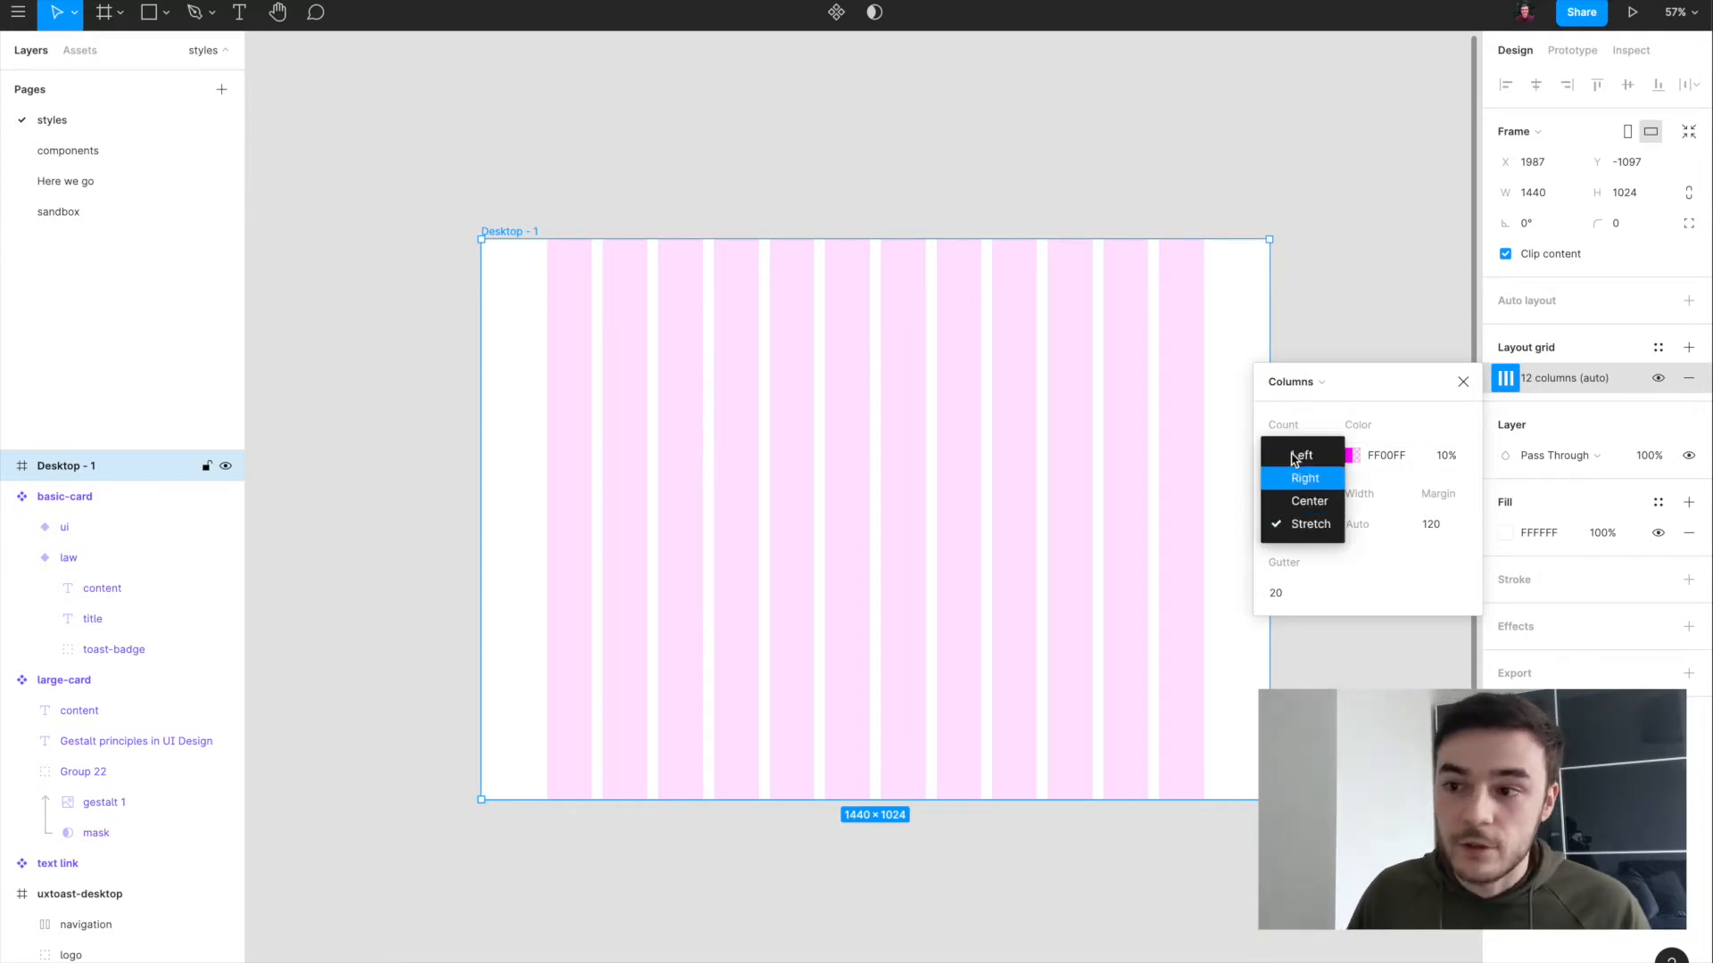
click(1311, 527)
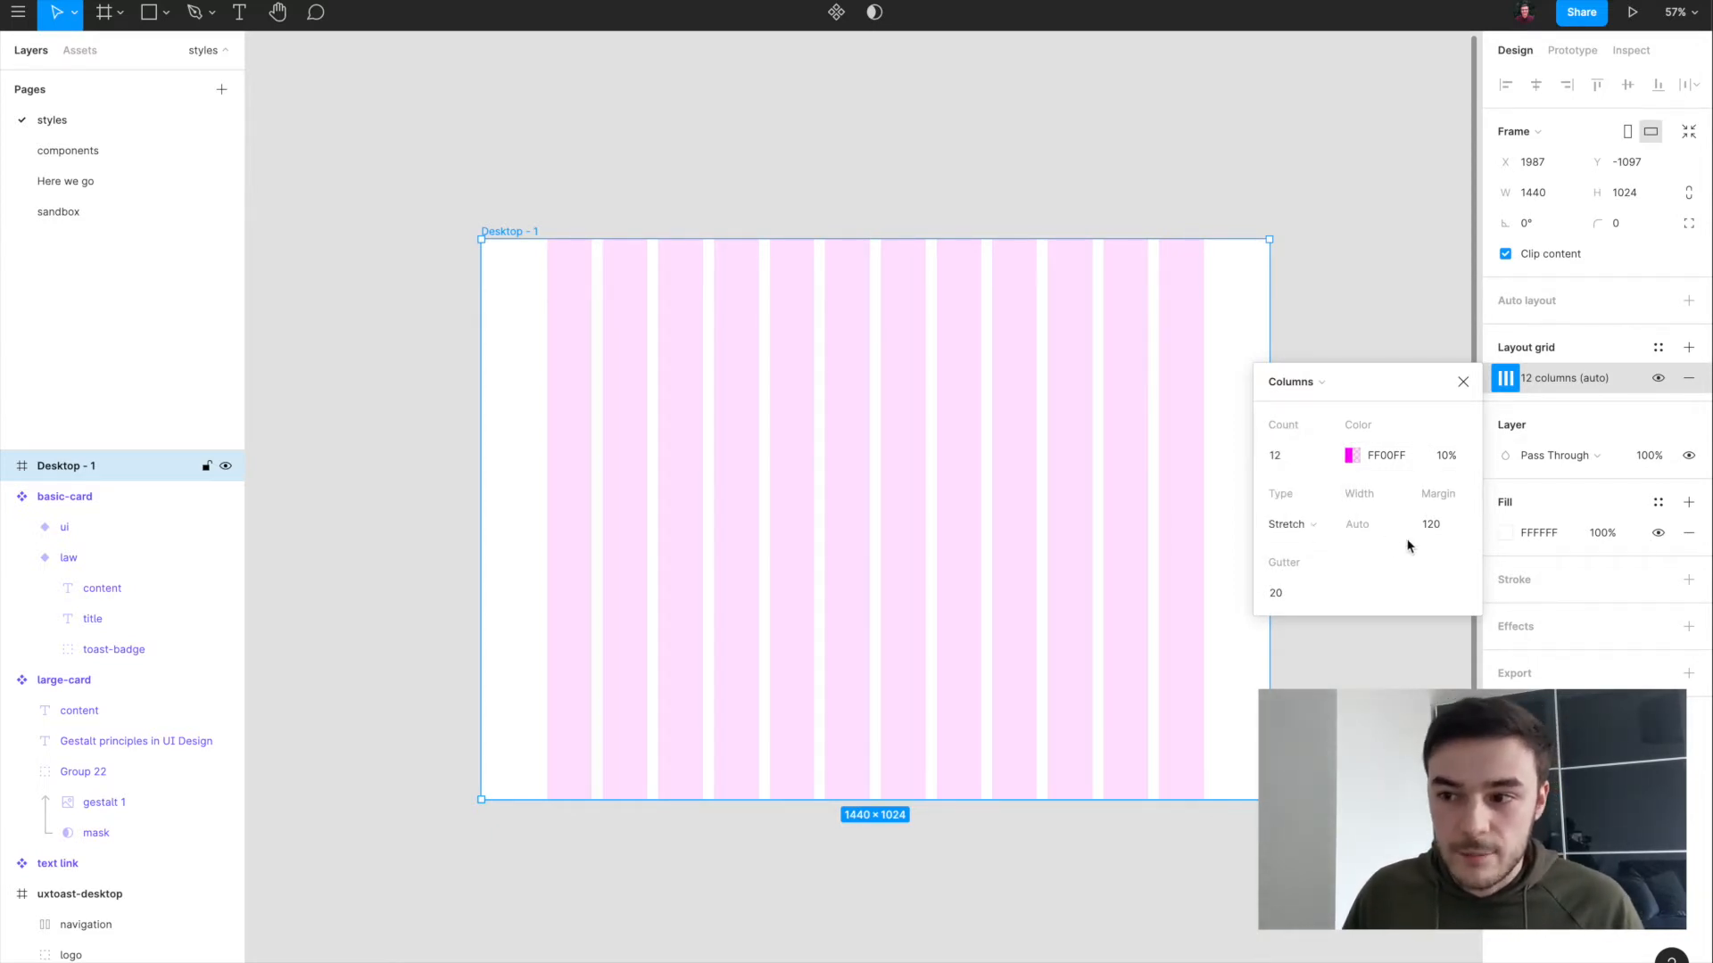
click(1304, 595)
text(24)
key(Return)
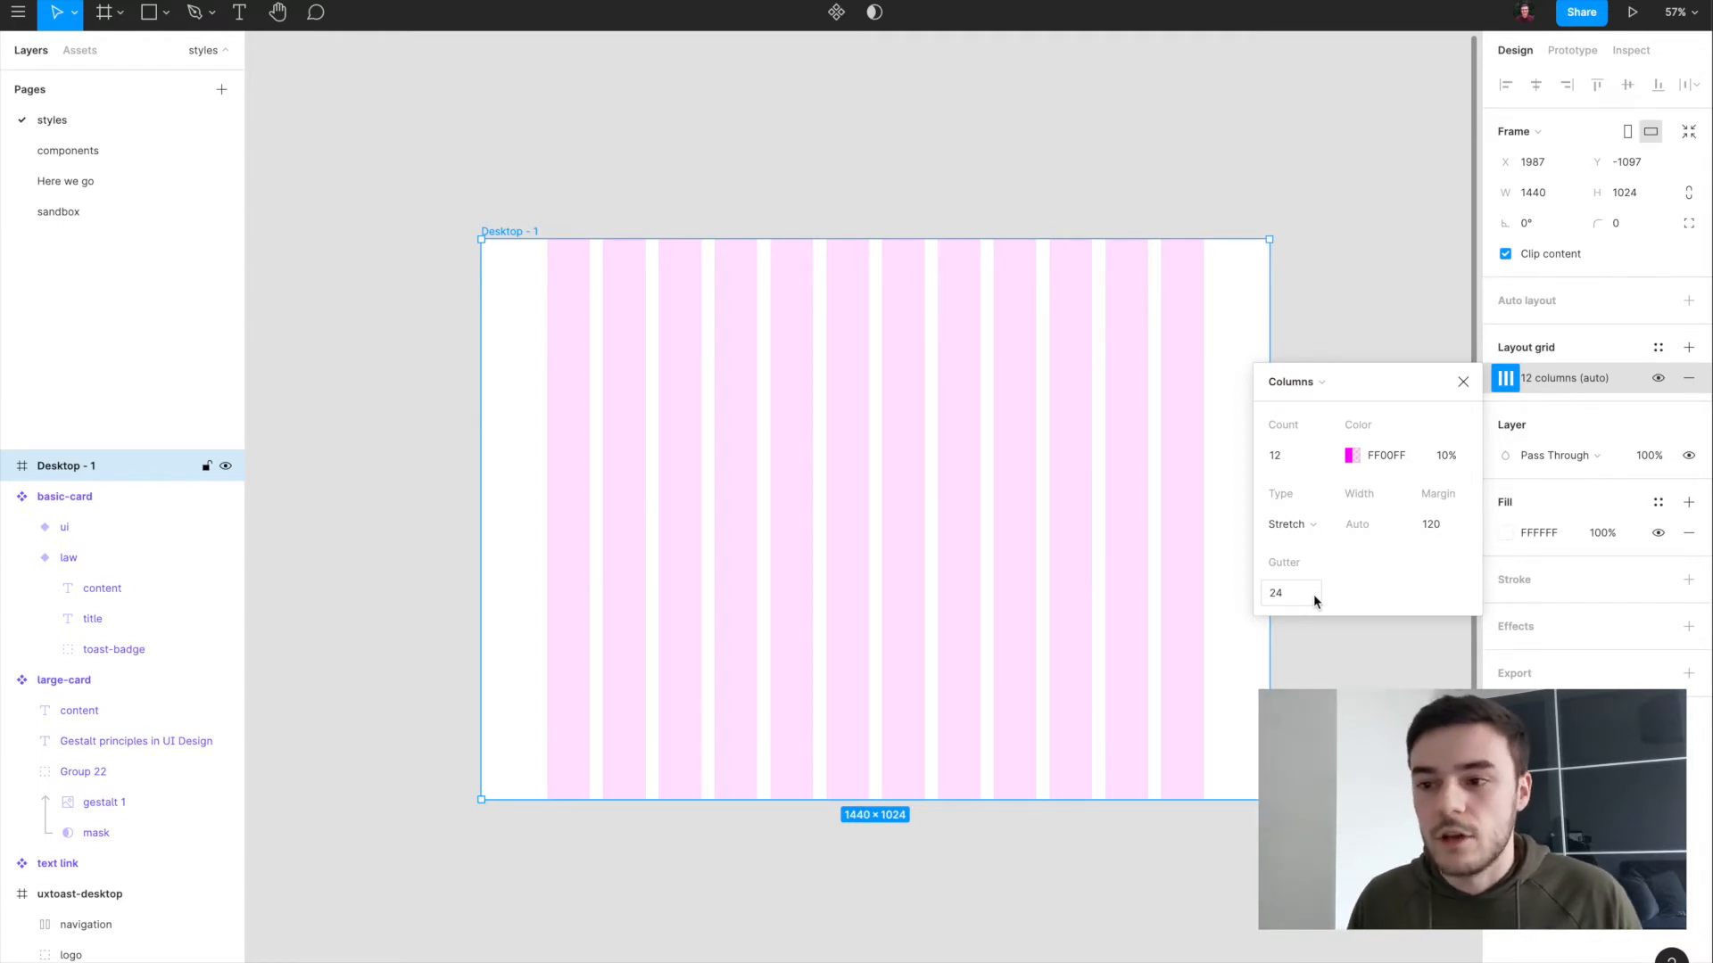
click(1017, 517)
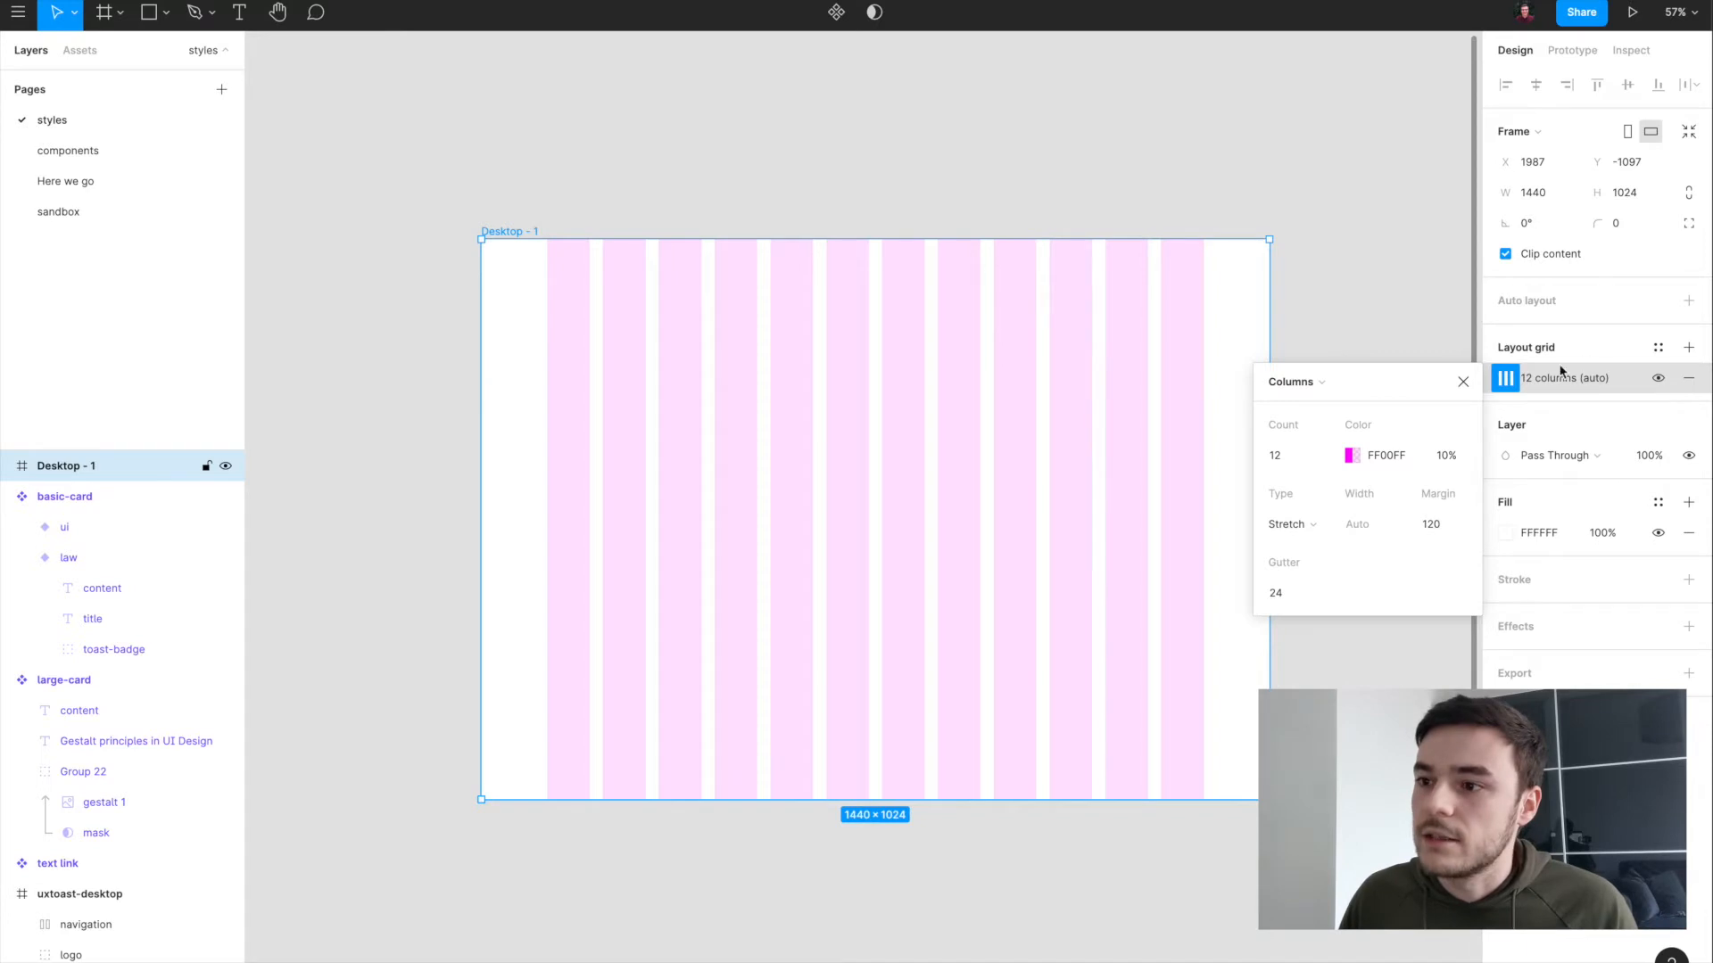
Step: Save the frame's column grid as a new grid style named 12-col, without any additional 8px grid
click(1700, 350)
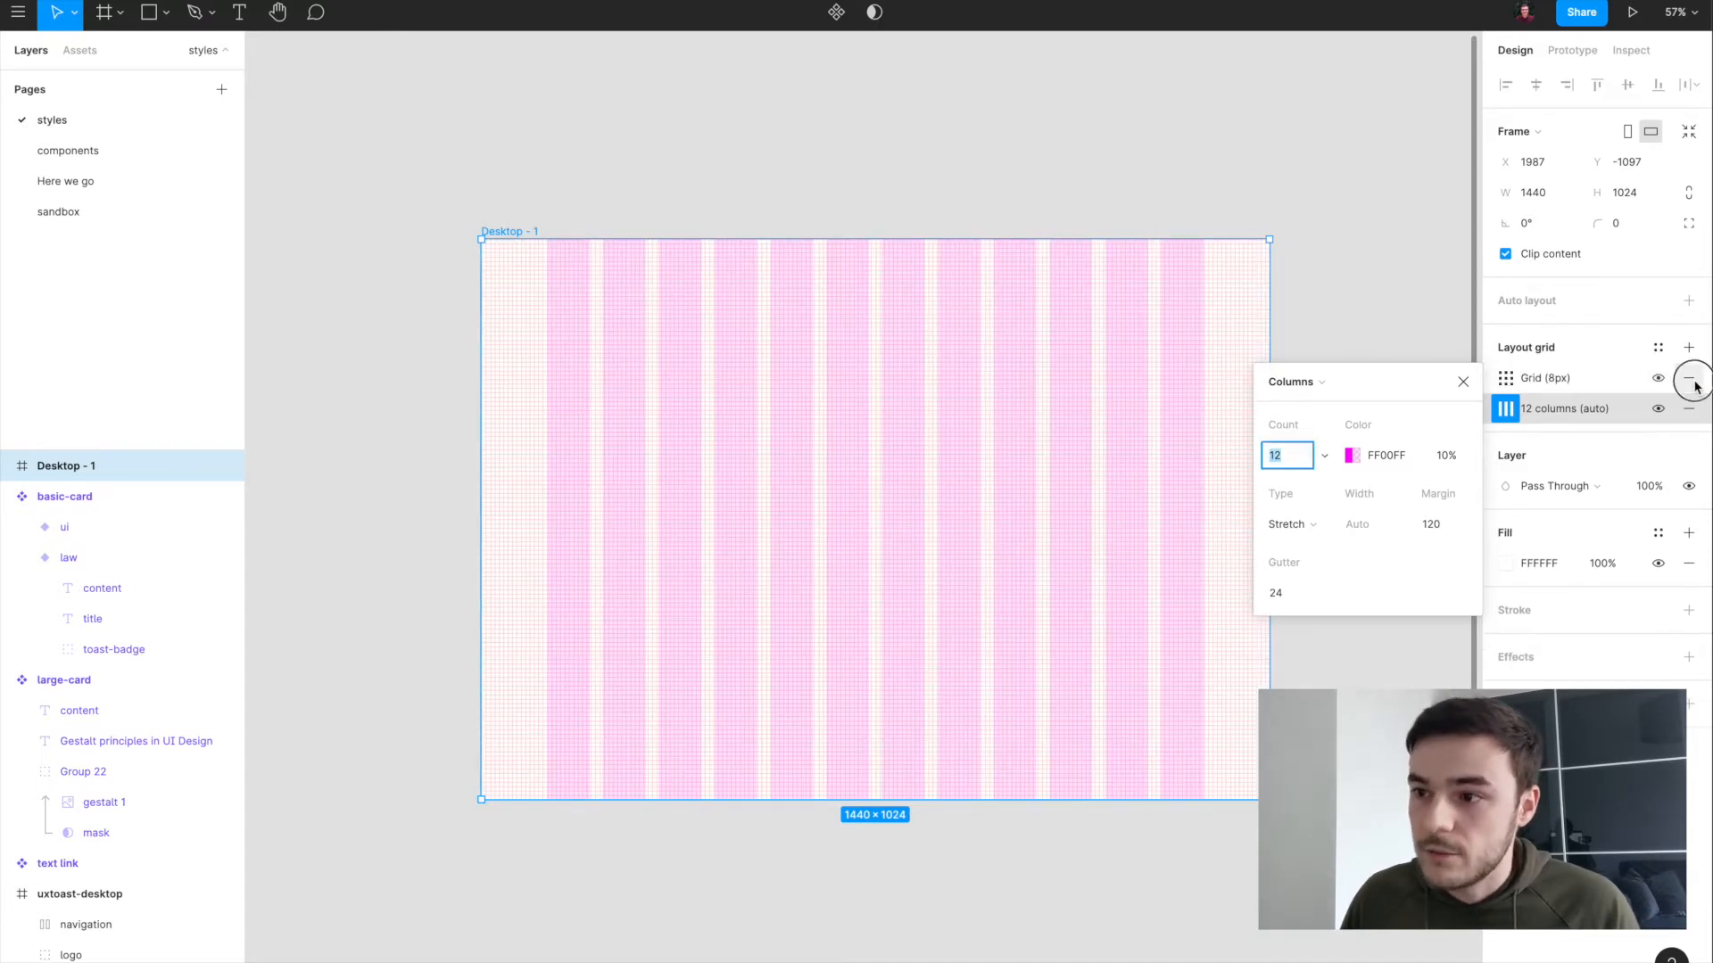
click(1689, 377)
click(1659, 348)
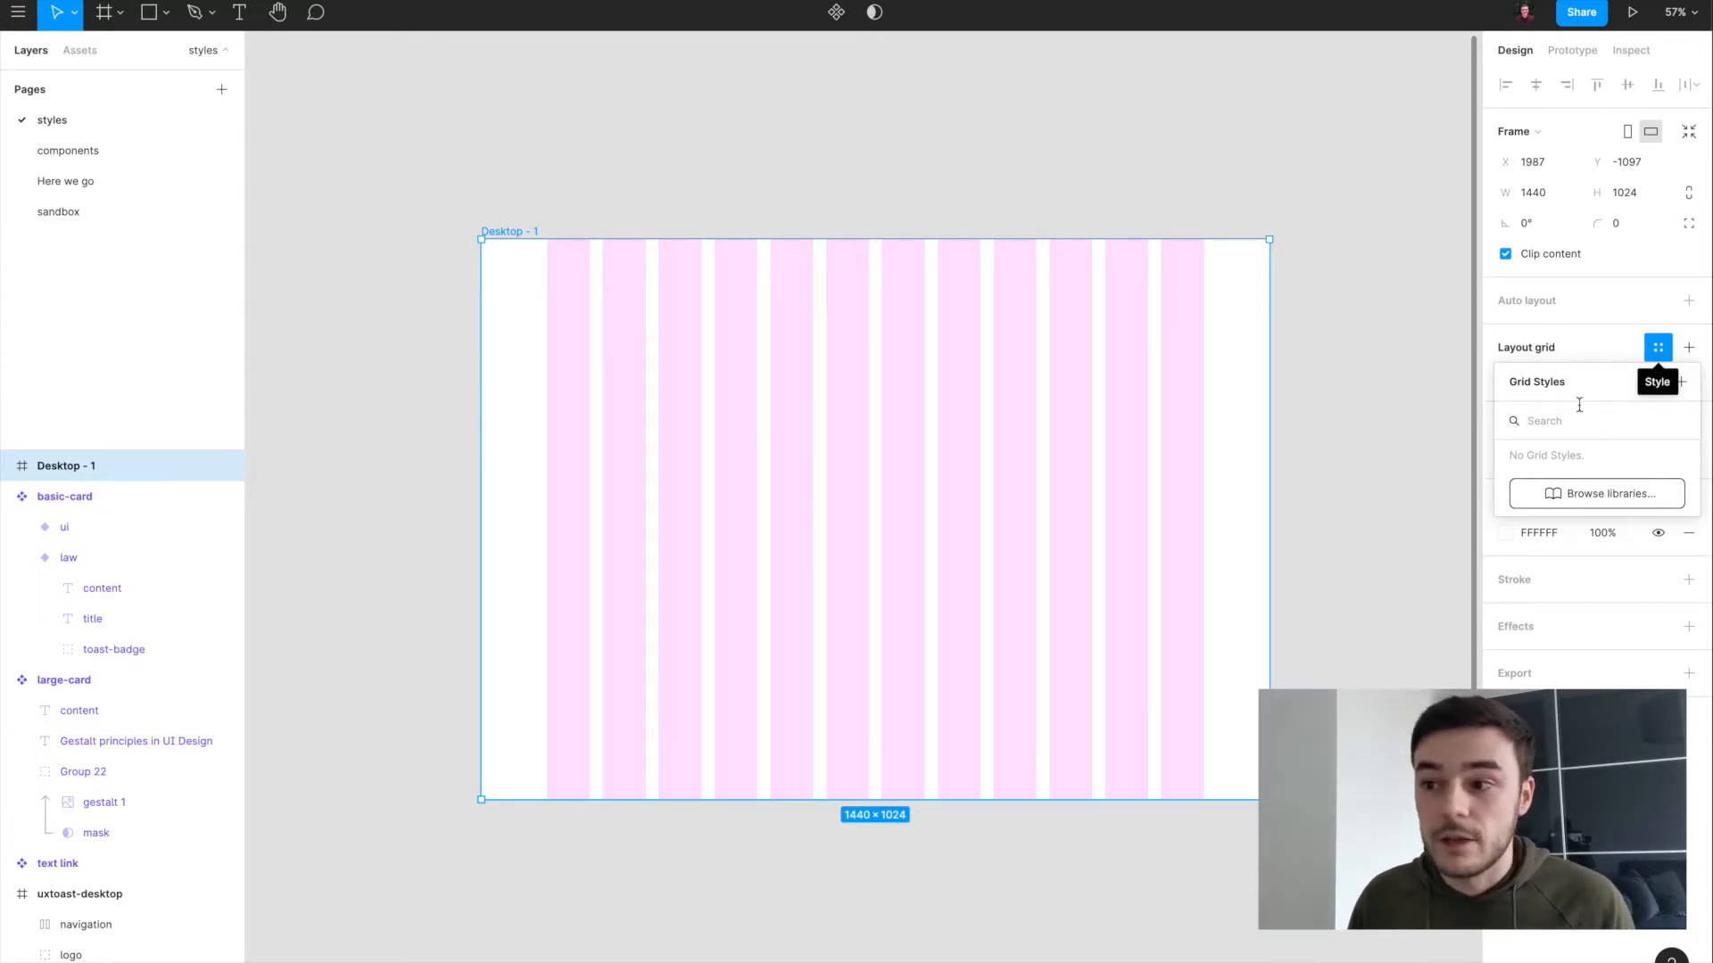
click(1681, 382)
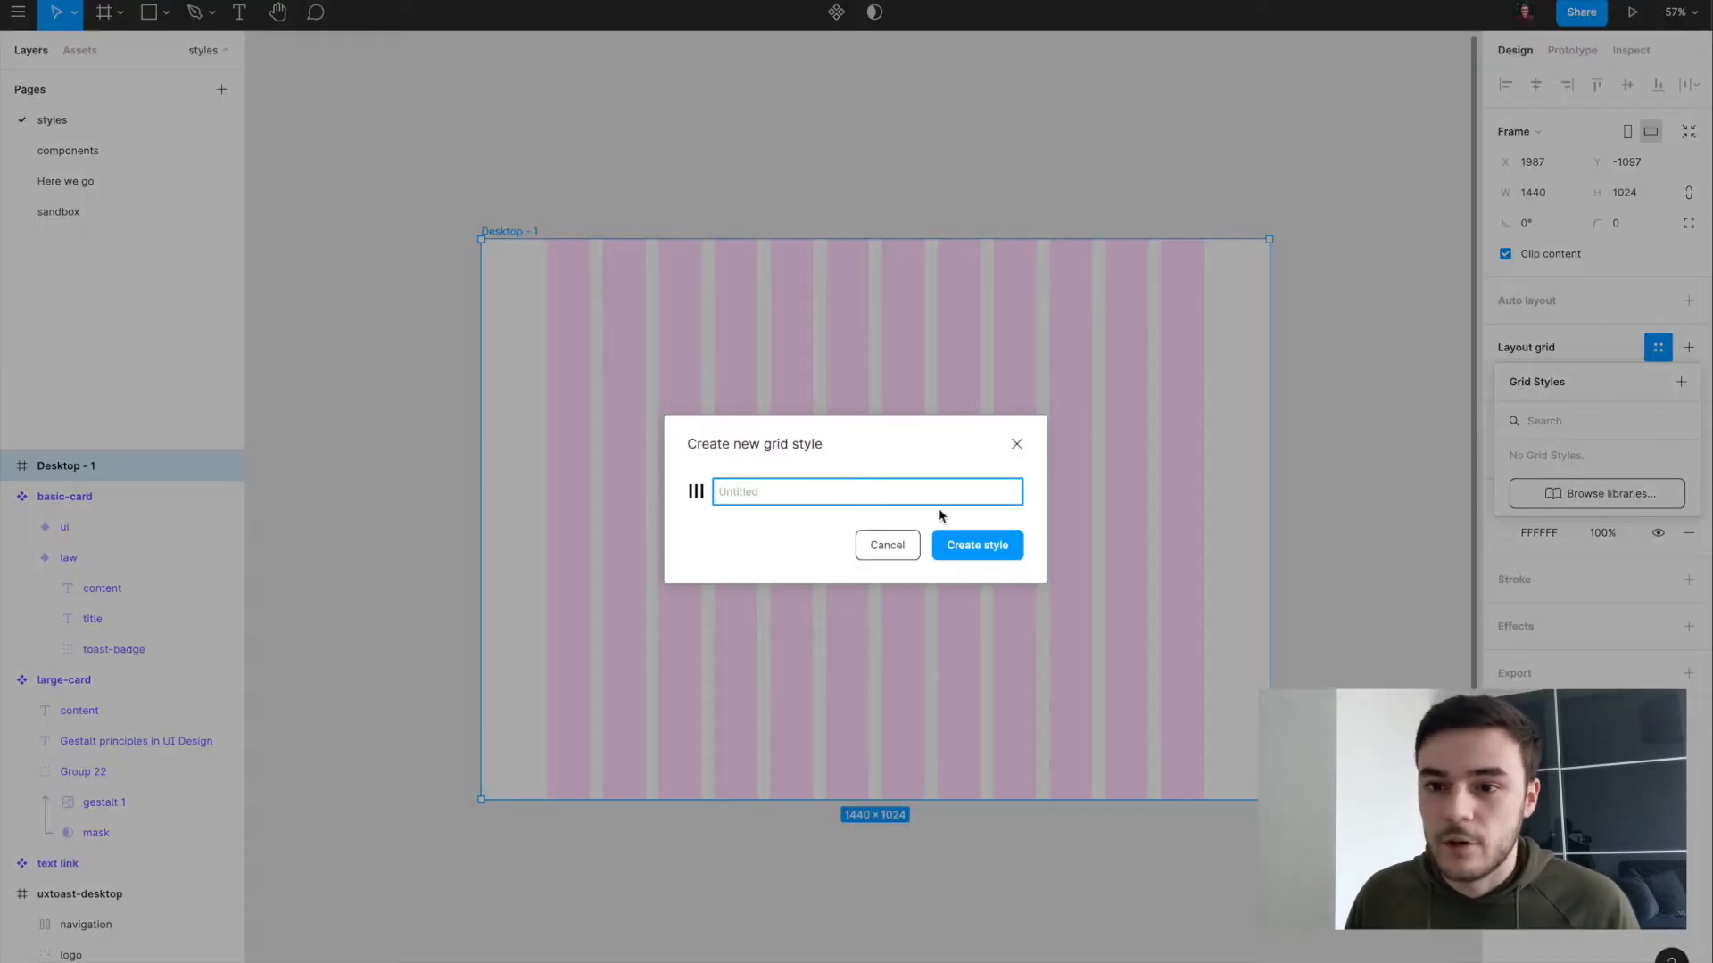
text(12)
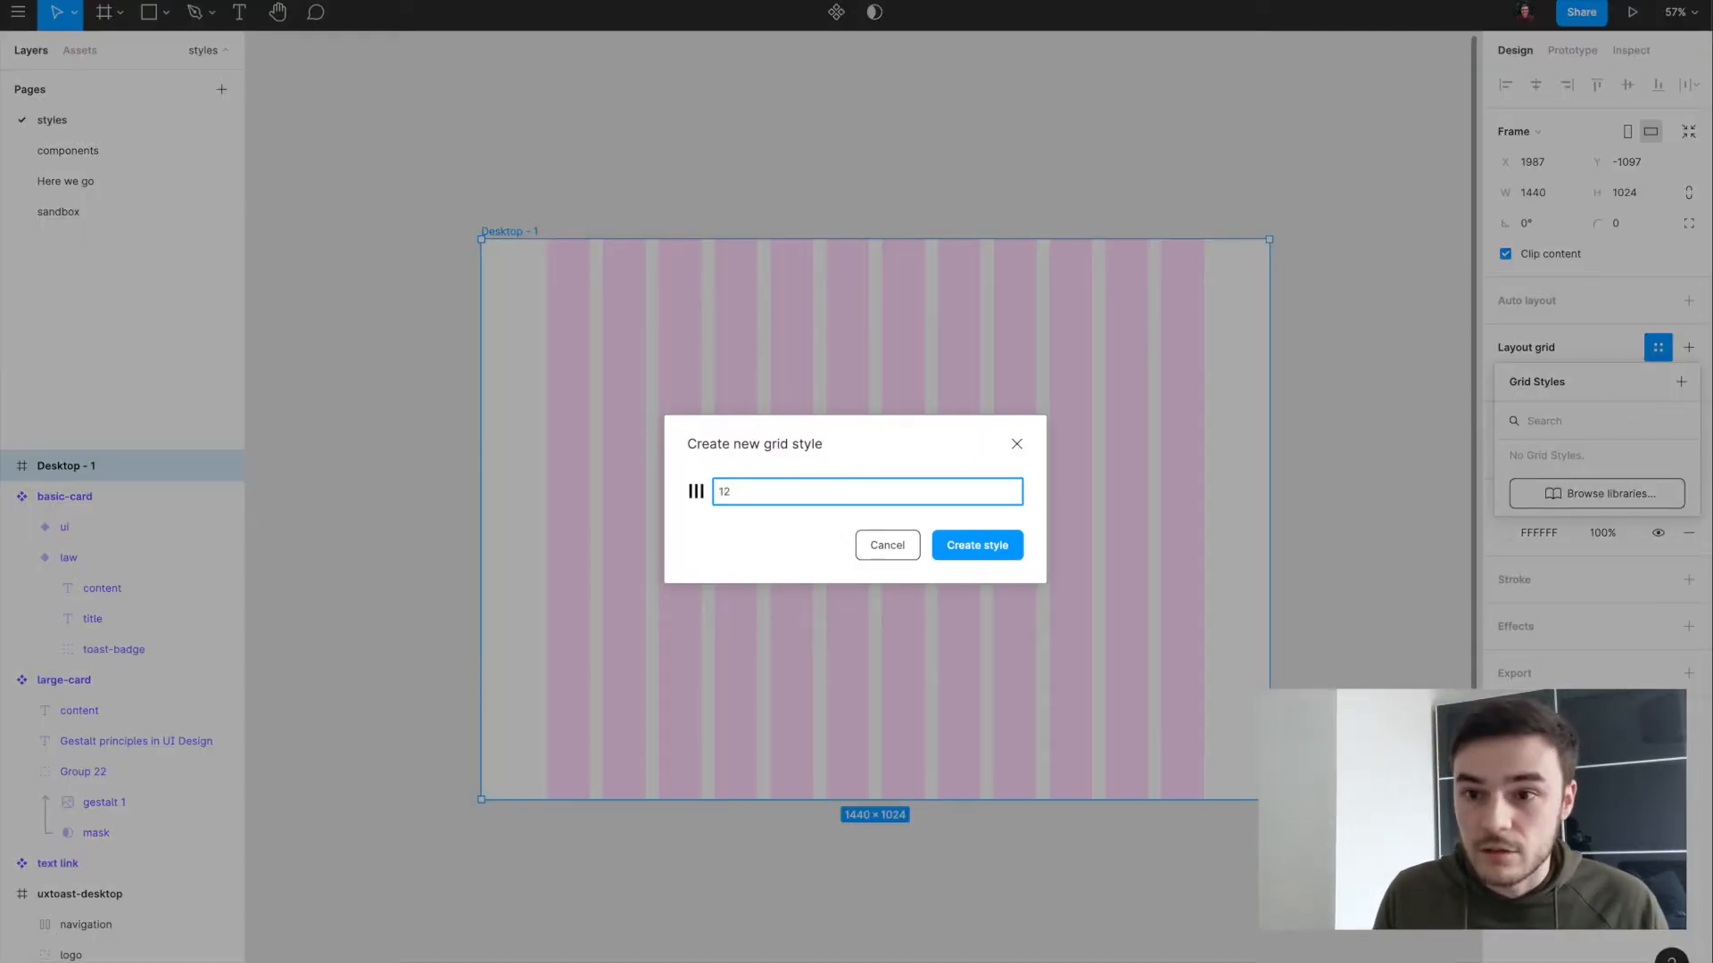
text( col)
key(Return)
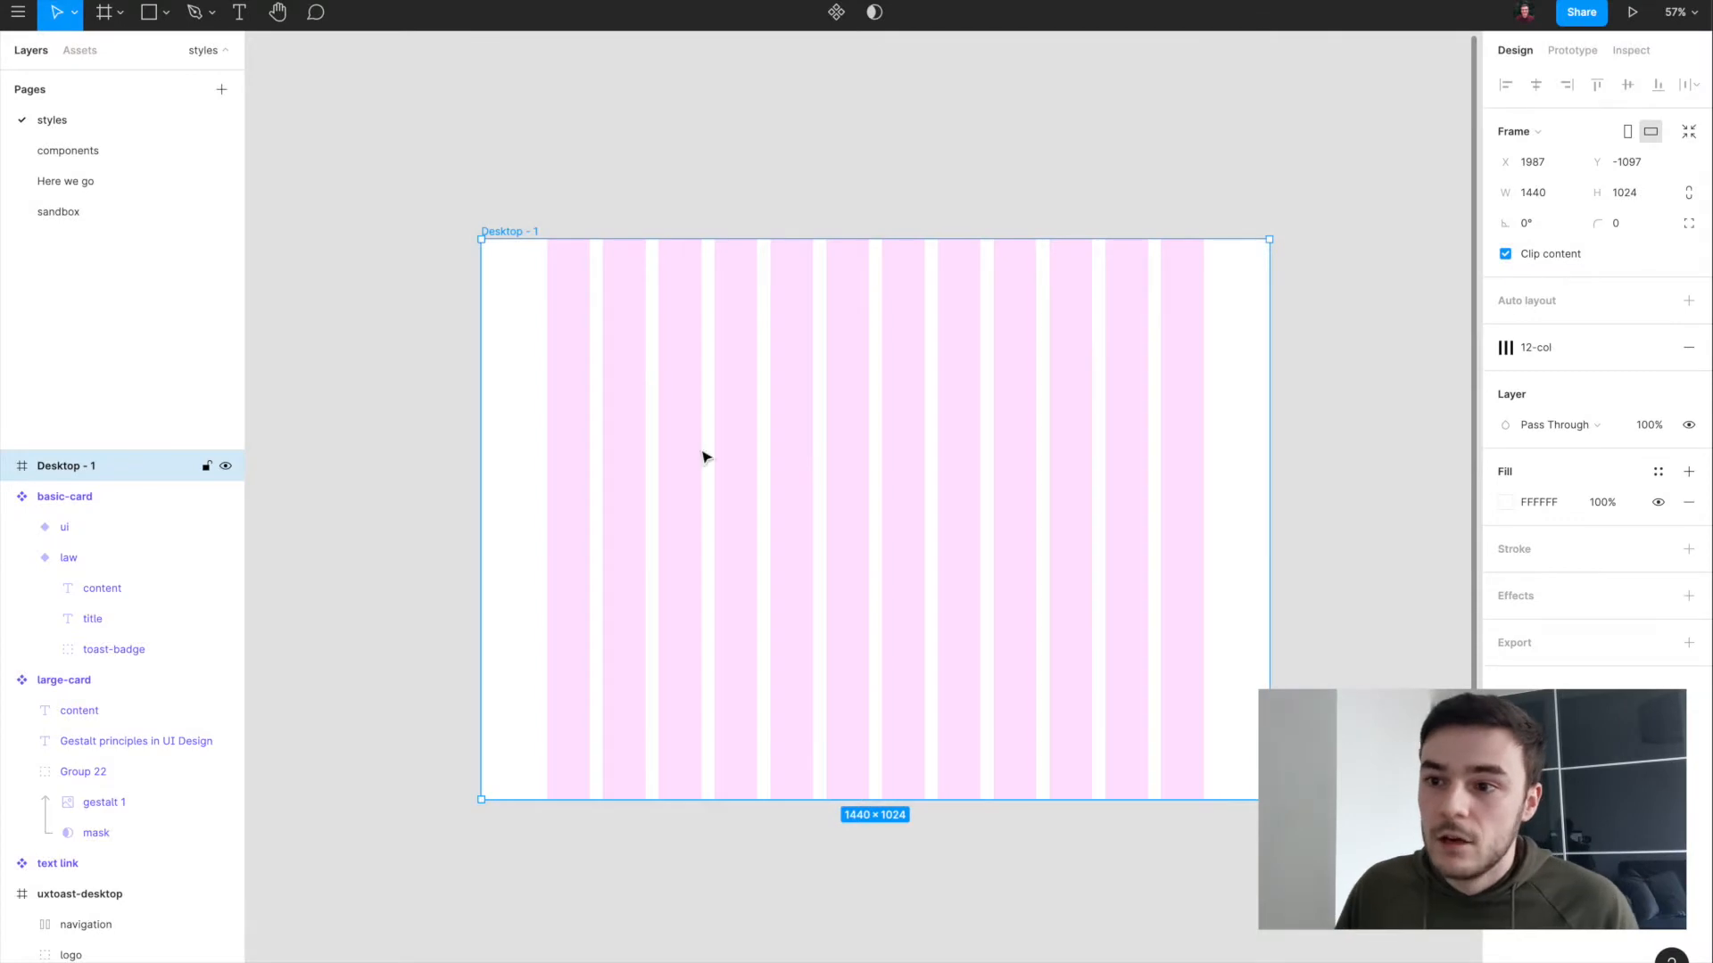
Step: Apply the 12-col grid style to the uxtoast-desktop frame
click(425, 213)
scroll(432, 220, left, 5)
scroll(432, 220, left, 10)
scroll(430, 220, down, 4)
scroll(430, 220, left, 1)
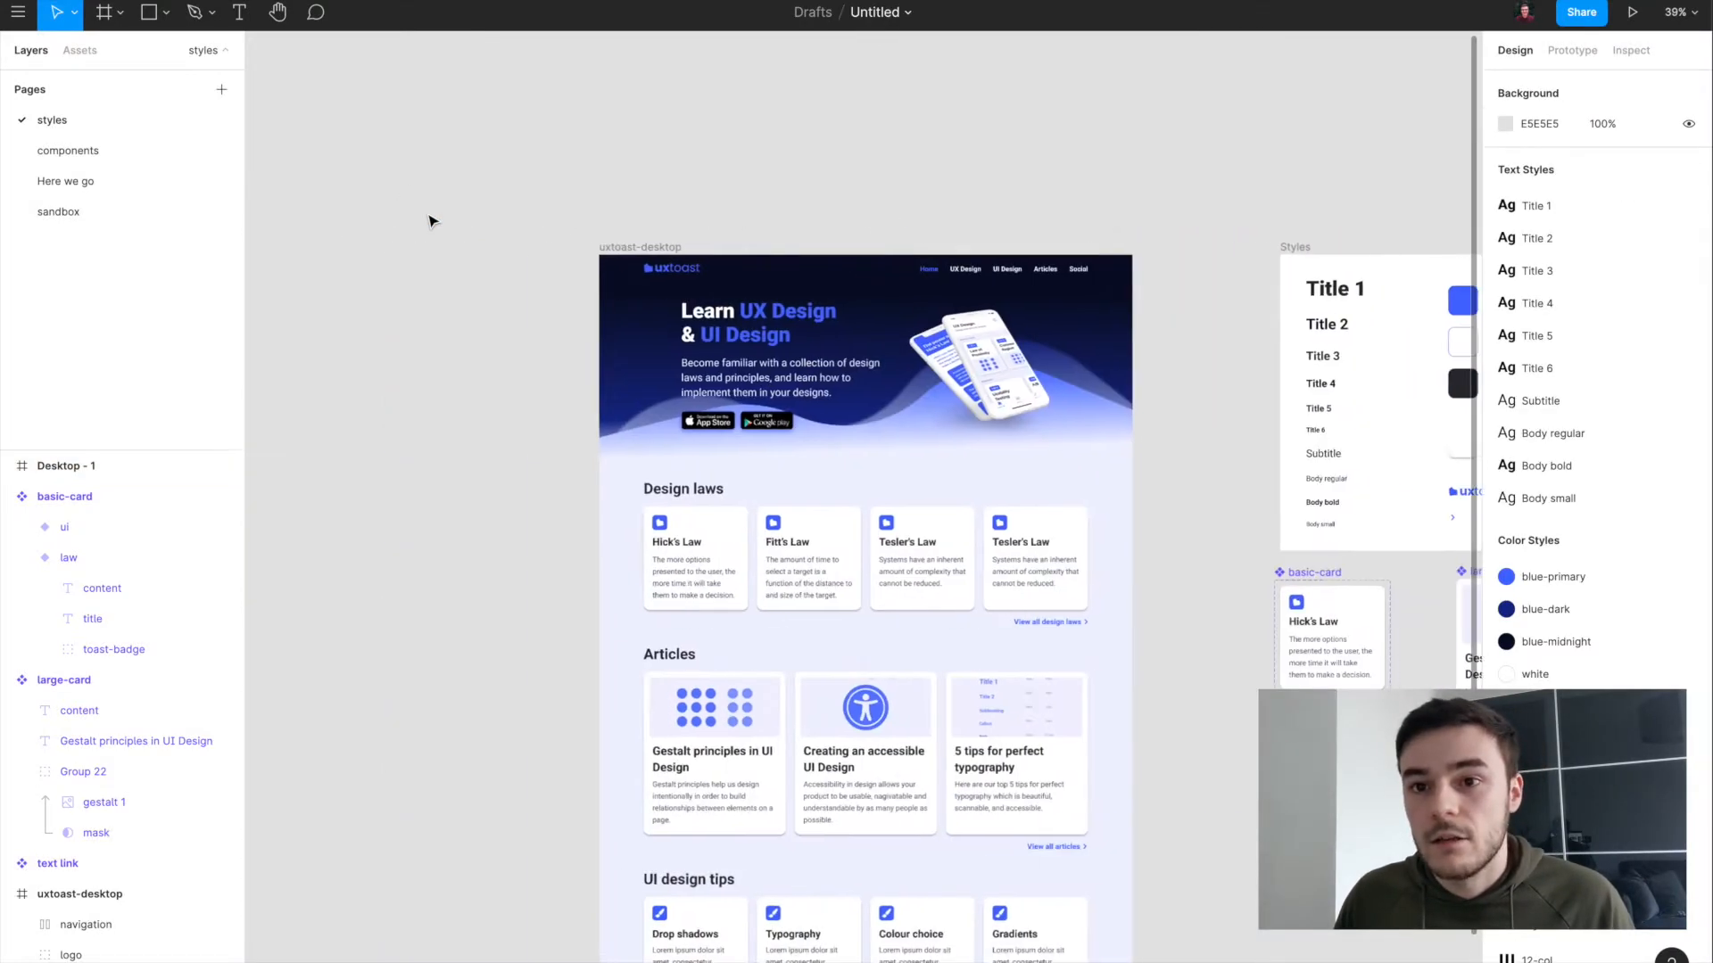
scroll(774, 330, up, 3)
click(606, 221)
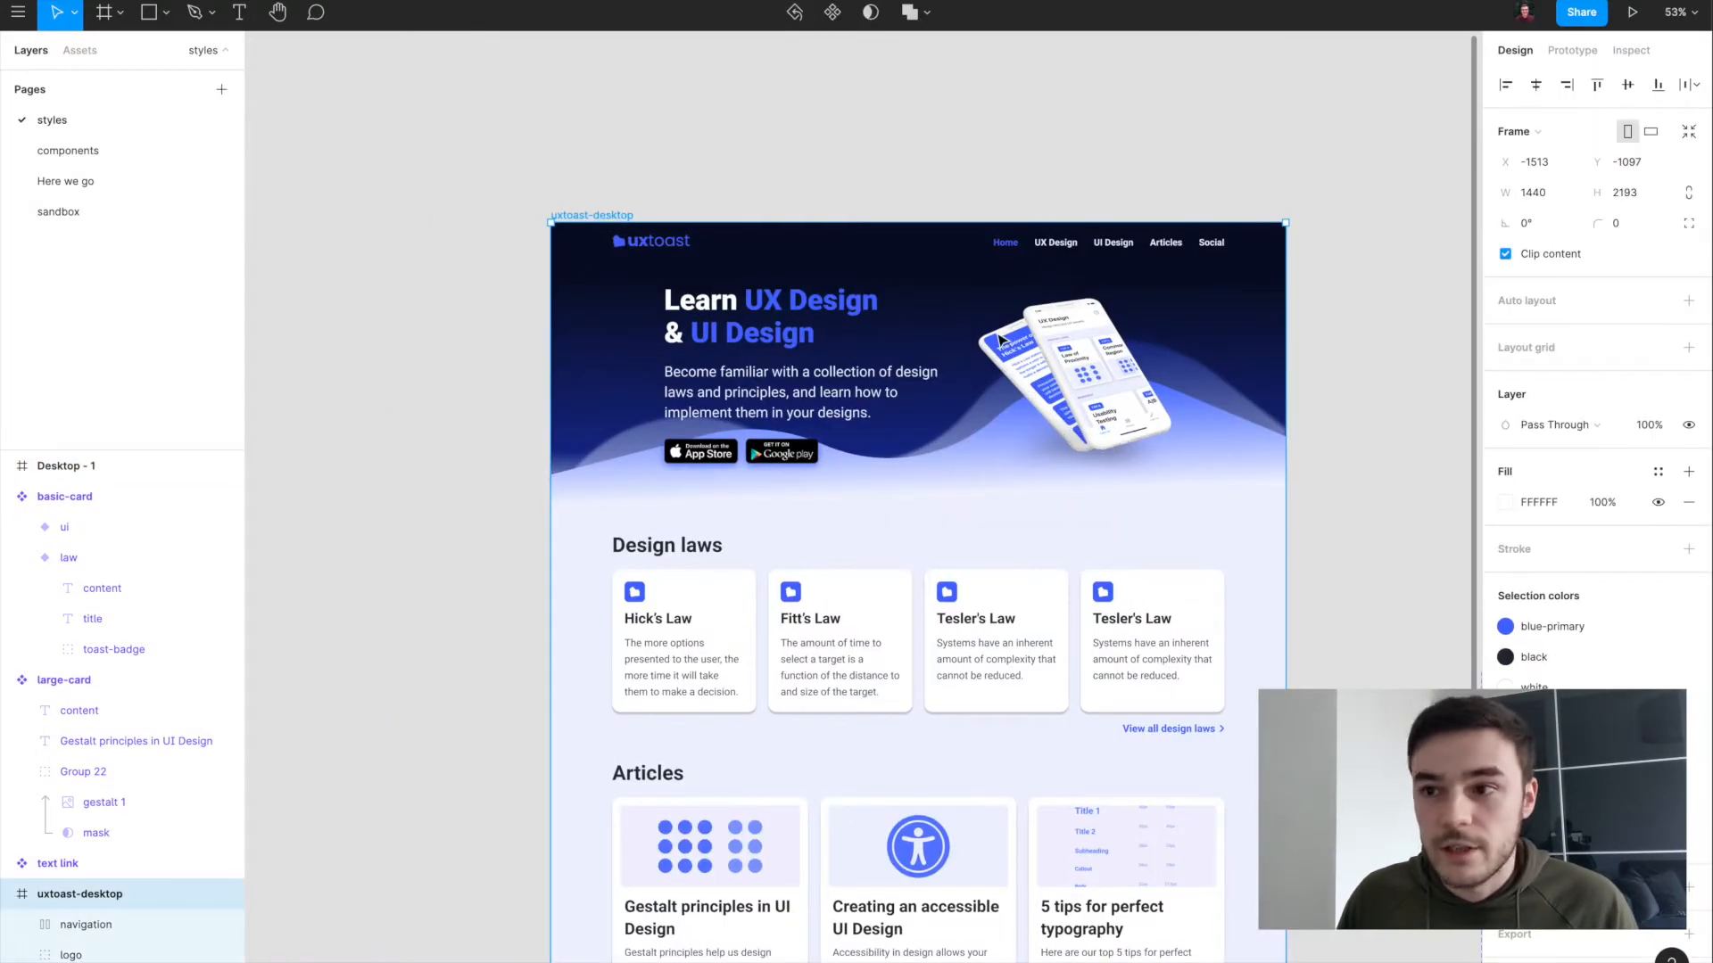
scroll(1068, 342, up, 4)
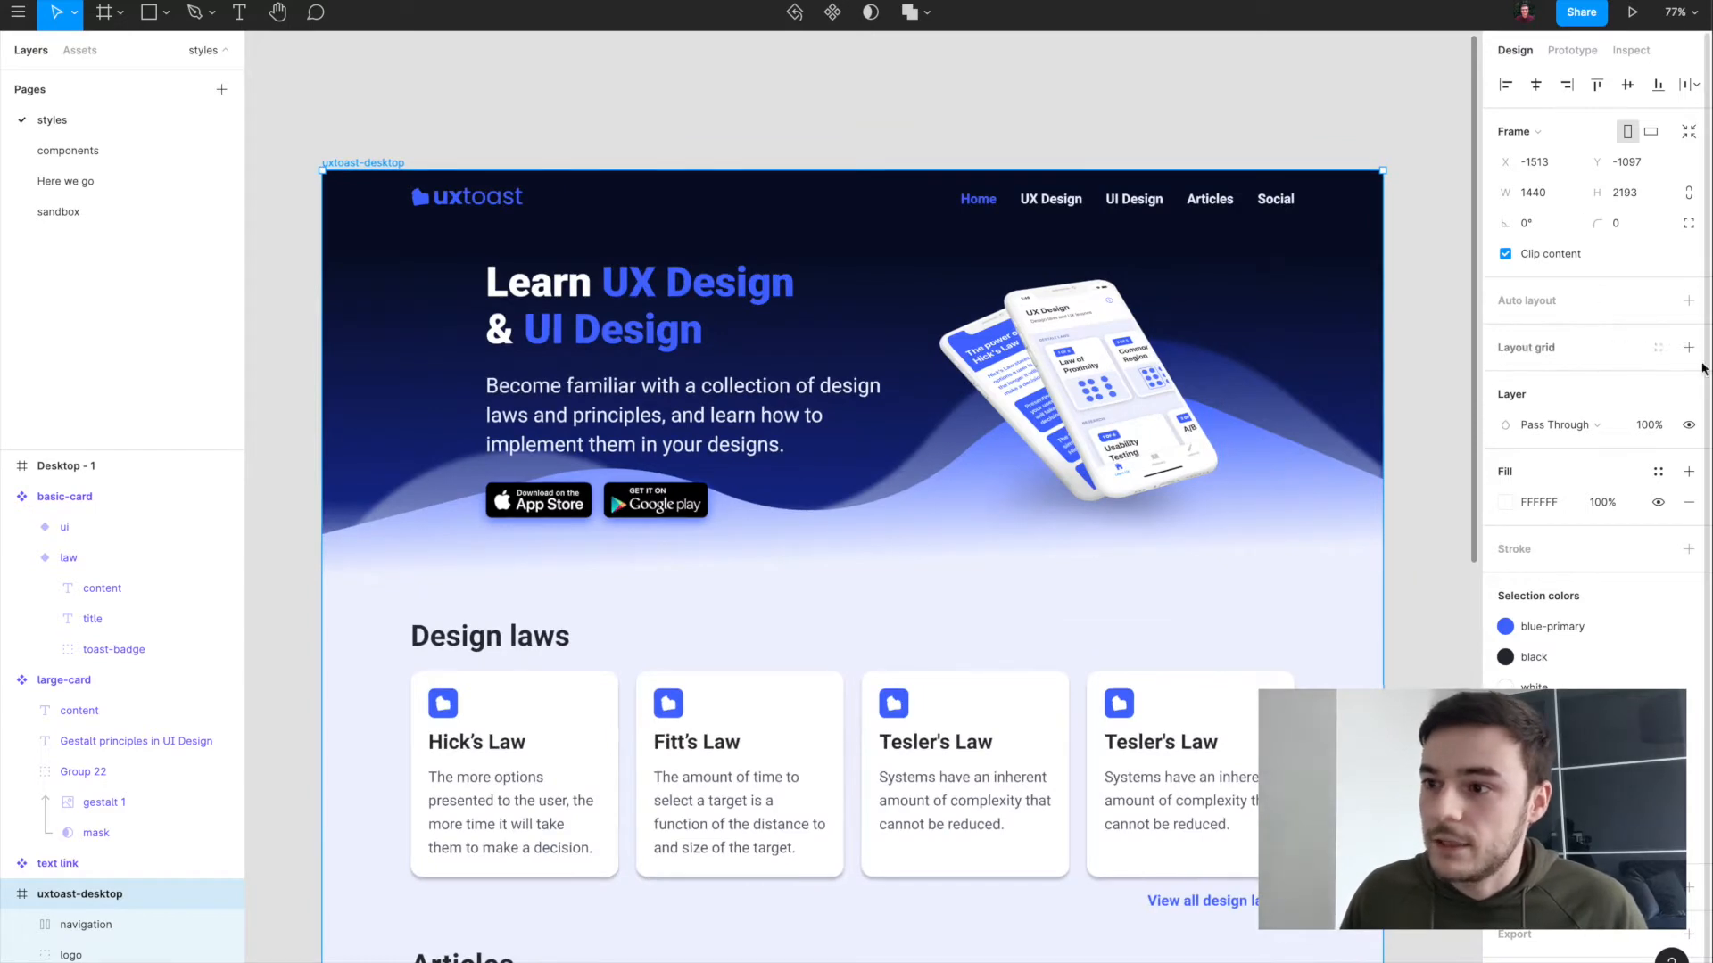
click(1657, 347)
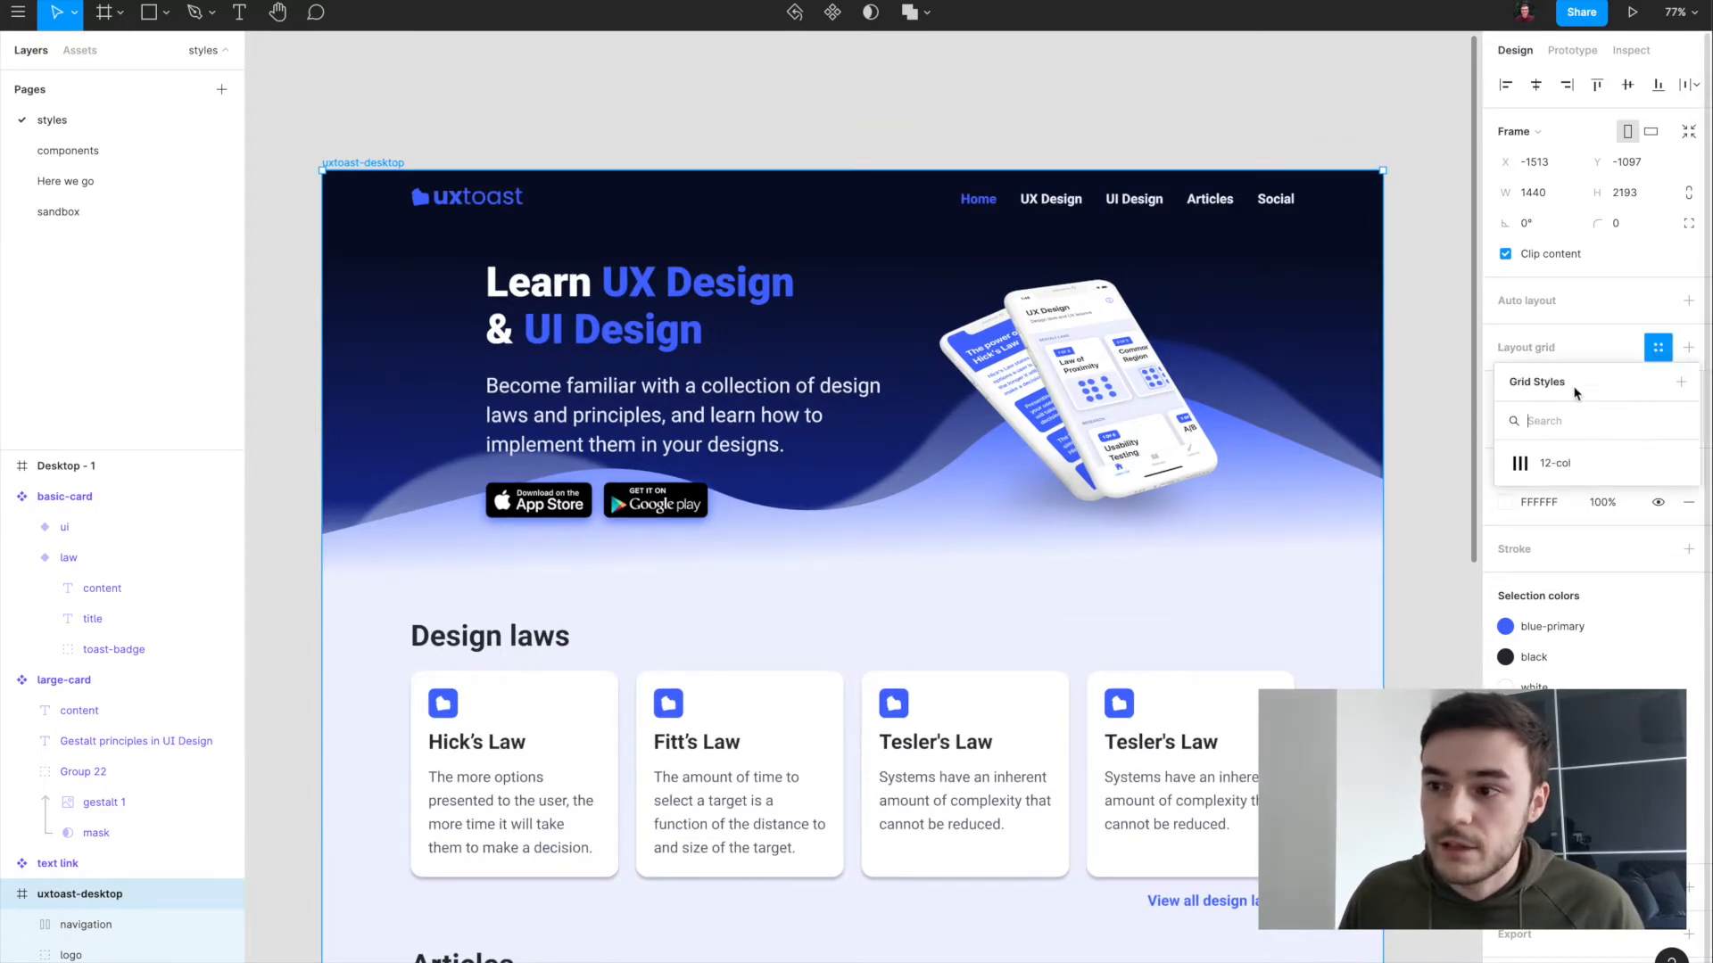
click(1563, 465)
Step: Examine how the Design laws cards and the hero content of uxtoast-desktop line up with the 12 columns
scroll(612, 519, down, 3)
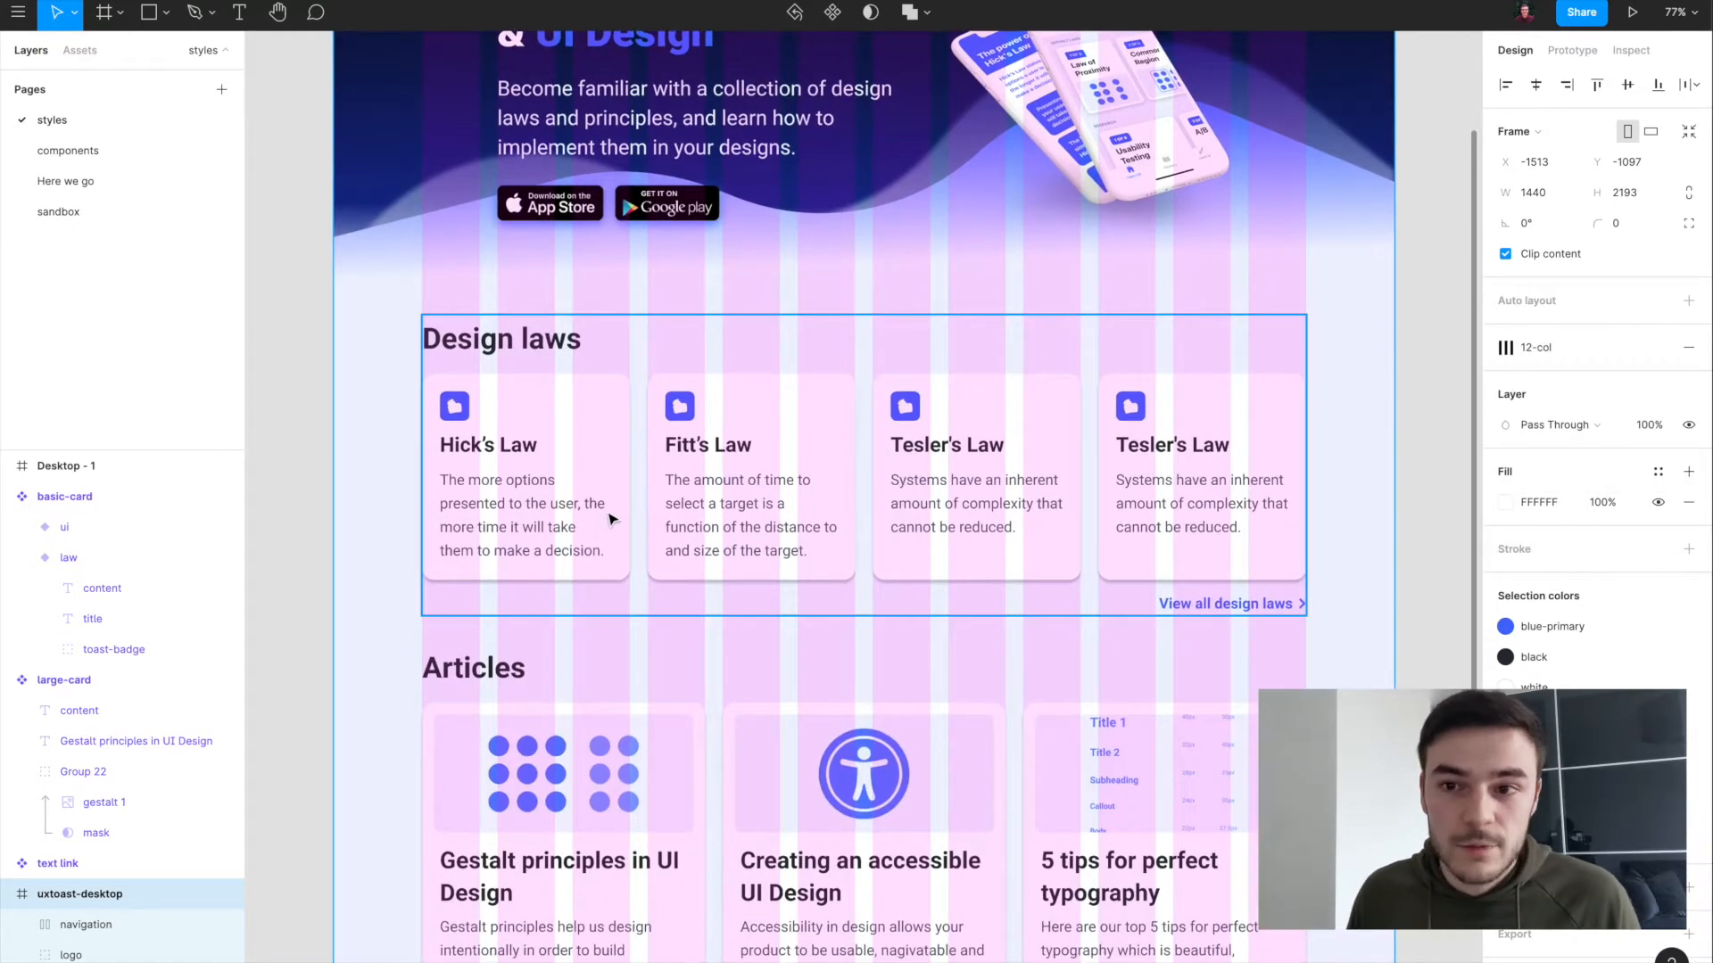
scroll(612, 519, up, 5)
scroll(678, 643, down, 1)
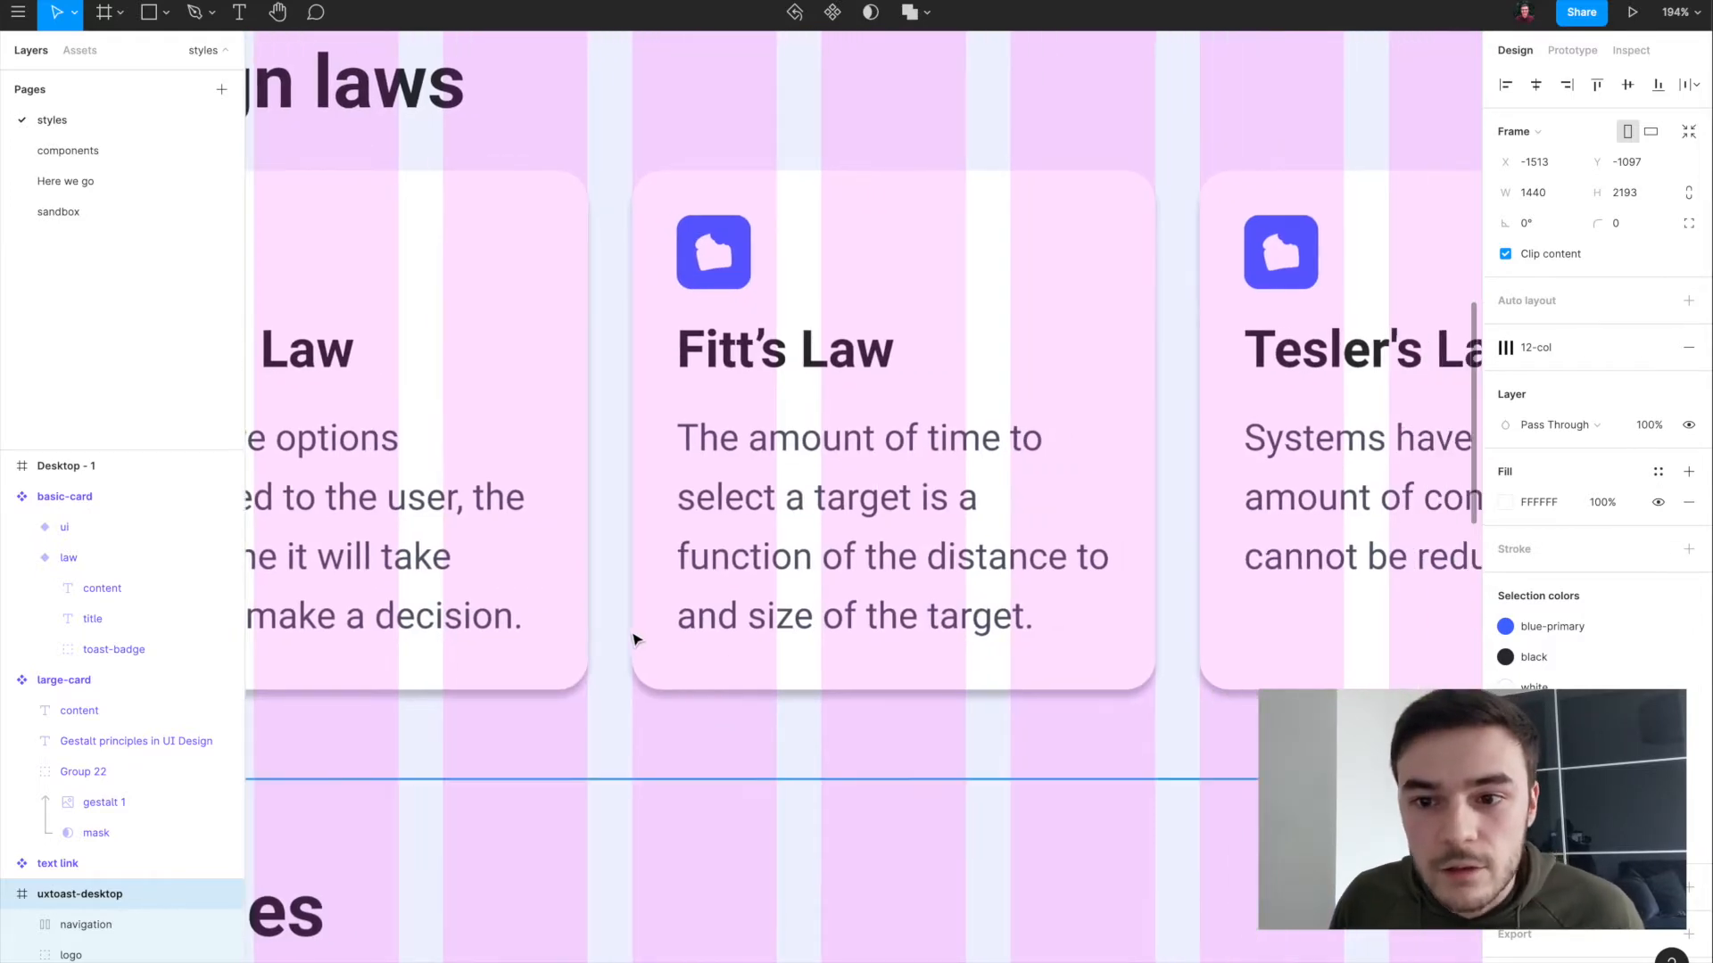
scroll(619, 631, up, 8)
scroll(622, 706, down, 15)
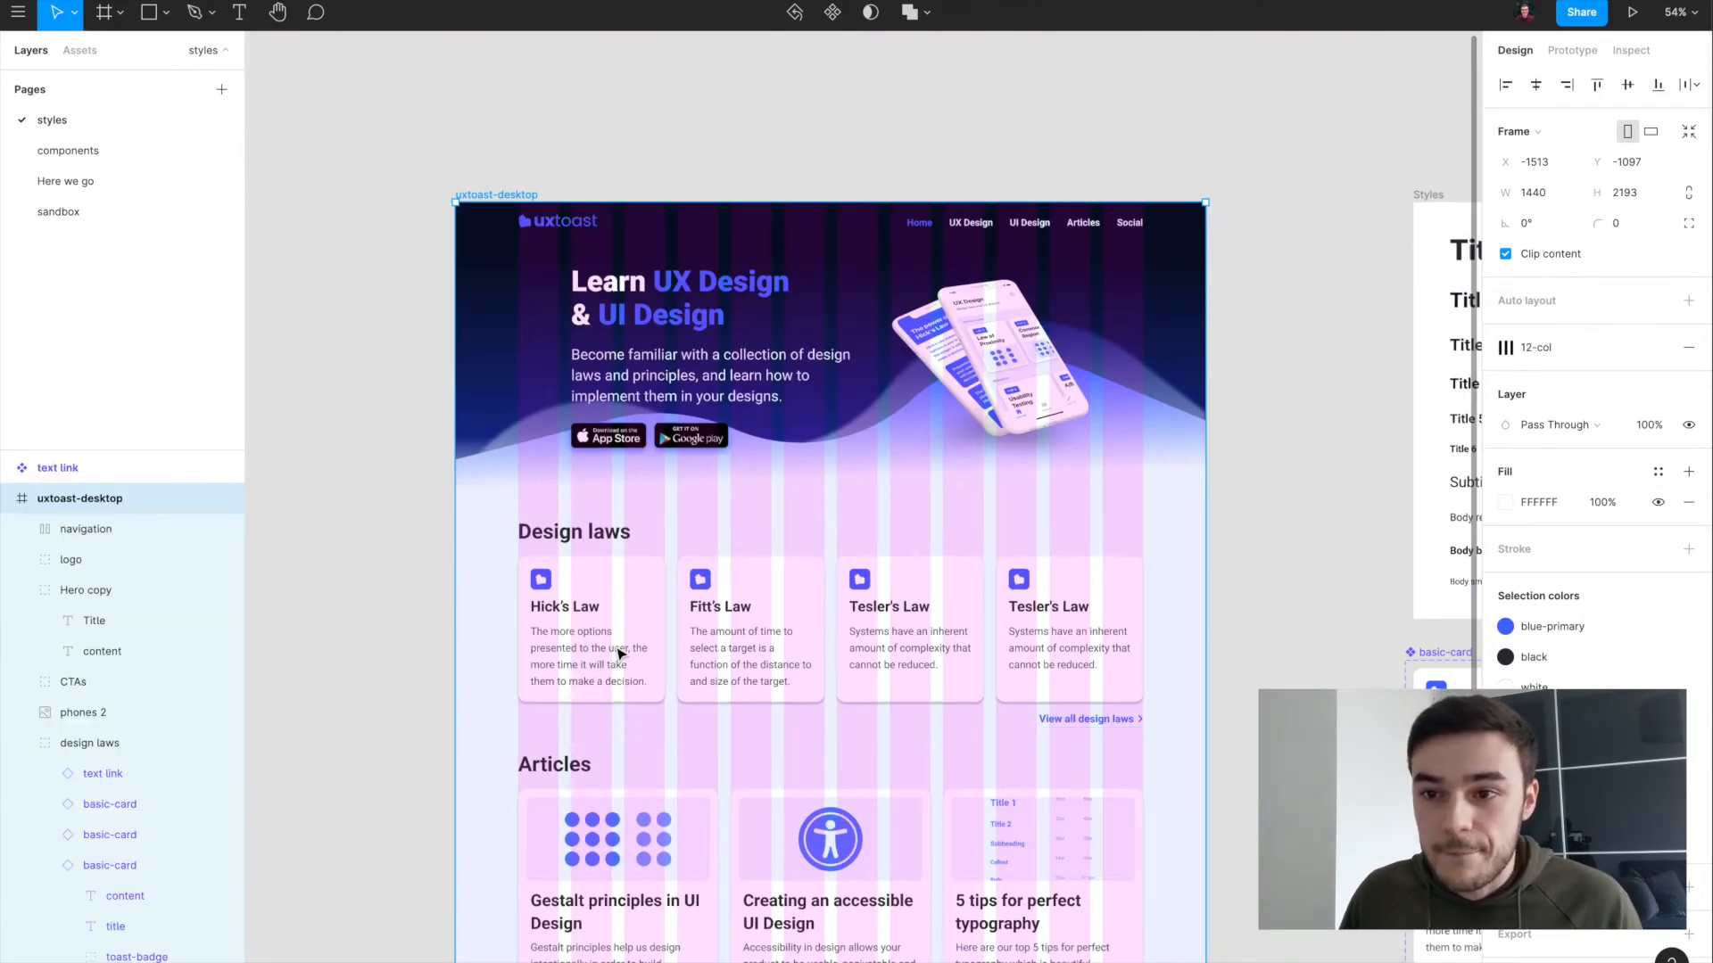
click(618, 654)
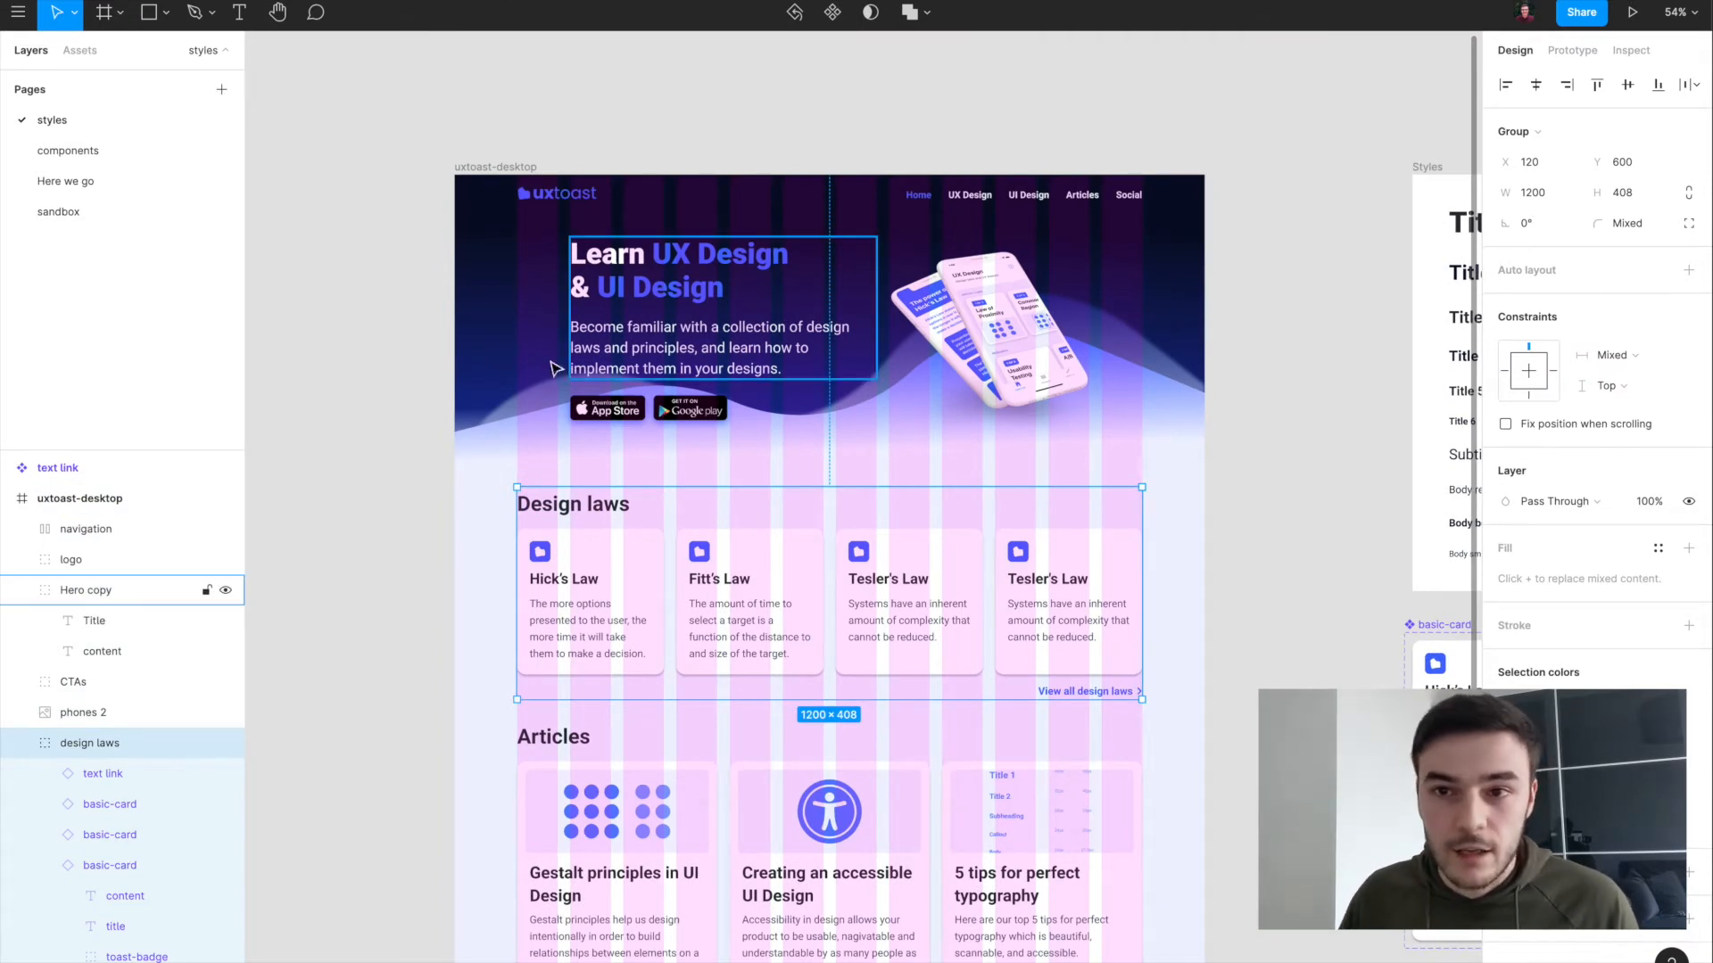
click(521, 408)
scroll(513, 406, down, 1)
click(509, 404)
click(393, 579)
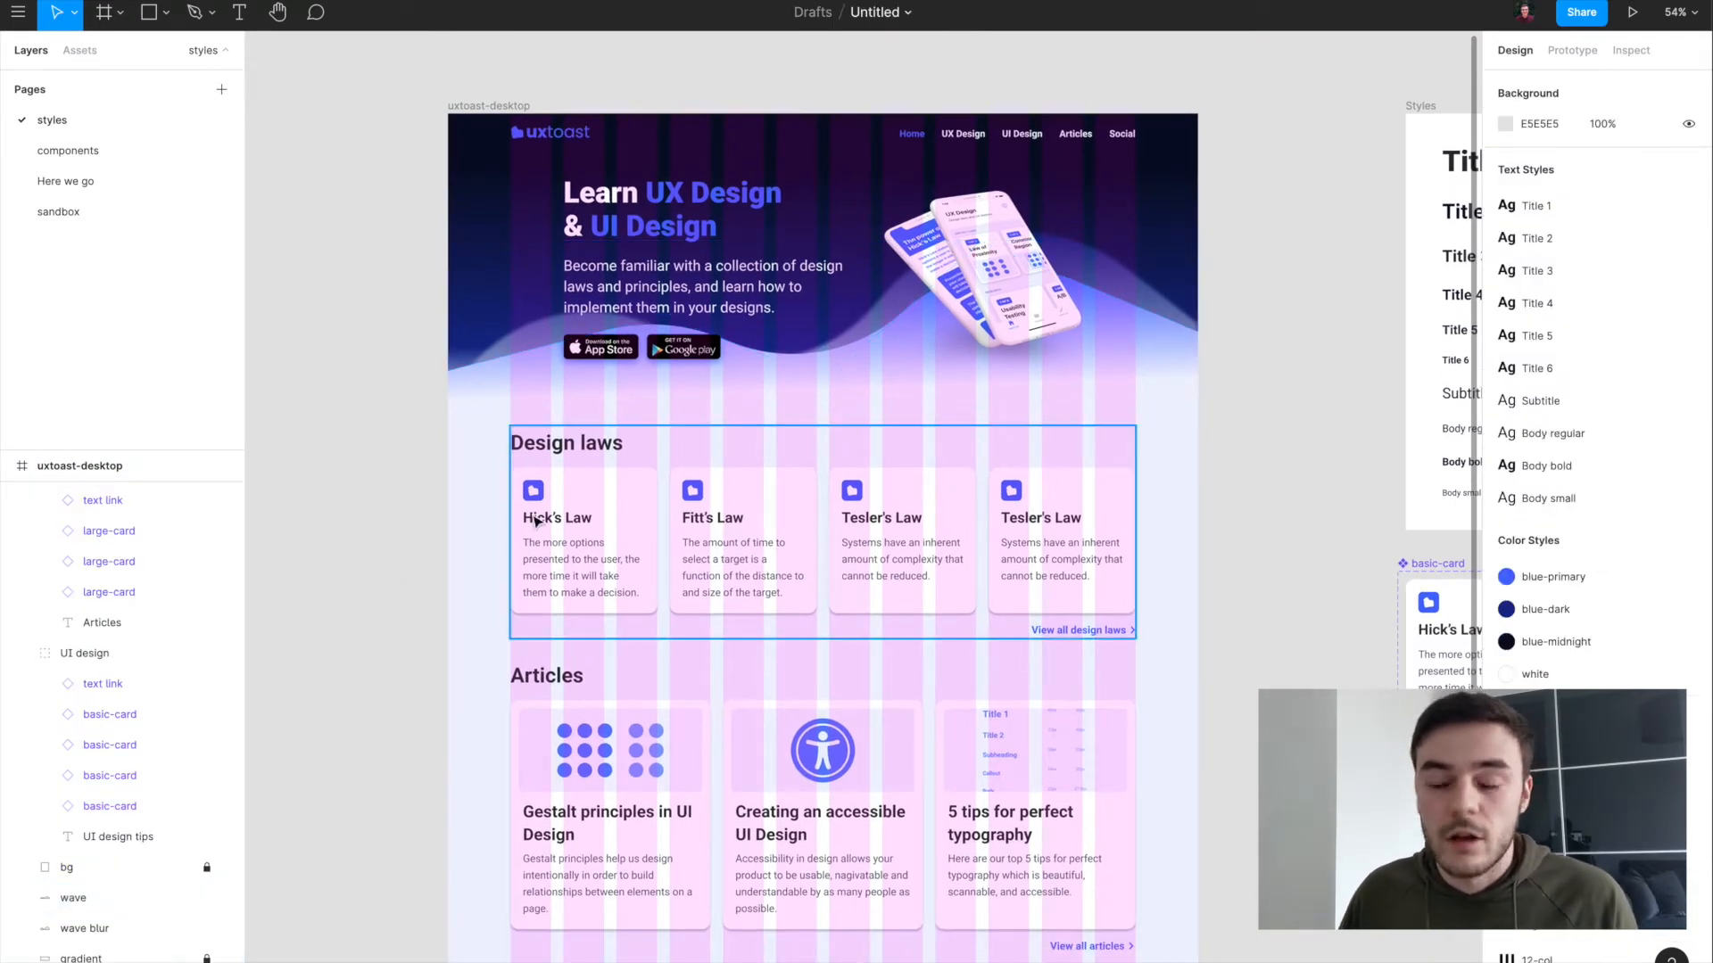
scroll(724, 307, down, 3)
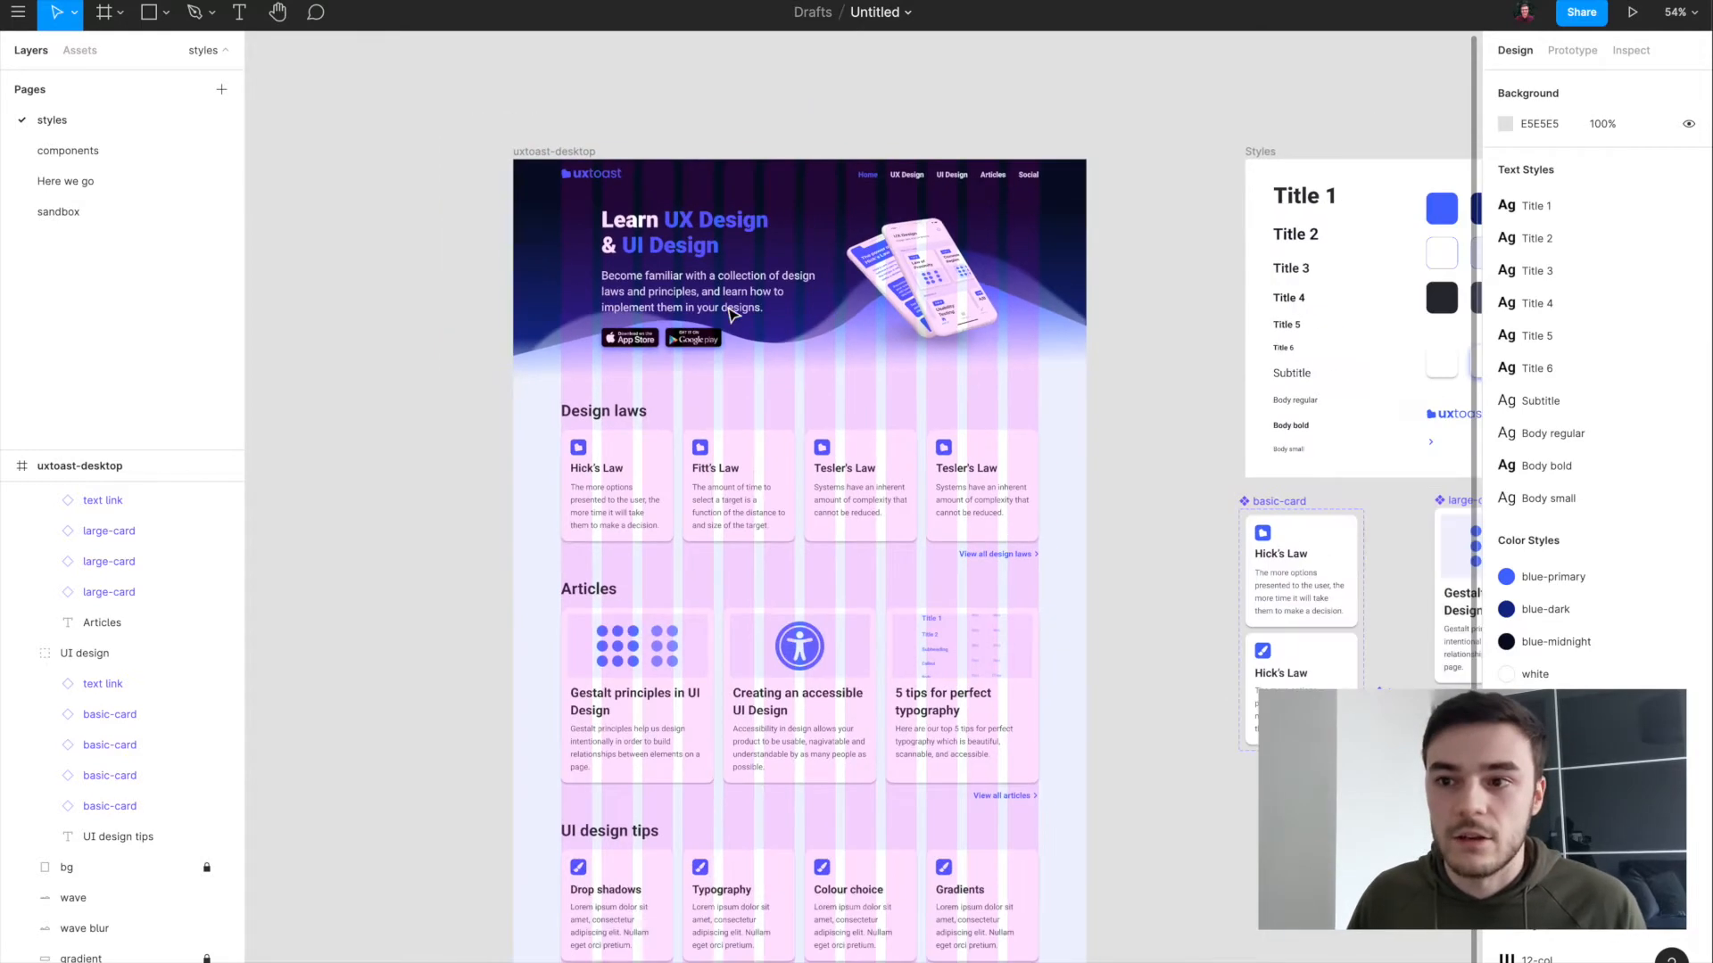
Step: Examine how the Articles cards align with the grid columns and compare them with the Design laws cards above
scroll(695, 607, up, 5)
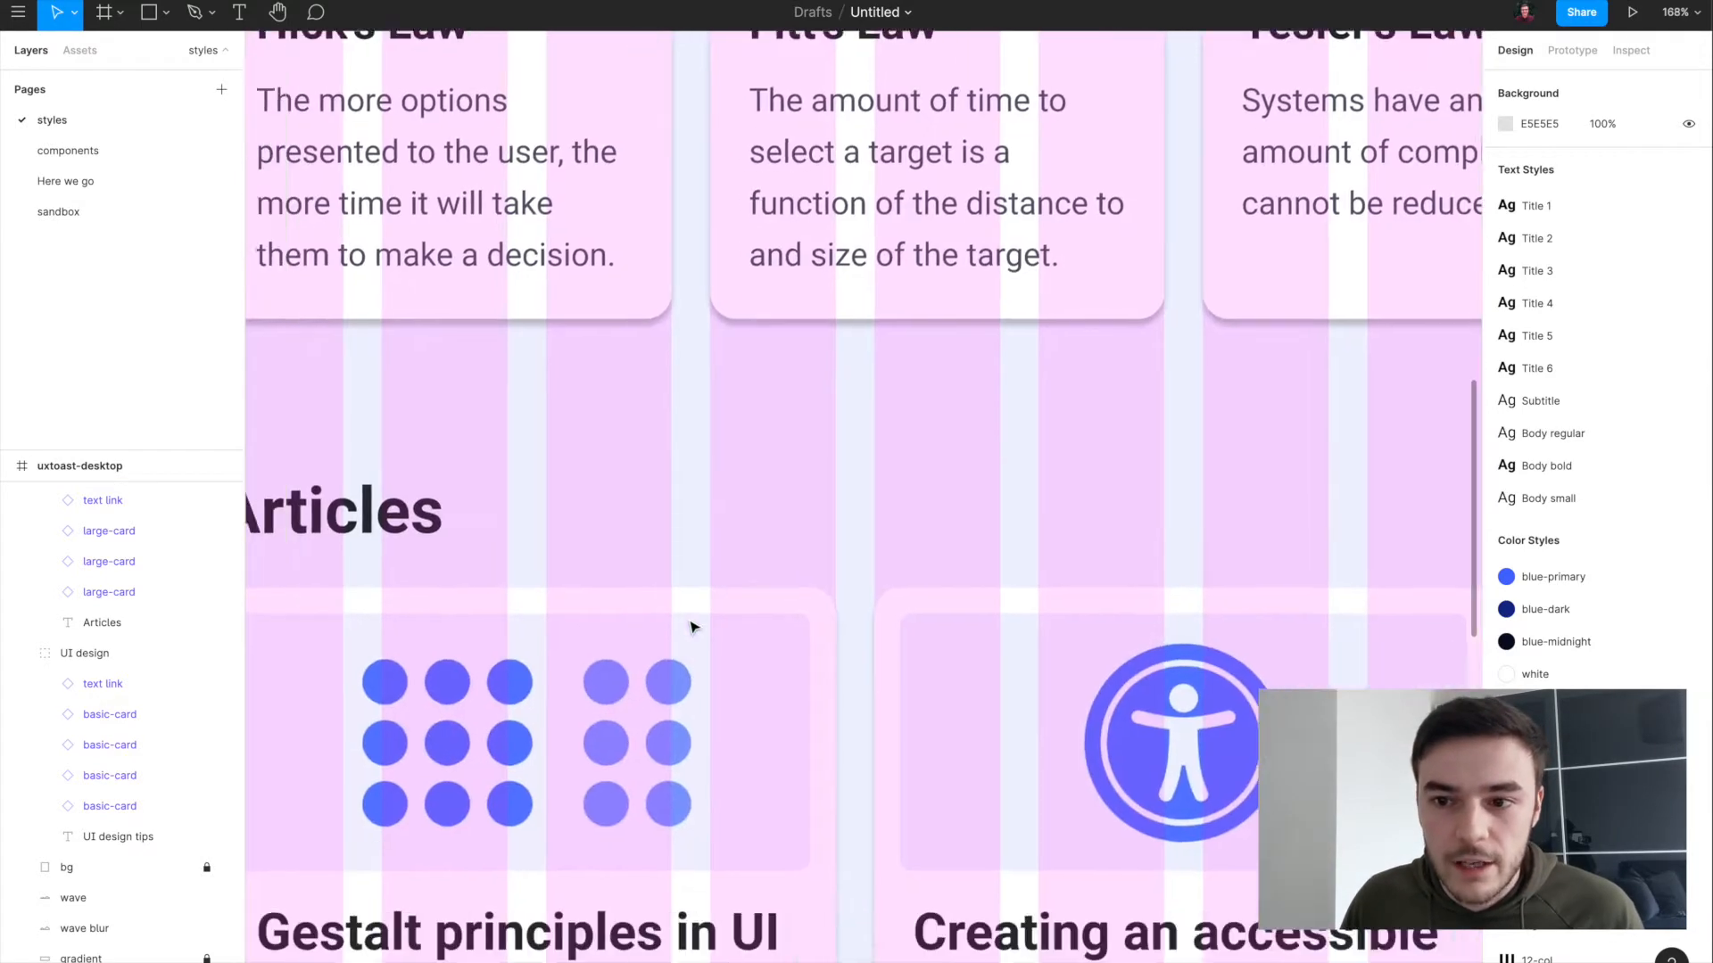
click(699, 624)
scroll(952, 559, down, 2)
scroll(640, 661, down, 1)
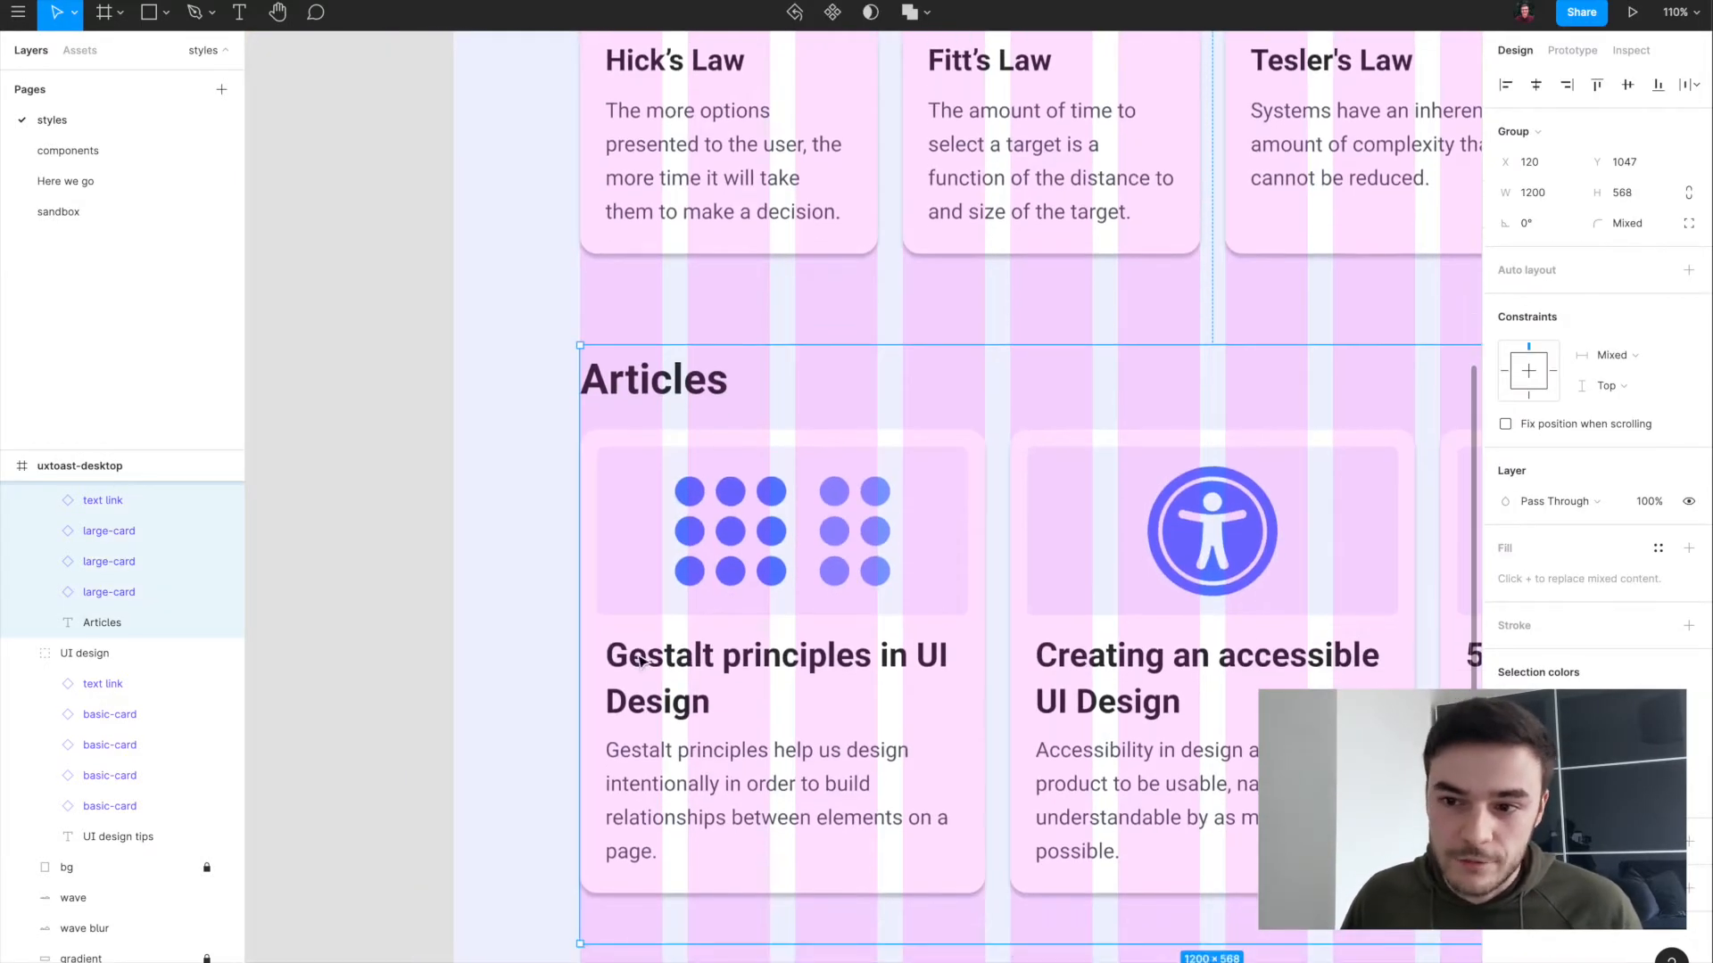
scroll(955, 589, right, 5)
scroll(883, 497, up, 3)
scroll(884, 497, left, 2)
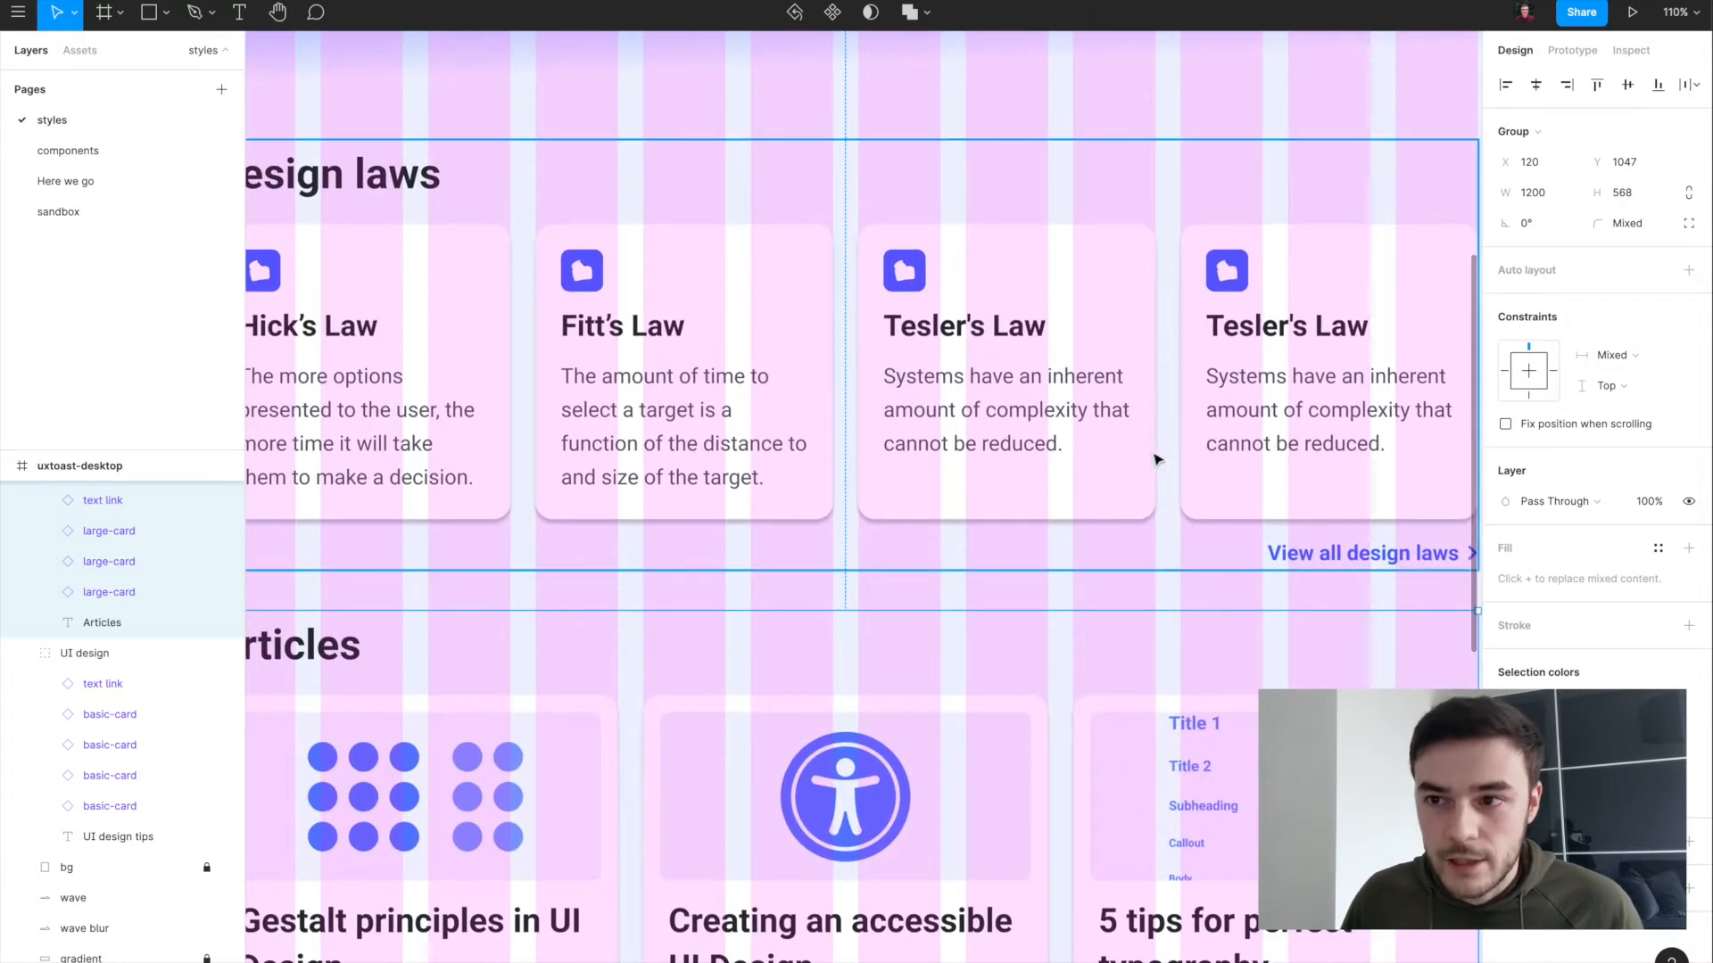
scroll(959, 409, down, 3)
scroll(520, 497, up, 1)
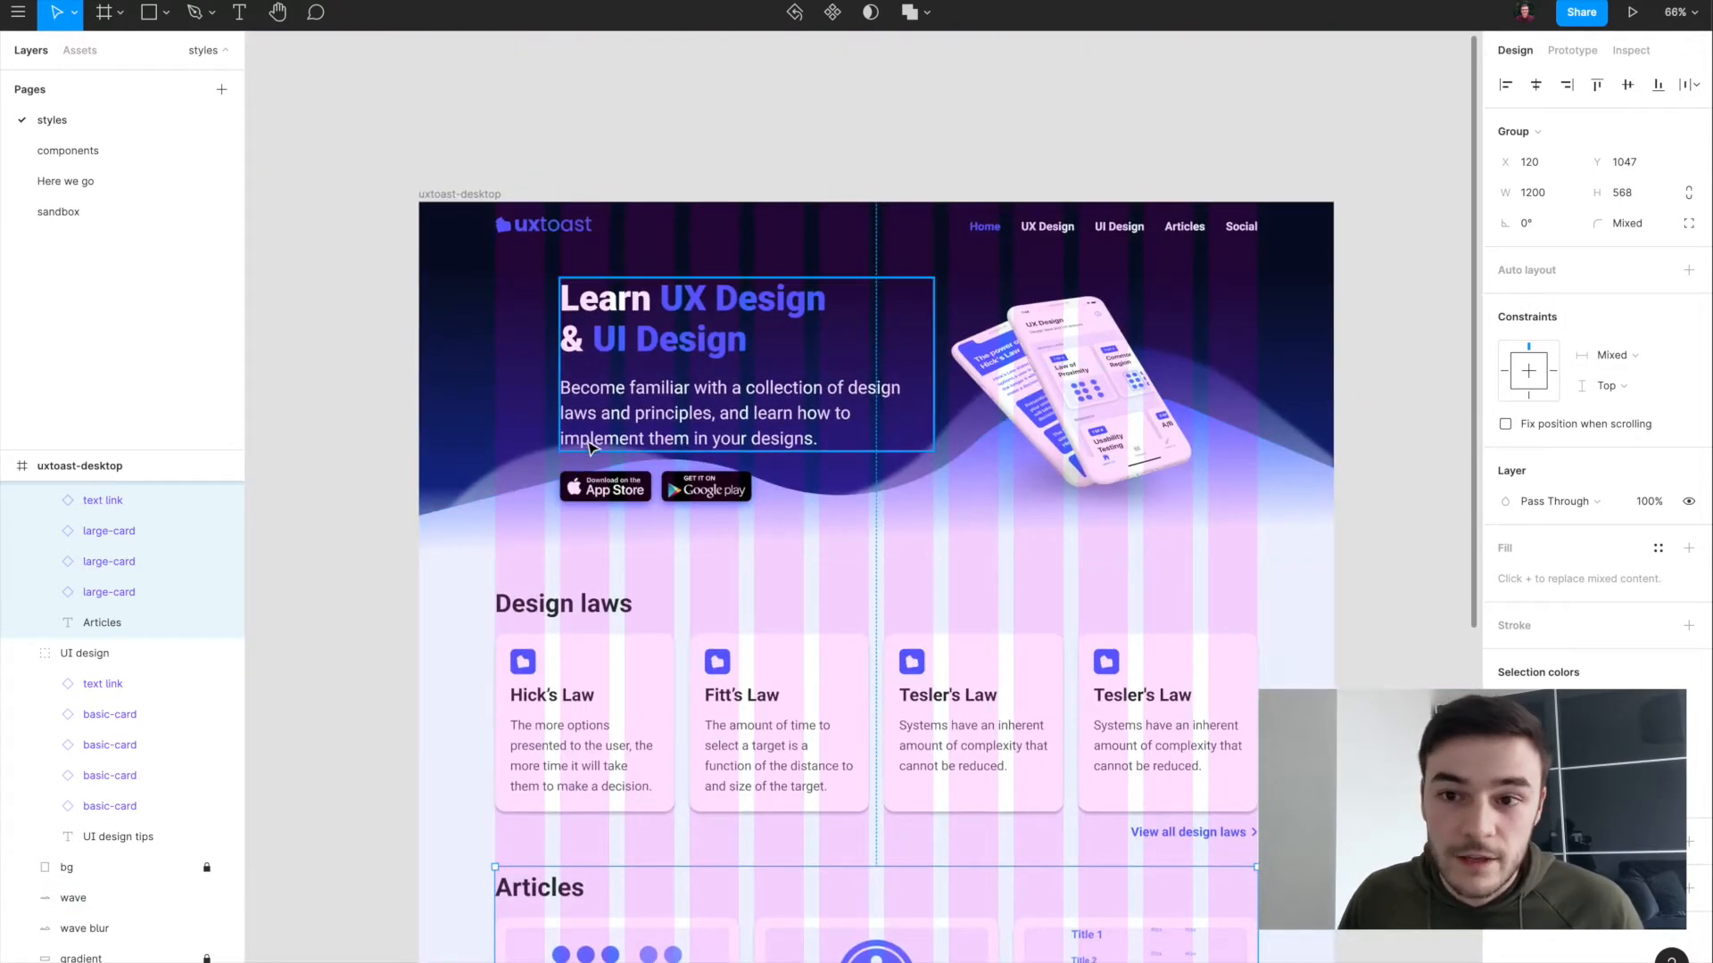
Step: Examine how the hero text and the app store badges of uxtoast-desktop align with the grid columns
scroll(567, 439, up, 5)
scroll(579, 435, left, 3)
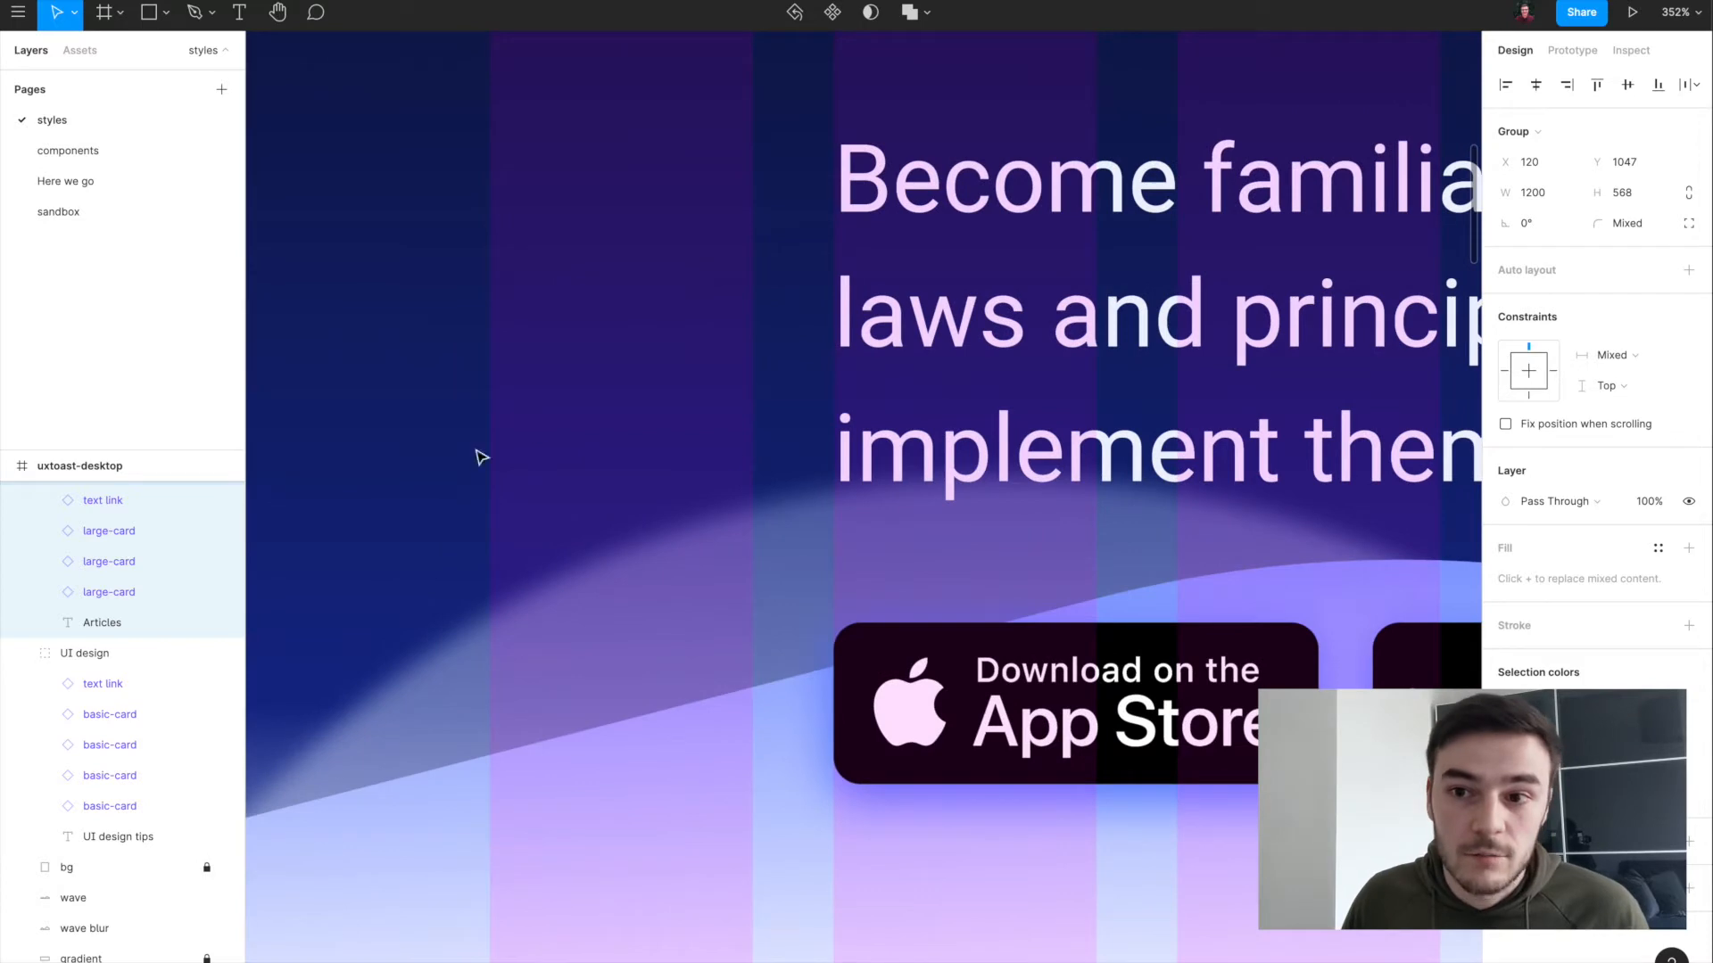
scroll(600, 440, down, 4)
scroll(601, 440, right, 2)
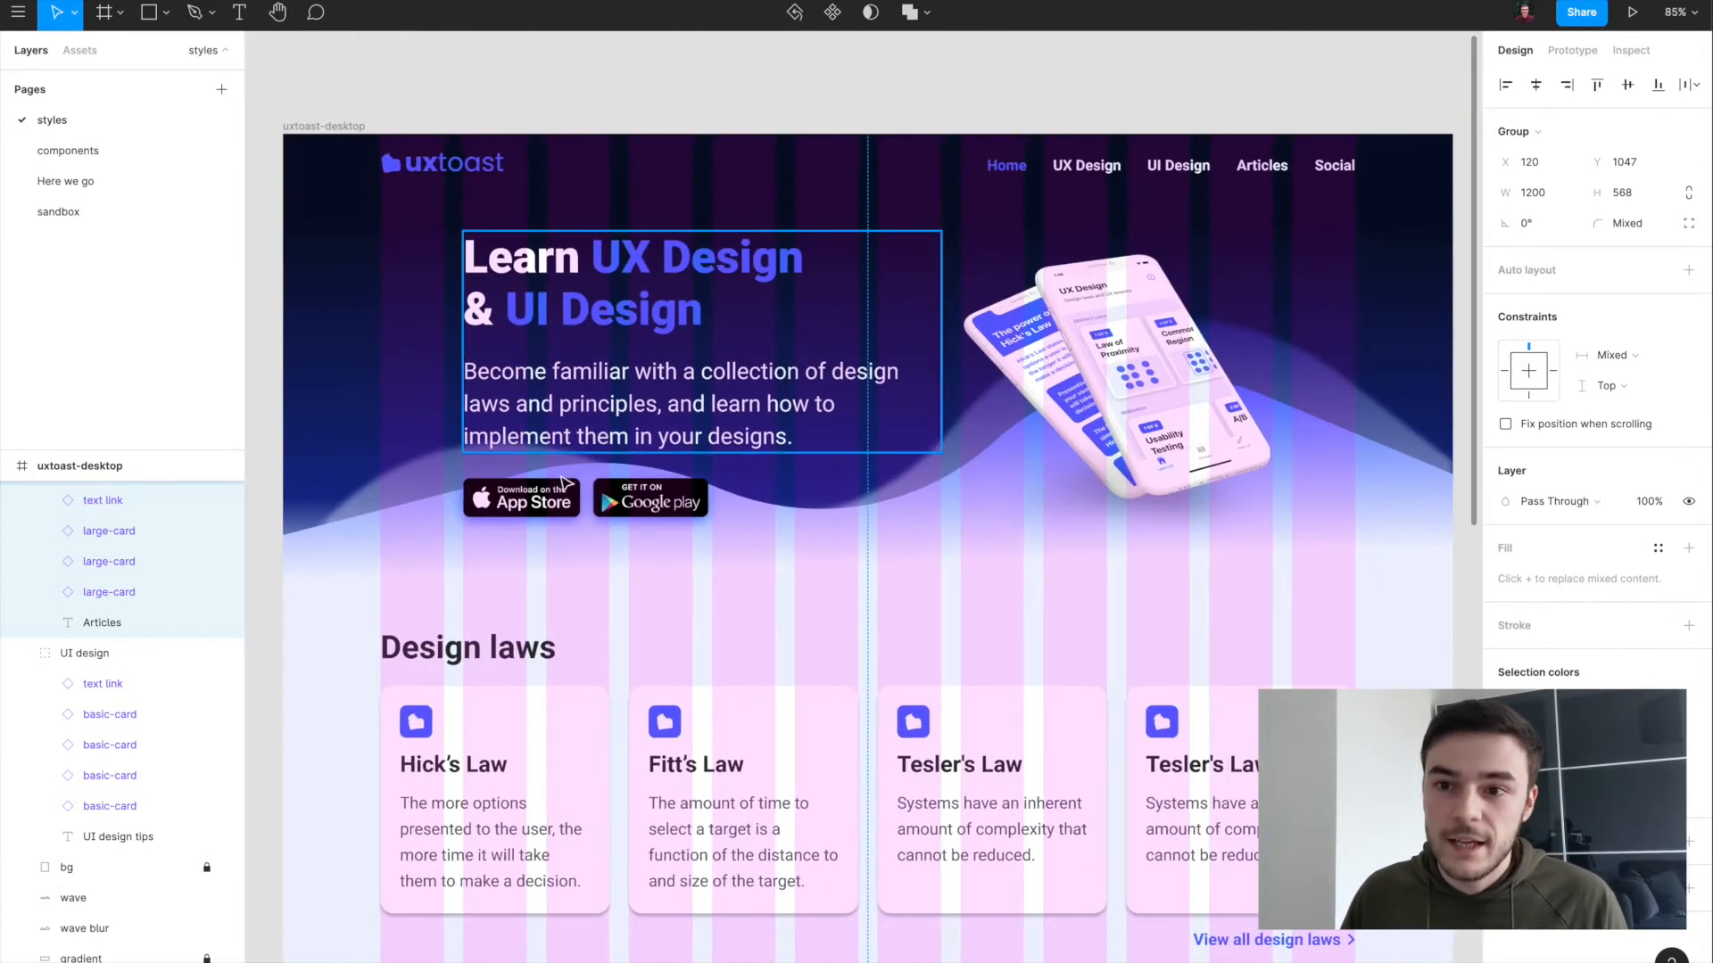
scroll(550, 618, down, 3)
scroll(968, 639, down, 2)
scroll(968, 639, left, 1)
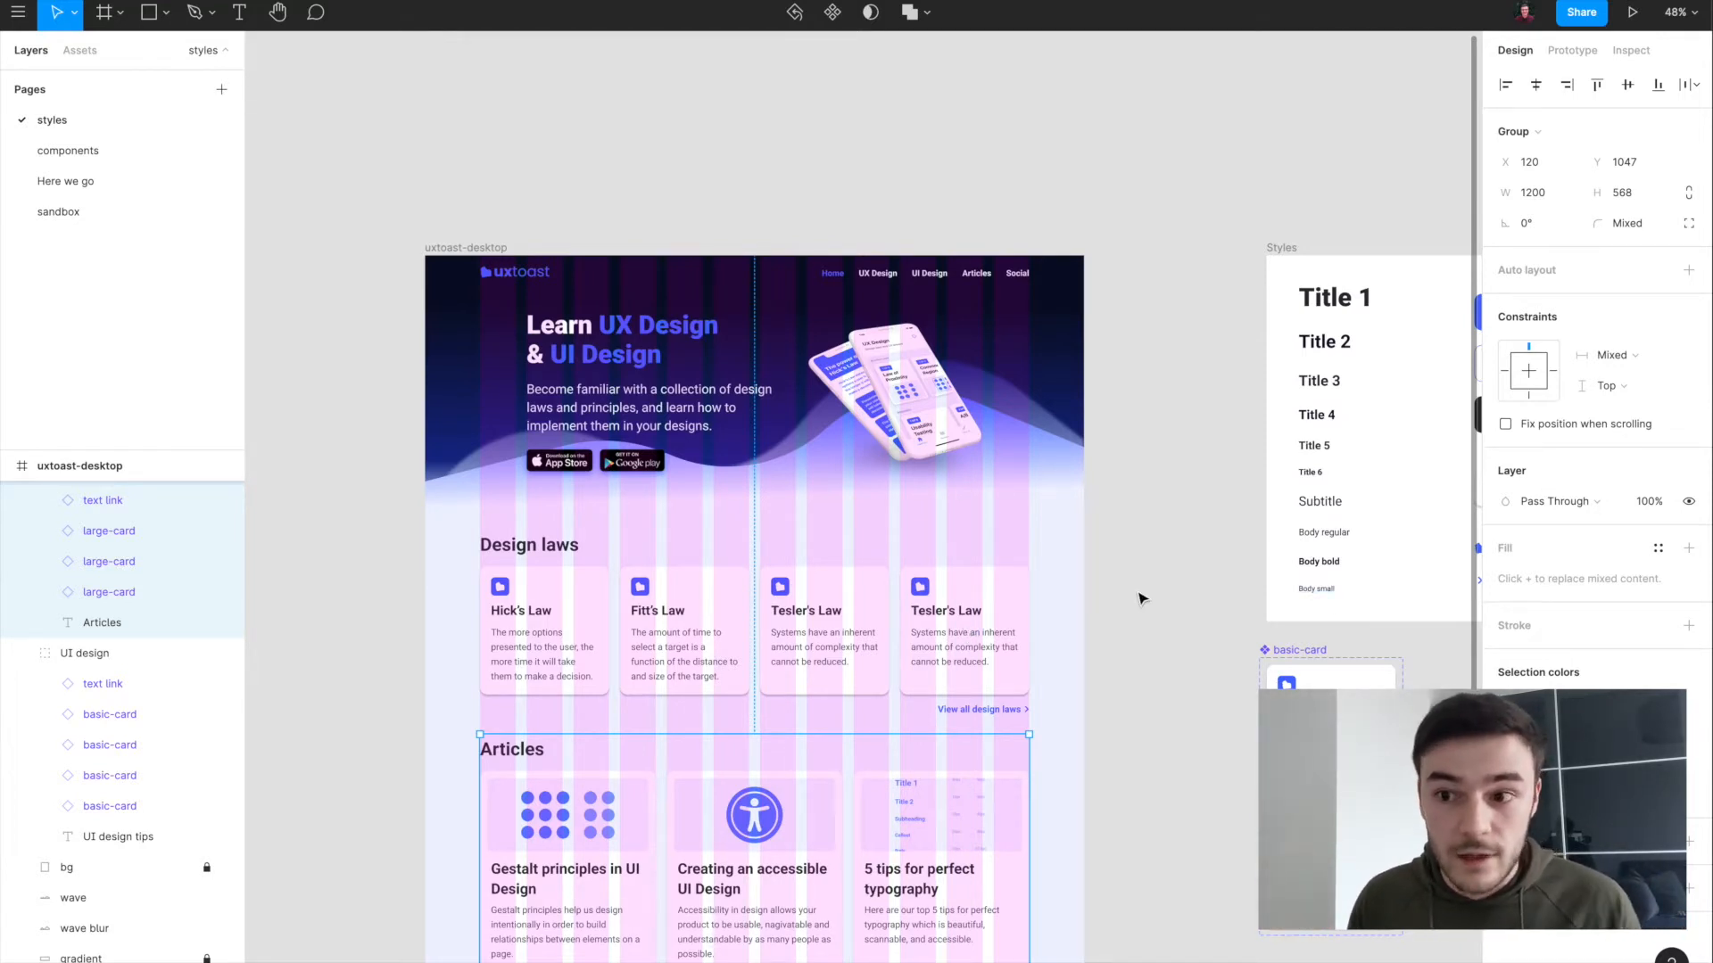
Step: Remove the 12-col grid style from the Desktop - 1 frame
scroll(1134, 592, right, 10)
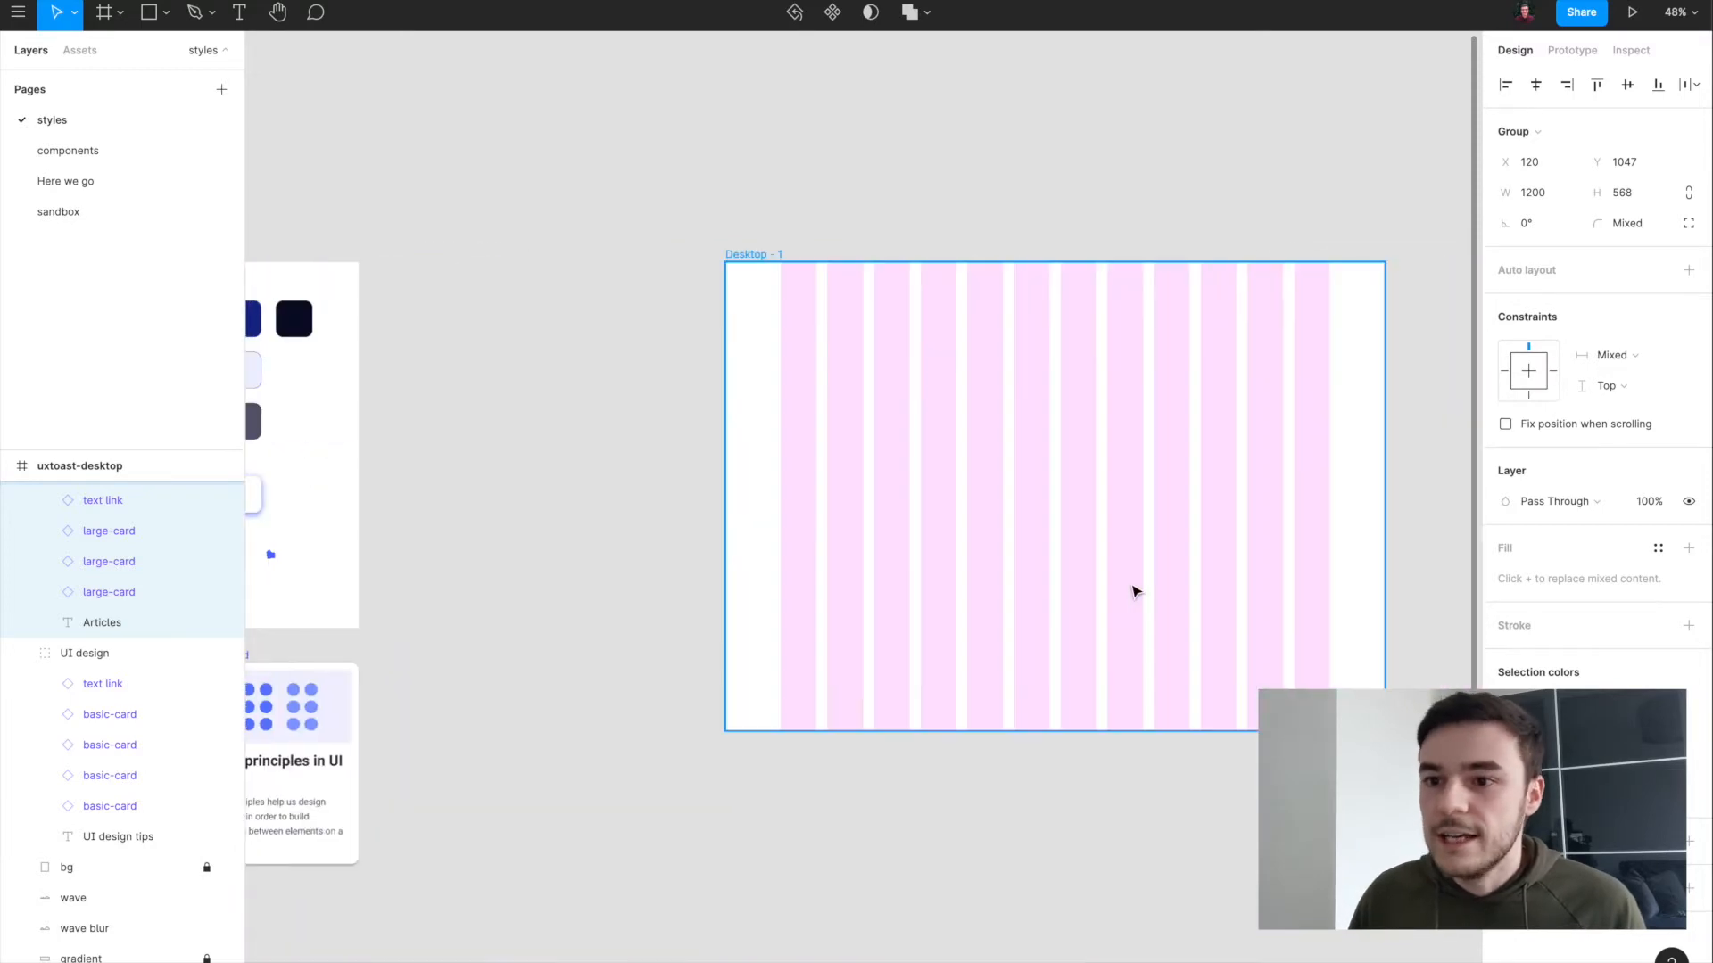
click(763, 259)
scroll(918, 321, right, 1)
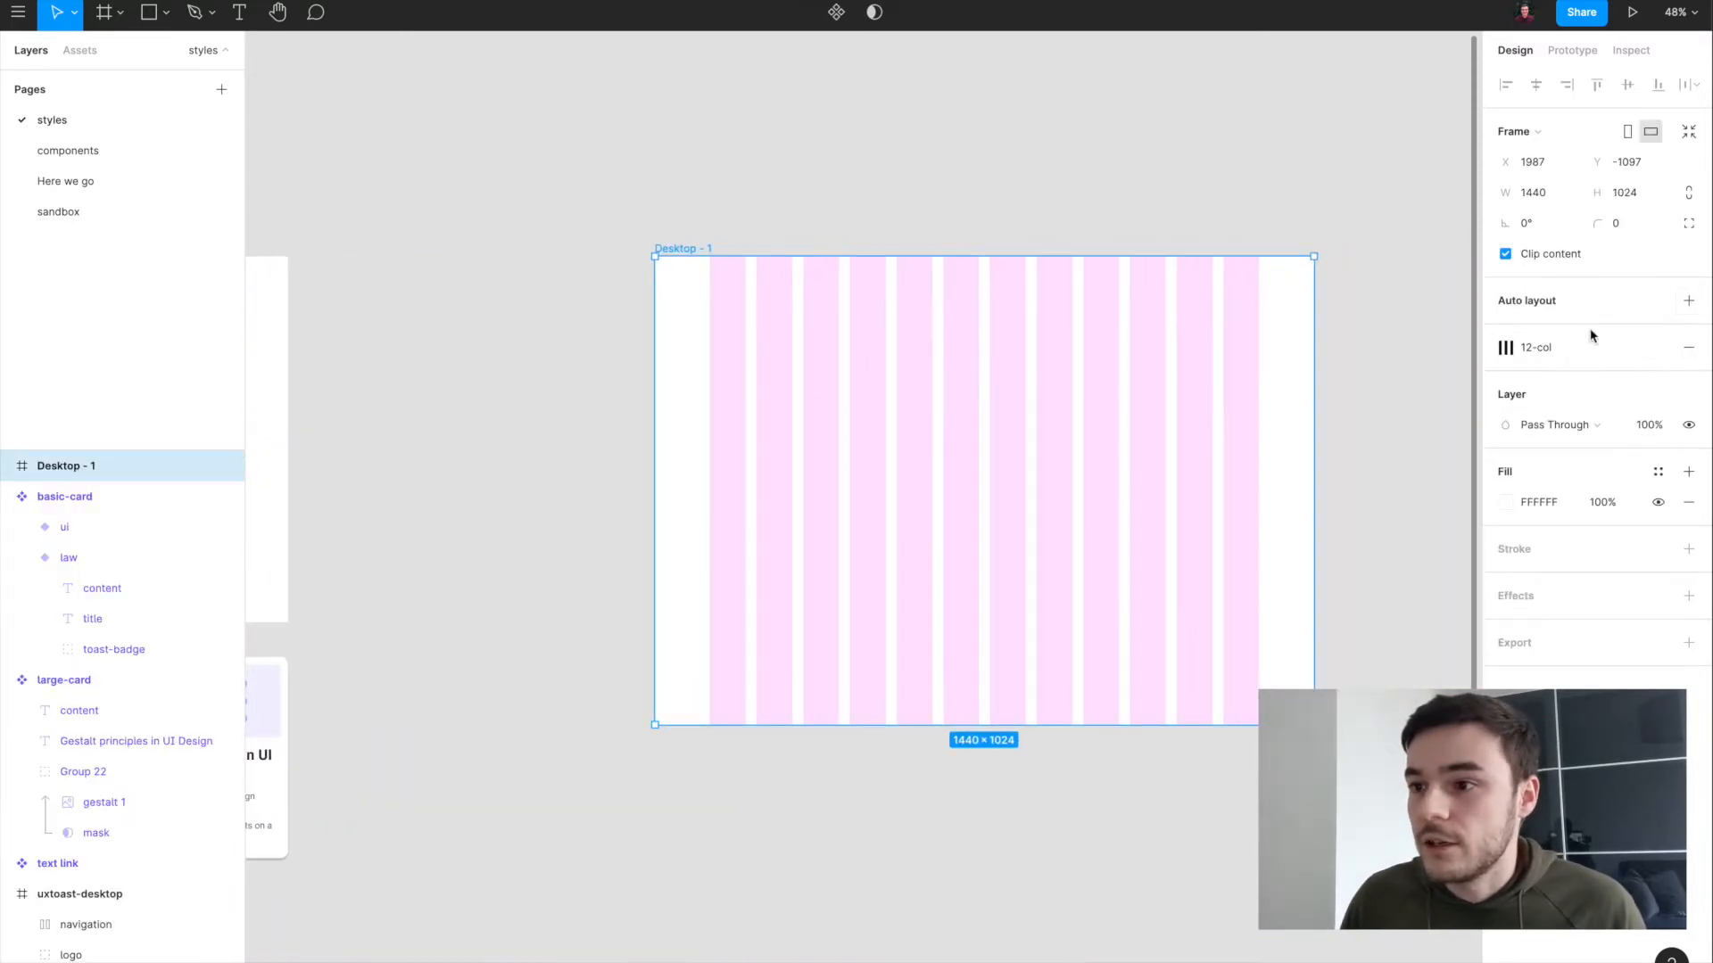
click(1357, 383)
click(681, 250)
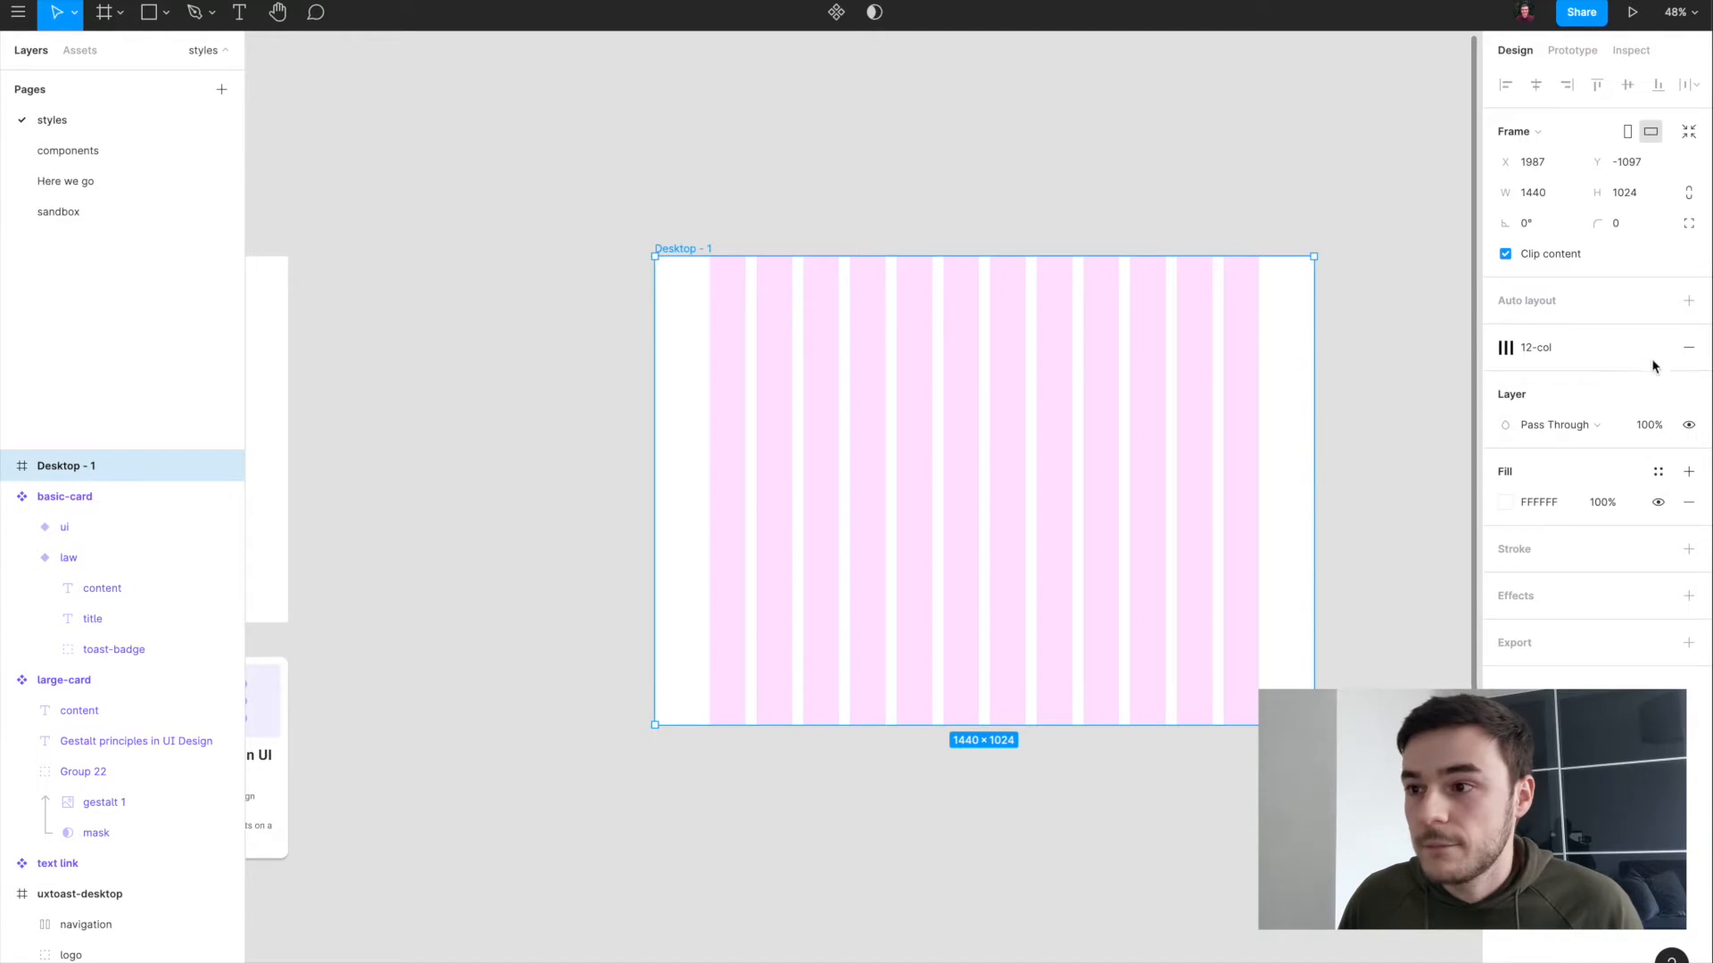
click(1557, 353)
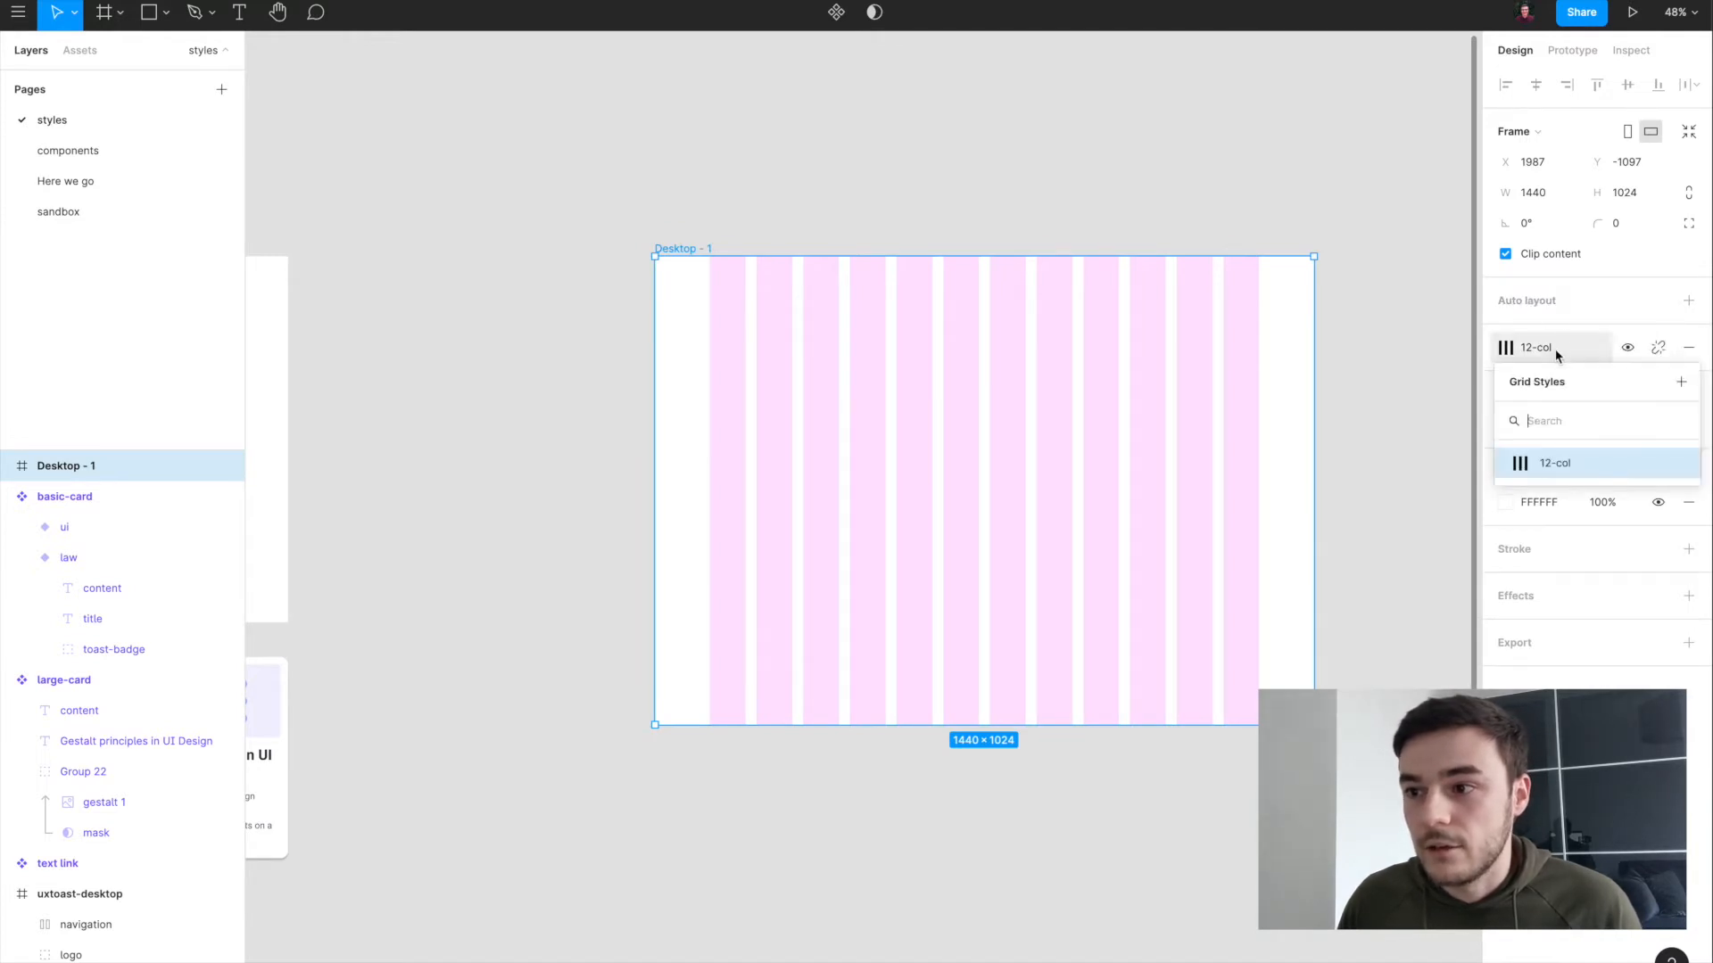
click(1688, 350)
click(1689, 348)
click(1695, 352)
click(1694, 350)
click(1658, 347)
click(1552, 460)
click(1689, 347)
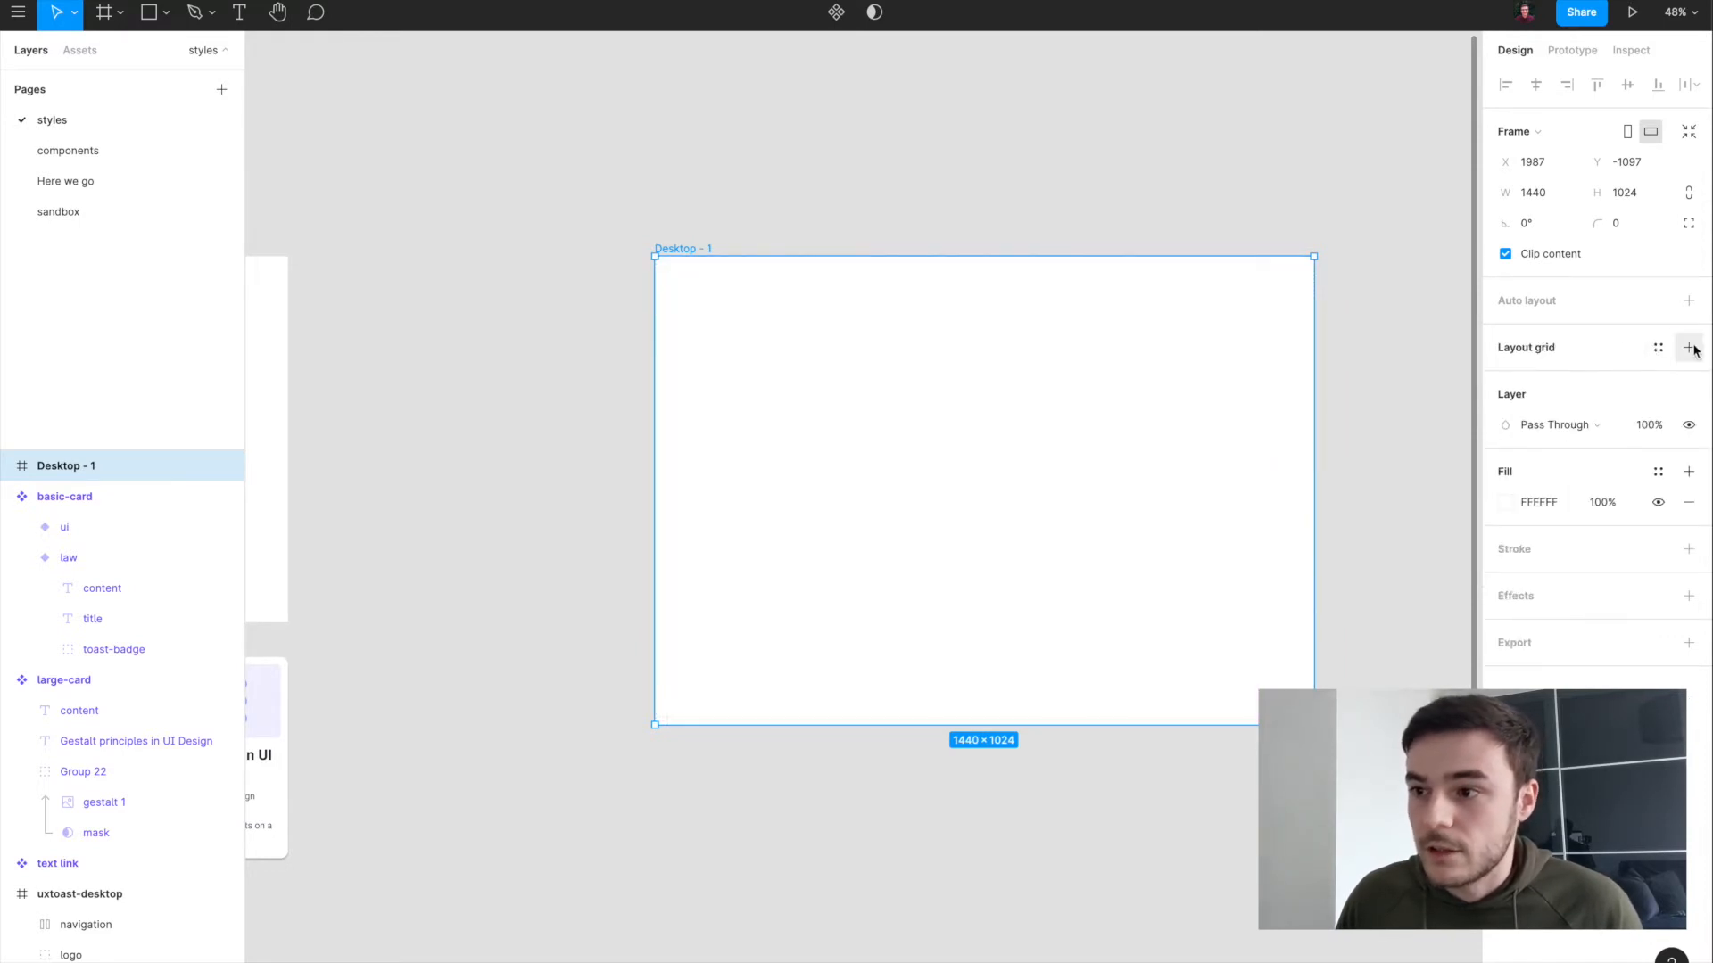
Step: Add a new layout grid to Desktop - 1 and make it a column grid with a count of 12
click(1694, 351)
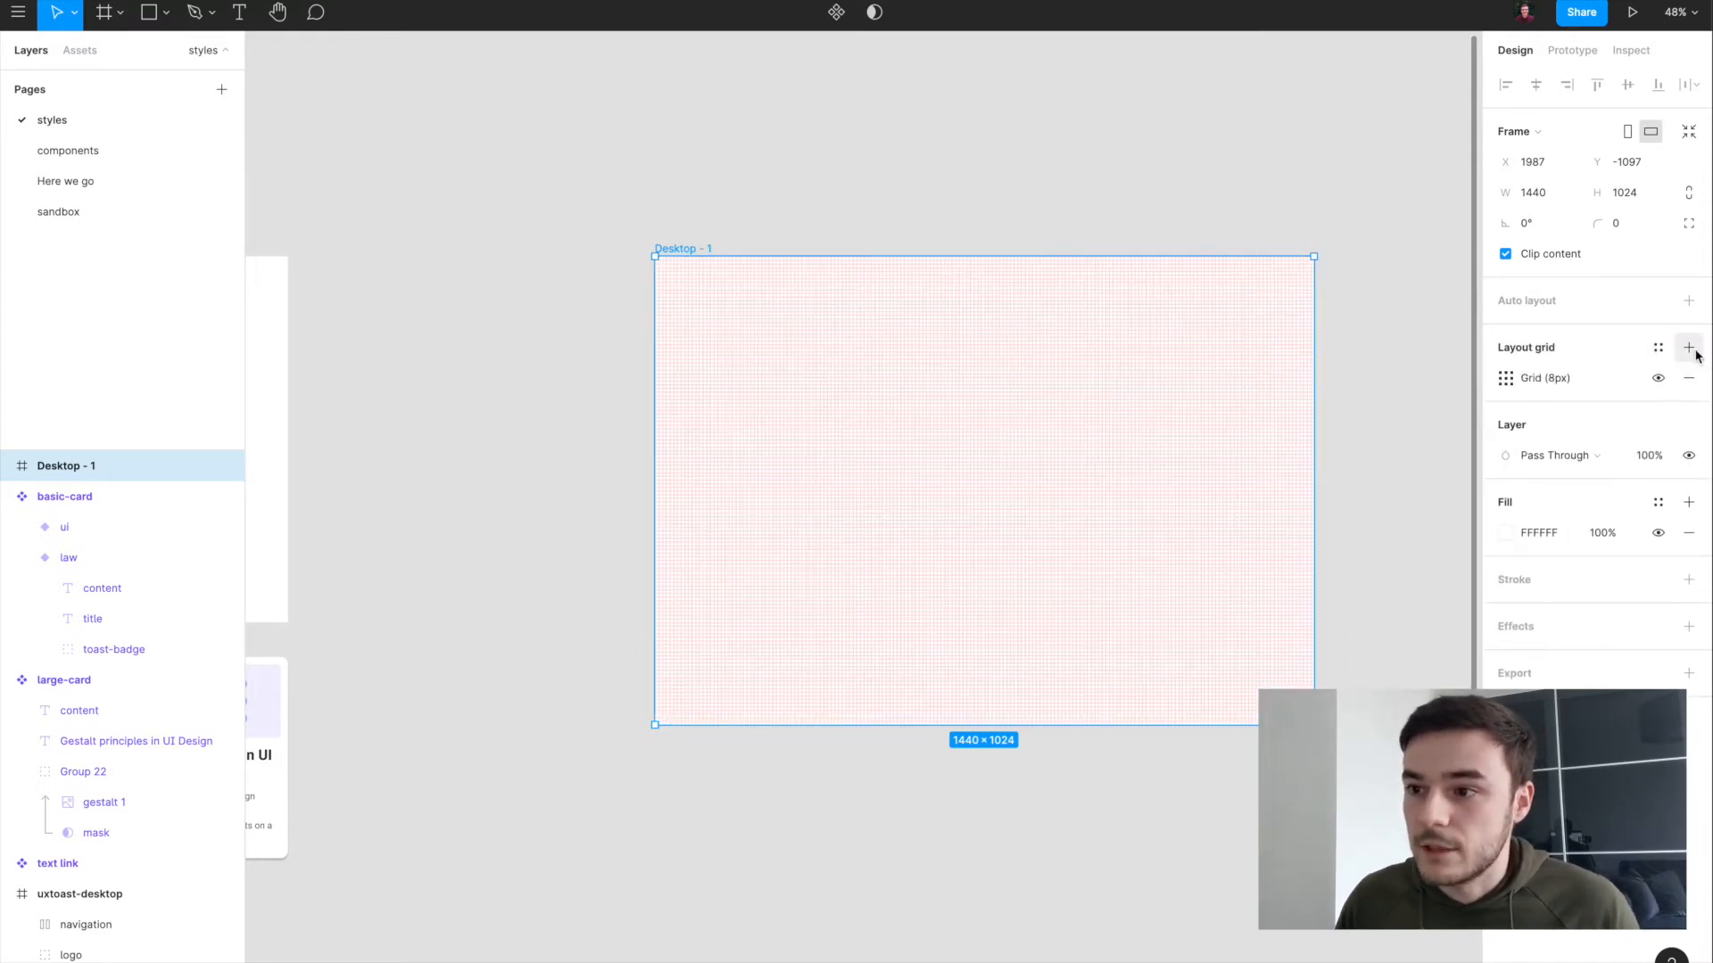
click(1505, 379)
click(1284, 382)
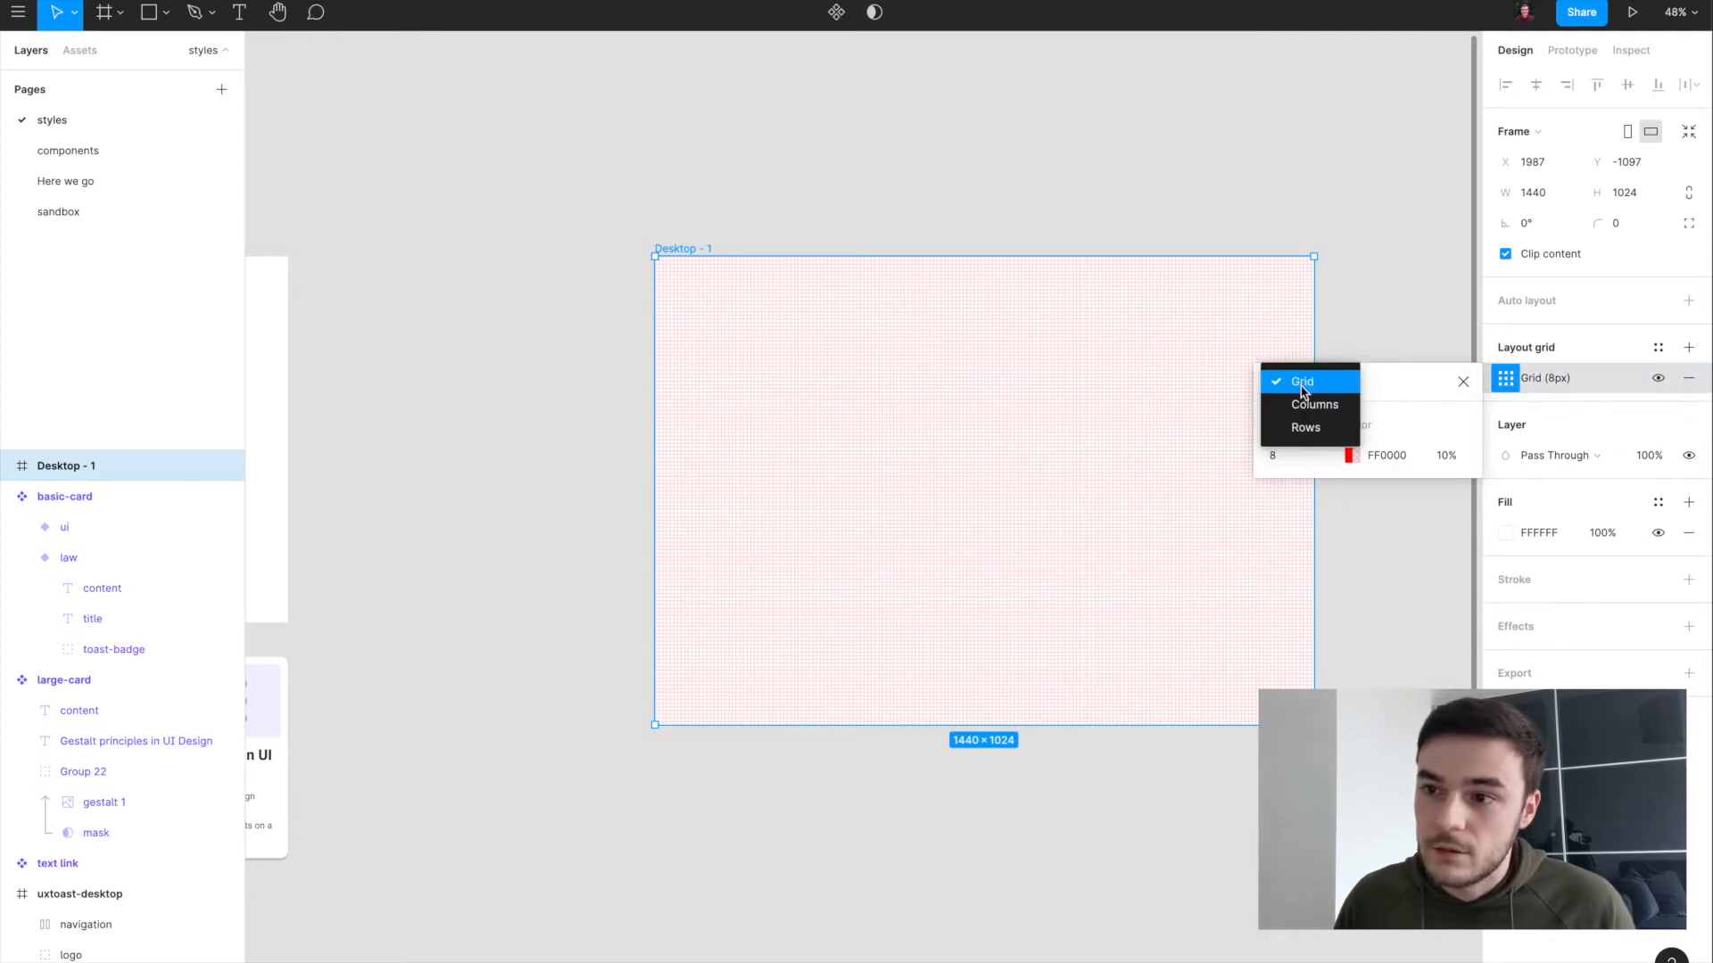
click(1307, 405)
text(12)
key(Return)
Step: Set the column grid's gutter to 24 and its margin to 120
click(1289, 593)
text(24)
key(Return)
click(1442, 523)
text(1)
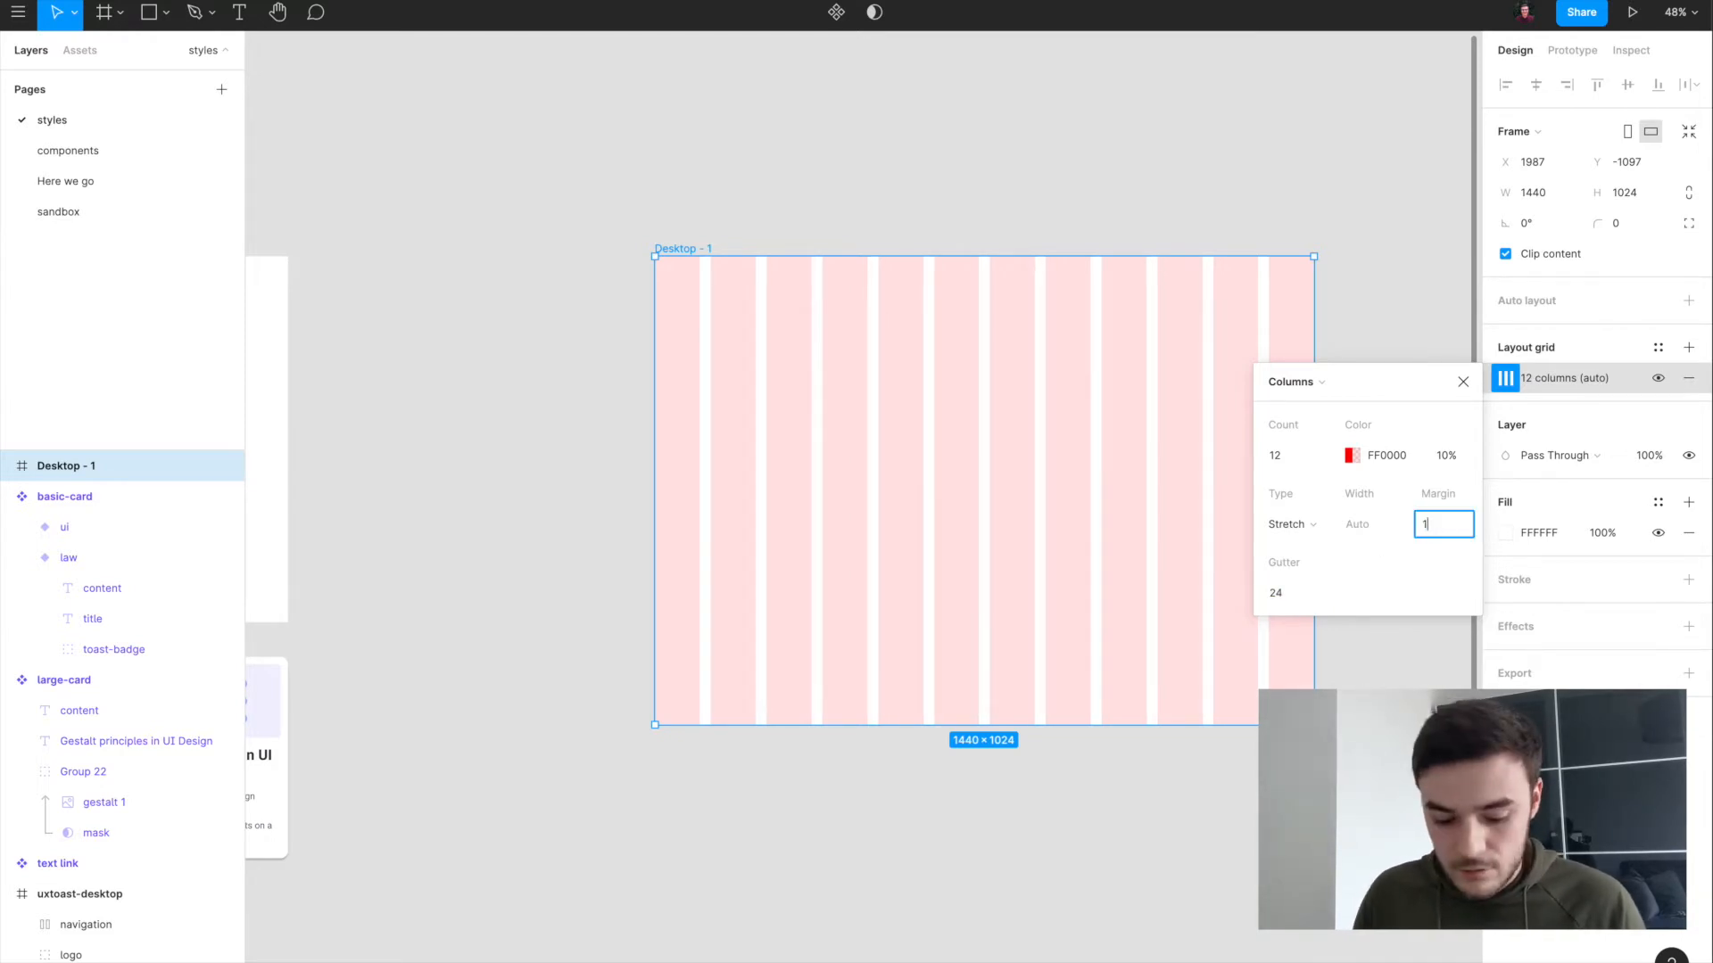
text(20)
key(Return)
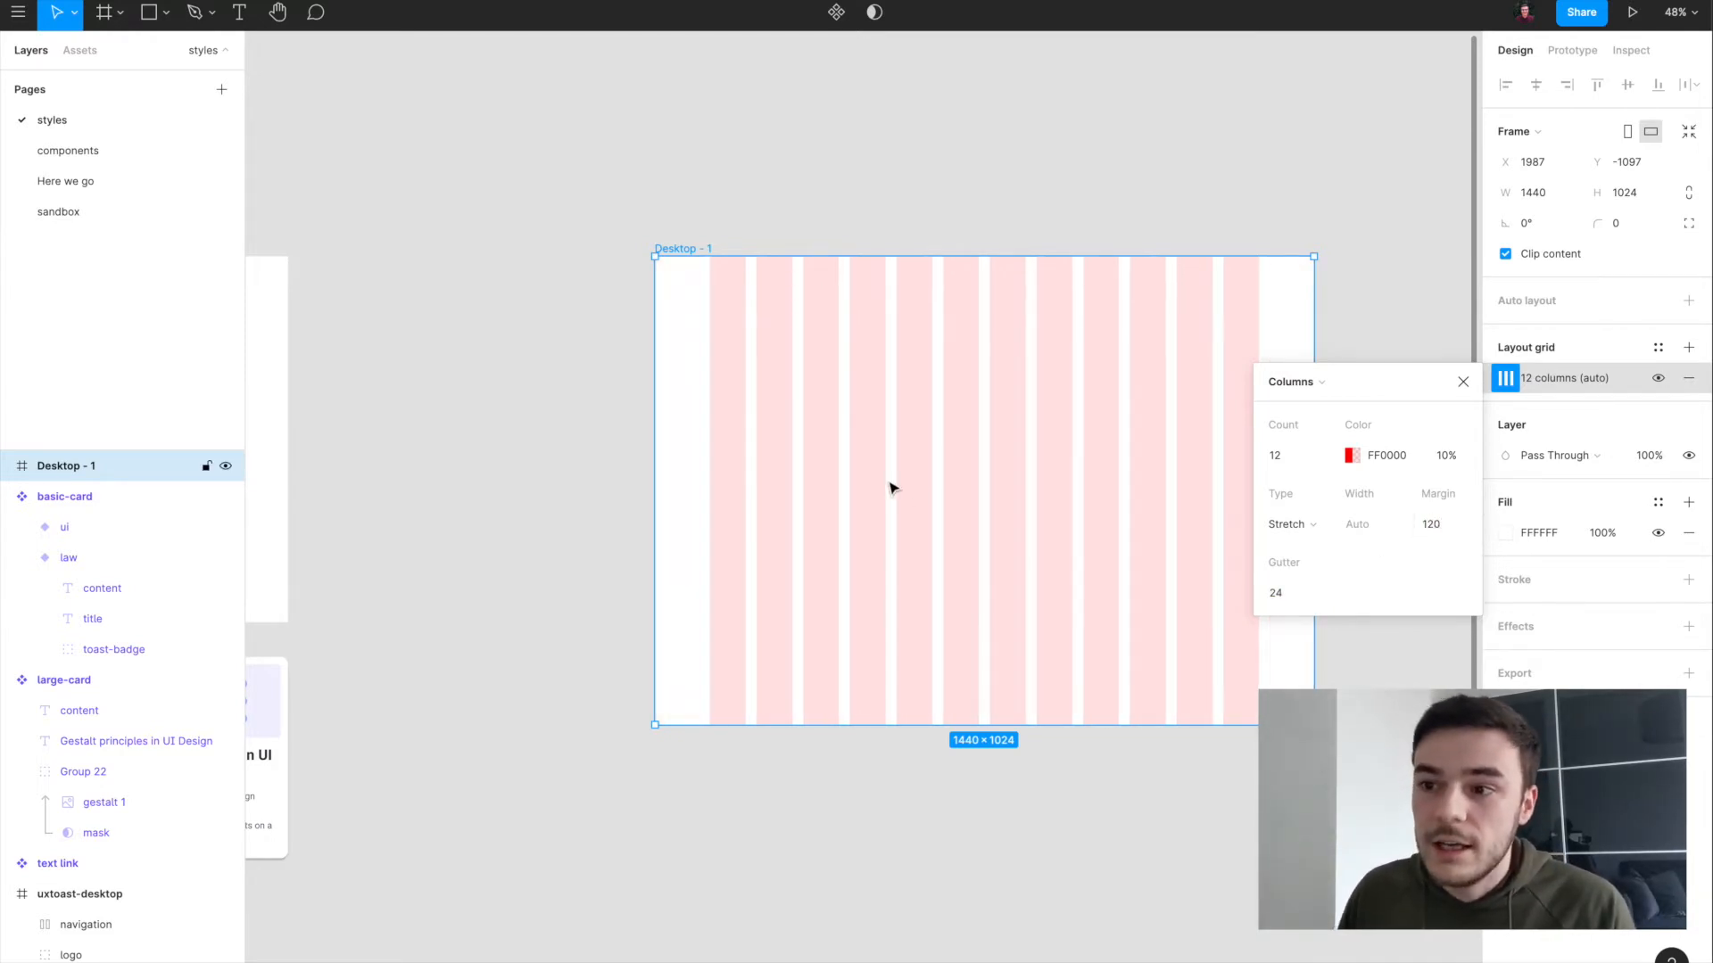
scroll(892, 485, down, 1)
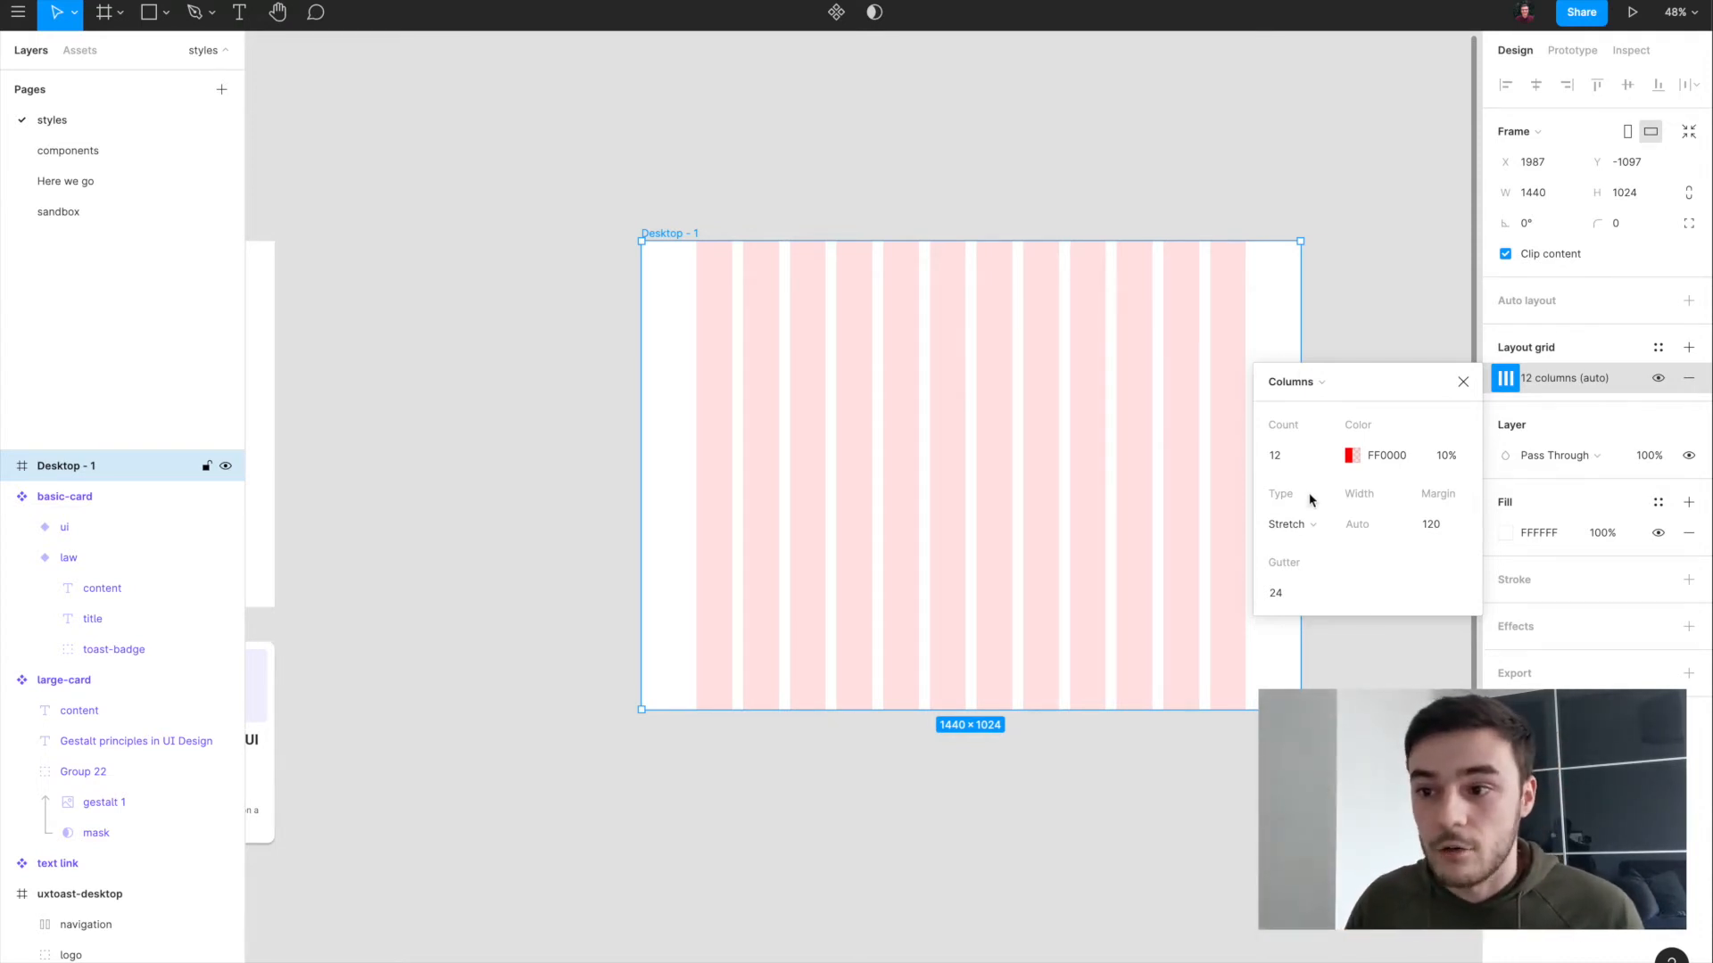
Step: Try switching the 12-column grid to rows, and undo the change
click(1312, 383)
click(1319, 406)
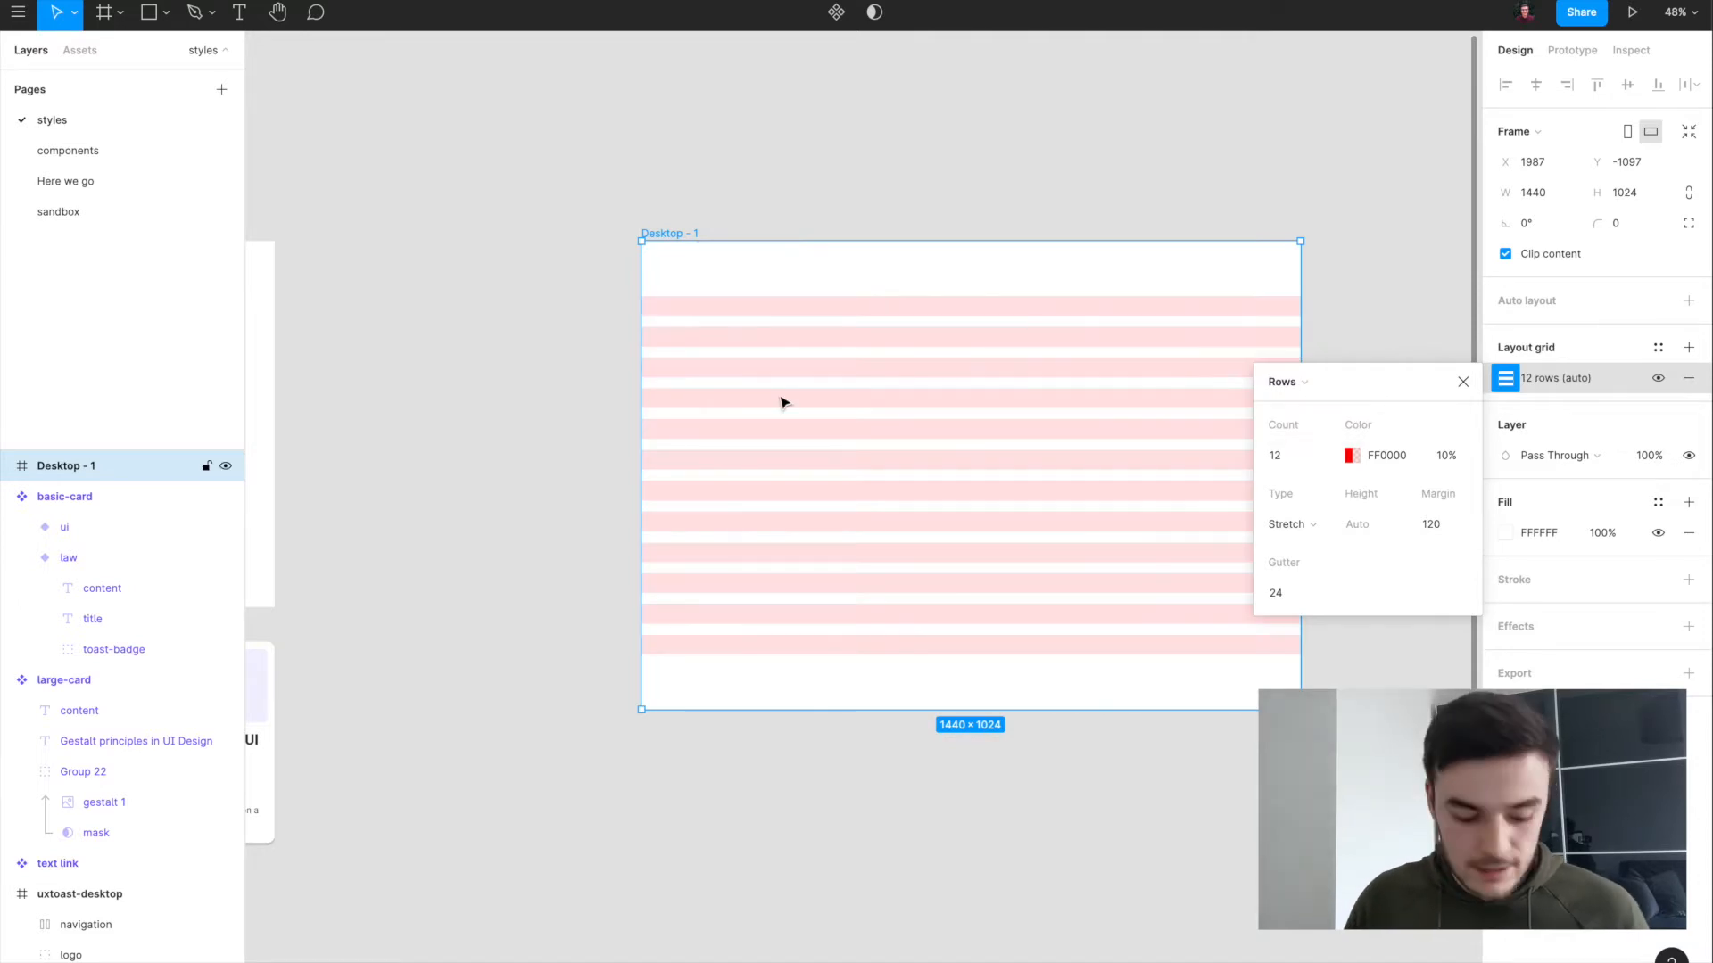
key(ctrl+z)
Step: Add a second layout grid to Desktop - 1 as rows with the count set to Auto
click(1689, 347)
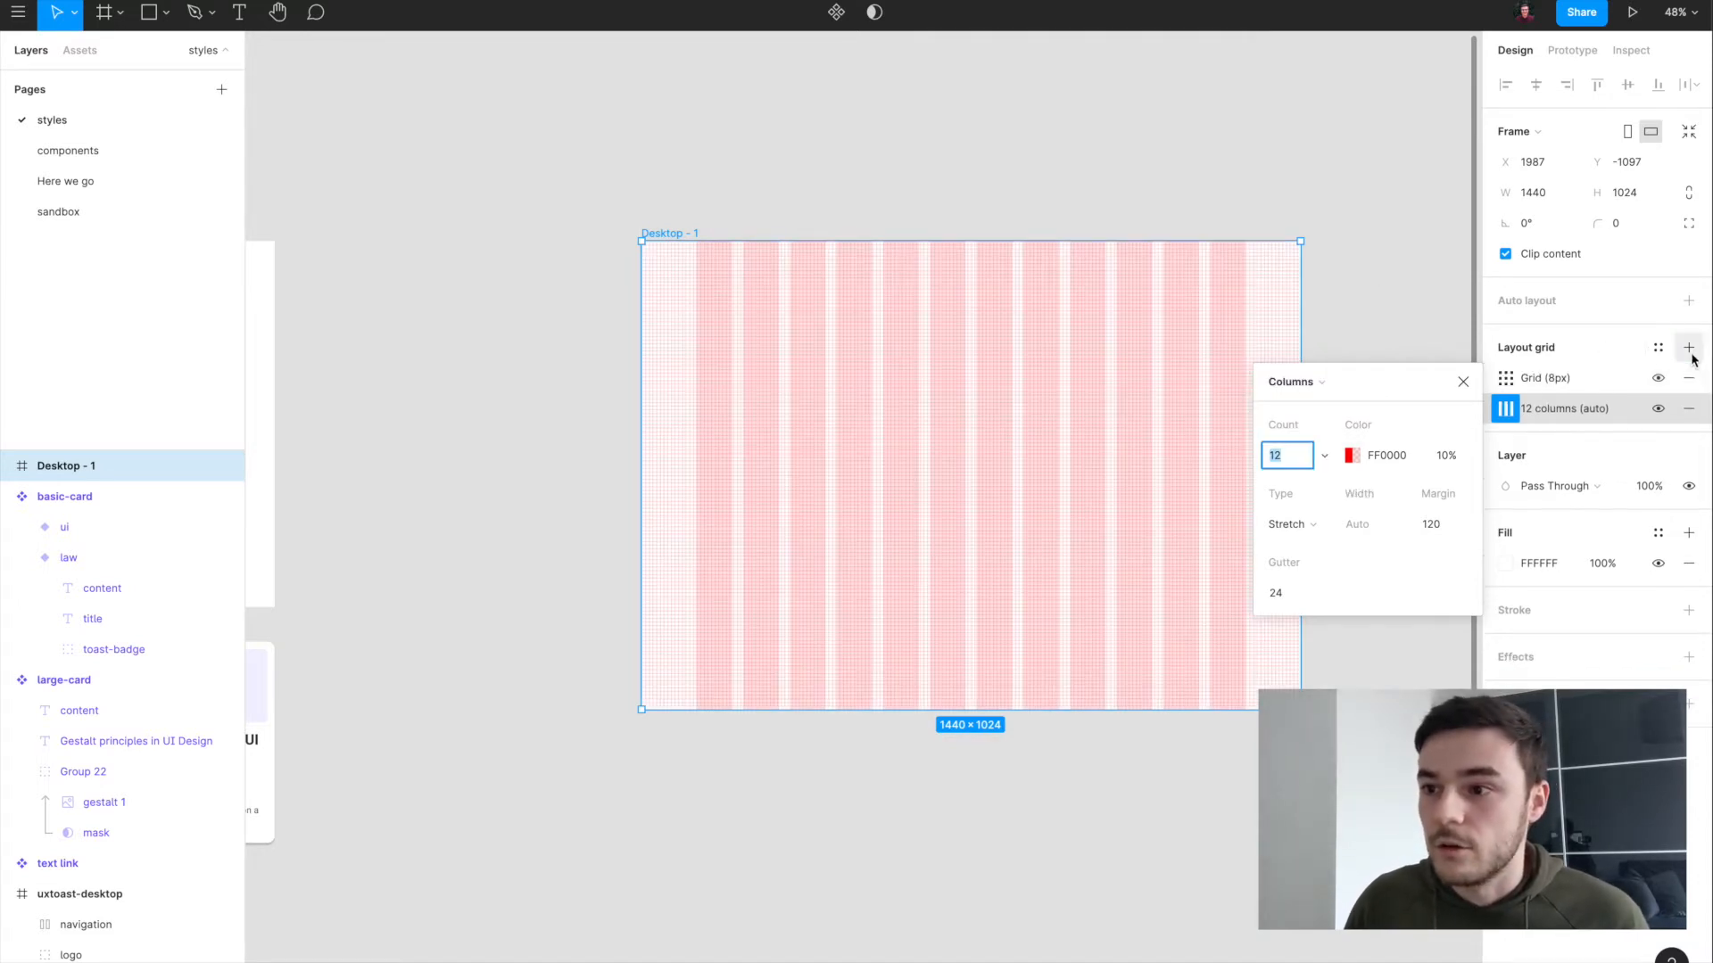
click(1506, 378)
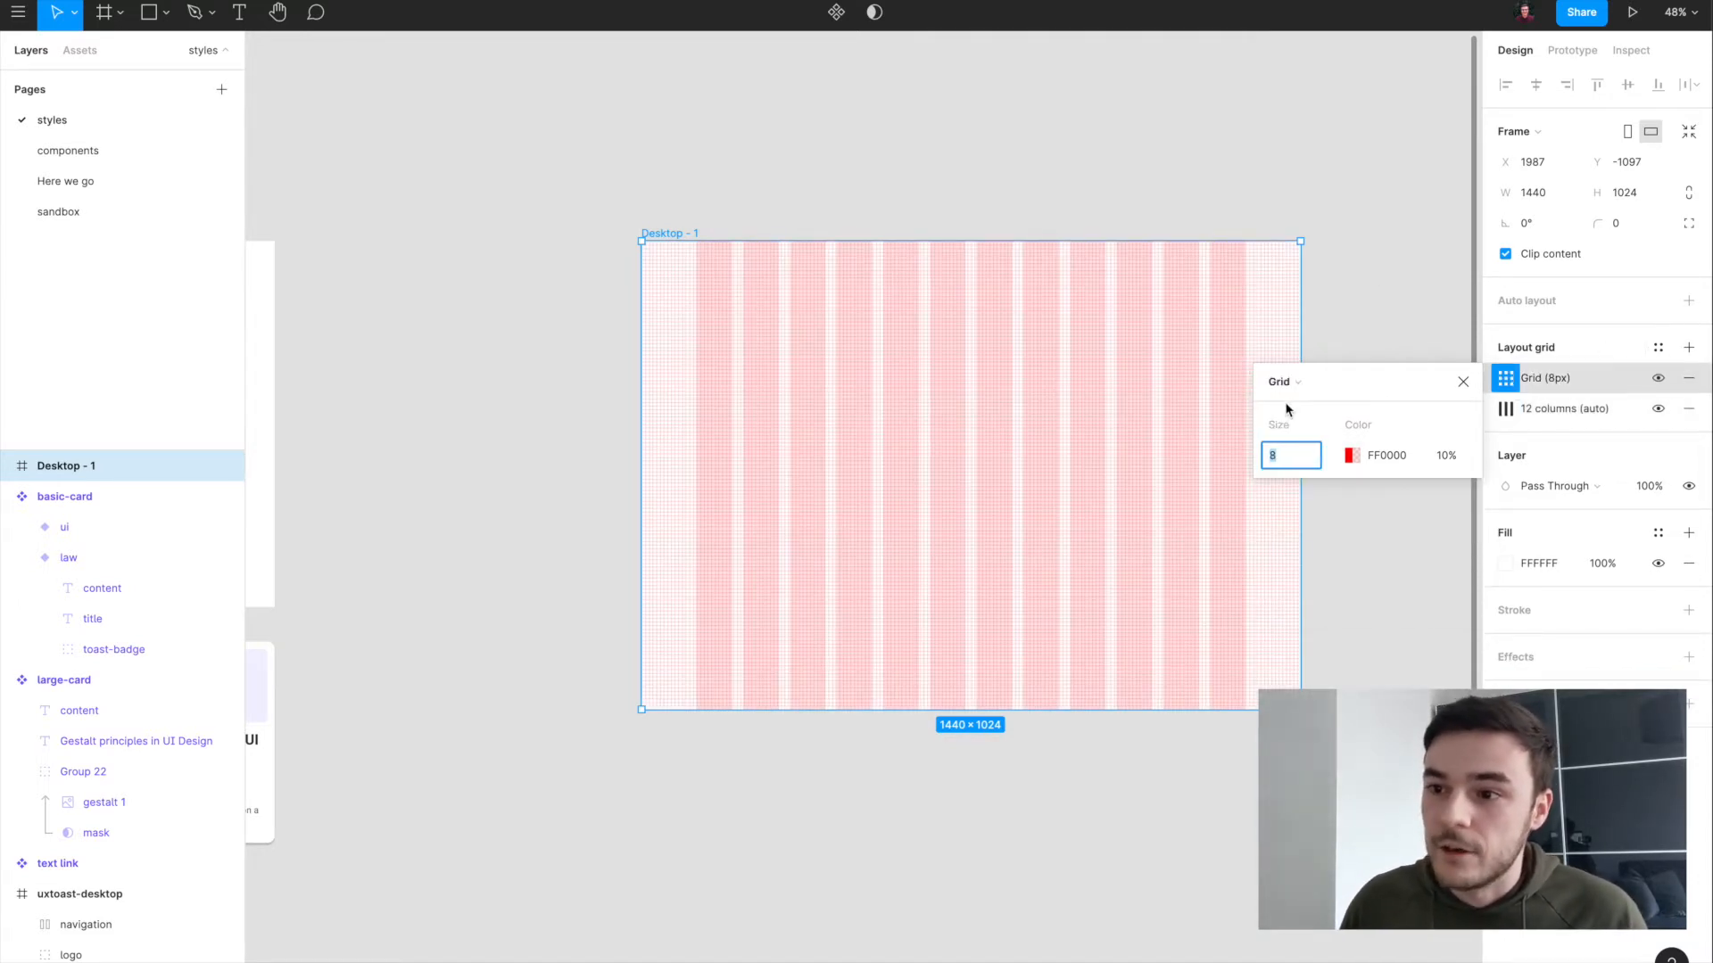
click(1280, 382)
click(1311, 430)
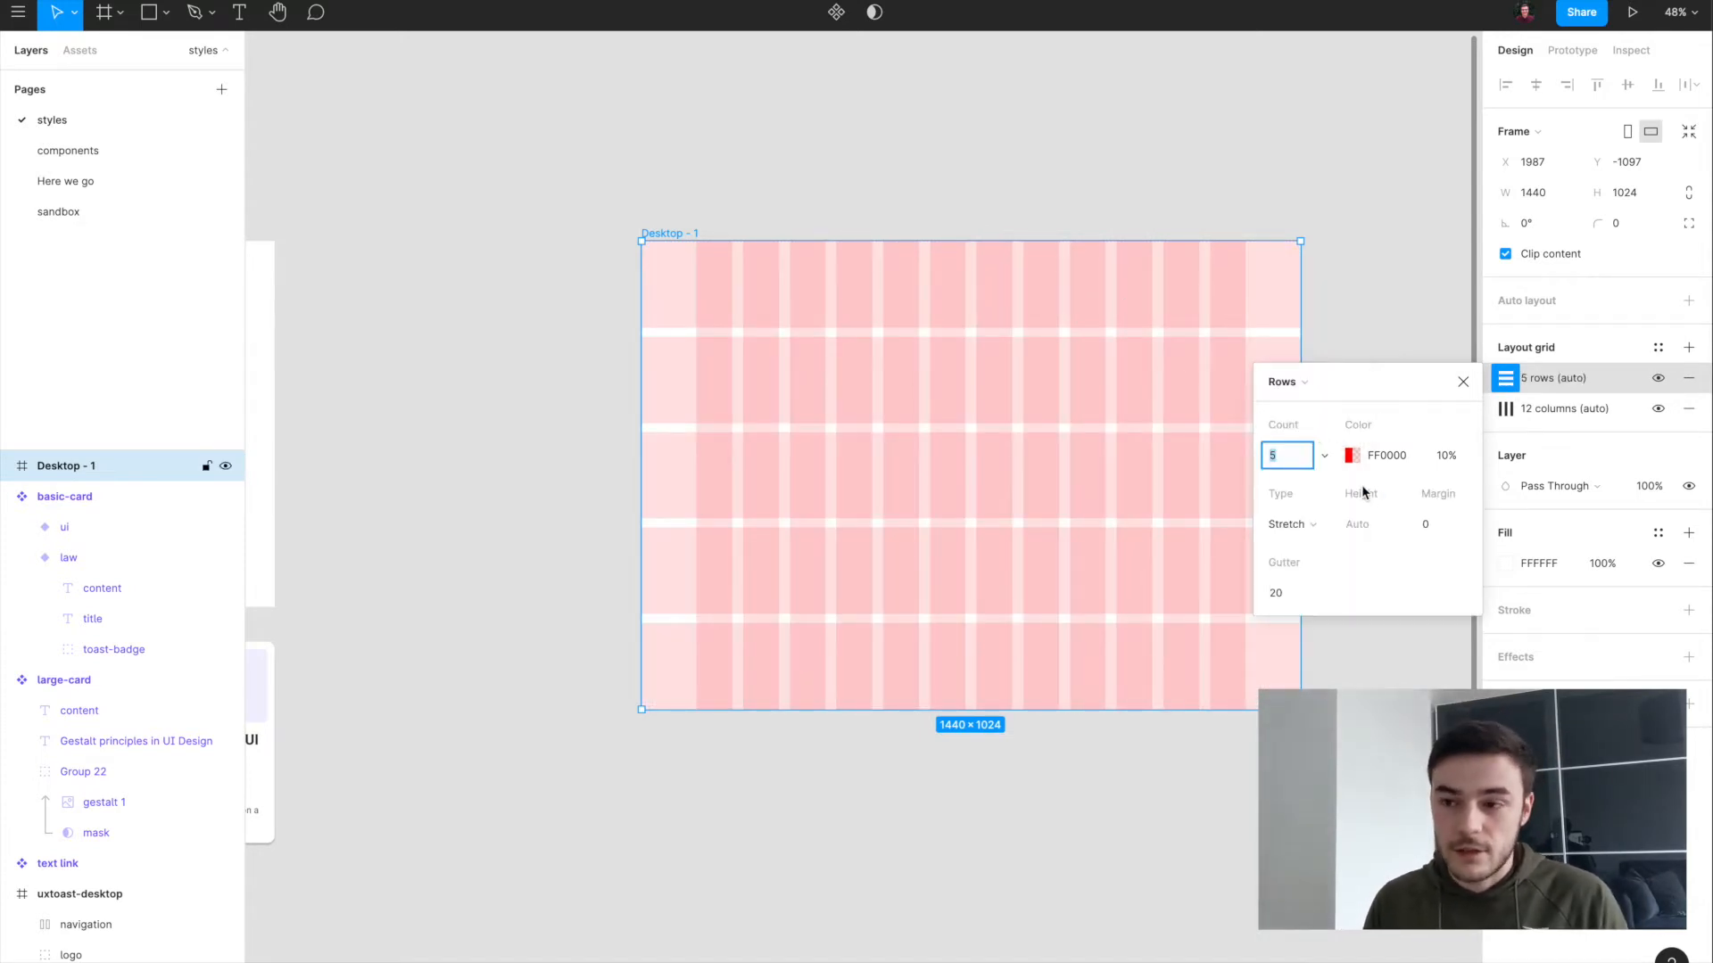
click(1324, 457)
click(1303, 324)
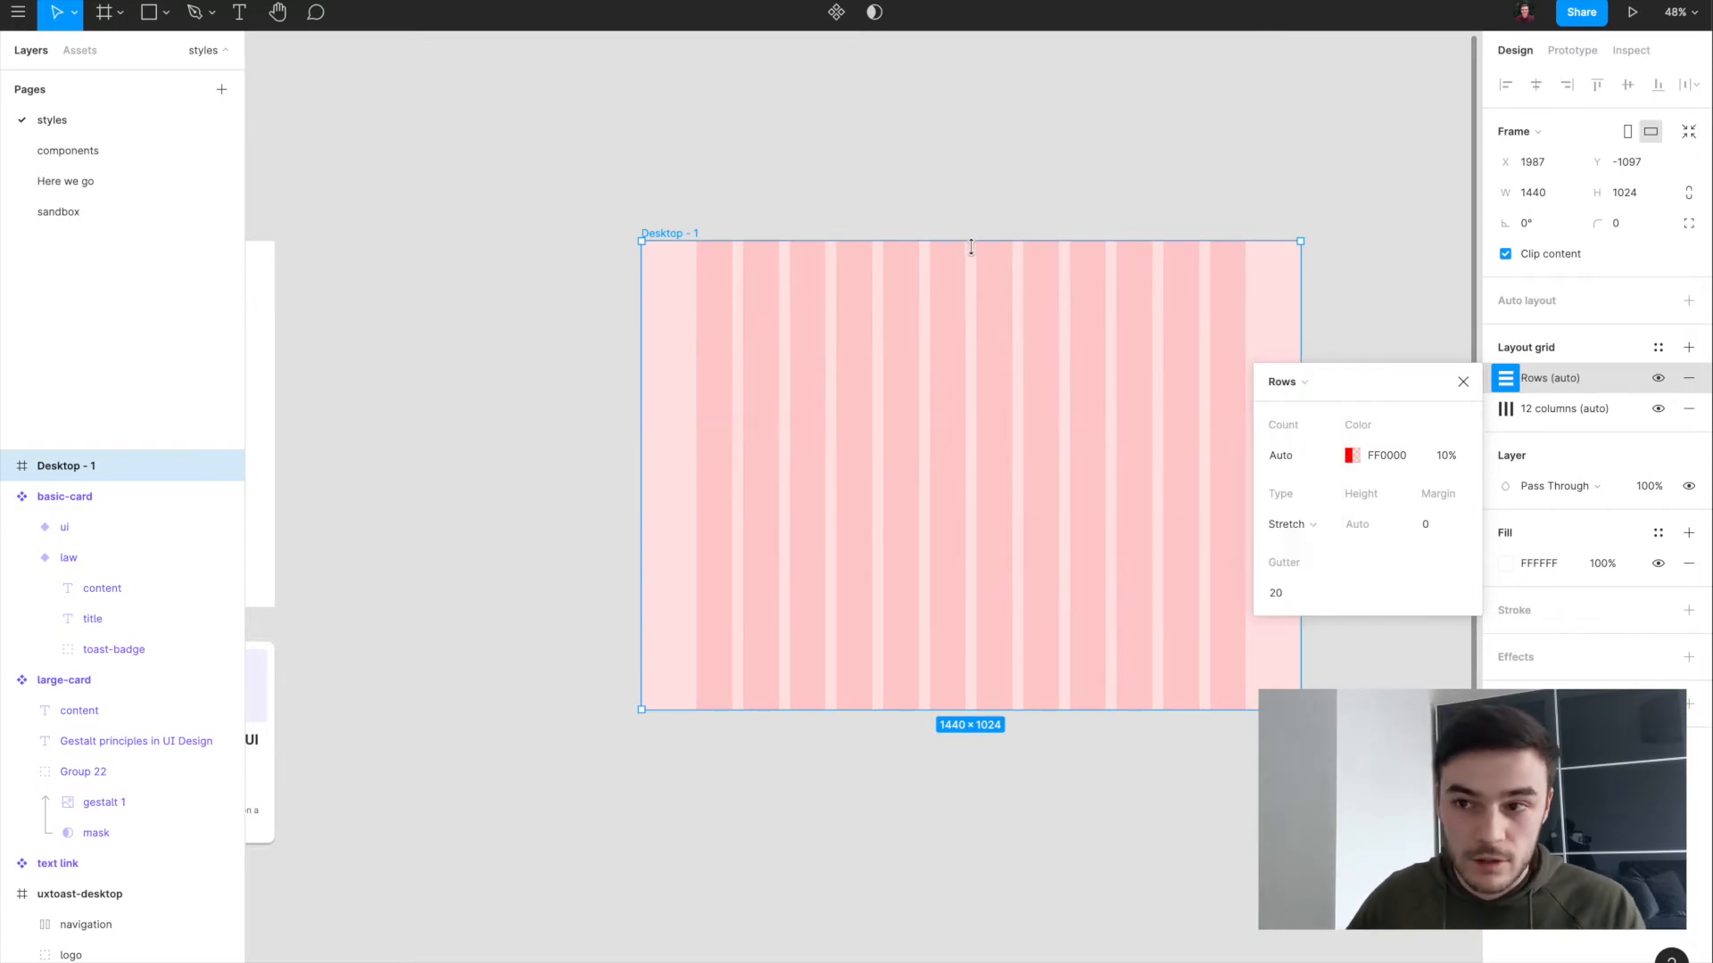
Step: Set the row grid's margin and gutter to 8 and its type to Top, with a row height of 8
click(1442, 533)
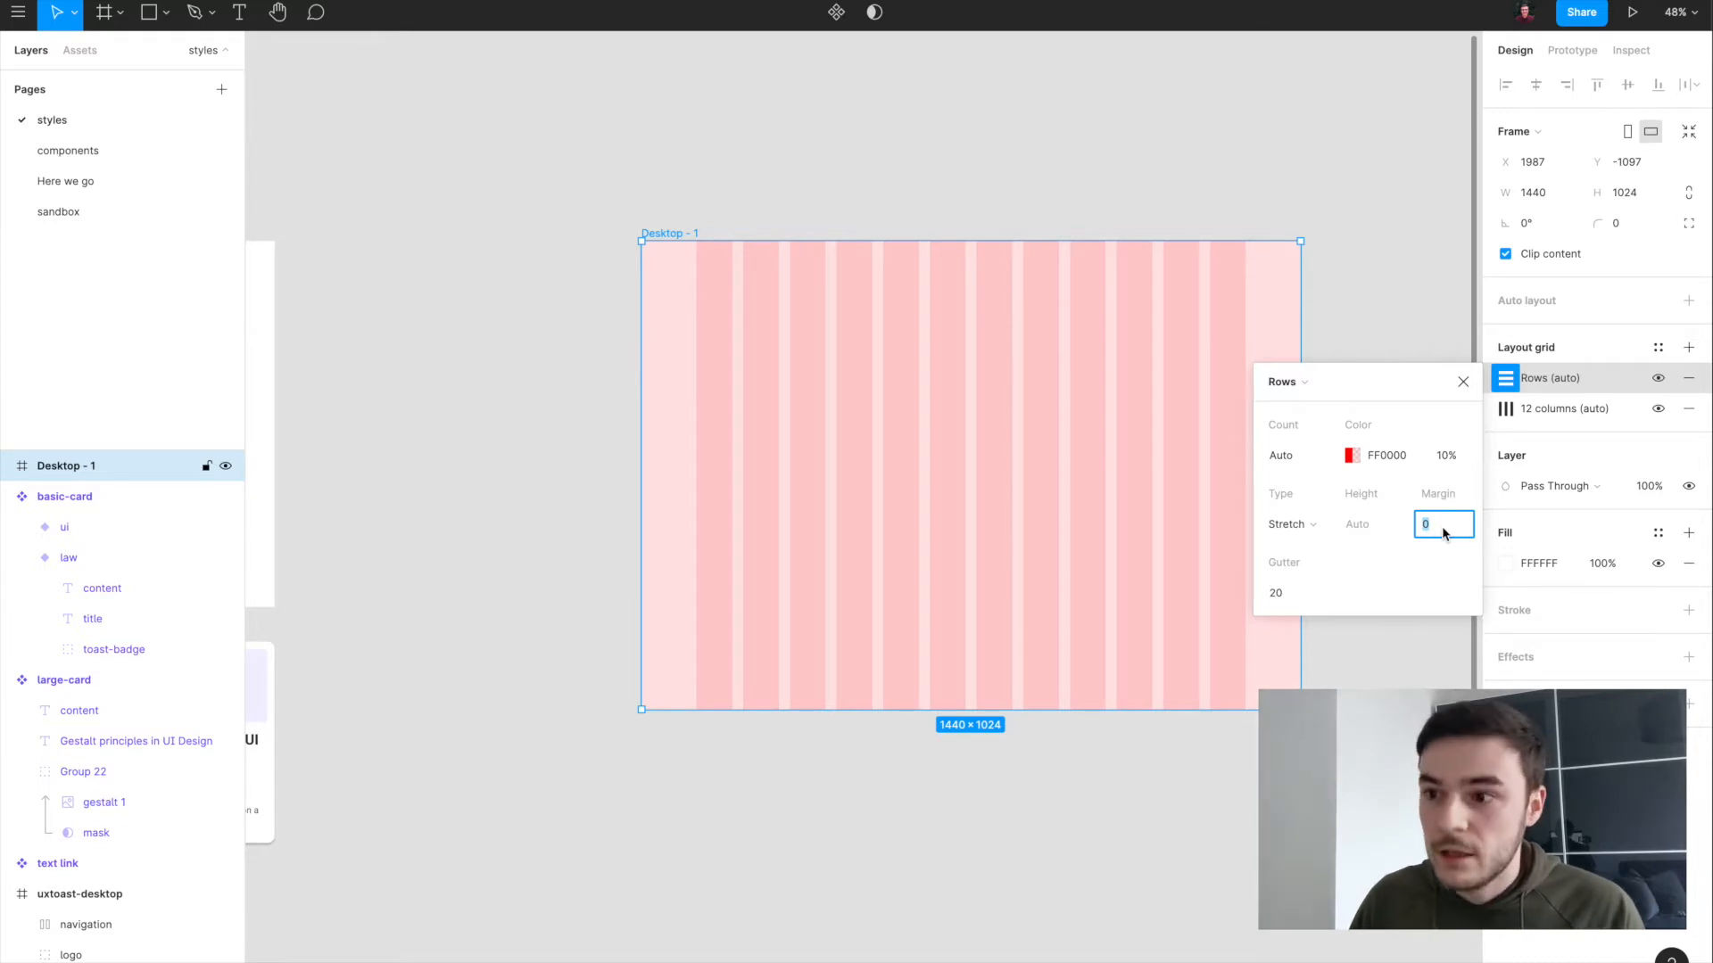
key(Return)
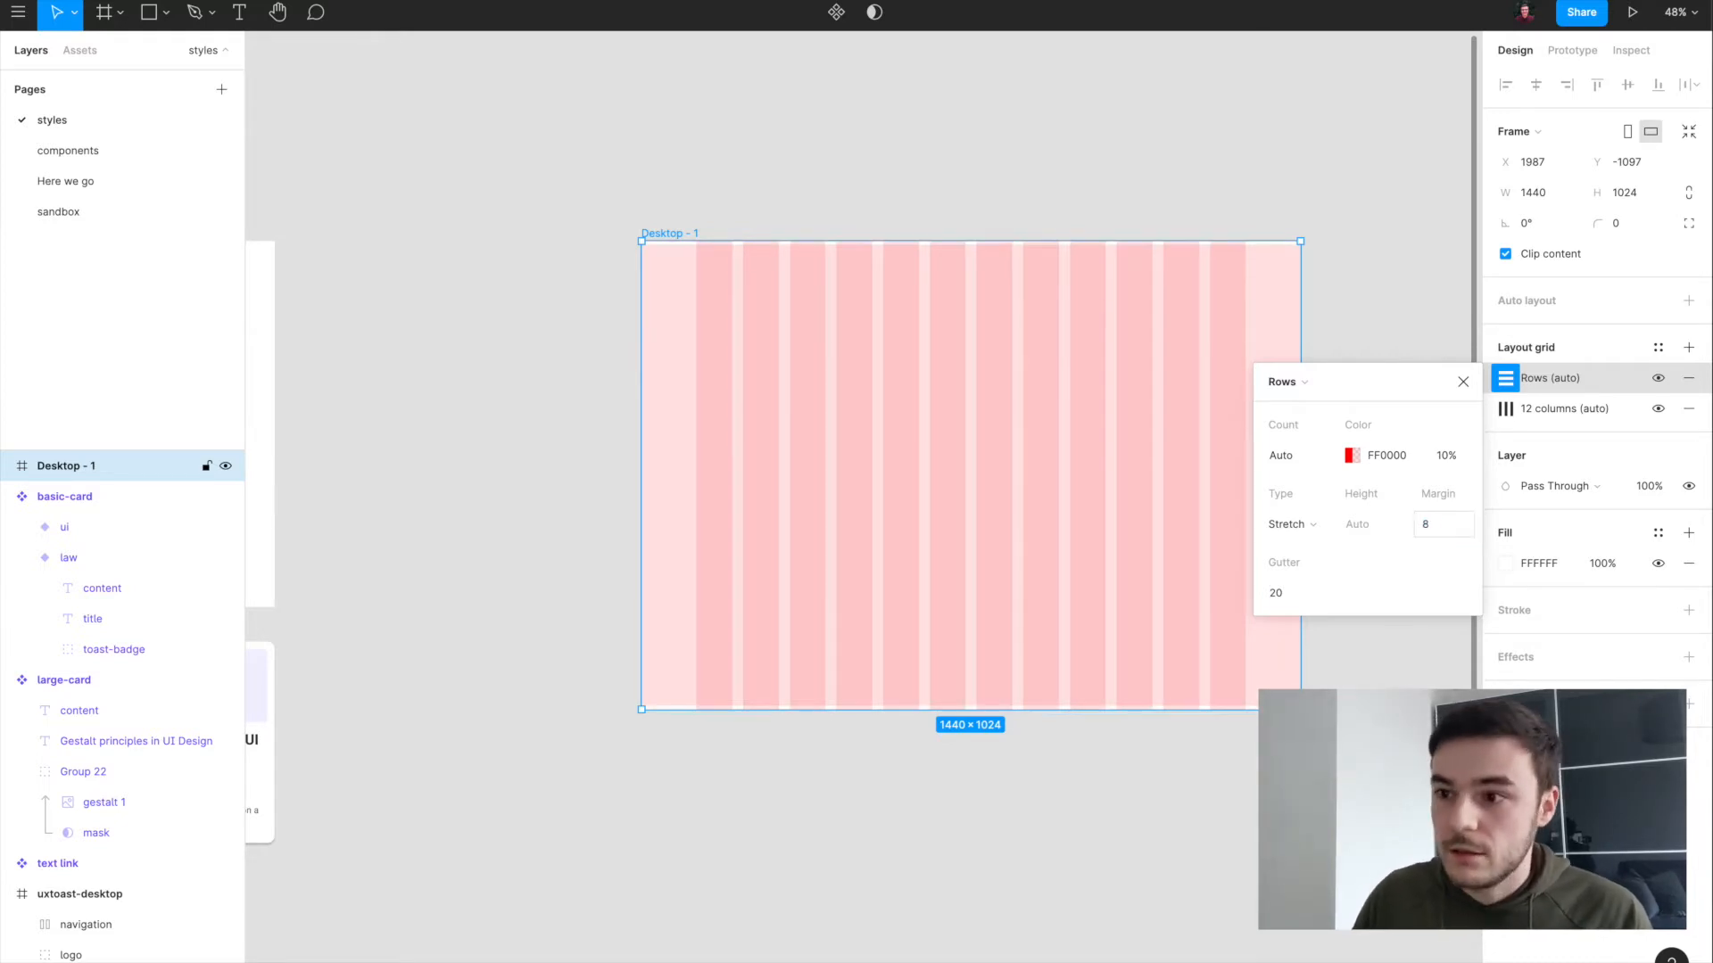
click(1281, 599)
key(Return)
click(1303, 524)
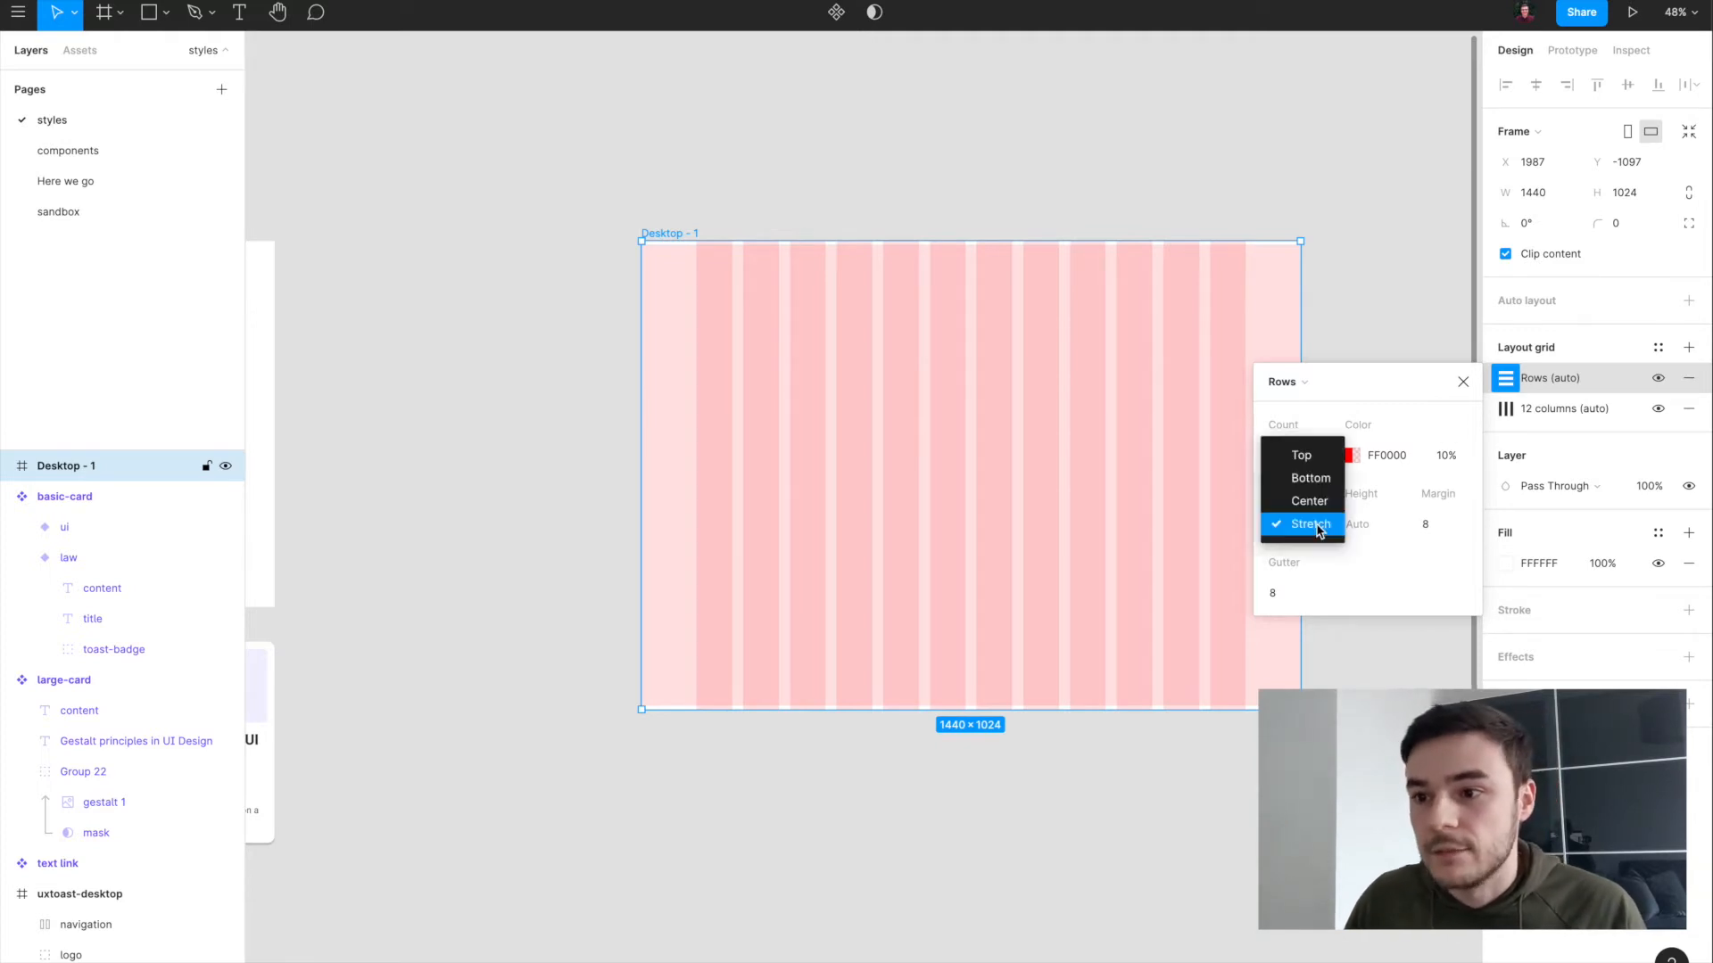
click(1318, 457)
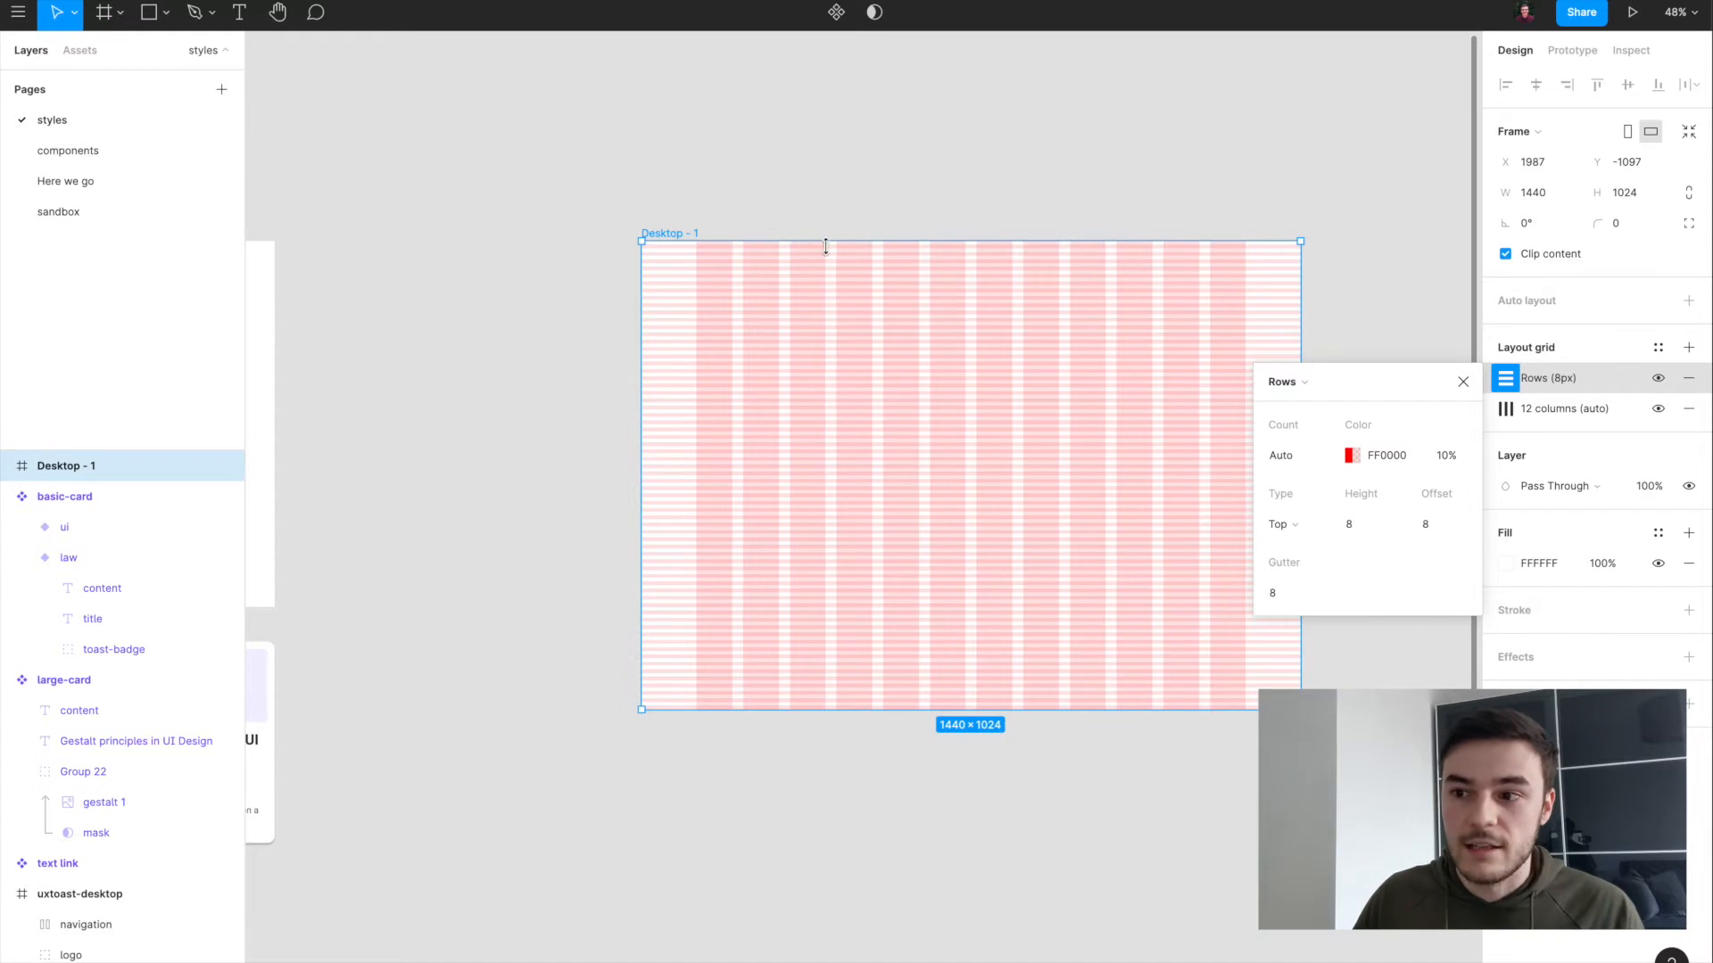
scroll(825, 246, up, 5)
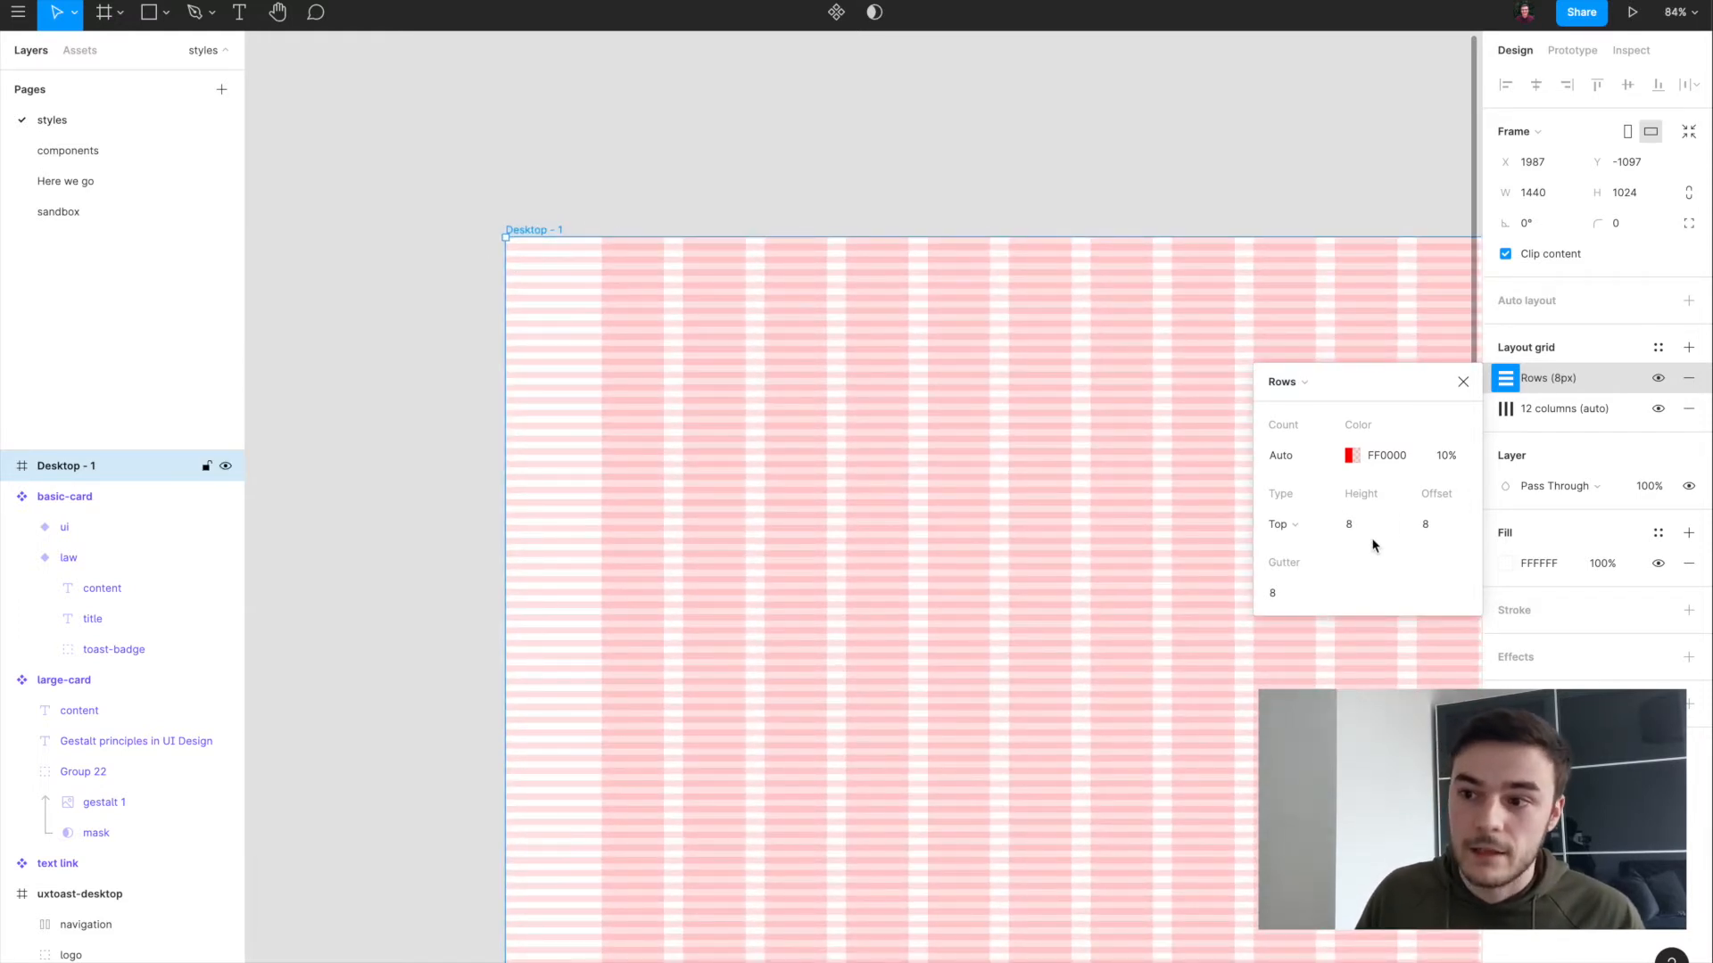
scroll(566, 239, up, 5)
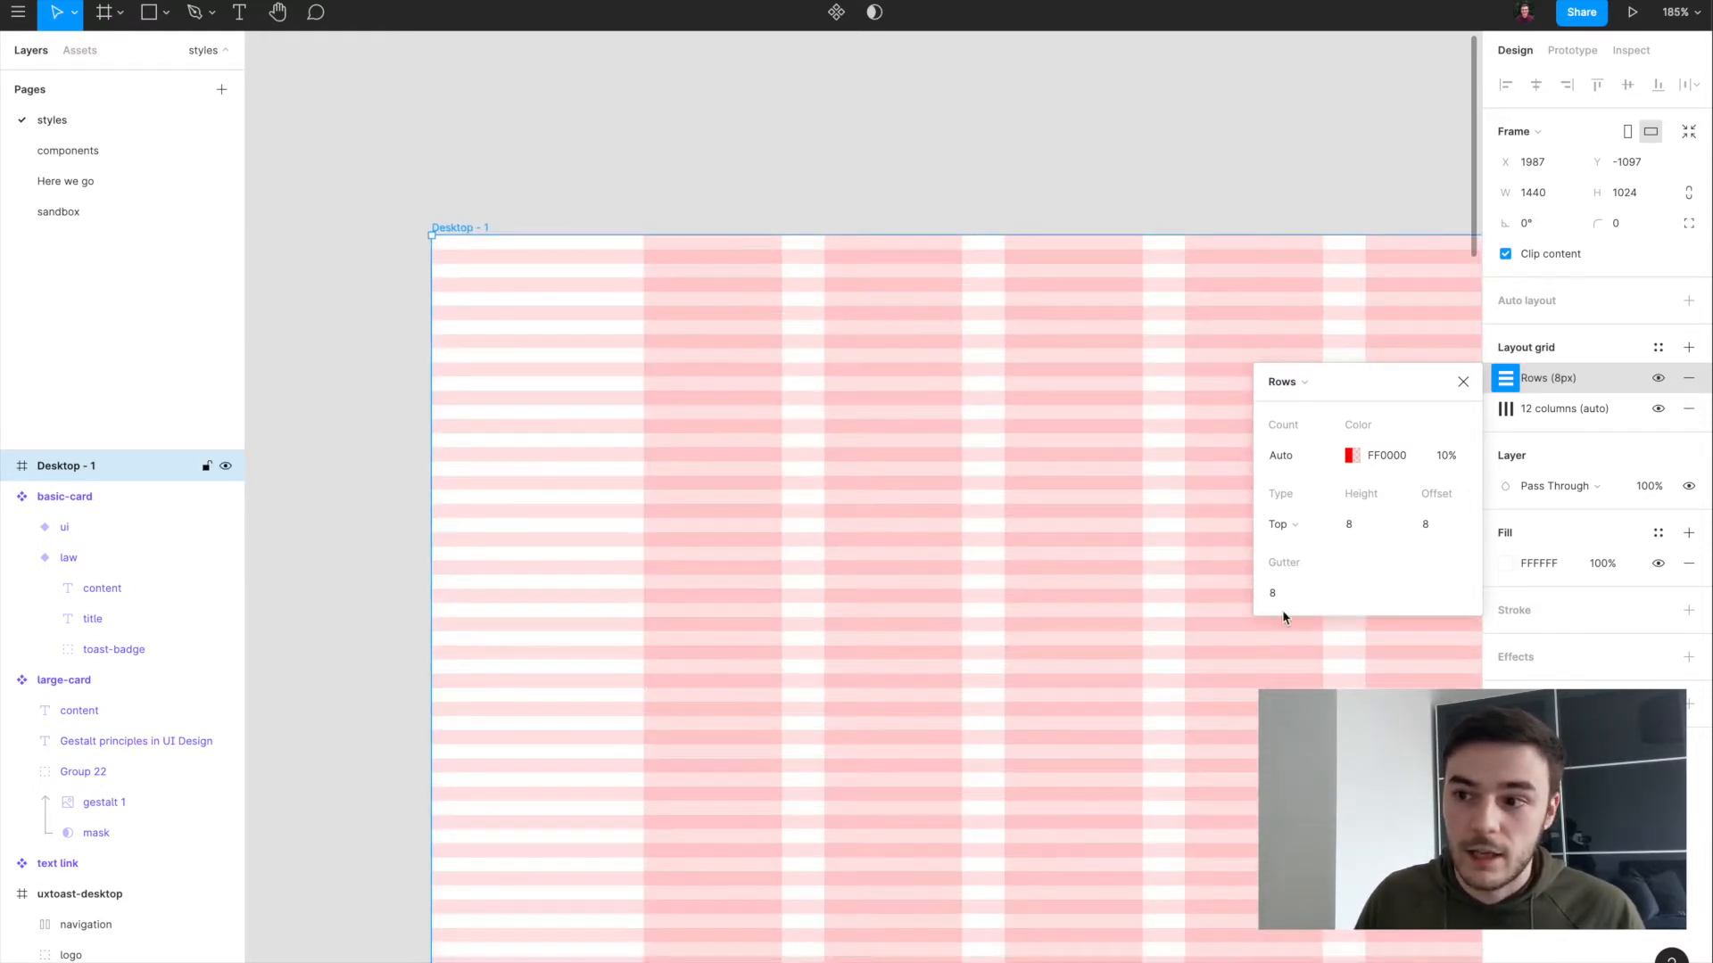
scroll(812, 340, down, 3)
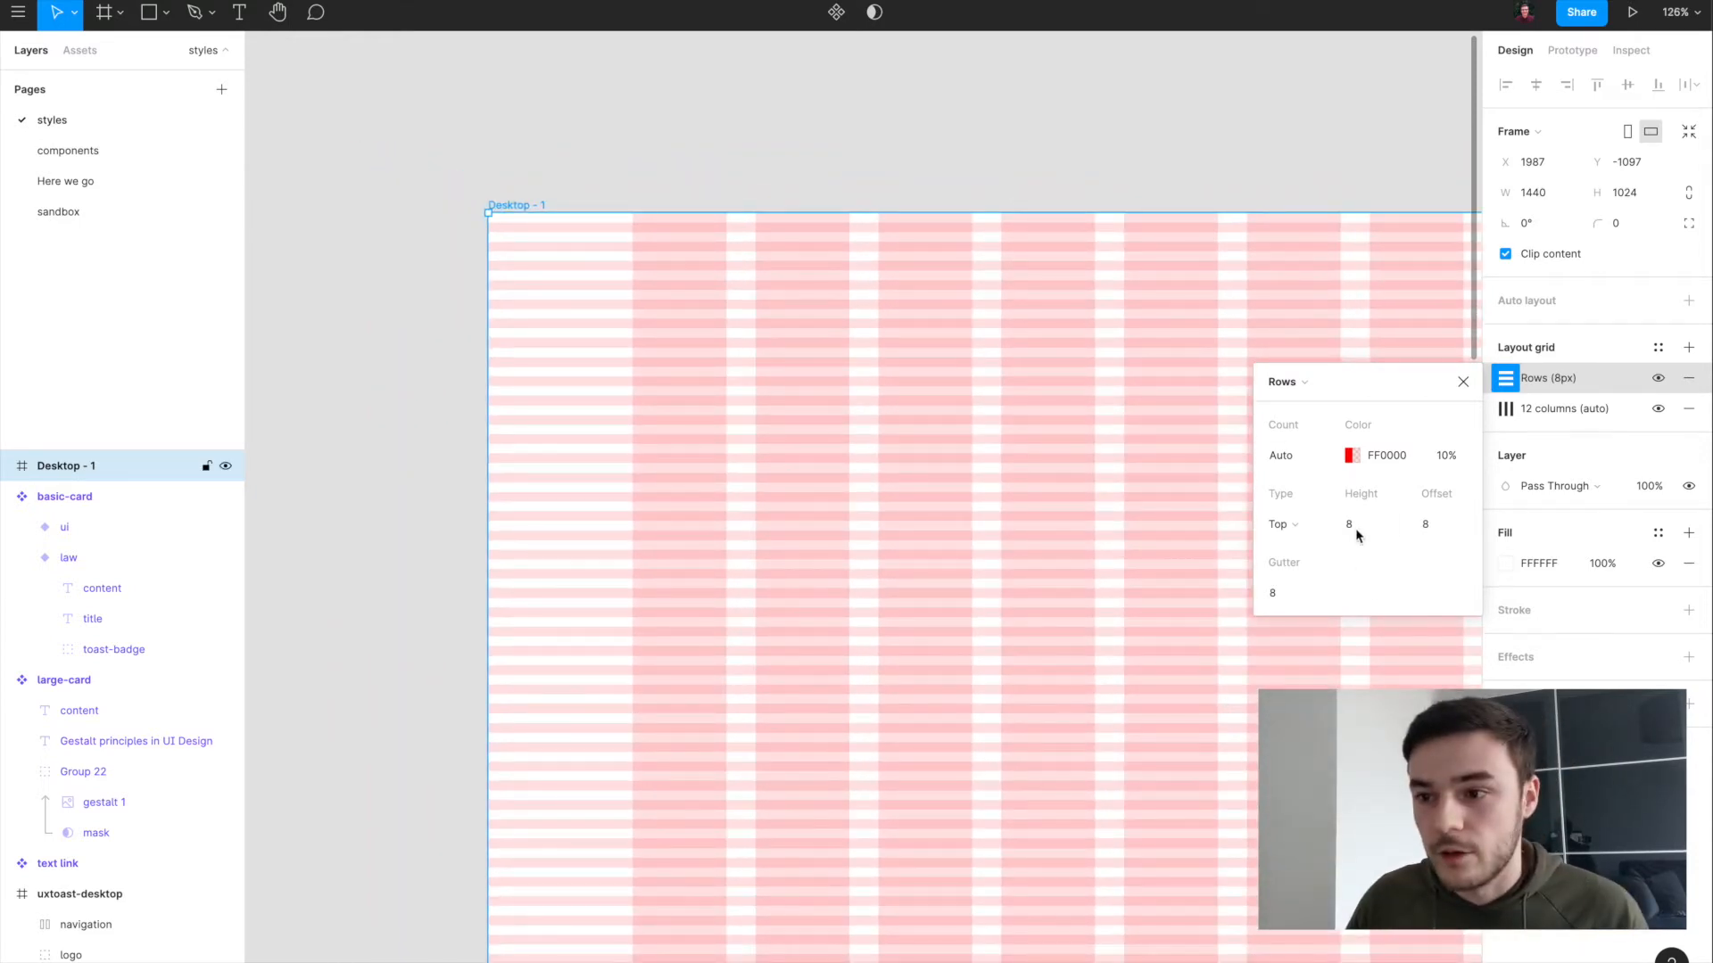
scroll(803, 362, down, 2)
click(873, 153)
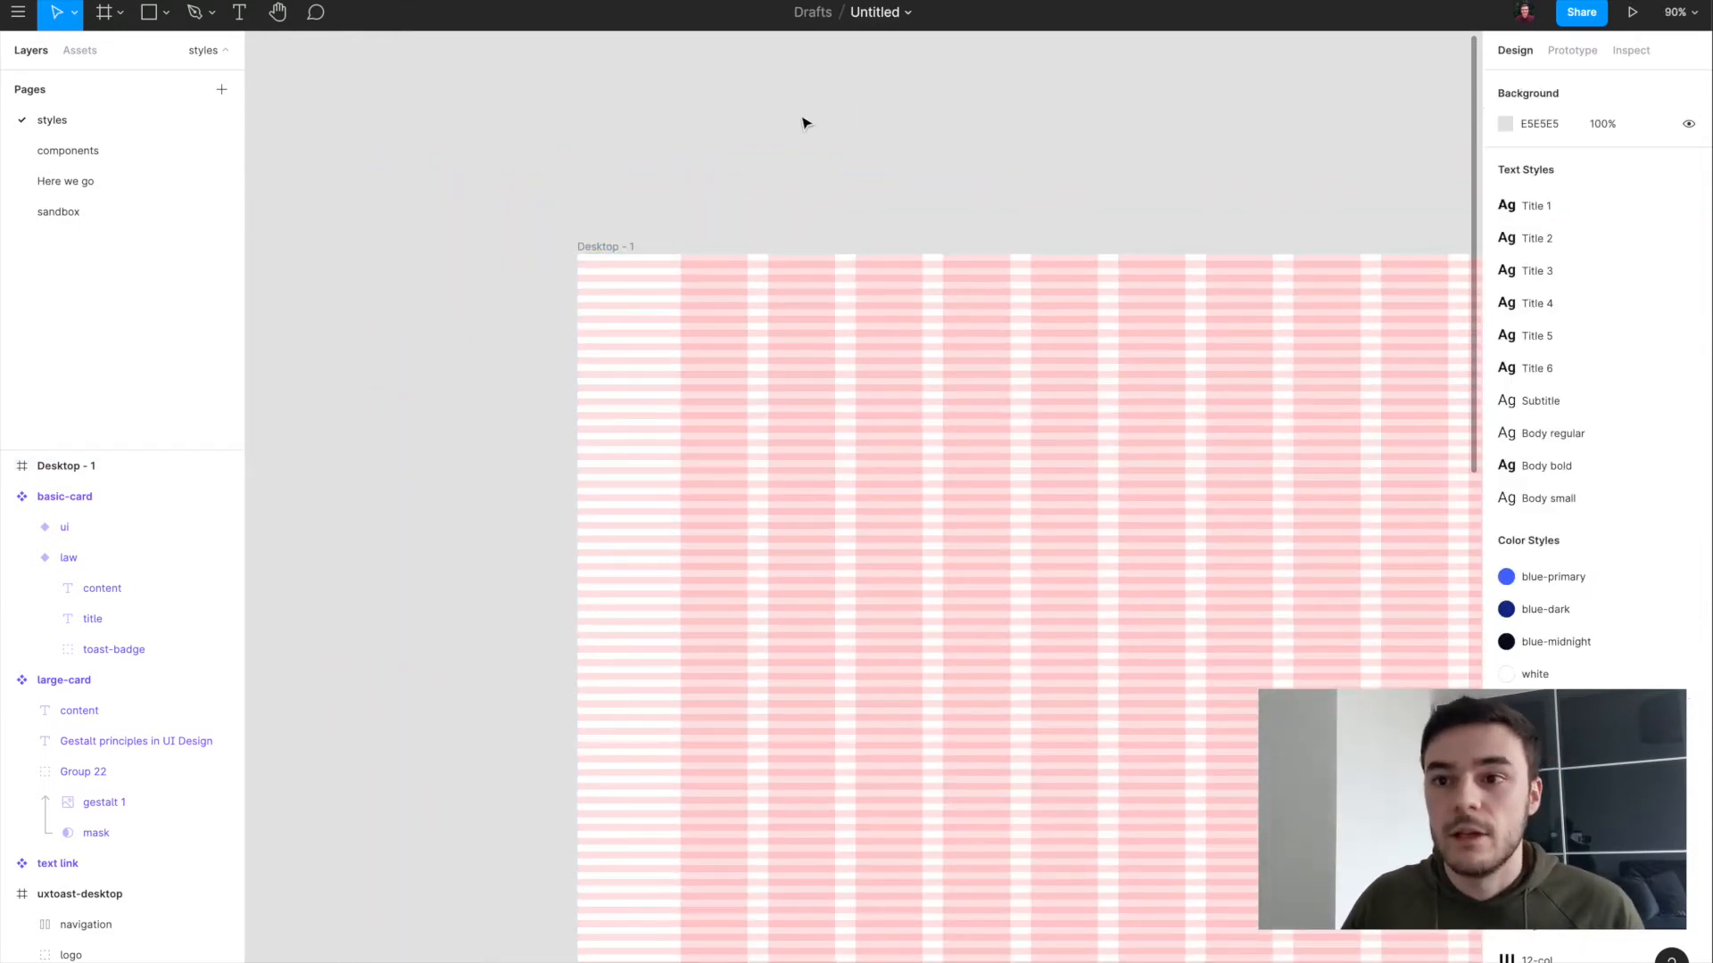
Step: Save the Desktop - 1 frame's combined row and column grids as a new grid style named test
click(614, 257)
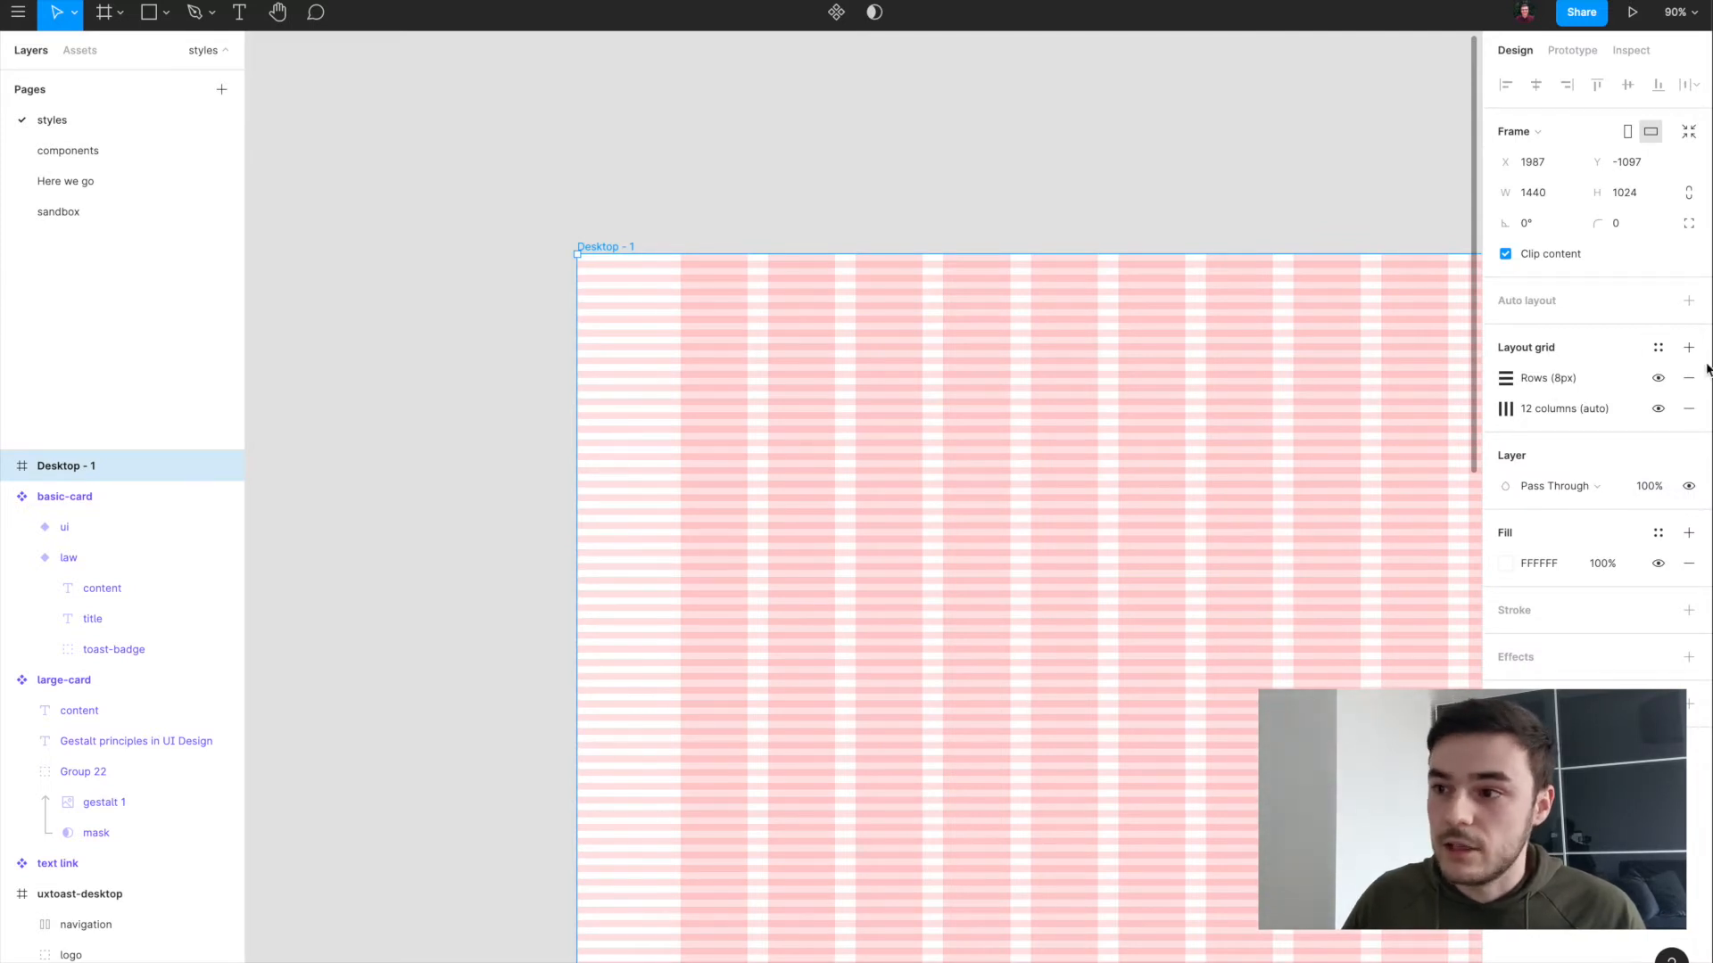
click(1660, 348)
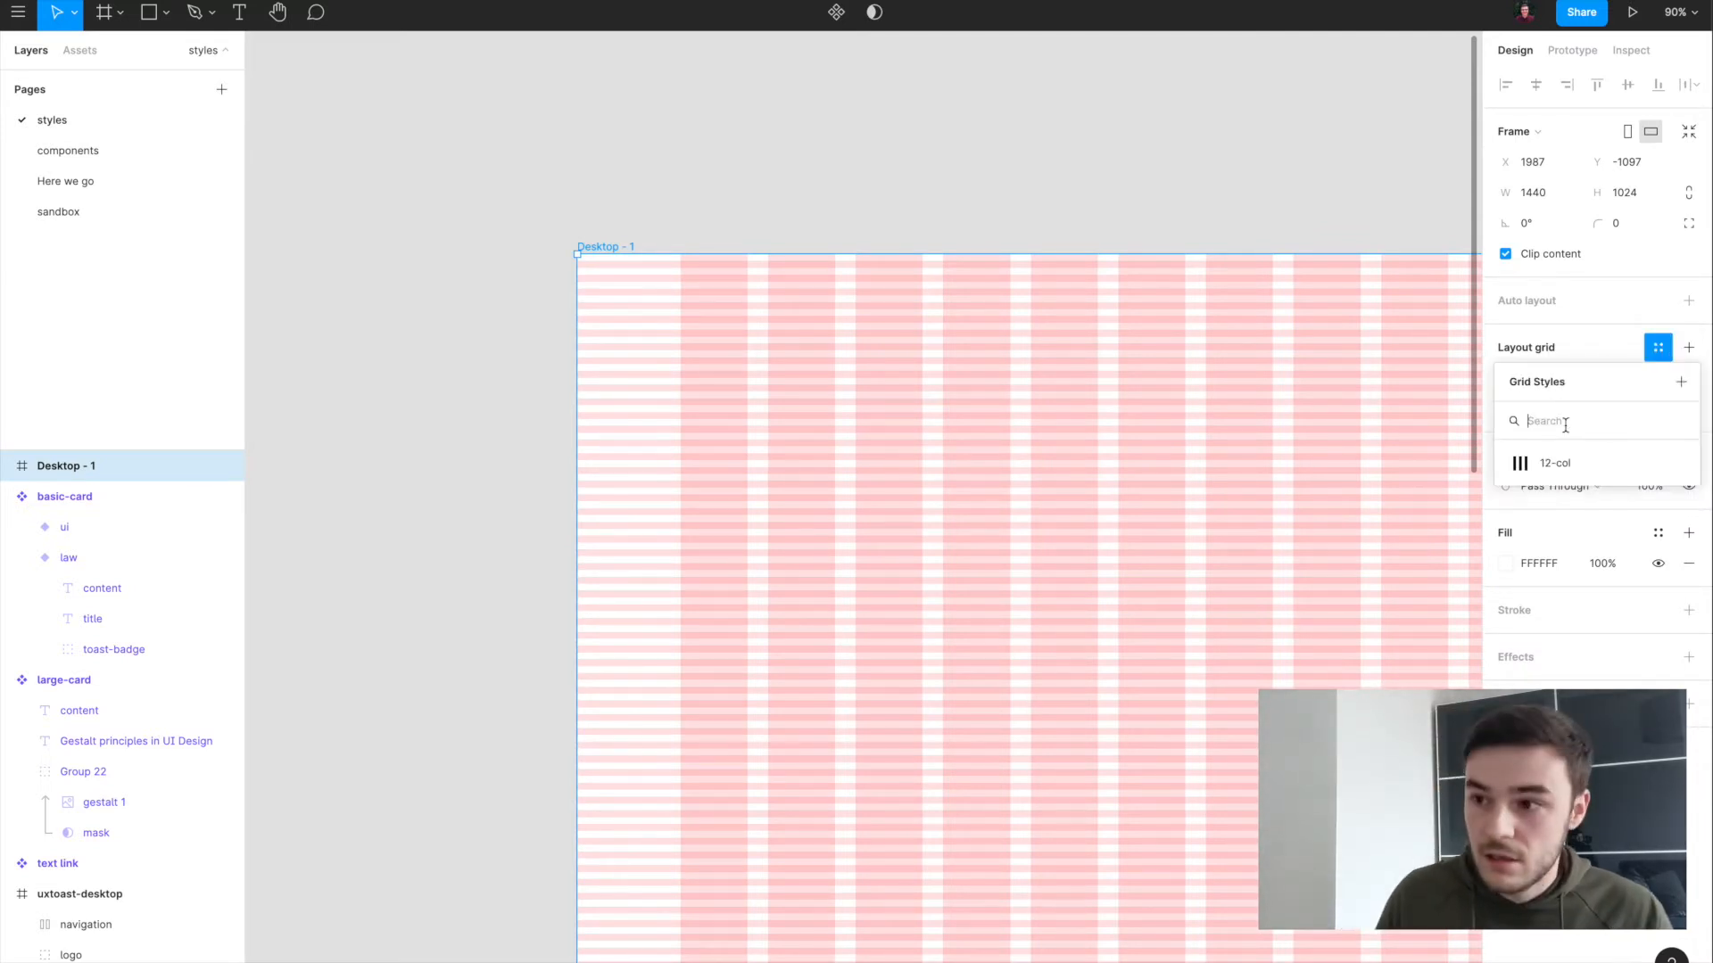
click(1681, 383)
text(test)
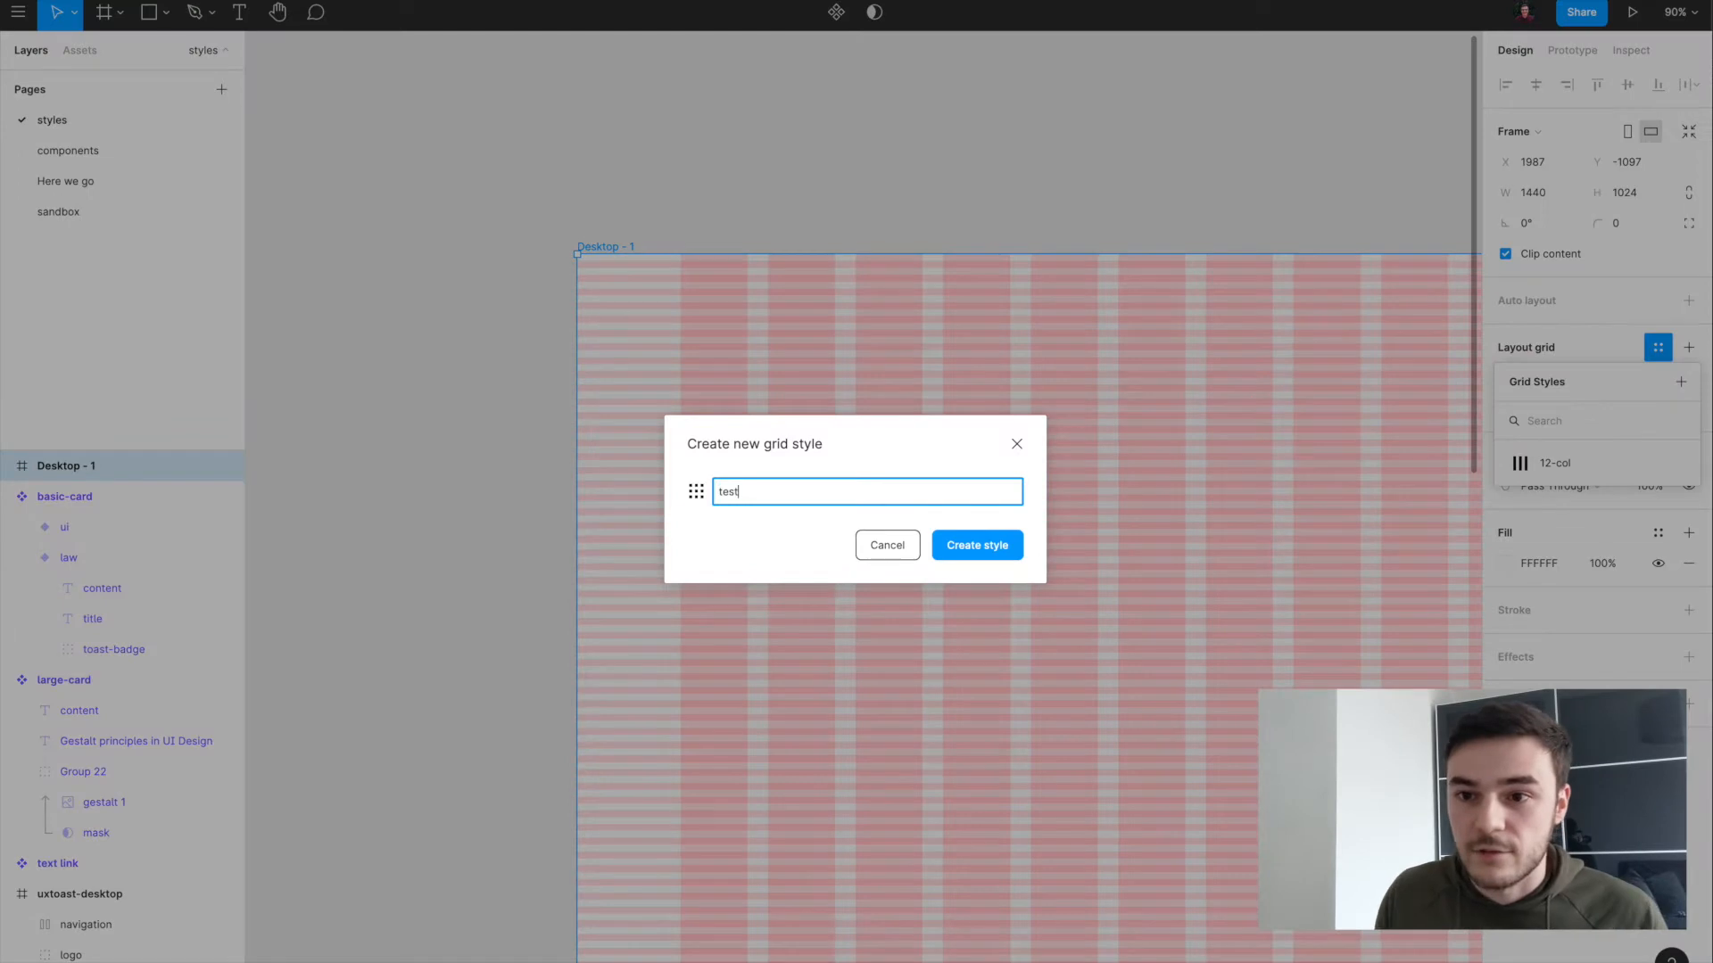
key(Return)
scroll(636, 205, down, 1)
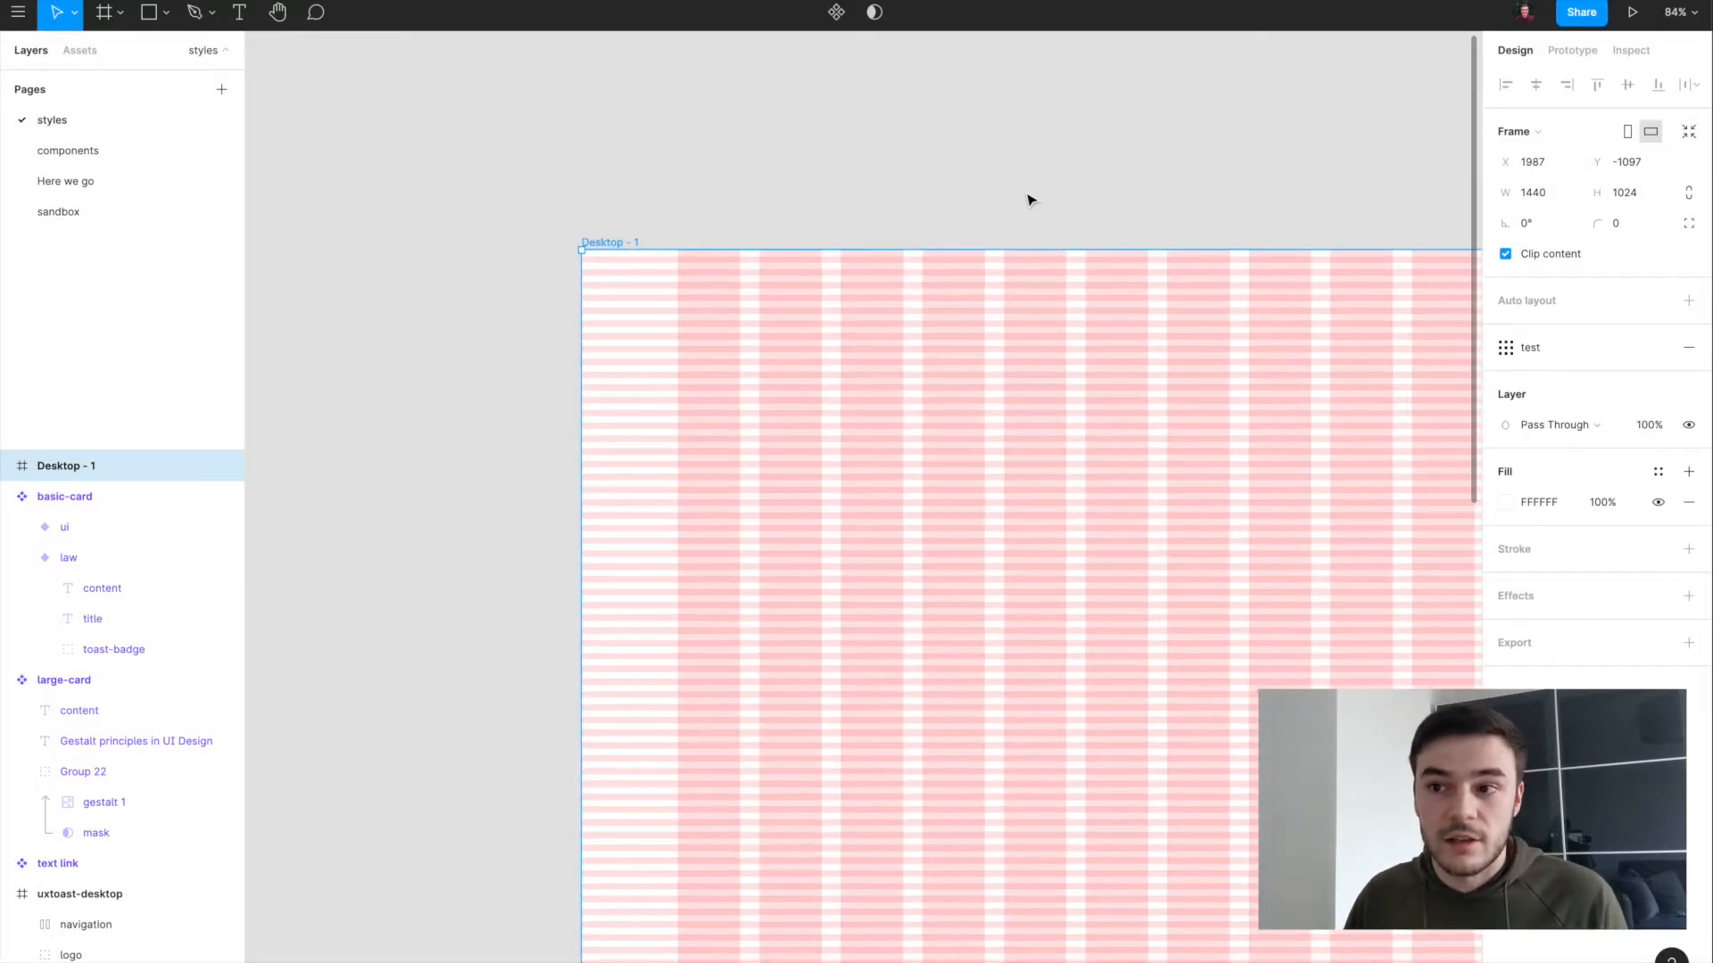
Step: Replace the grid style on the uxtoast-desktop frame with the test style
scroll(1017, 201, right, 3)
scroll(1030, 200, down, 2)
scroll(1031, 200, left, 5)
scroll(1030, 200, right, 4)
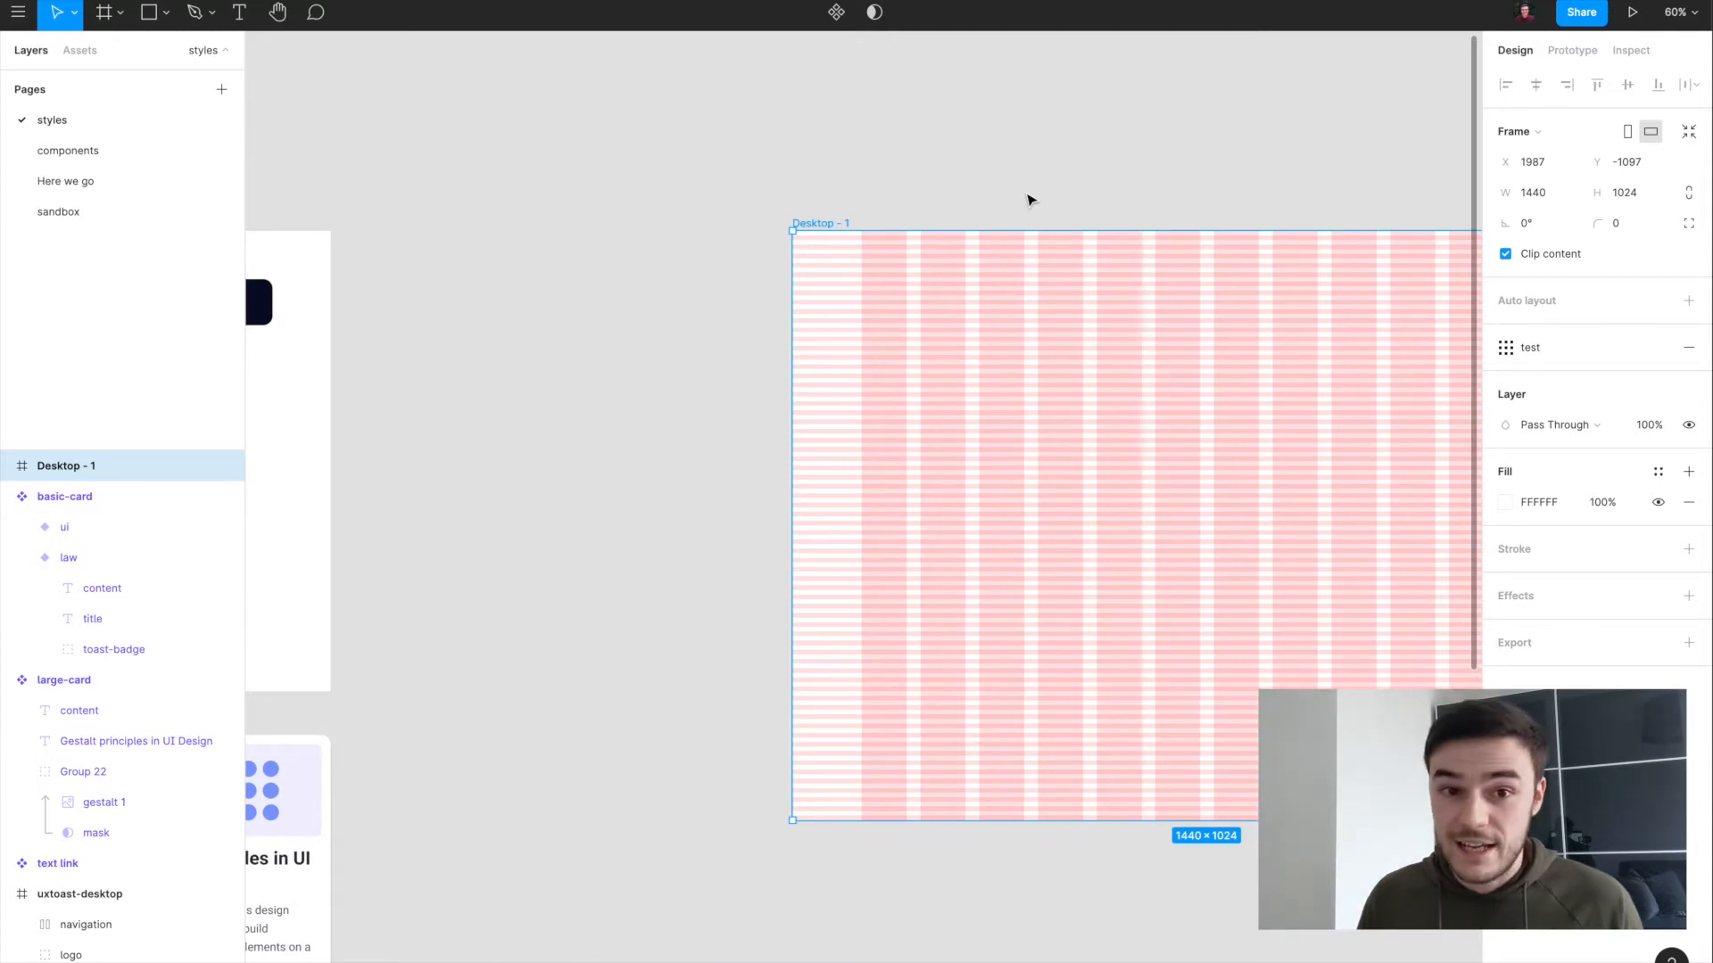
scroll(1030, 200, right, 2)
scroll(1030, 200, down, 1)
scroll(1030, 200, left, 10)
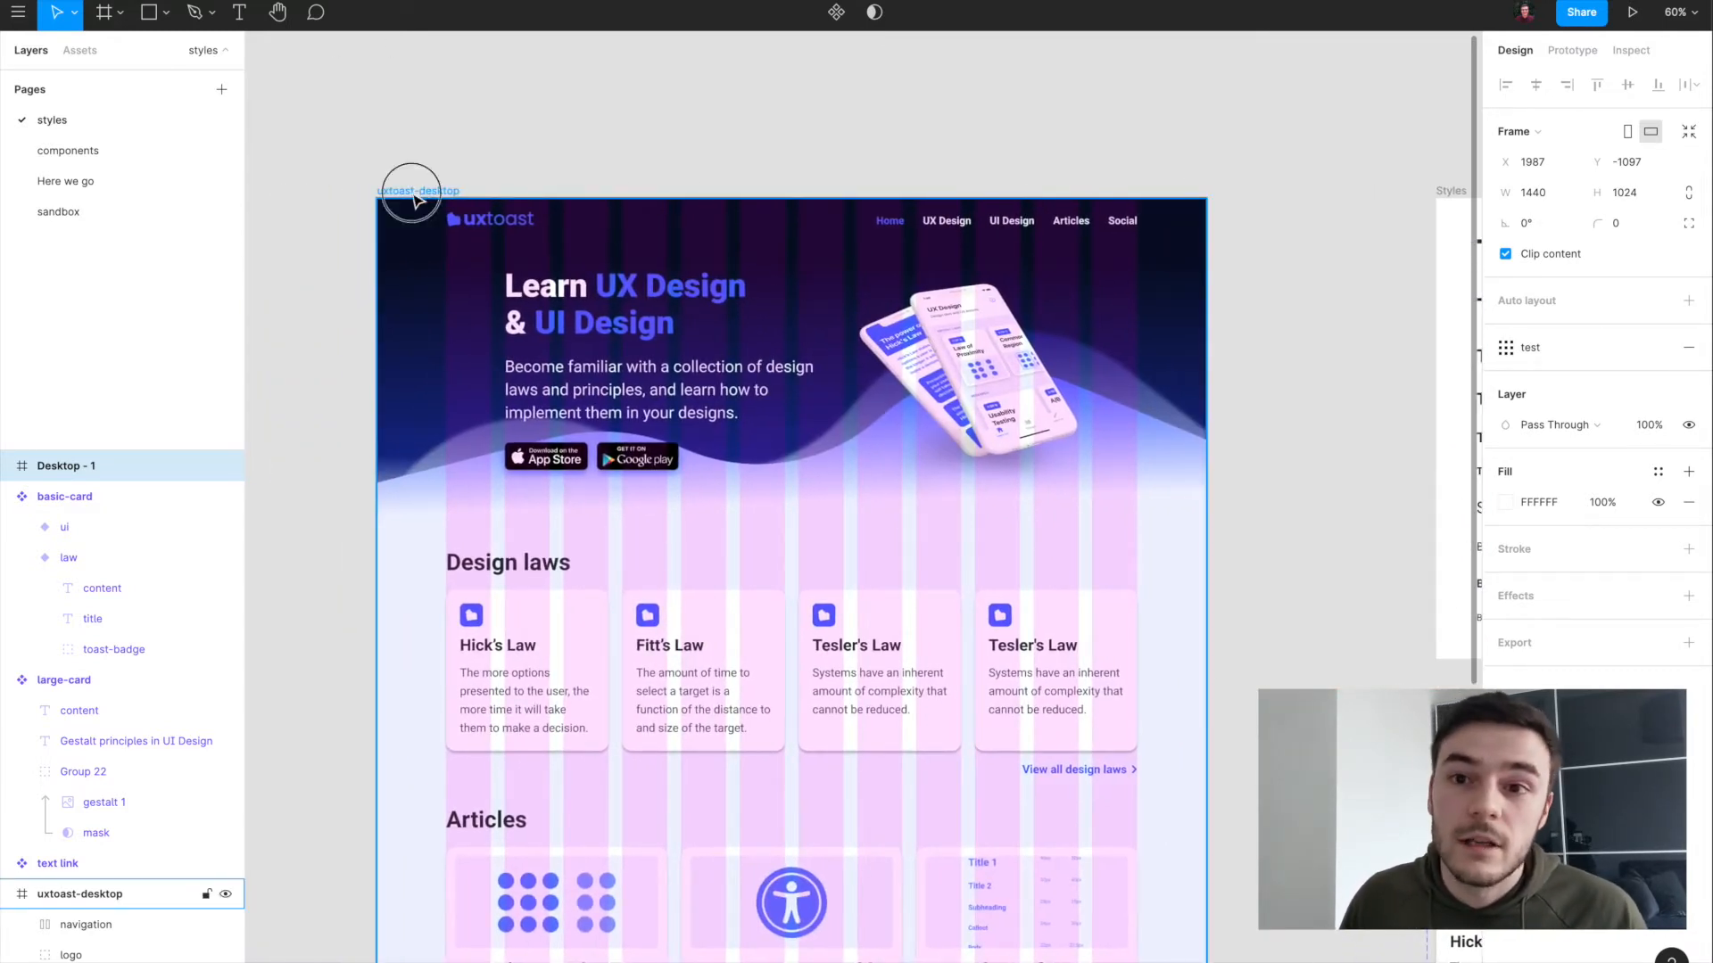
click(416, 200)
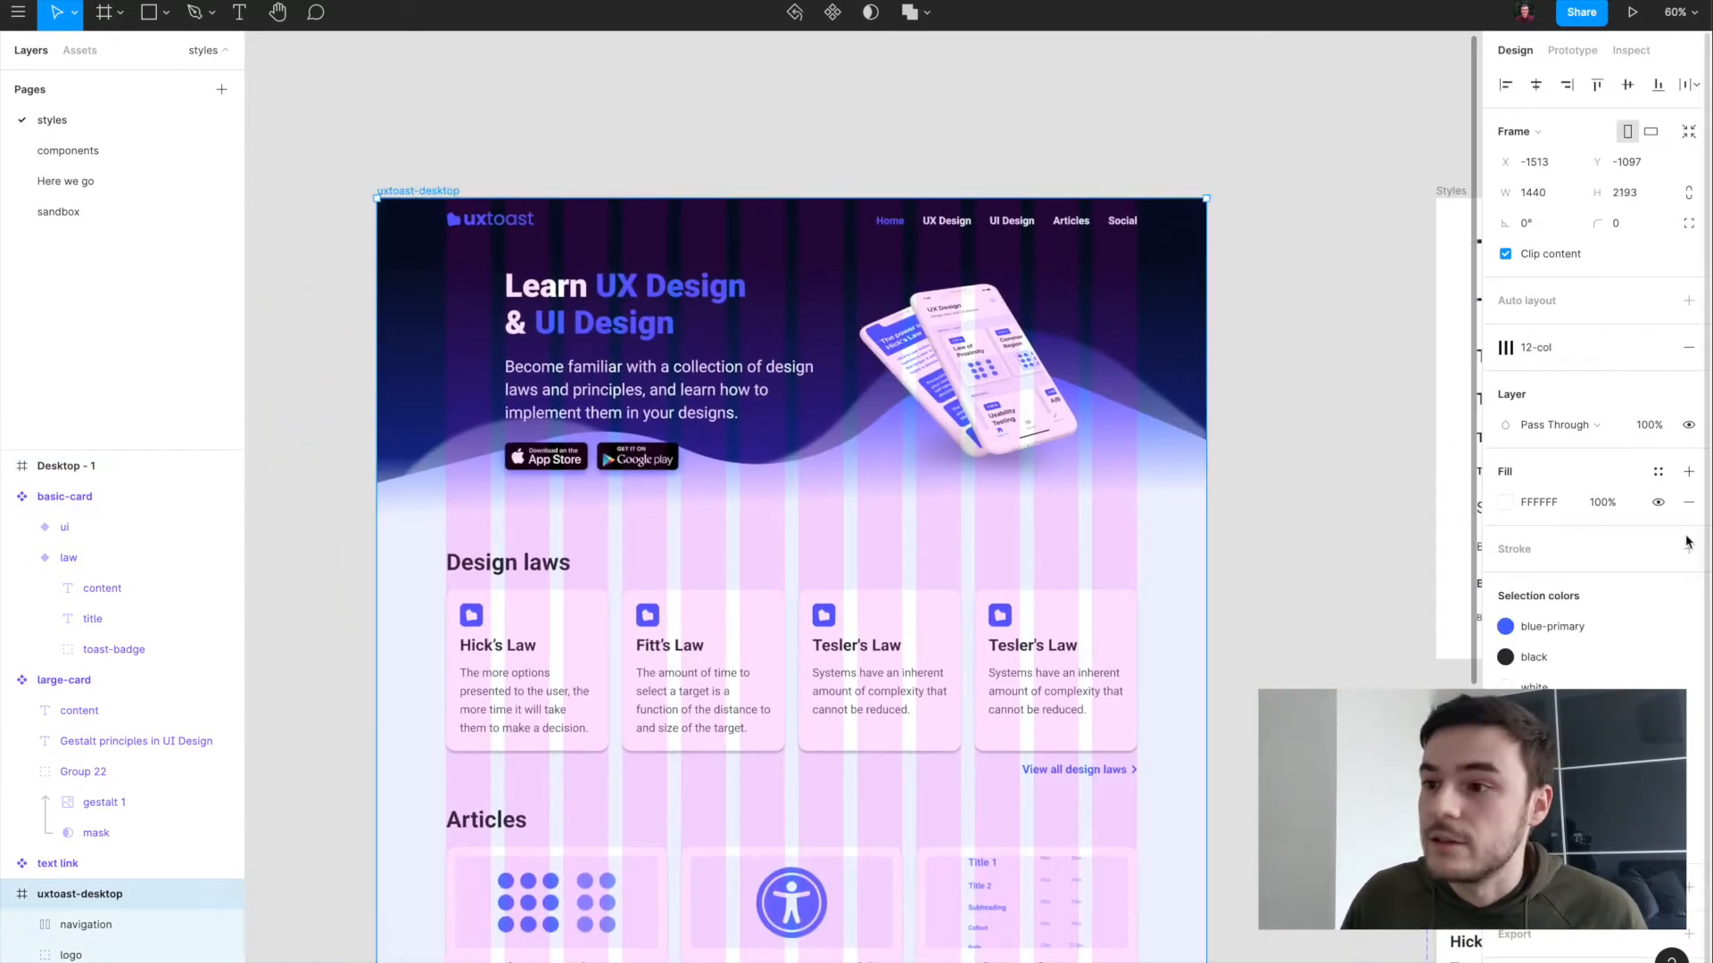
click(1539, 349)
click(1550, 479)
click(1549, 348)
click(1550, 493)
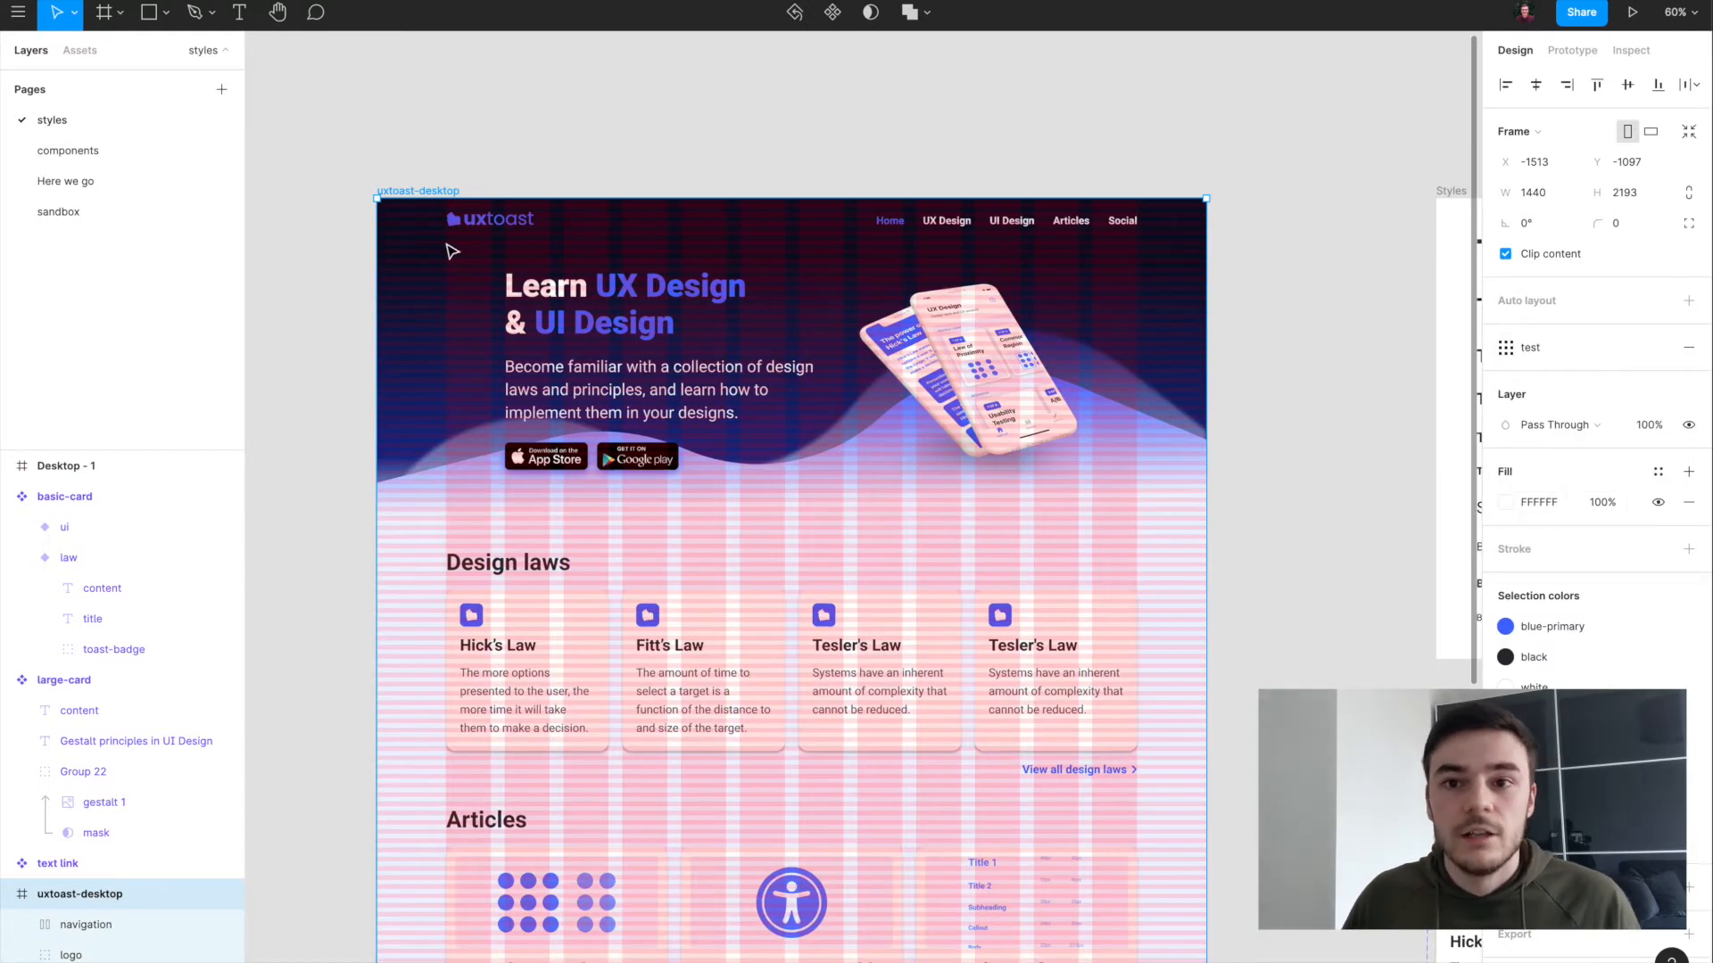
Step: Examine how the hero title and copy line up with the row grid, and check the title's text style sizes
scroll(444, 246, up, 10)
scroll(704, 424, down, 5)
scroll(704, 425, down, 3)
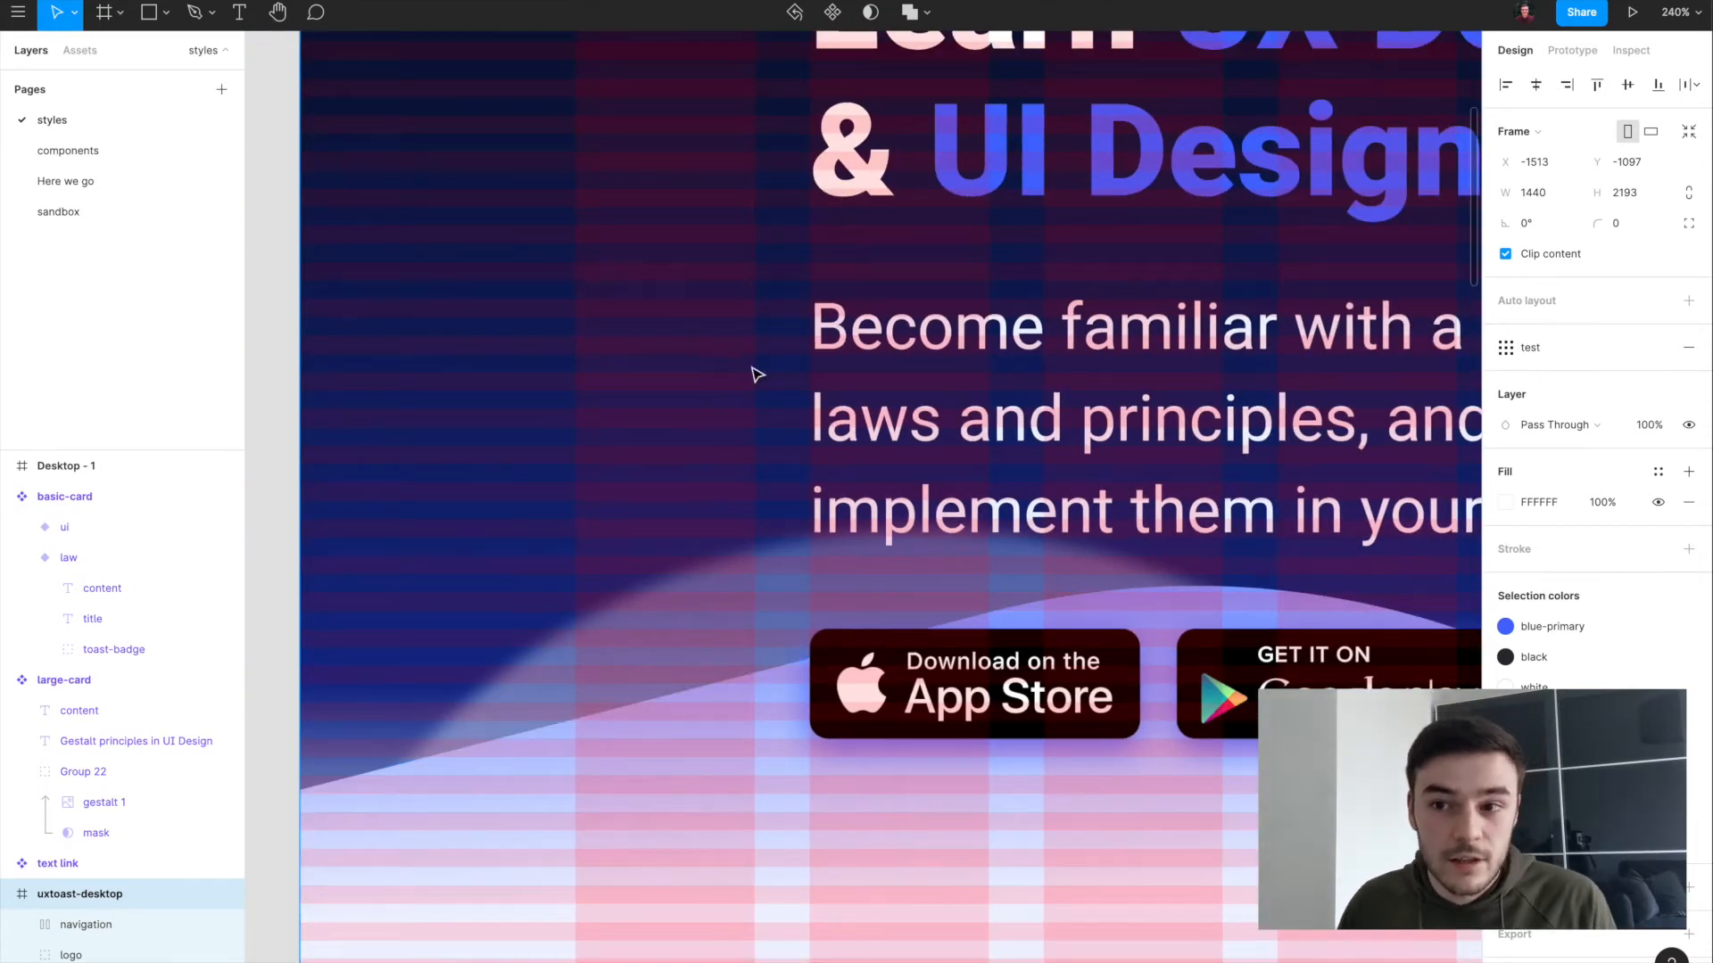
scroll(757, 488, down, 3)
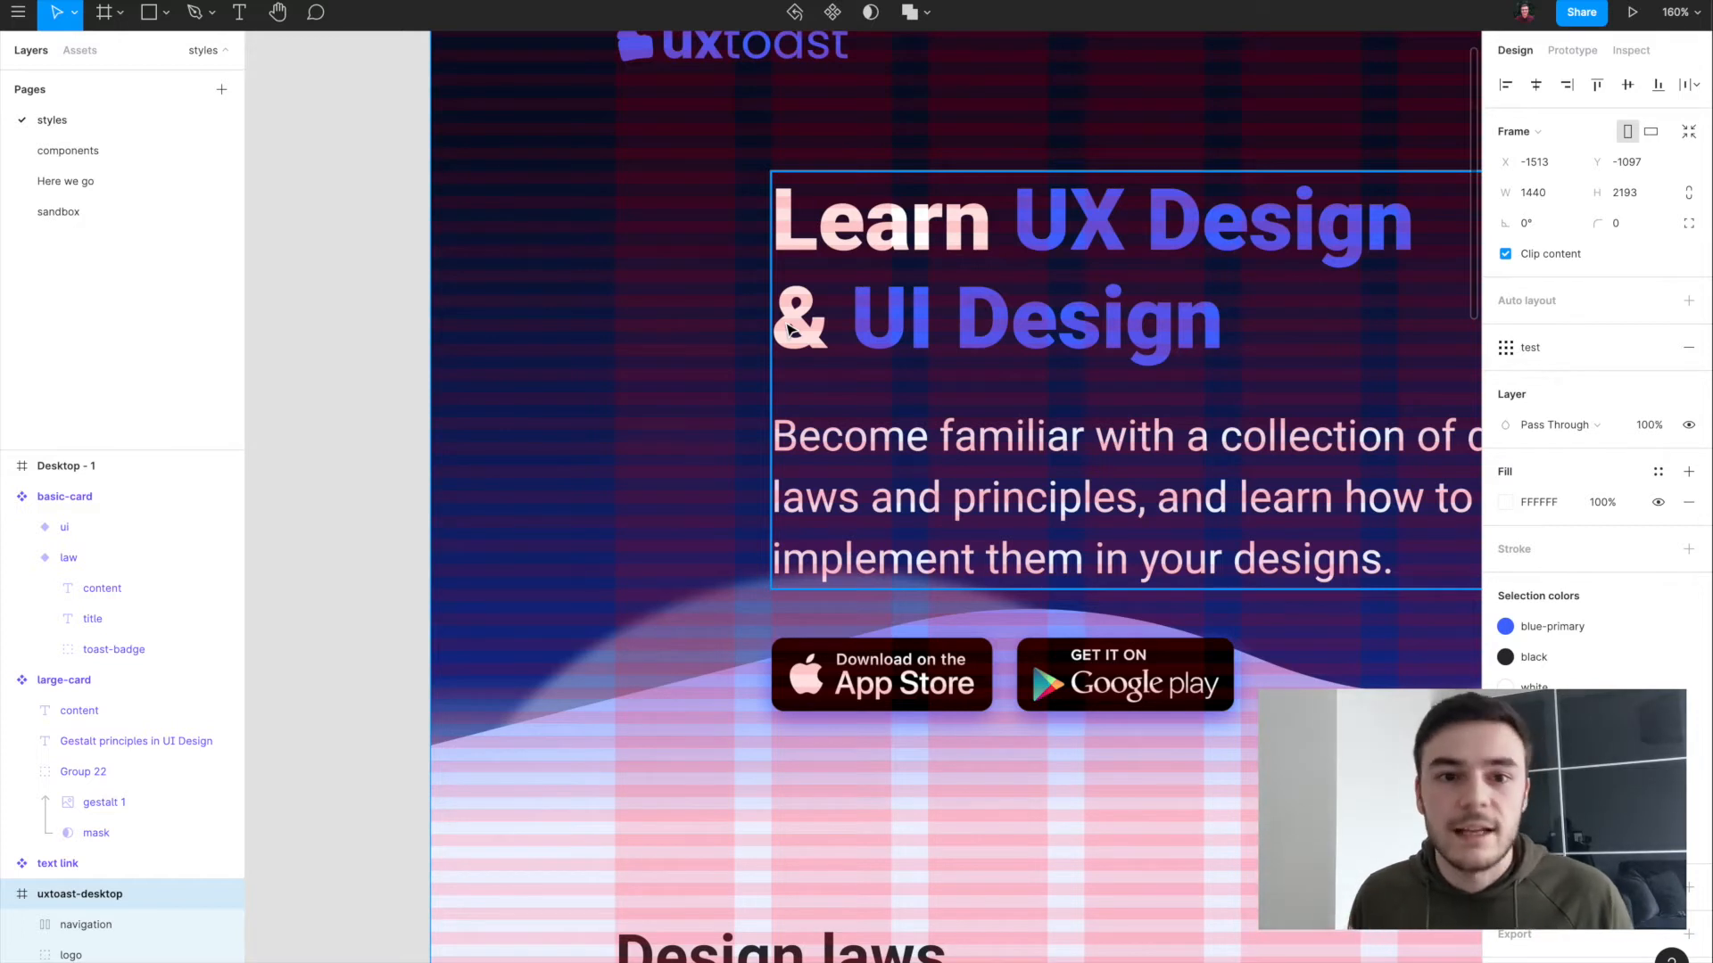
scroll(791, 221, up, 1)
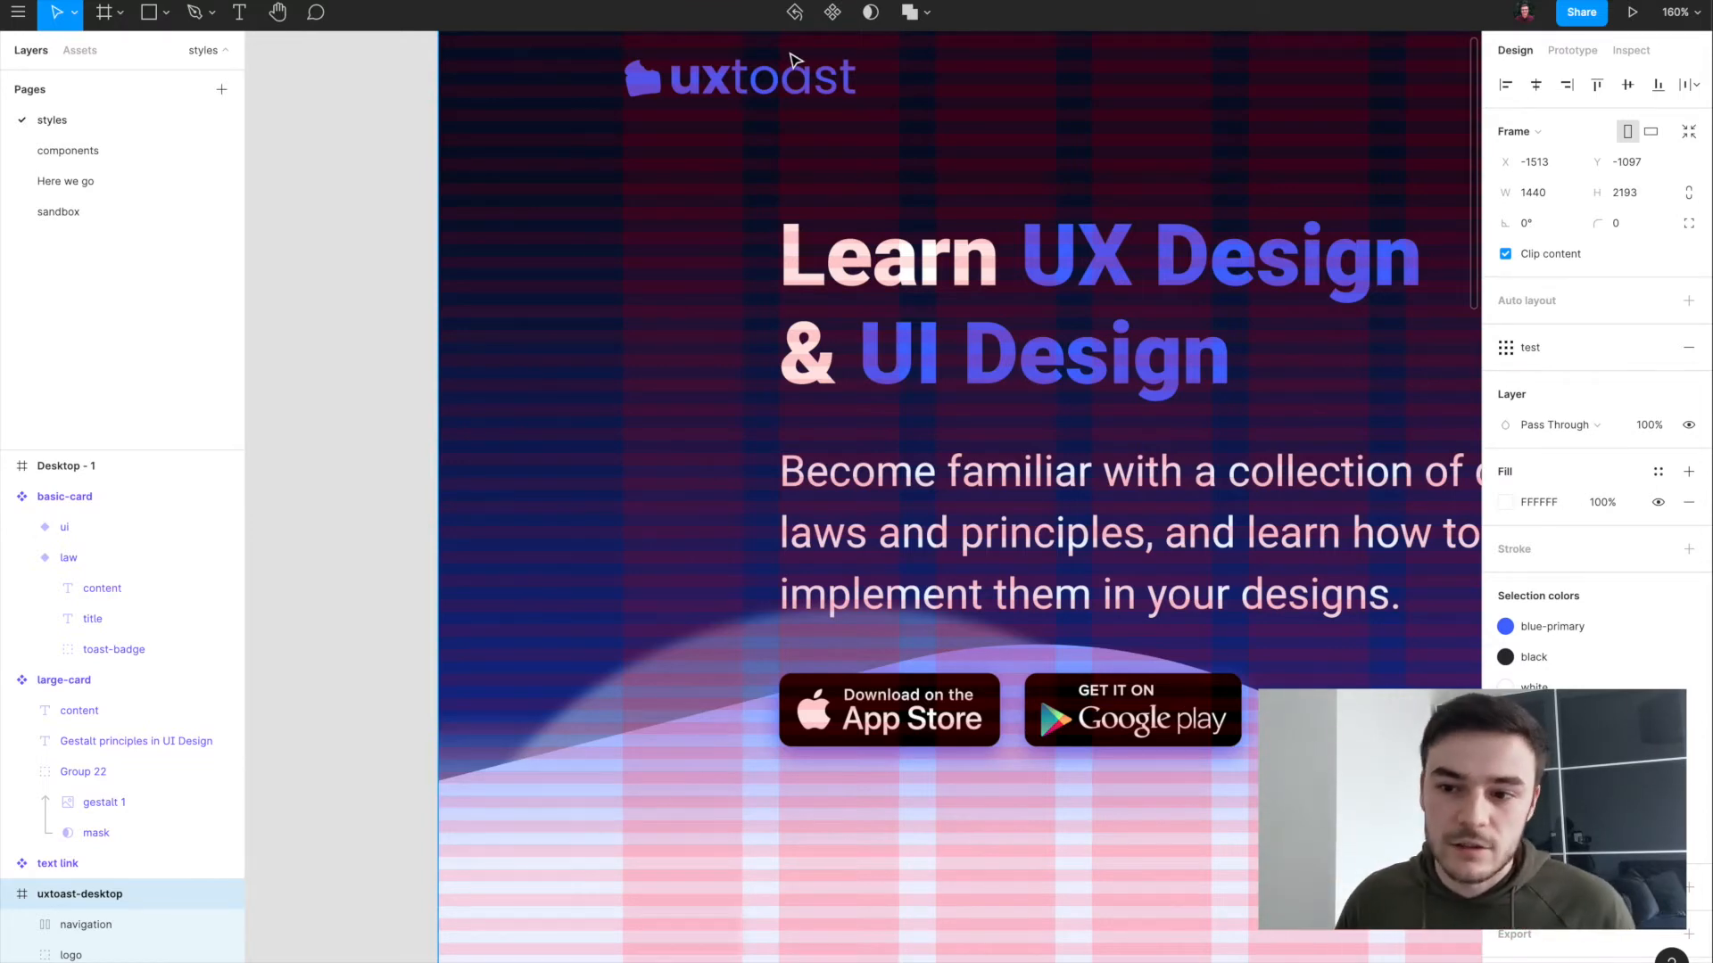
scroll(776, 125, up, 5)
click(923, 562)
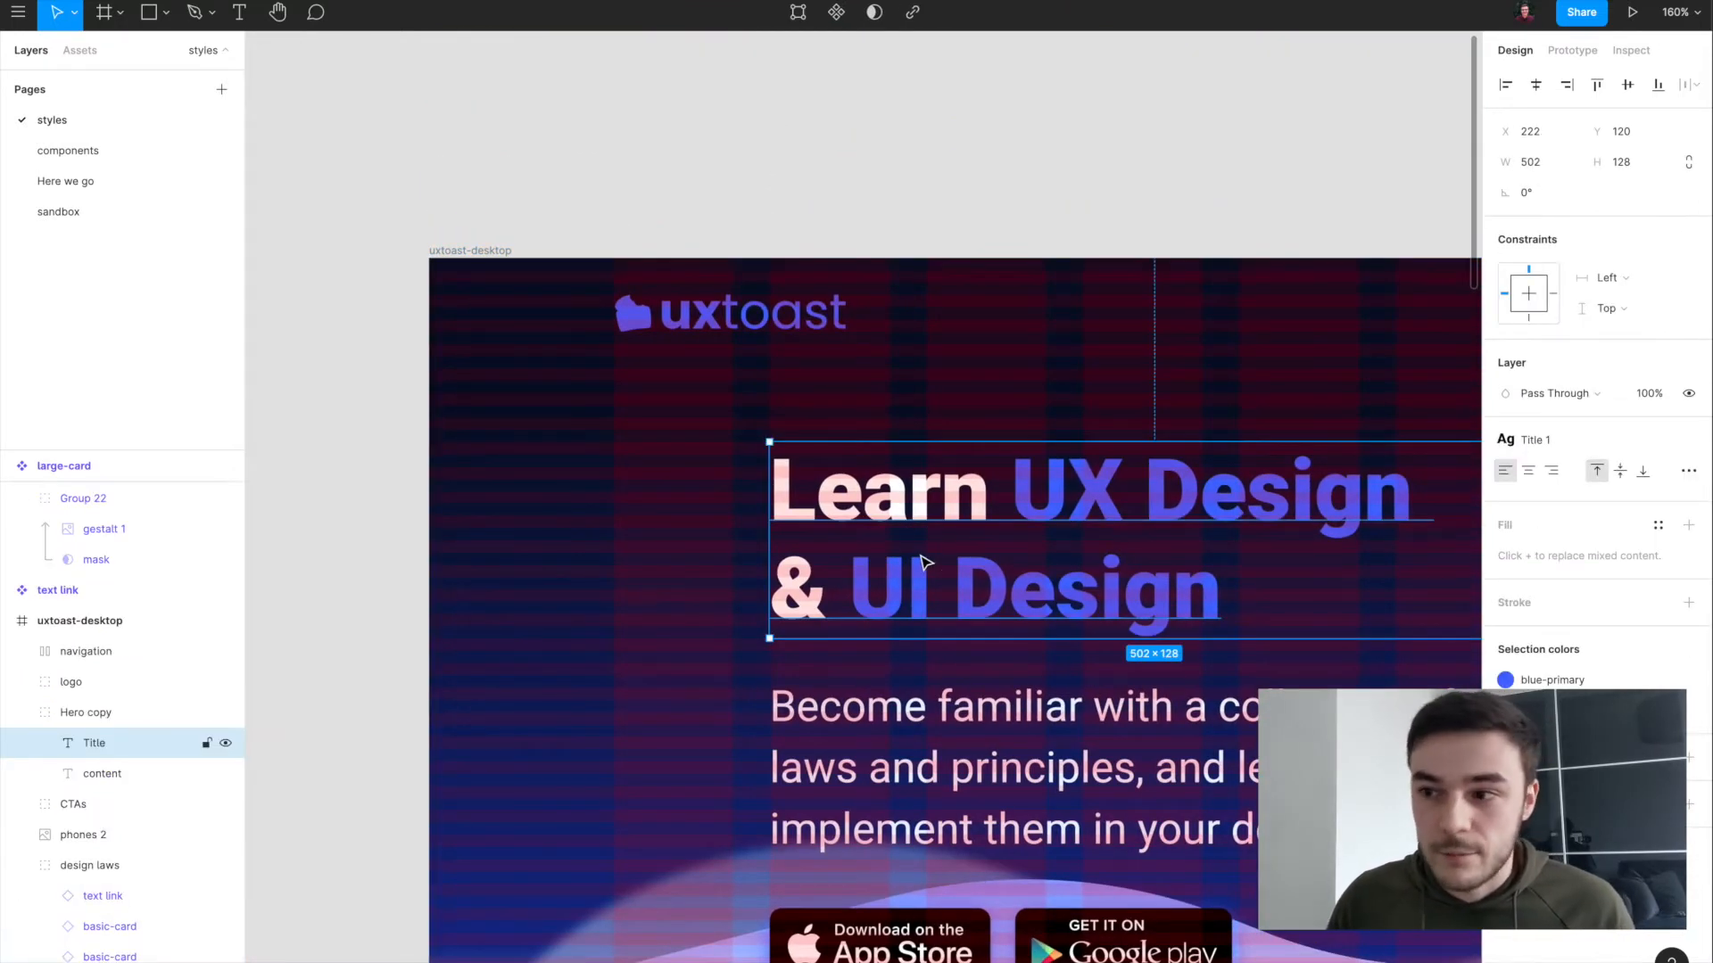
click(1551, 440)
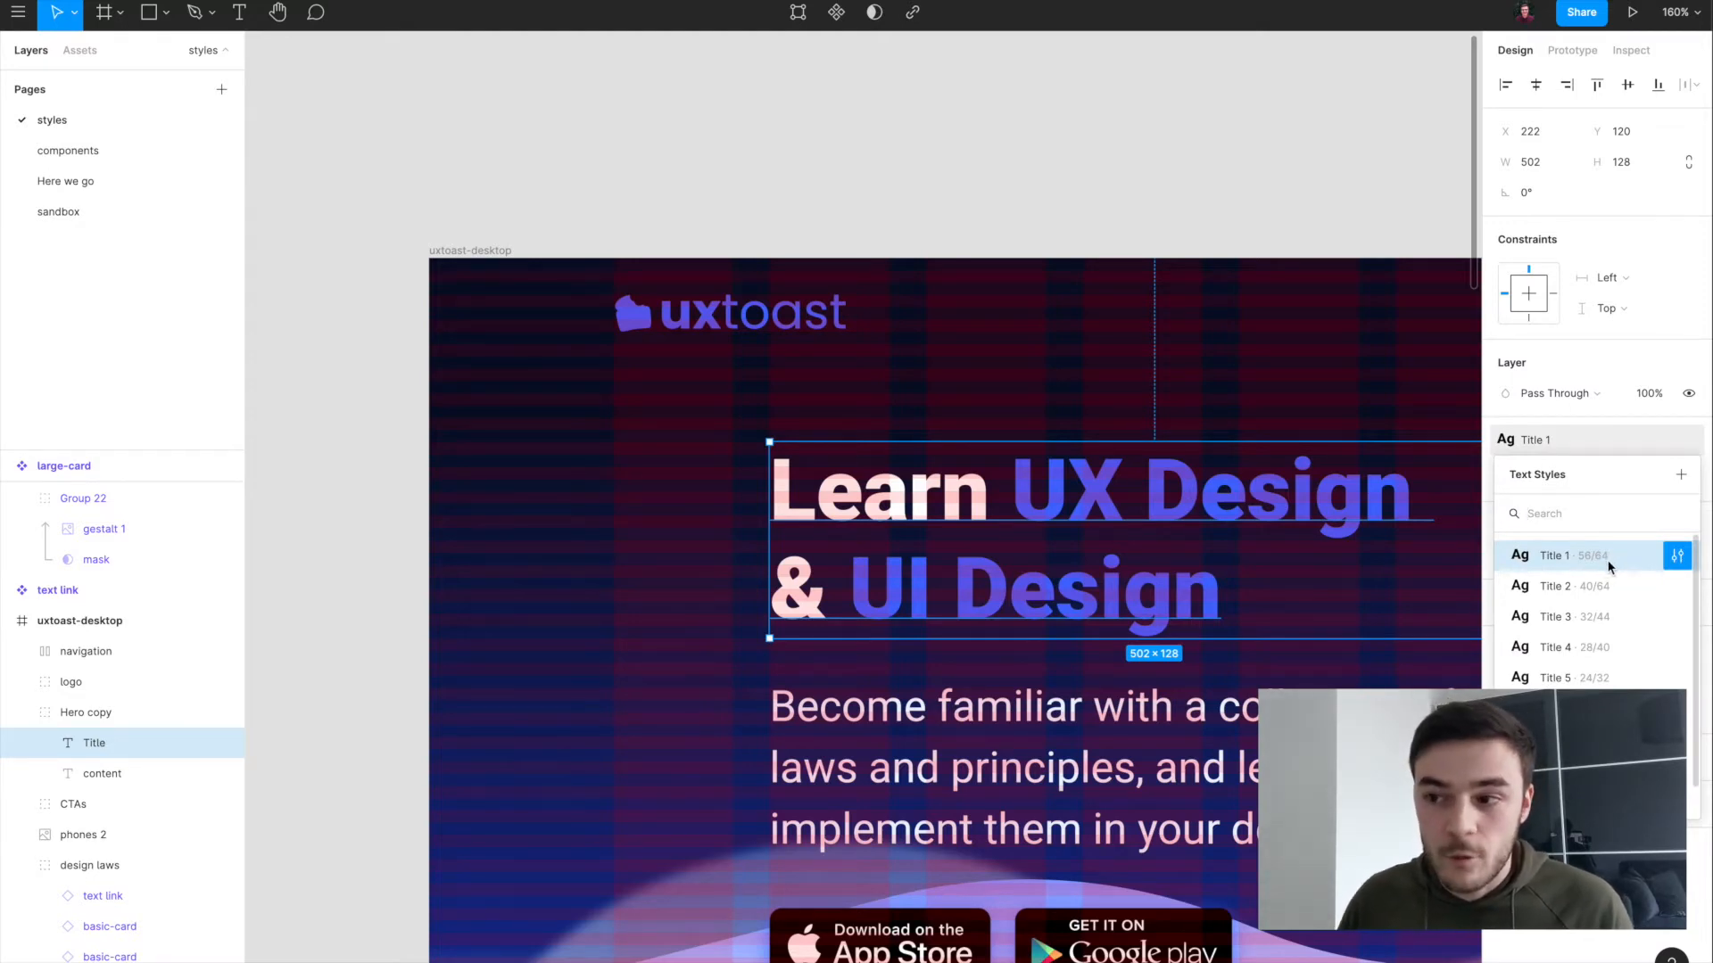
scroll(812, 425, up, 10)
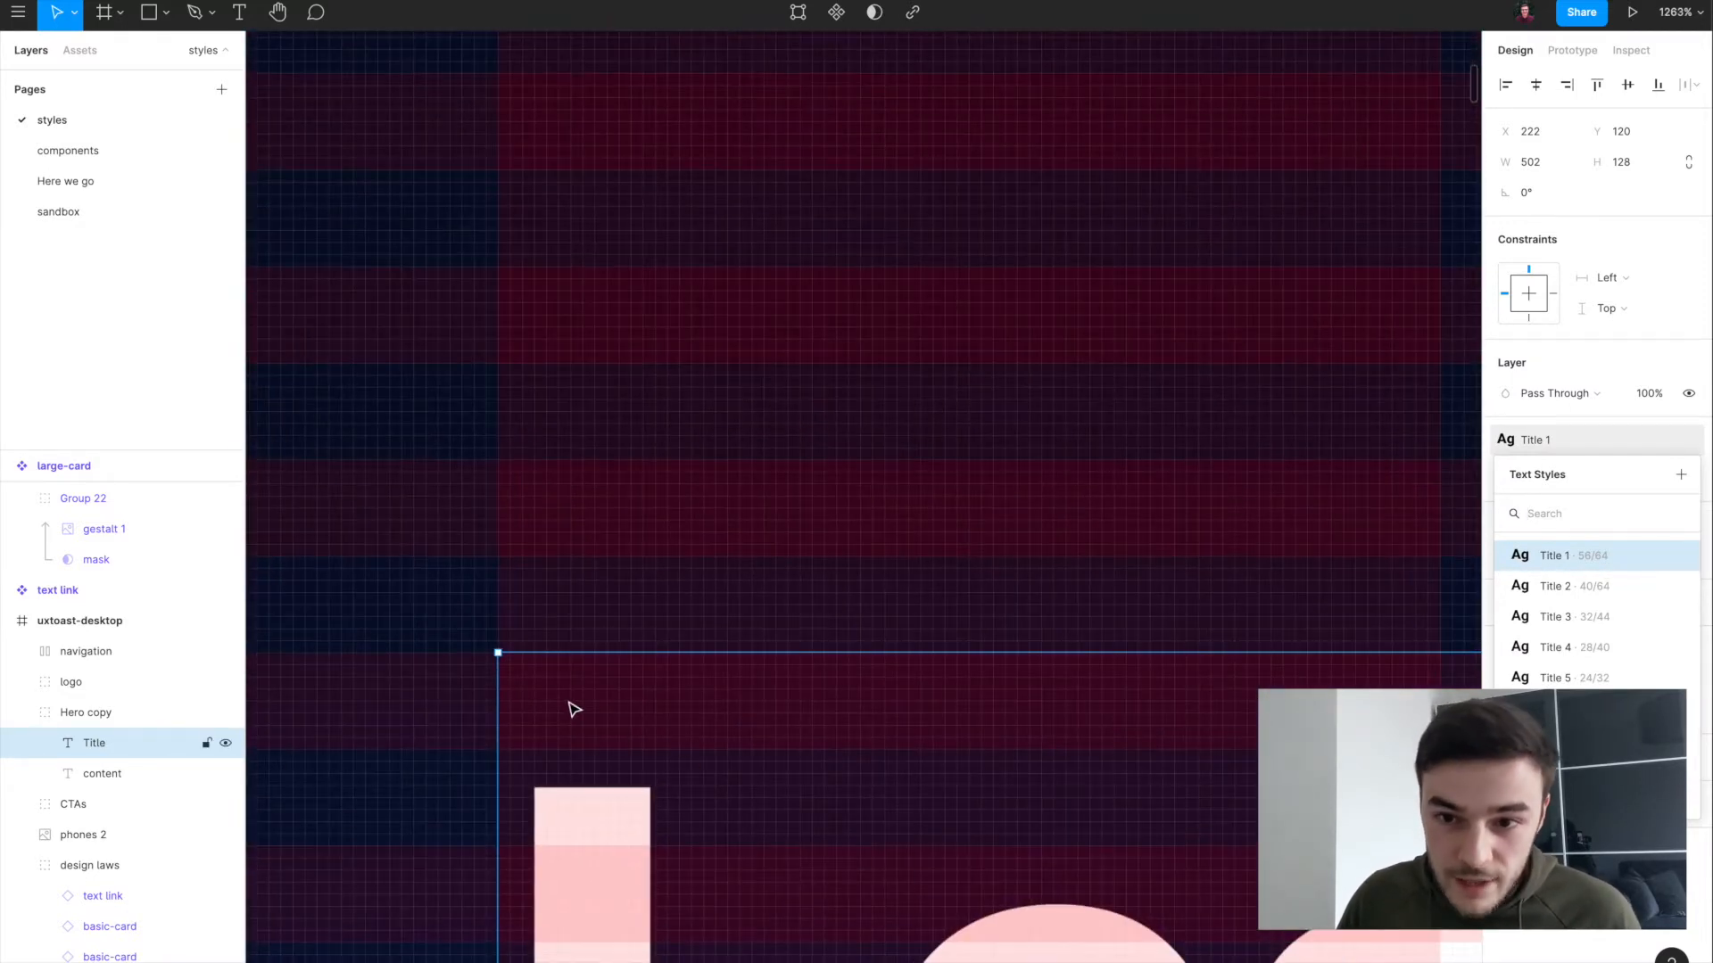
scroll(539, 673, down, 6)
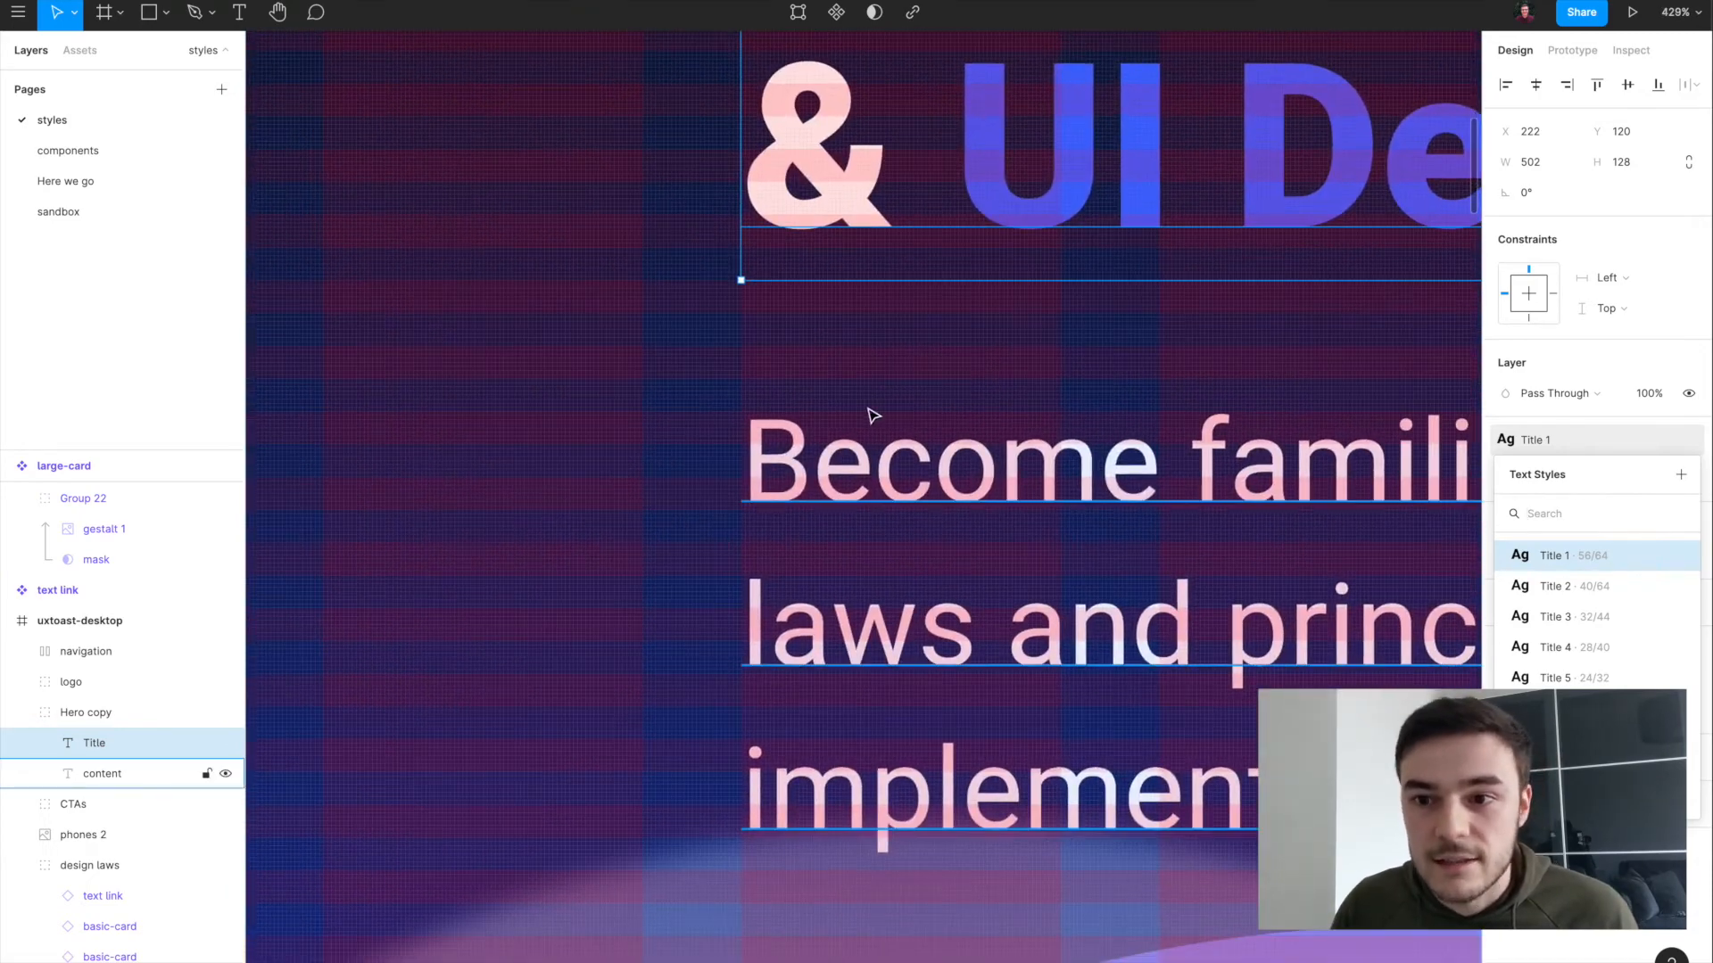
click(870, 416)
Step: Examine the Design laws heading, first basic-card and Articles section against the column and row grid
scroll(872, 415, down, 8)
scroll(872, 418, down, 1)
scroll(805, 596, up, 3)
click(838, 764)
scroll(839, 769, down, 3)
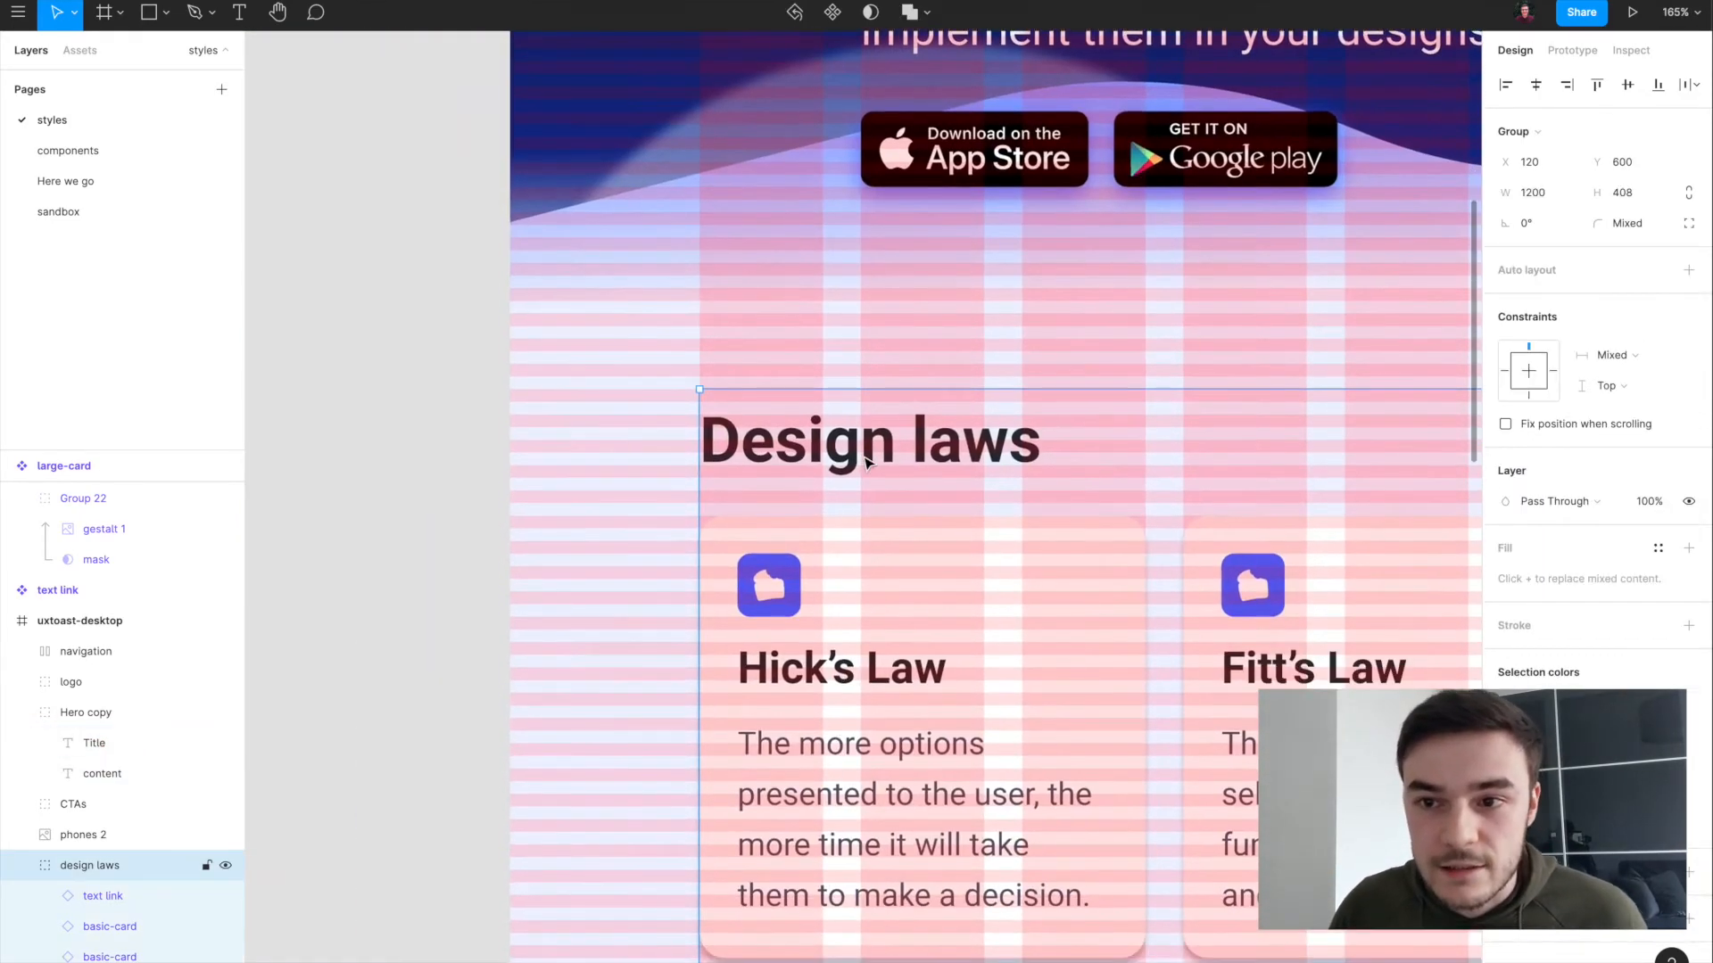
scroll(865, 461, up, 5)
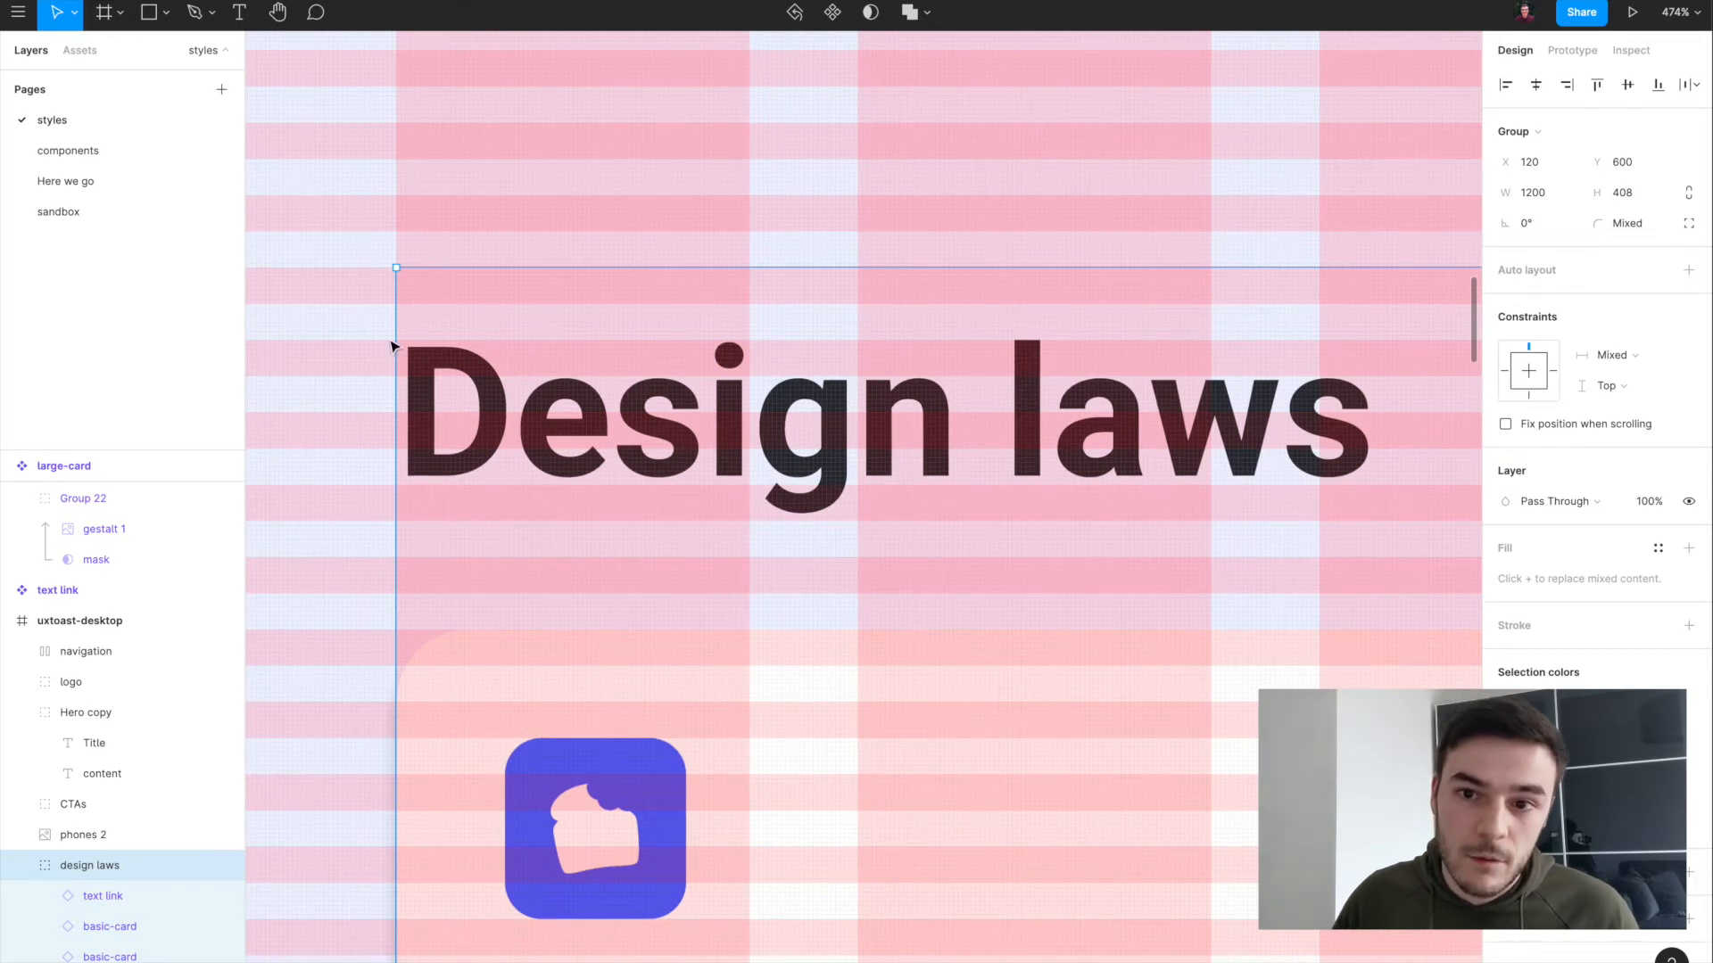
double_click(504, 435)
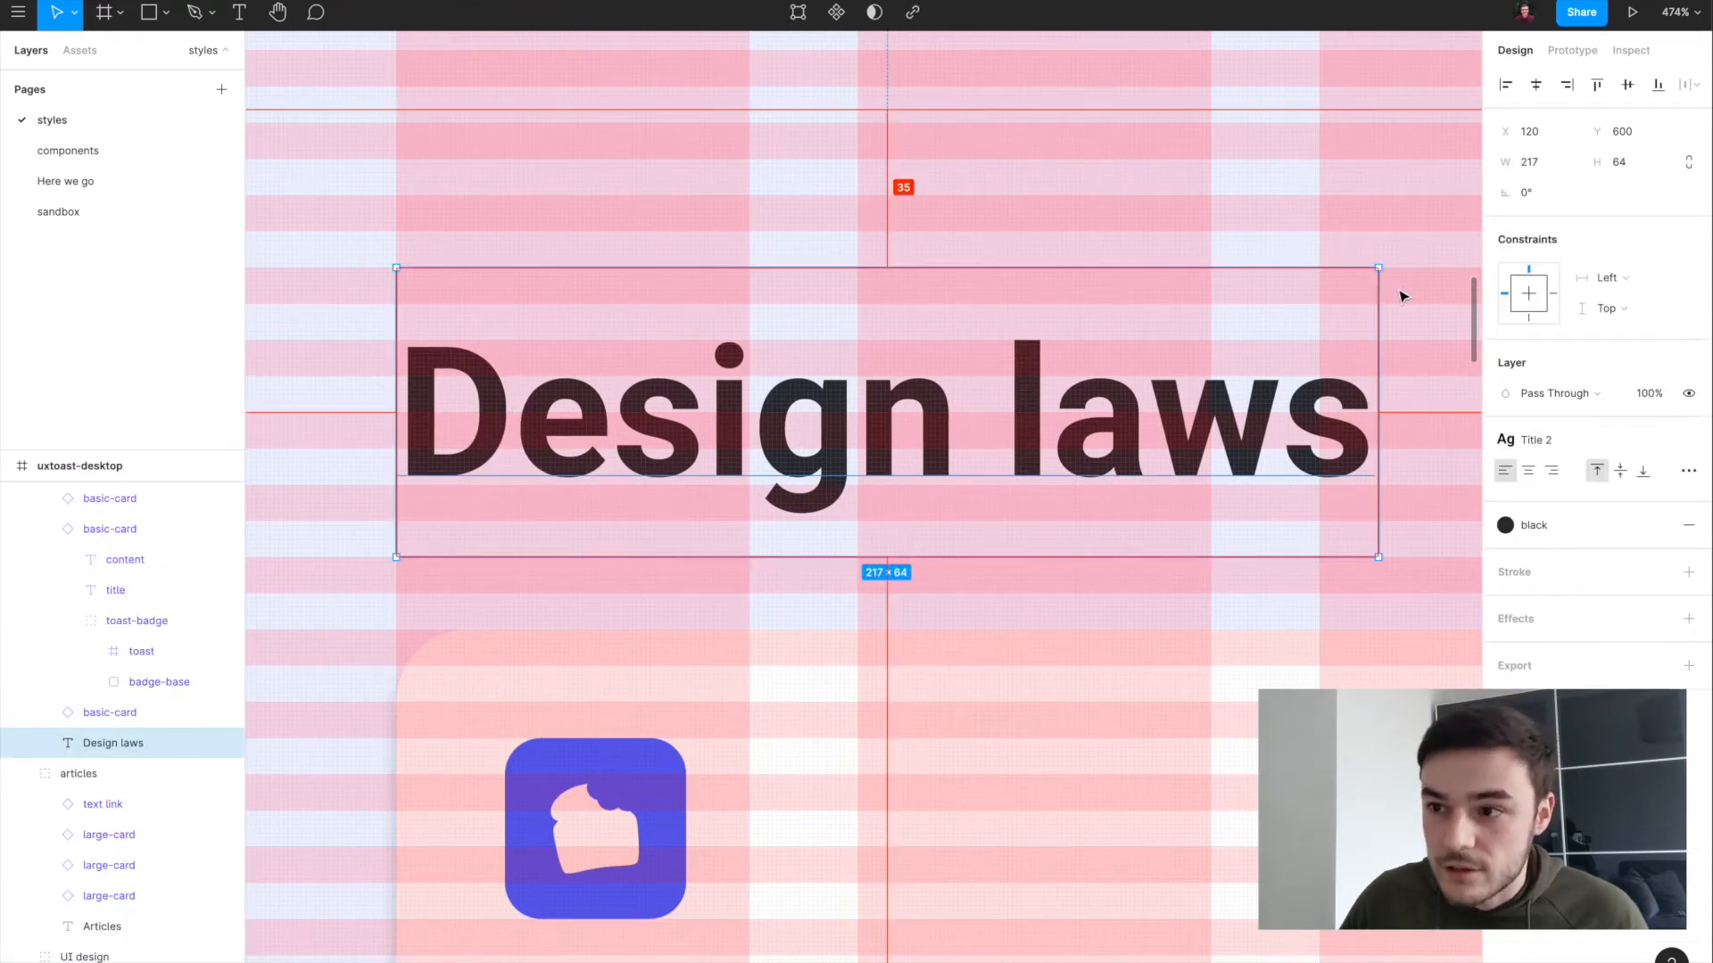
scroll(1231, 562, left, 4)
click(784, 685)
scroll(783, 685, up, 5)
scroll(796, 474, down, 8)
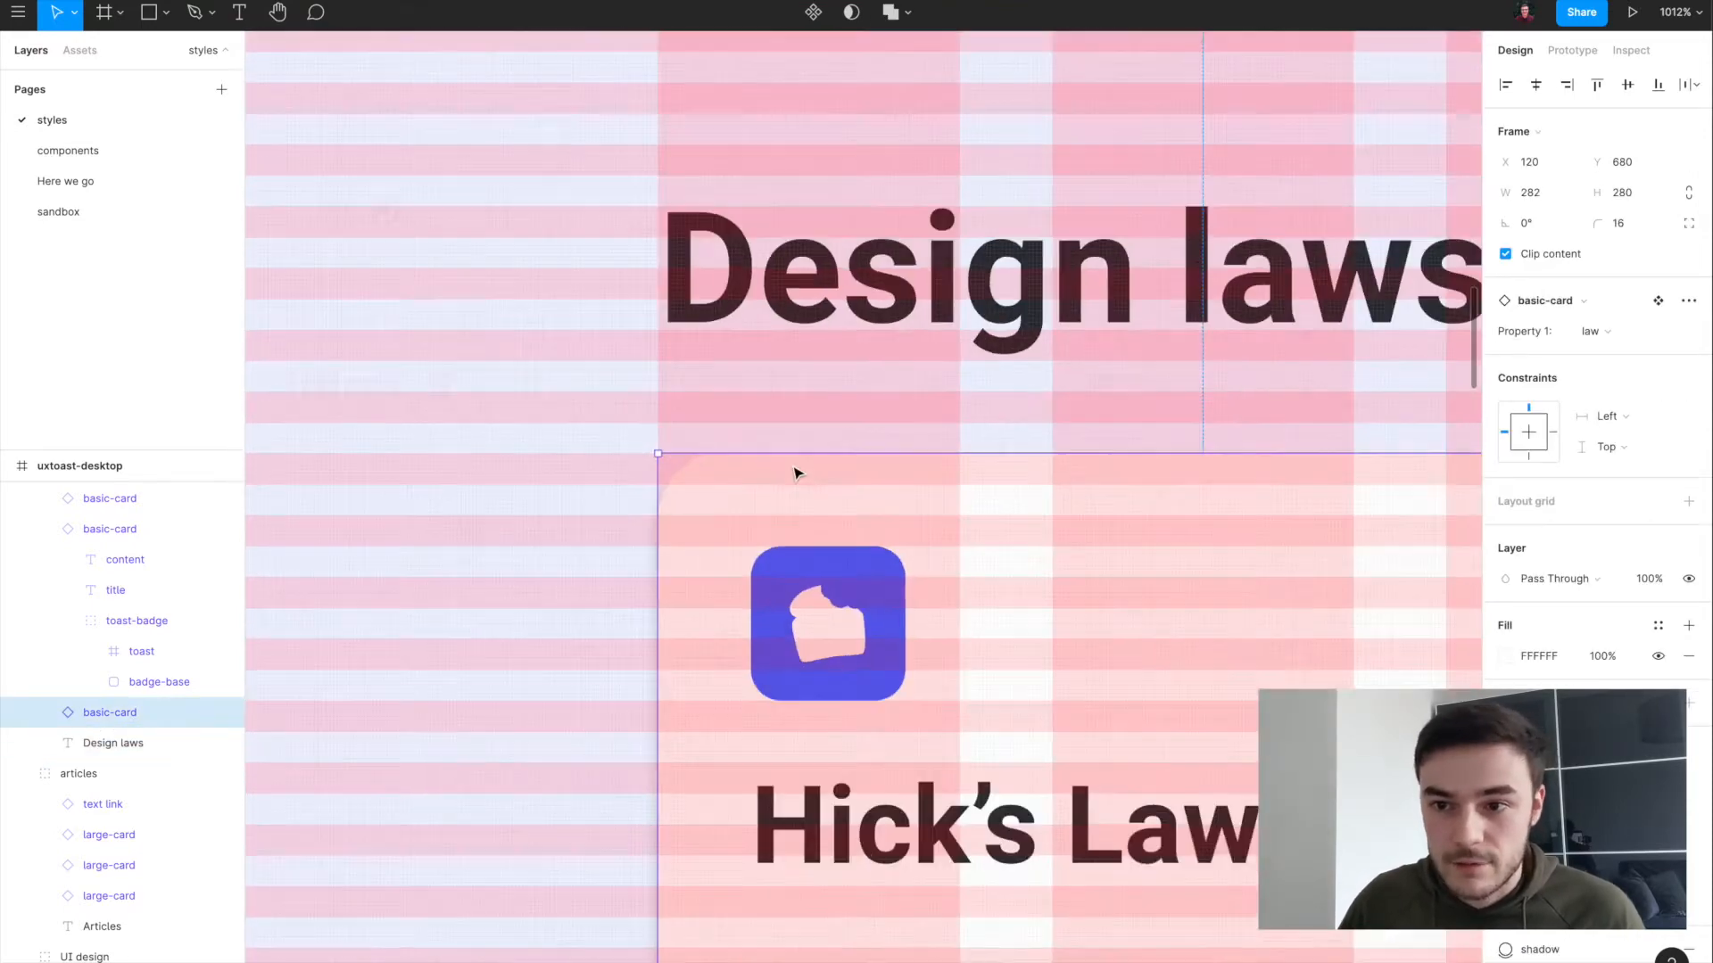
scroll(797, 474, down, 10)
click(608, 478)
scroll(607, 479, down, 5)
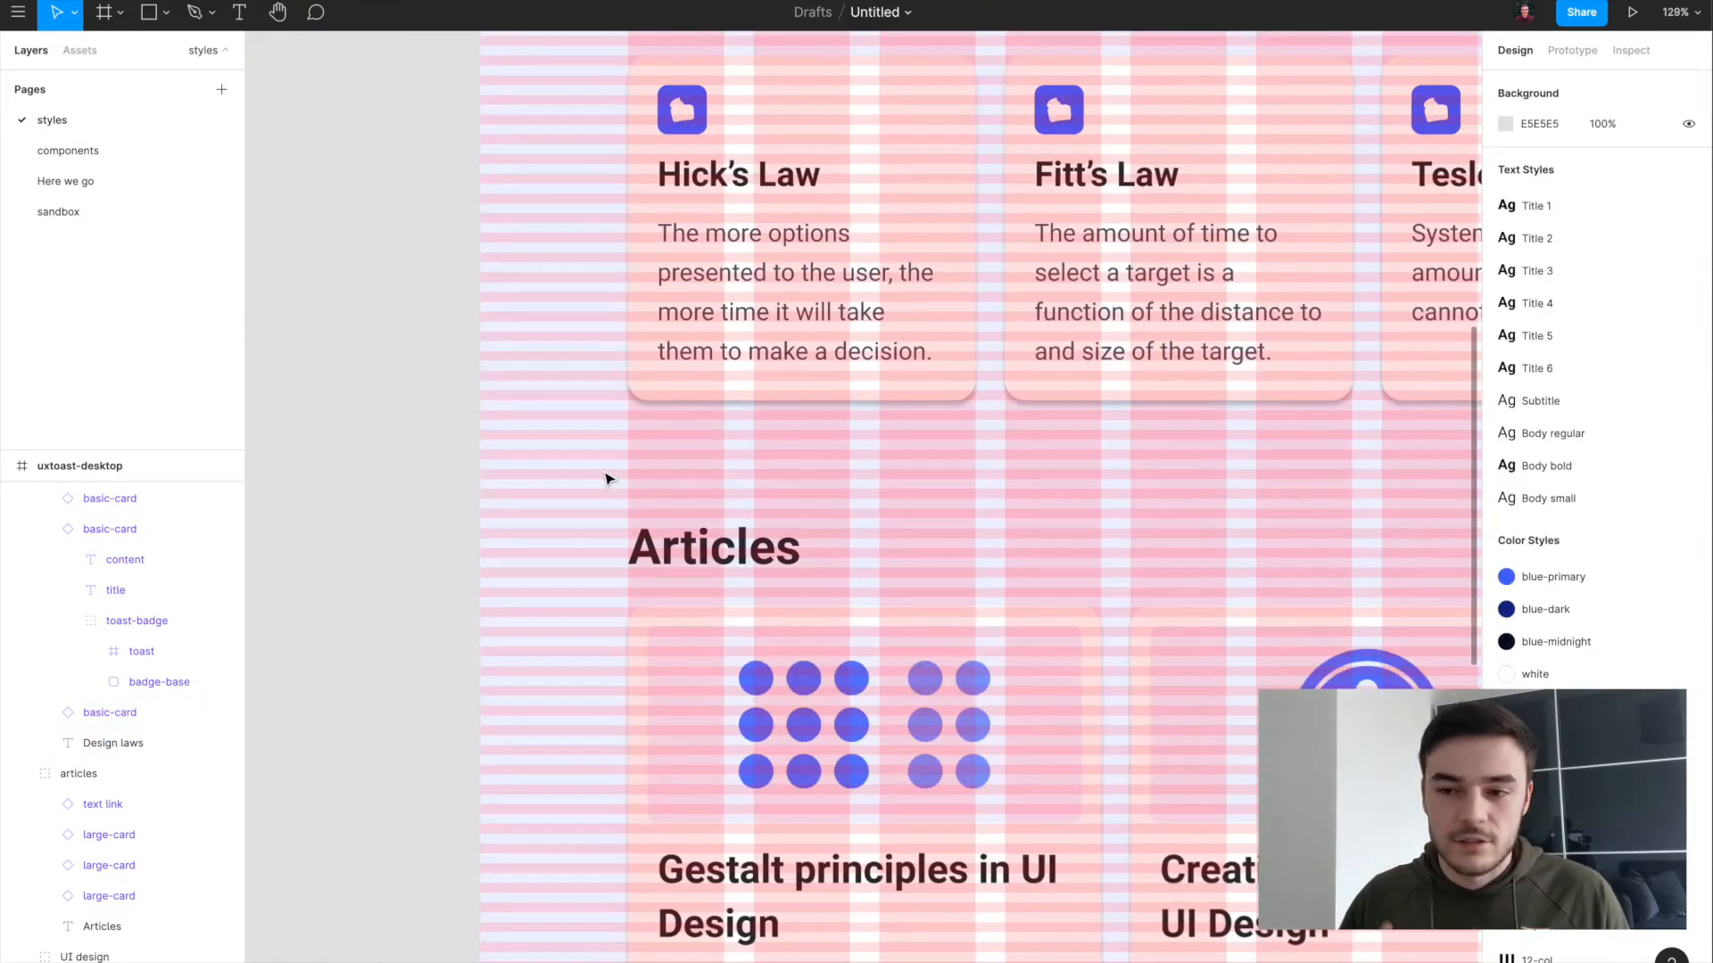
Step: Switch the uxtoast-desktop frame's grid style to 12-col
scroll(606, 479, down, 10)
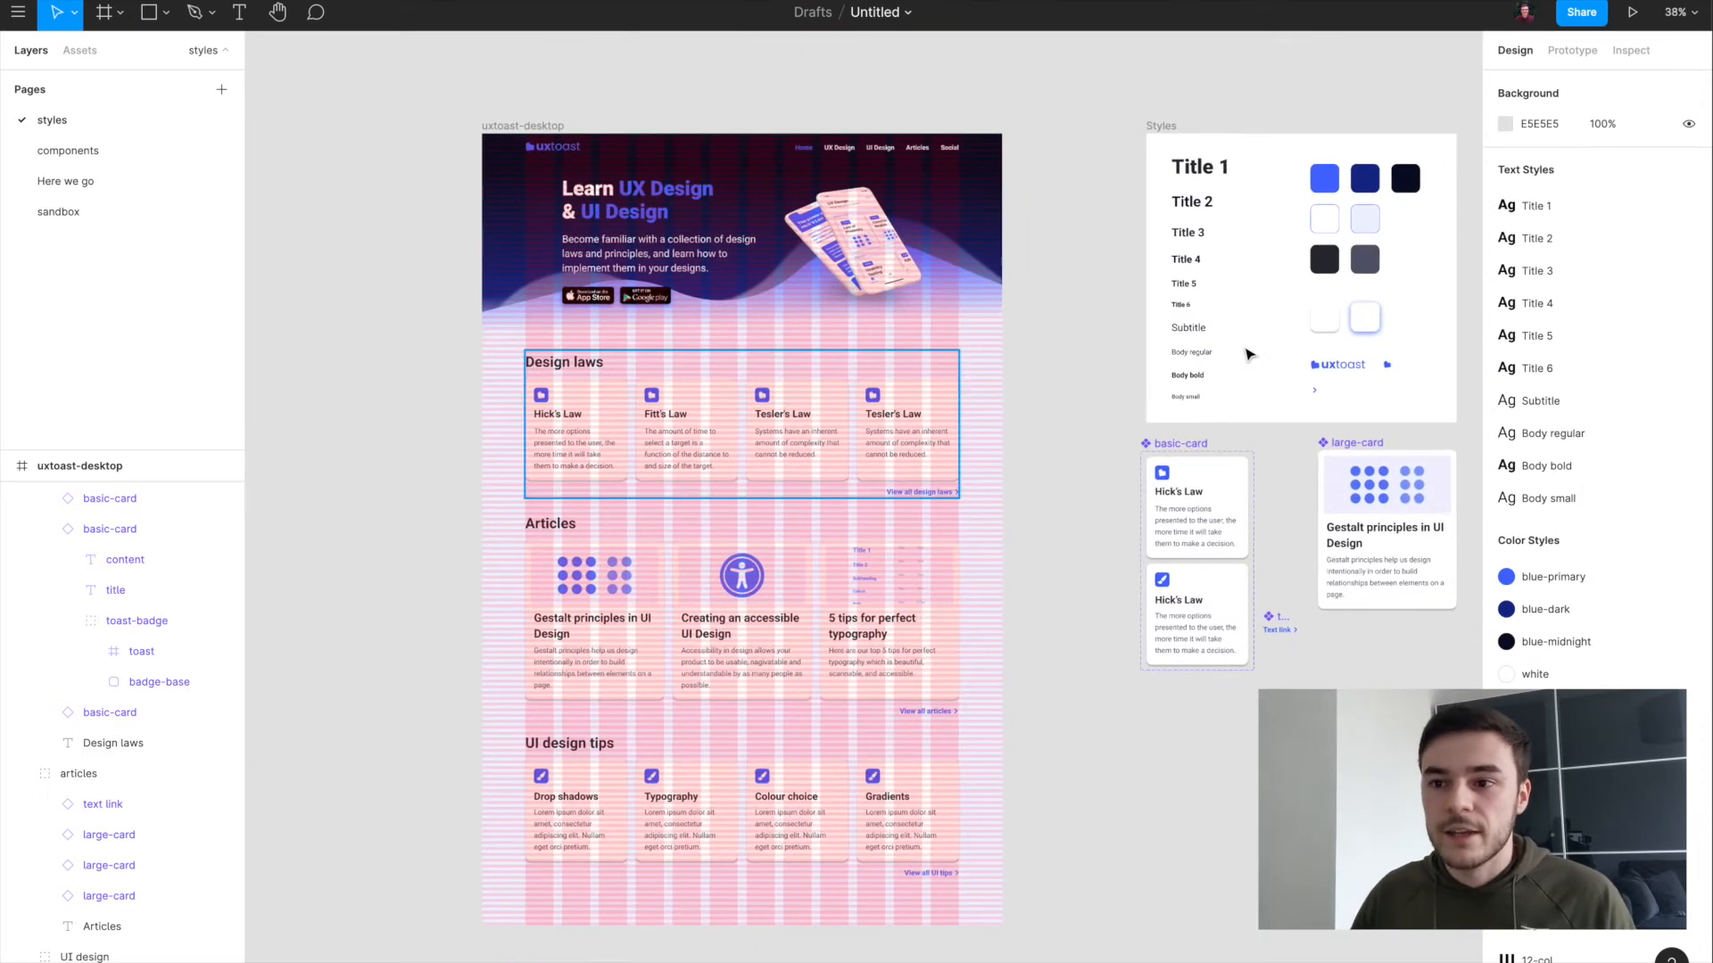
click(516, 126)
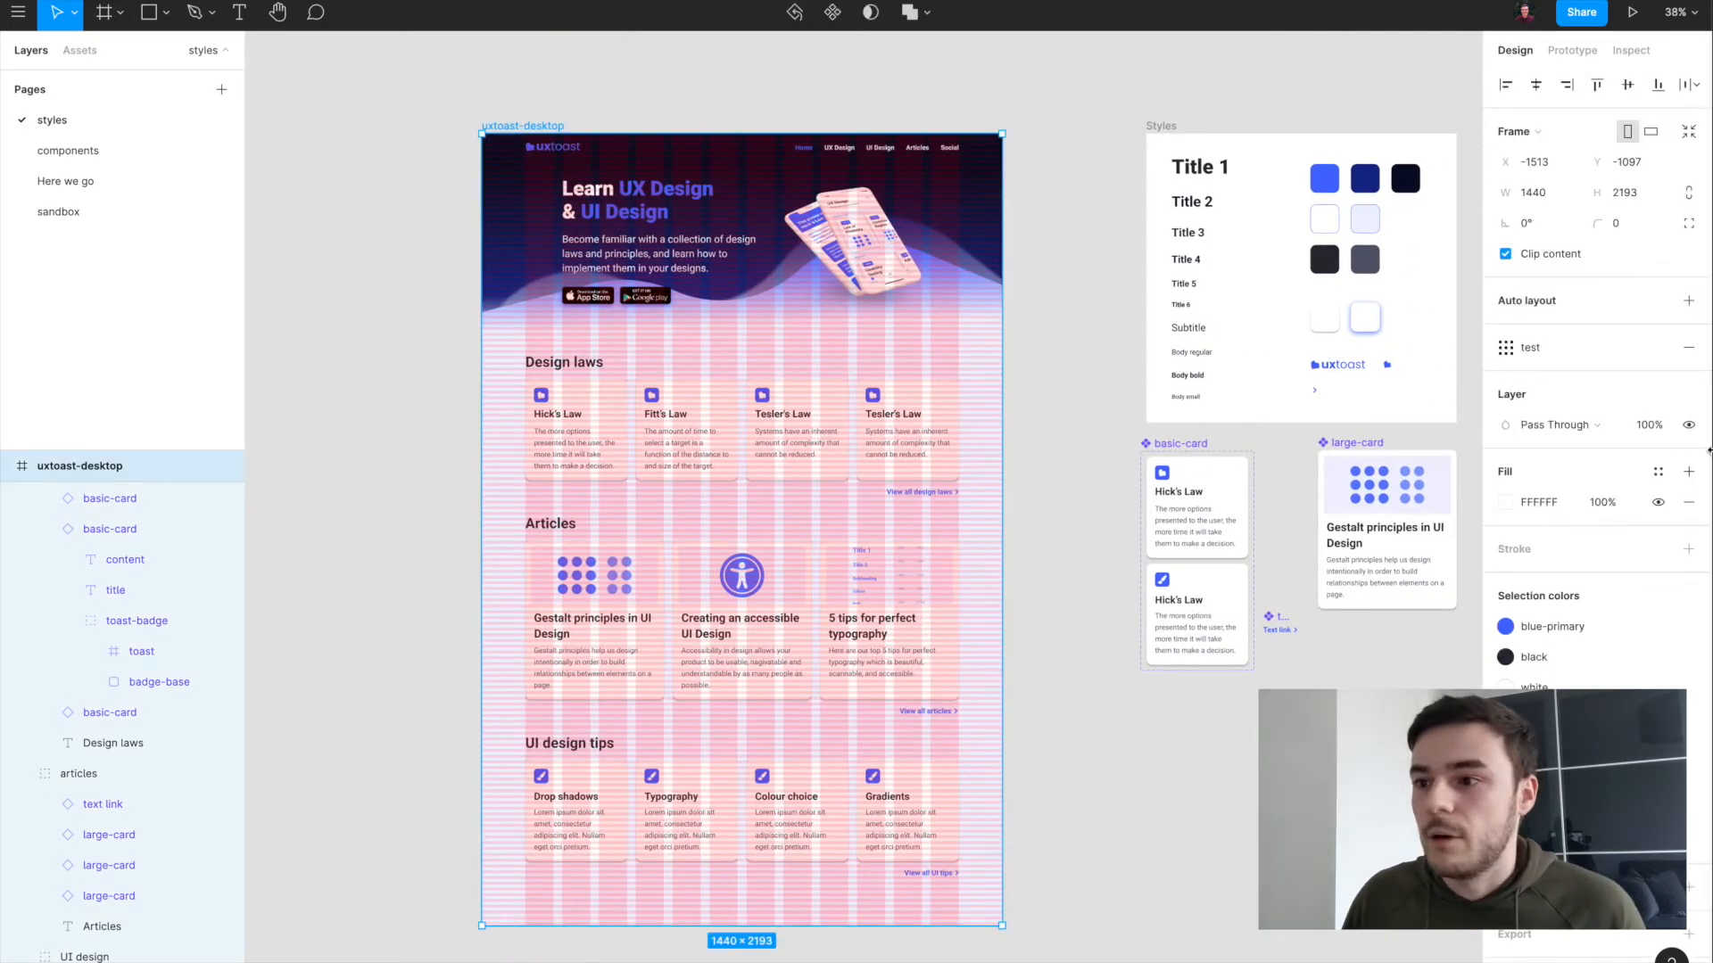
click(1533, 346)
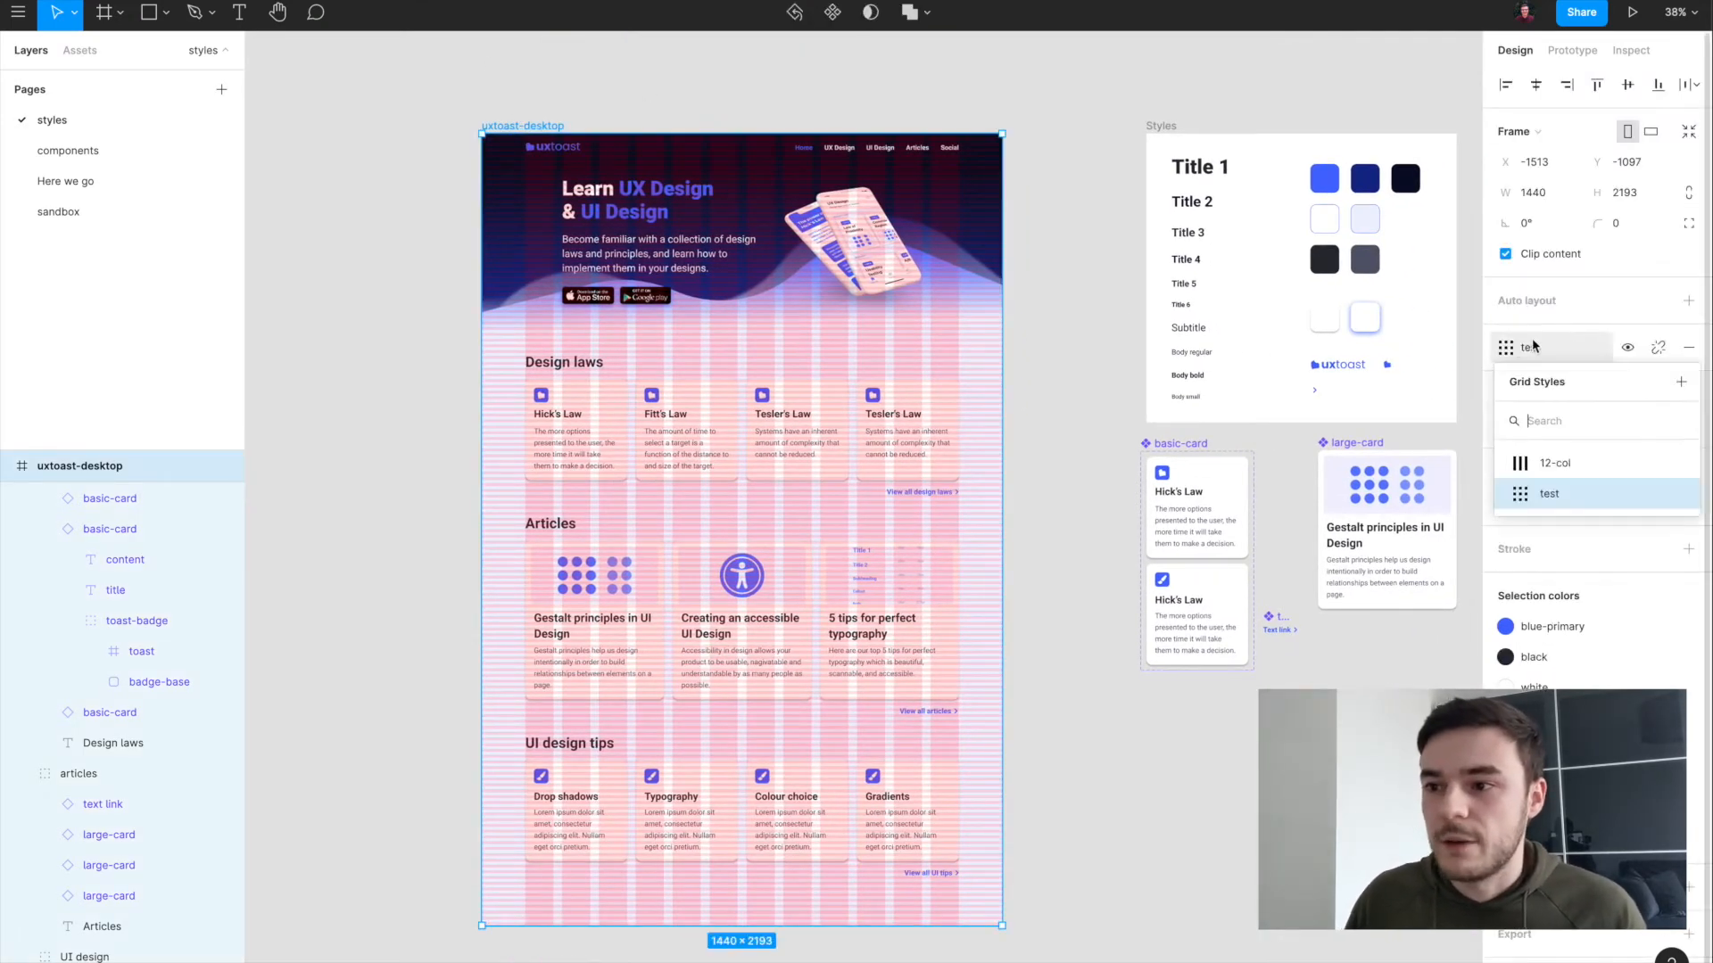
click(1554, 463)
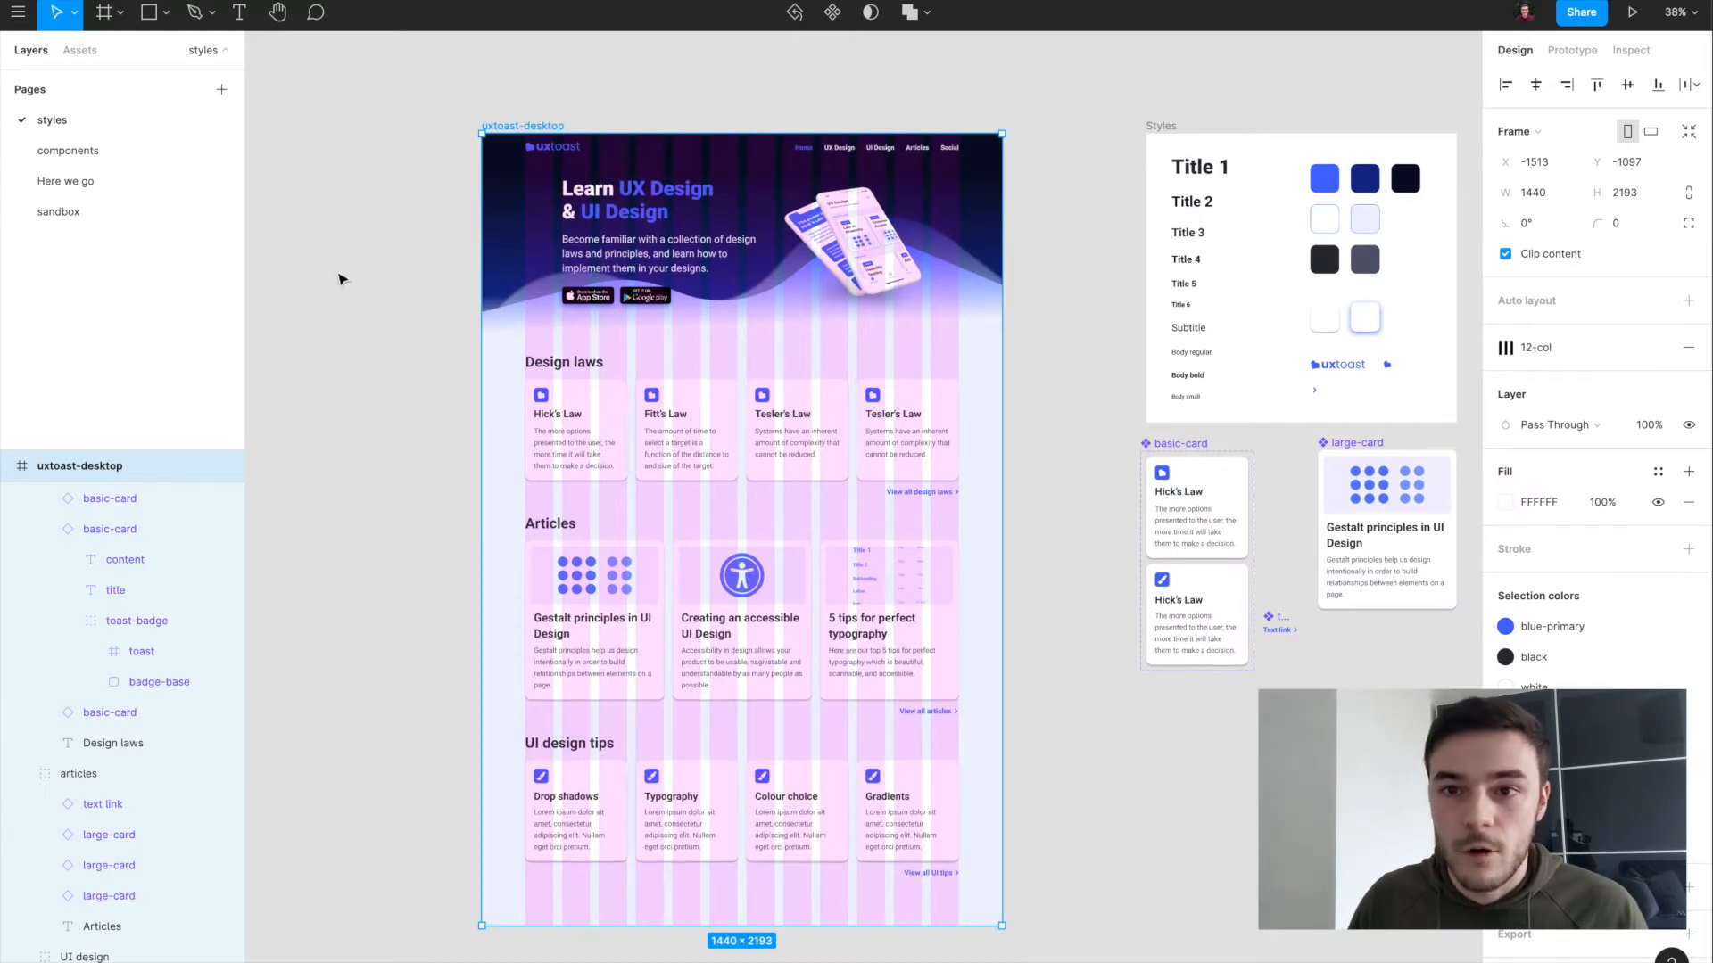
click(460, 172)
Step: Remove the layout grid style from the uxtoast-desktop frame
scroll(461, 171, up, 5)
click(540, 99)
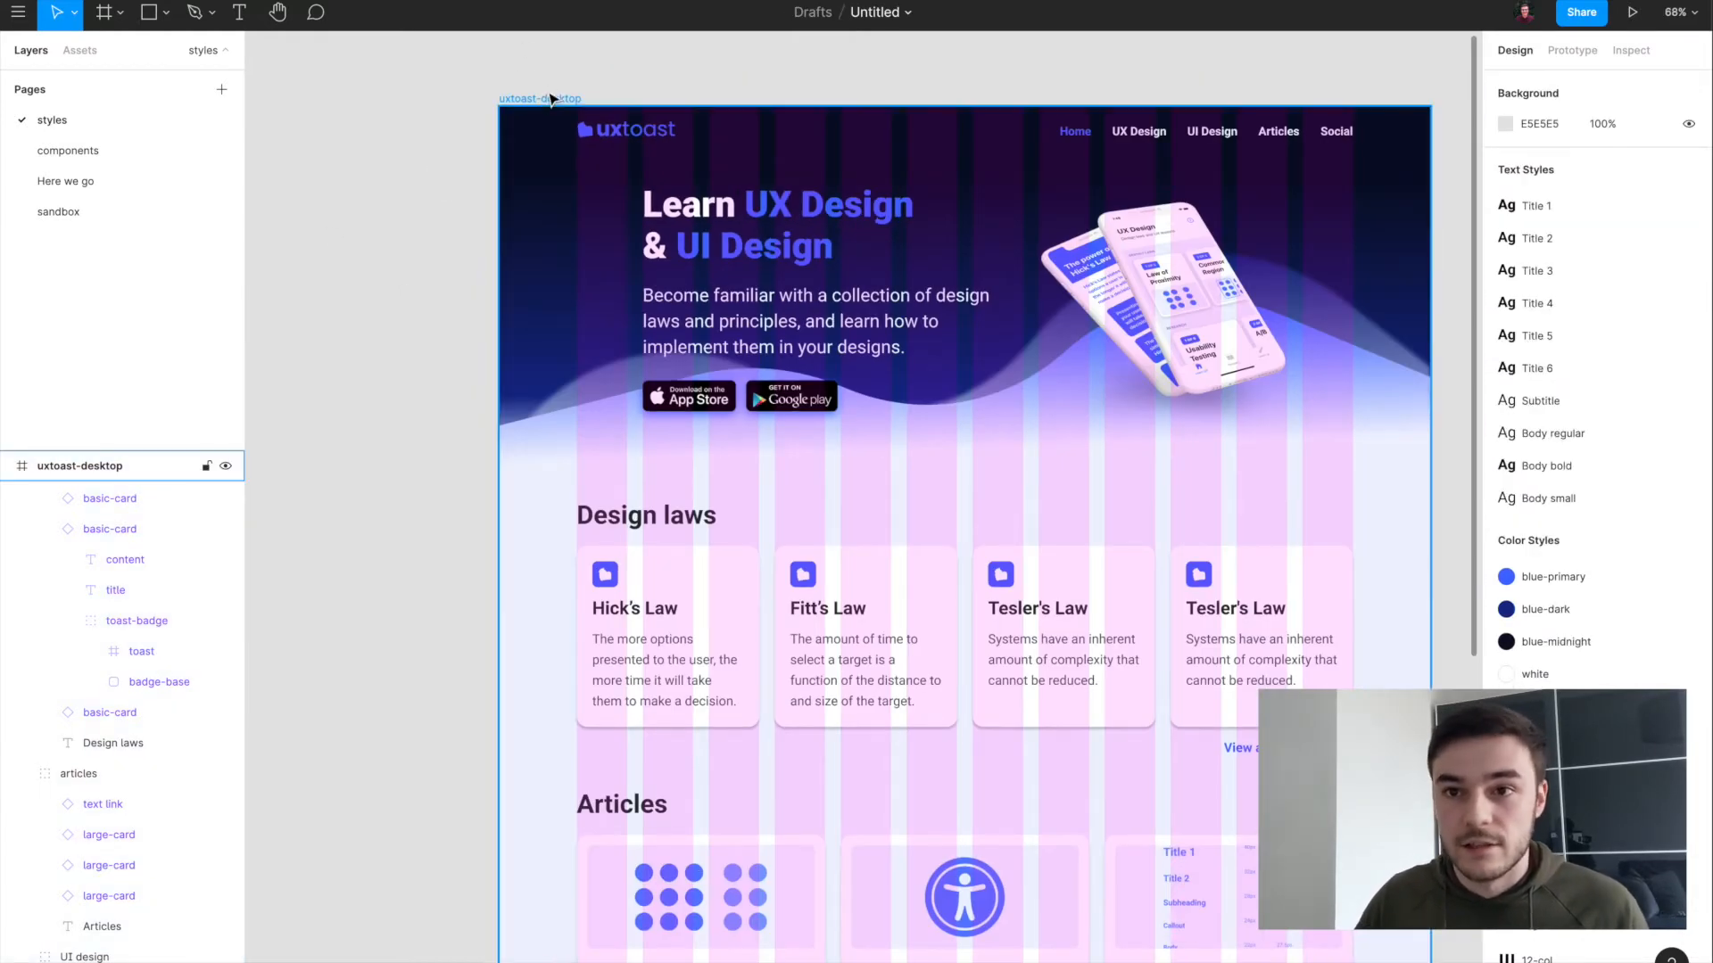
click(1689, 348)
scroll(1116, 266, down, 2)
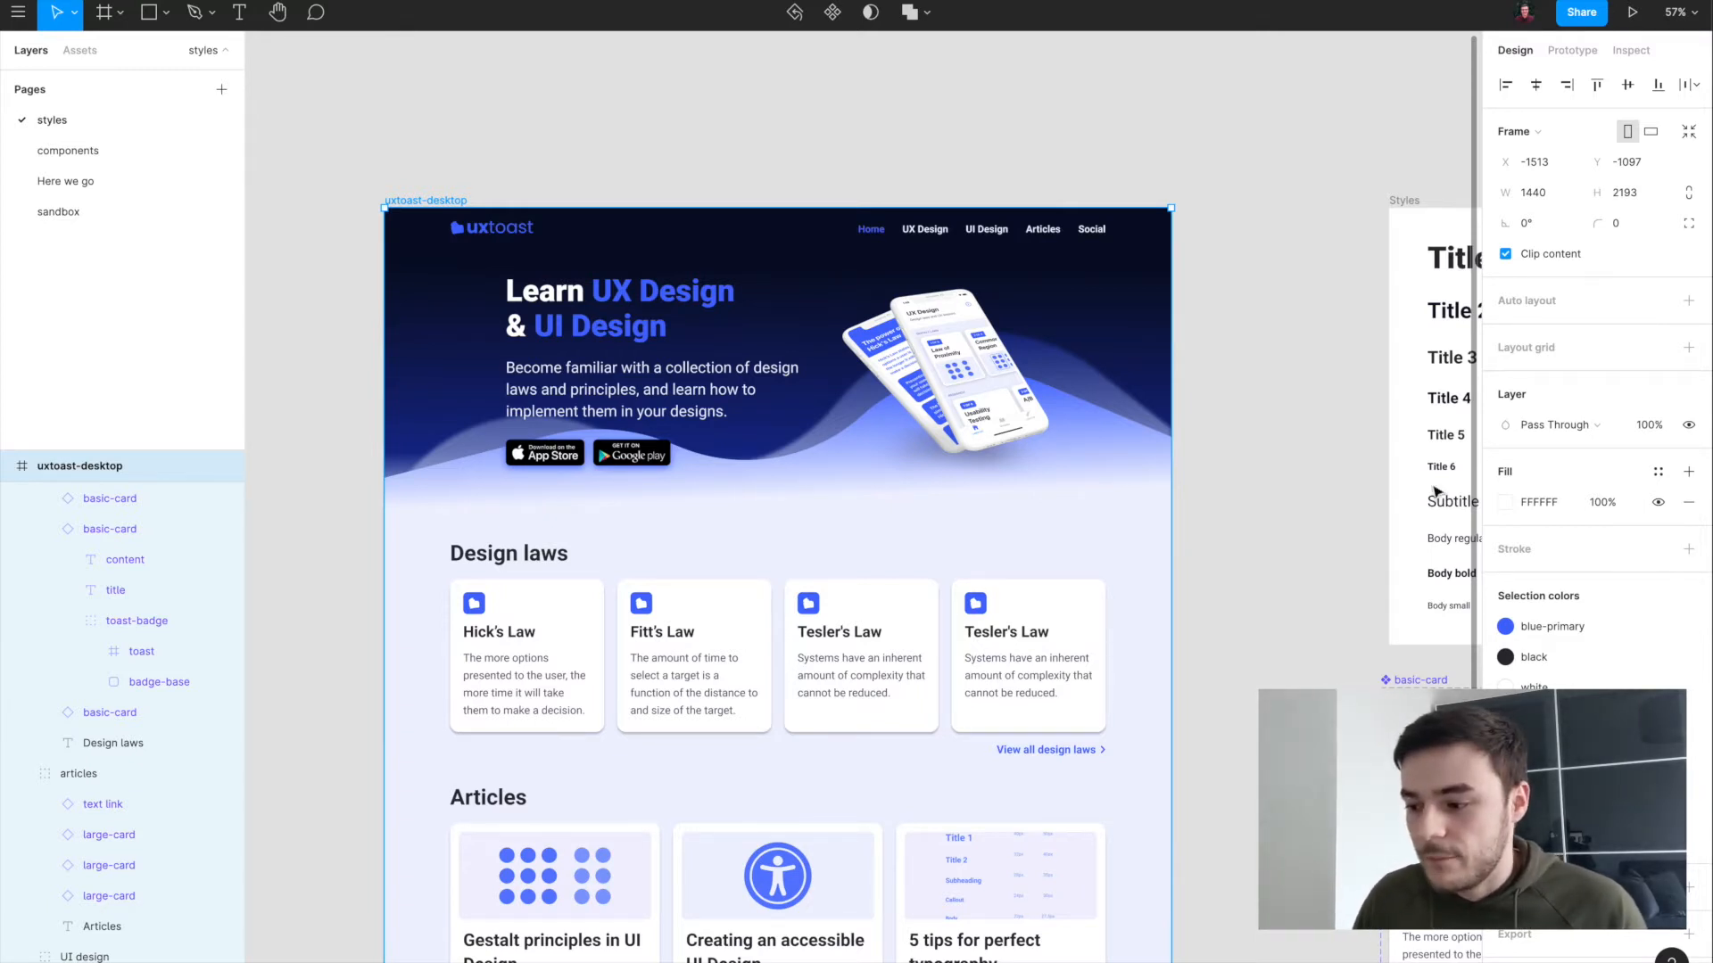
scroll(1250, 602, down, 4)
scroll(1250, 602, right, 4)
scroll(1249, 602, down, 2)
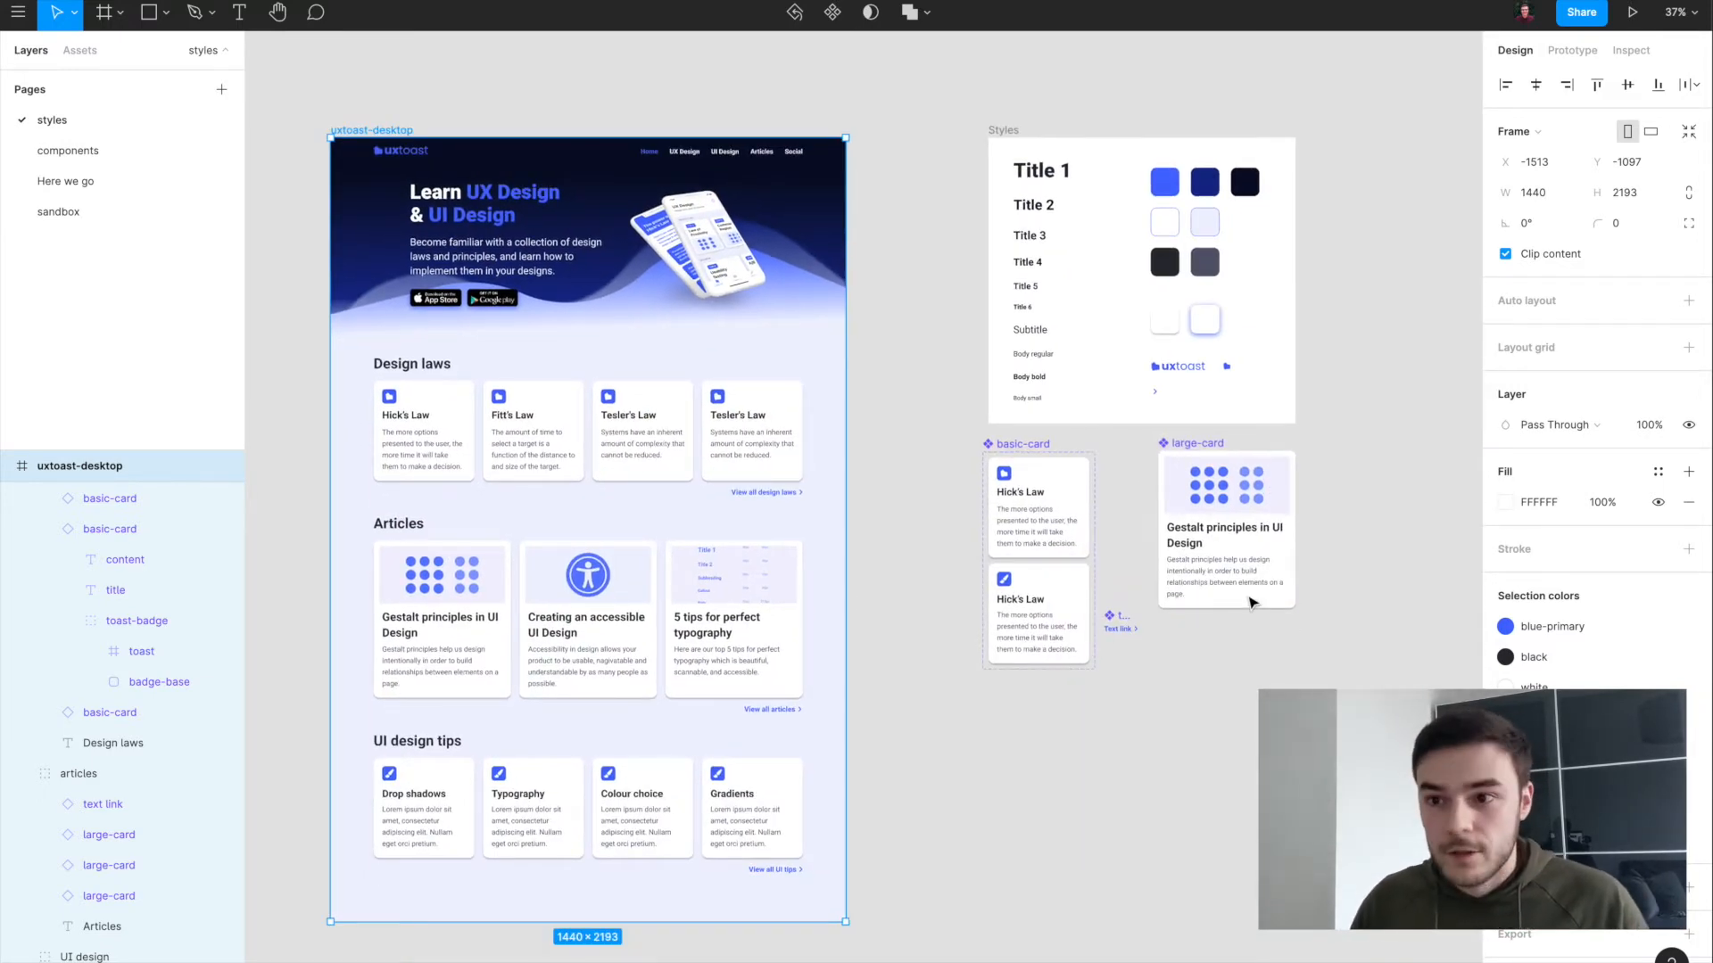
scroll(1250, 601, right, 5)
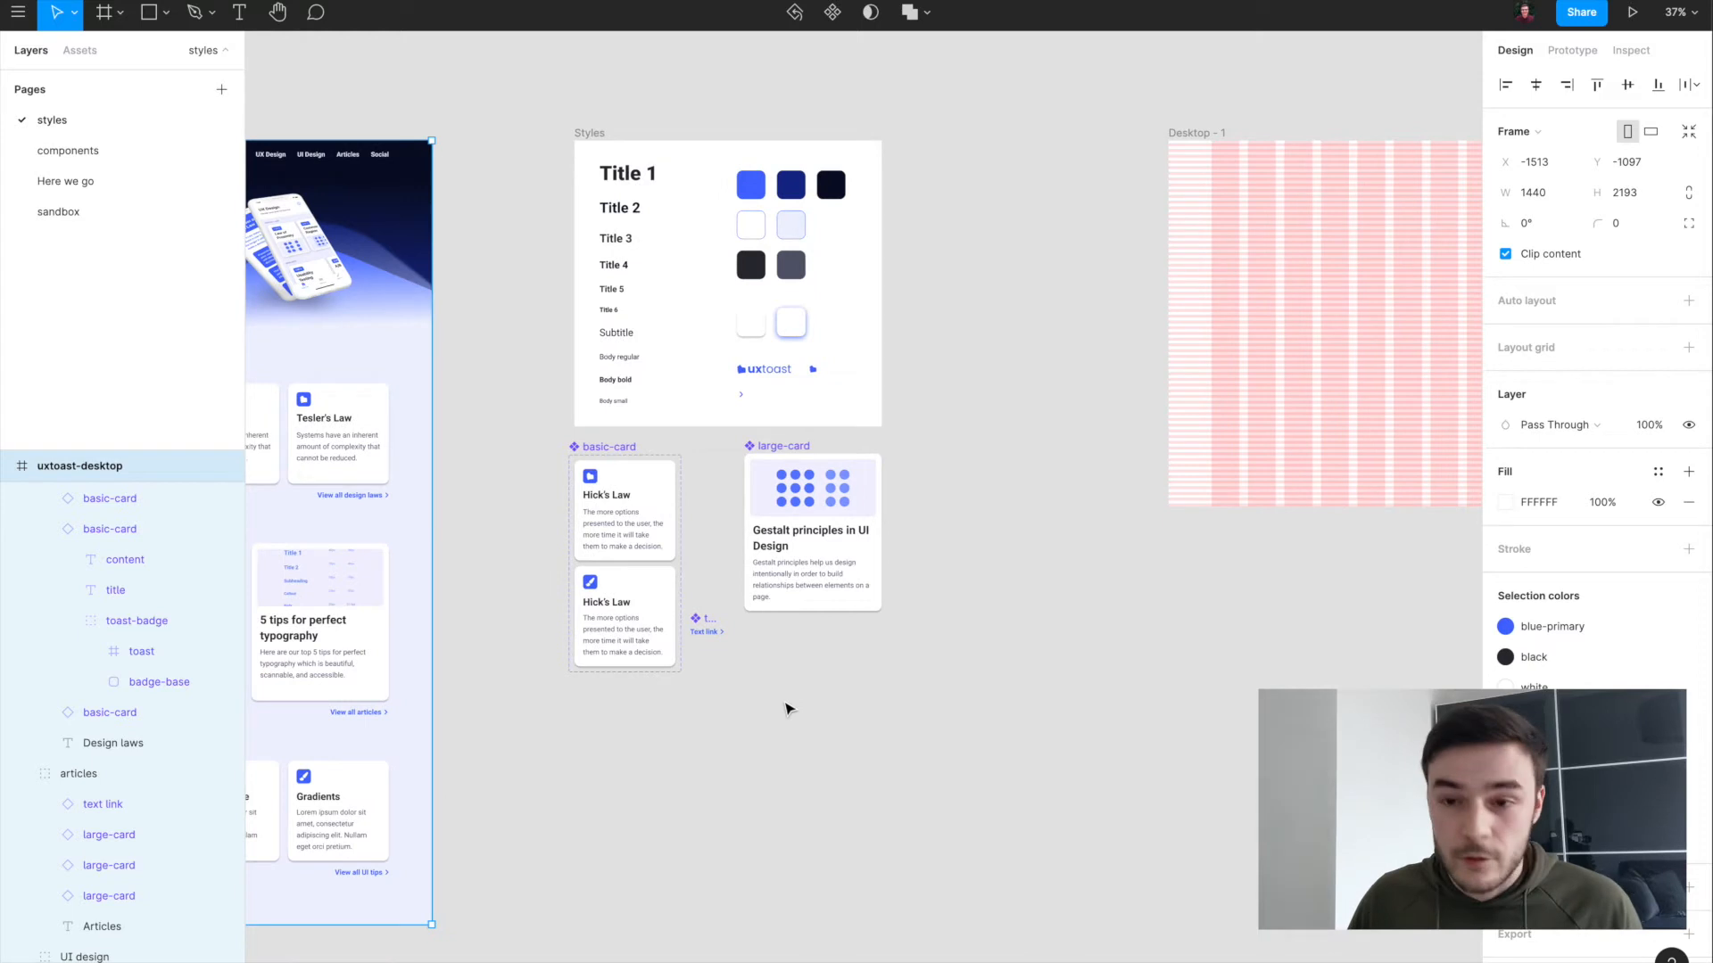
scroll(788, 708, left, 5)
scroll(787, 707, down, 1)
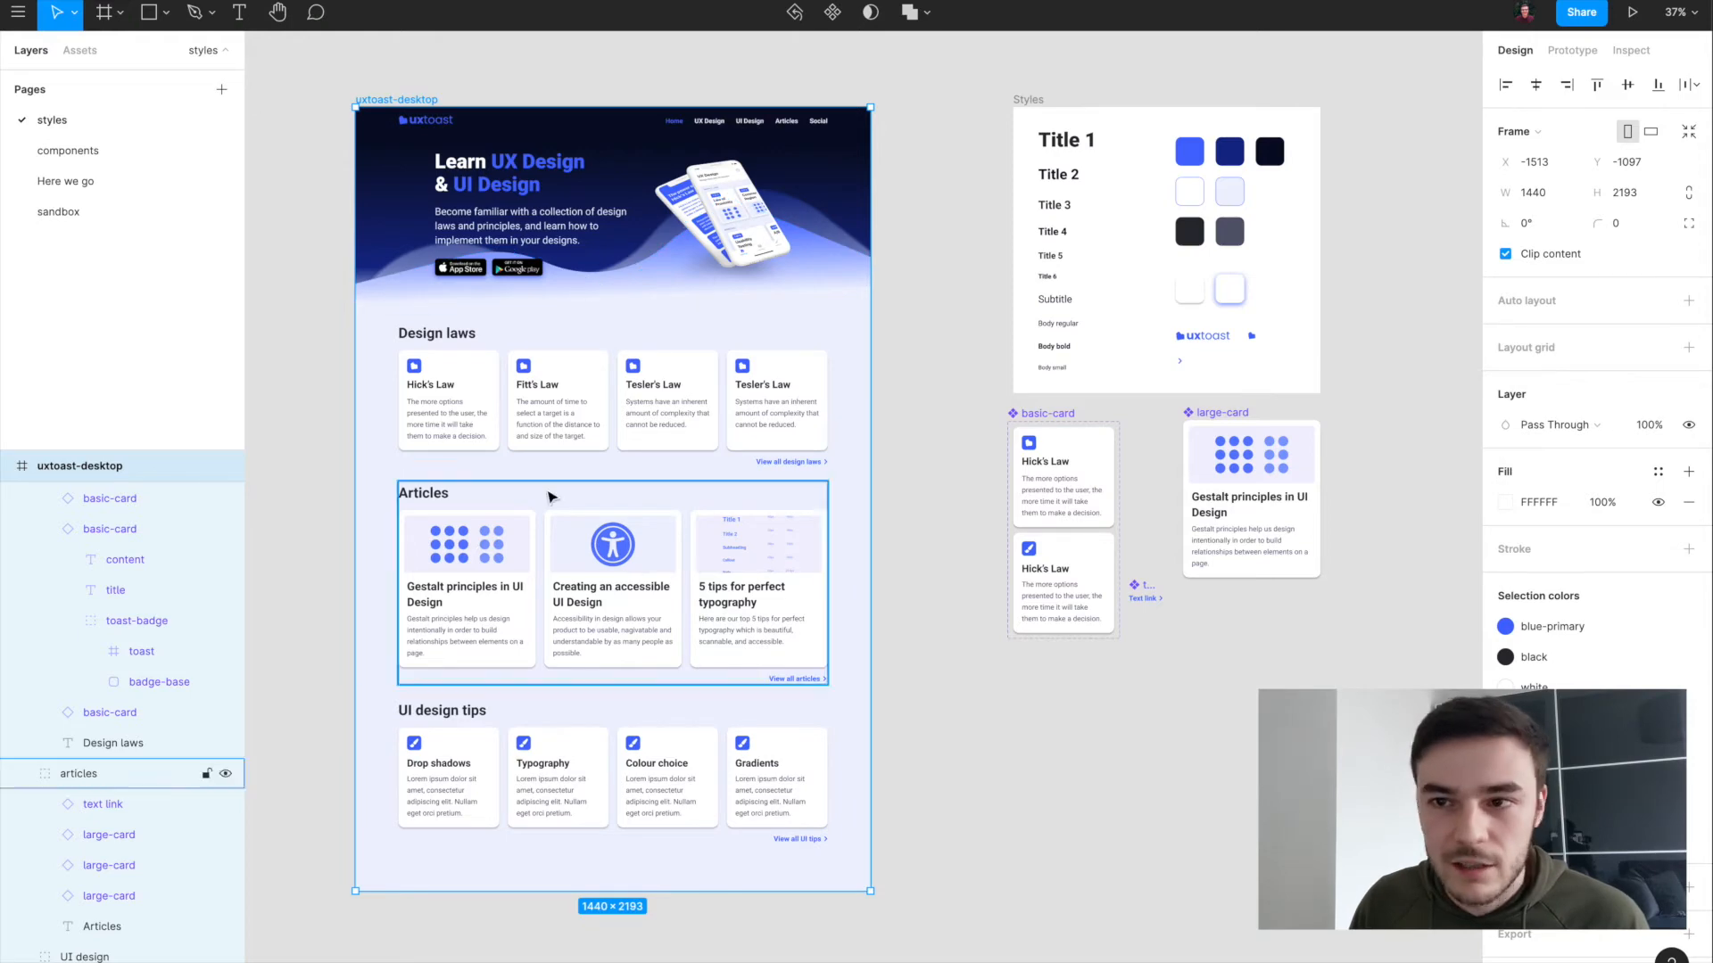
Step: Draw a new frame about 198 × 70 on the empty canvas below the basic-card component
ctrl+scroll(1077, 795, up, 5)
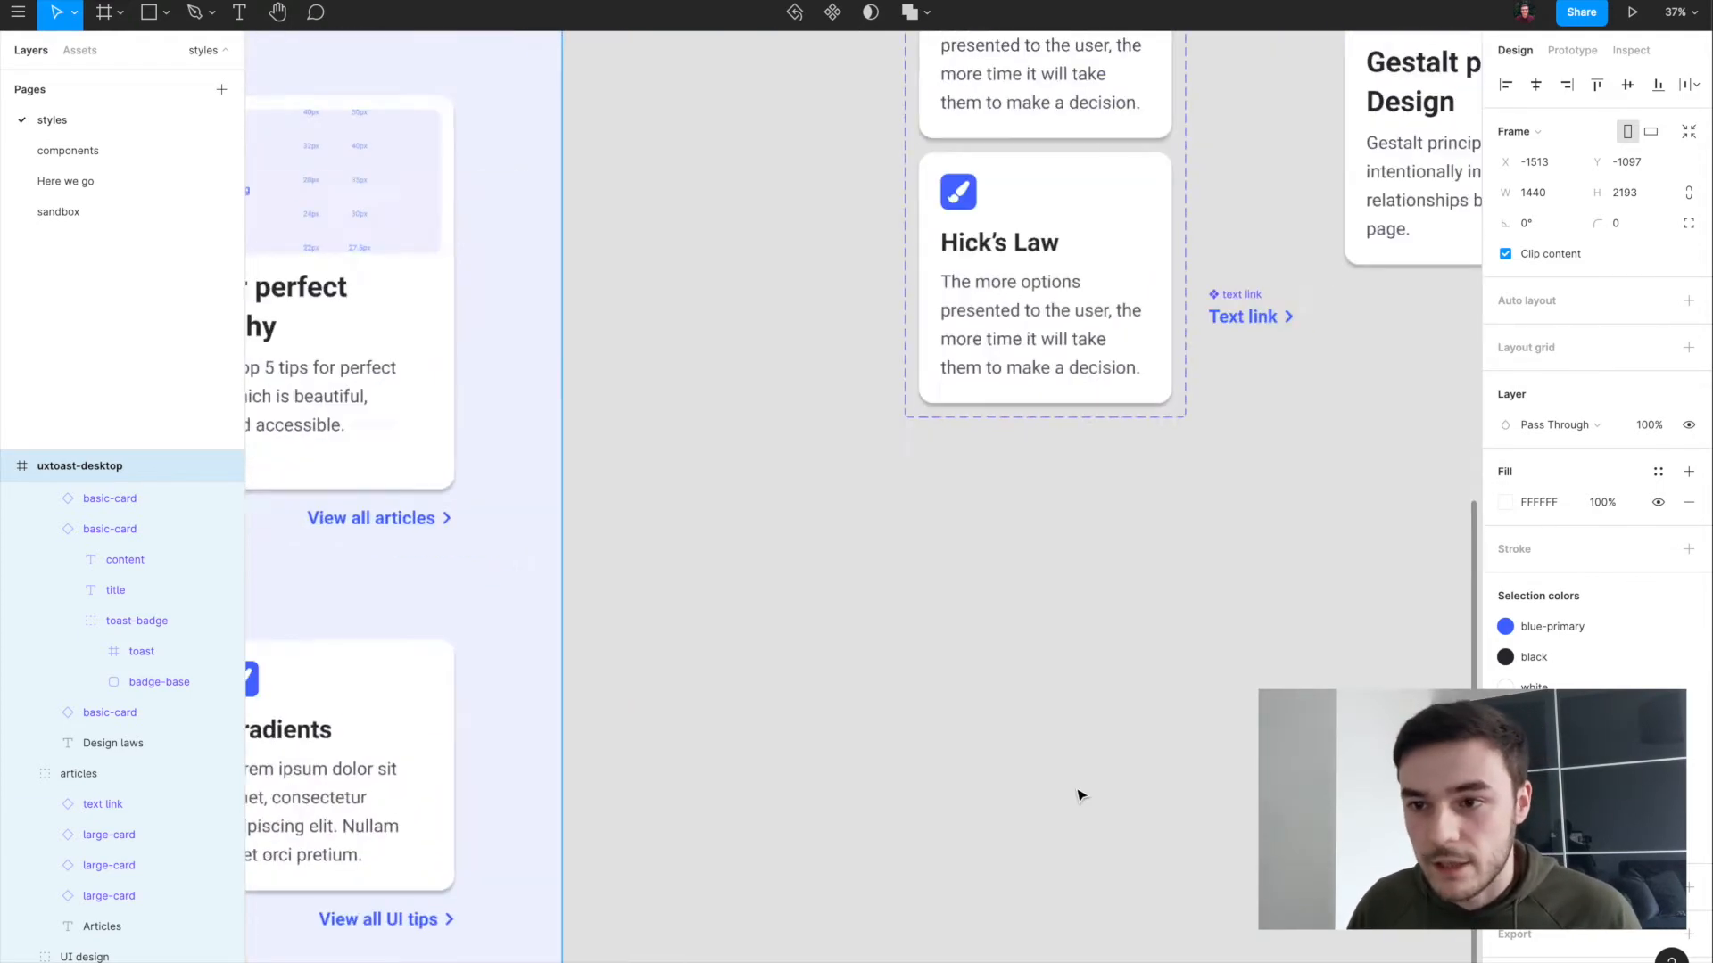
scroll(1049, 630, down, 1)
scroll(1049, 629, right, 1)
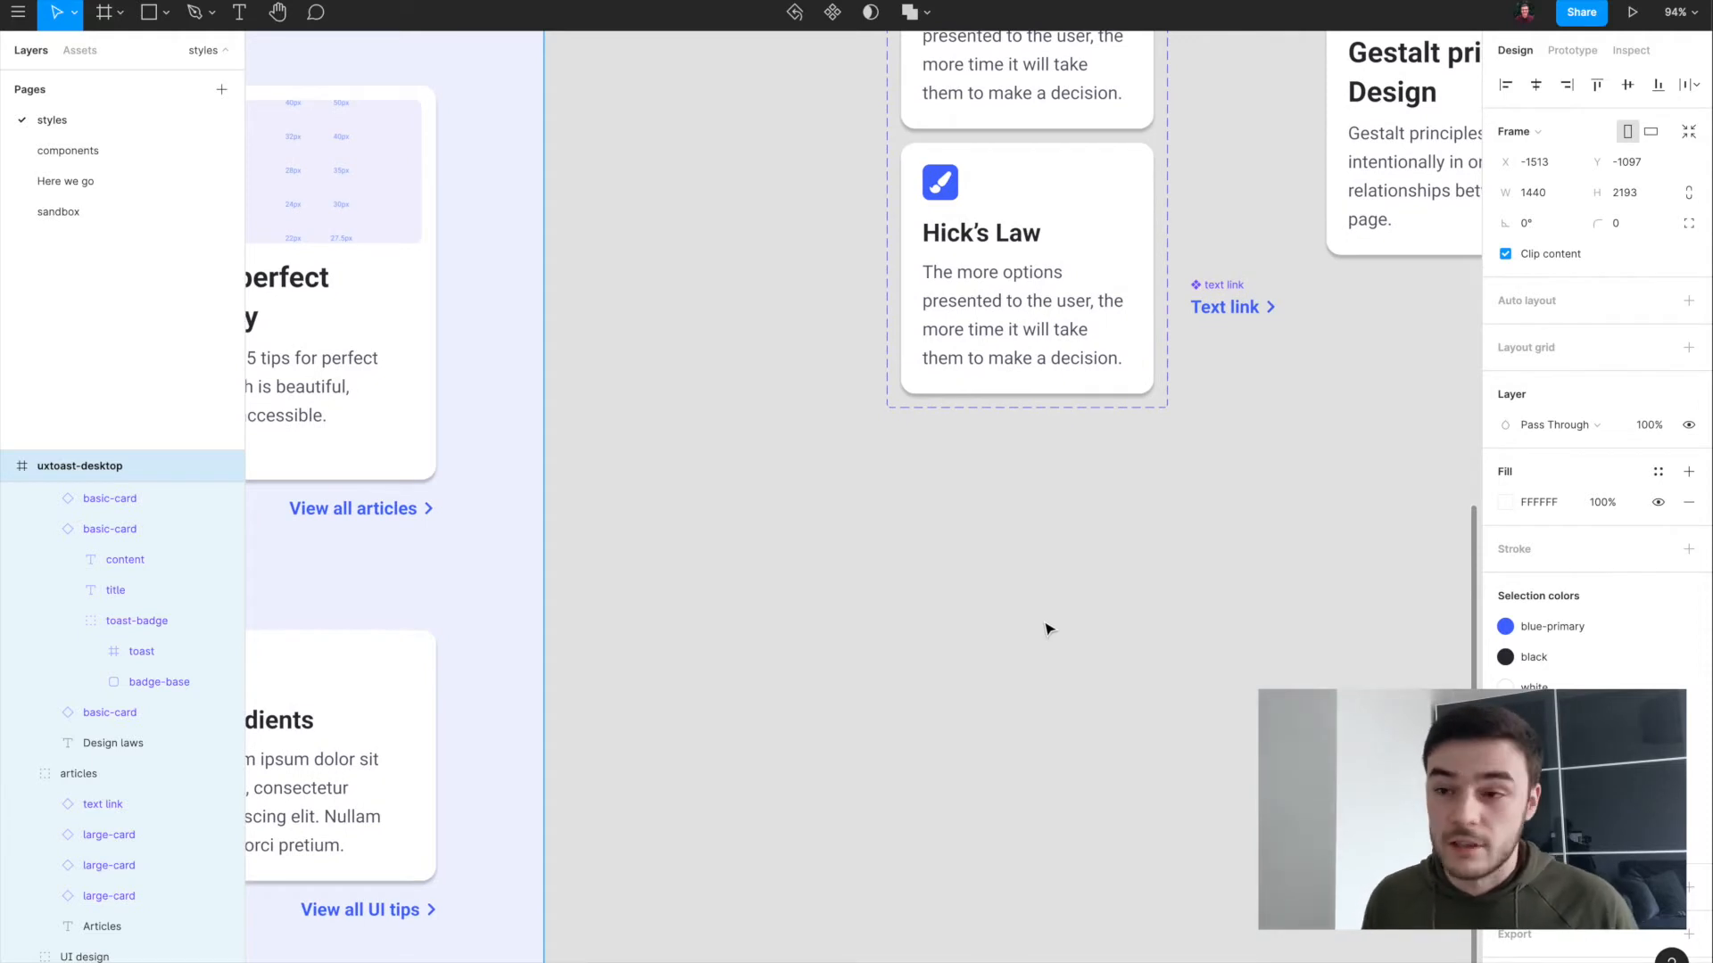
scroll(1047, 551, down, 2)
scroll(1048, 550, right, 1)
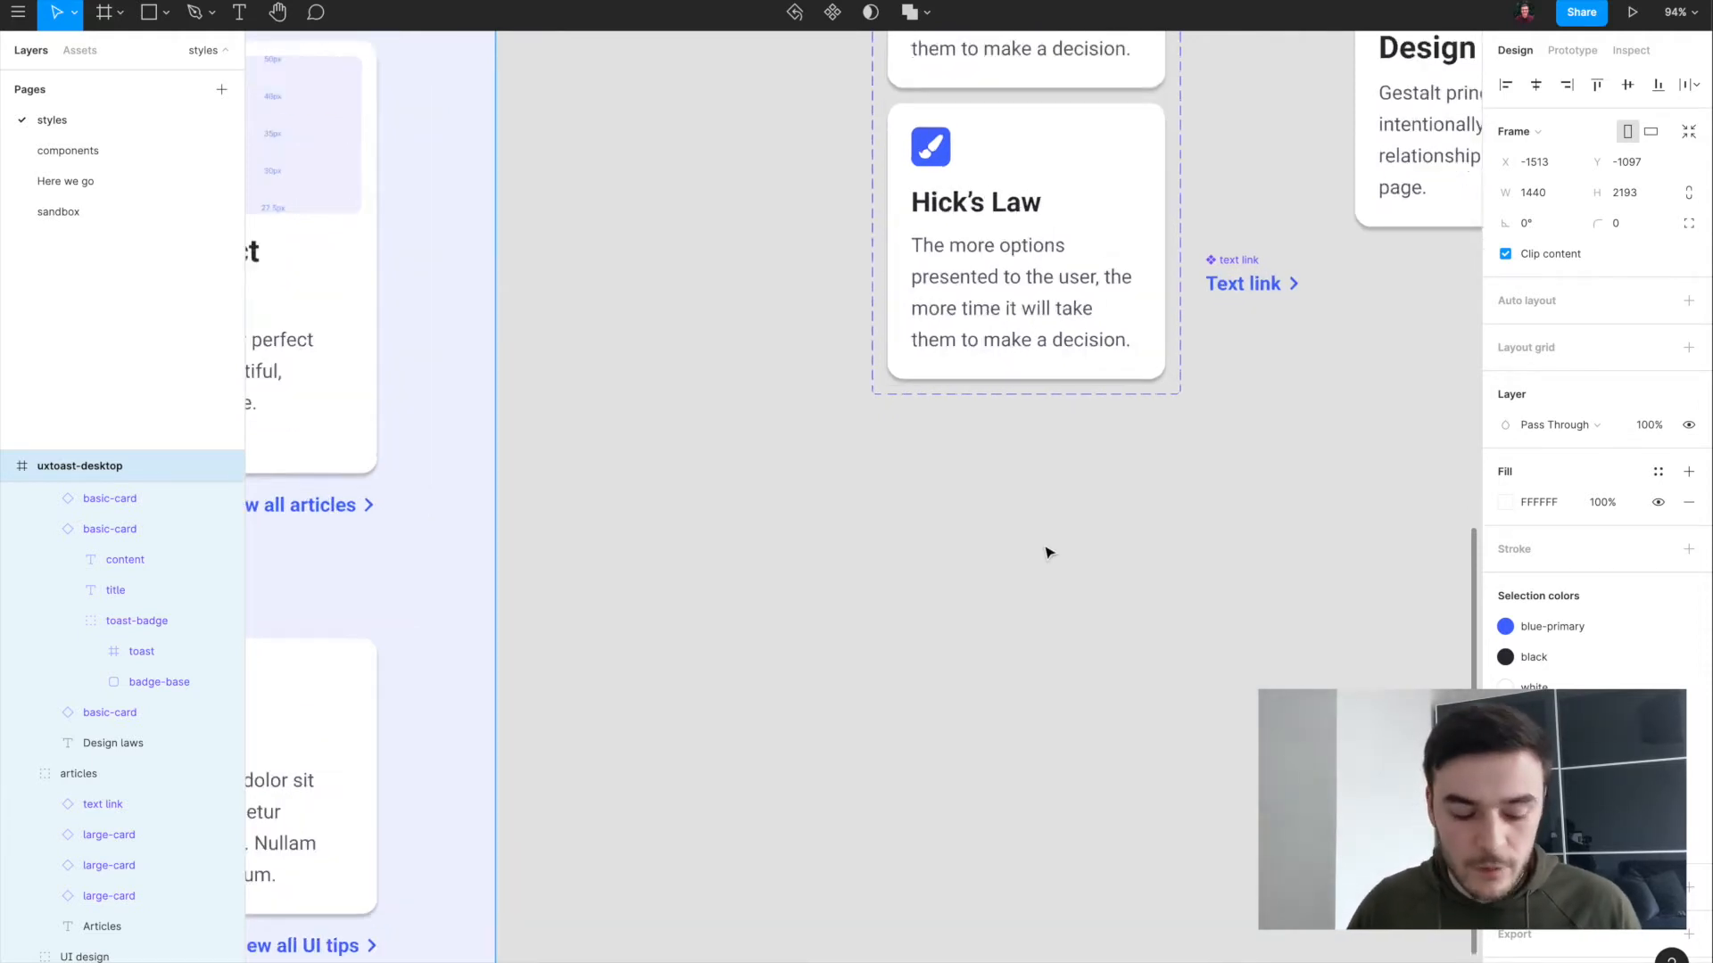
ctrl+scroll(891, 493, up, 2)
ctrl+scroll(884, 457, down, 2)
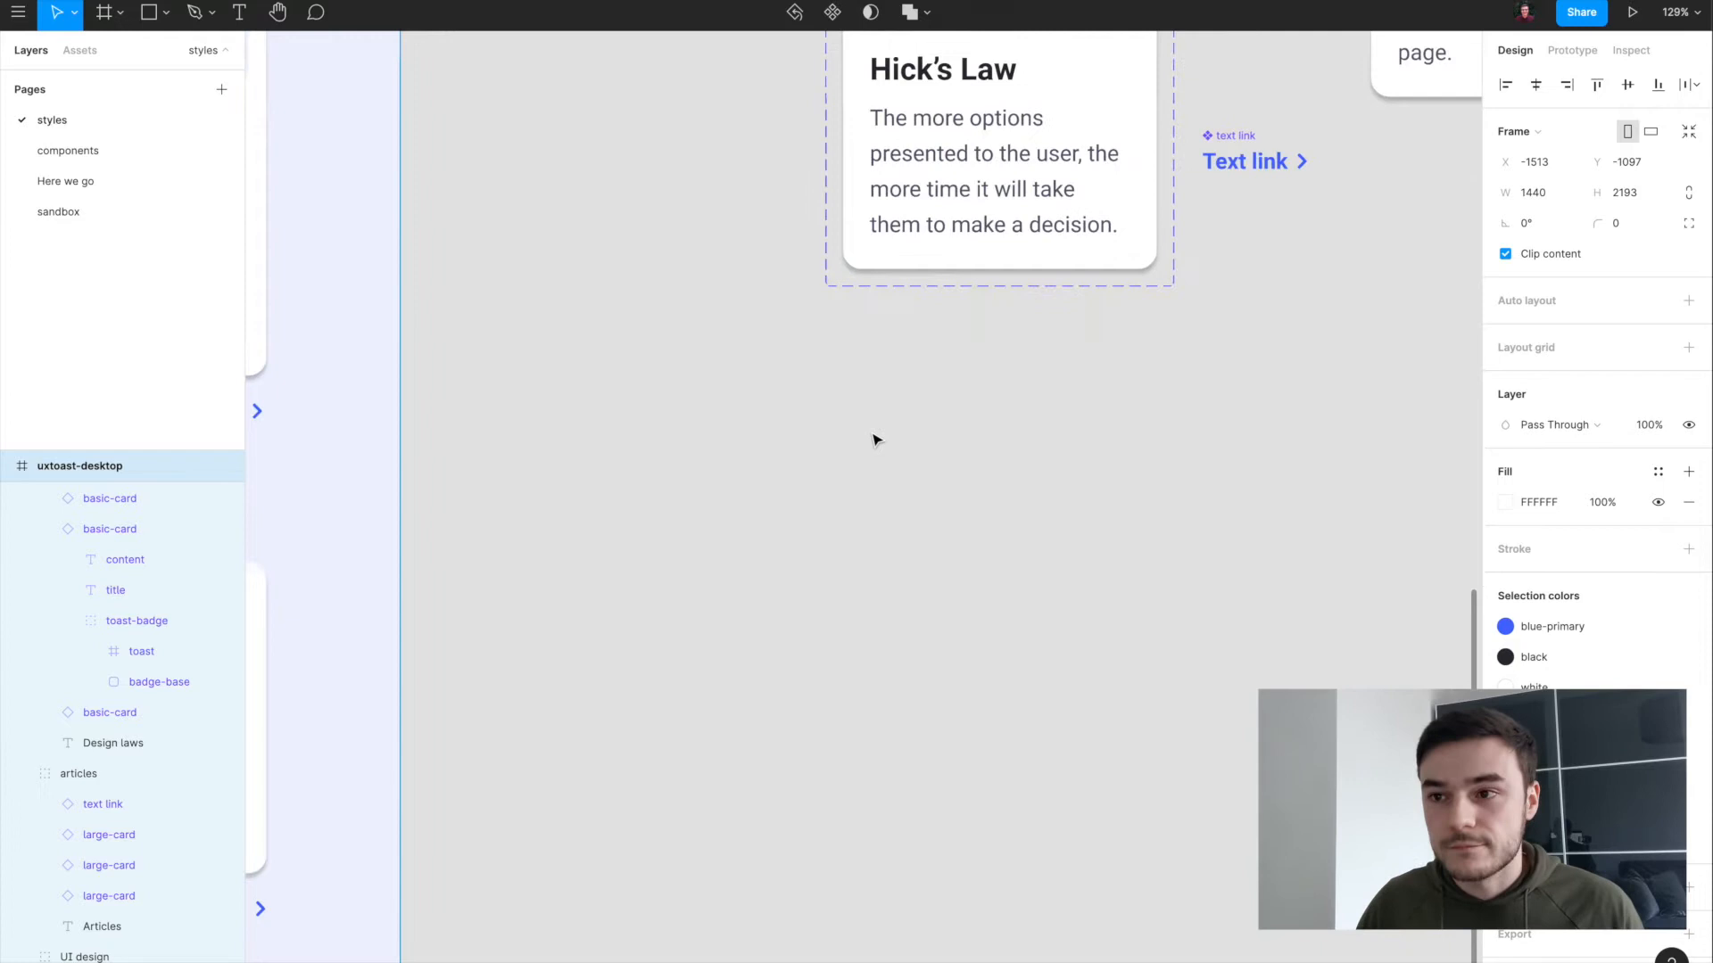
key(f)
drag(832, 417, 1012, 480)
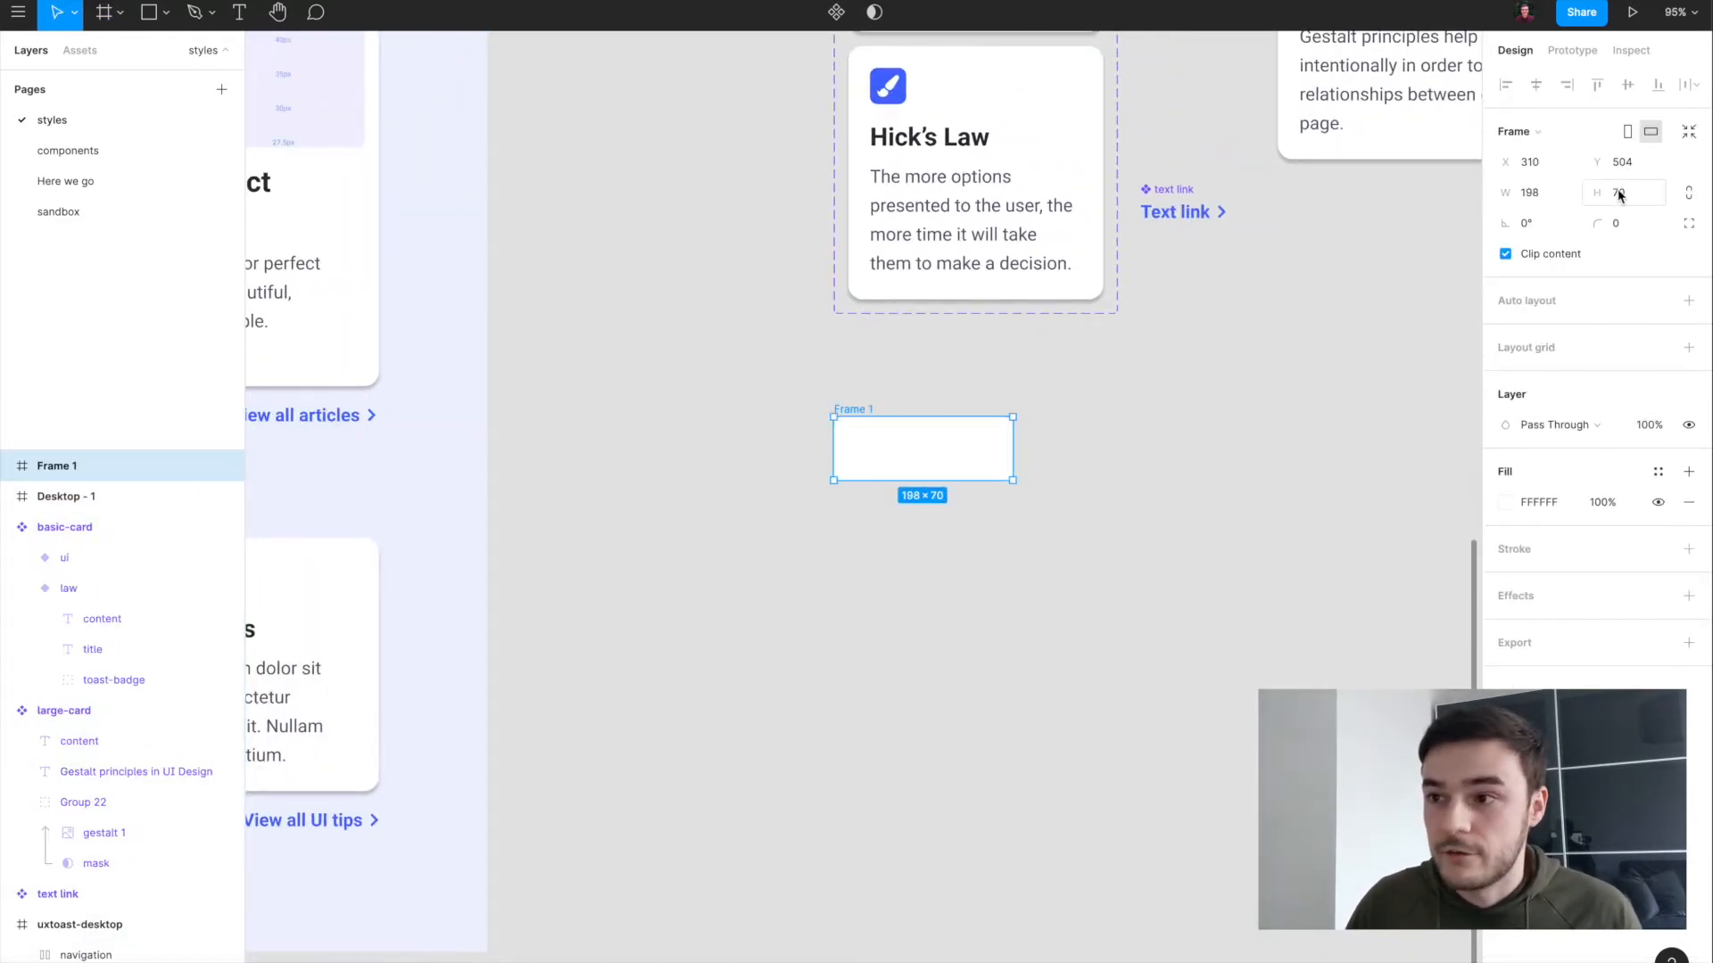
Step: Set the new frame's height to 56
ctrl+scroll(987, 381, up, 4)
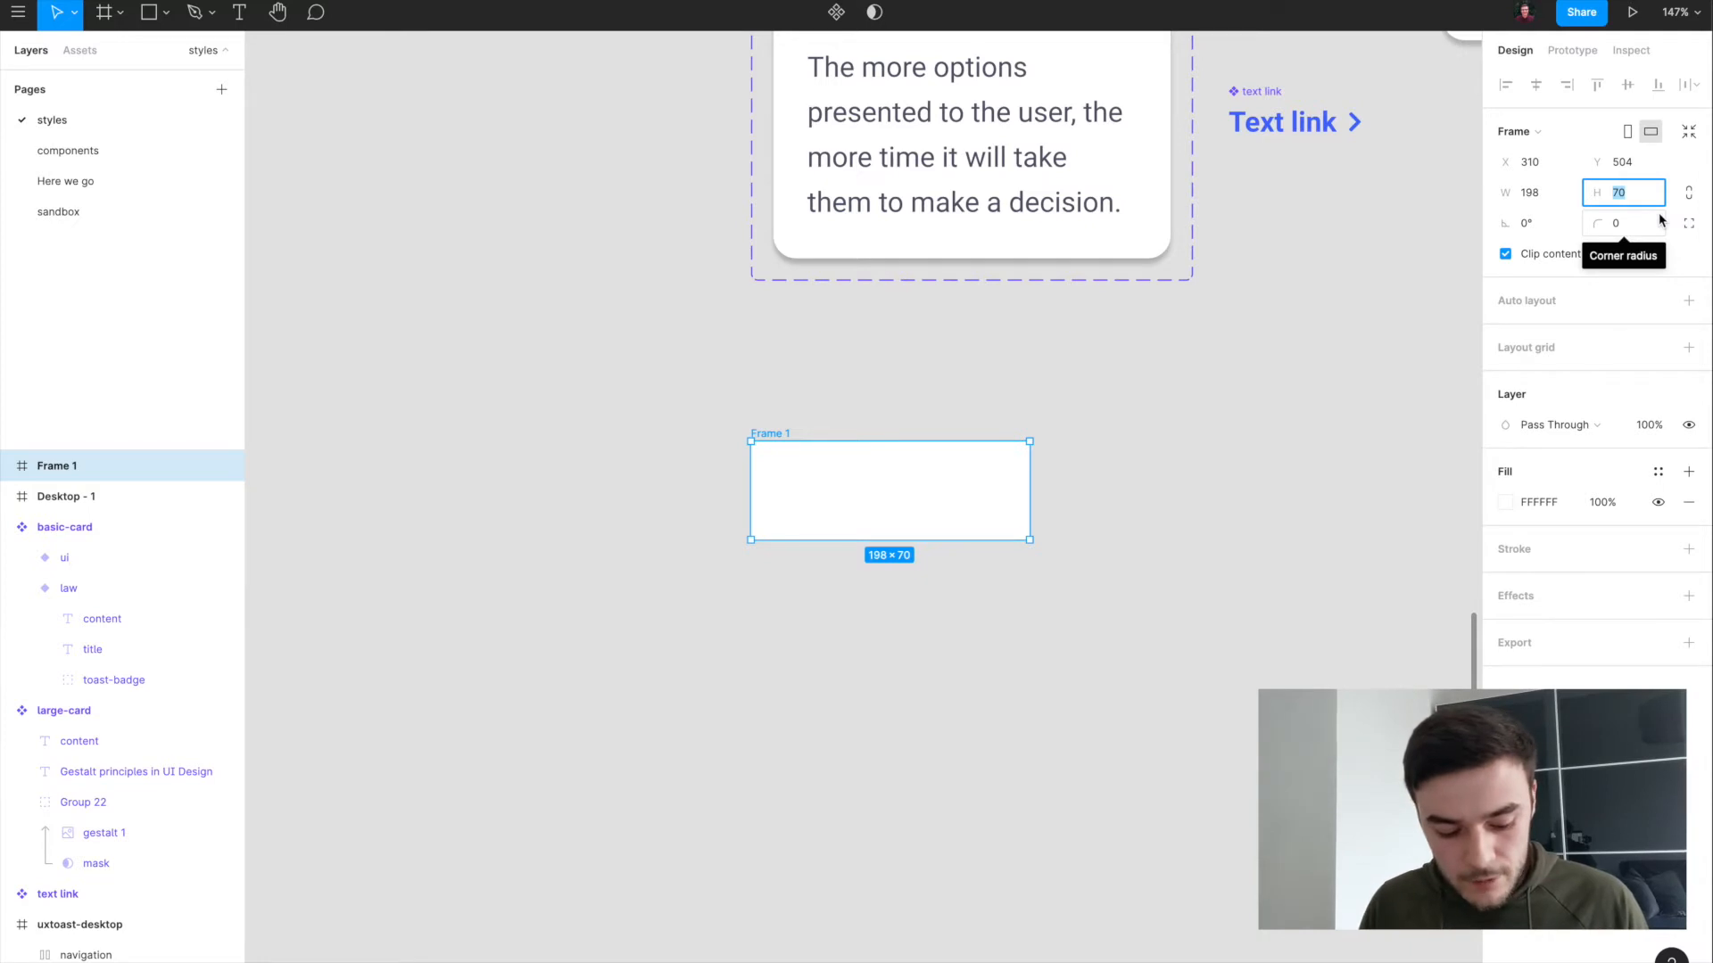
text(56)
key(Return)
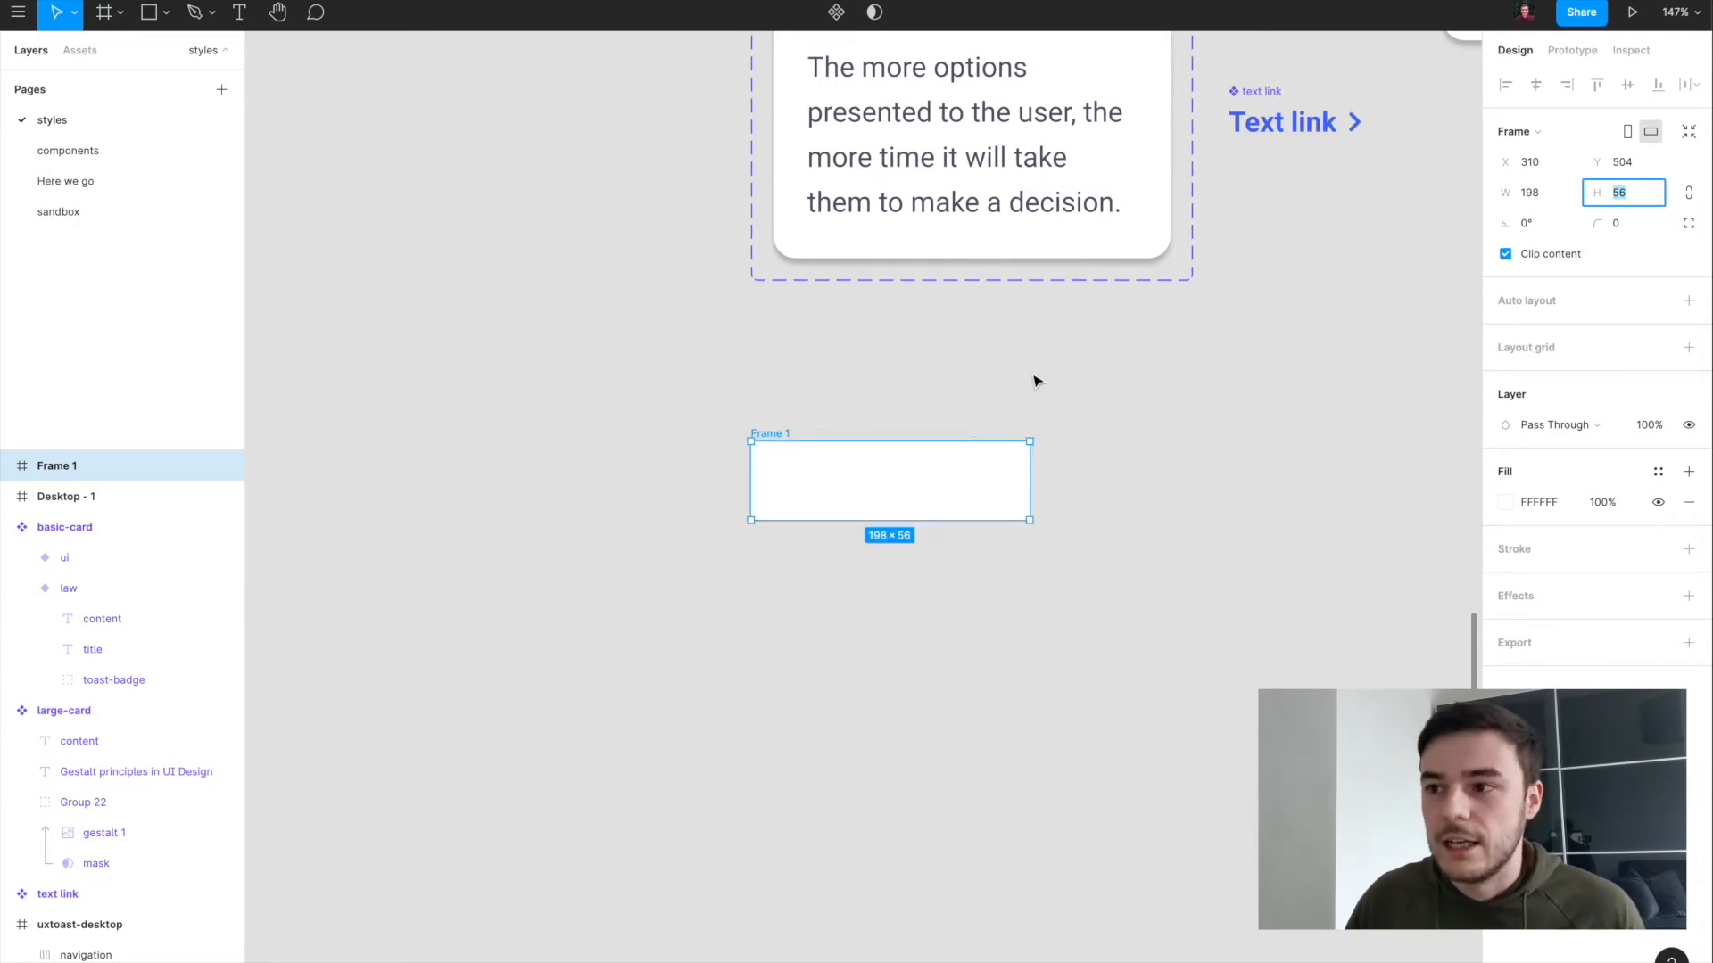
Step: Fill the new frame with the blue-primary color style and round its corners with a radius of 8
scroll(863, 441, up, 3)
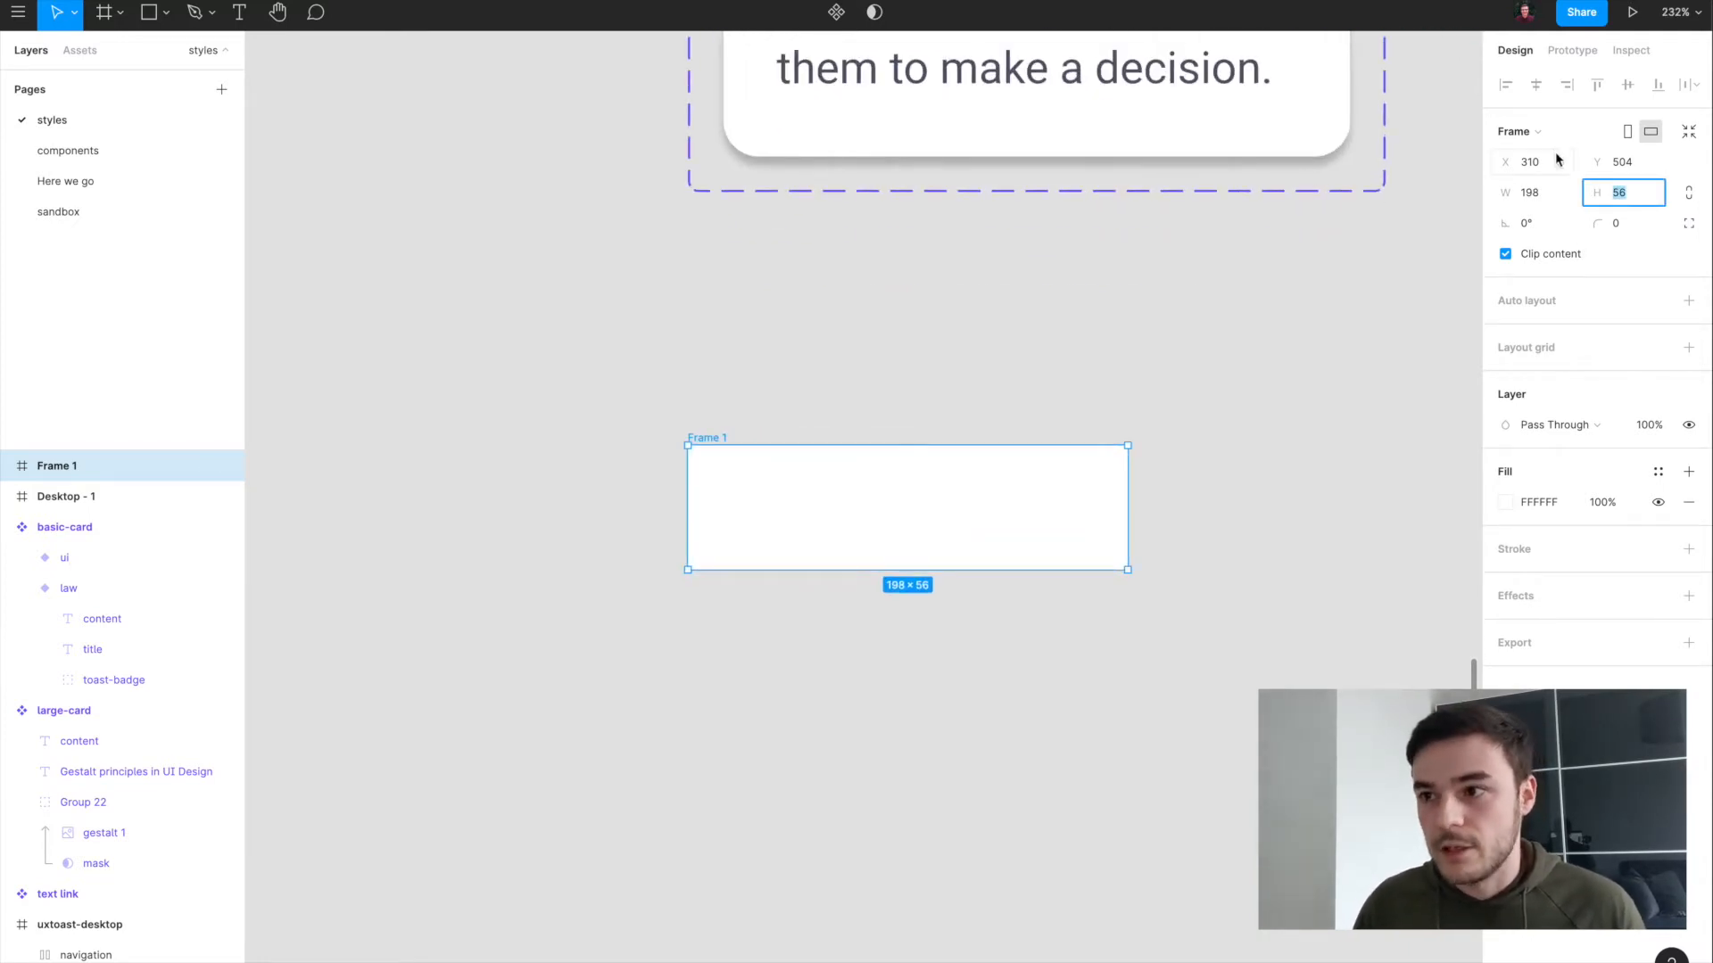
click(1658, 471)
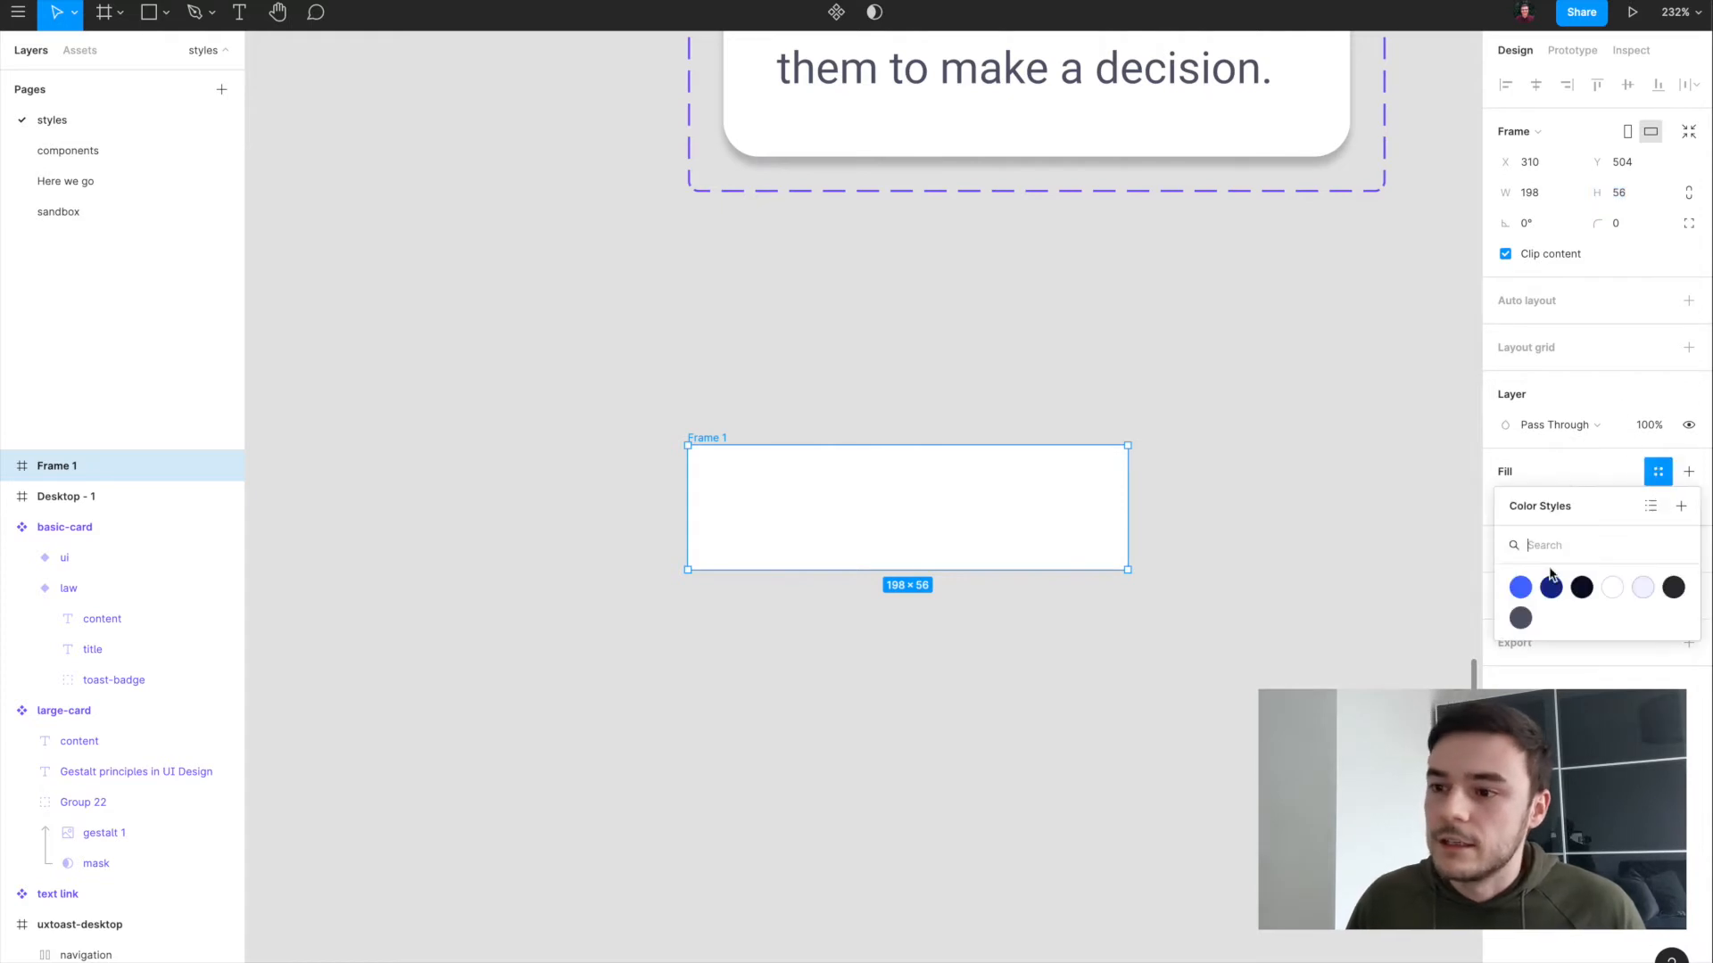
click(1539, 586)
click(1635, 223)
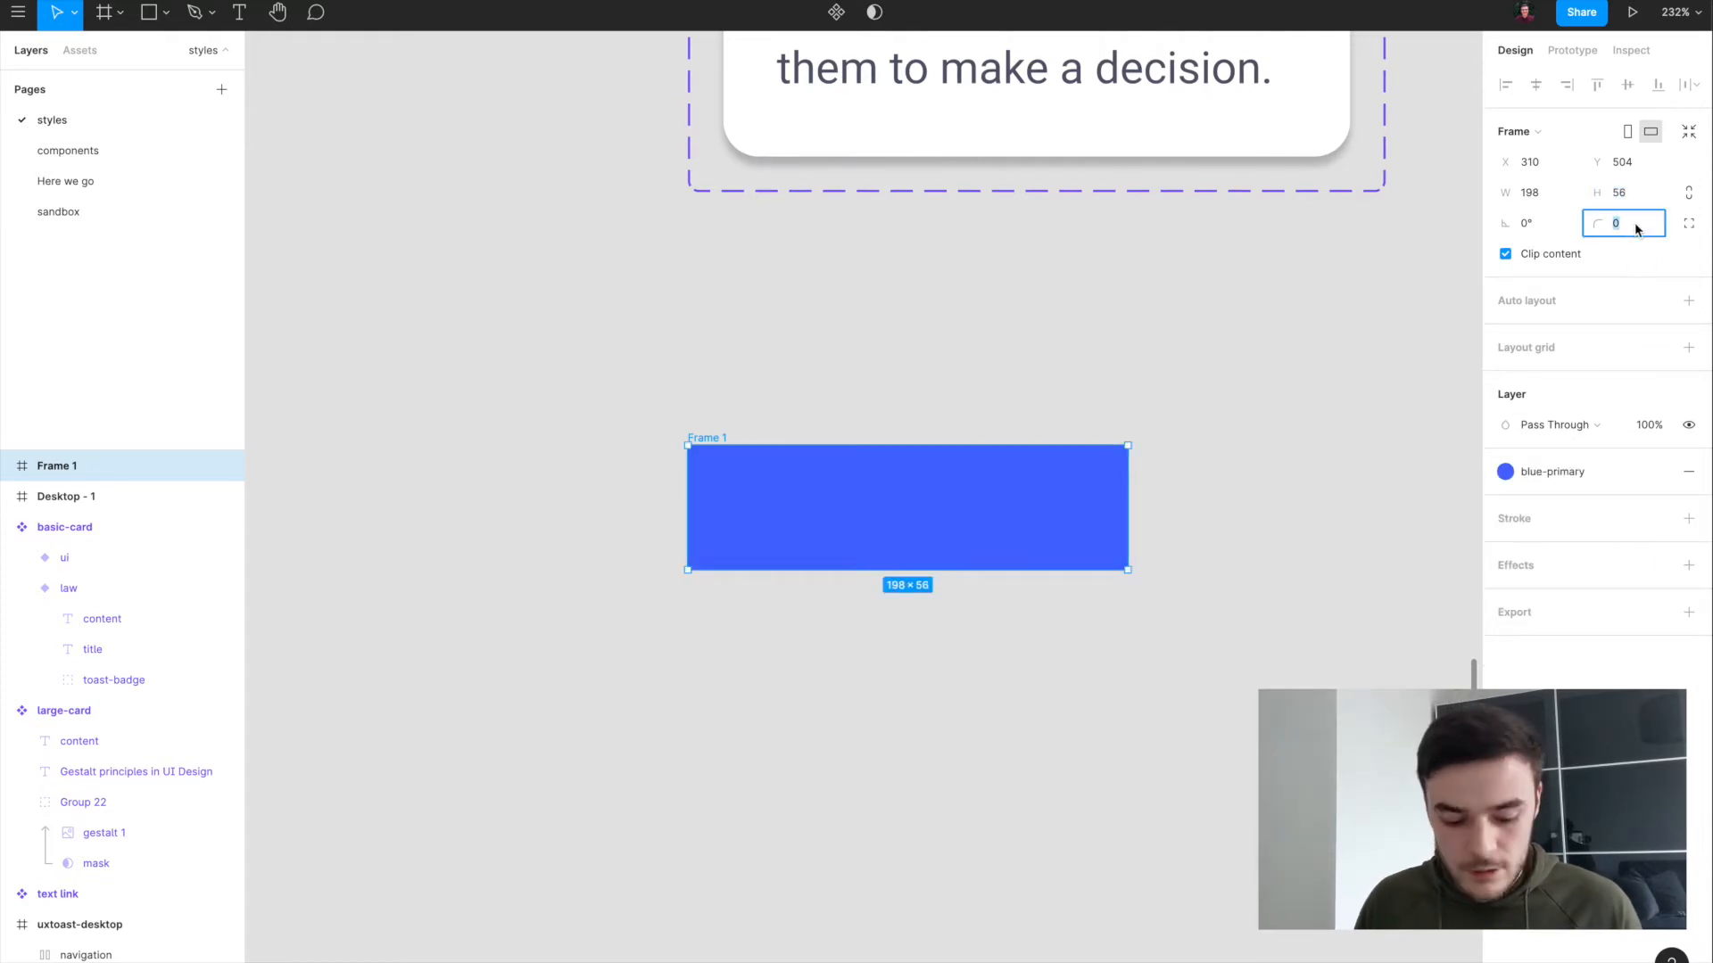
text(8)
key(Return)
key(Escape)
click(705, 439)
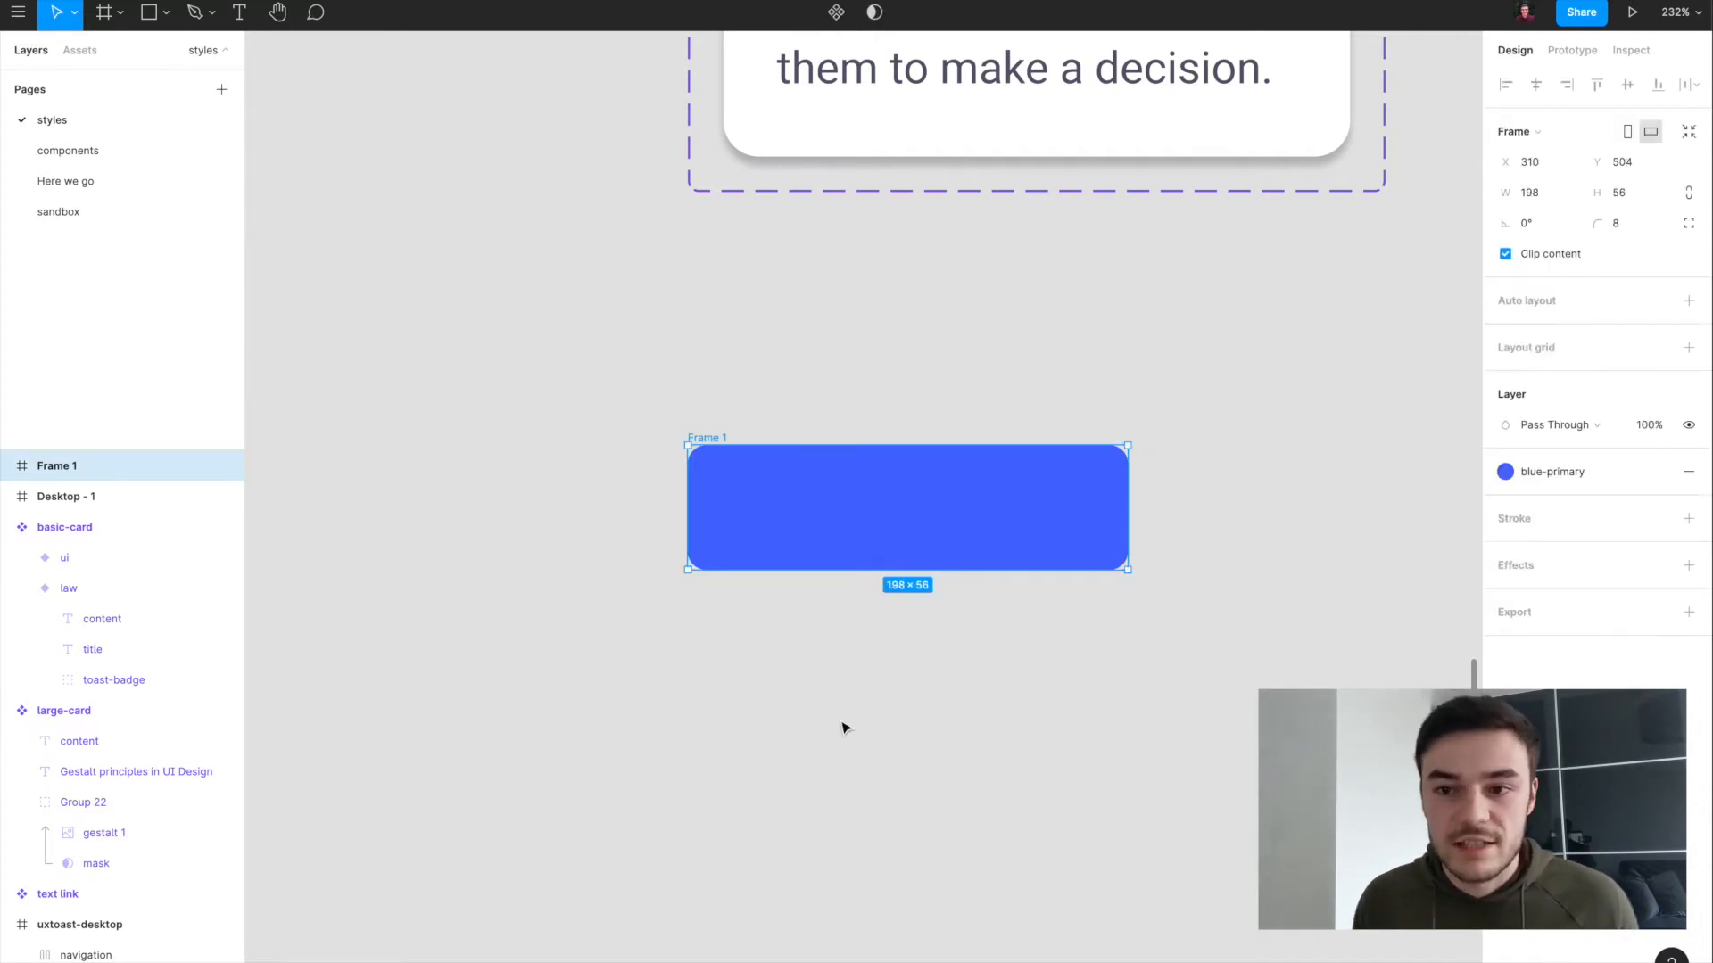
click(904, 766)
Step: Add the text "Button" inside the blue frame and move it roughly to the frame's middle
key(t)
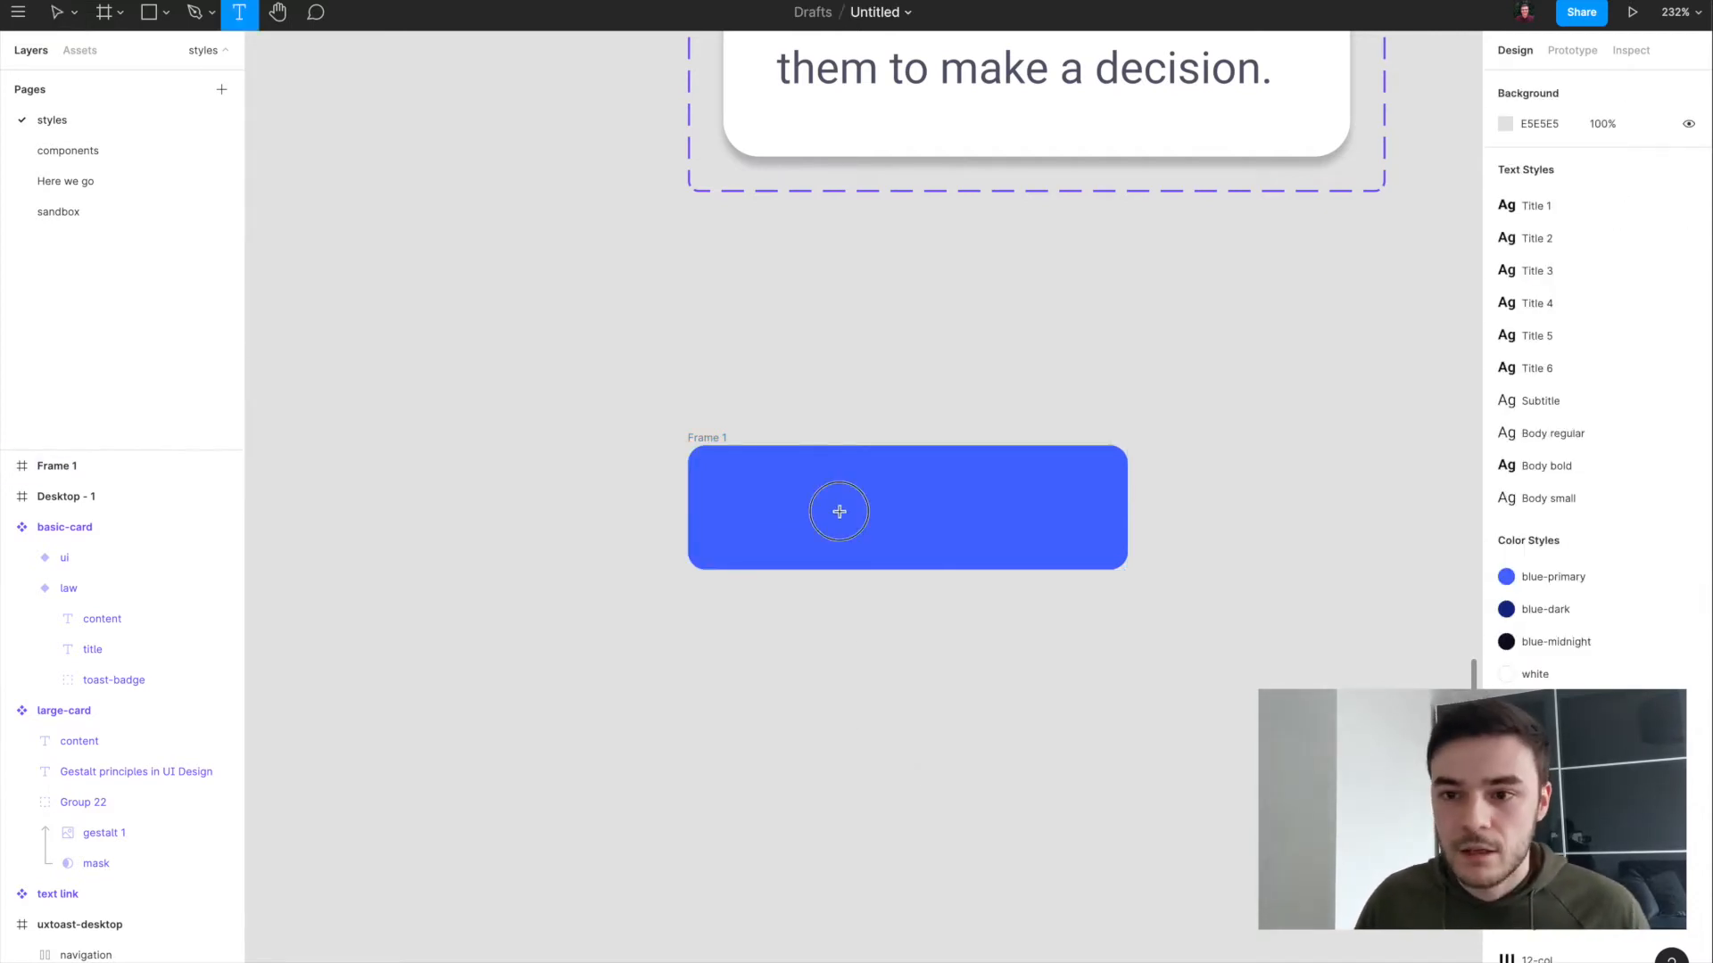
click(838, 508)
text(Button)
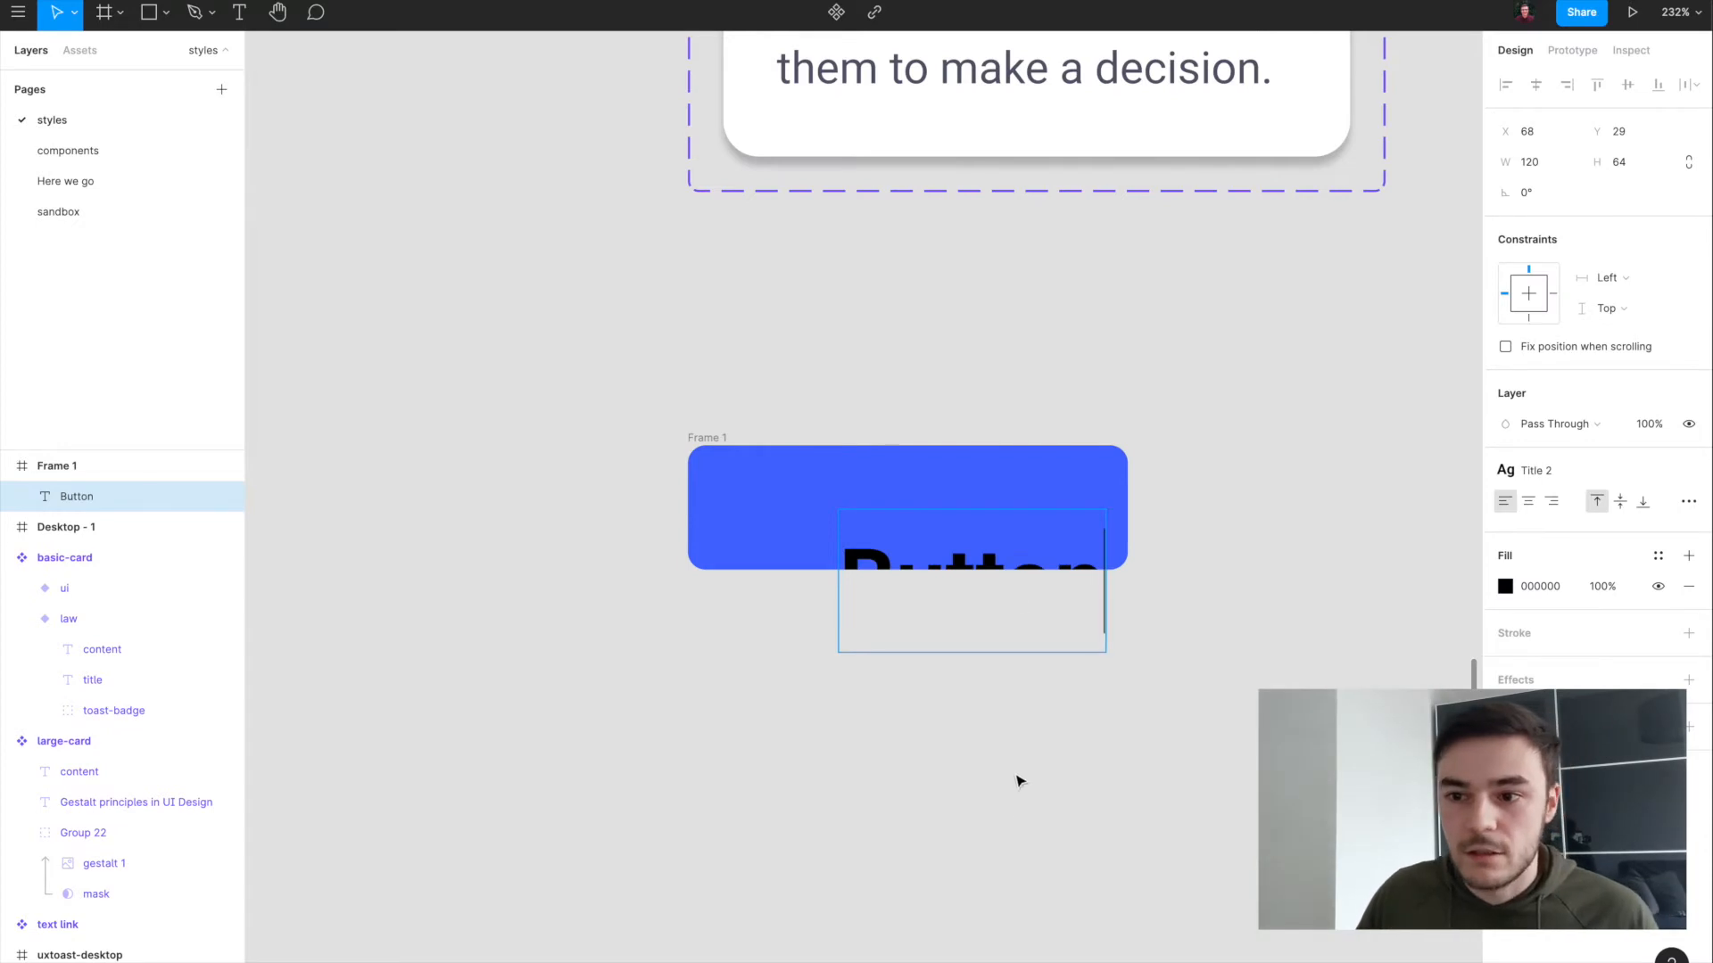
key(Escape)
click(959, 568)
drag(959, 568, 887, 490)
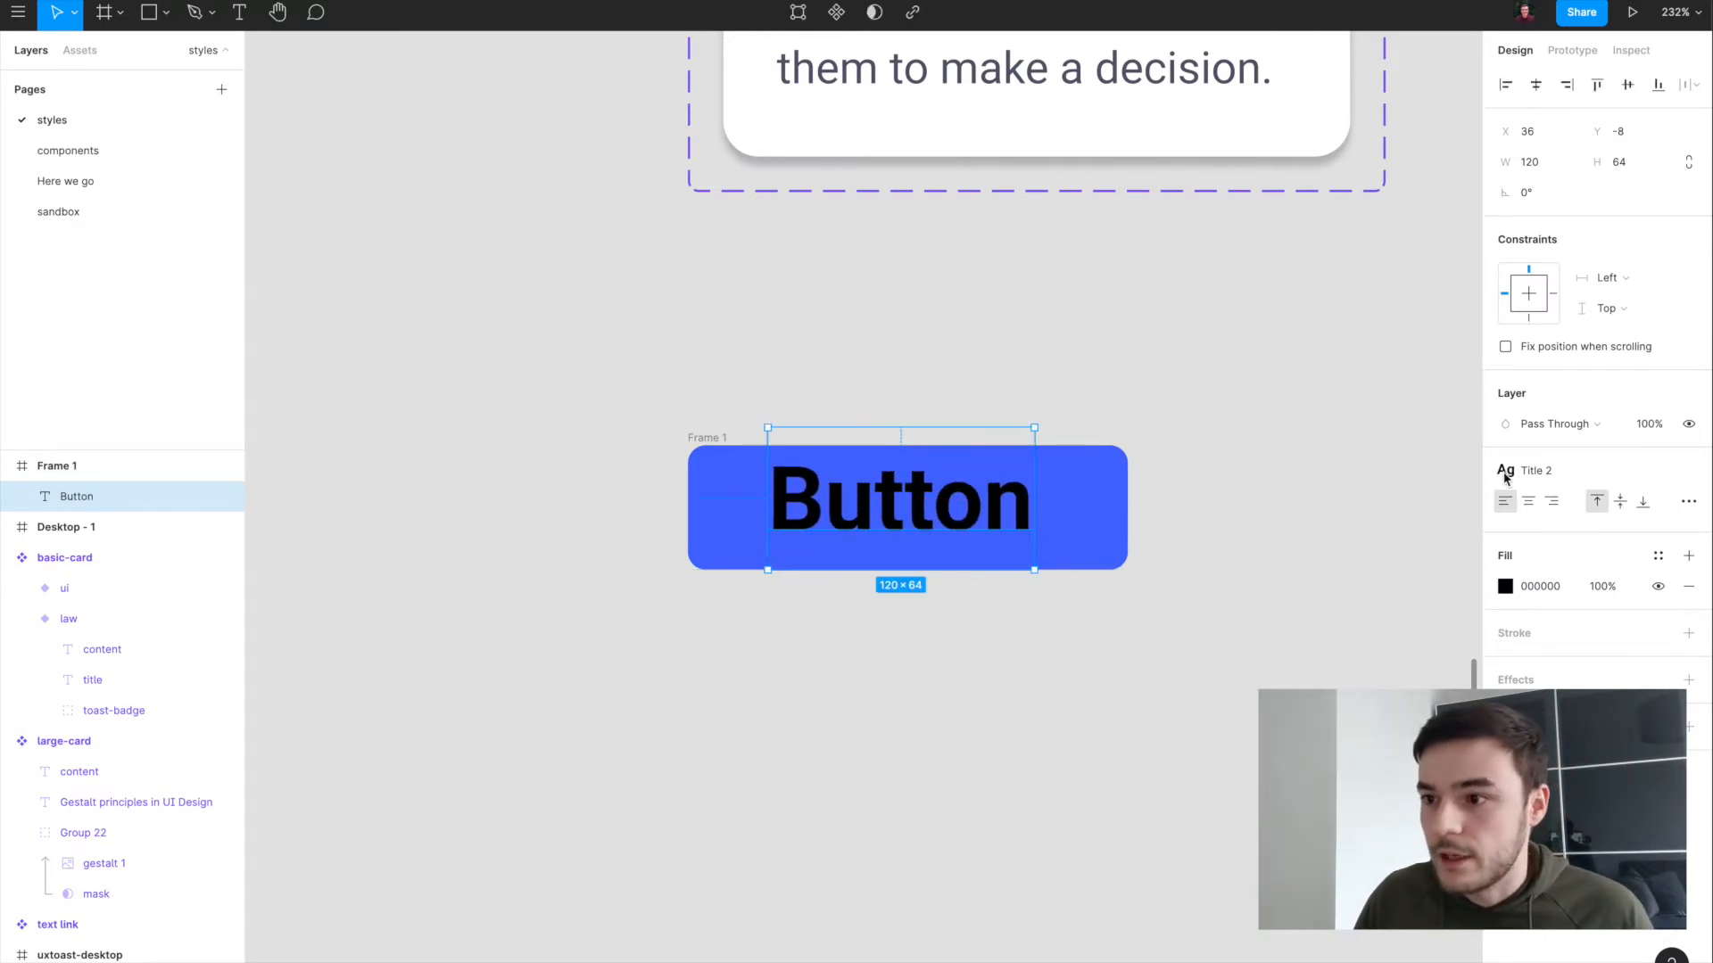
Step: Apply the Body bold text style to the Button text and move it back toward the frame's middle
click(1625, 474)
scroll(1579, 759, down, 1)
click(1579, 769)
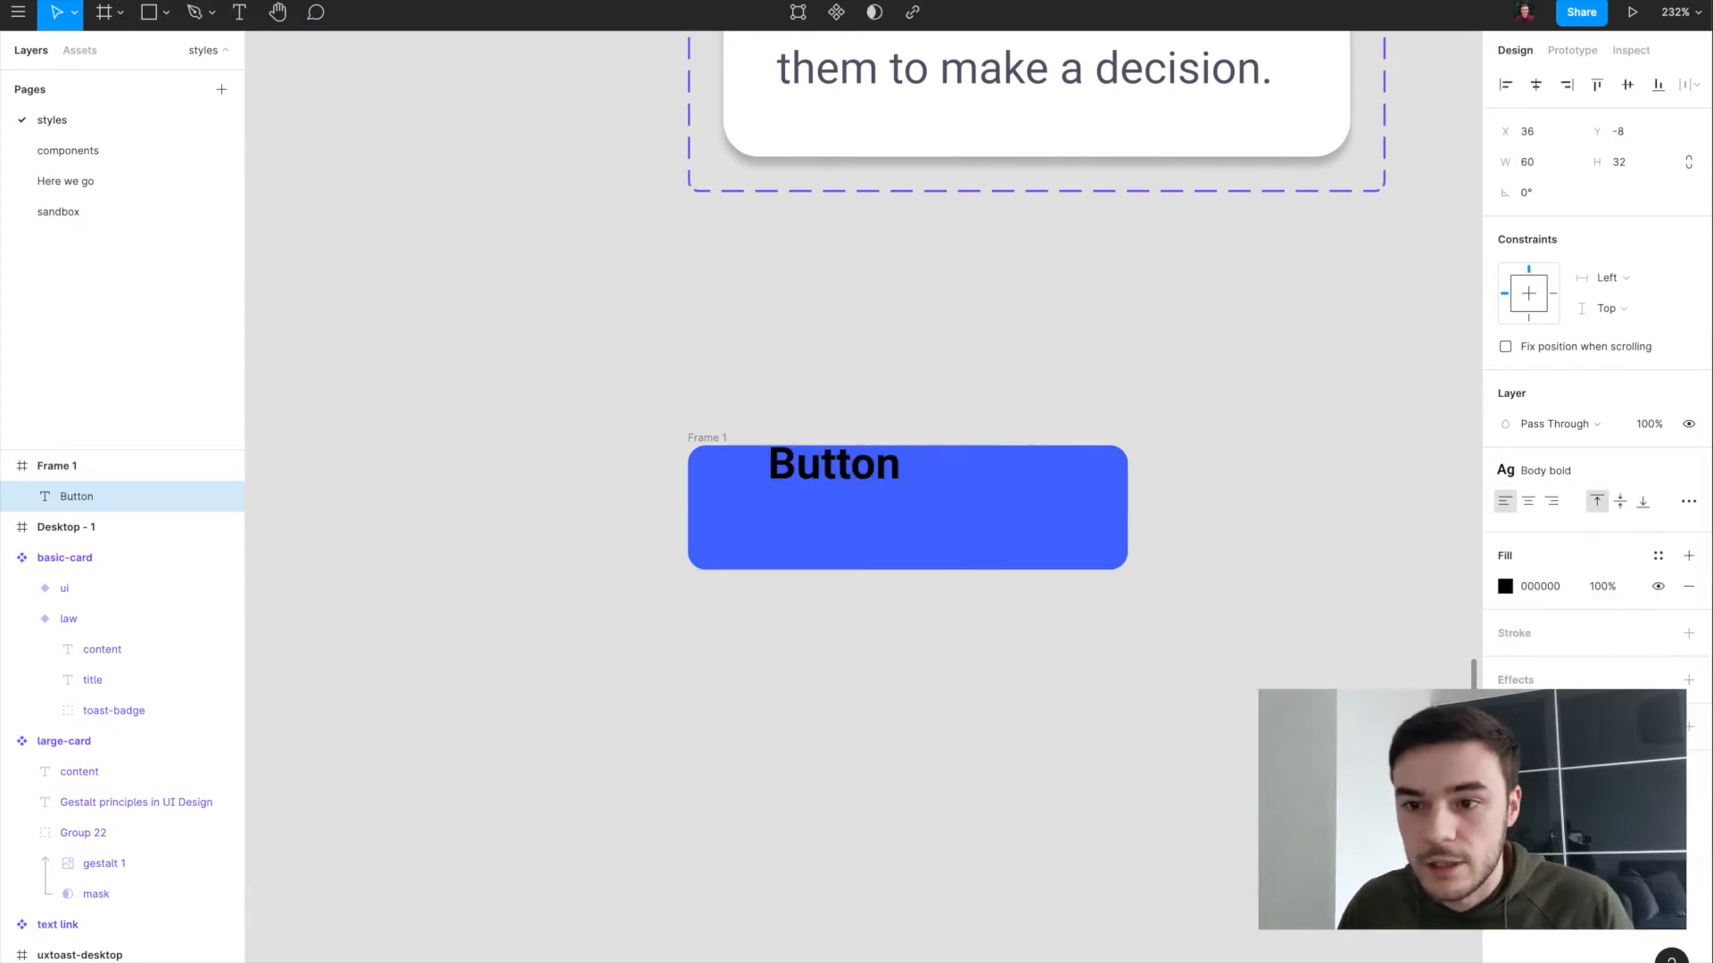
drag(823, 489, 876, 524)
Step: Give the Button text the white color style and fine-tune its position to X 66, Y 12 in the frame
click(1657, 556)
click(1554, 674)
click(1236, 598)
drag(865, 513, 876, 519)
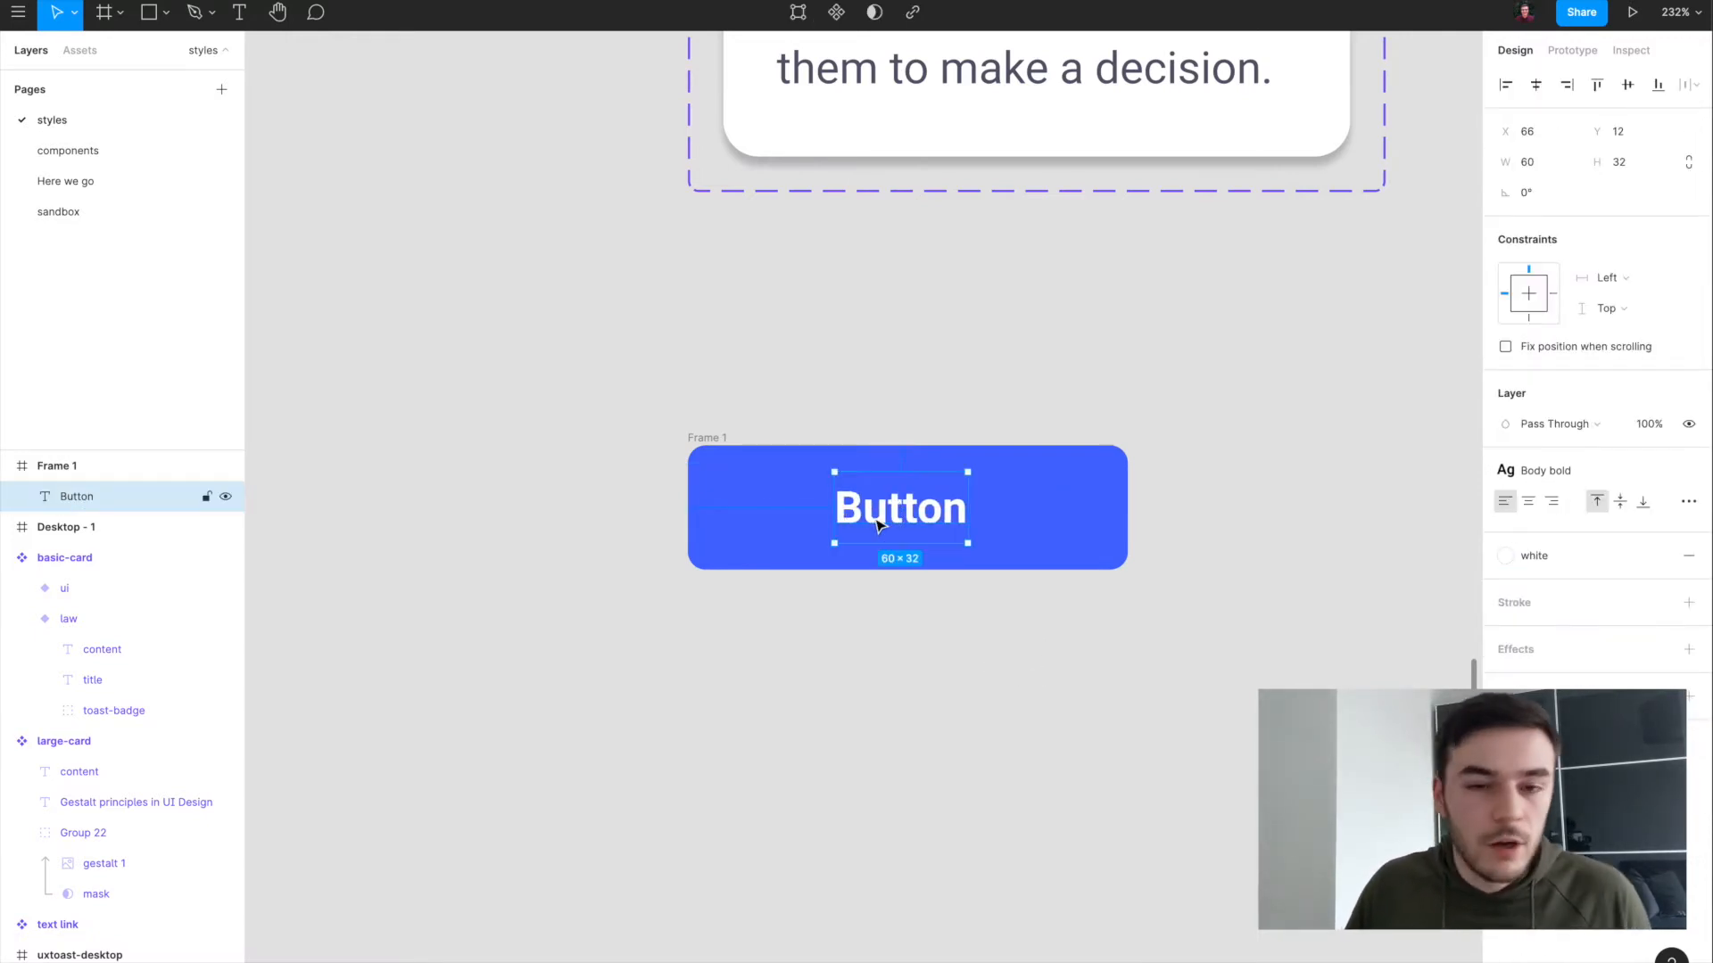
Step: Move the Button text left until it sits 24 from the blue frame's left edge, keeping Y at 12
click(706, 439)
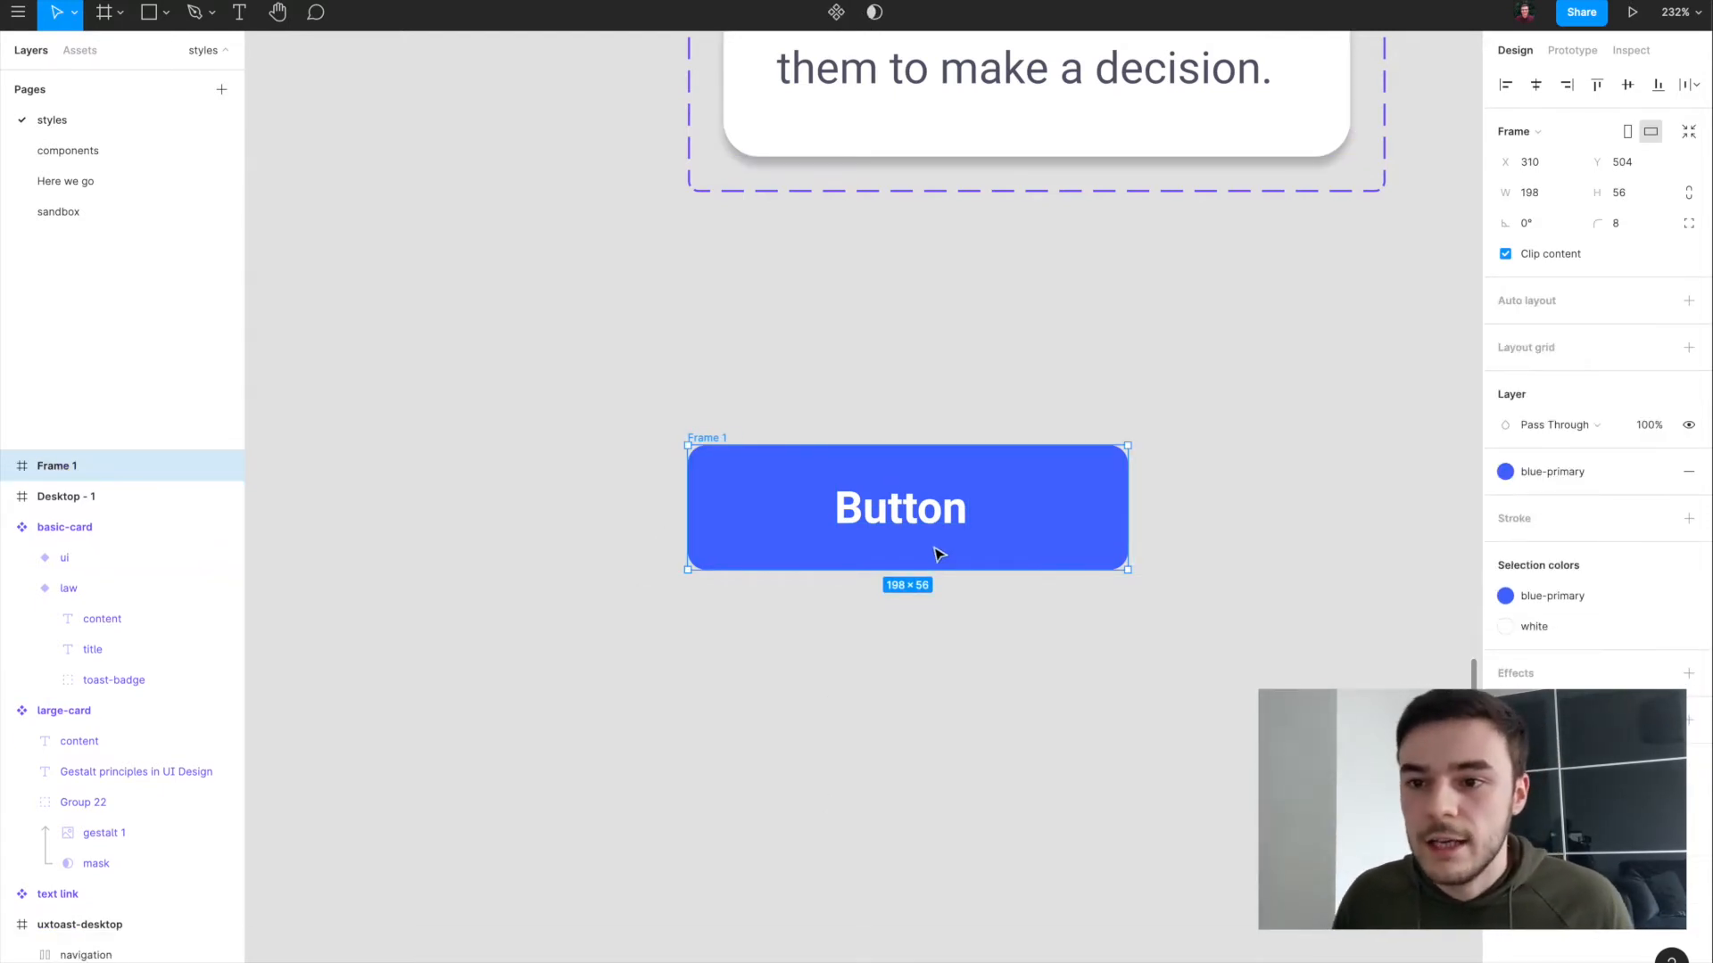
click(920, 520)
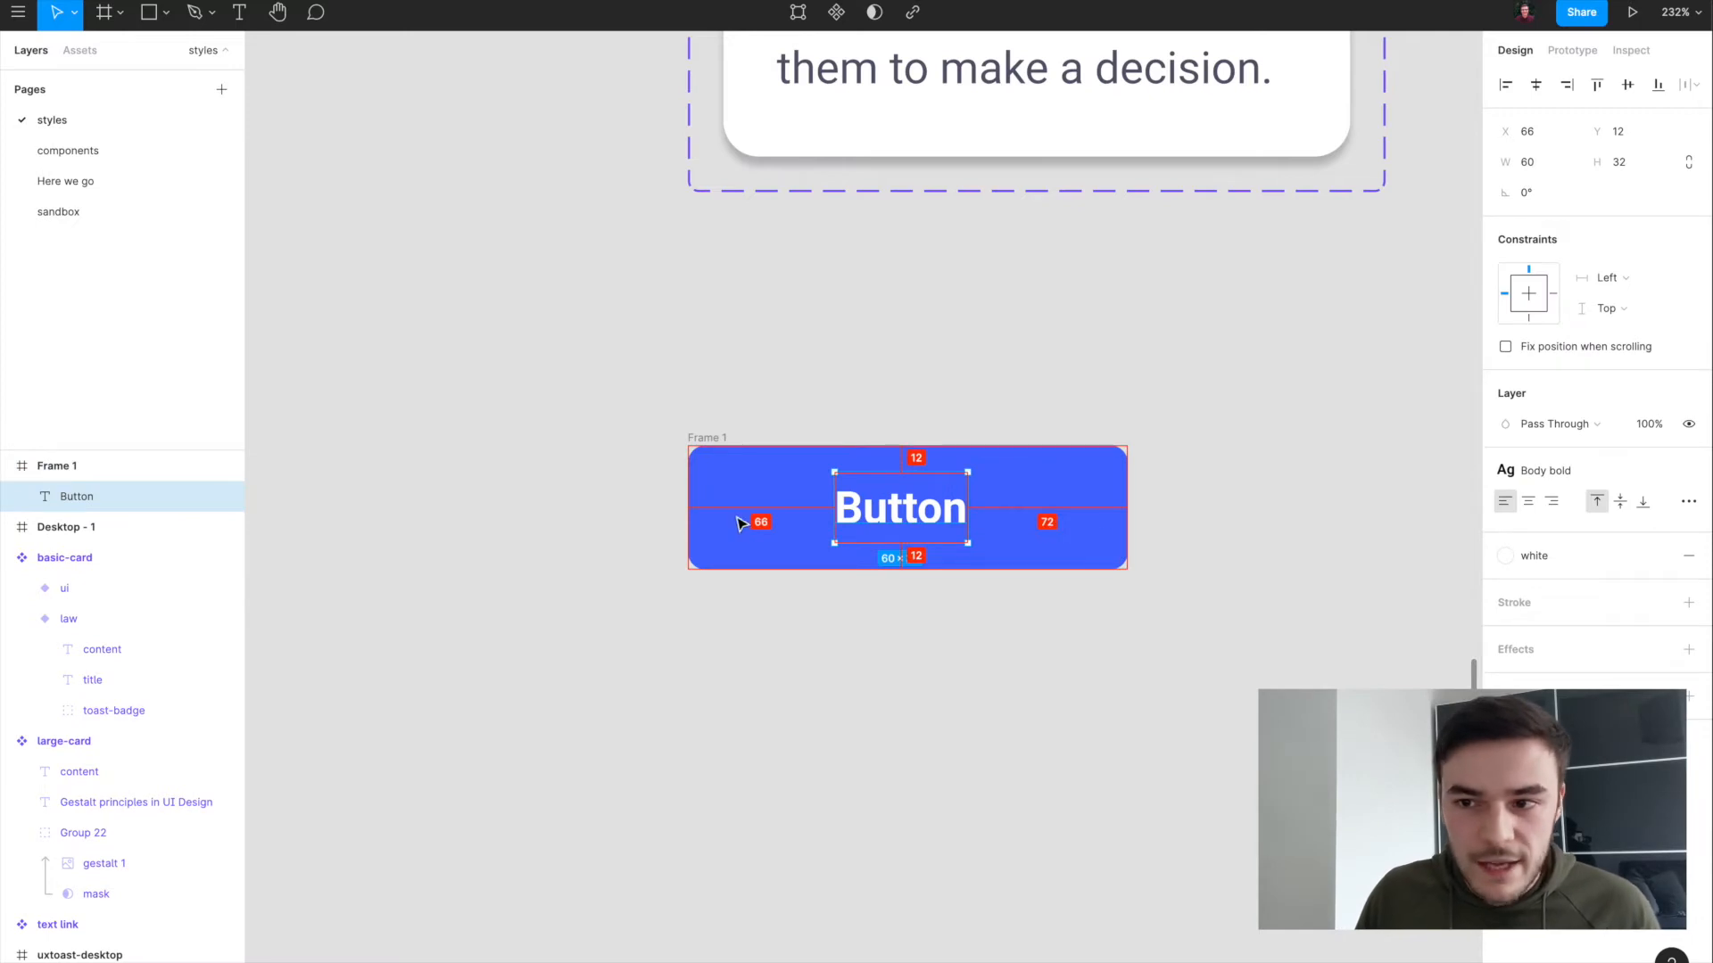
click(925, 538)
drag(925, 538, 843, 536)
key(Left)
key(Left)
key(Left)
key(Left)
key(Left)
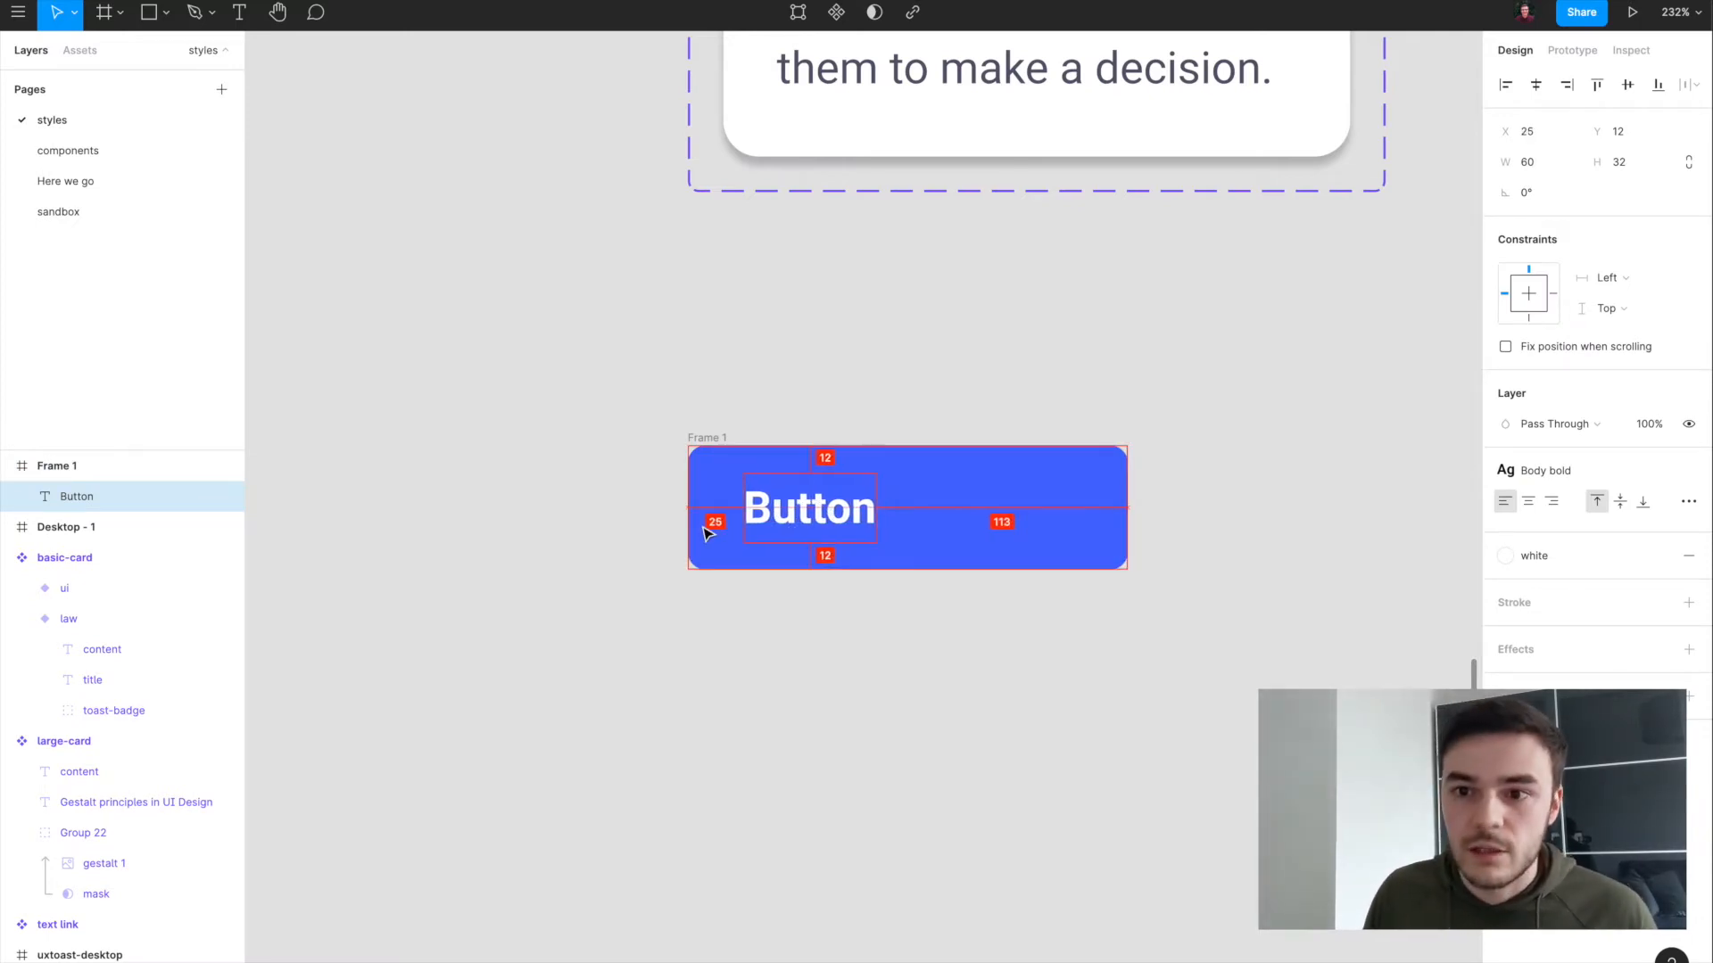
Step: Narrow the blue frame to a width of 108, leaving 24 of space on both sides of the text
click(713, 462)
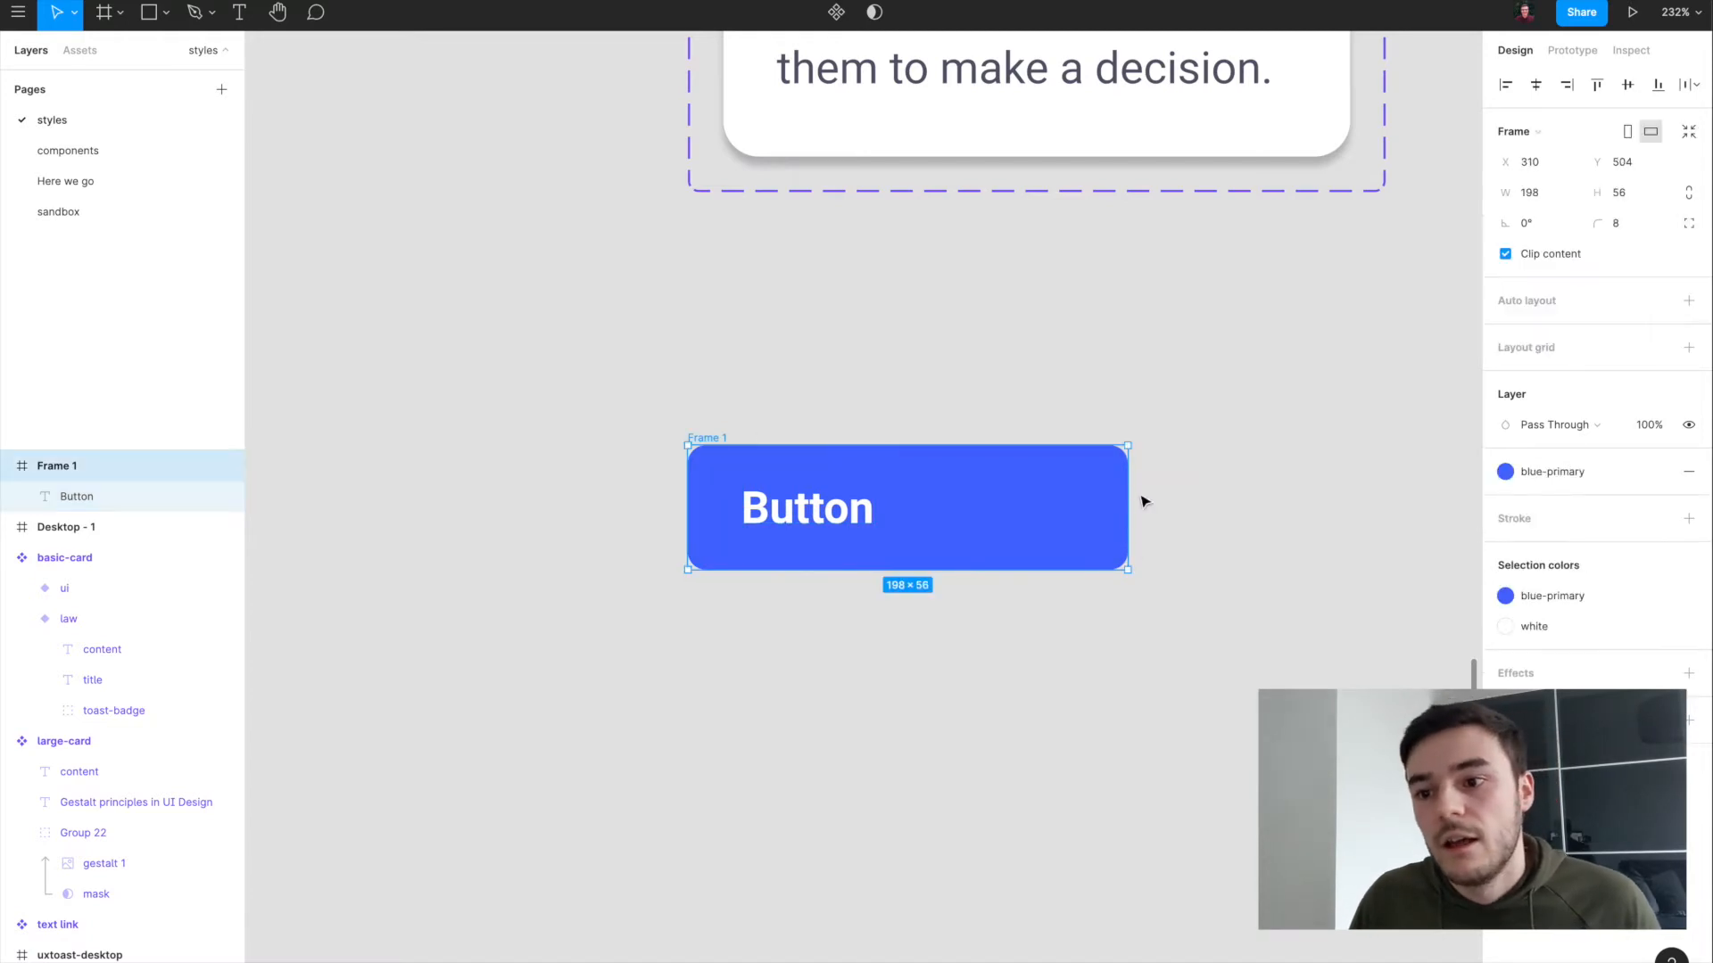
click(1140, 497)
click(730, 435)
drag(1124, 524, 929, 512)
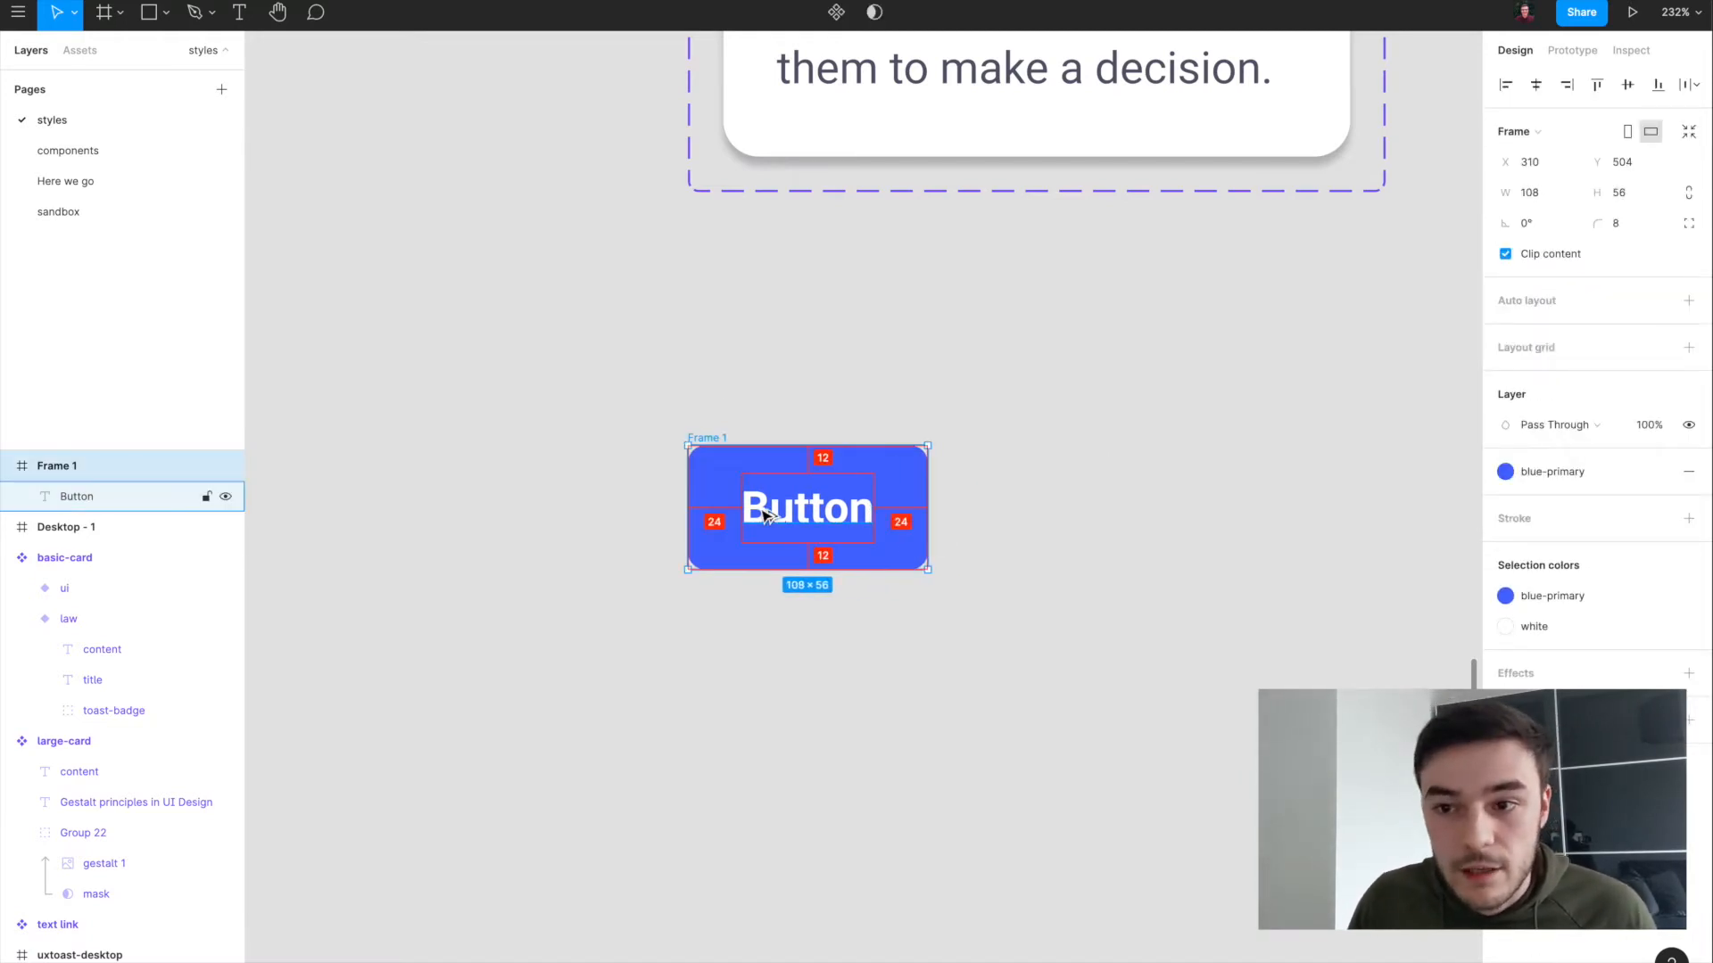
Step: Try replacing the button's label with "Click here" while the frame has a fixed width
click(933, 601)
click(830, 486)
double_click(827, 483)
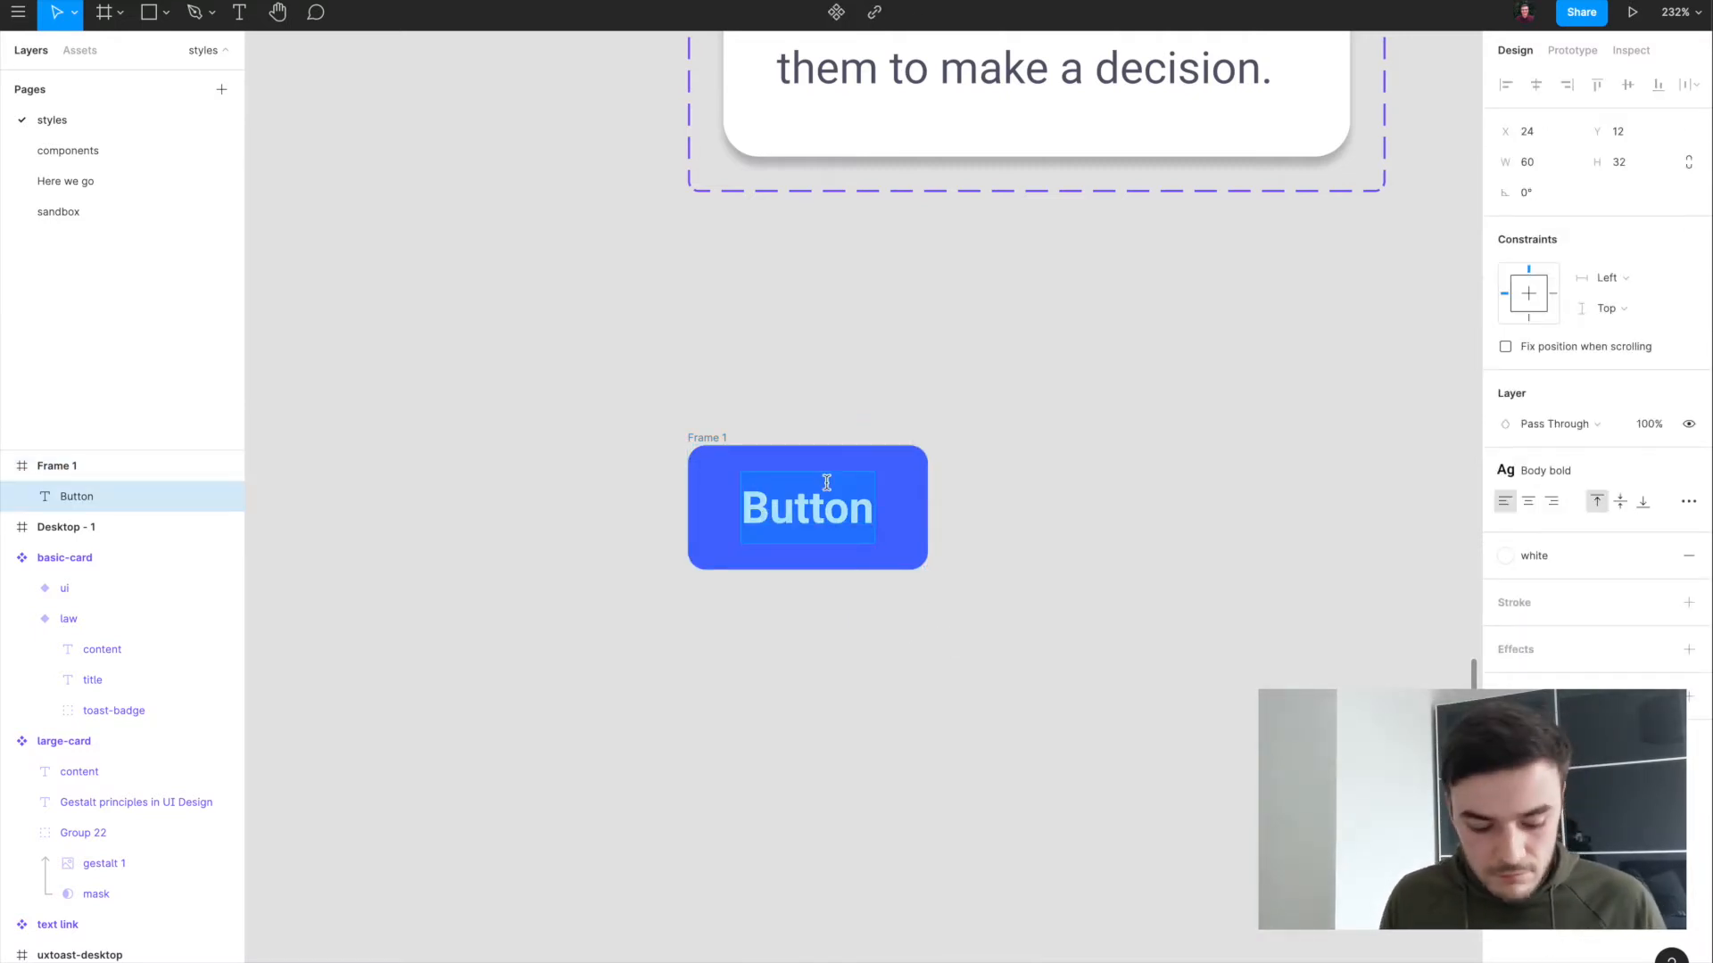
text(Click here)
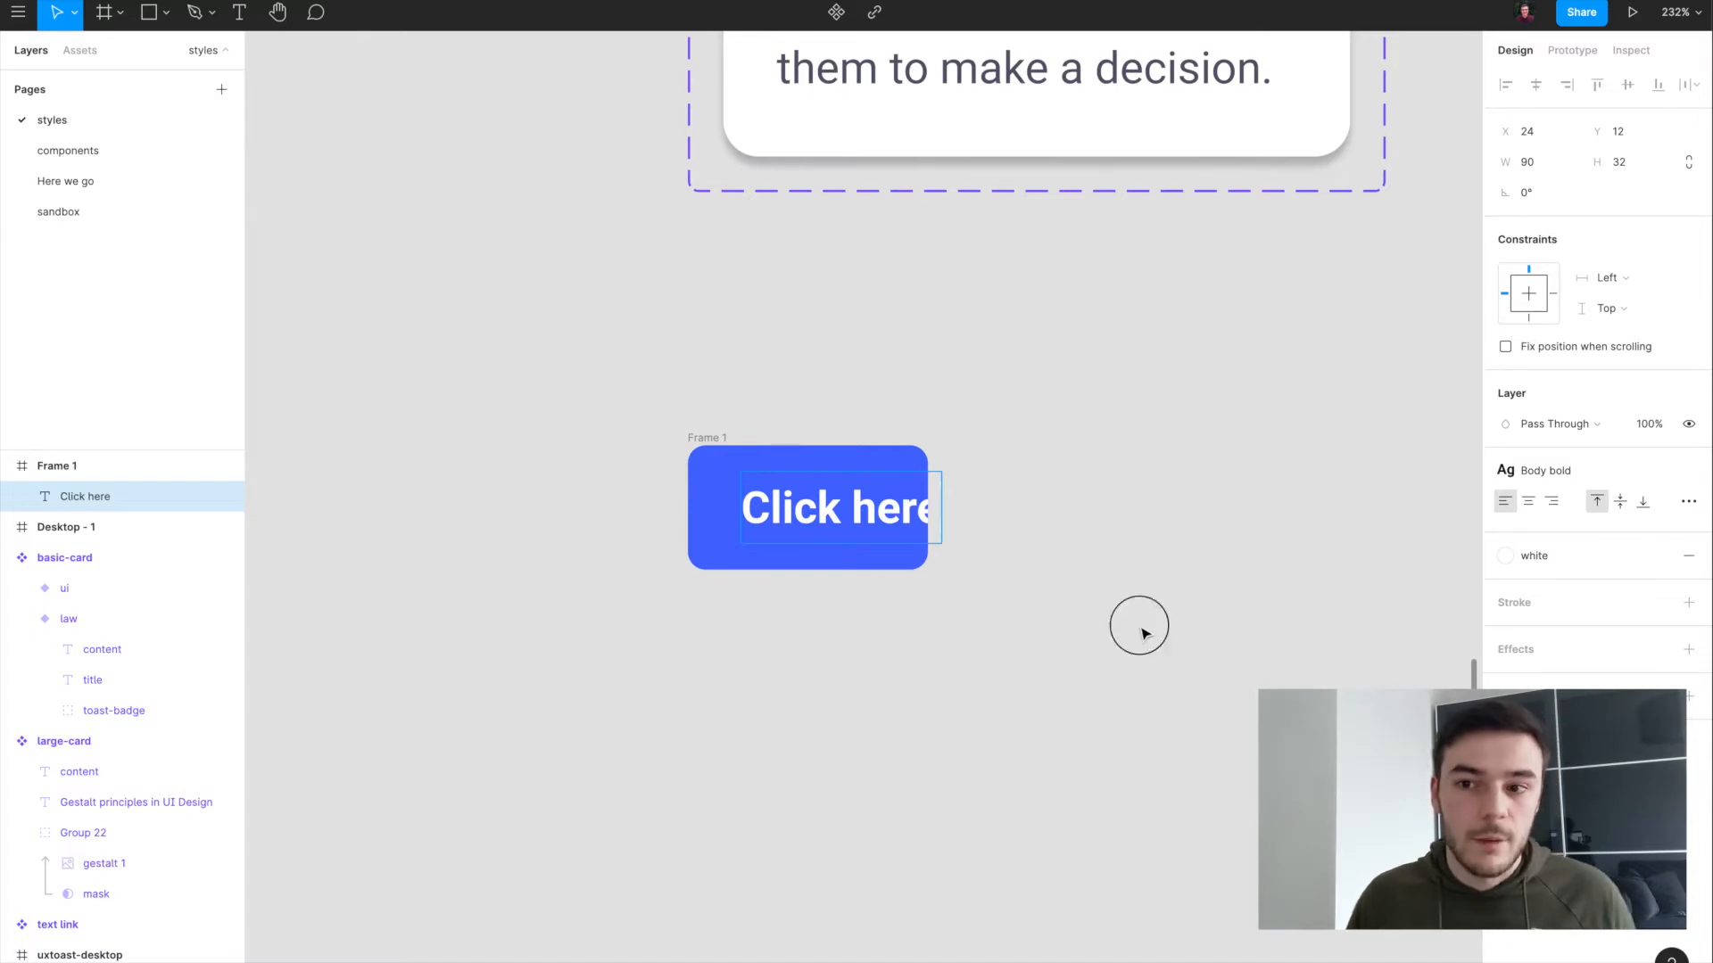
key(Escape)
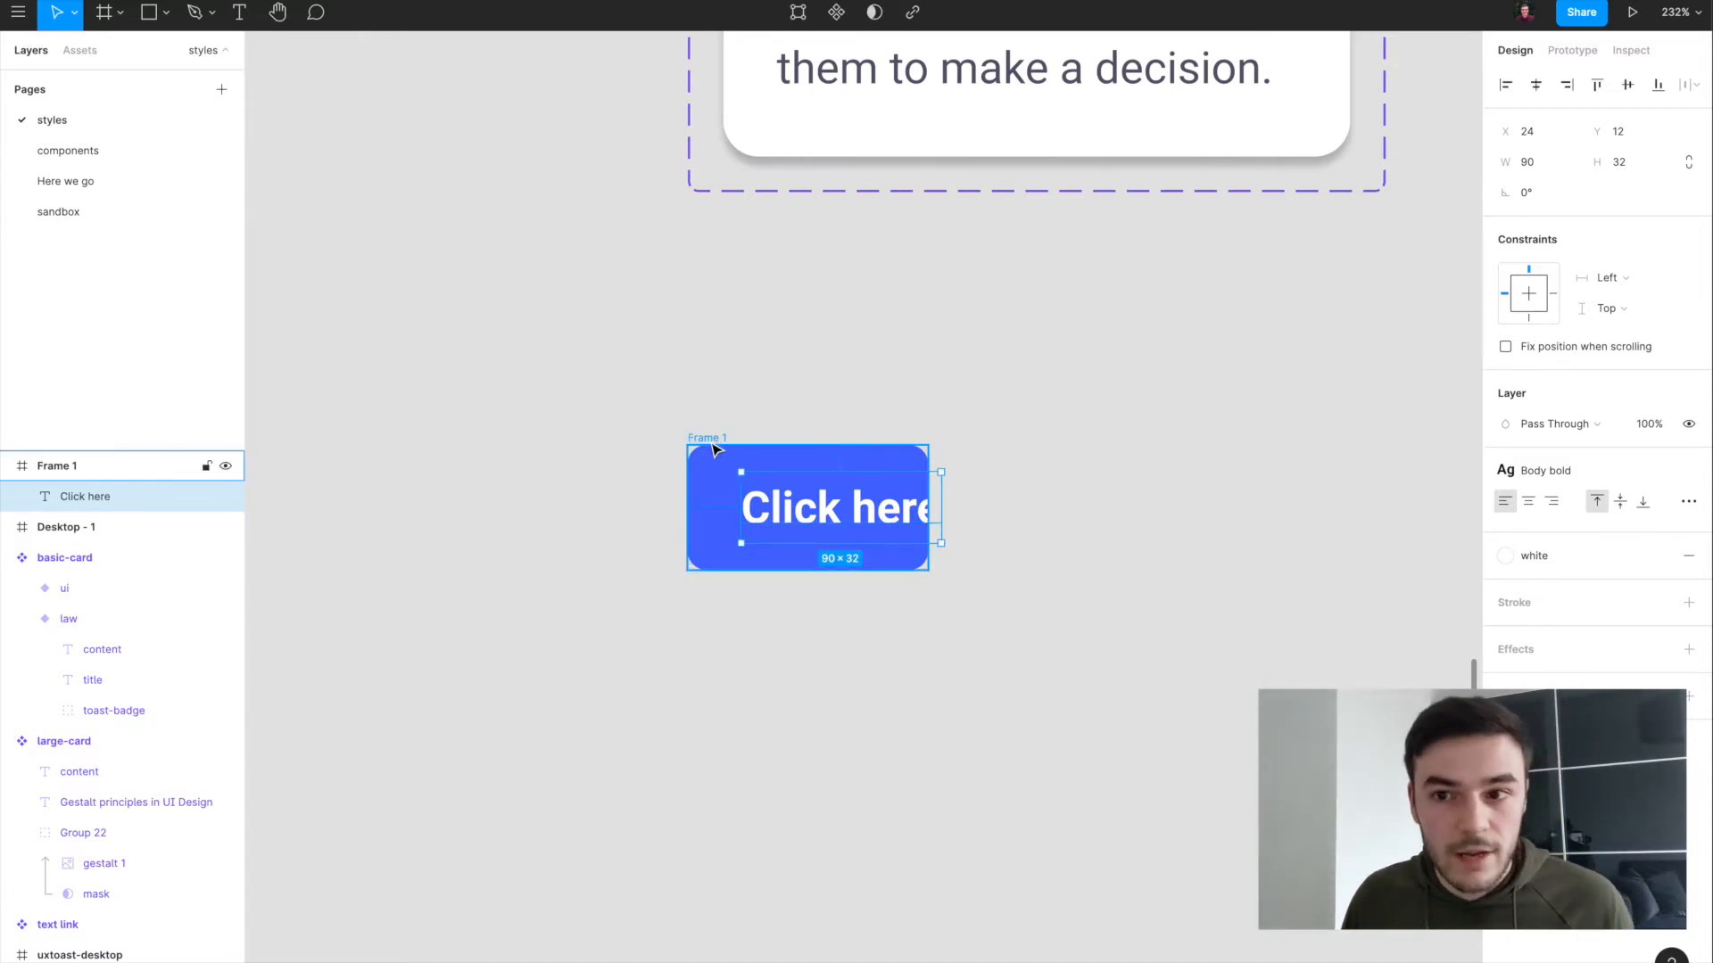
click(860, 428)
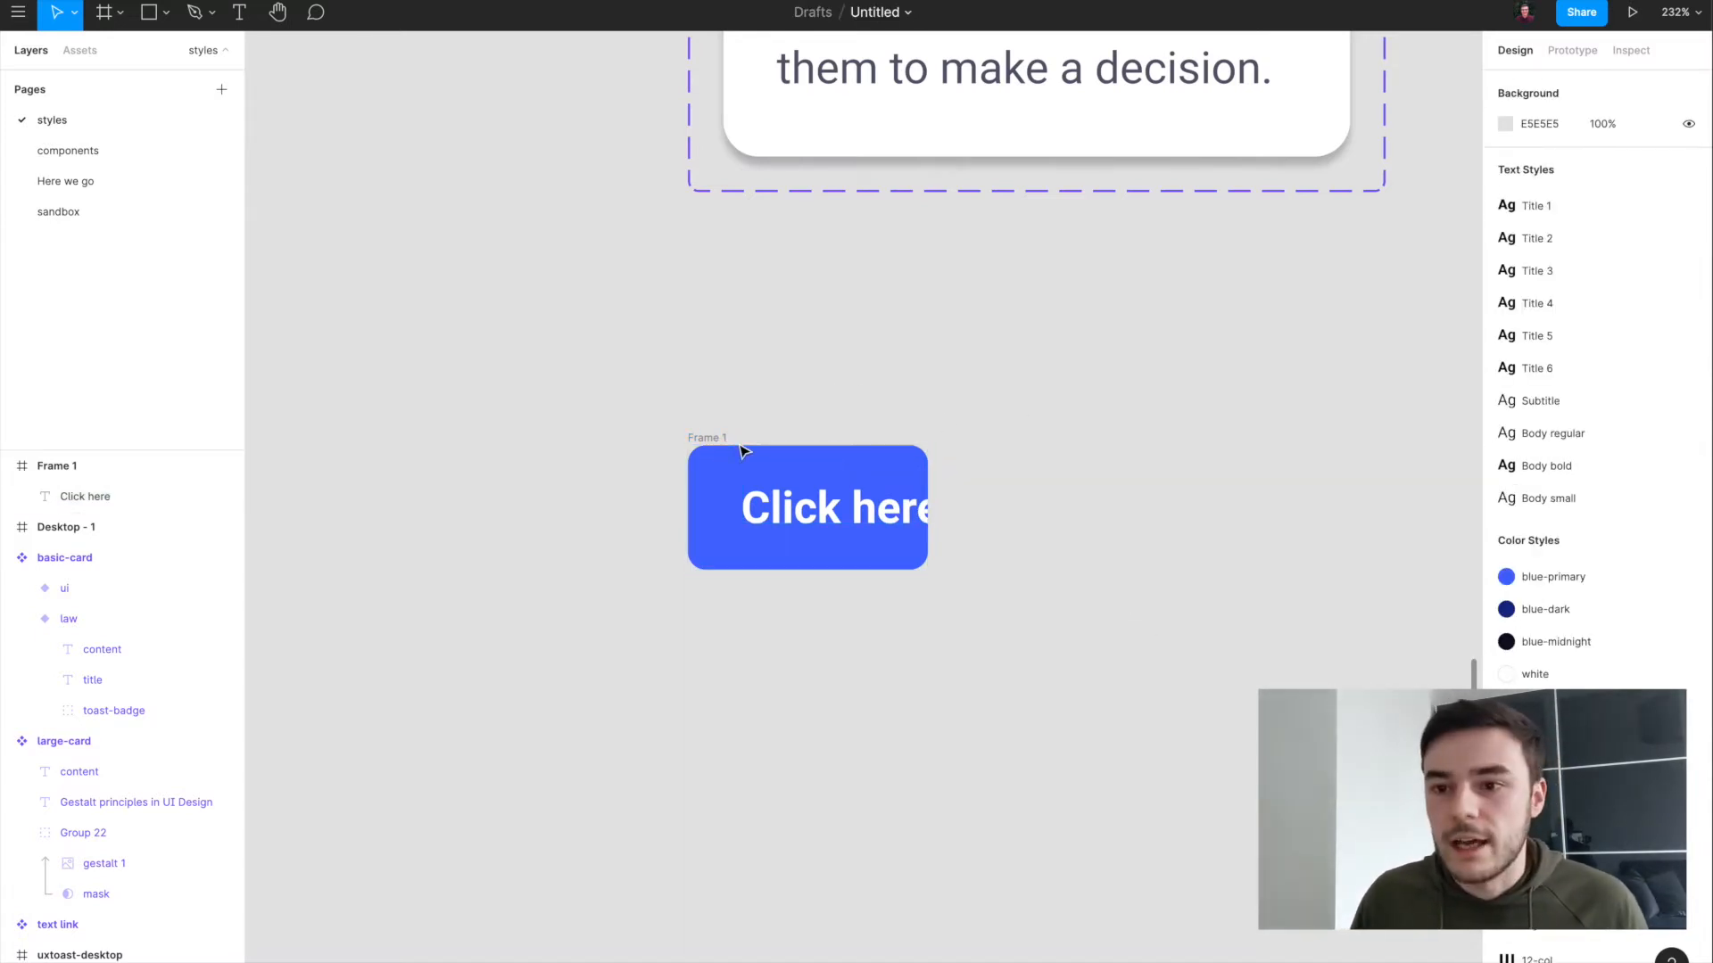
Step: Undo the "Click here" label change and deselect the text
key(ctrl+z)
key(ctrl+z)
key(Escape)
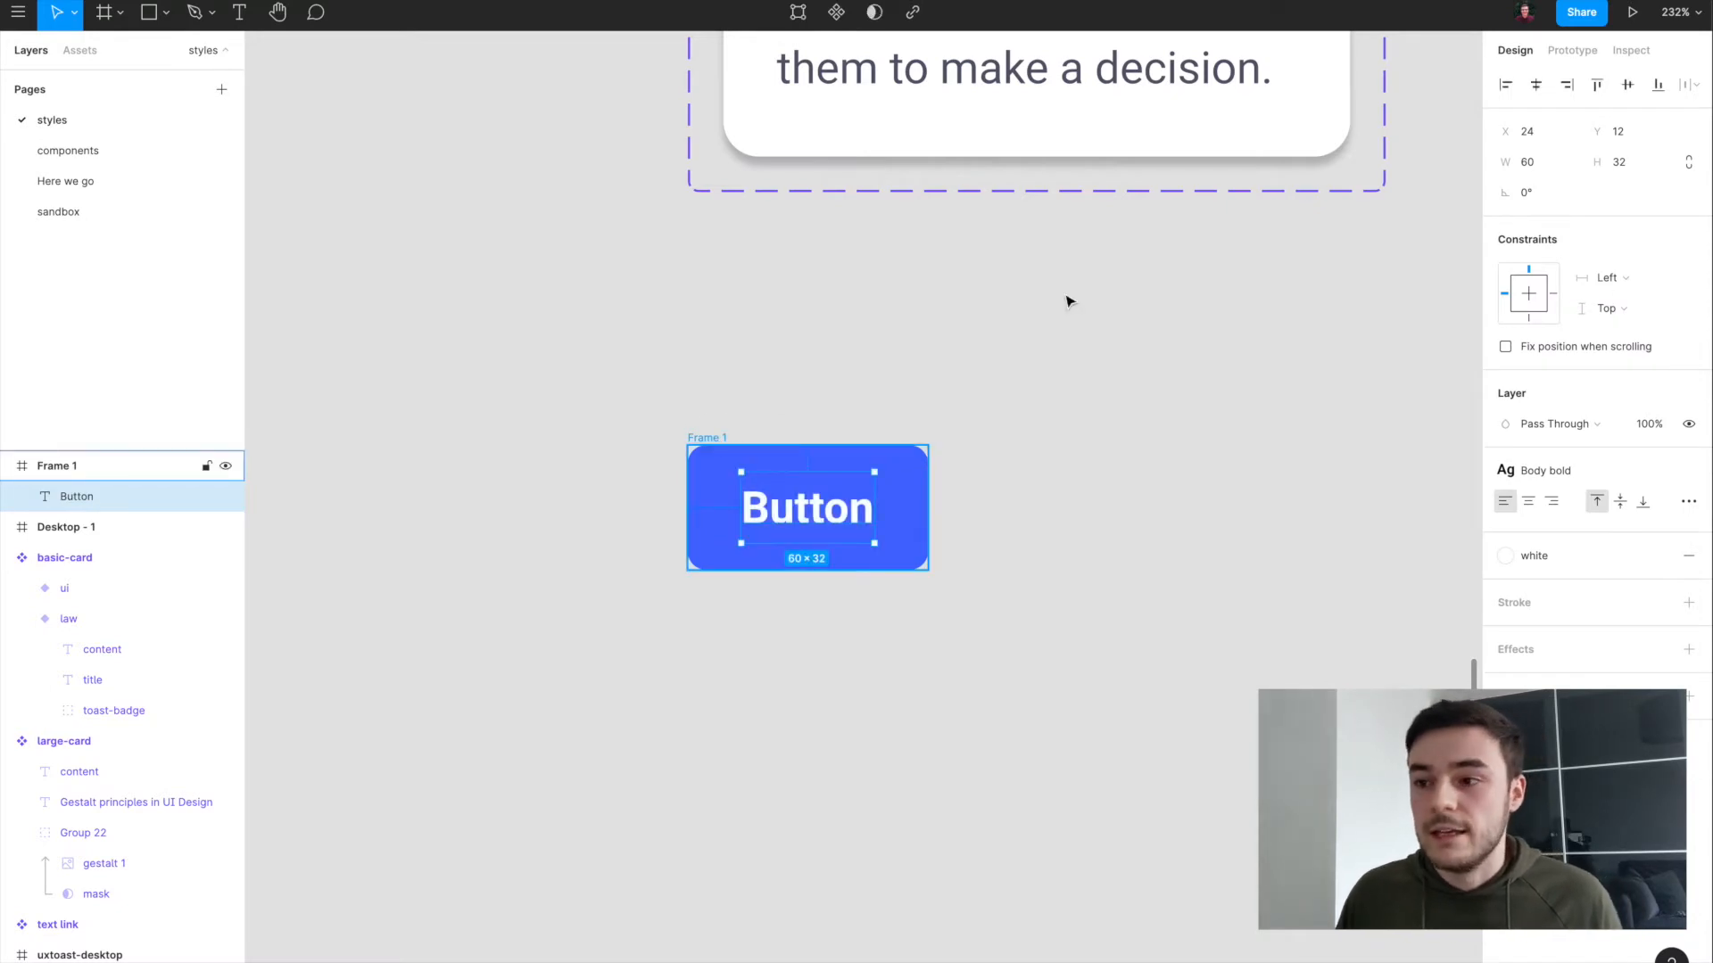
click(1166, 378)
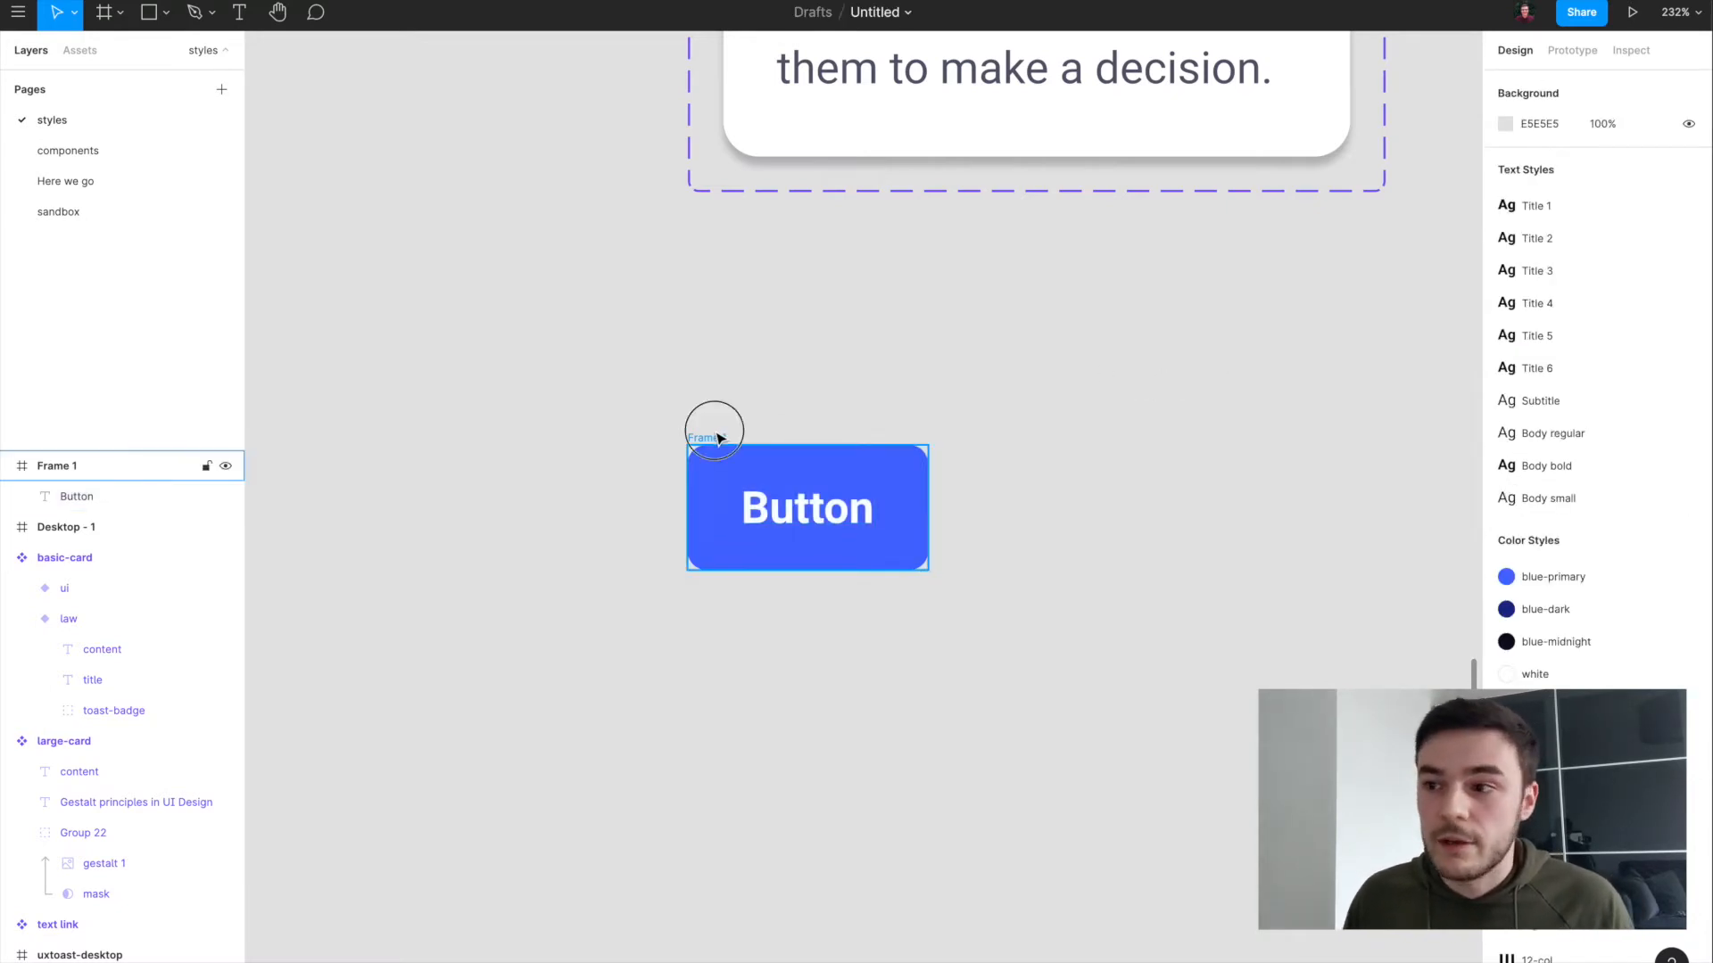
Step: Add auto layout to the blue button frame and open its alignment and padding settings
click(709, 436)
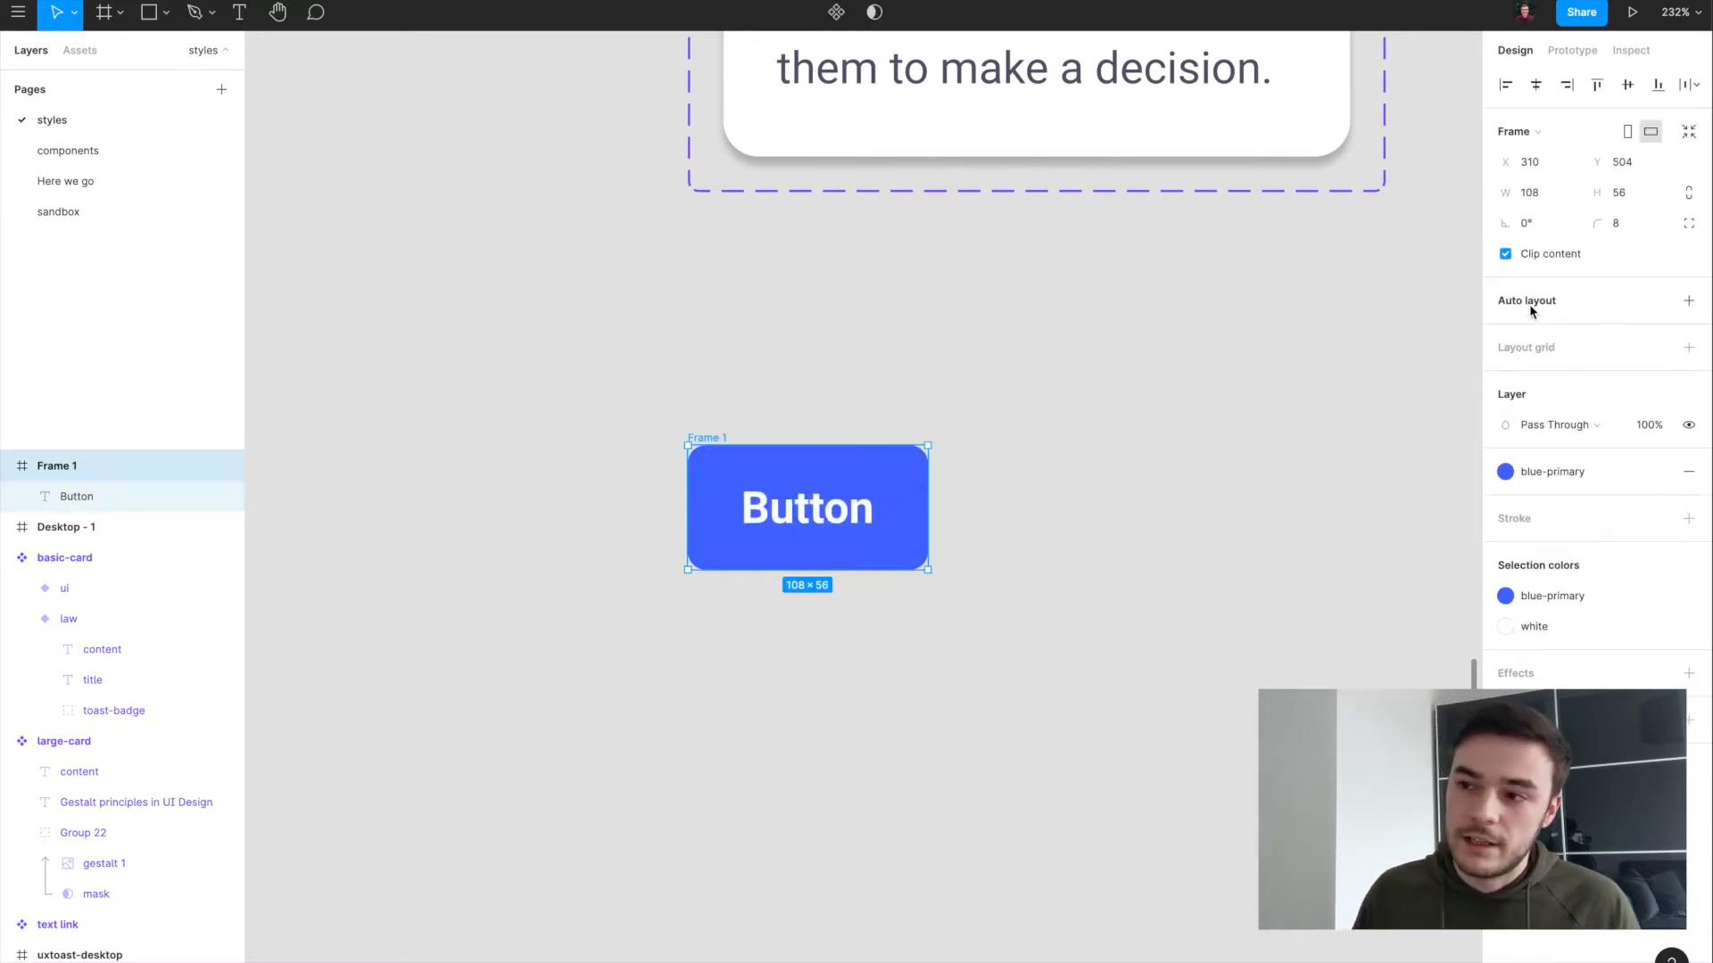
click(1689, 302)
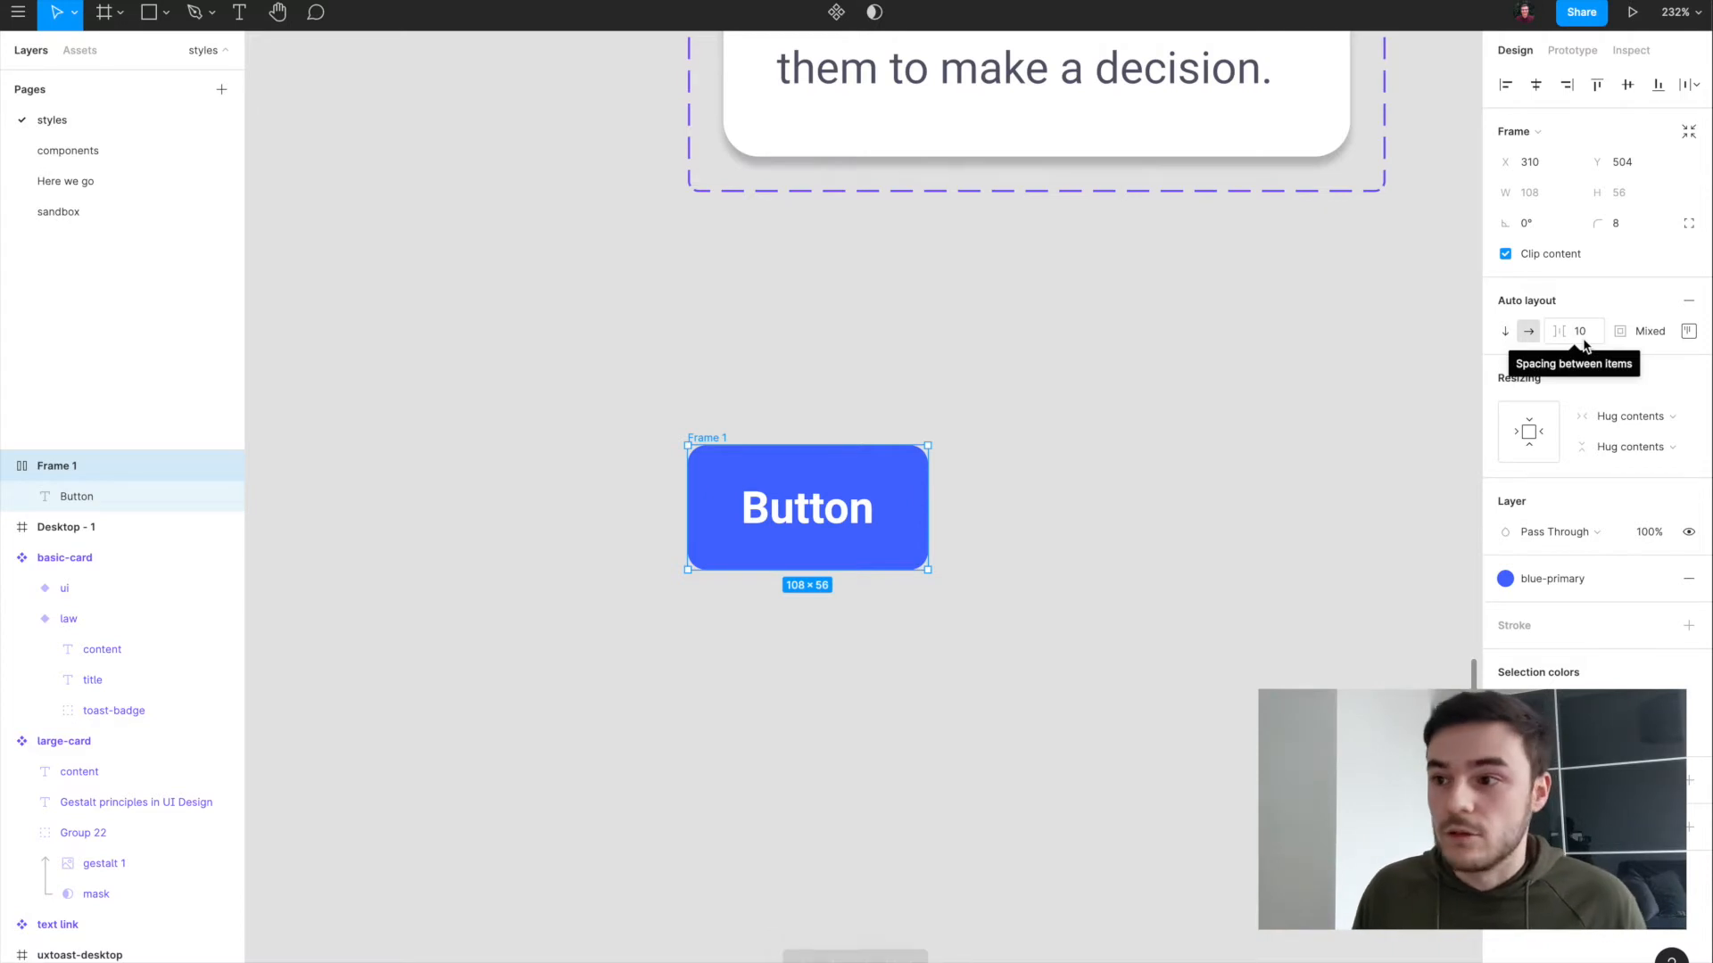
click(1639, 333)
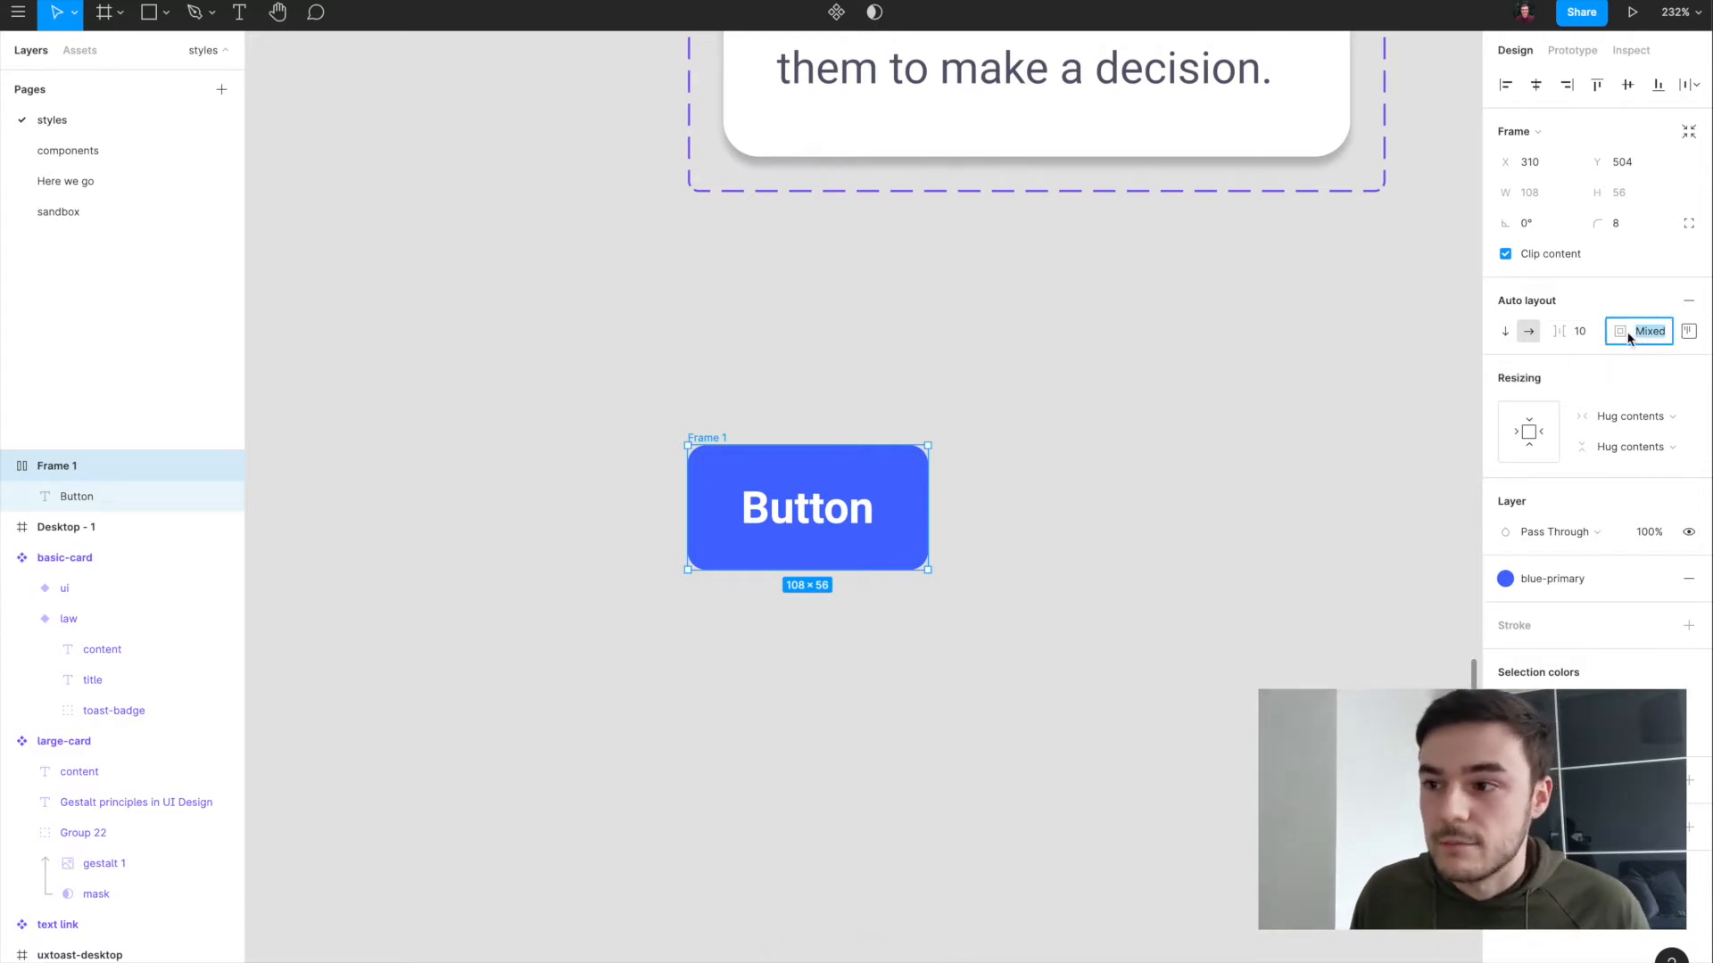
click(1690, 332)
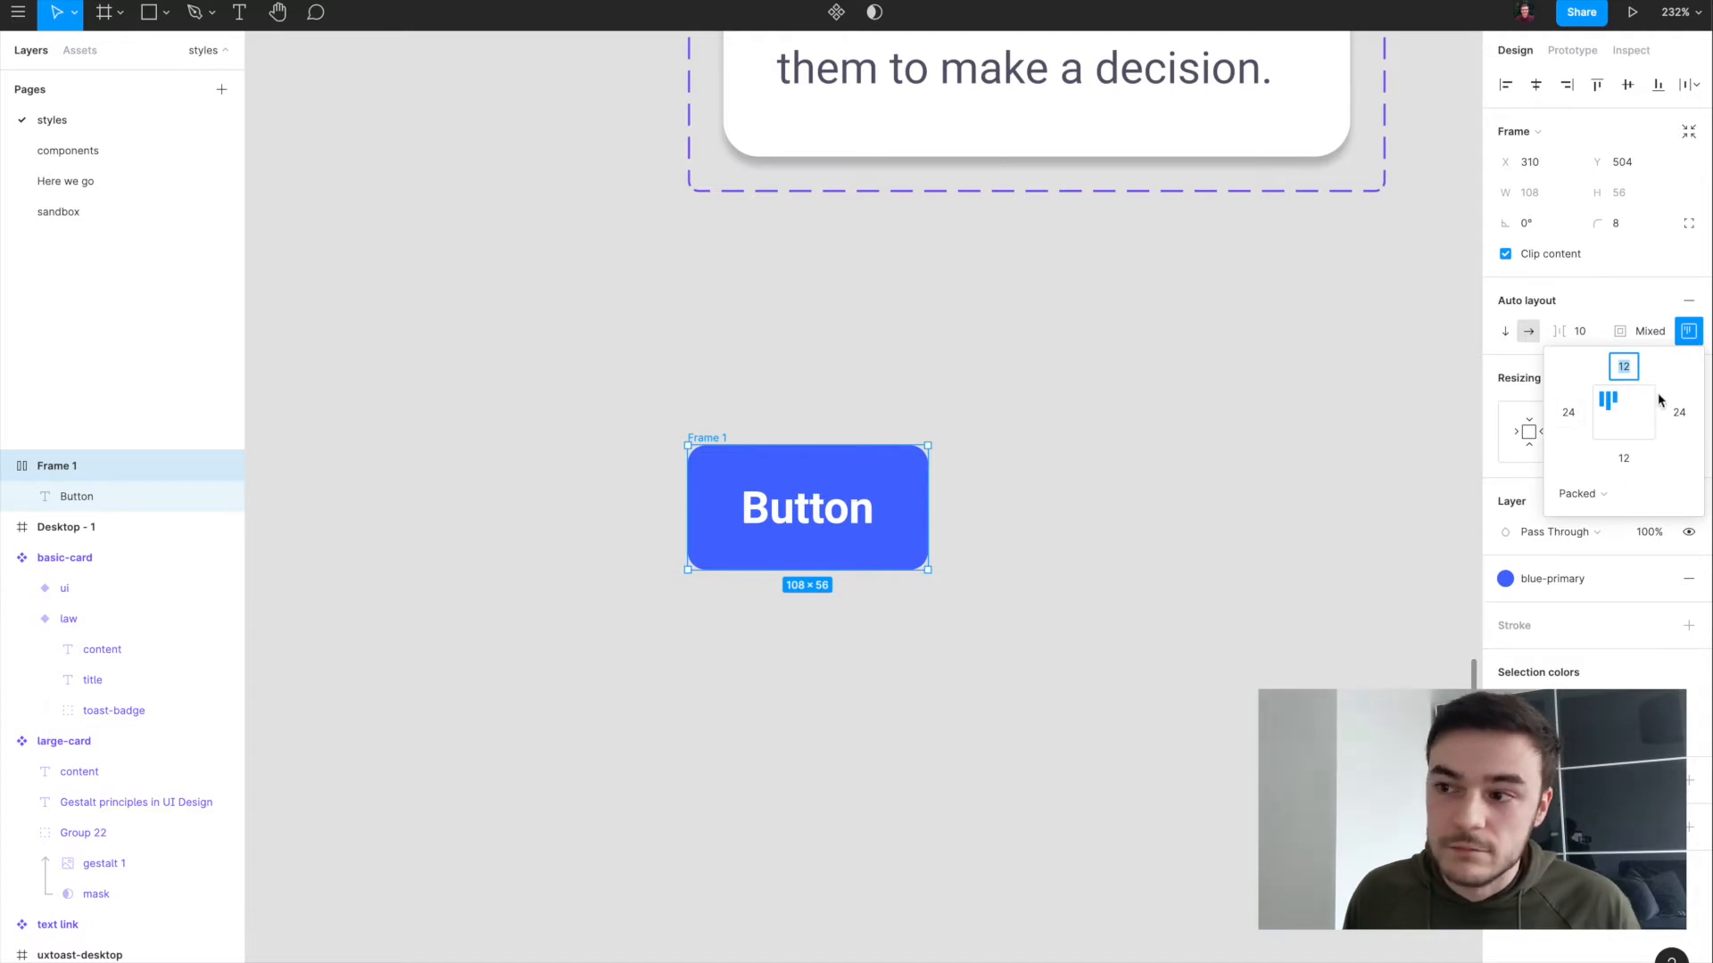
Step: Center the auto layout alignment and set the top and bottom padding to 16
click(1625, 412)
click(1625, 366)
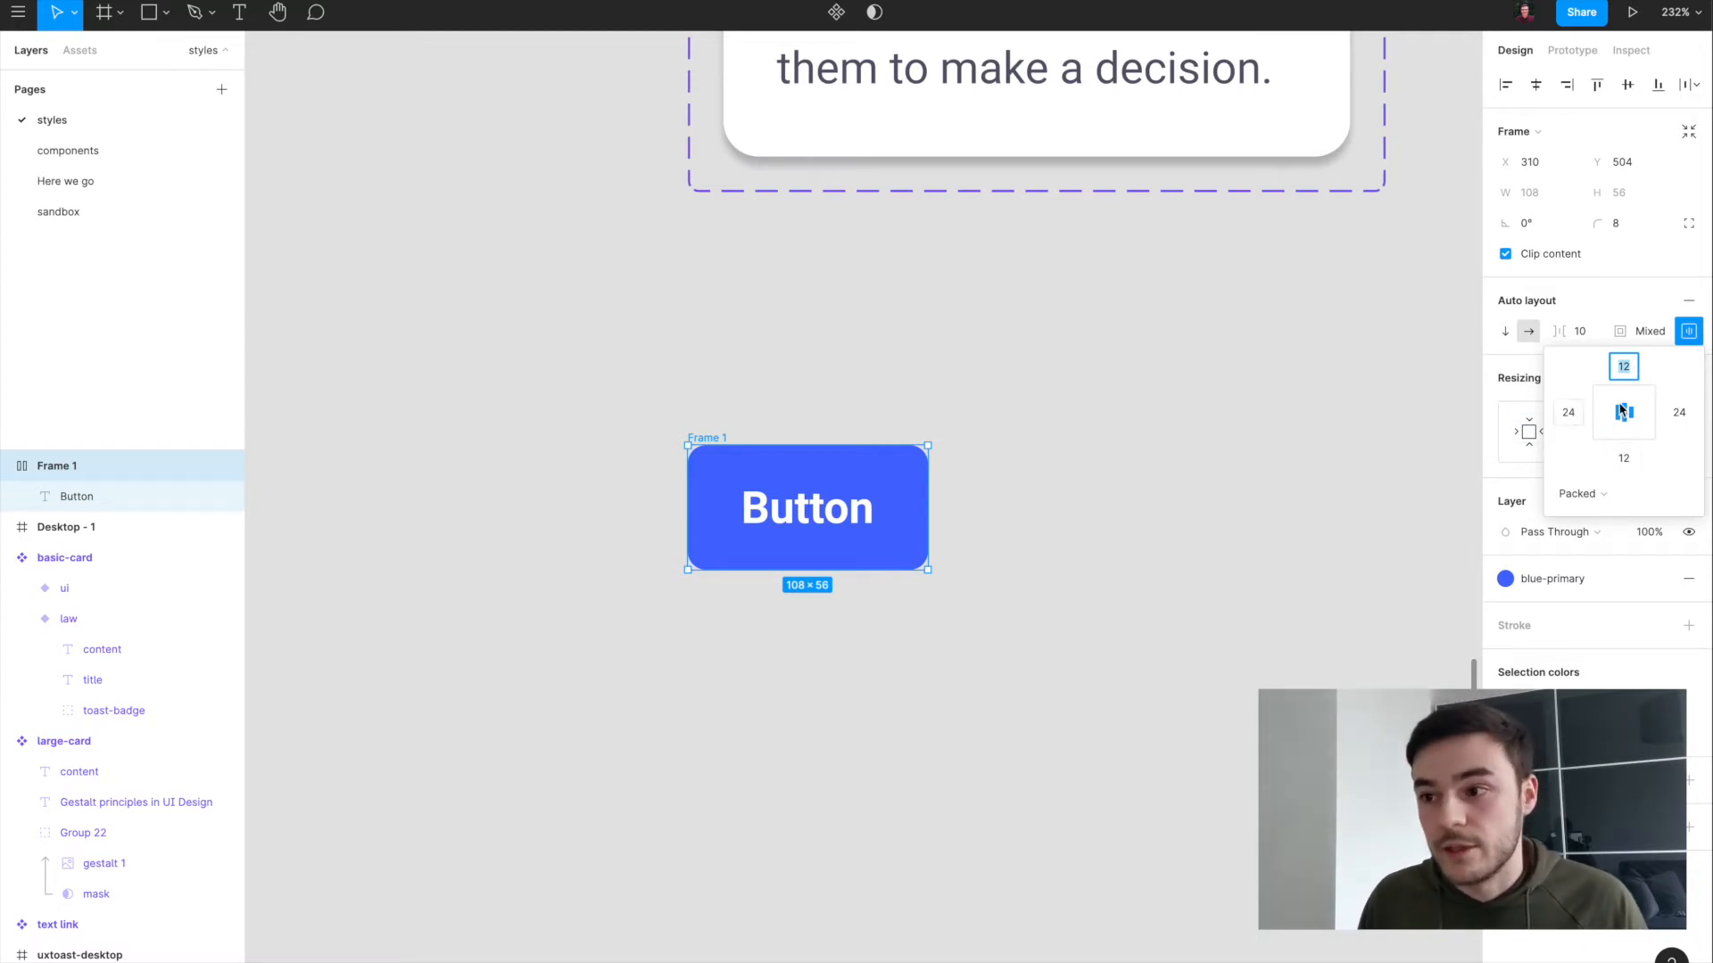
text(16)
key(Return)
click(1623, 459)
text(16)
key(Return)
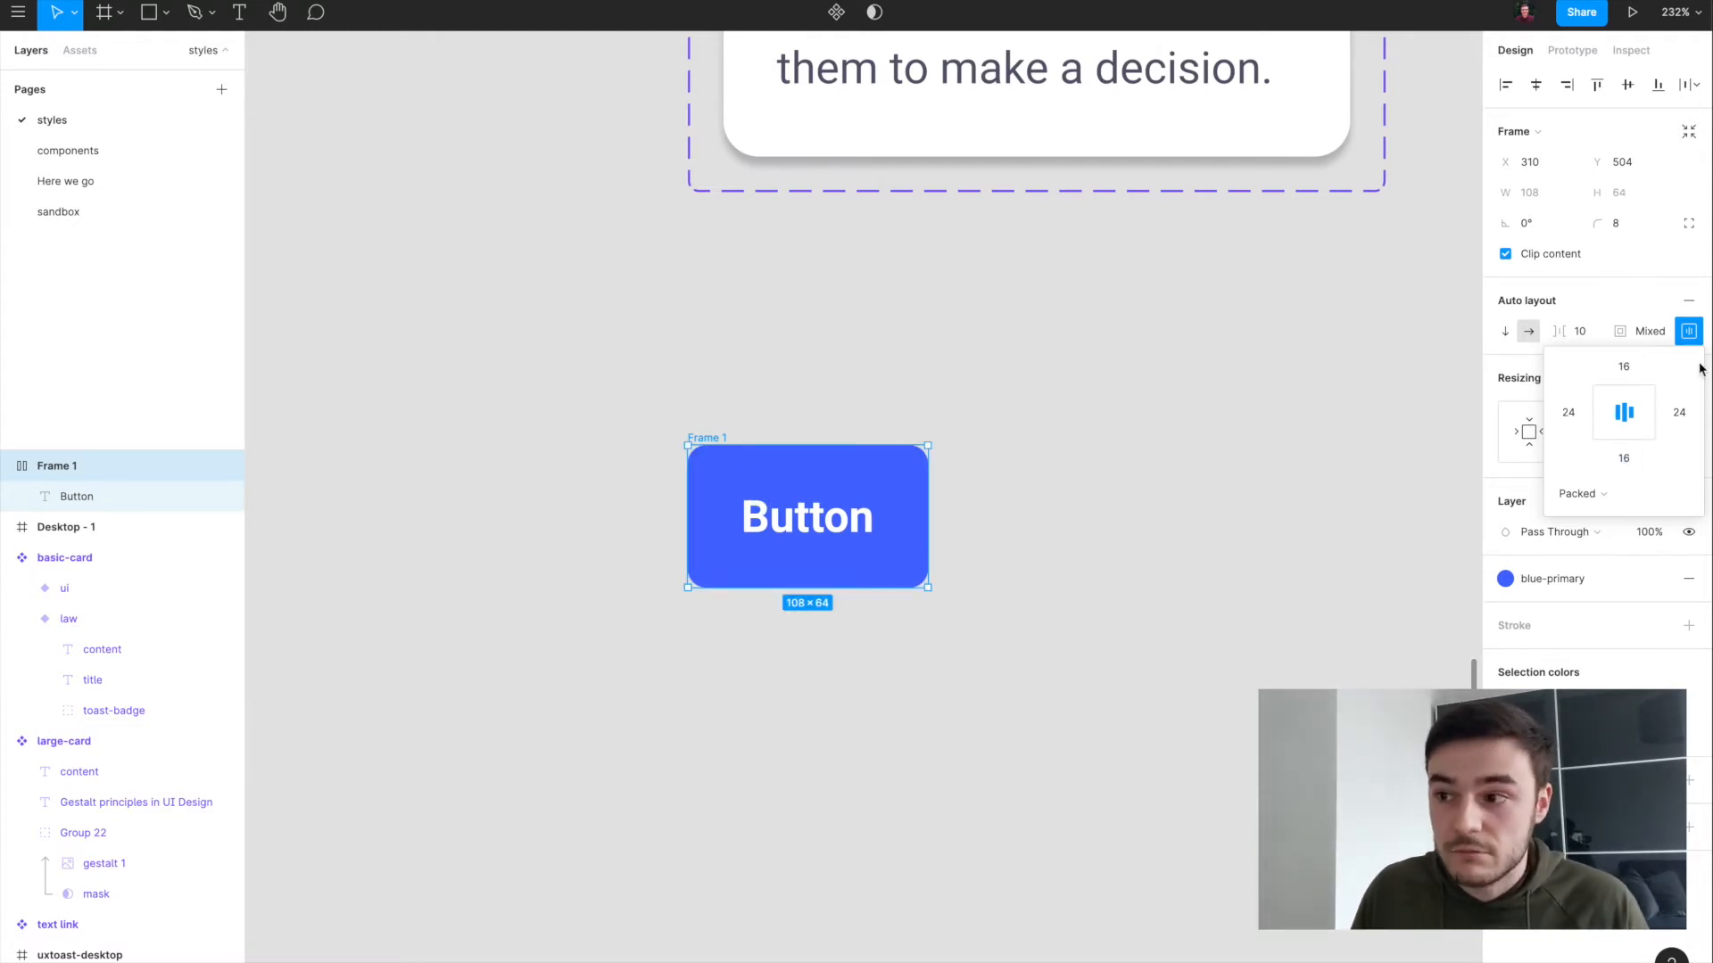
Step: Set the button's left and right auto layout padding to 16
click(1570, 415)
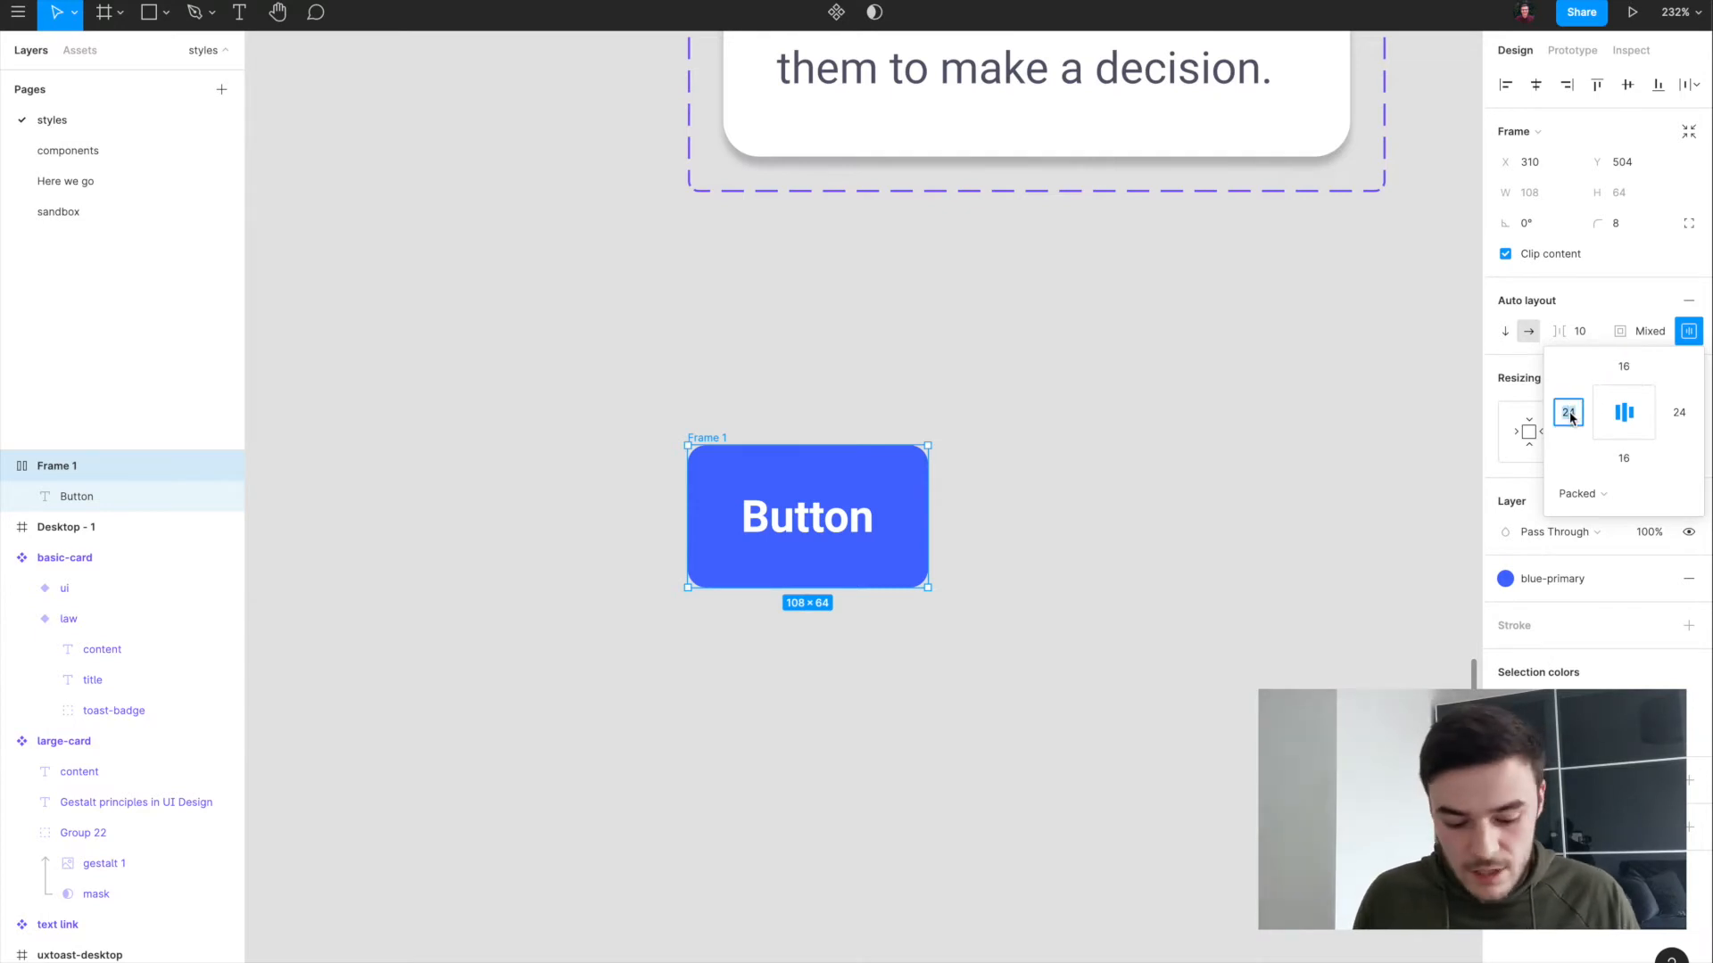
text(16)
click(1679, 412)
text(16)
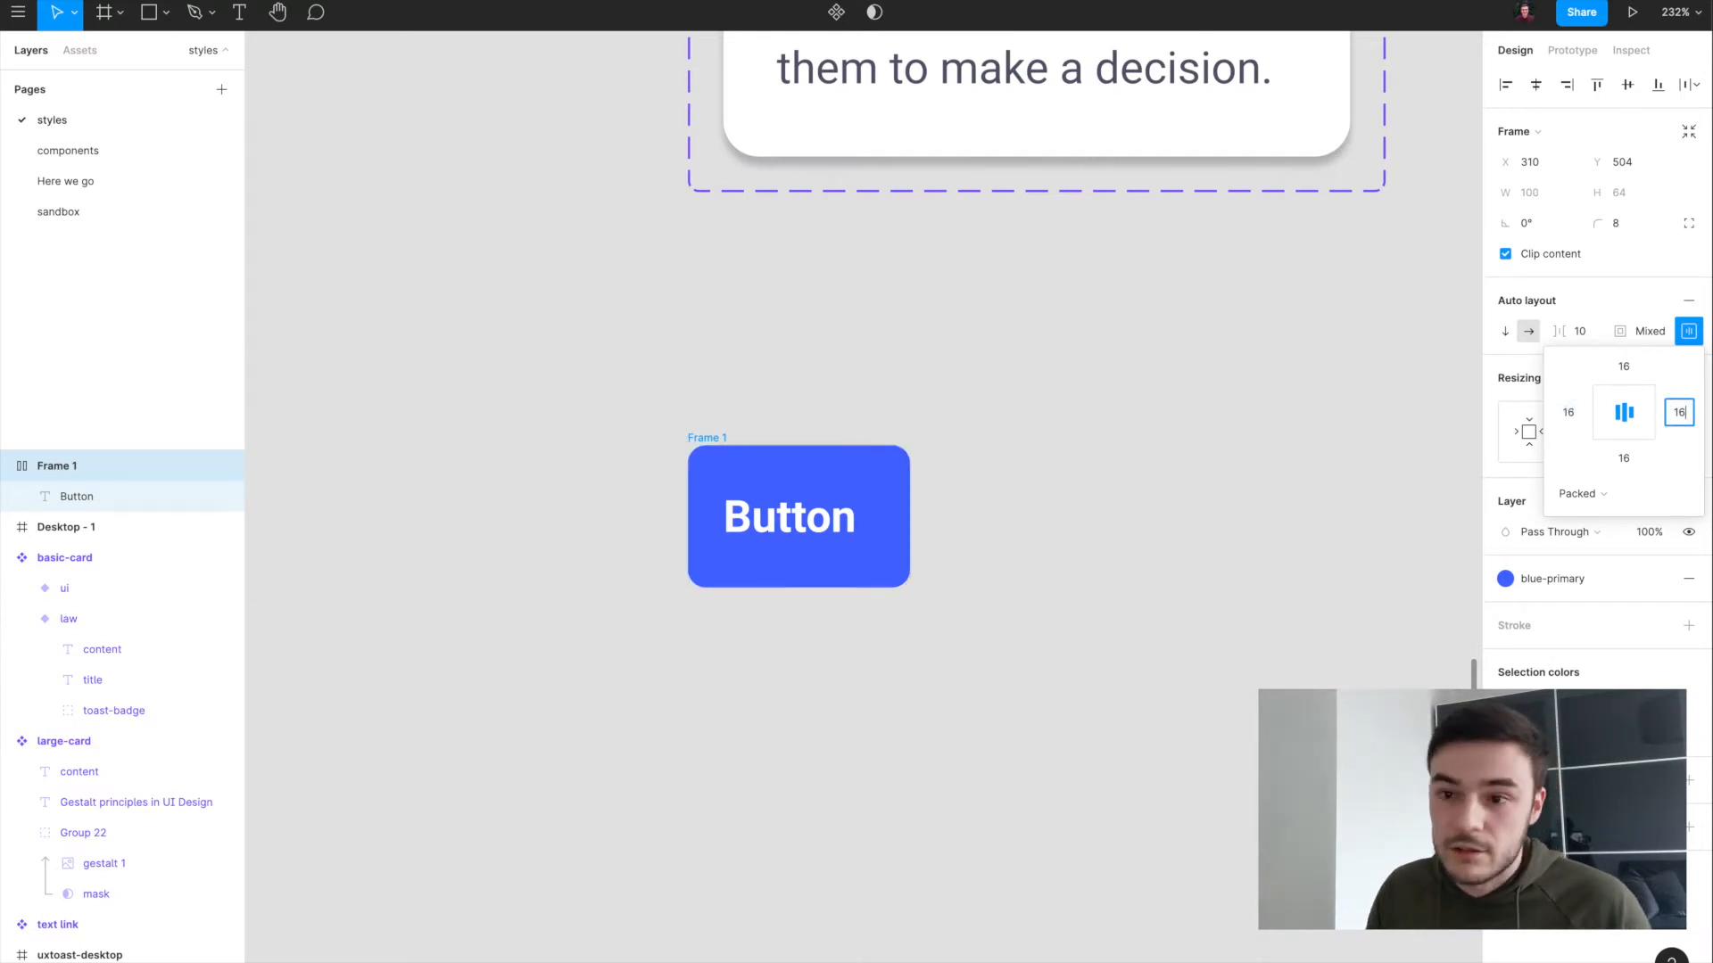
key(Return)
Step: Undo the padding and alignment changes while keeping auto layout on the button frame
key(ctrl+z)
key(ctrl+z)
key(ctrl+z)
key(ctrl+z)
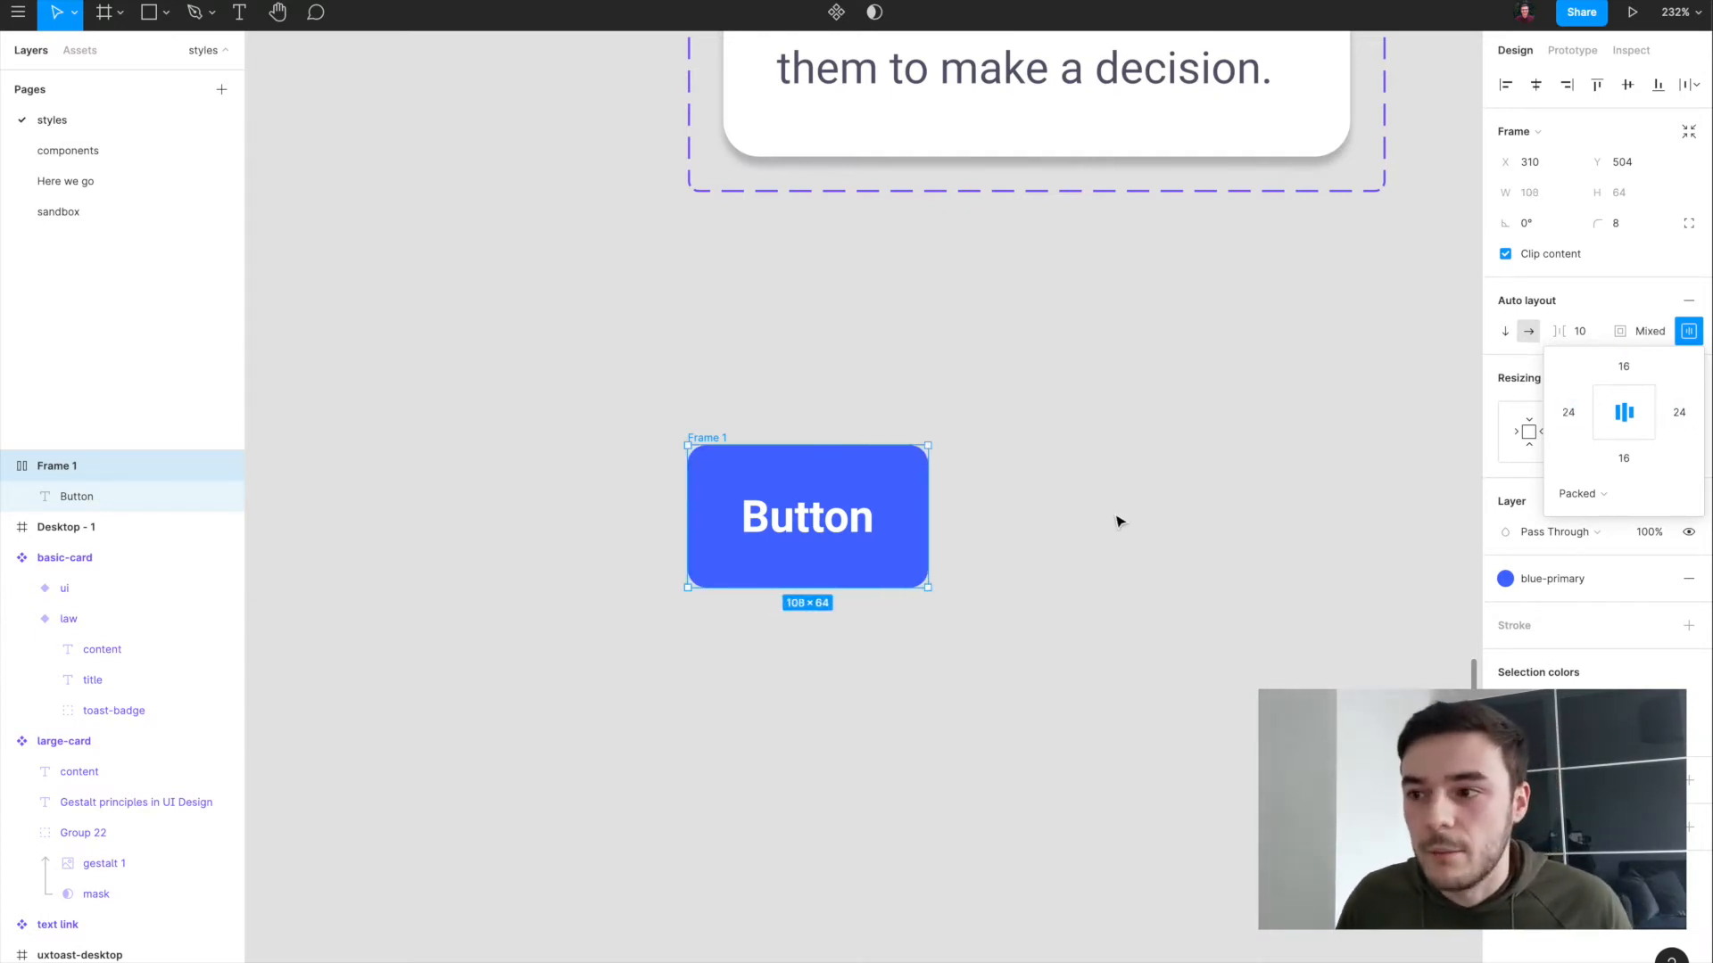
key(ctrl+z)
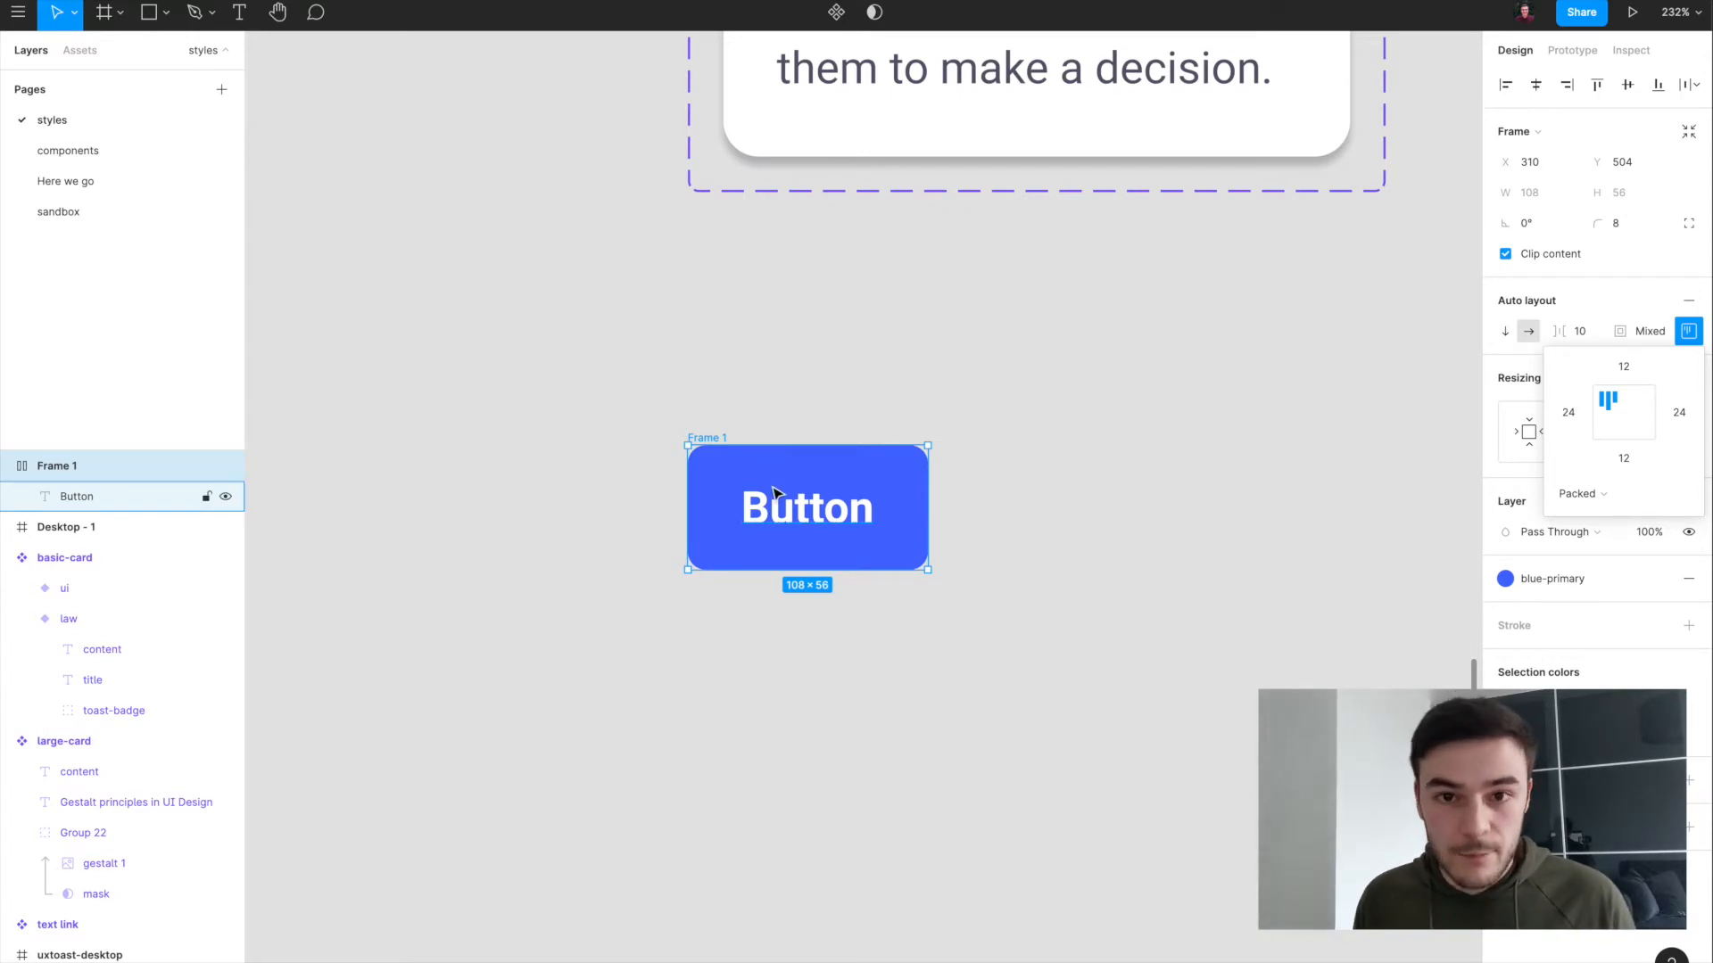
Step: Replace the button's label with the longer text "click herescgfsdagda" to test the auto layout resizing
click(663, 447)
double_click(813, 509)
text(click herescgfsdagda)
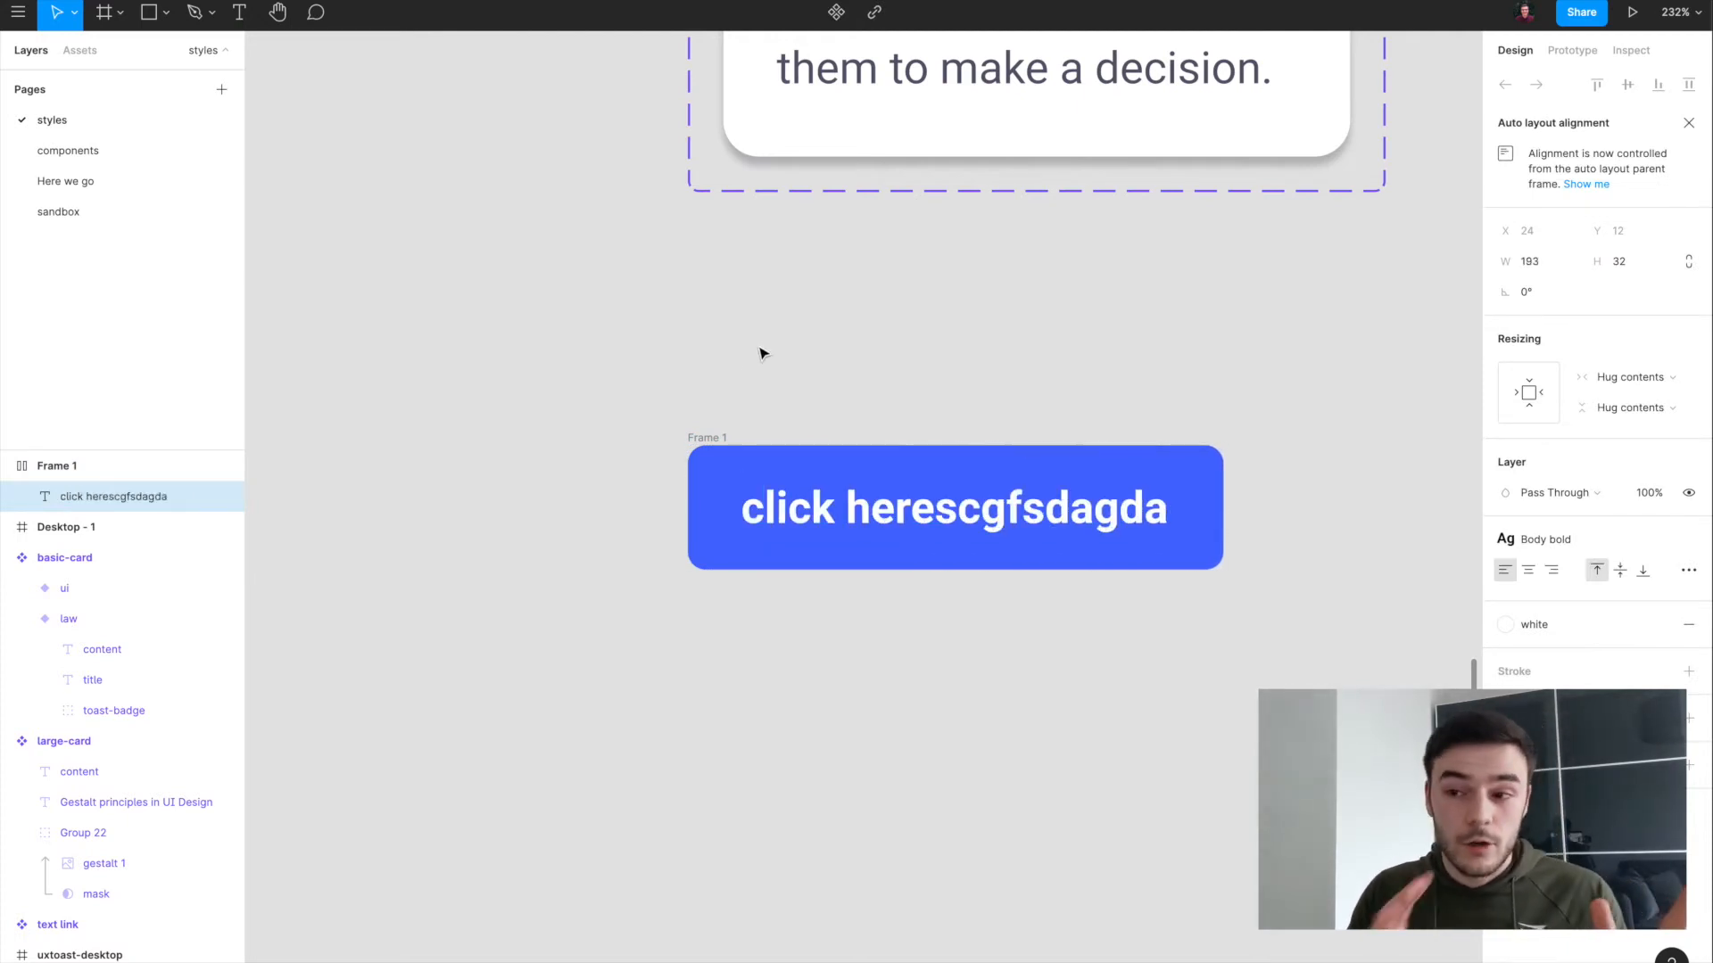
key(Escape)
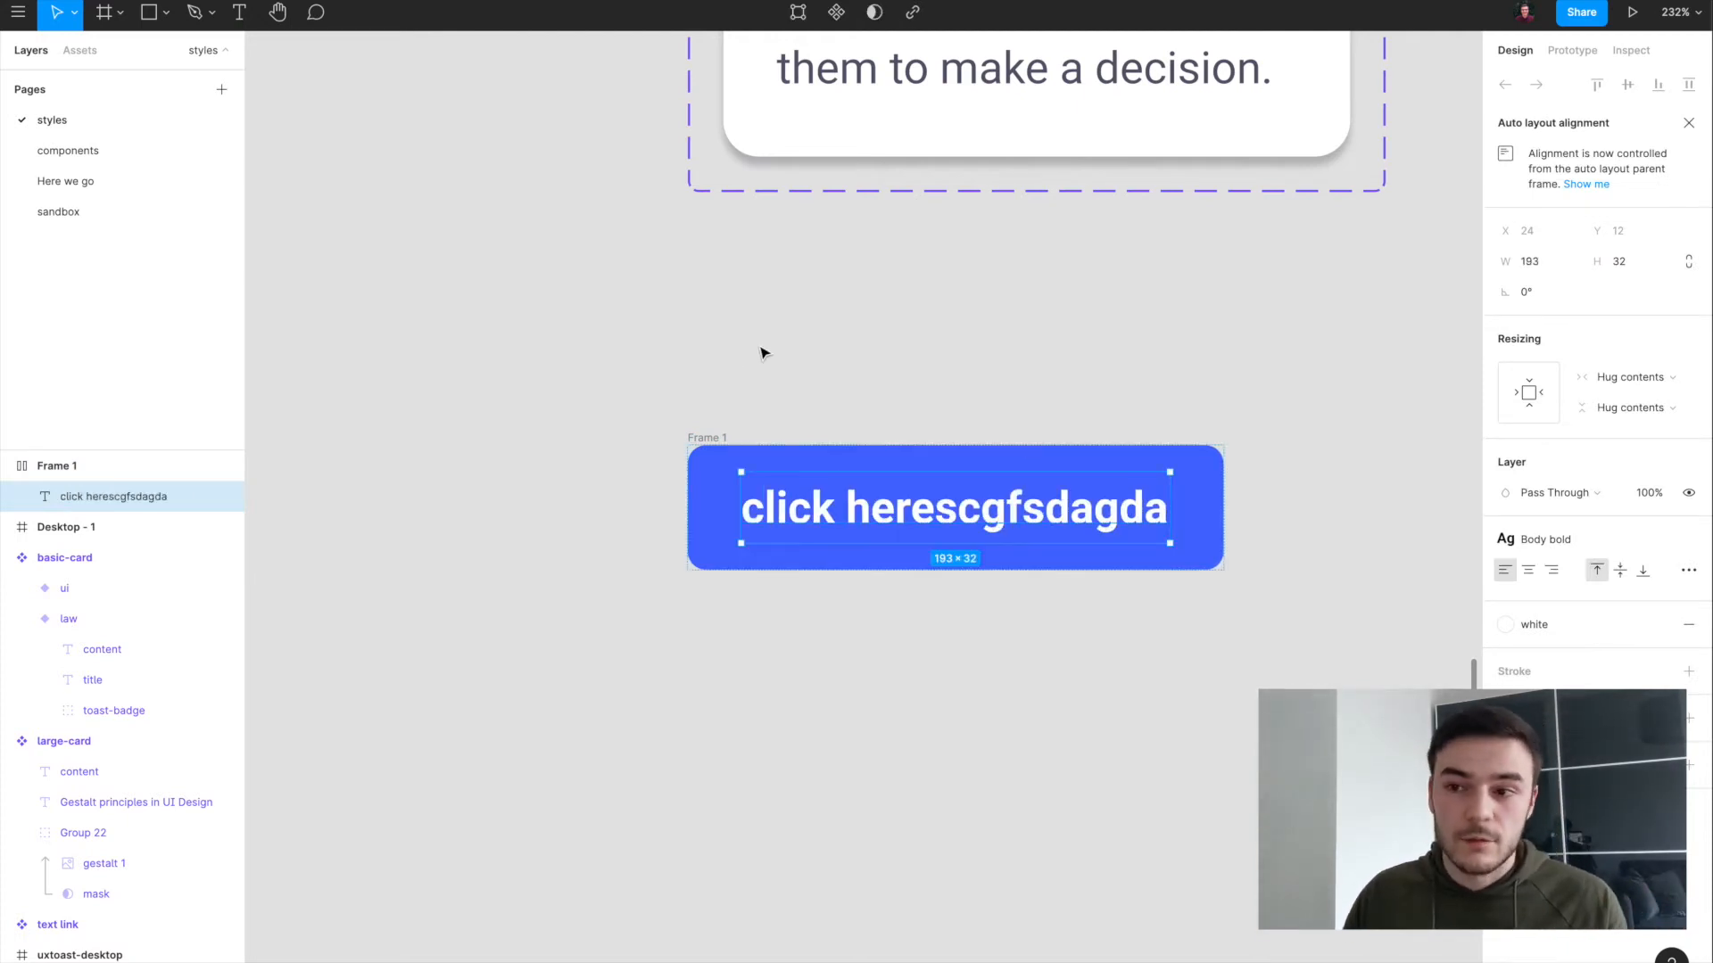
click(764, 354)
Step: Change the button's label back to "Button"
scroll(762, 353, down, 5)
click(741, 397)
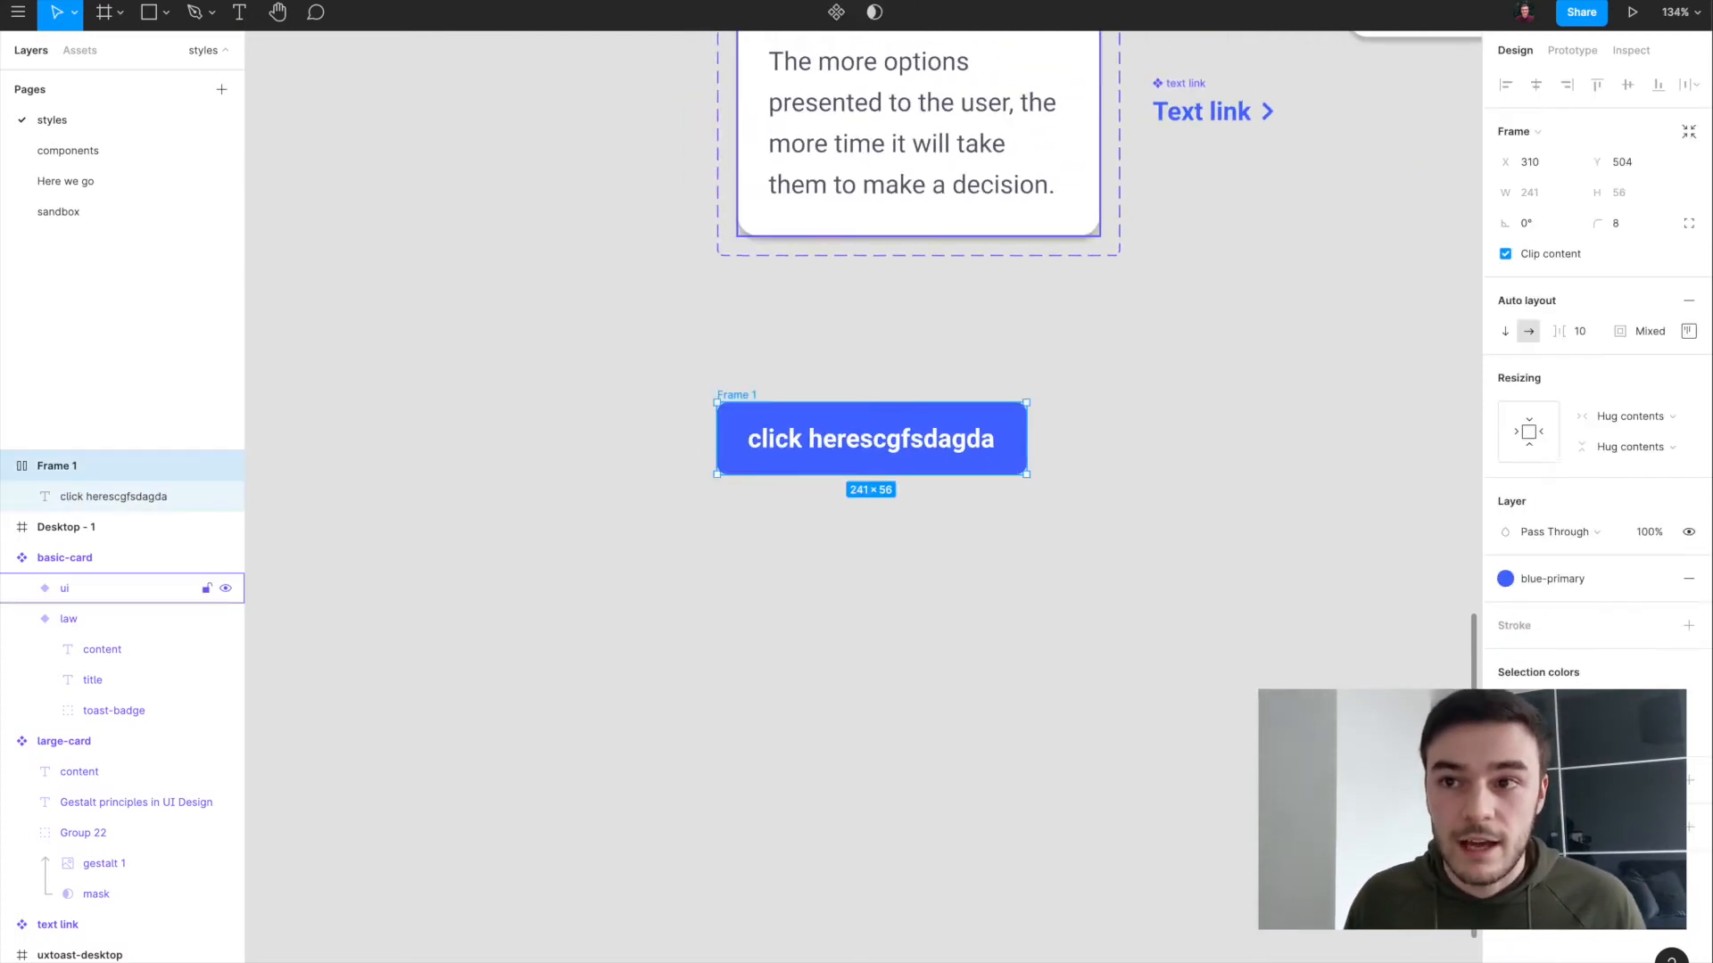
click(827, 450)
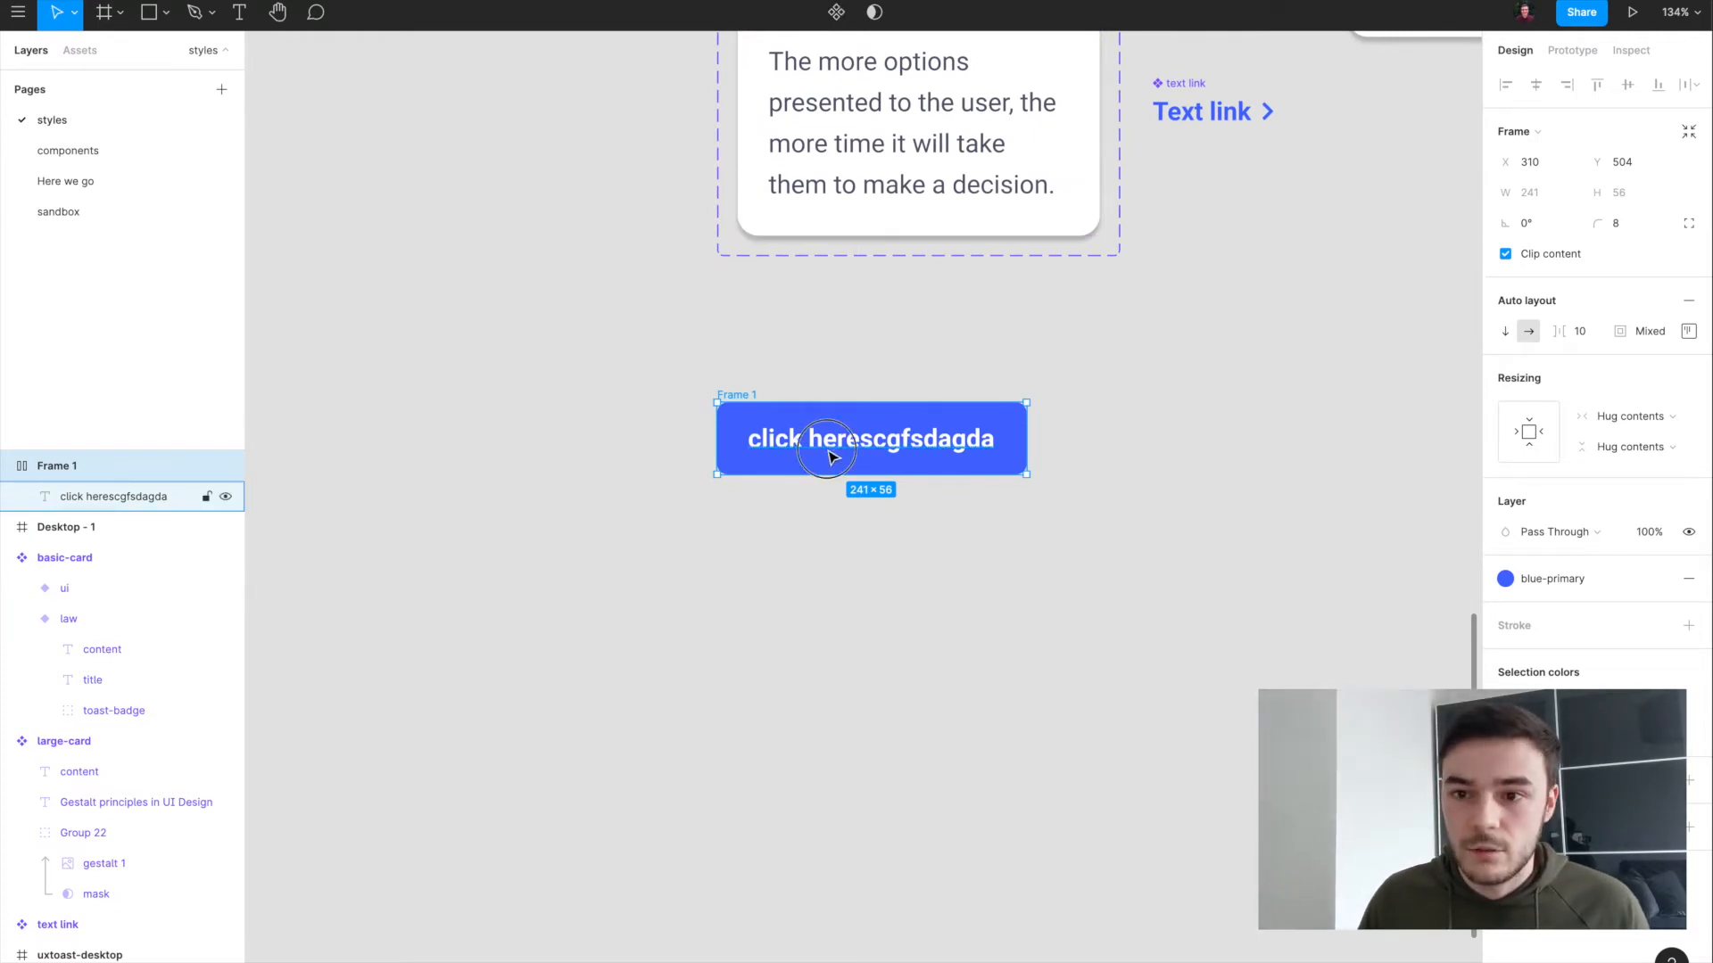
double_click(827, 449)
text(Button)
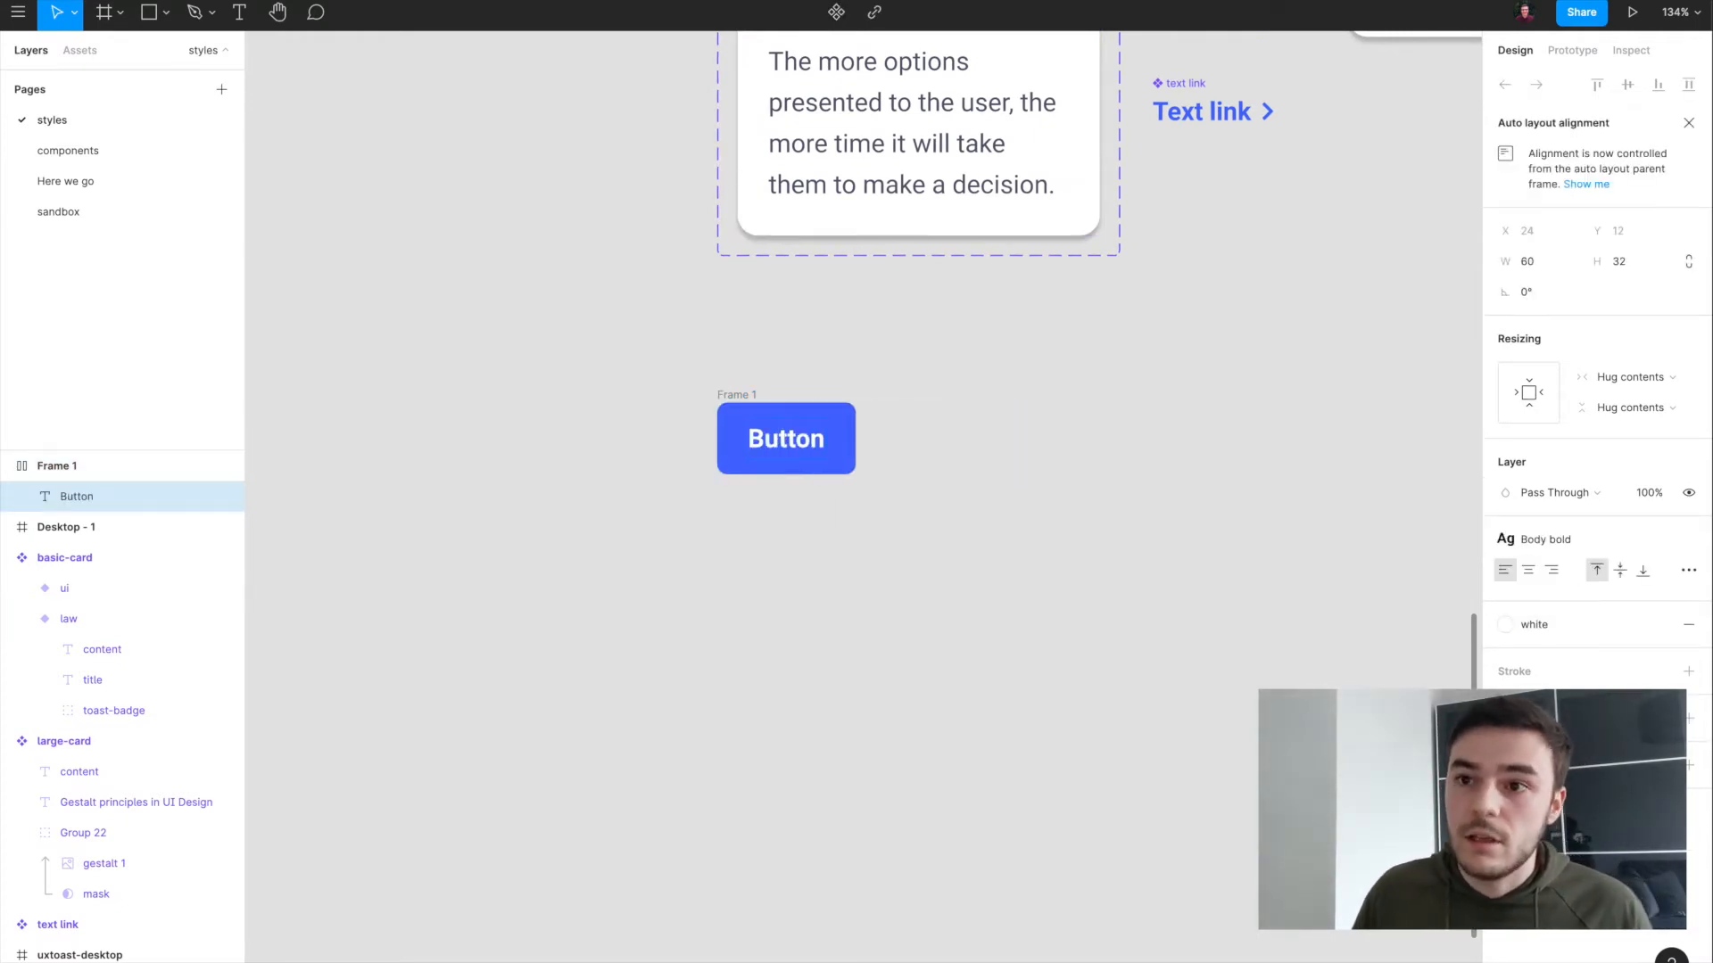
Step: Rename the blue frame as "button" and turn it into a component
click(731, 394)
double_click(134, 471)
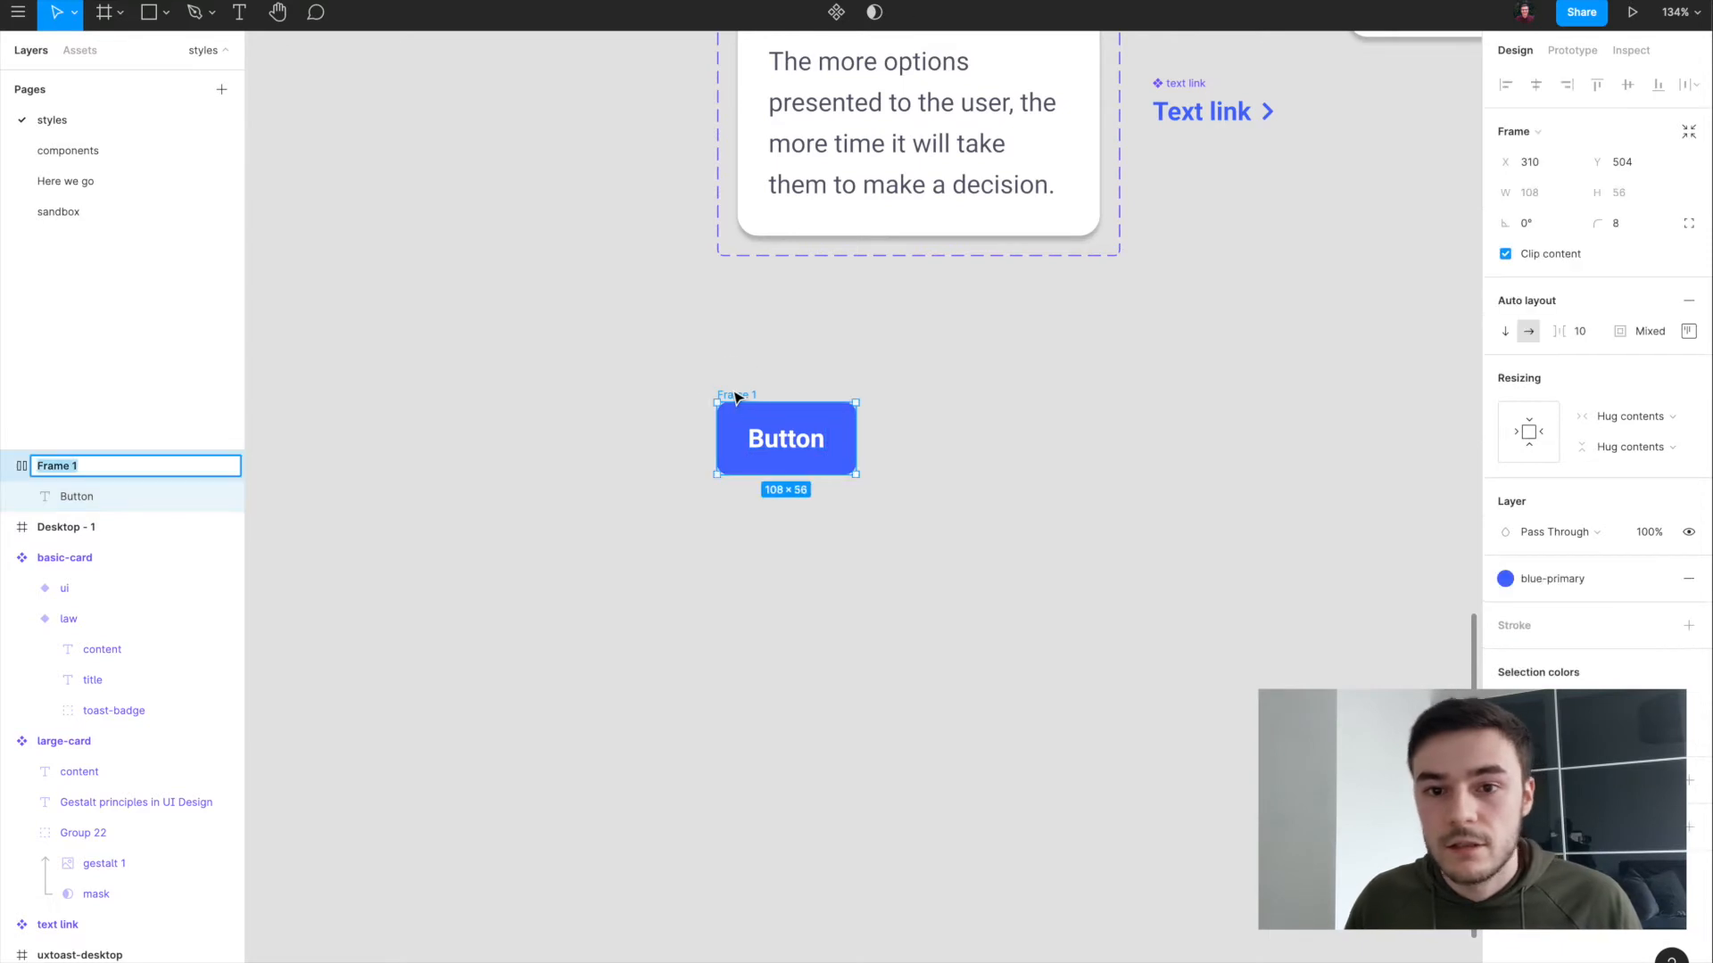
text(button)
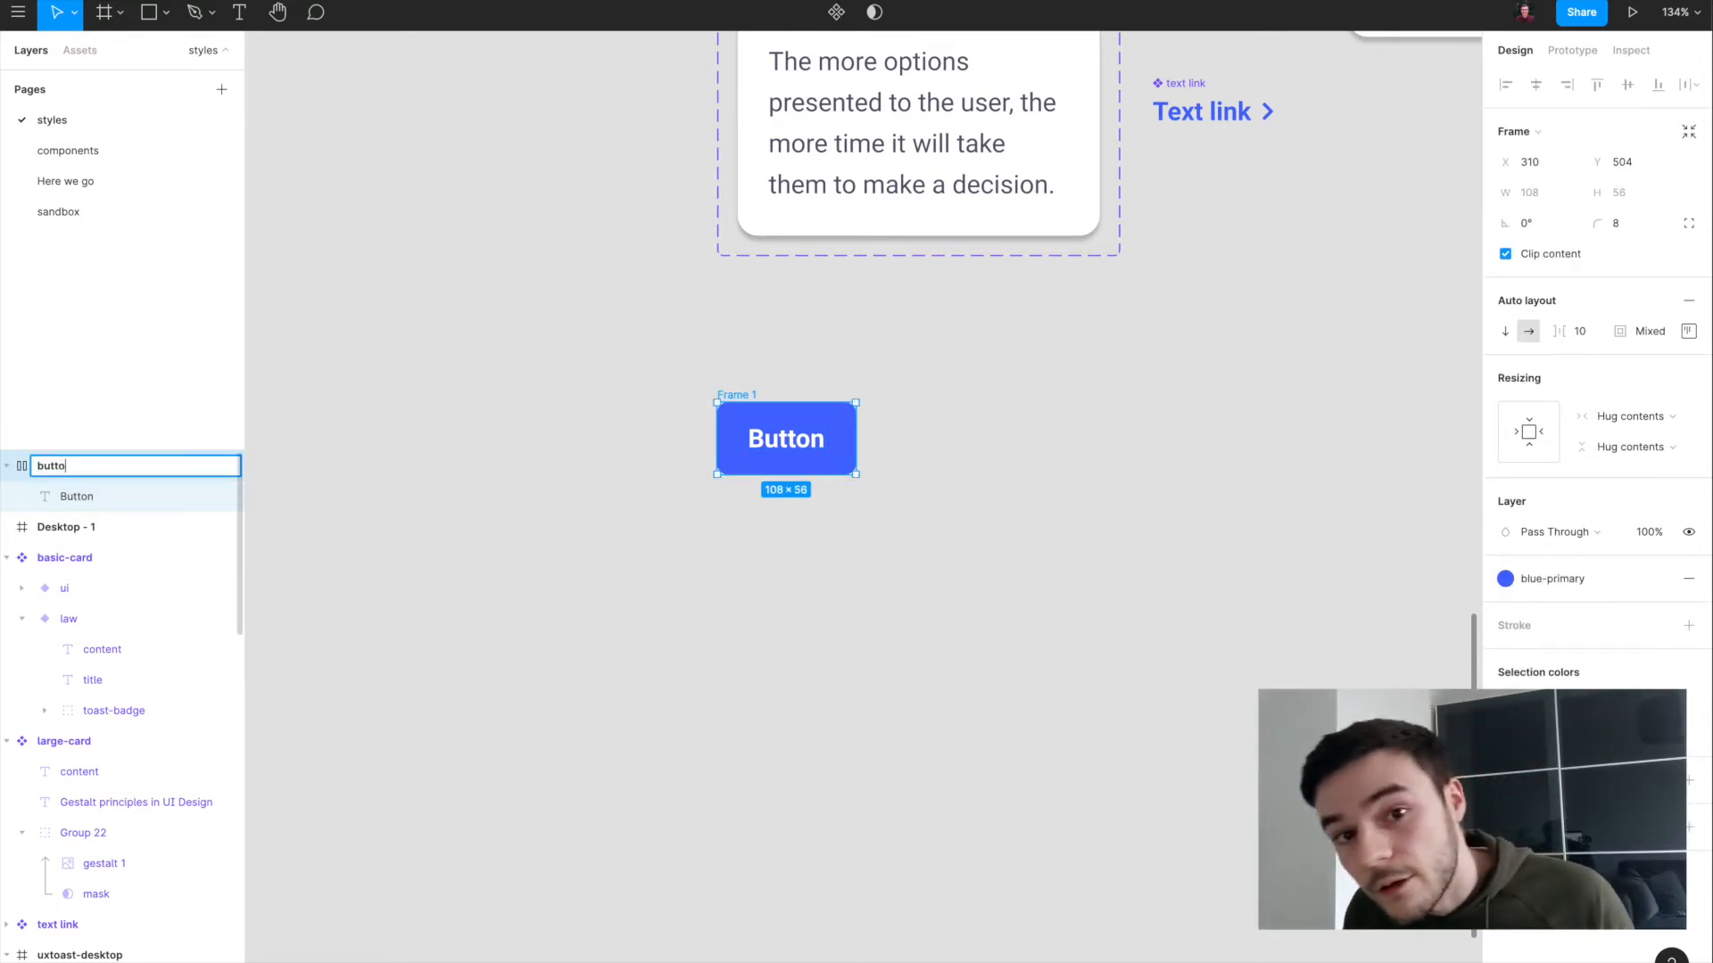
key(Return)
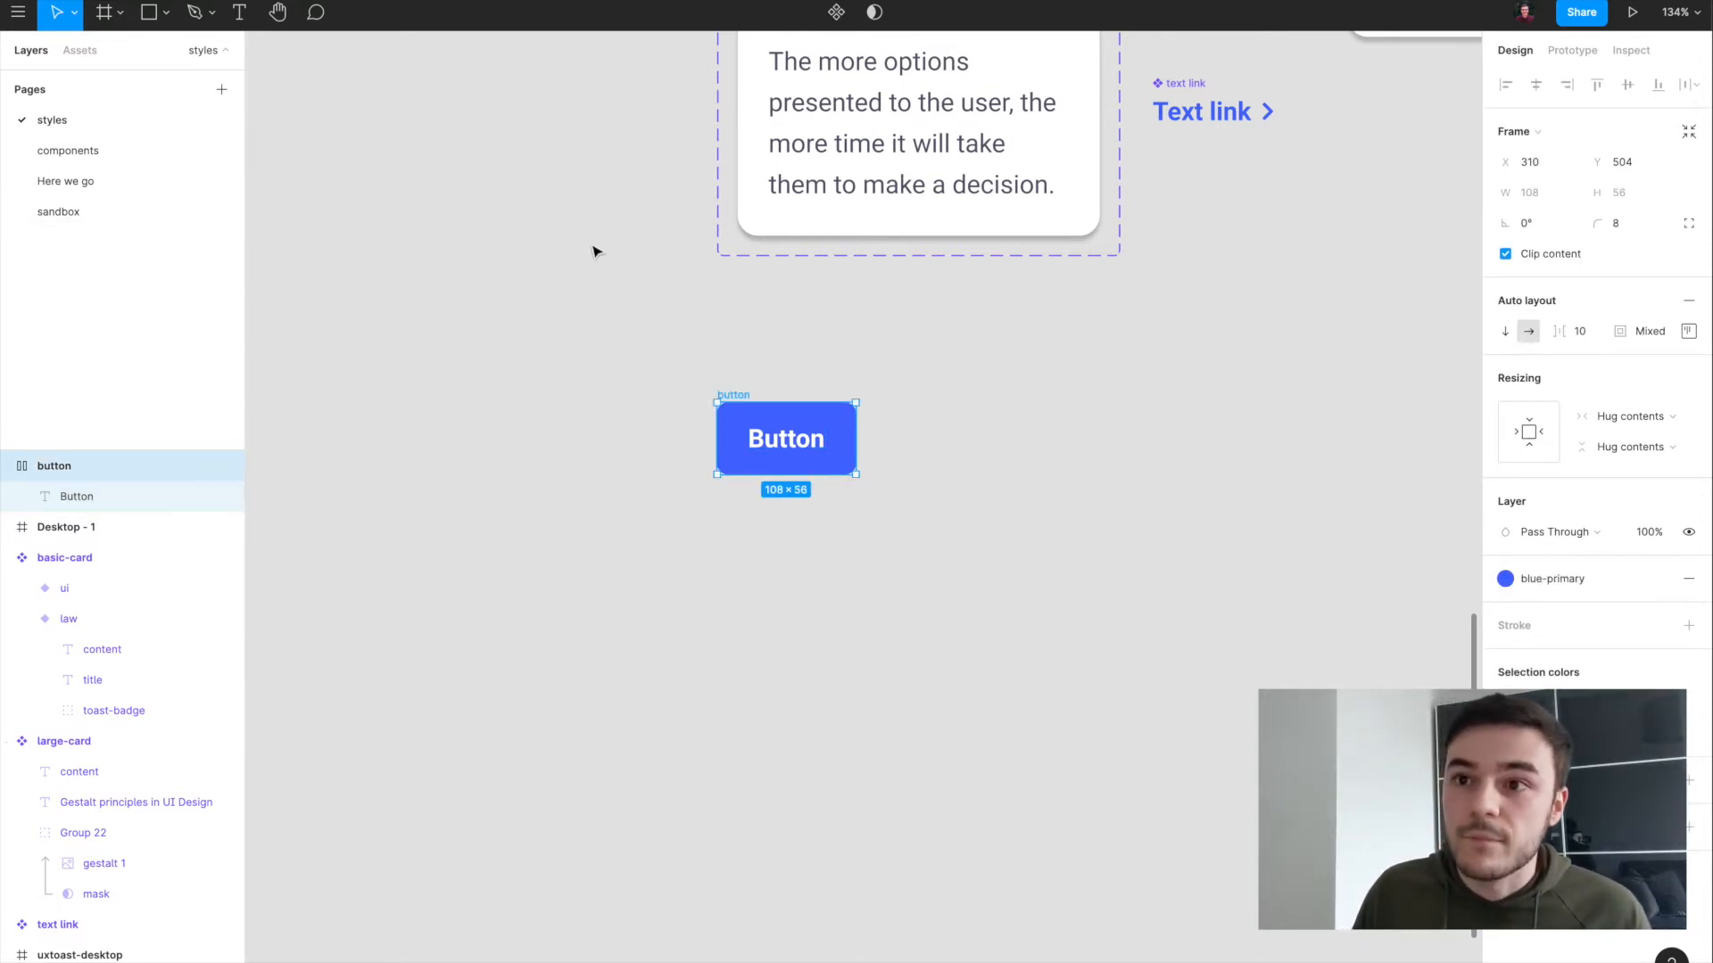
click(836, 12)
click(685, 378)
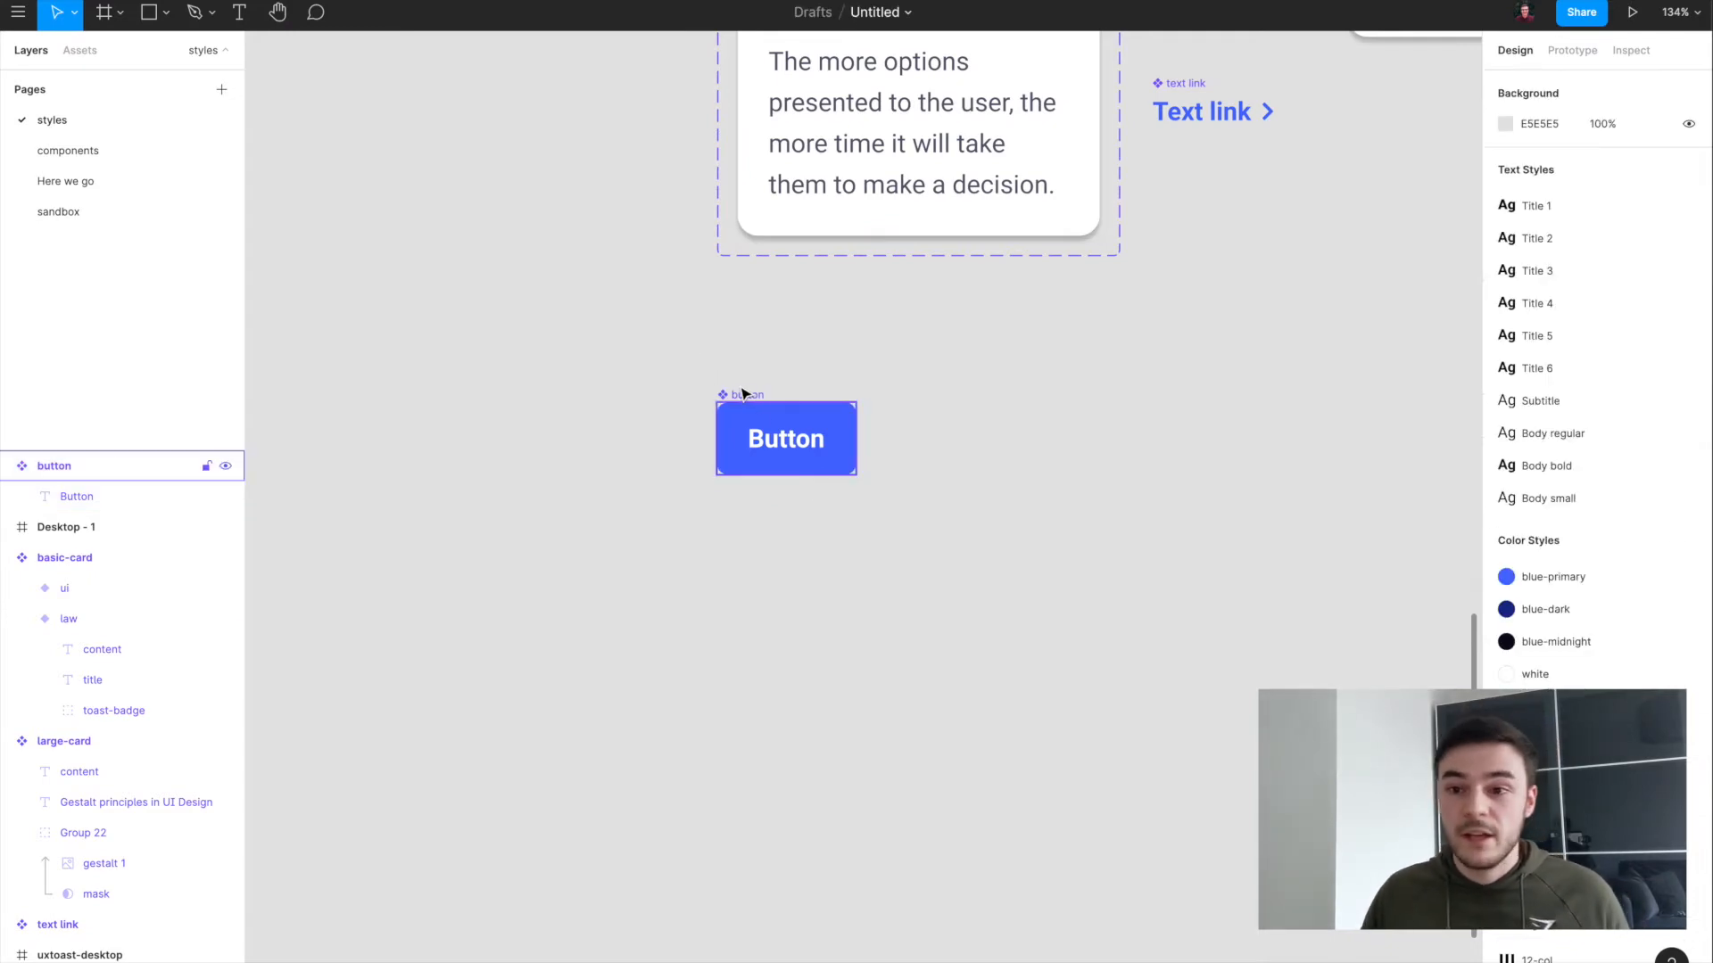
Step: Copy the white toast icon from inside the badge of the last Tesler's Law card in the Design laws section
scroll(658, 451, down, 5)
scroll(657, 452, left, 5)
scroll(852, 460, left, 2)
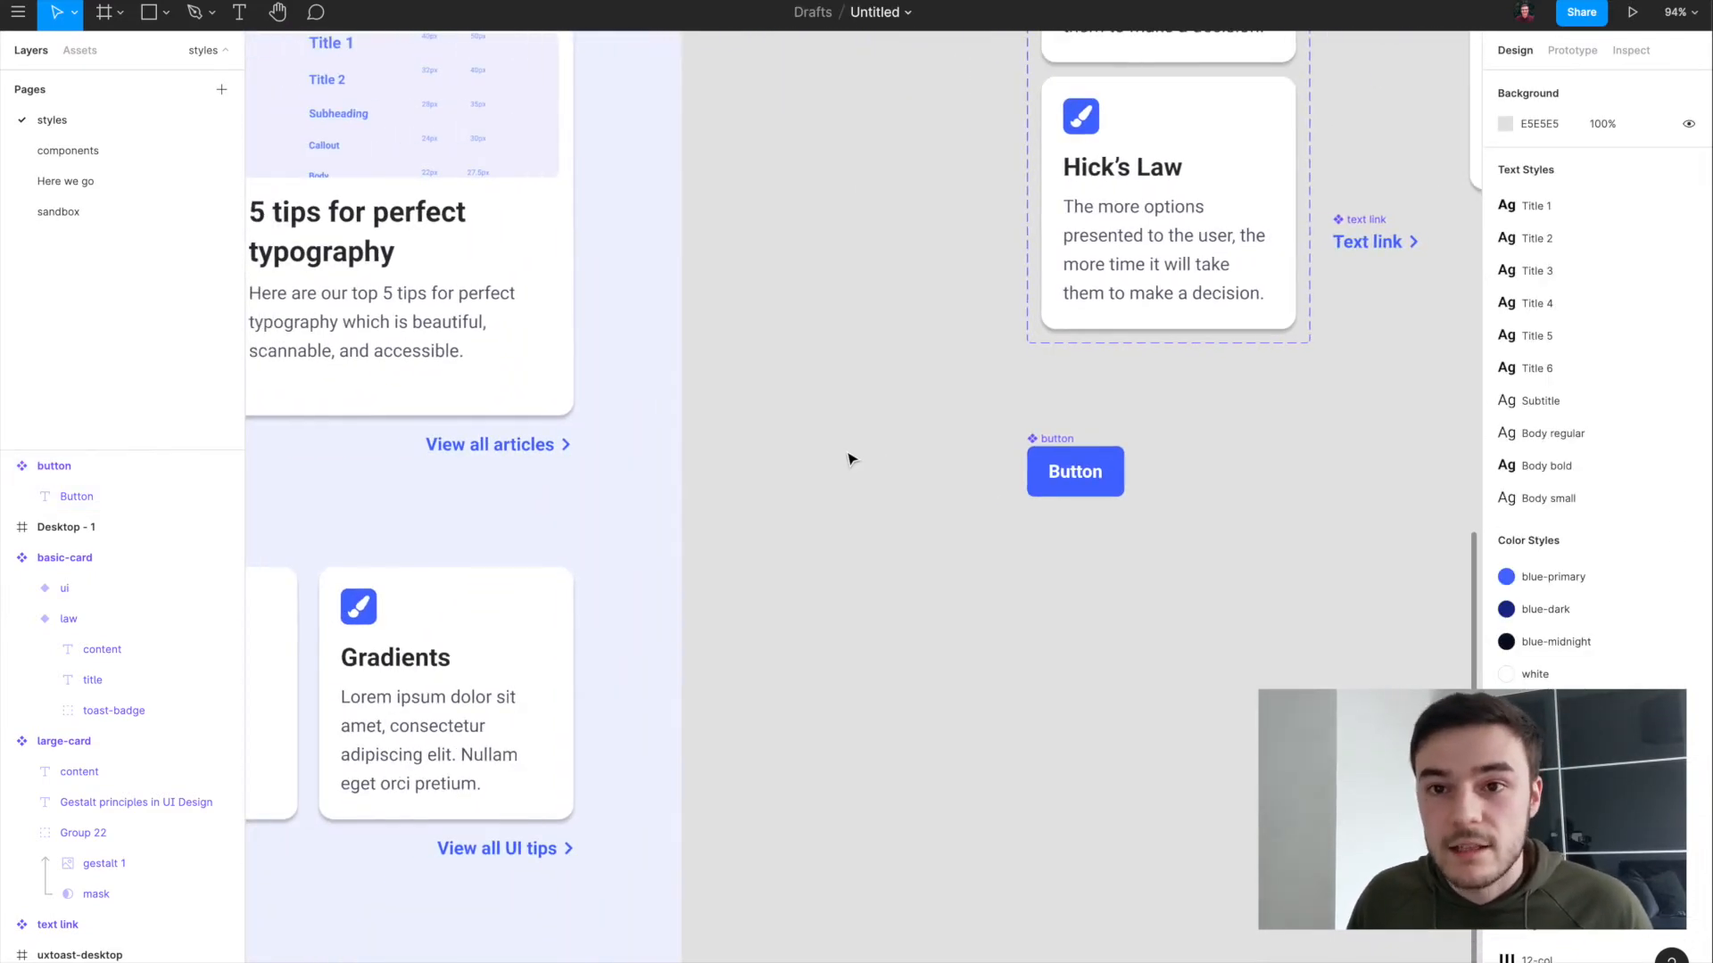
scroll(852, 459, down, 3)
scroll(852, 459, up, 3)
scroll(852, 459, left, 3)
scroll(852, 460, down, 4)
scroll(852, 460, up, 5)
scroll(849, 458, up, 1)
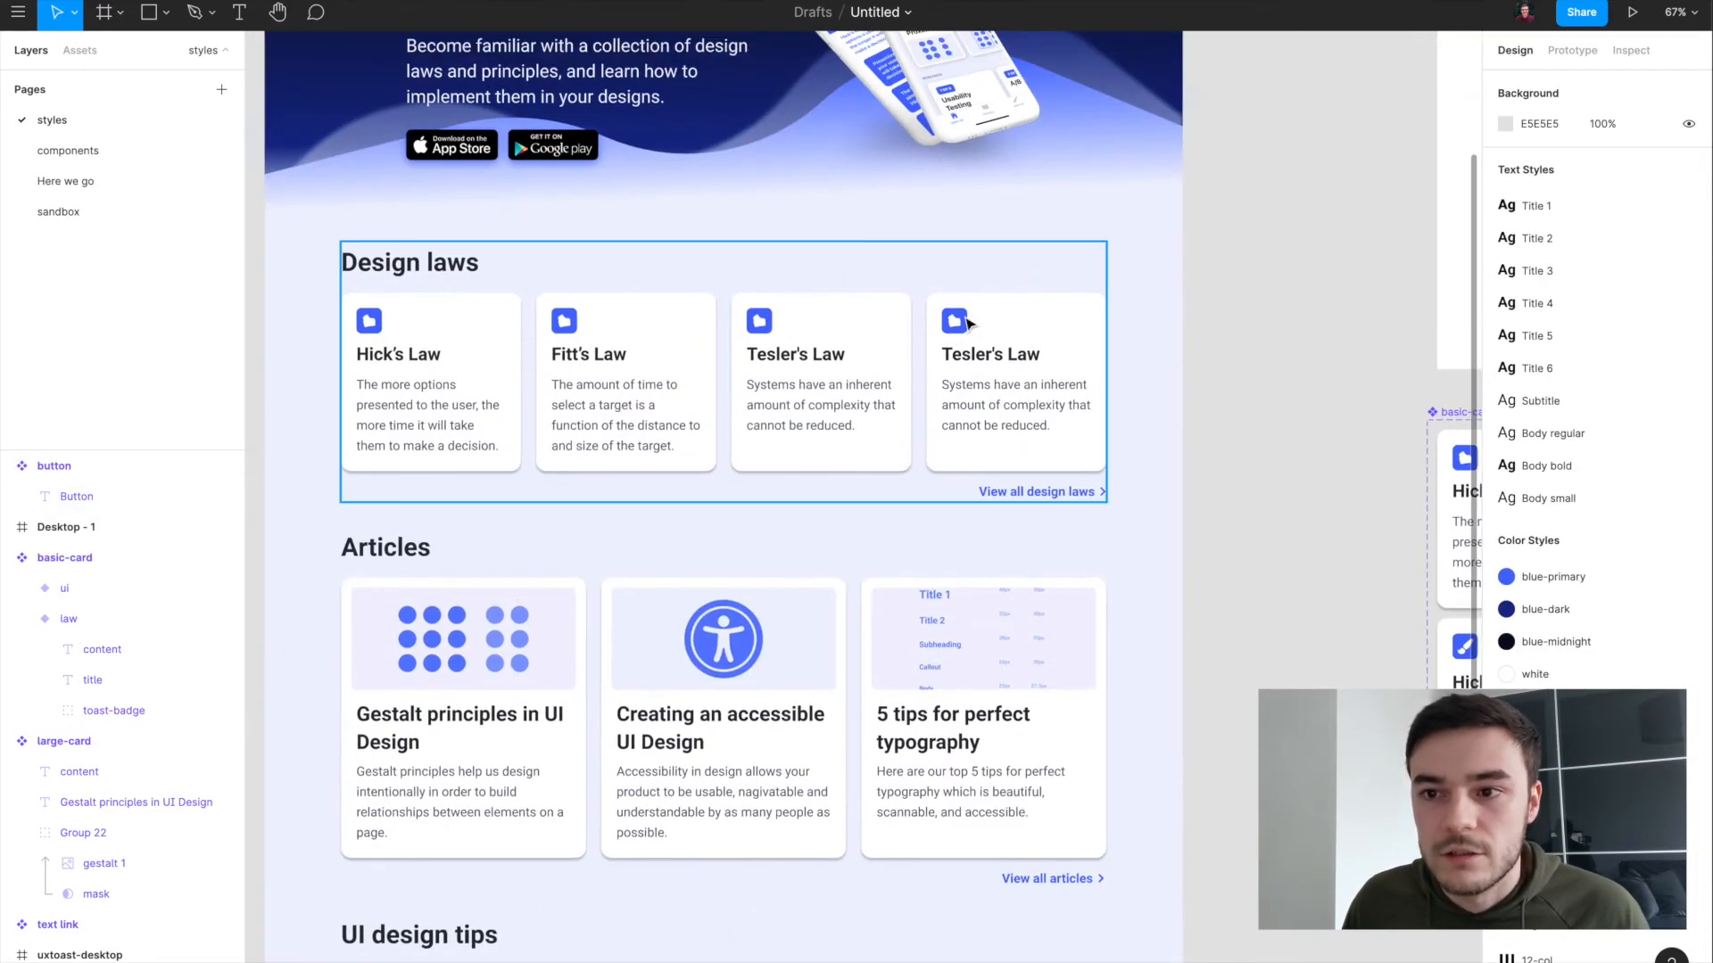
scroll(963, 319, up, 10)
click(954, 286)
double_click(926, 351)
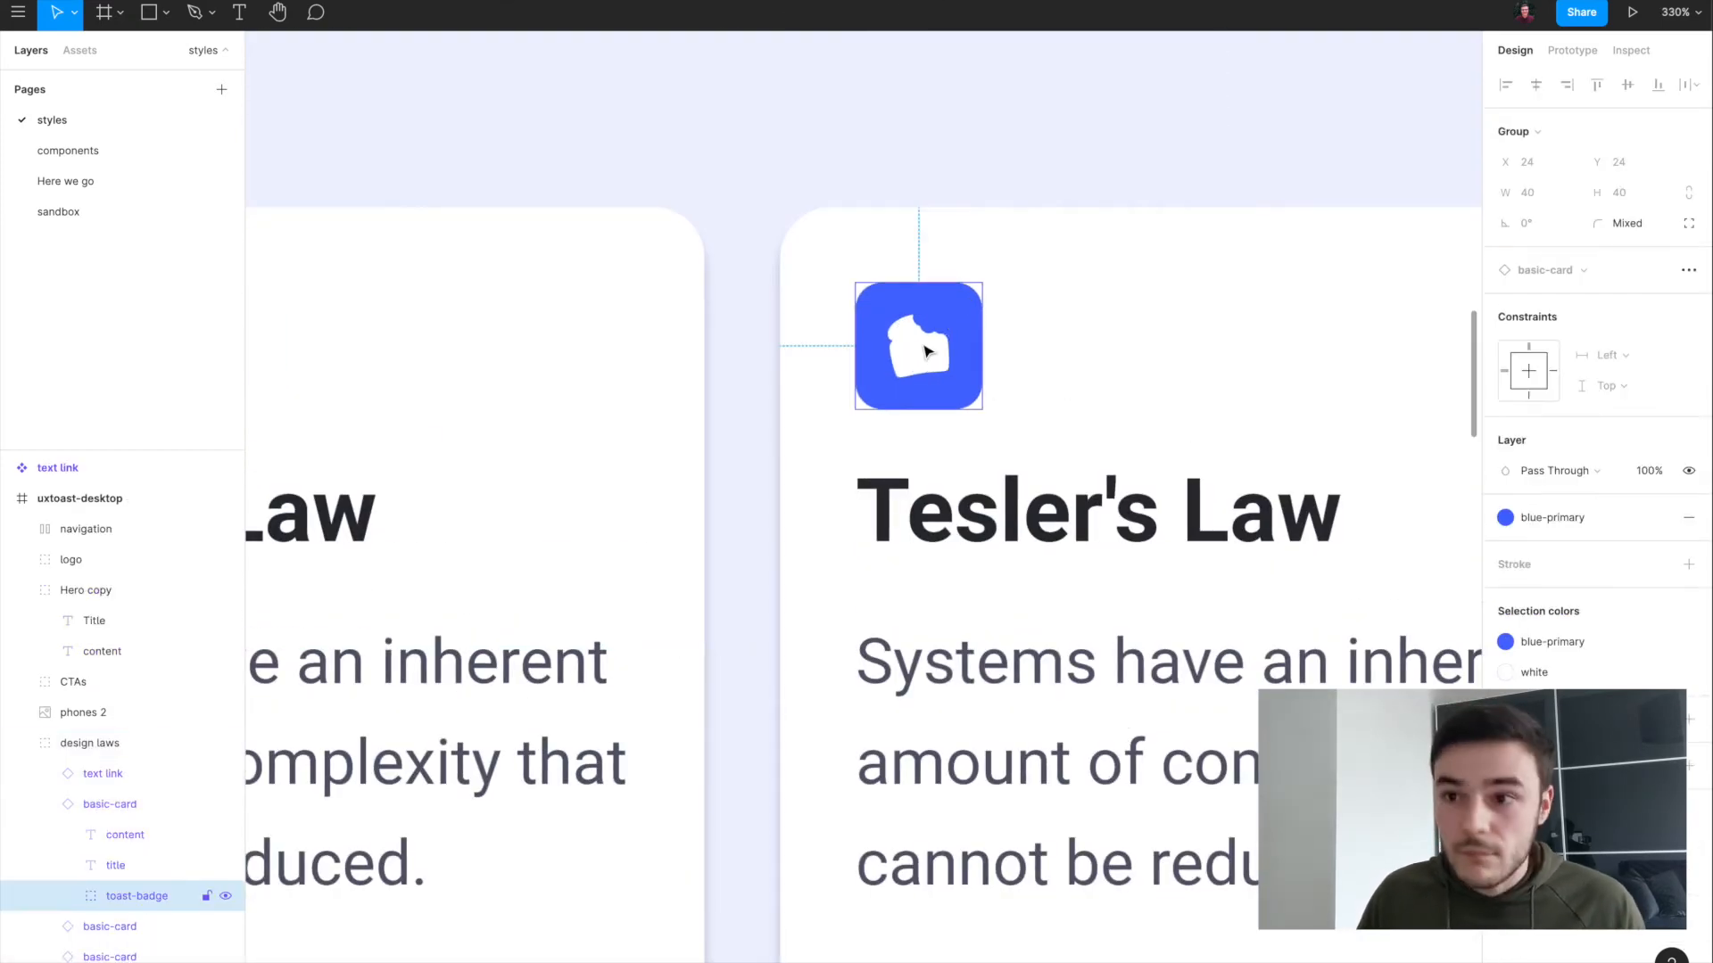
double_click(926, 351)
scroll(925, 348, down, 5)
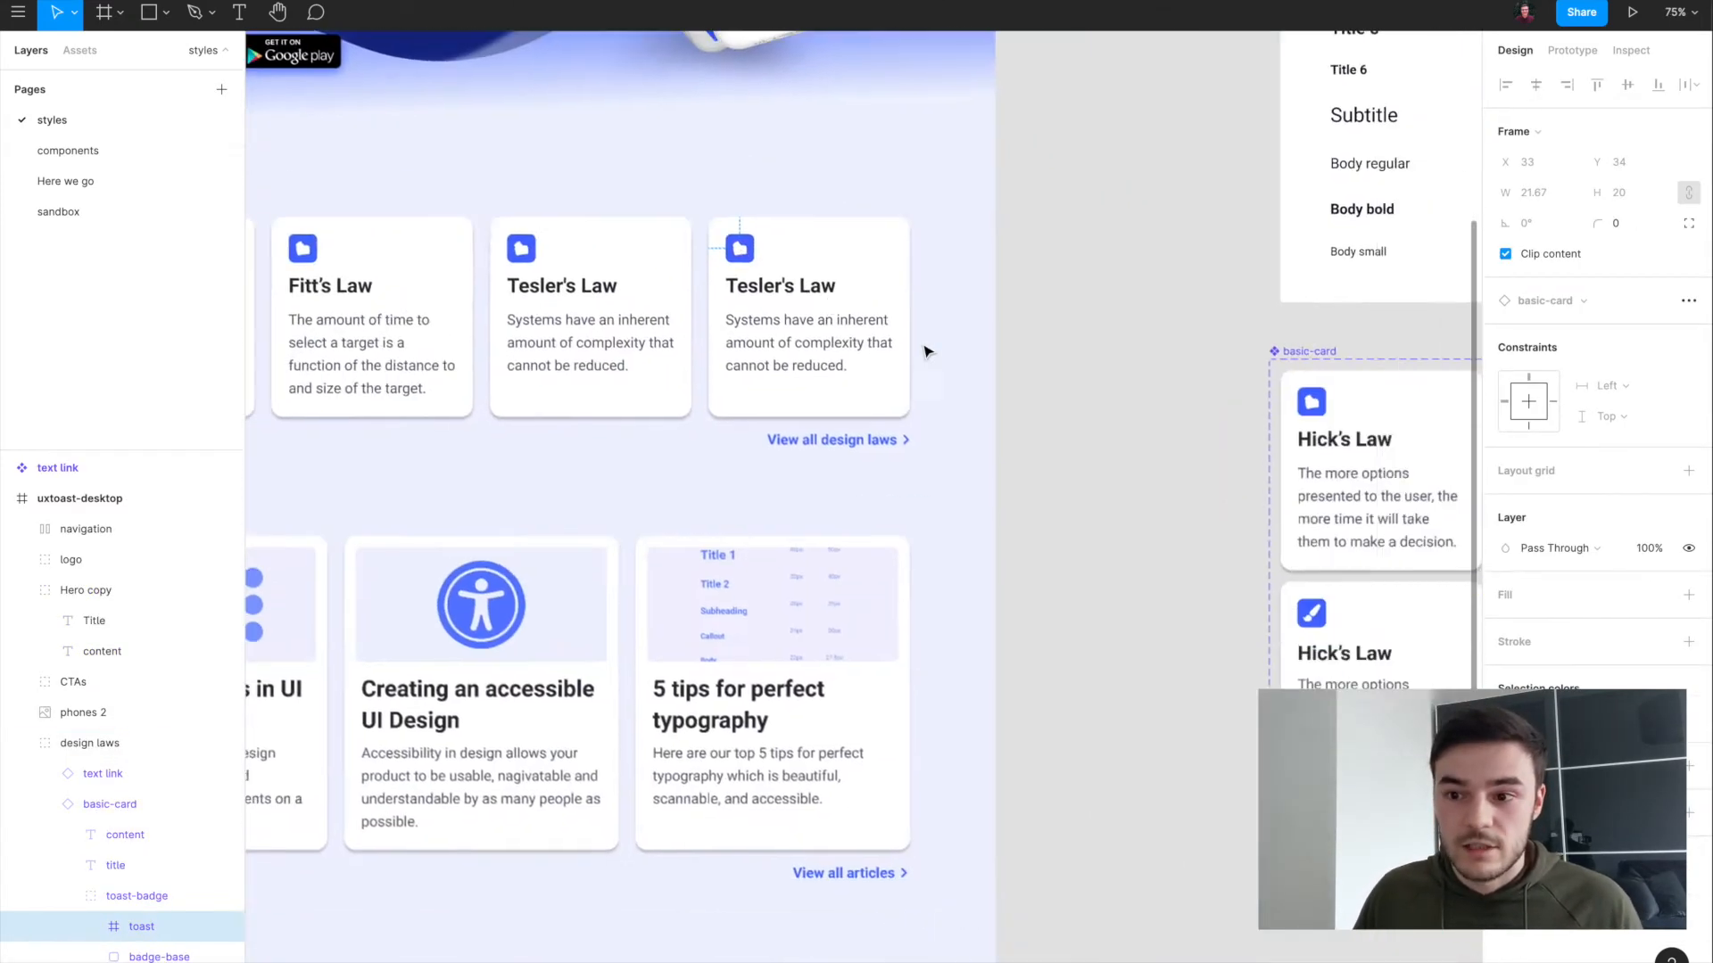
Step: Paste the toast icon into the button component beside its label
scroll(1097, 848, down, 2)
scroll(1097, 848, right, 2)
scroll(1020, 638, up, 5)
click(1020, 638)
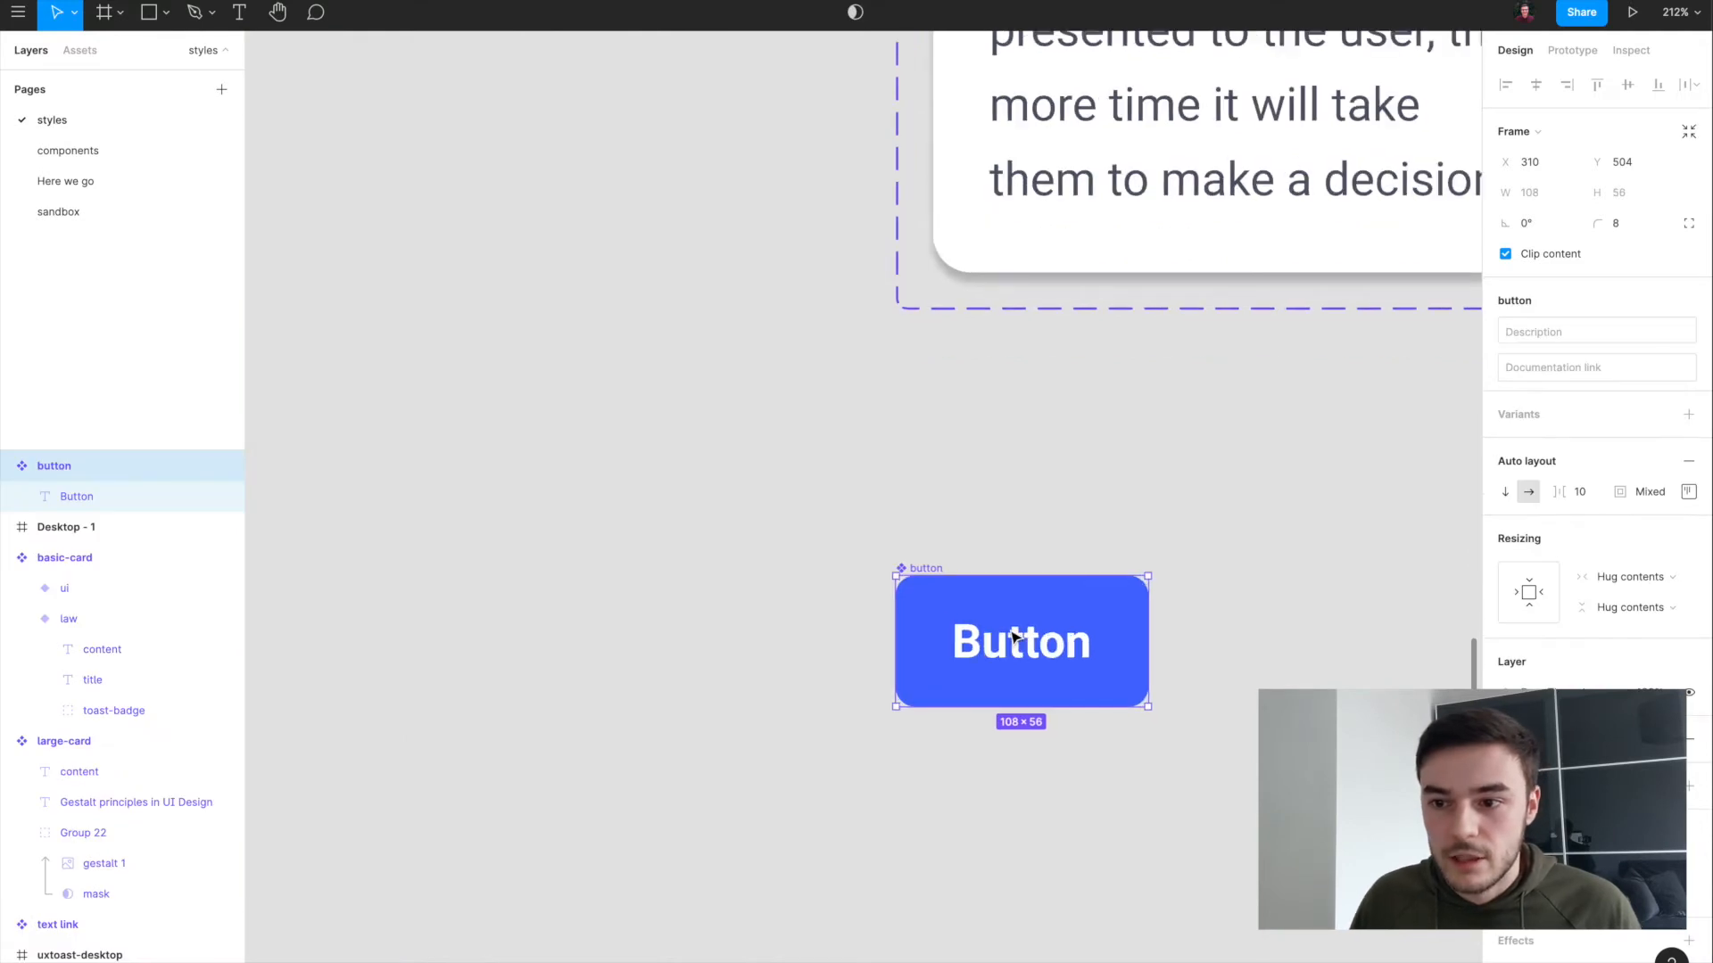
key(ctrl+v)
scroll(1090, 727, up, 3)
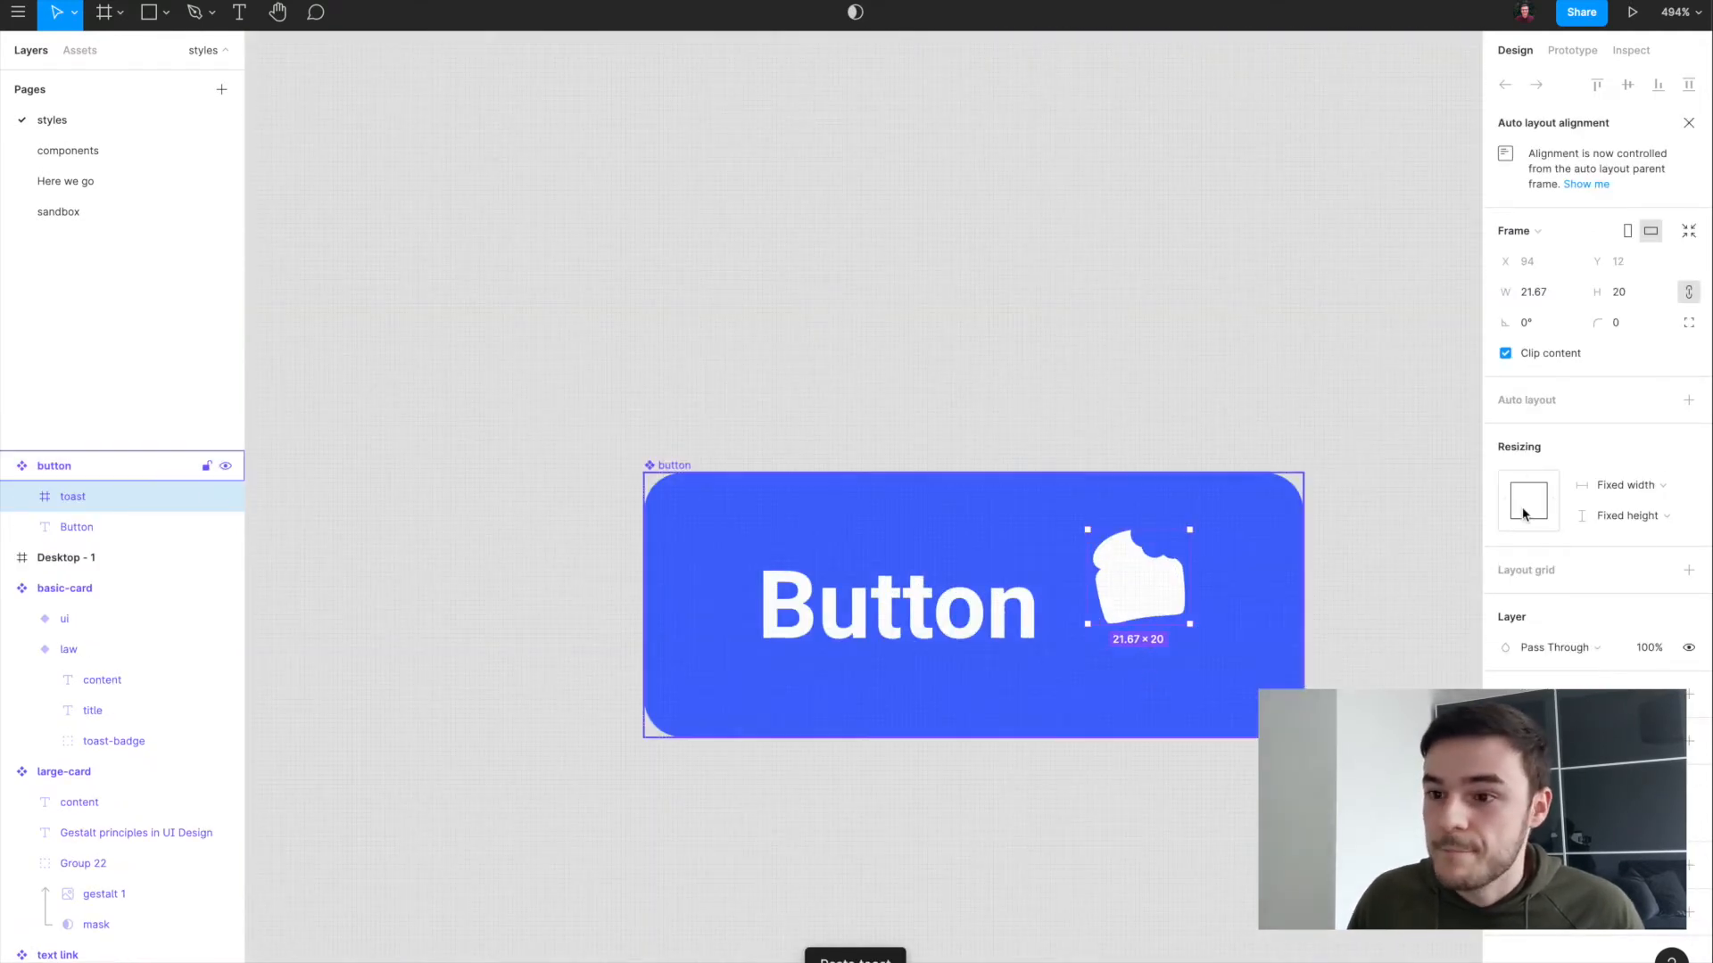
Step: Centre-align the button component's auto layout contents, keeping them packed
click(1335, 410)
click(665, 465)
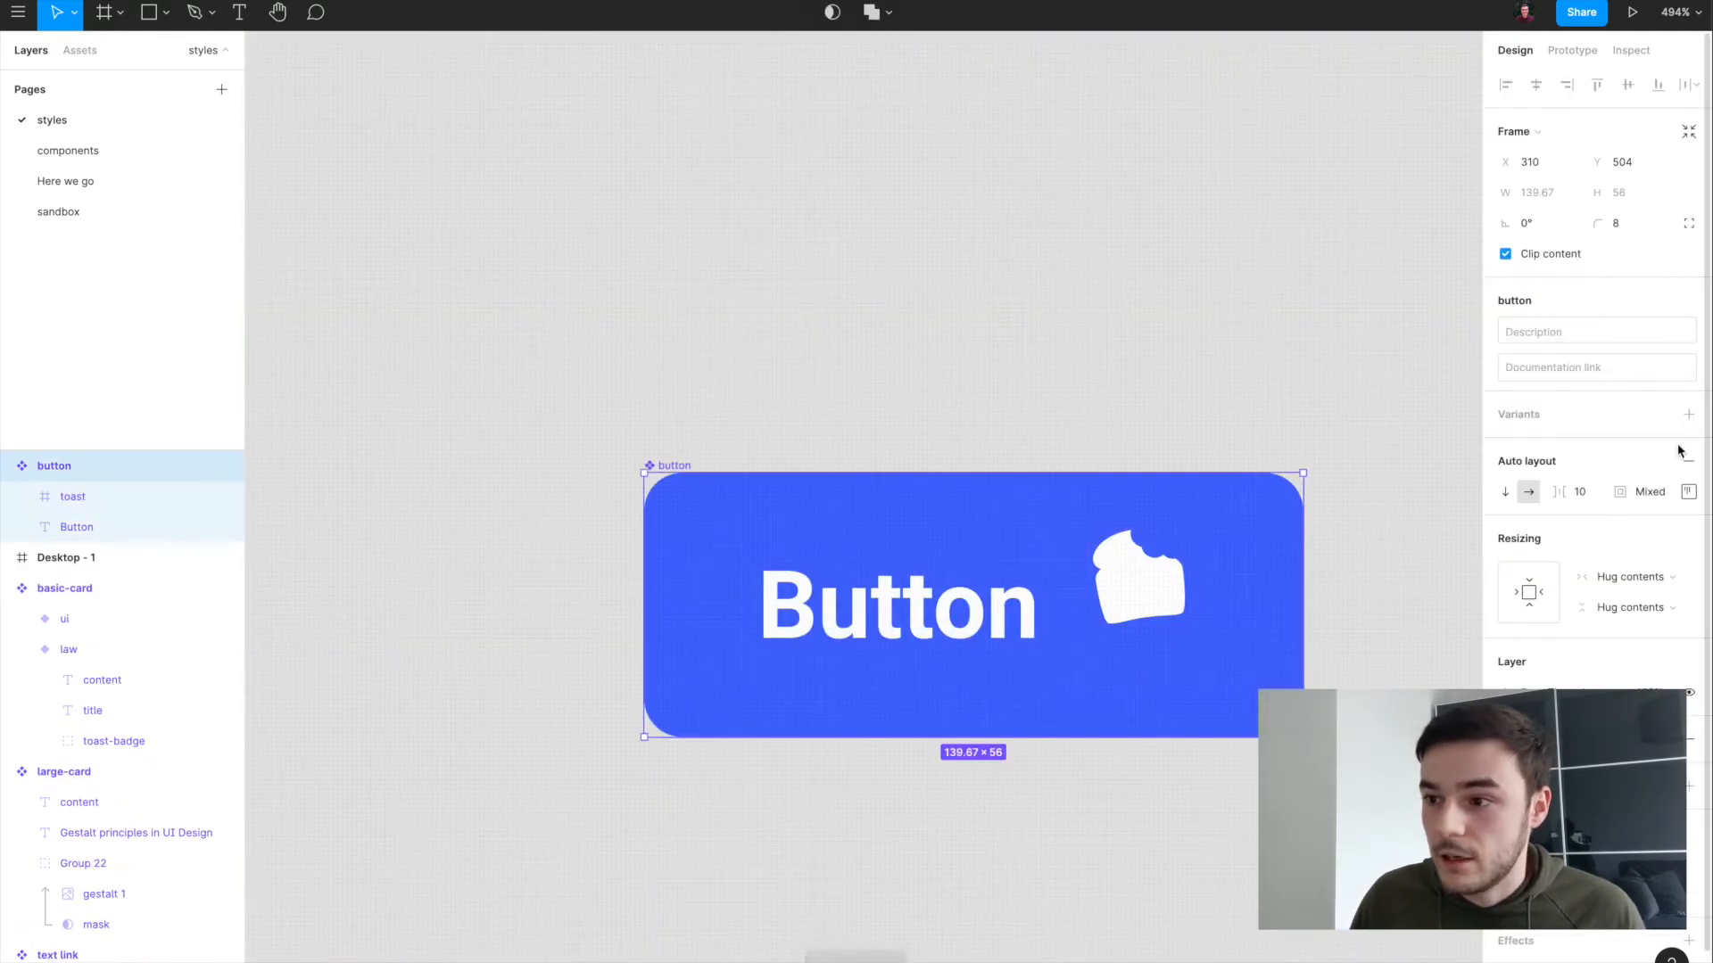
click(1689, 492)
click(1623, 572)
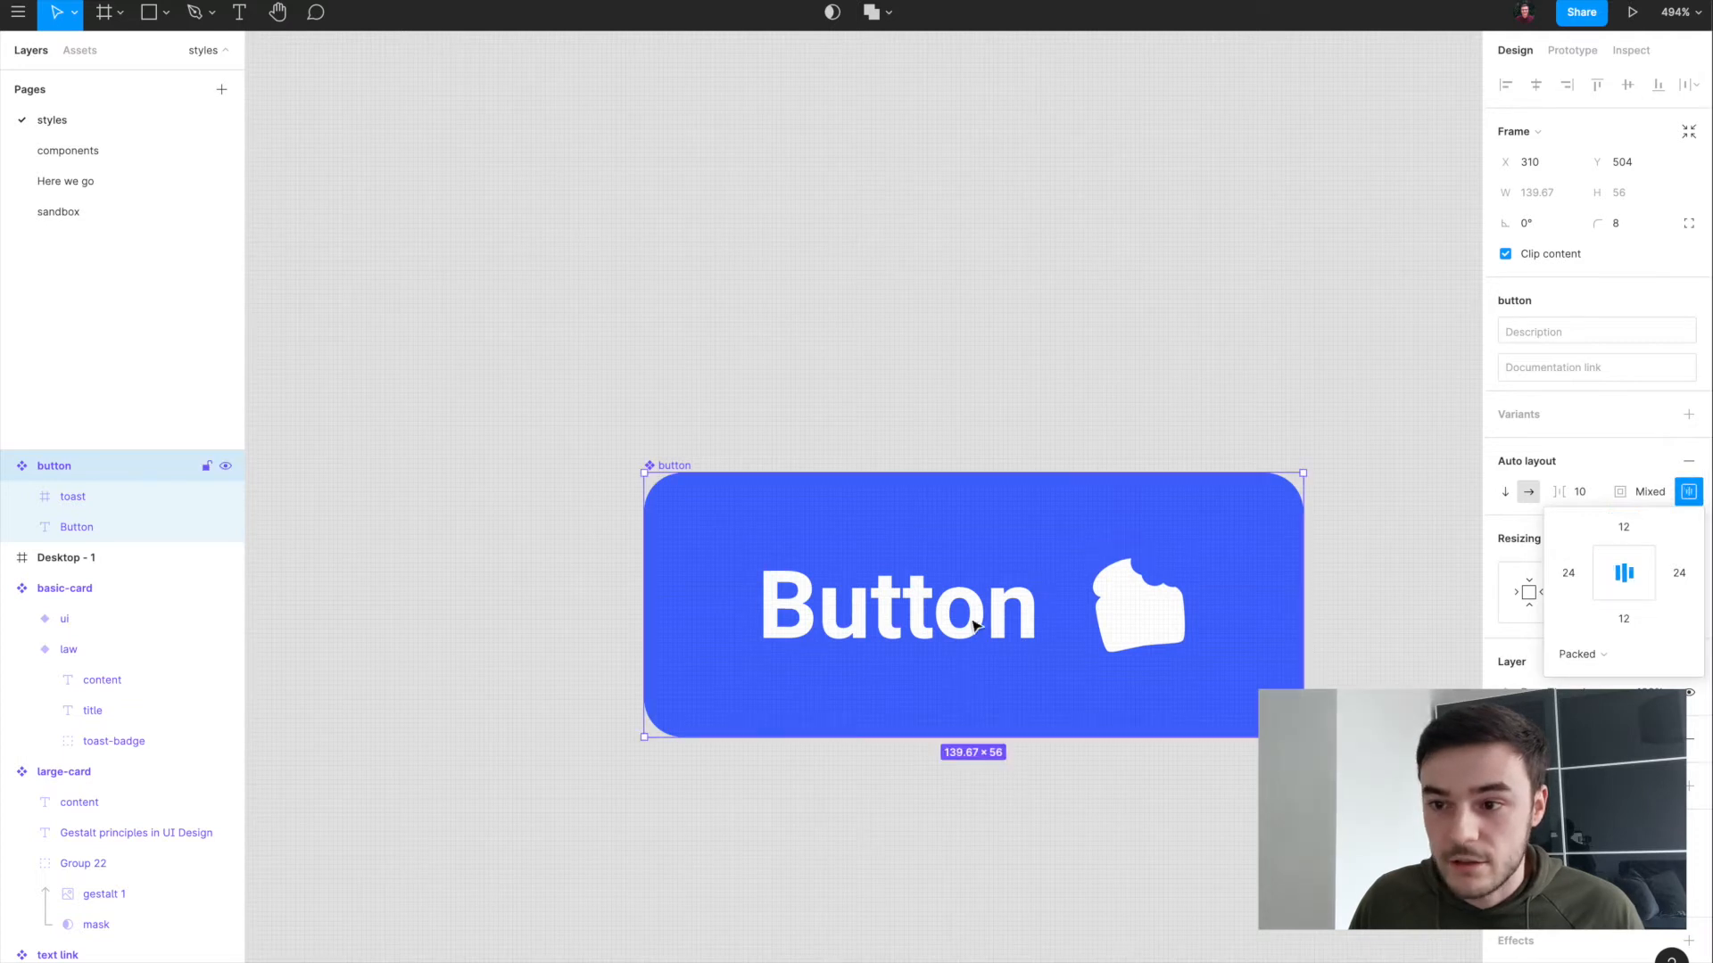
click(1242, 883)
Step: Duplicate the toast icon inside the button component and place the copy before the label
drag(1148, 607, 1081, 609)
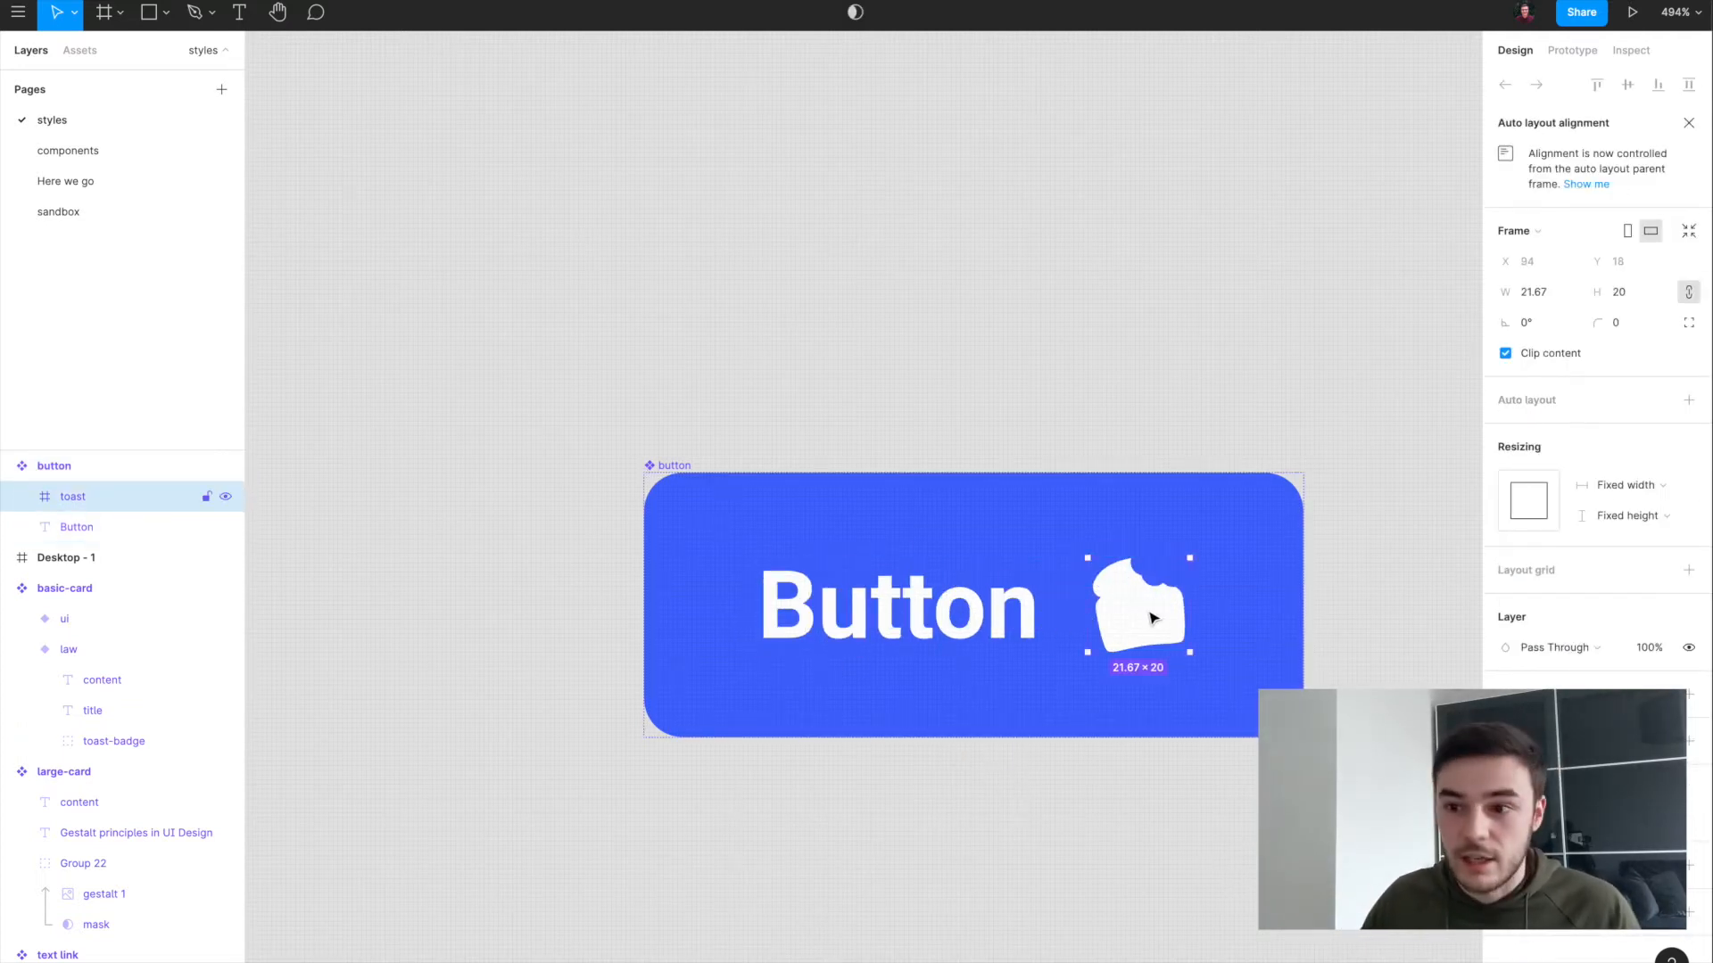
key(ctrl+d)
drag(1281, 604, 836, 596)
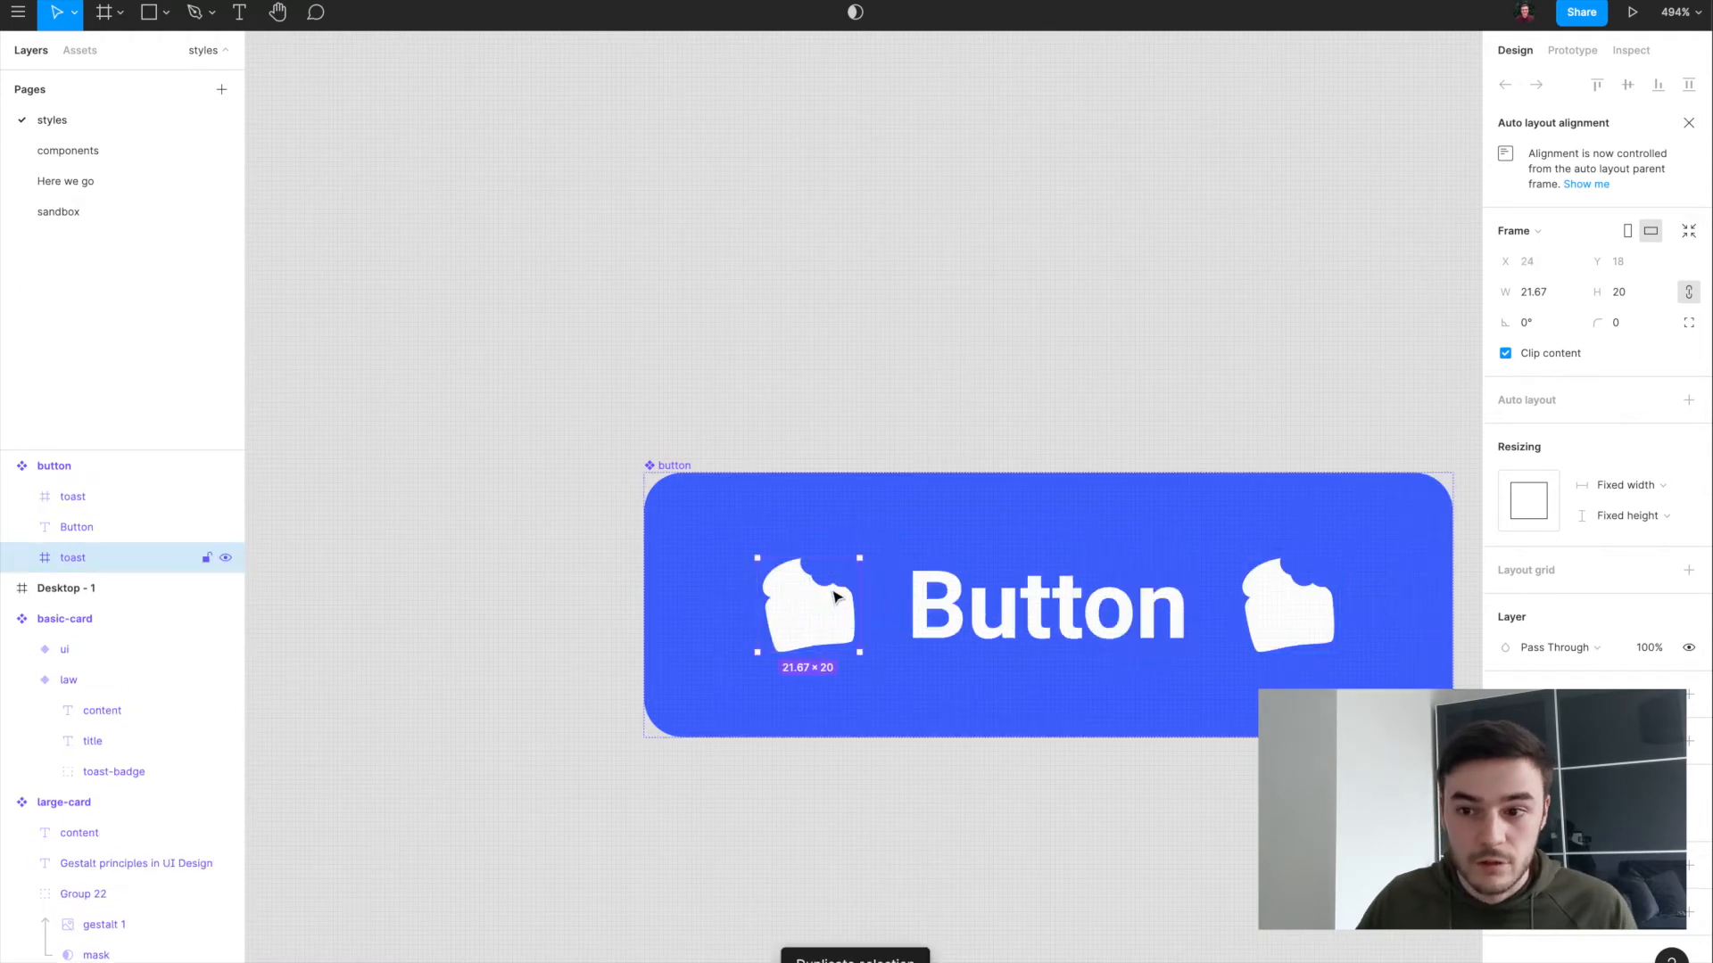
Step: Place an instance of the button component from the local components below the main button
click(1059, 210)
scroll(1059, 211, down, 3)
click(78, 51)
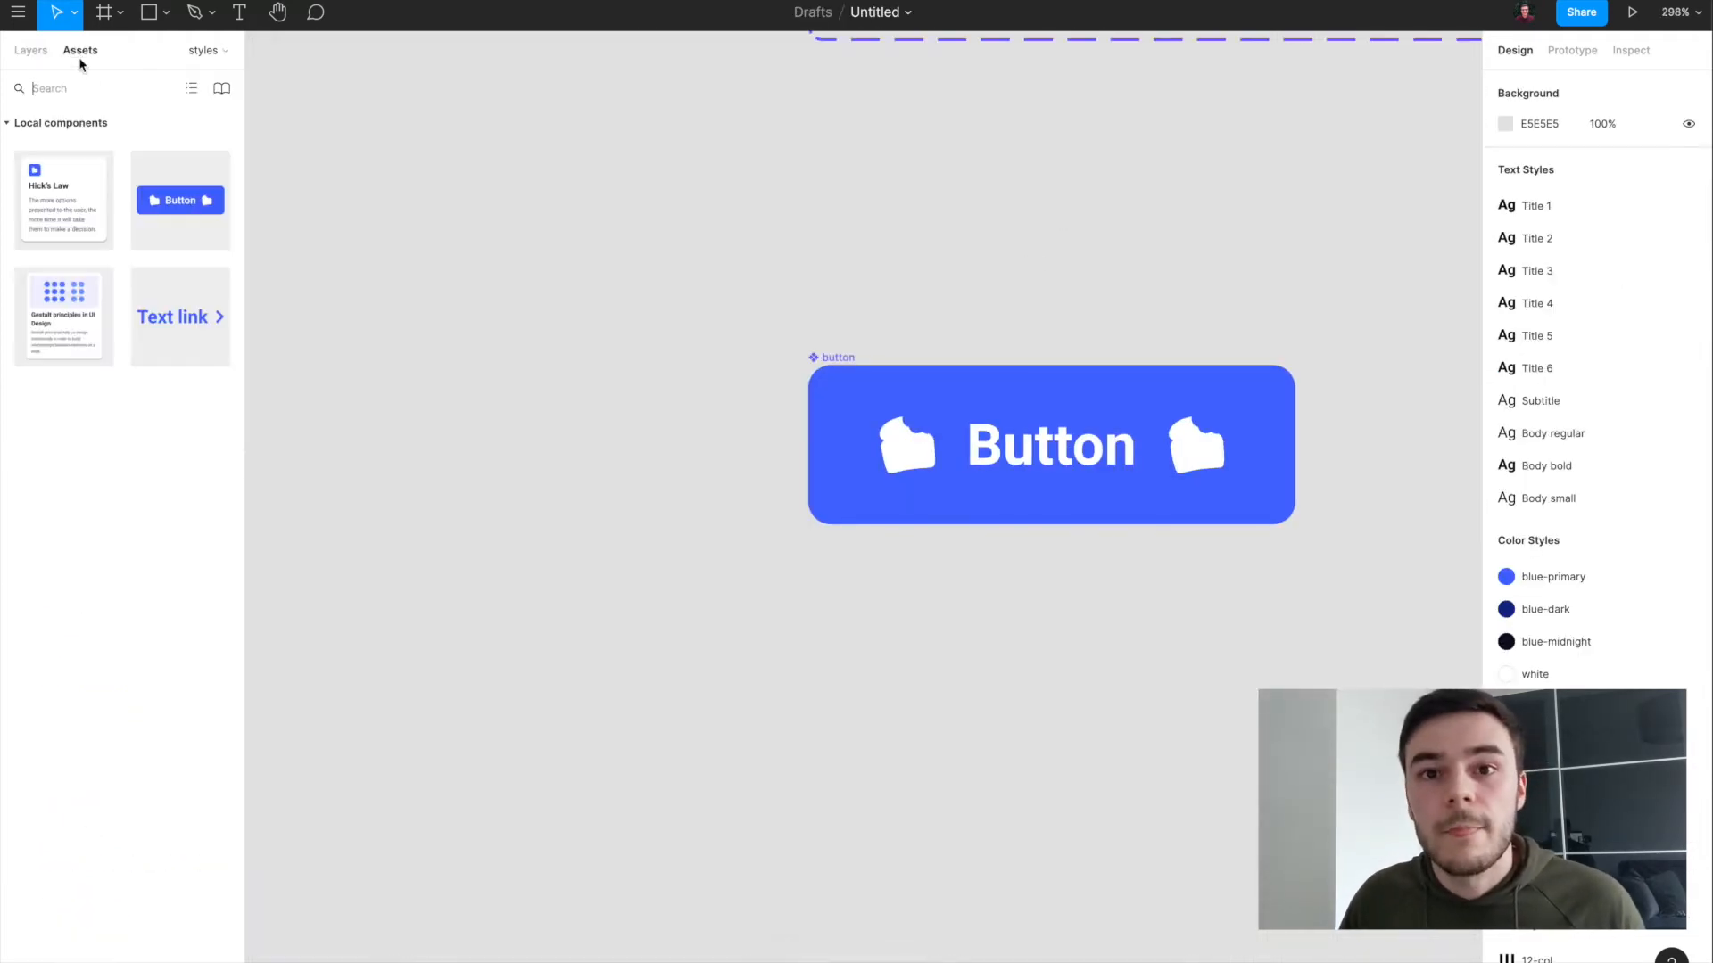
drag(193, 212, 890, 882)
scroll(891, 881, down, 3)
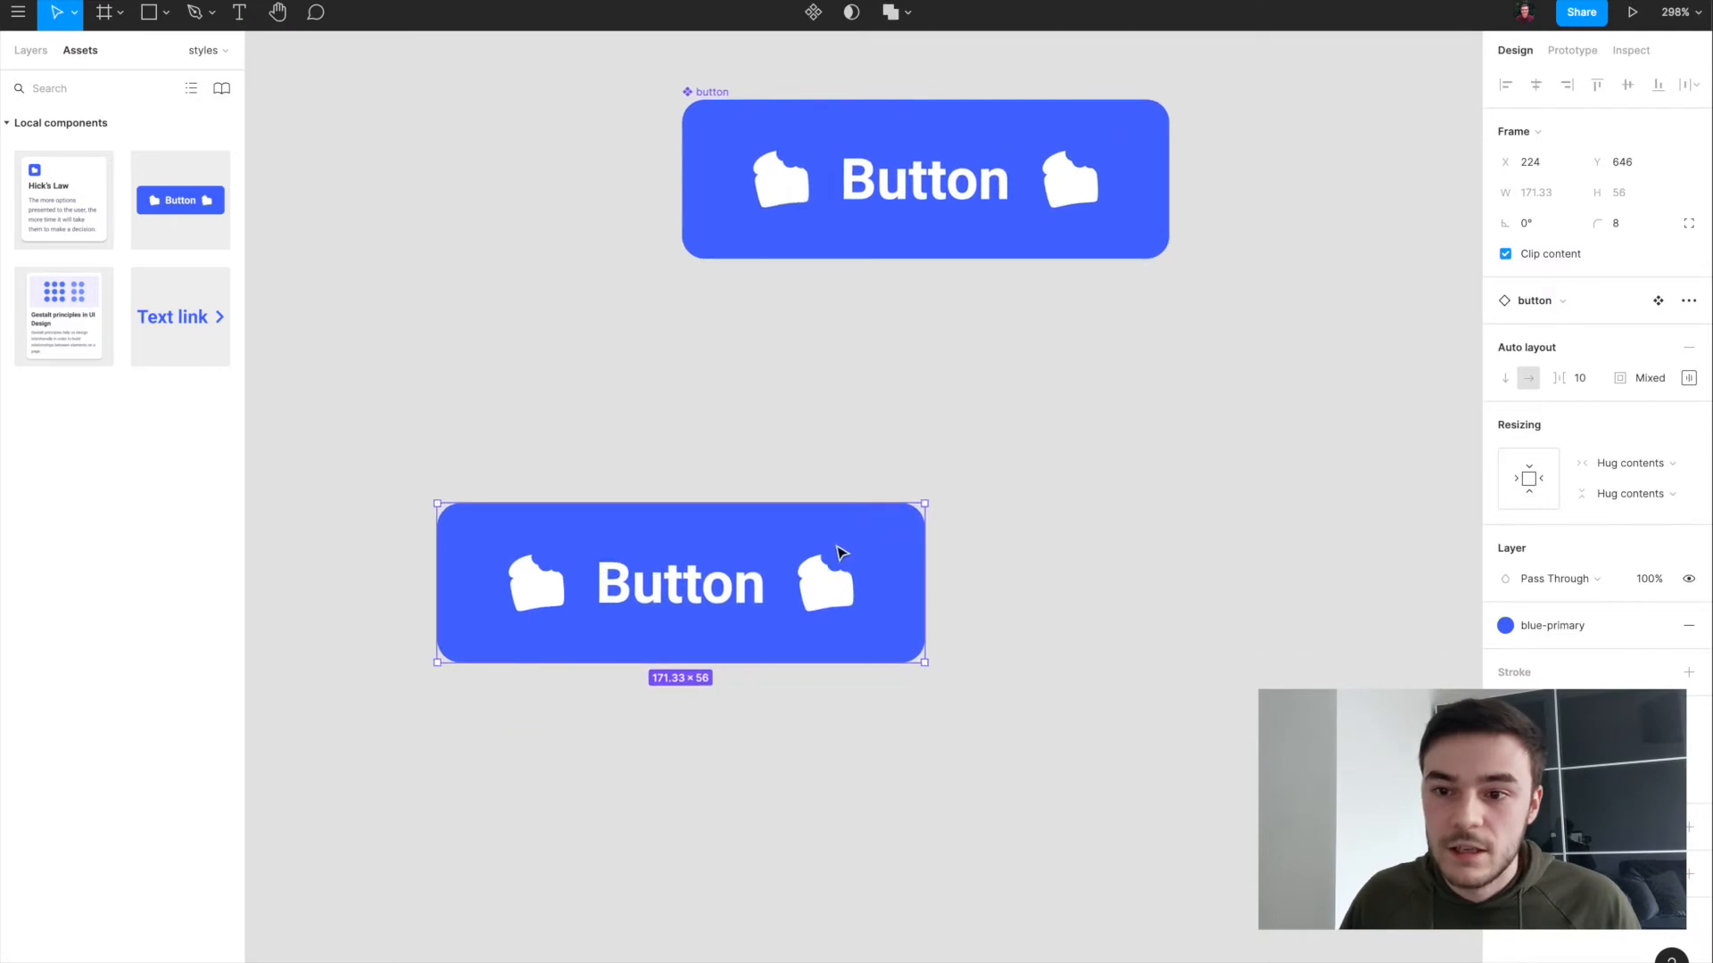
Step: Remove the toast icon after the label in the button instance
double_click(829, 593)
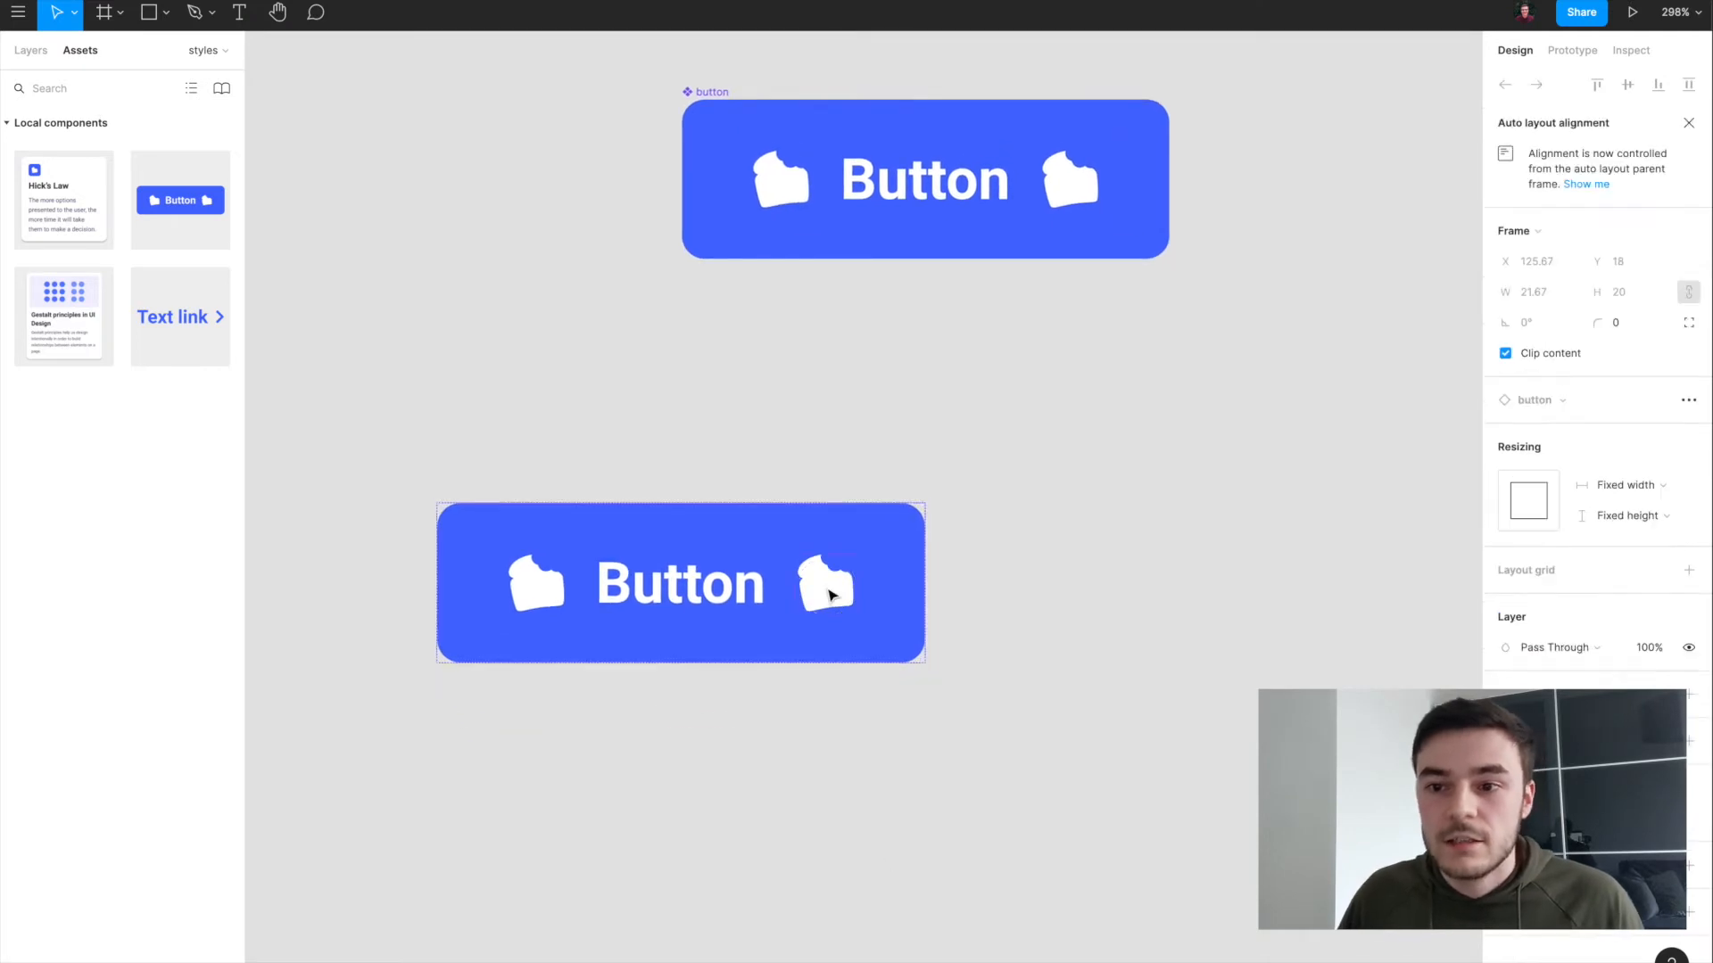
click(29, 51)
double_click(847, 577)
click(1044, 627)
double_click(835, 601)
key(Delete)
scroll(834, 601, down, 2)
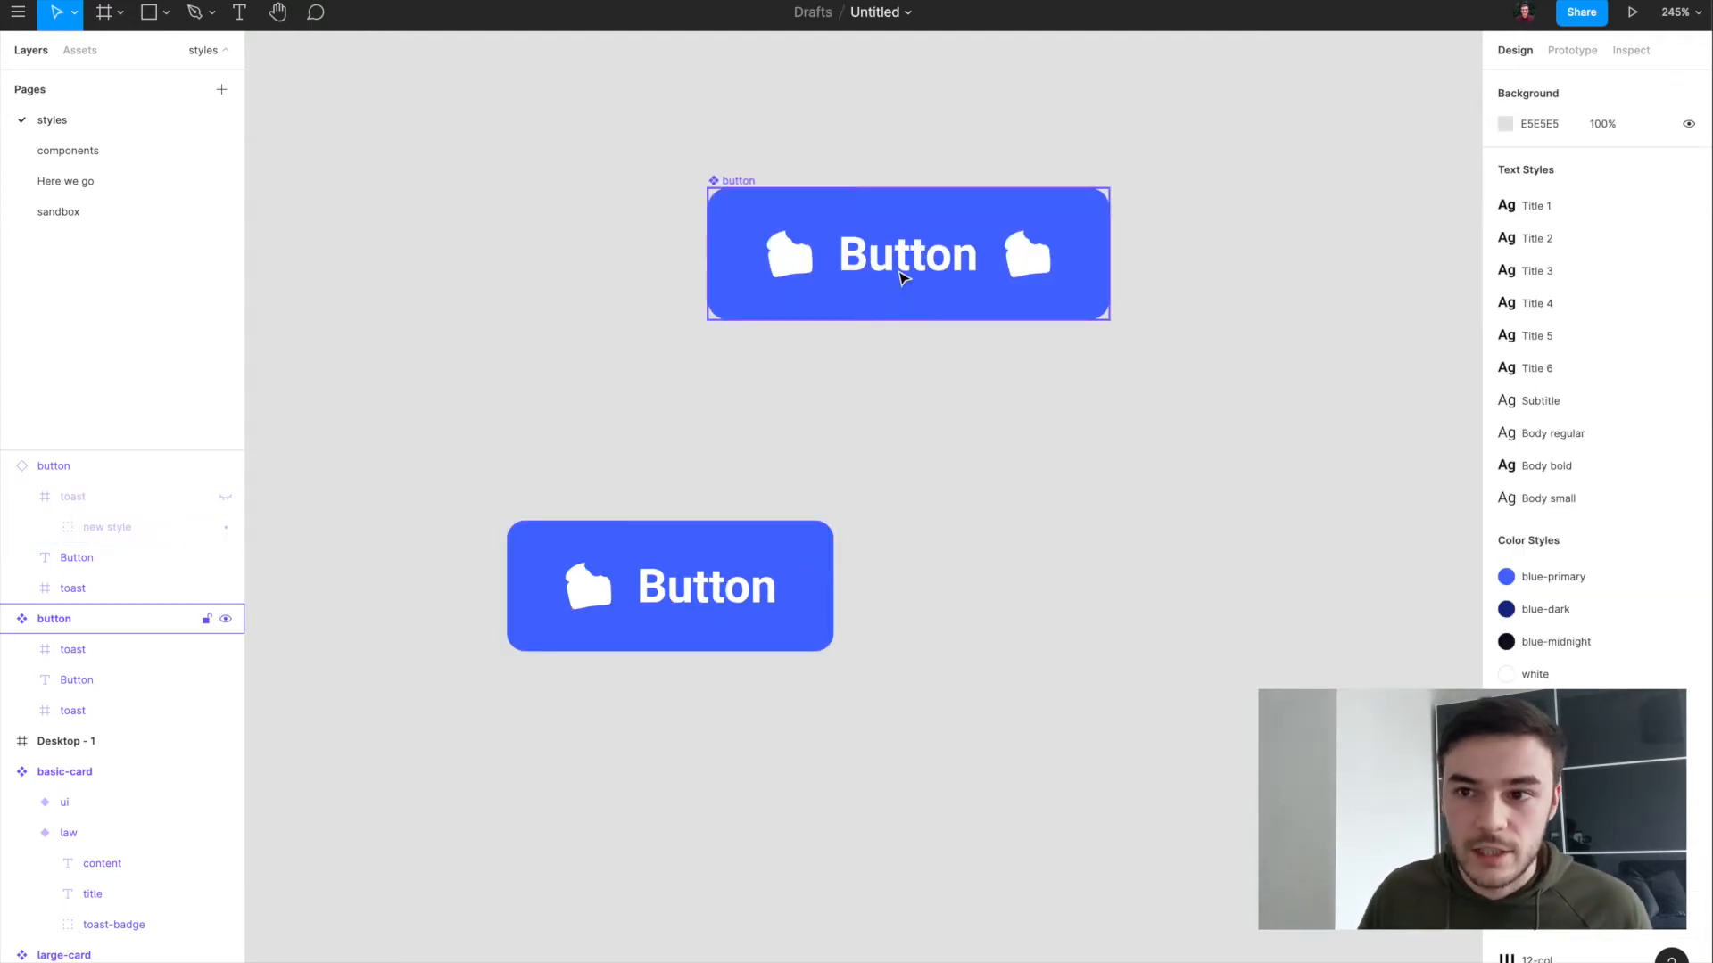
Step: Duplicate the label after the second toast icon in the main button to test the instance, and delete that copy
double_click(901, 278)
key(ctrl+d)
drag(1070, 256, 1236, 259)
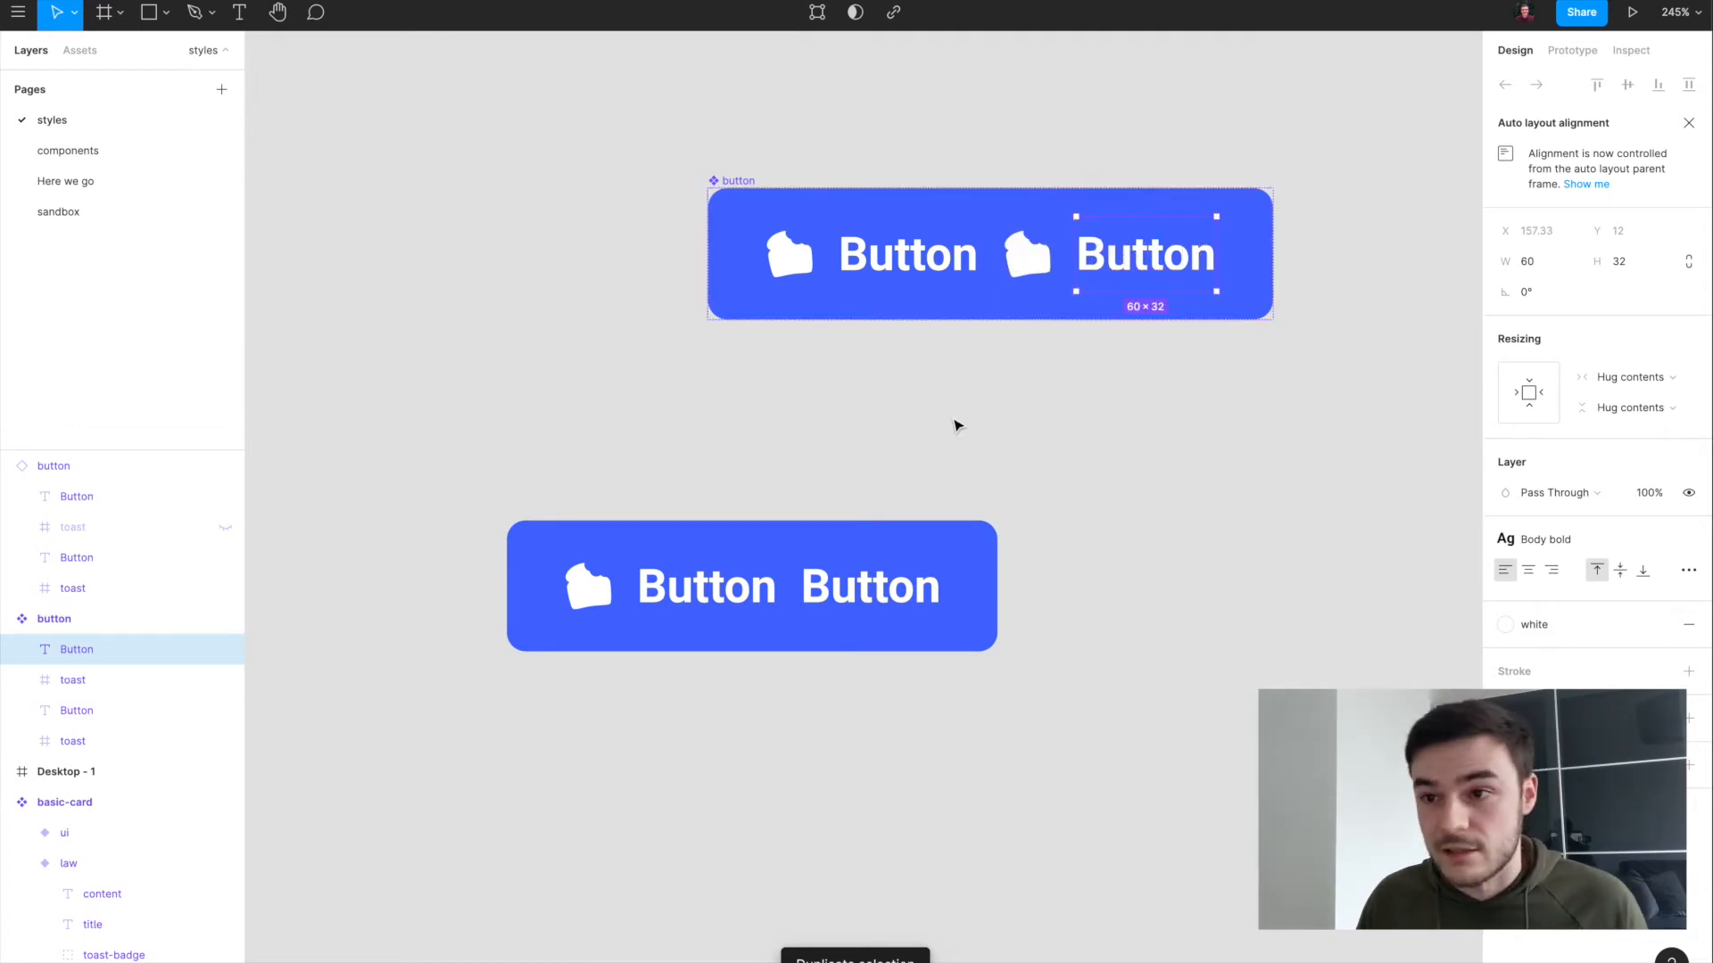
key(BackSpace)
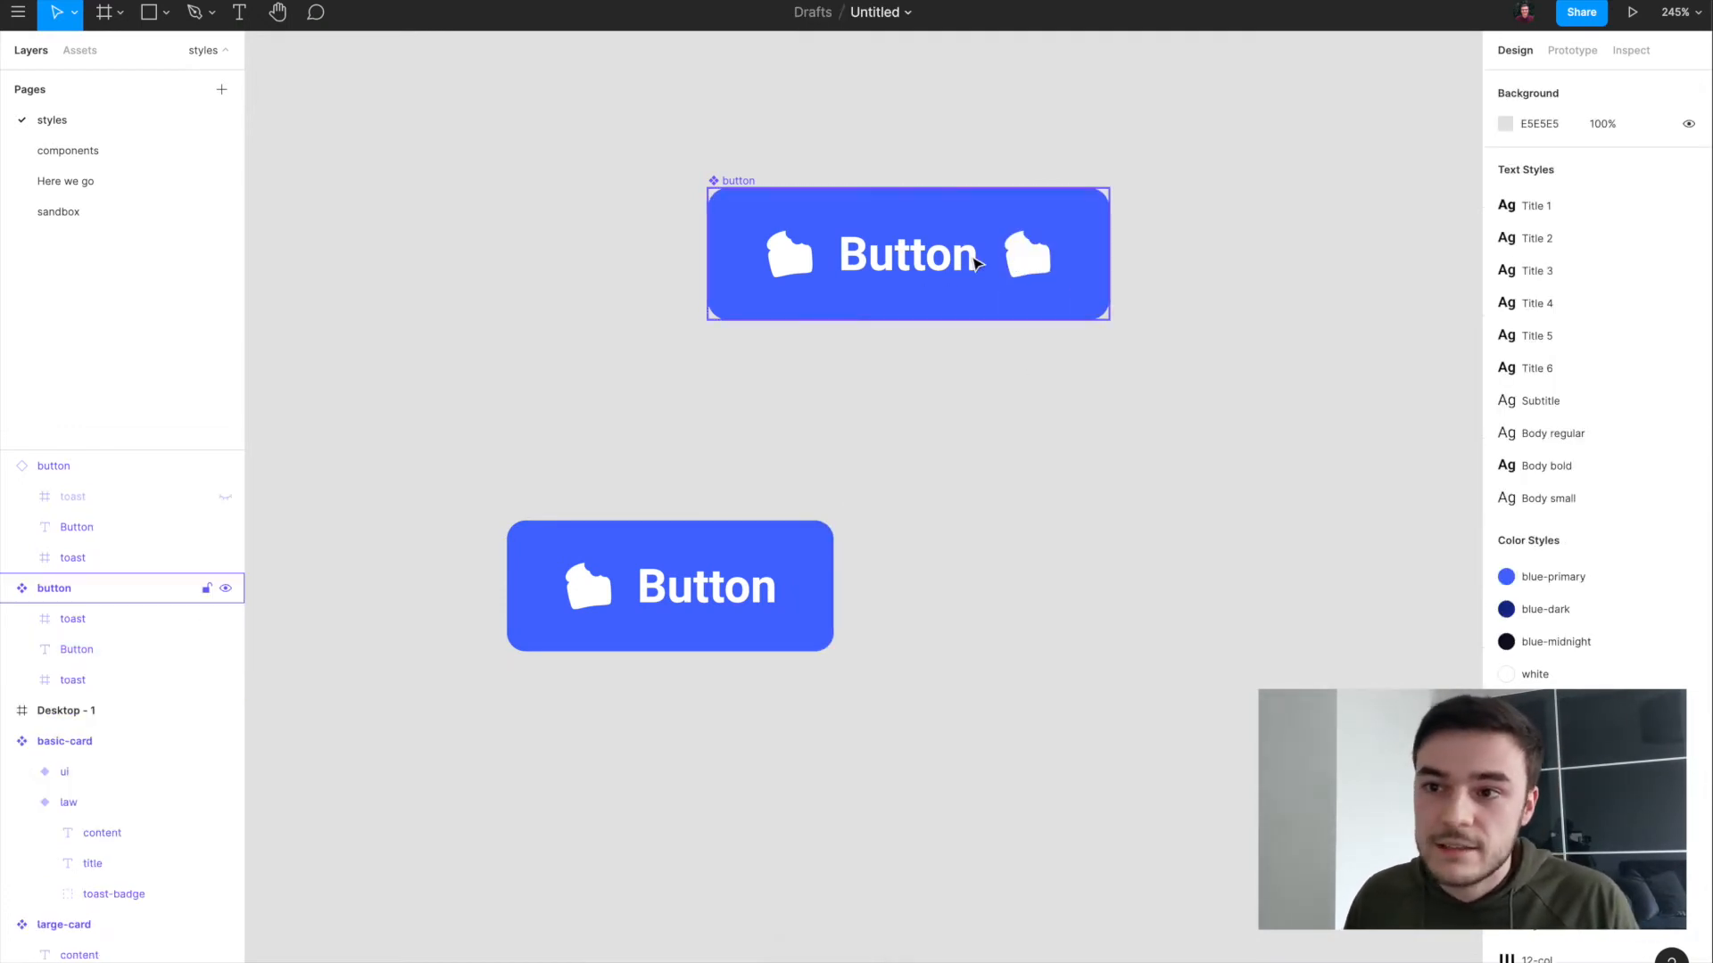
Step: Delete the toast icon after the label in the main button component, and delete the test instance below it
double_click(1037, 269)
key(BackSpace)
drag(375, 508, 952, 826)
key(BackSpace)
scroll(967, 792, down, 5)
click(887, 408)
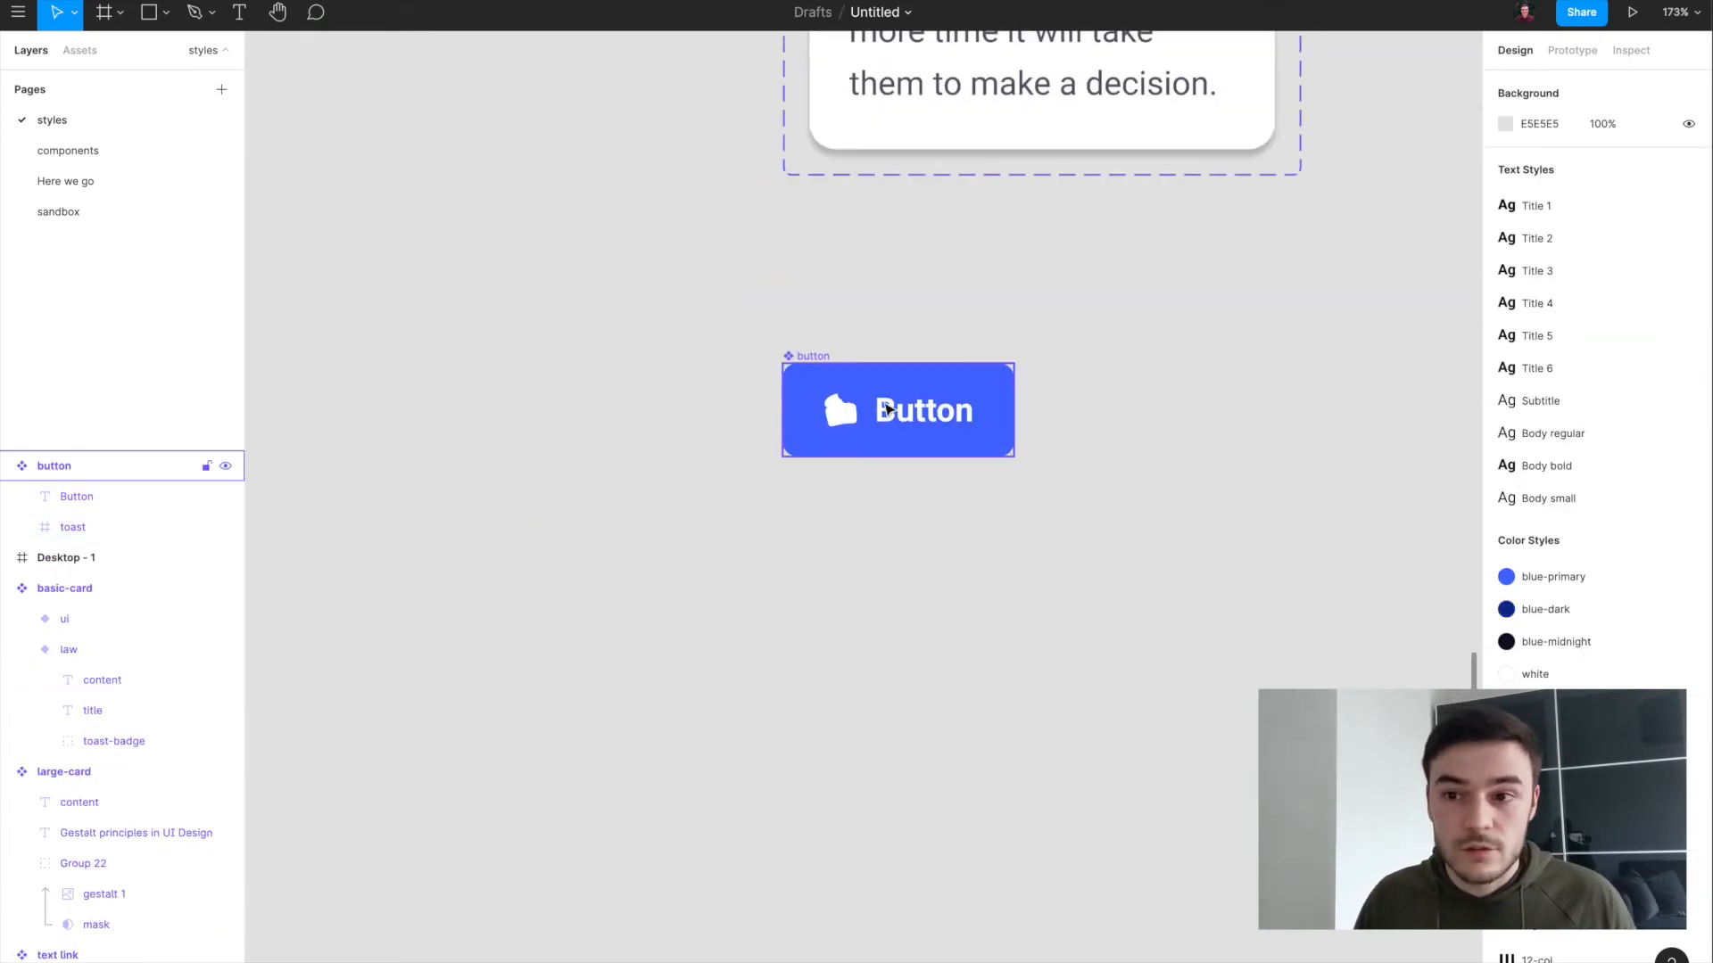
click(825, 364)
scroll(865, 540, down, 3)
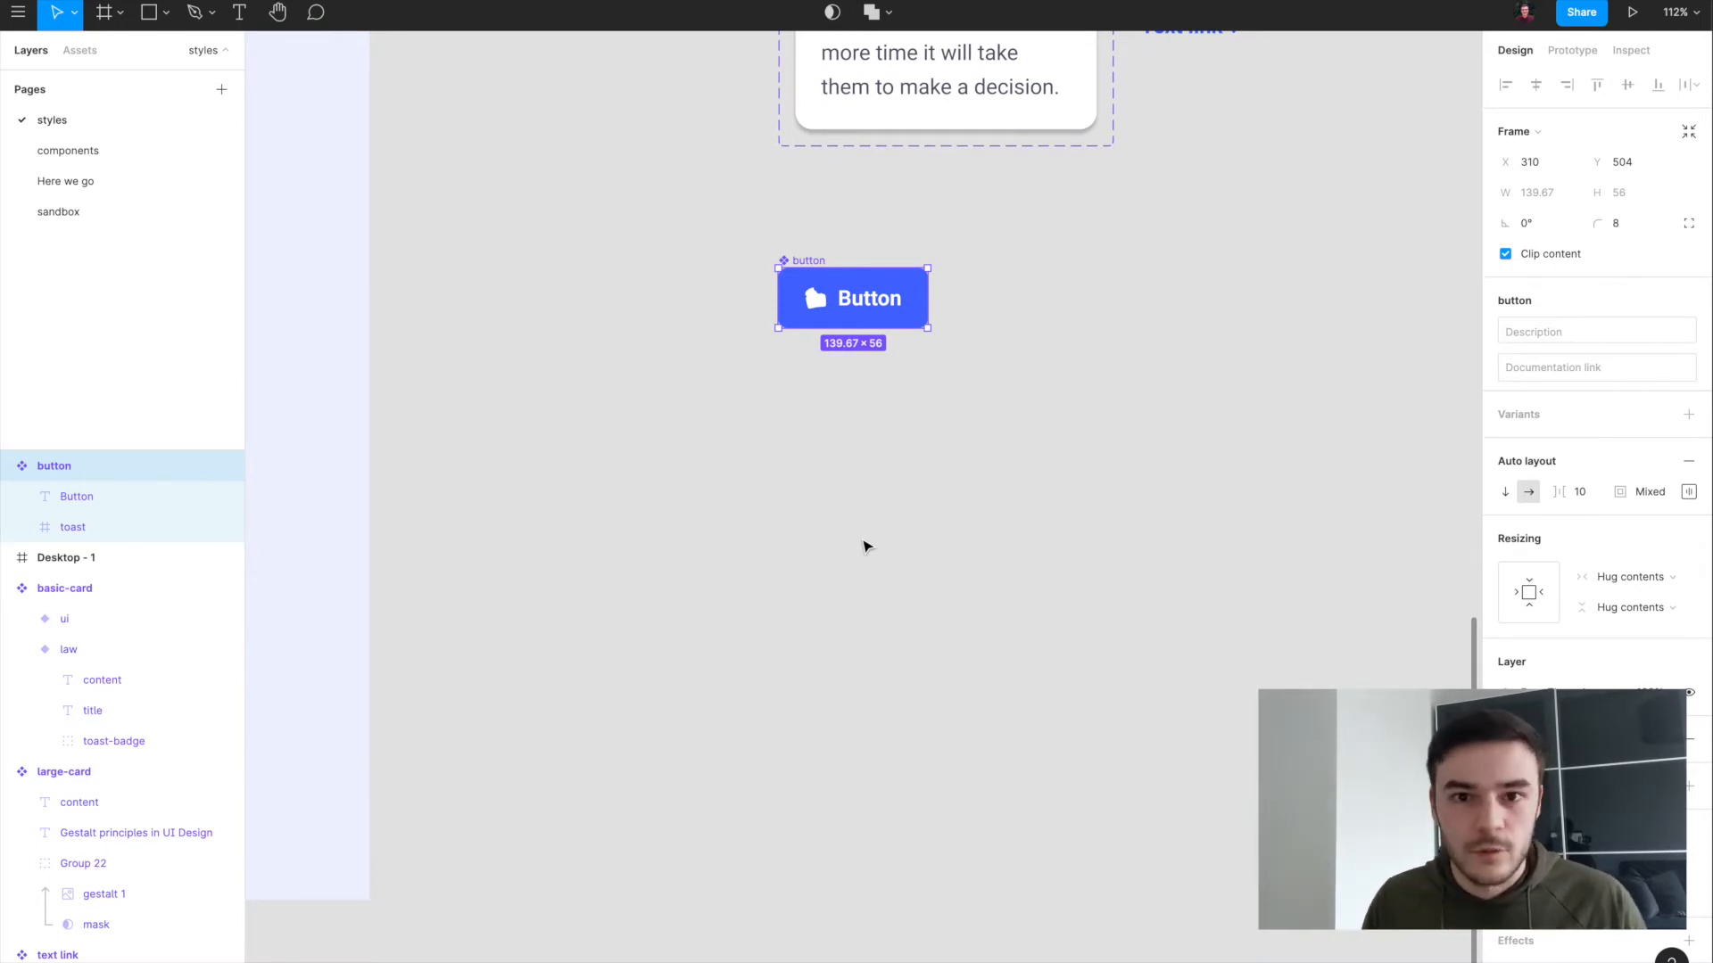
click(864, 546)
scroll(864, 546, down, 1)
drag(718, 219, 1035, 442)
click(985, 523)
Step: Place a new instance of the button component below the main component
click(79, 50)
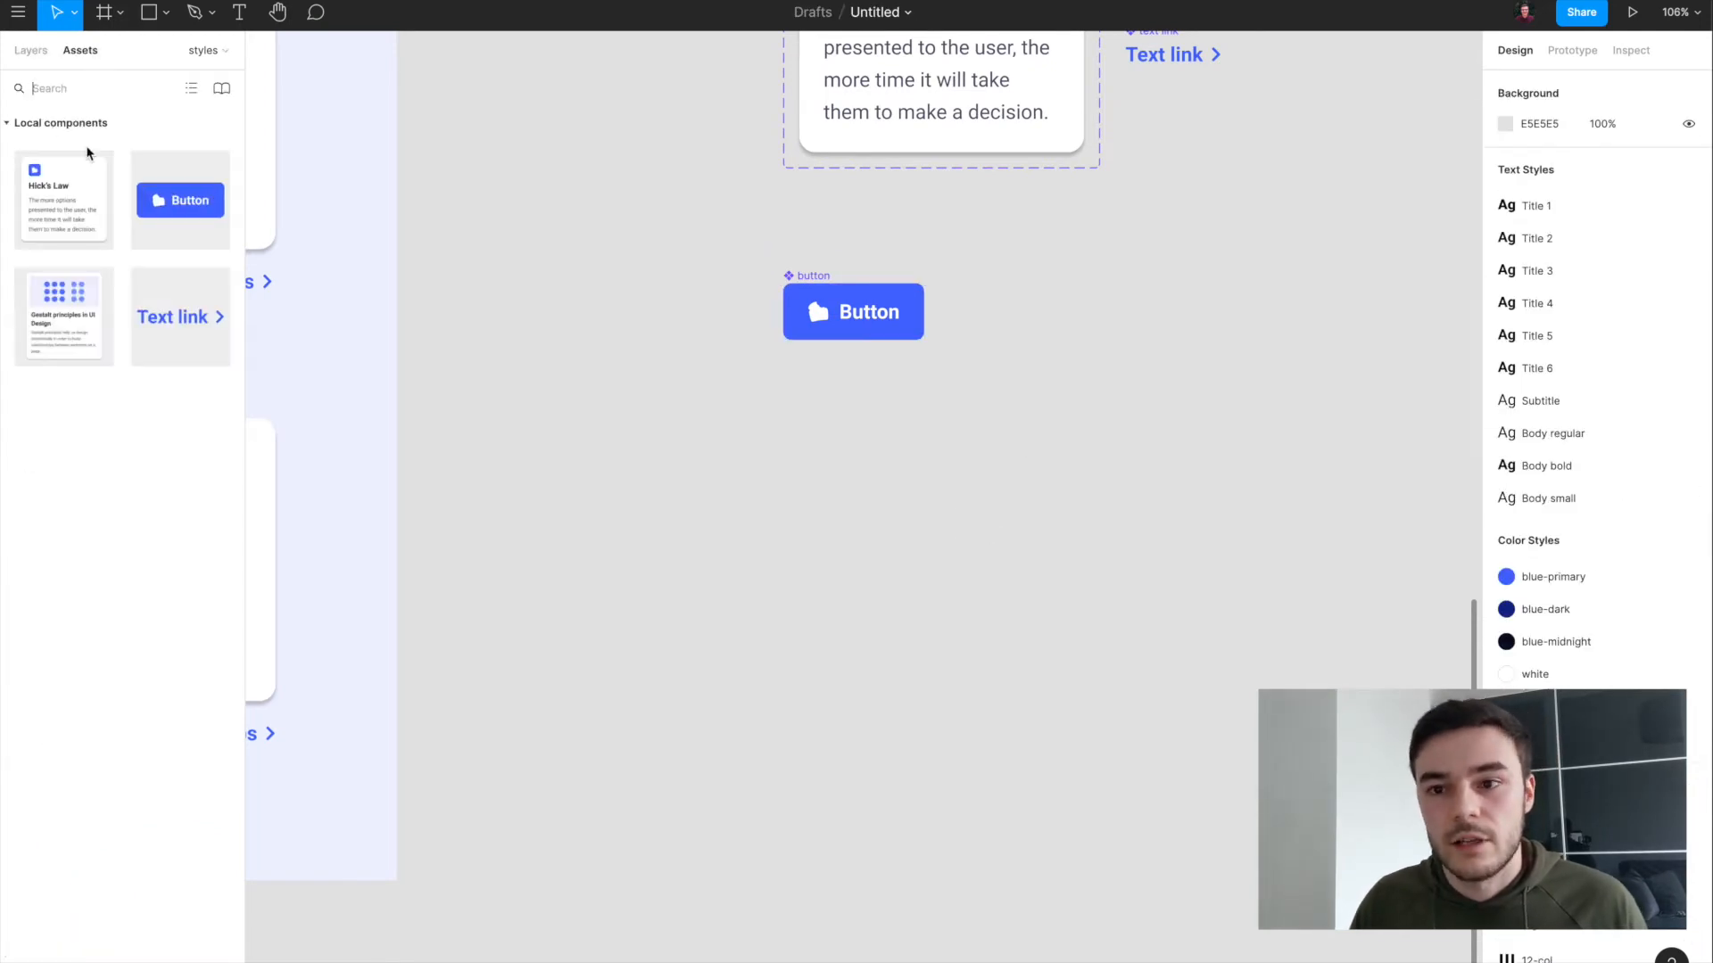
drag(458, 356, 783, 582)
scroll(880, 741, up, 4)
click(880, 742)
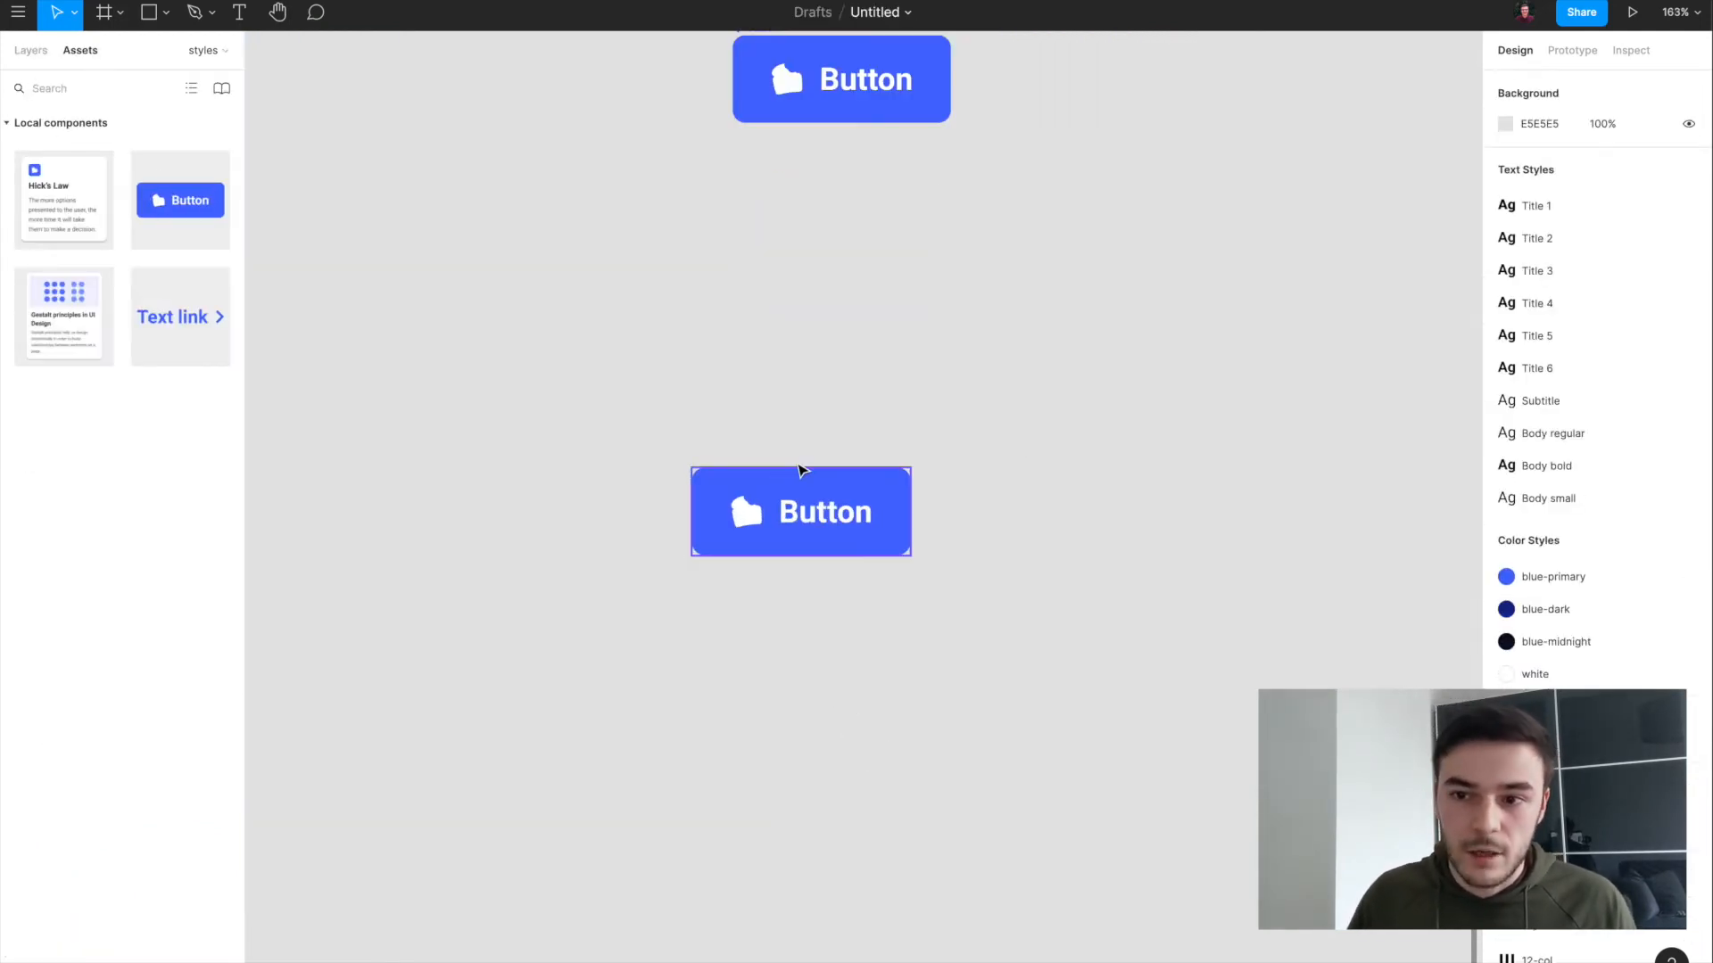
Step: Duplicate the button instance three times into an evenly spaced horizontal row with gaps of about 33 px
click(782, 539)
scroll(938, 631, down, 1)
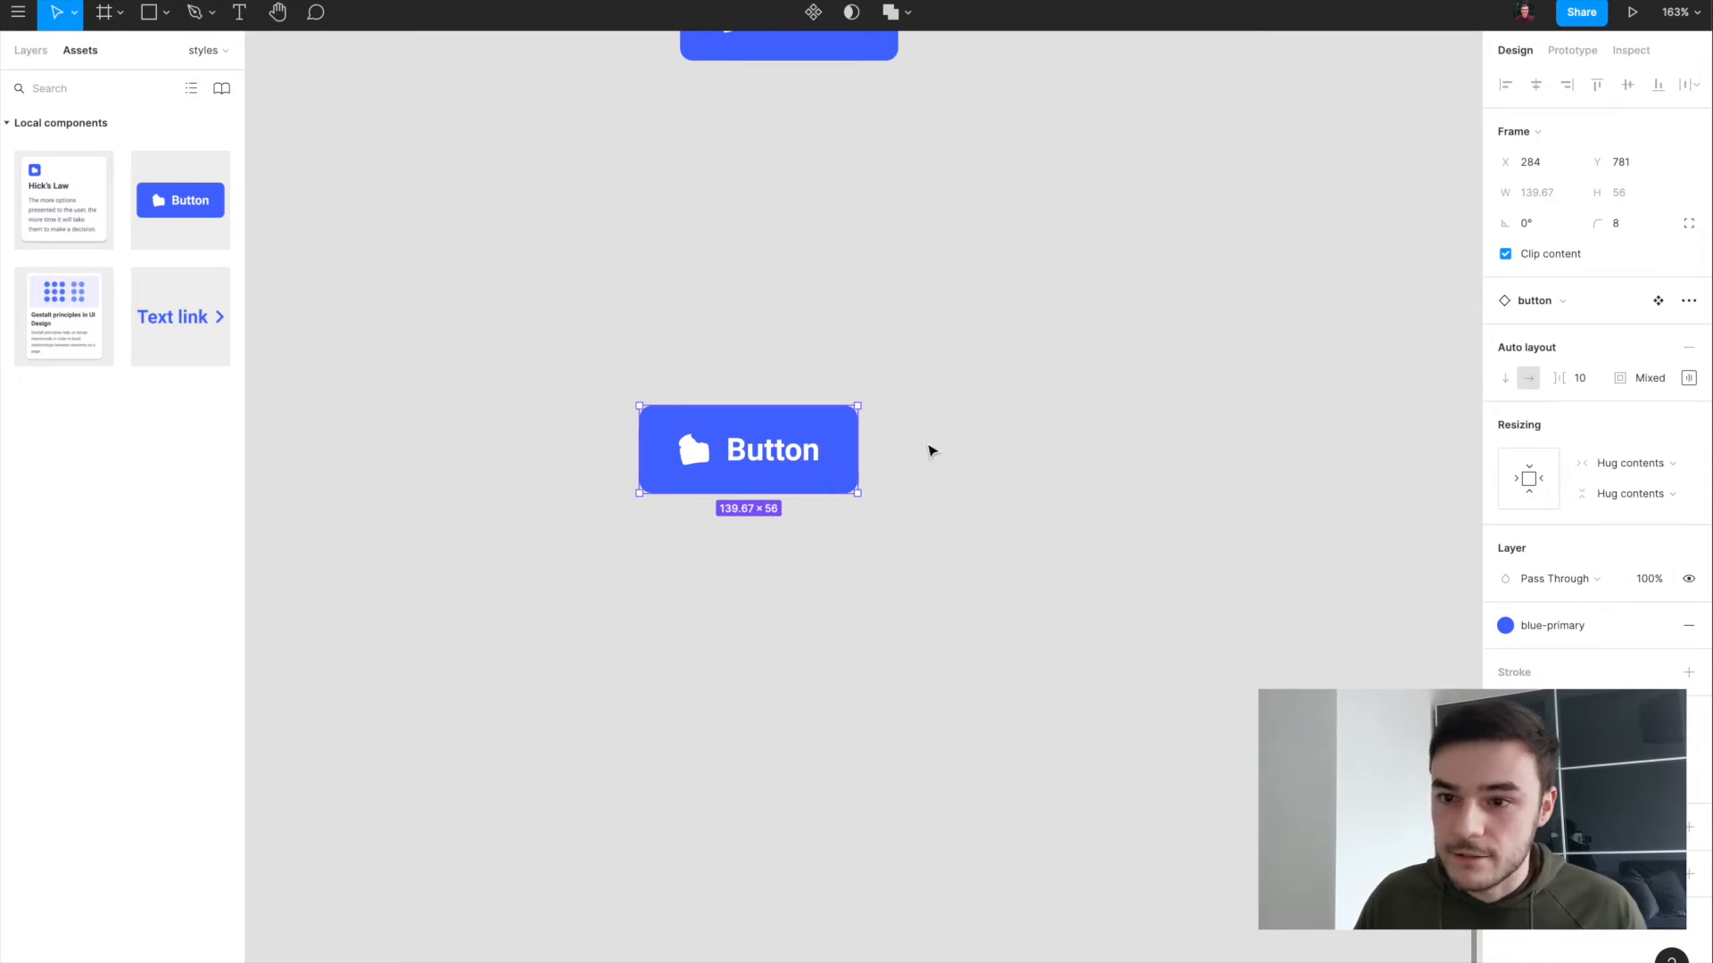
scroll(928, 451, left, 1)
key(ctrl+d)
drag(845, 488, 1113, 488)
key(ctrl+d)
scroll(1235, 490, right, 1)
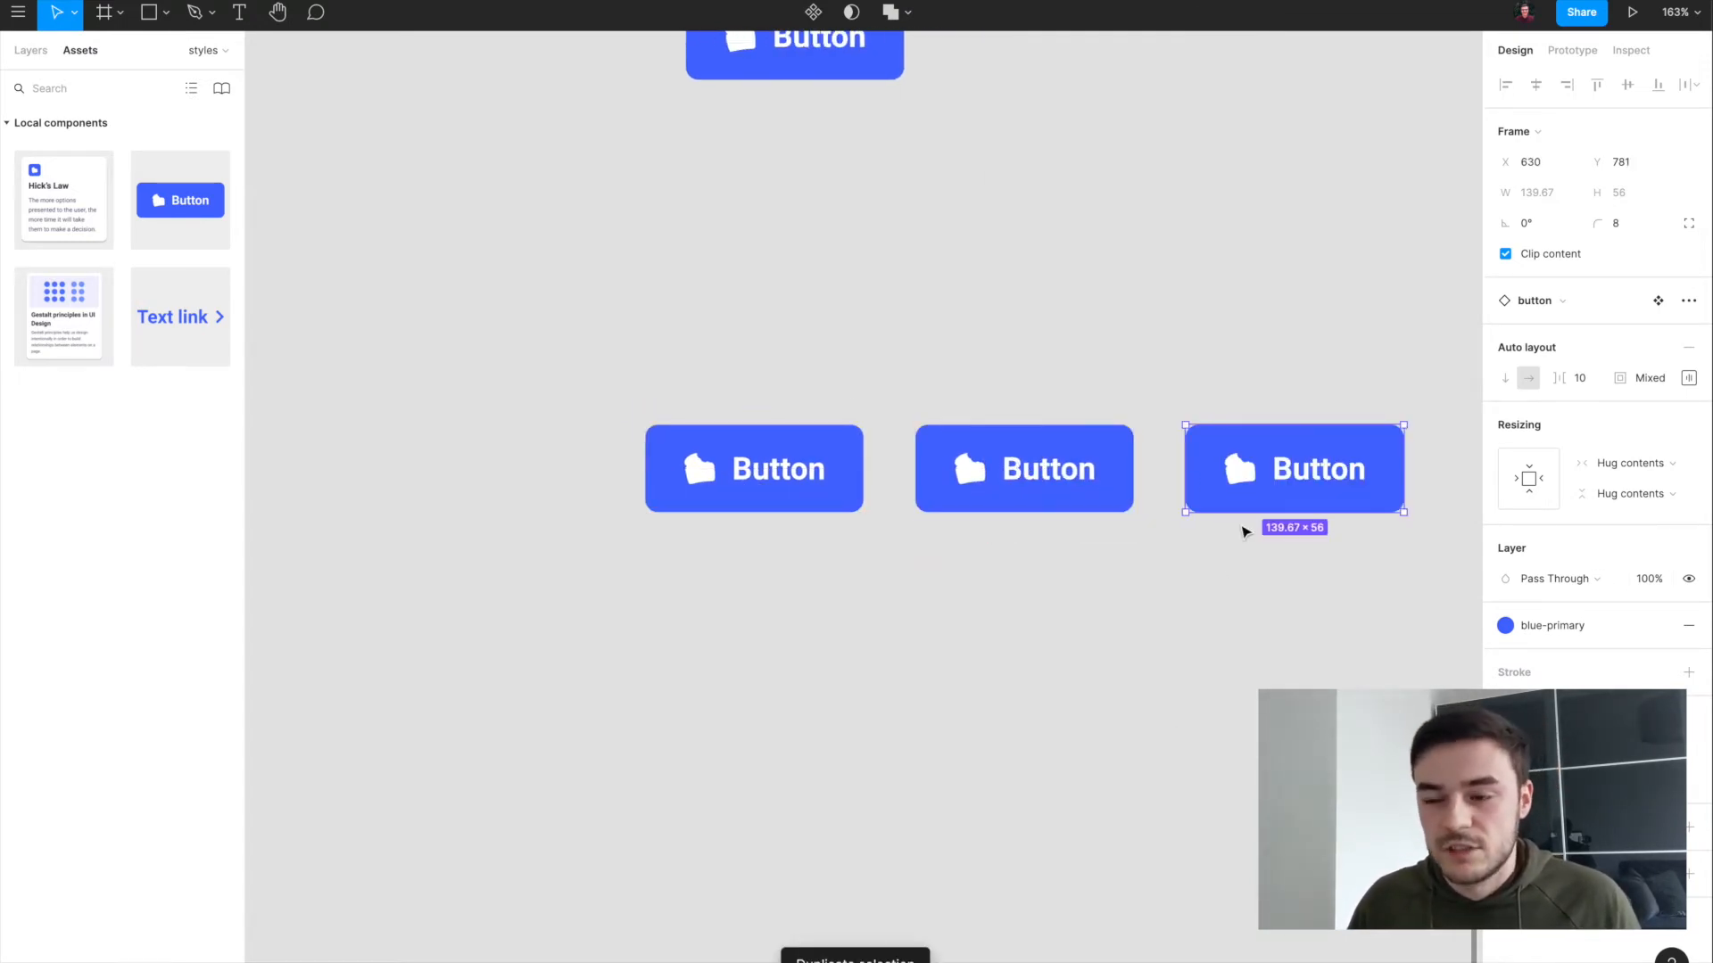
scroll(1170, 616, right, 4)
key(ctrl+d)
click(1166, 612)
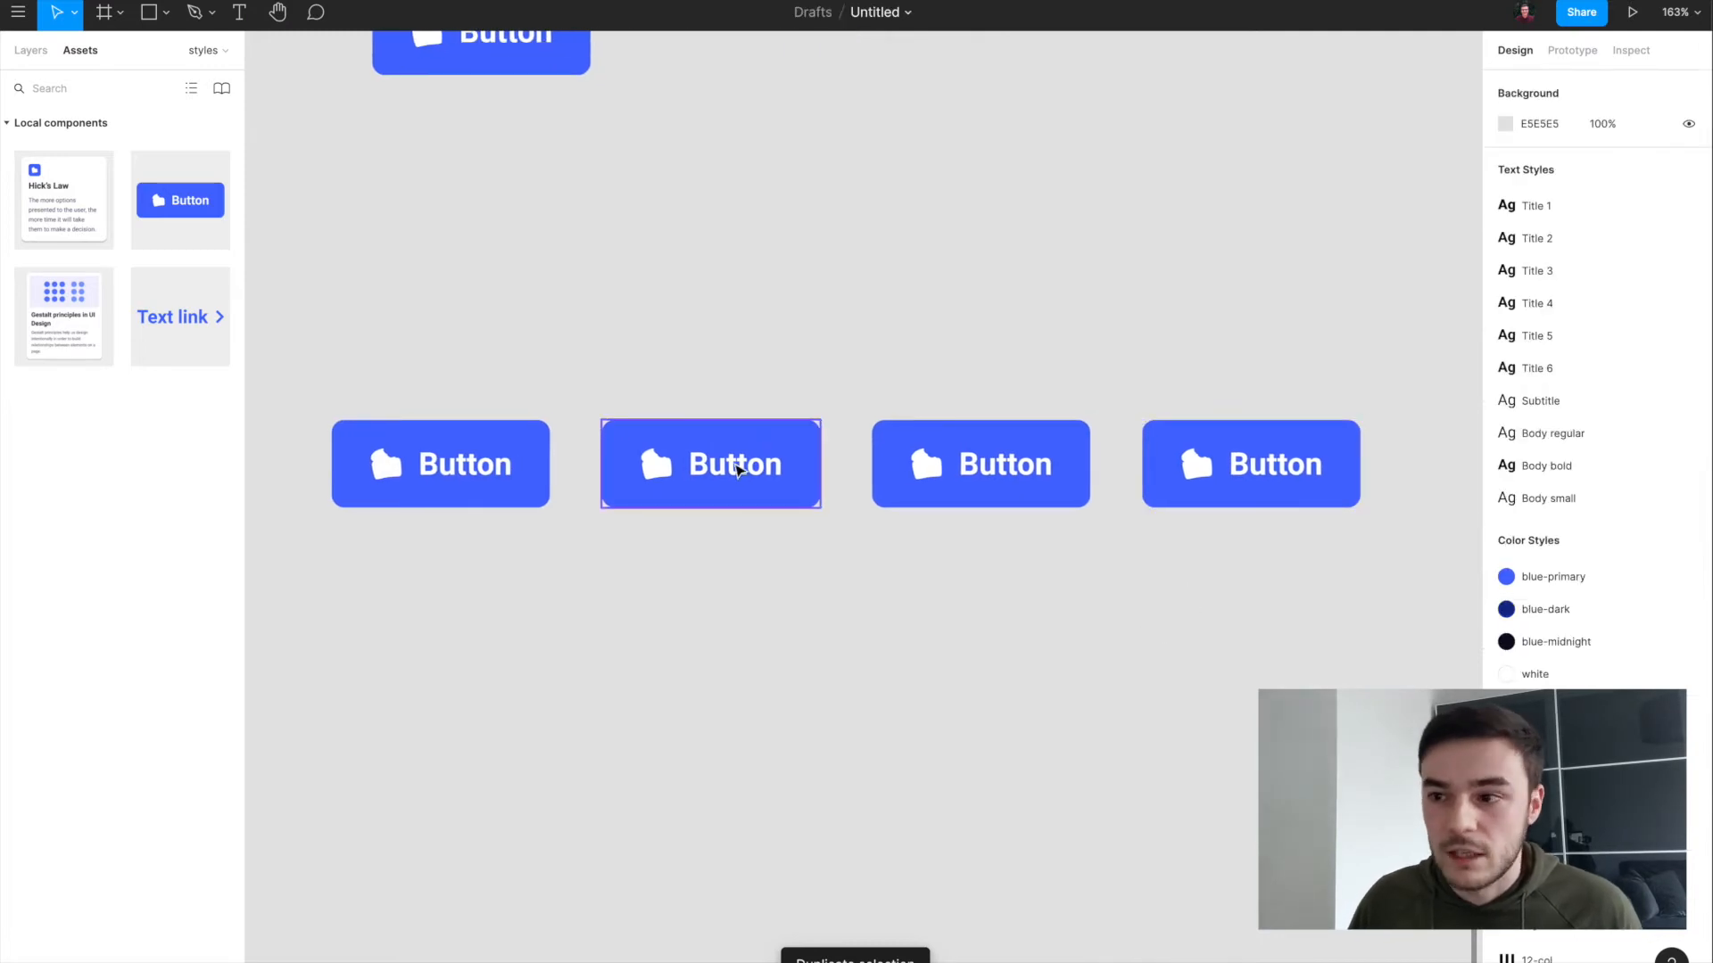
Step: Apply the blue-dark color style to the second button's fill and the pale blue color style to the third's
click(746, 486)
click(1540, 627)
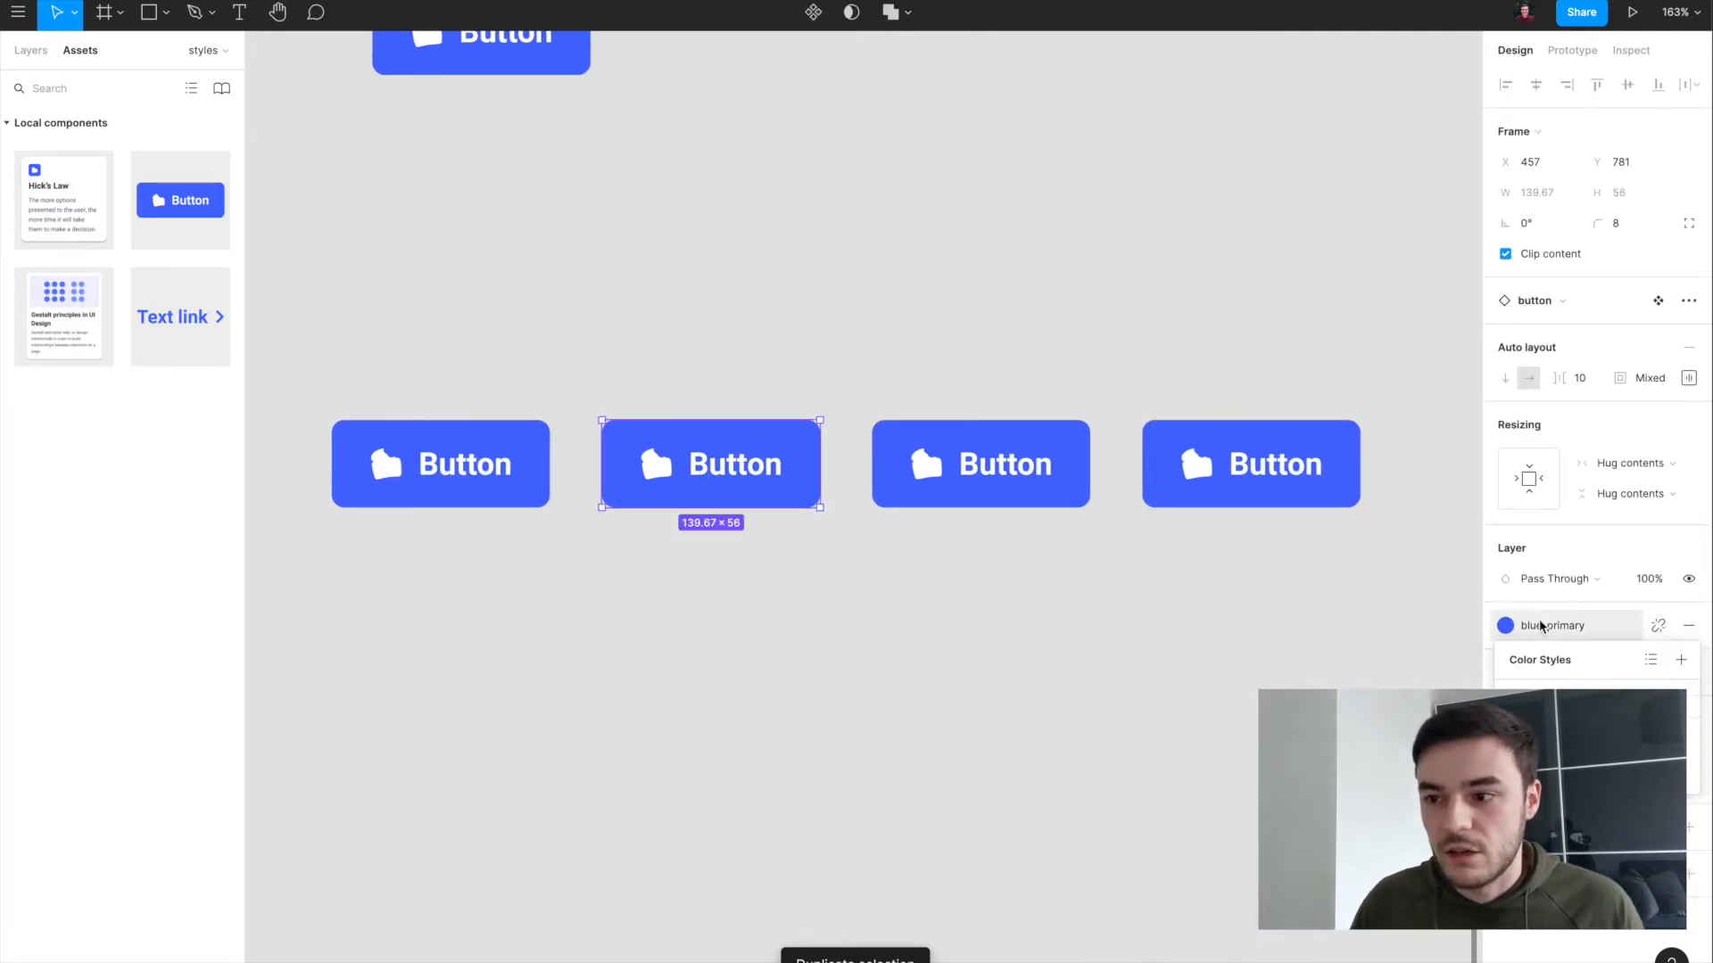
click(1536, 710)
click(930, 463)
click(1541, 625)
click(1566, 742)
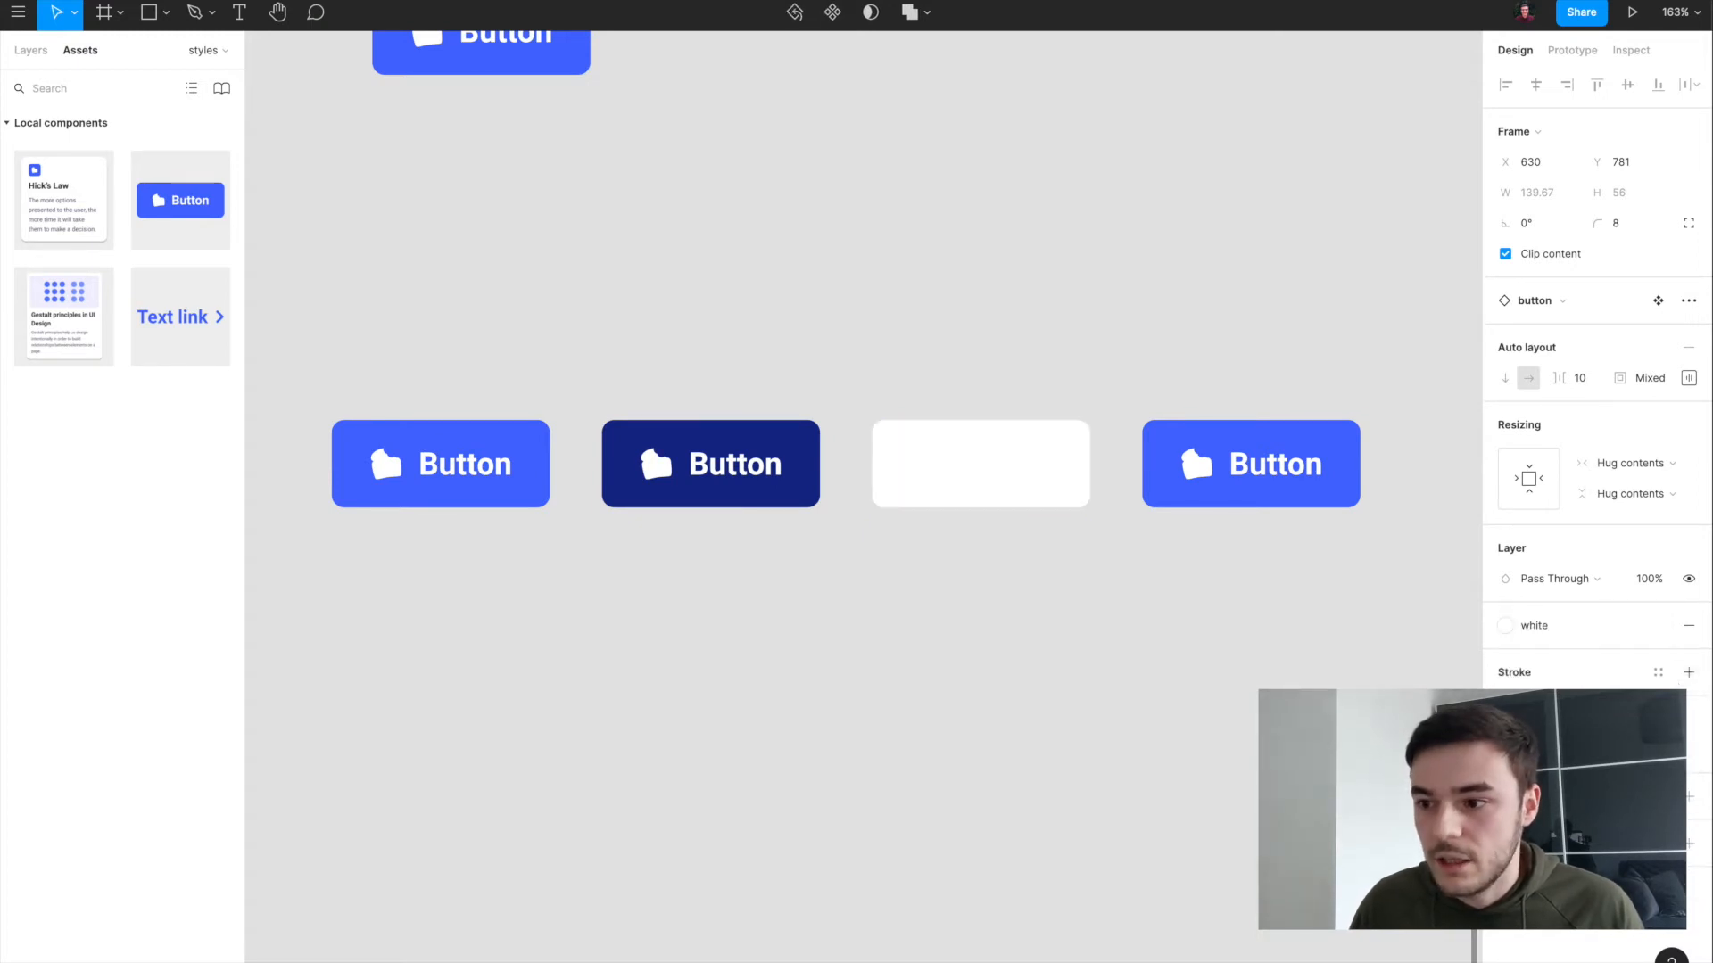
click(1537, 625)
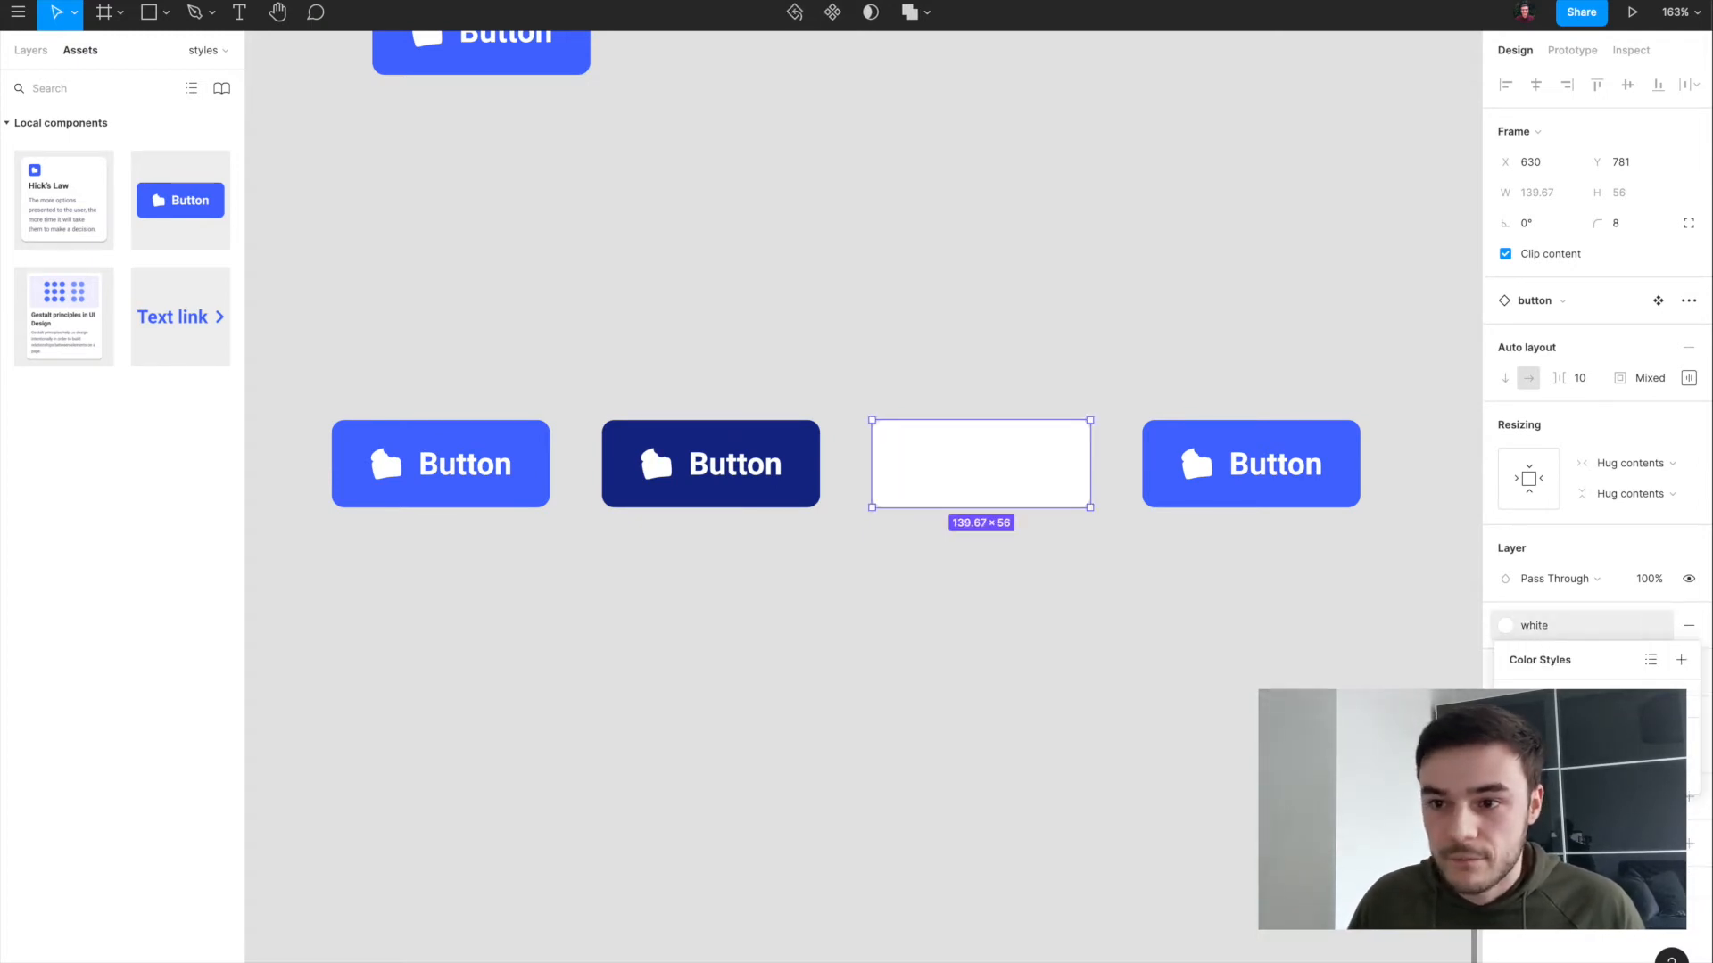
Step: Apply the blue-primary color style to the third button's label and toast icon
double_click(1009, 465)
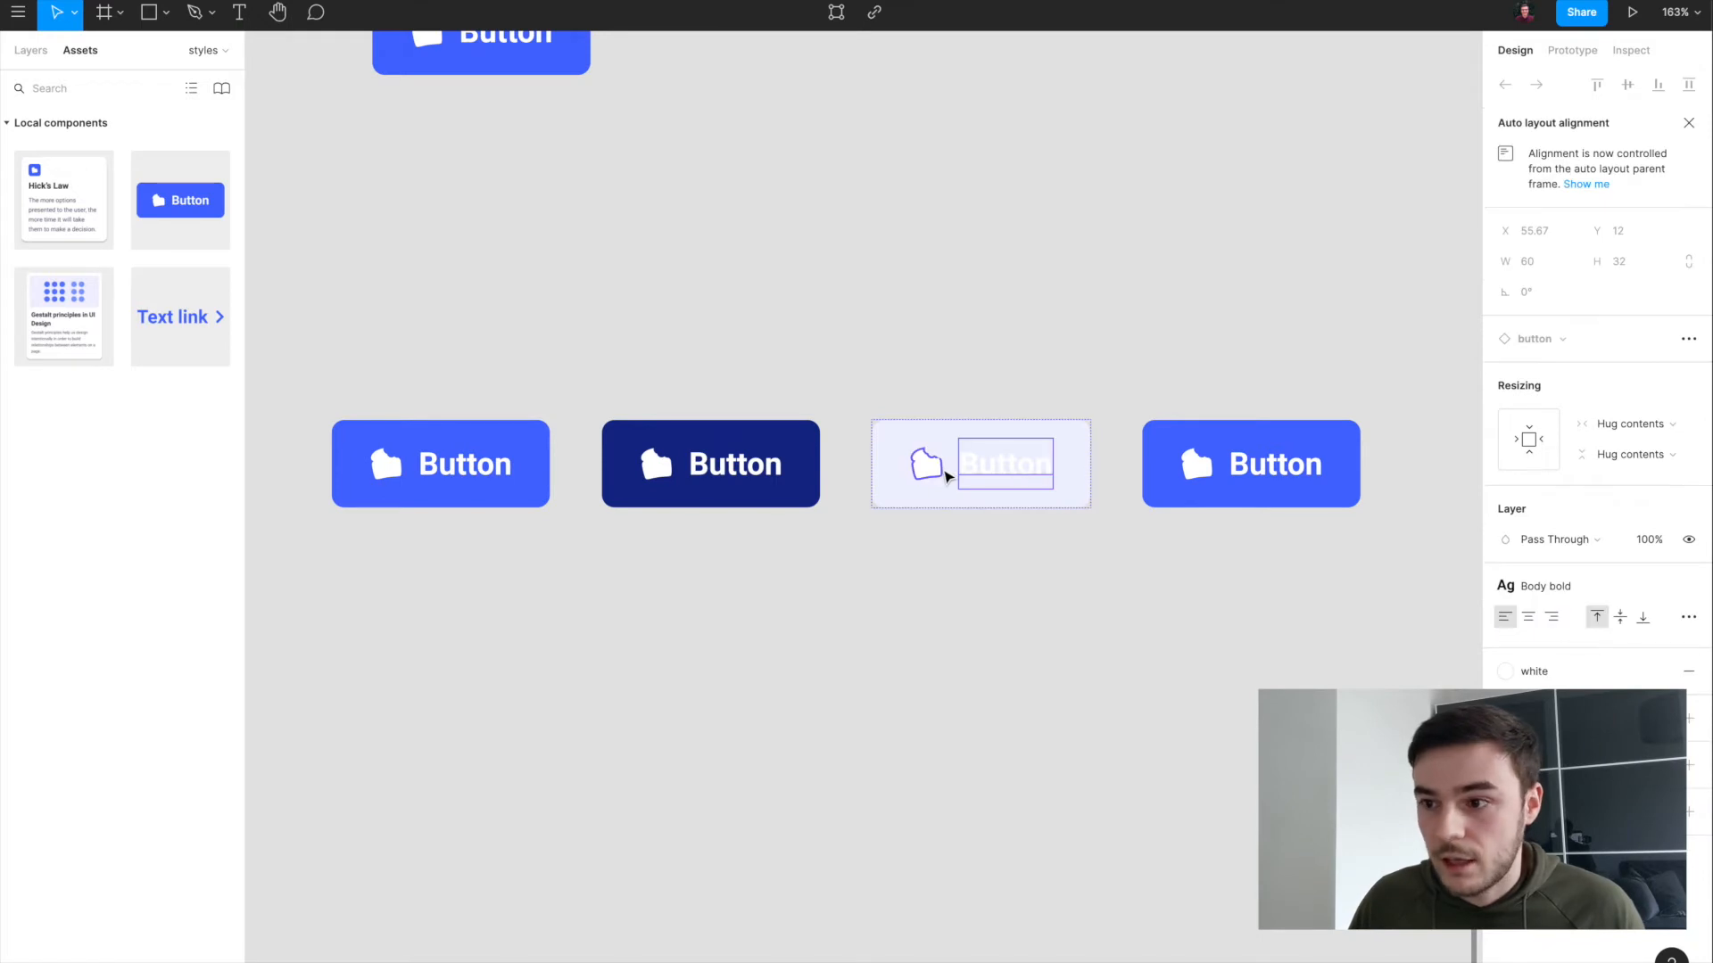
shift+click(946, 477)
click(1529, 572)
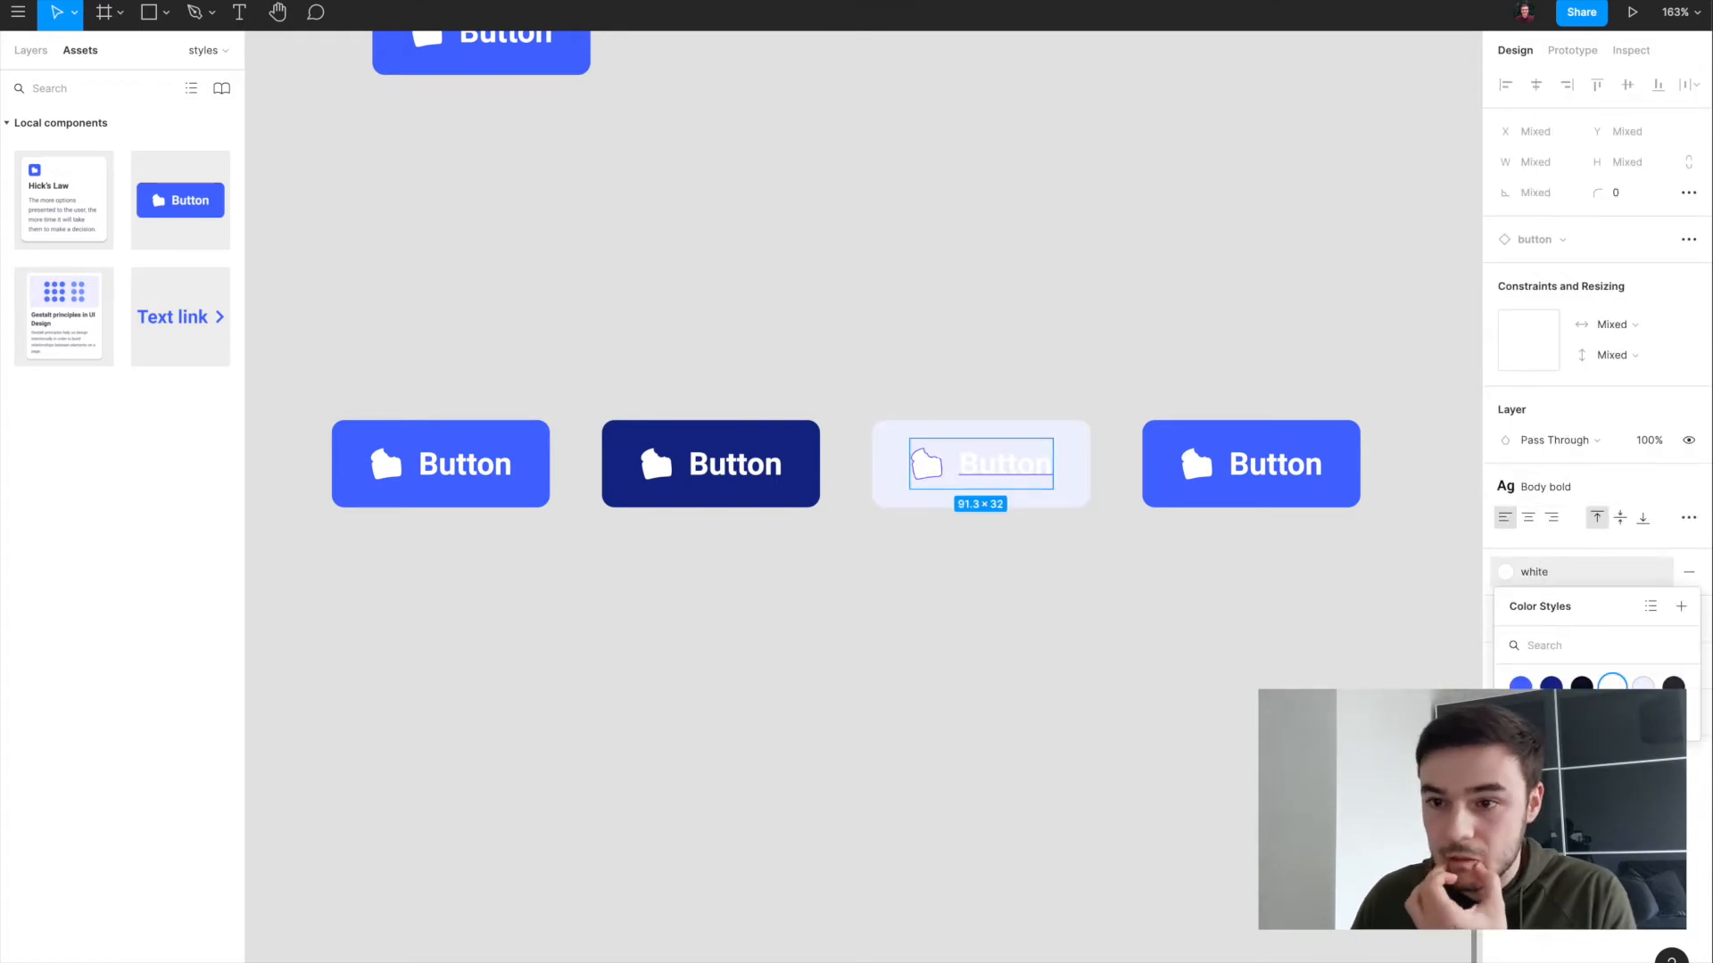
click(1520, 685)
Step: Delete the fourth button instance at the end of the row
click(1177, 657)
click(1242, 489)
key(Delete)
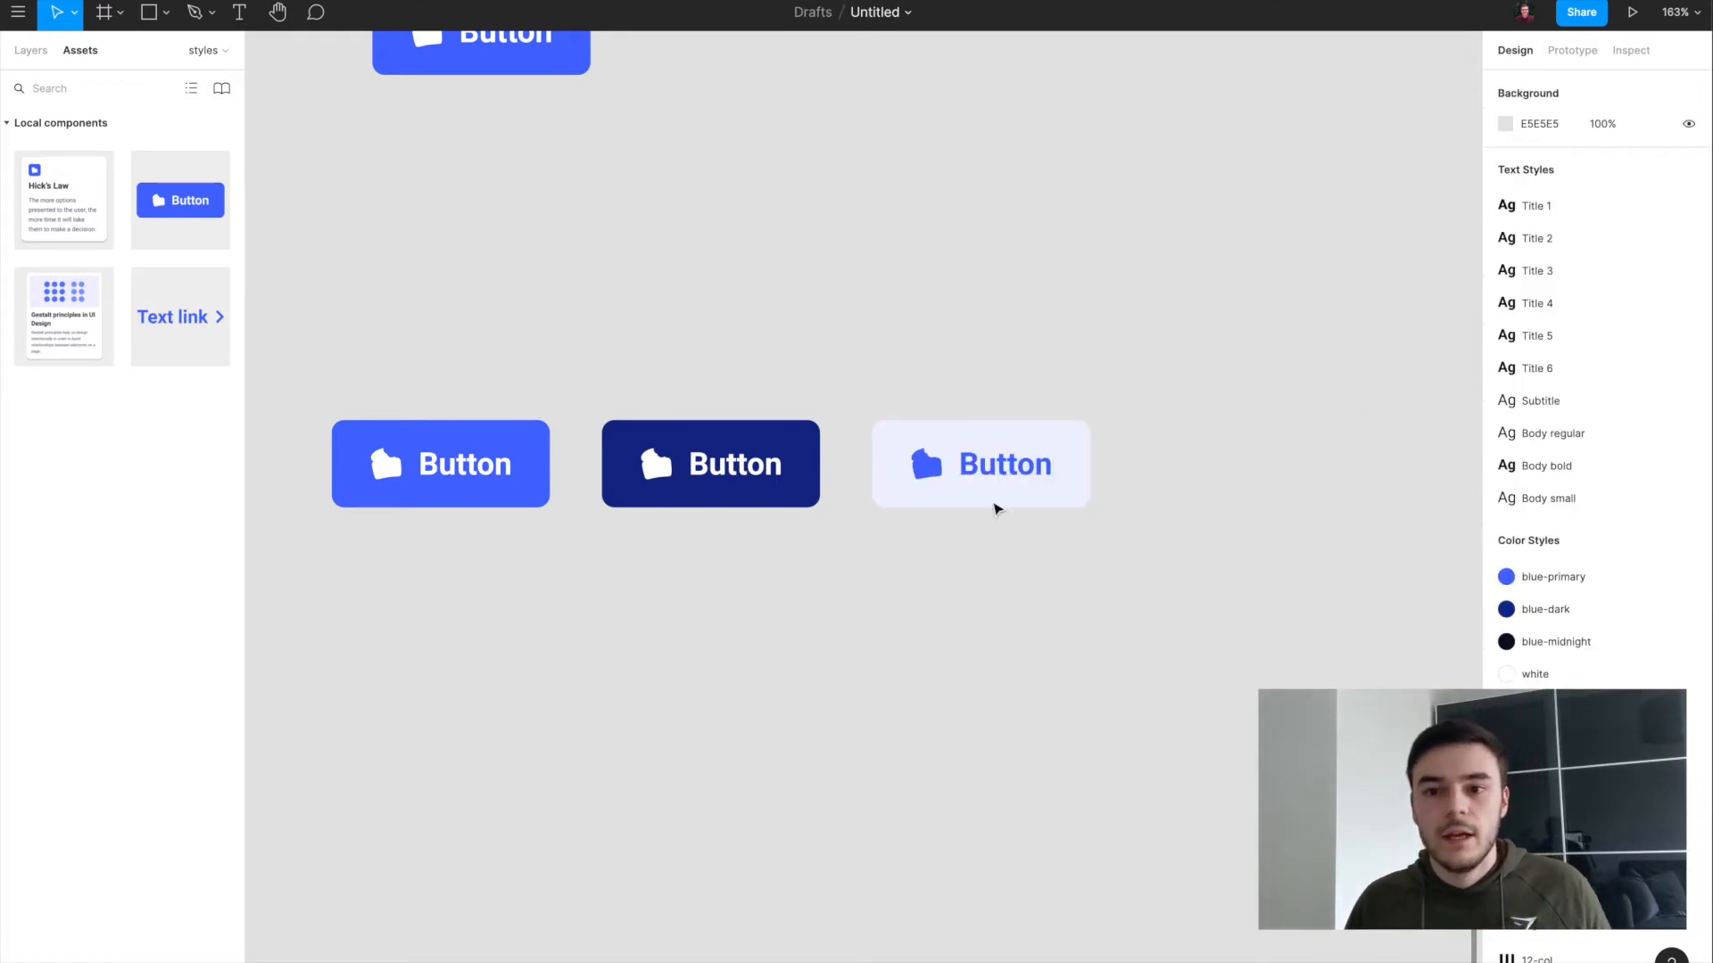
Step: Wrap the three button instances together in a horizontal auto layout frame
scroll(399, 409, left, 1)
drag(346, 355, 1150, 654)
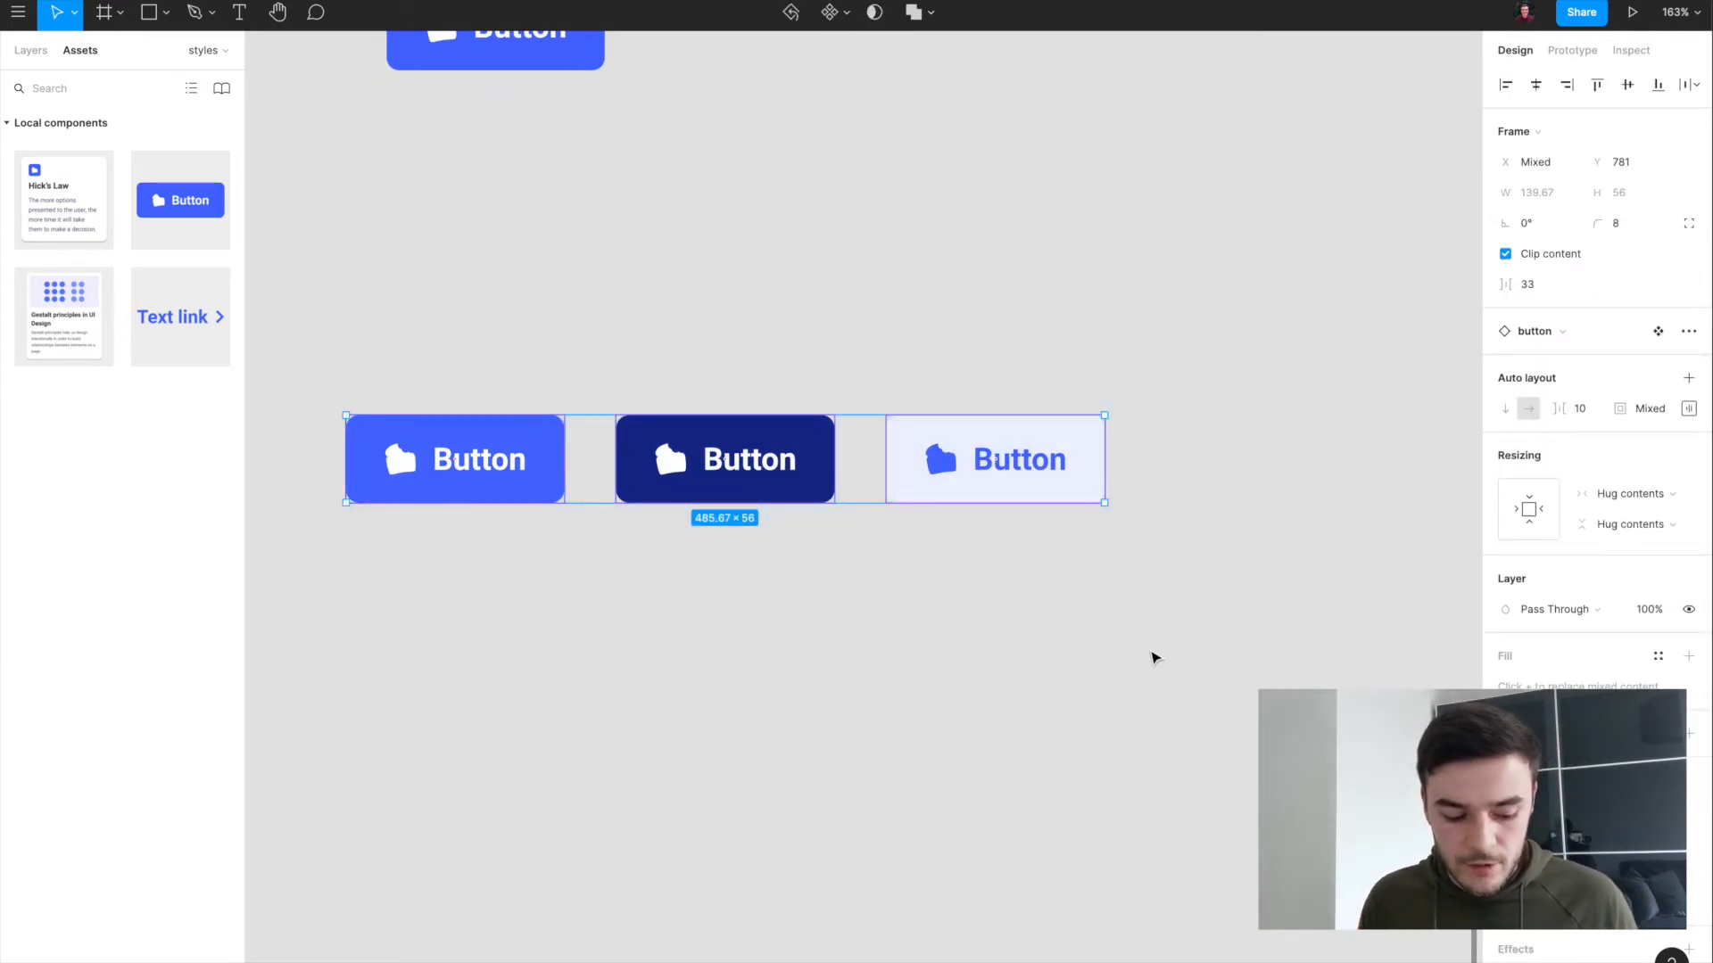
key(shift+a)
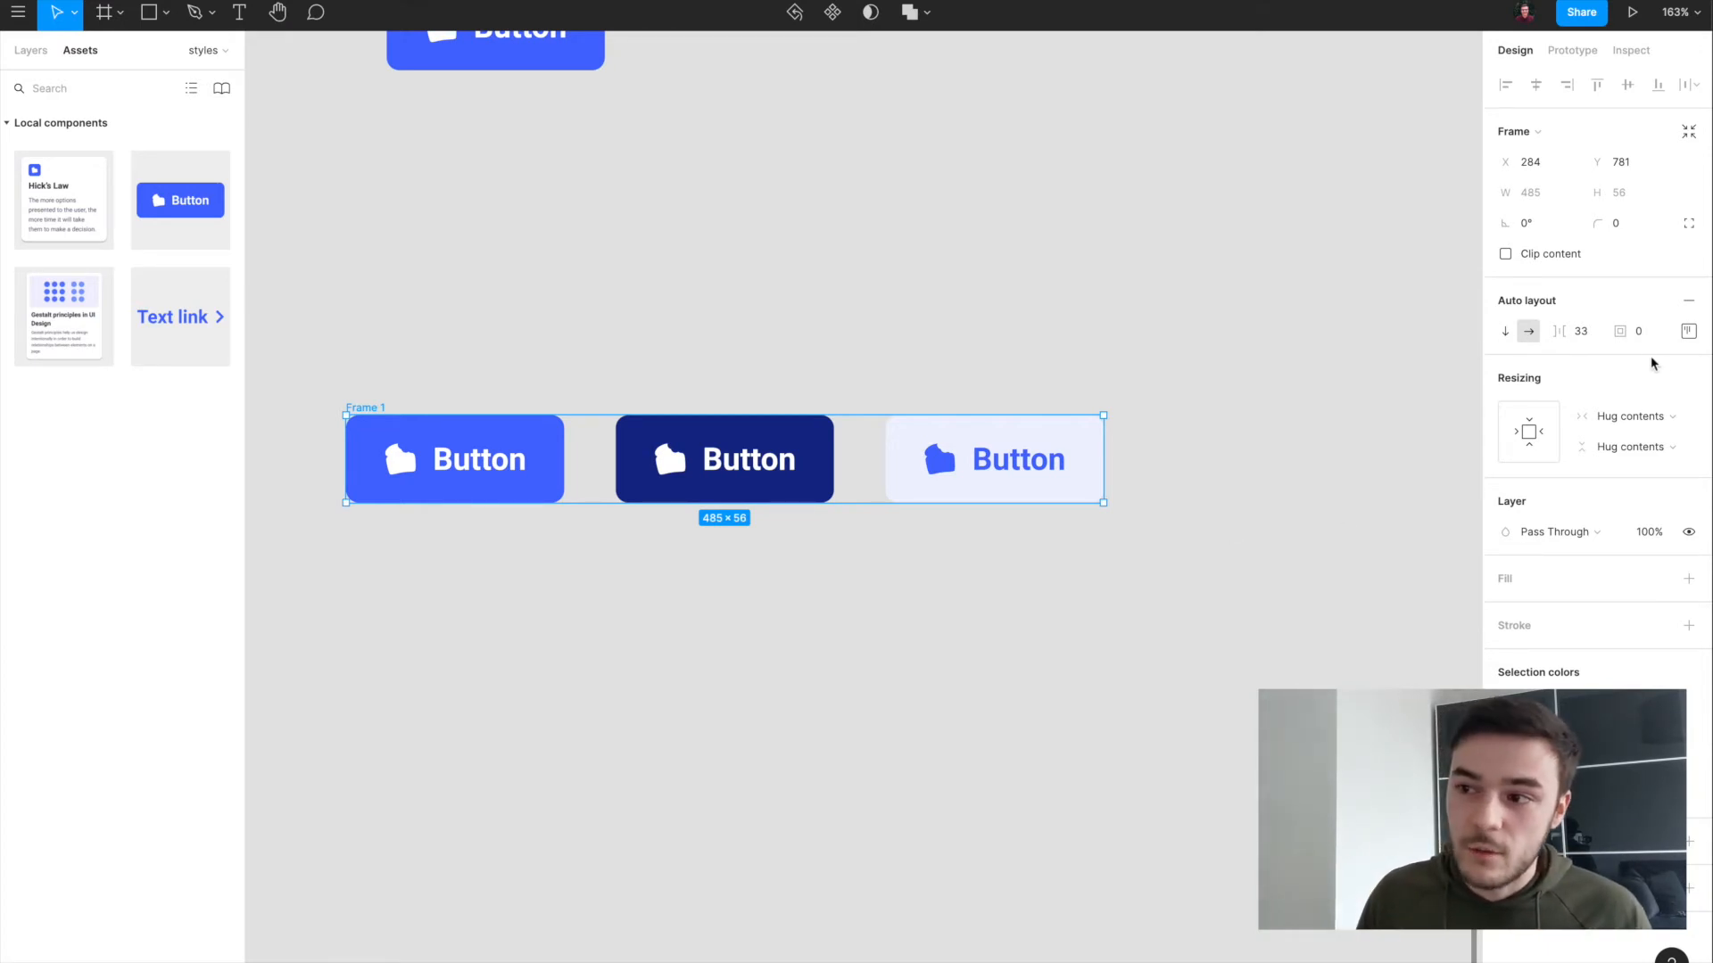
Step: Set the auto layout frame's padding to 16 on all sides and check the spacing around the first button
click(1695, 333)
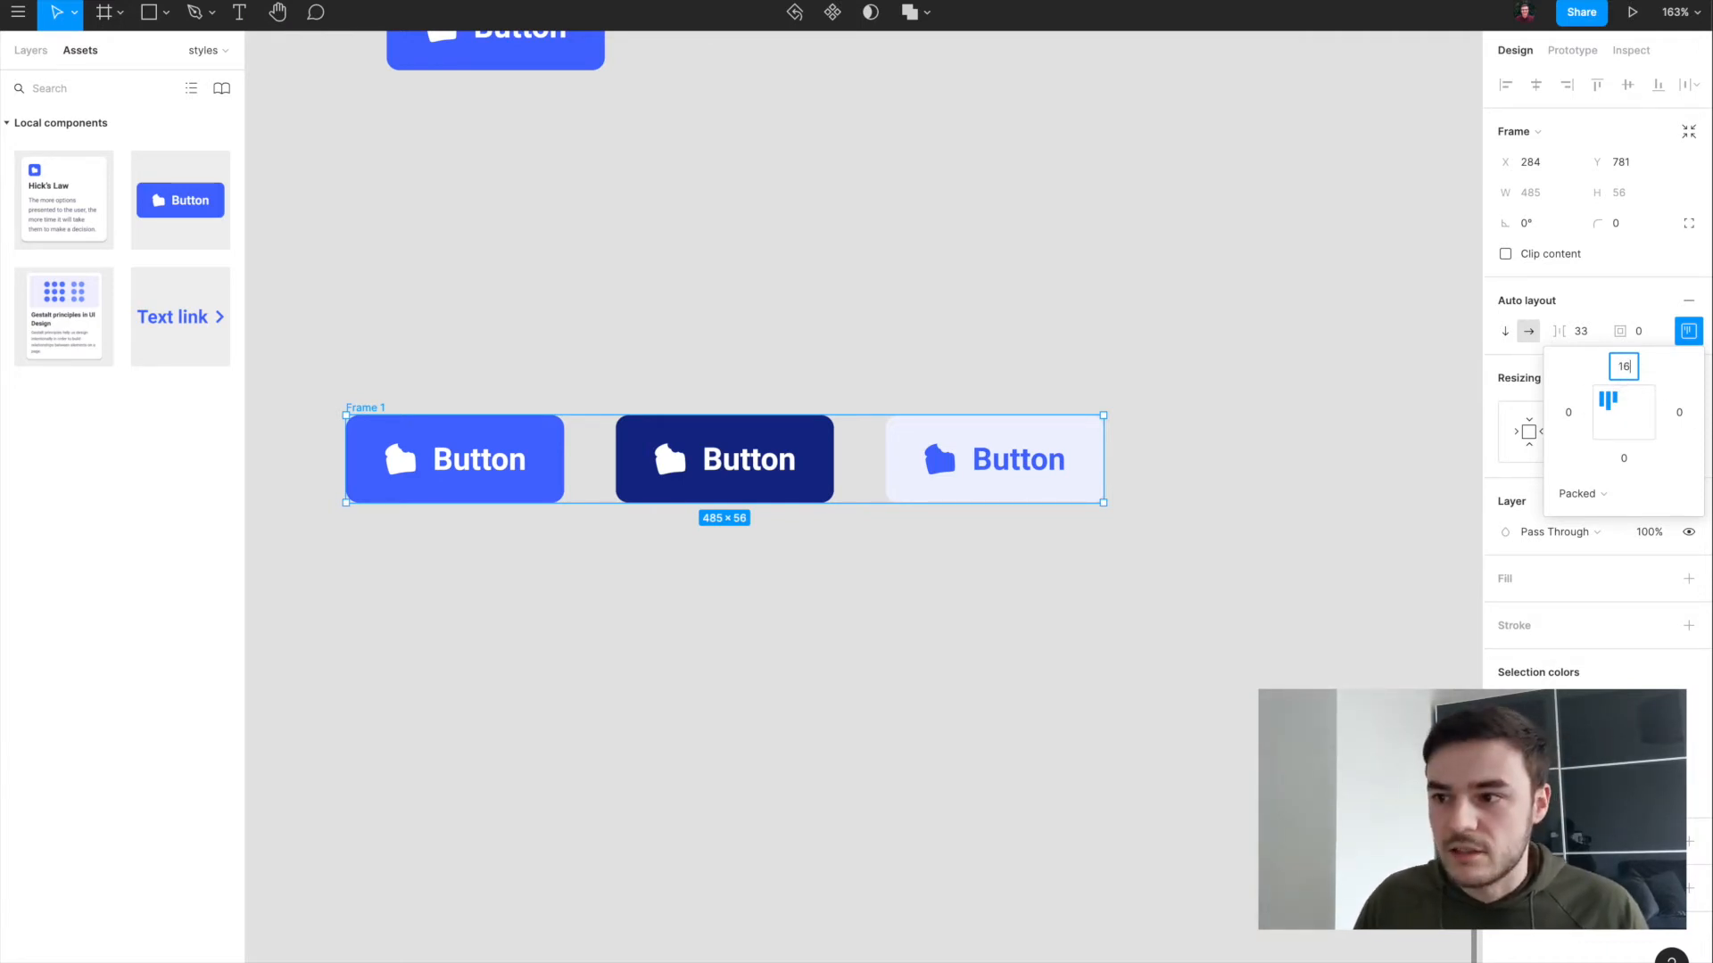
click(1570, 413)
text(16)
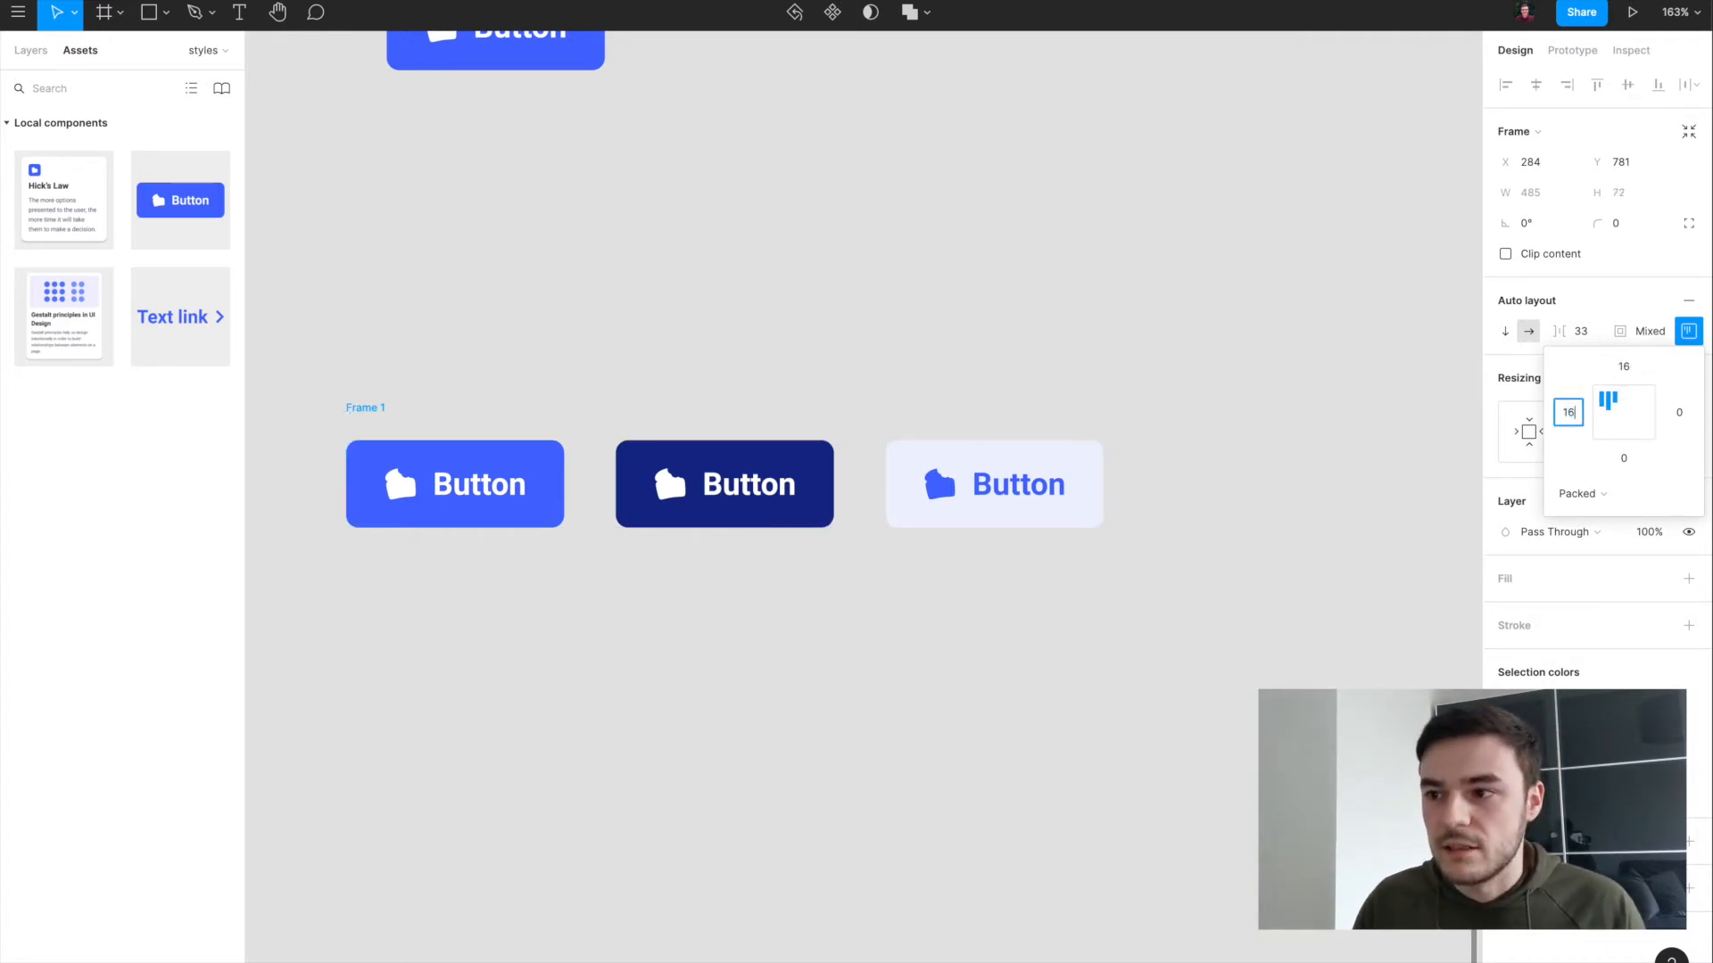
click(1644, 331)
text(16)
key(Return)
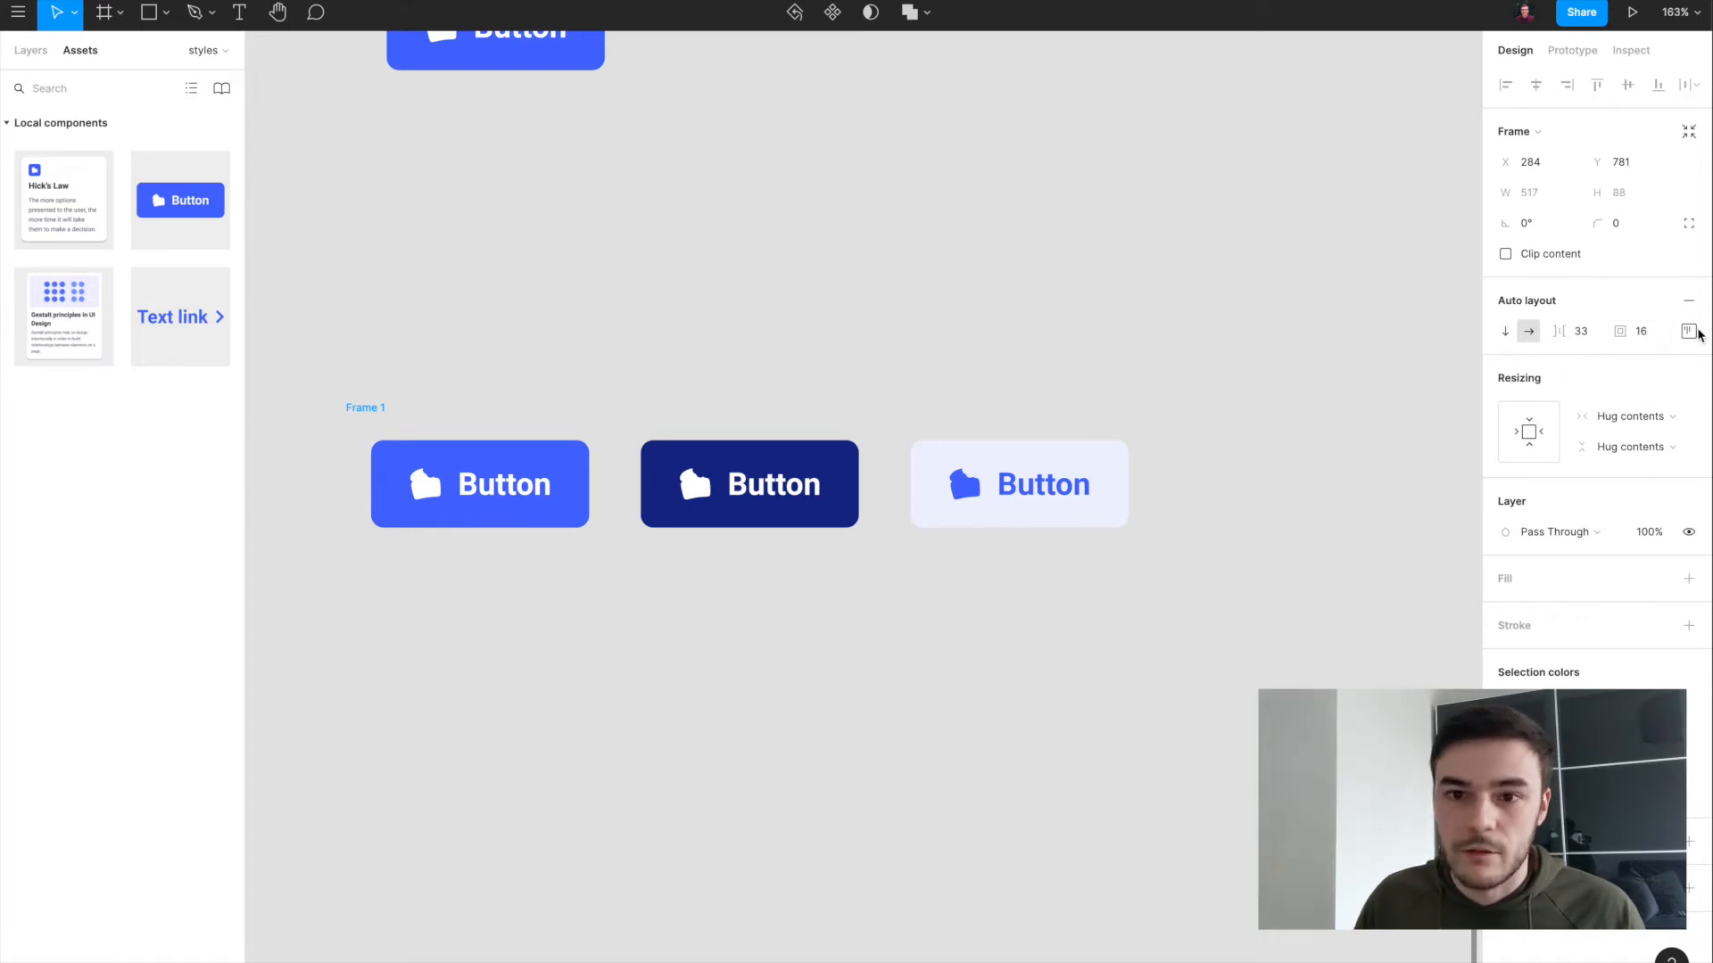
click(402, 451)
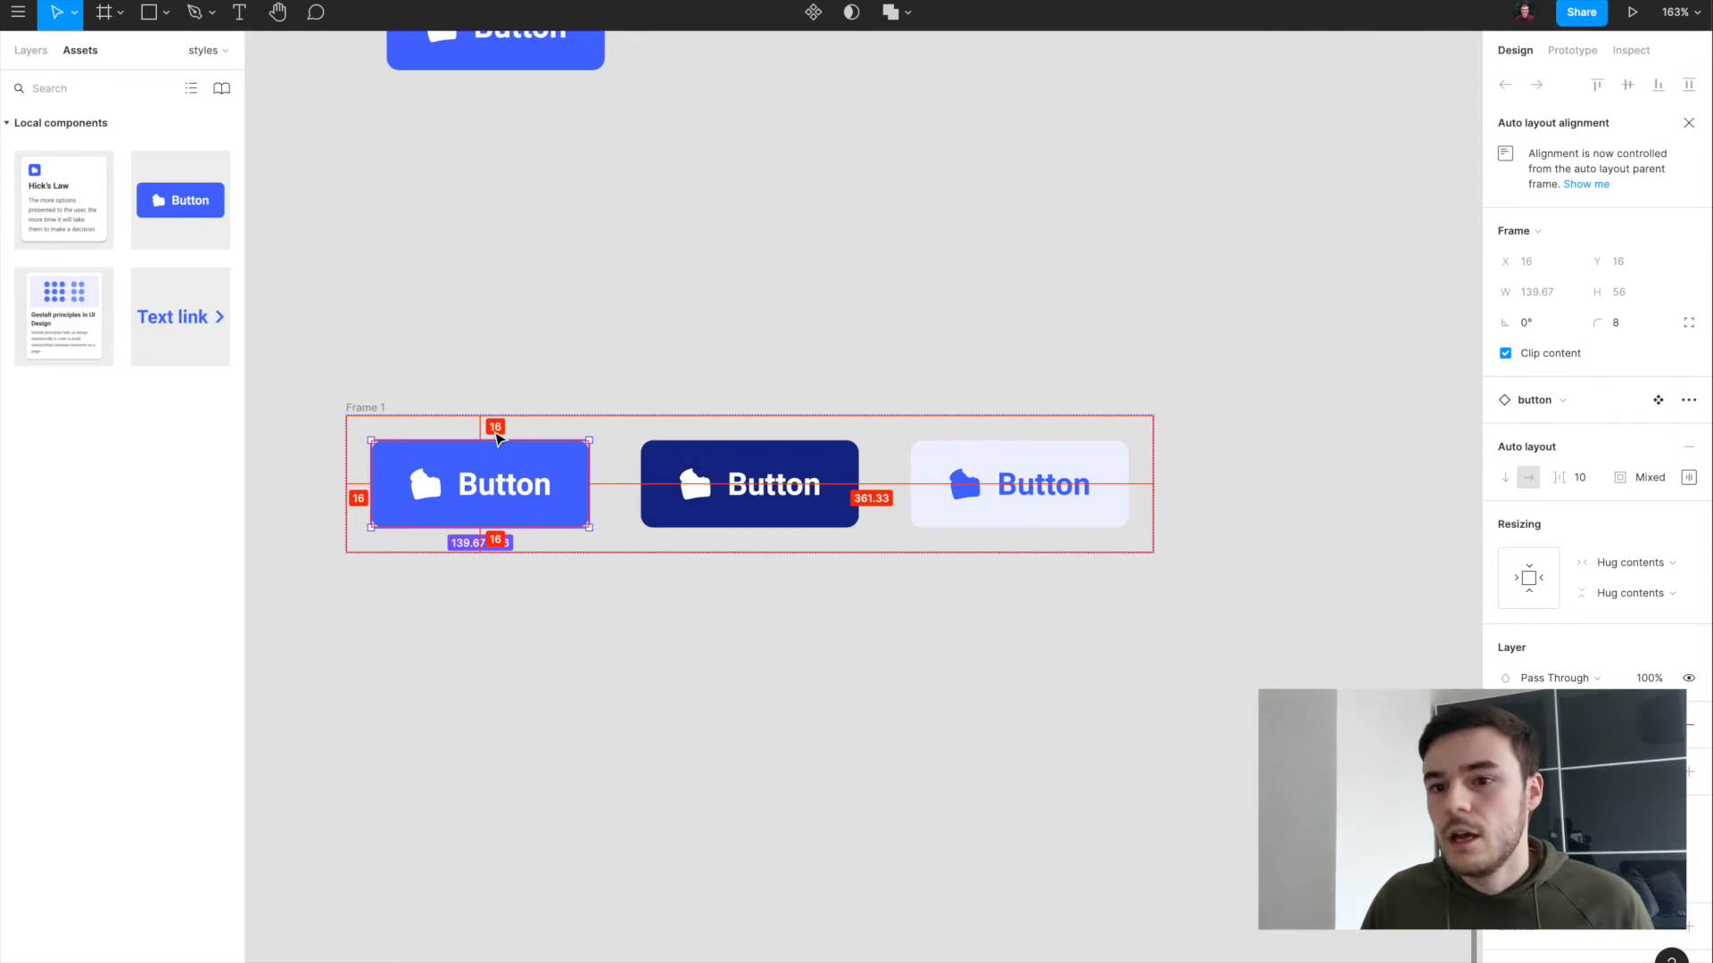
Step: Set the spacing between the three buttons in the horizontal auto layout frame to 16
click(383, 420)
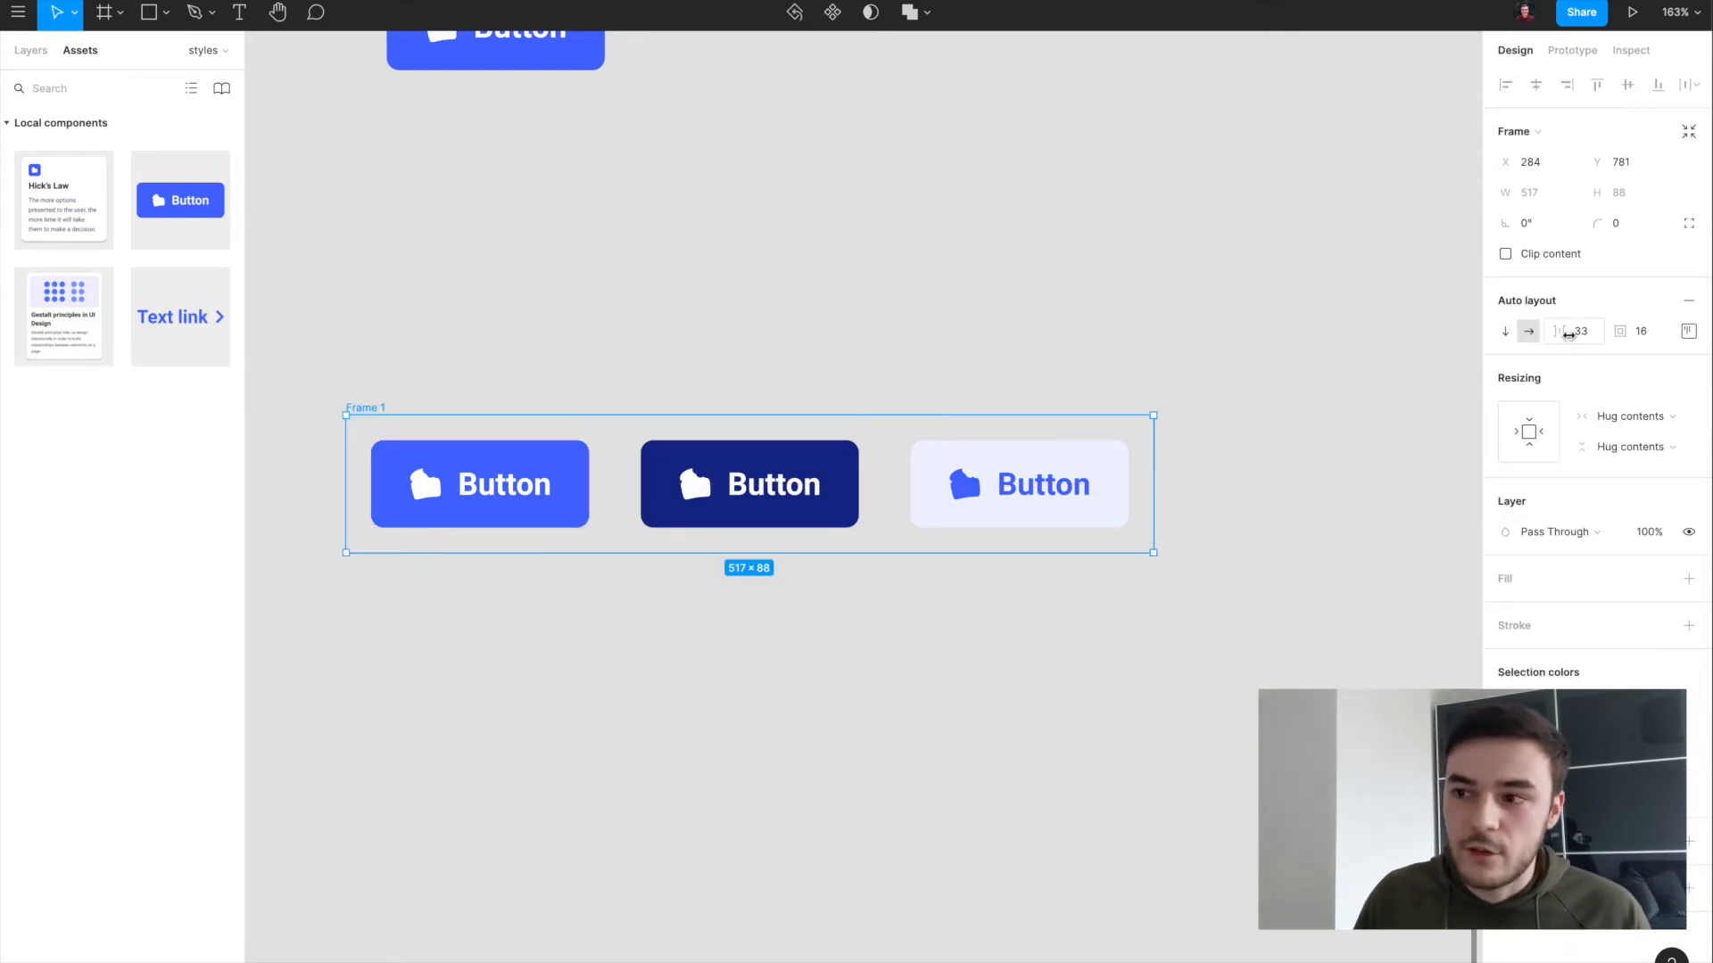
click(1588, 344)
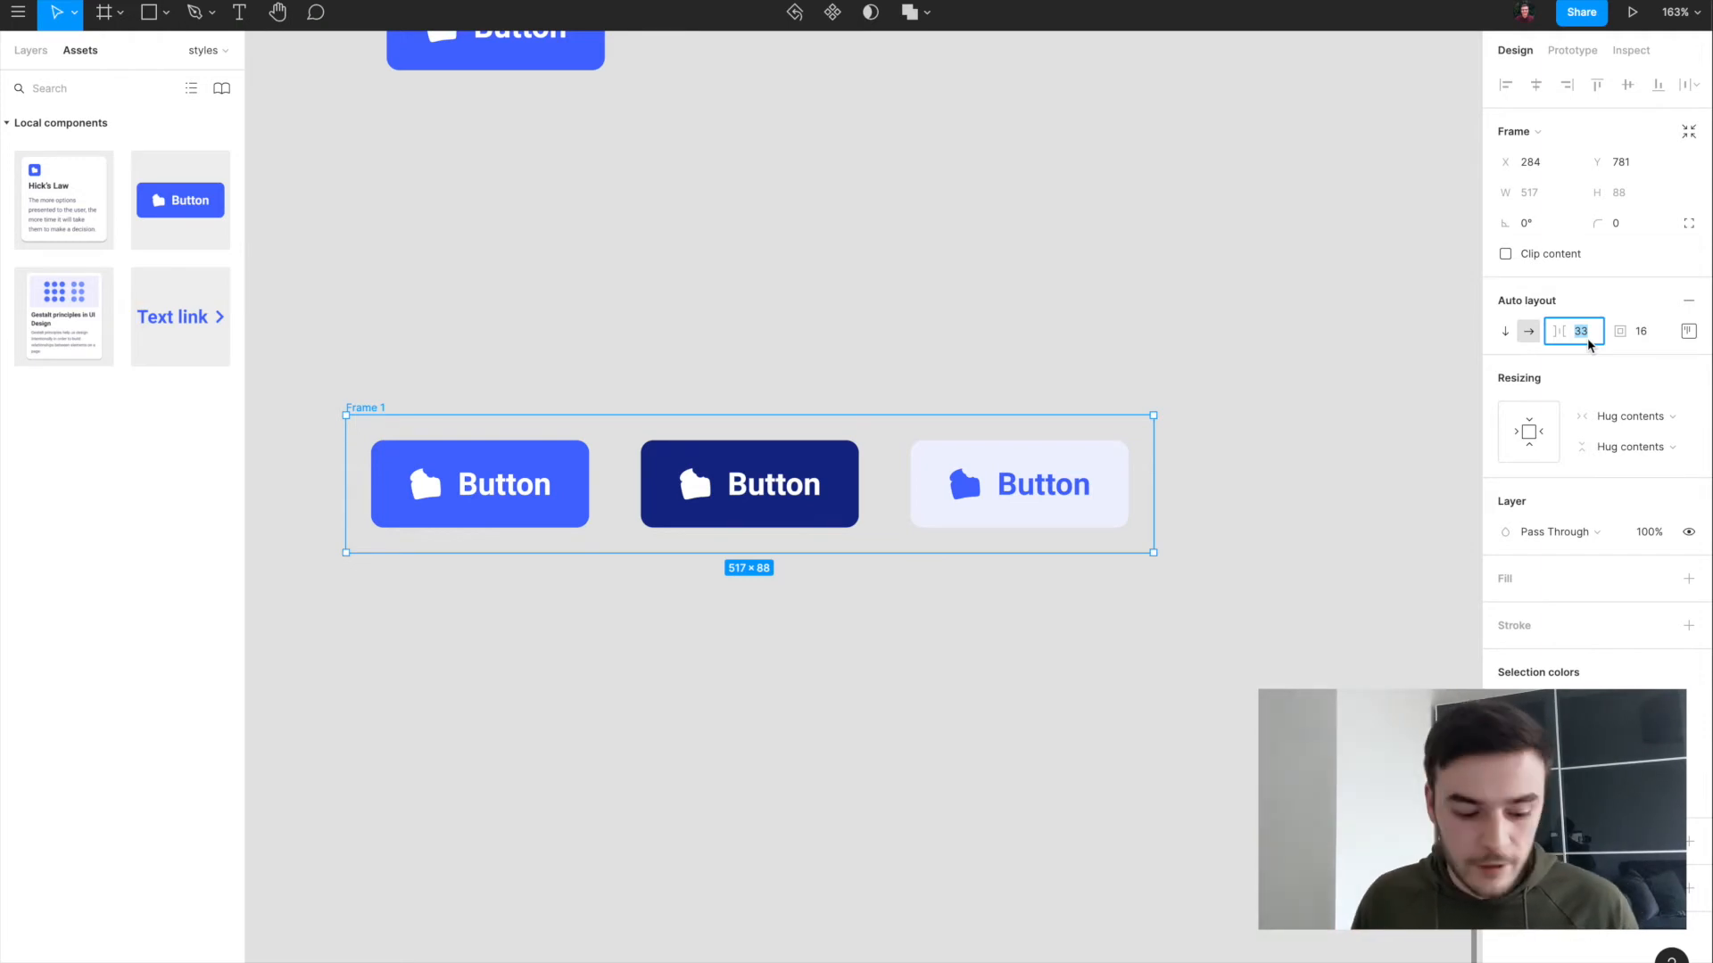
text(16)
key(Return)
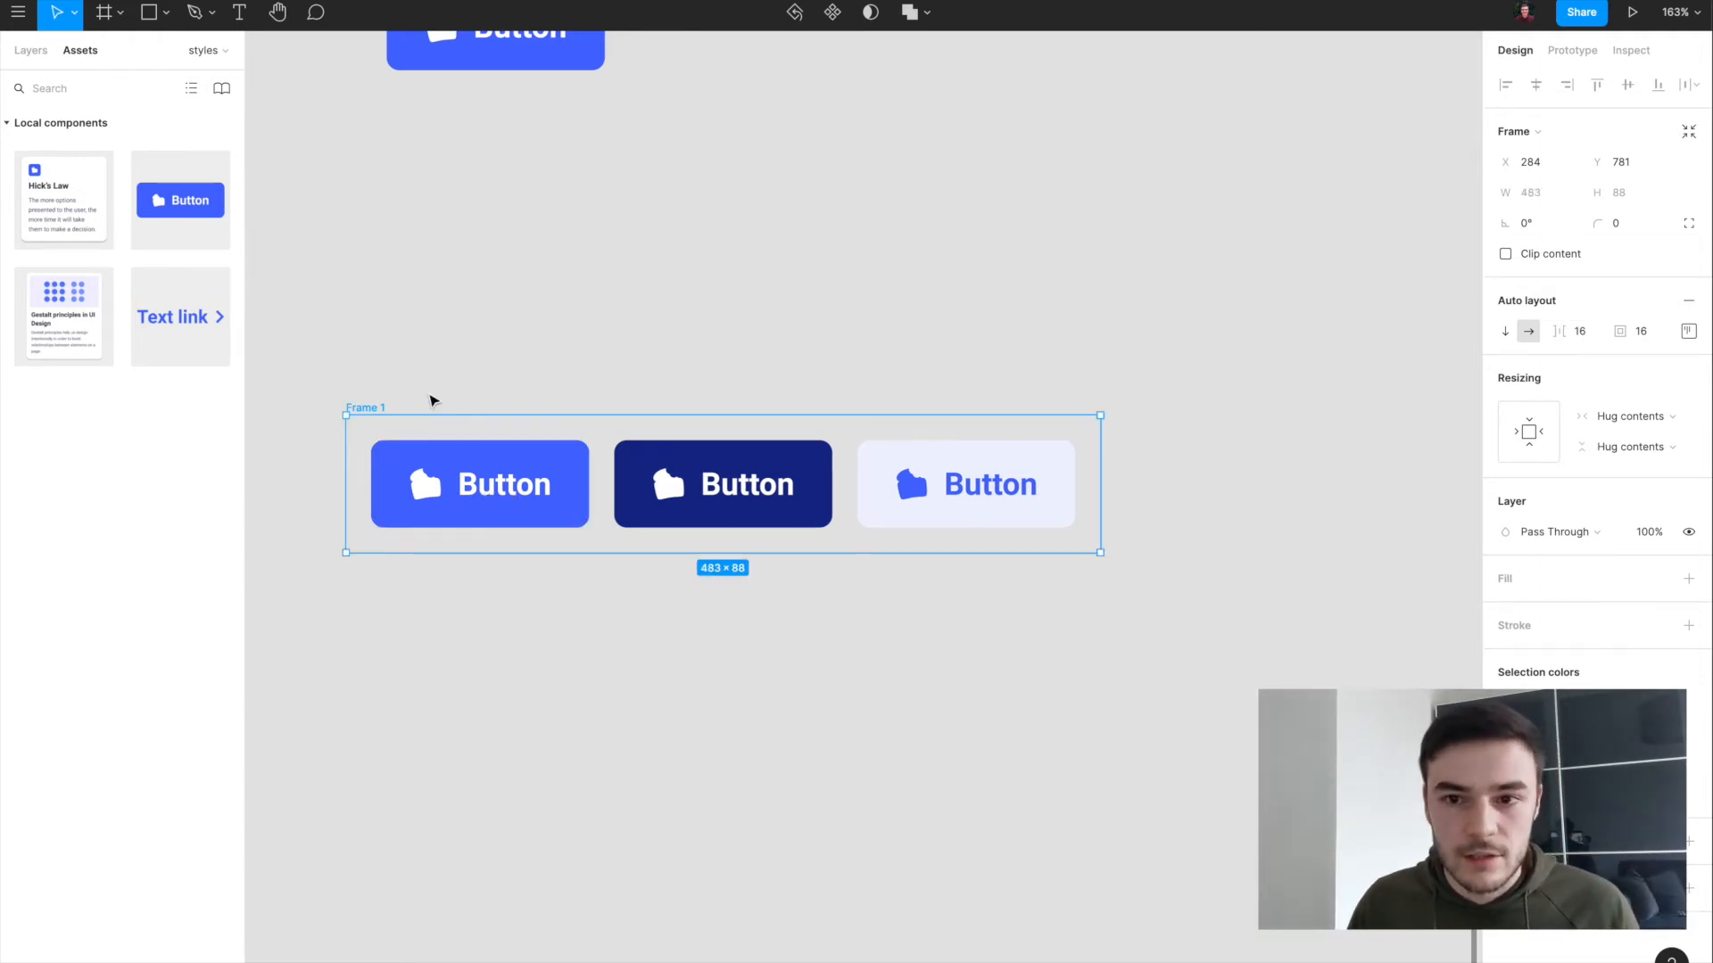
scroll(433, 402, left, 1)
click(1097, 604)
Step: Duplicate the light third button twice so the auto layout row holds five buttons
click(937, 490)
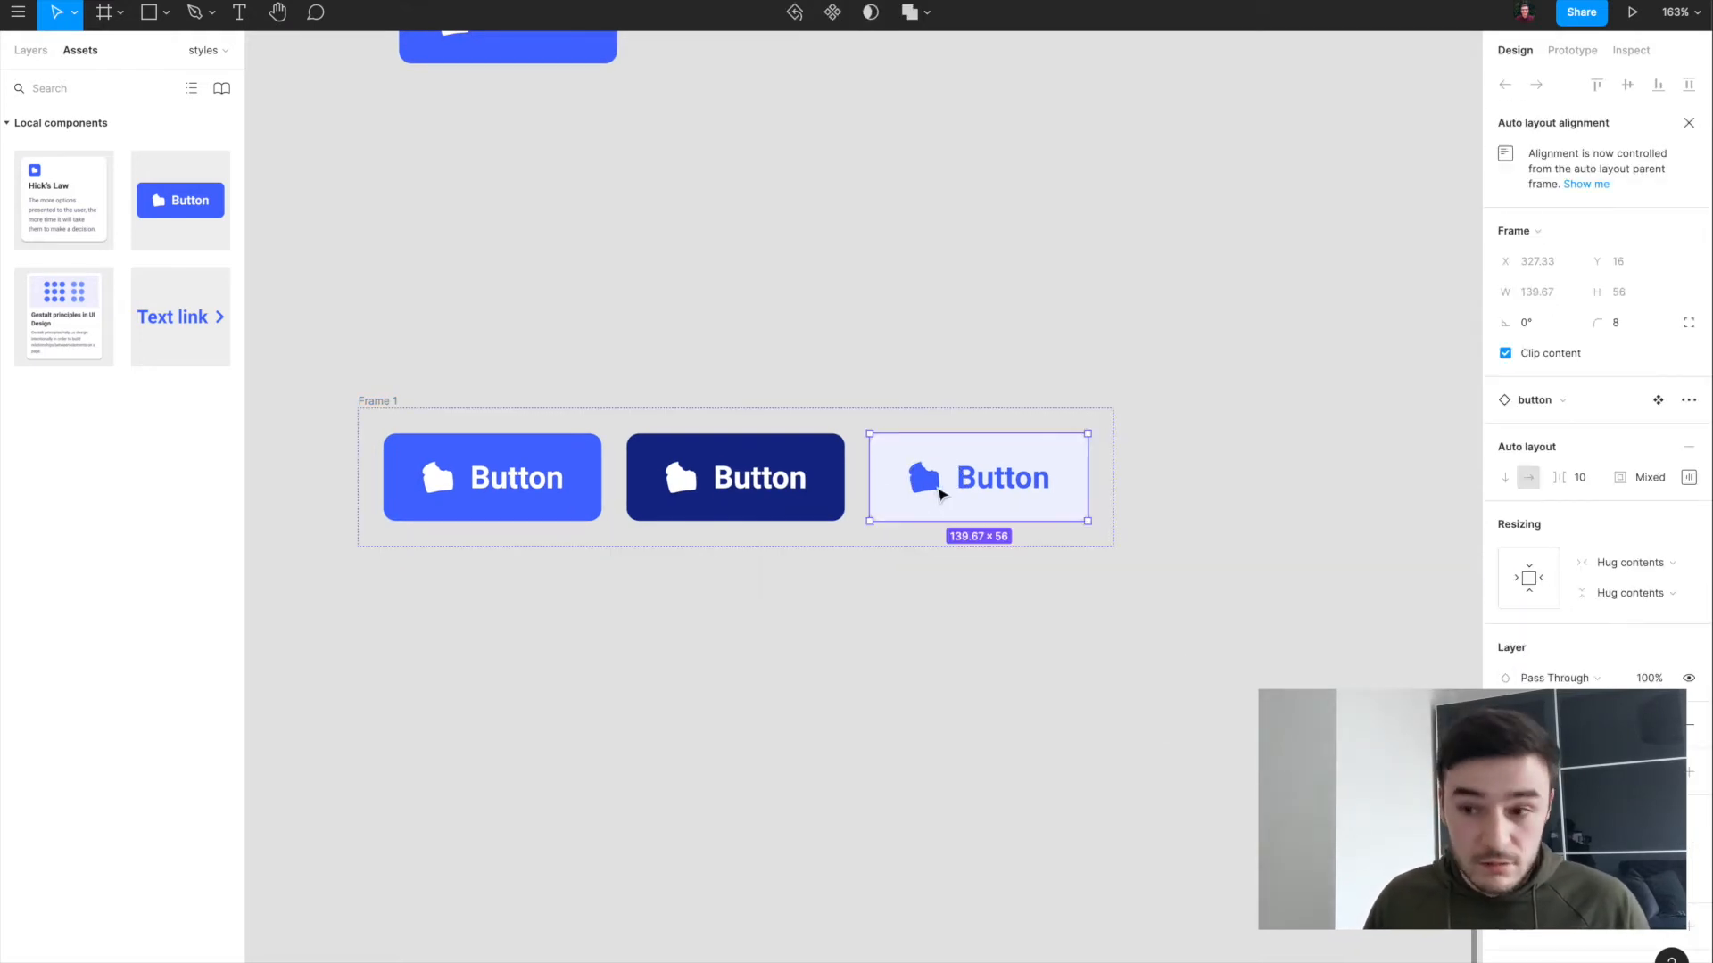
key(ctrl+d)
key(ctrl+d)
scroll(1246, 479, down, 5)
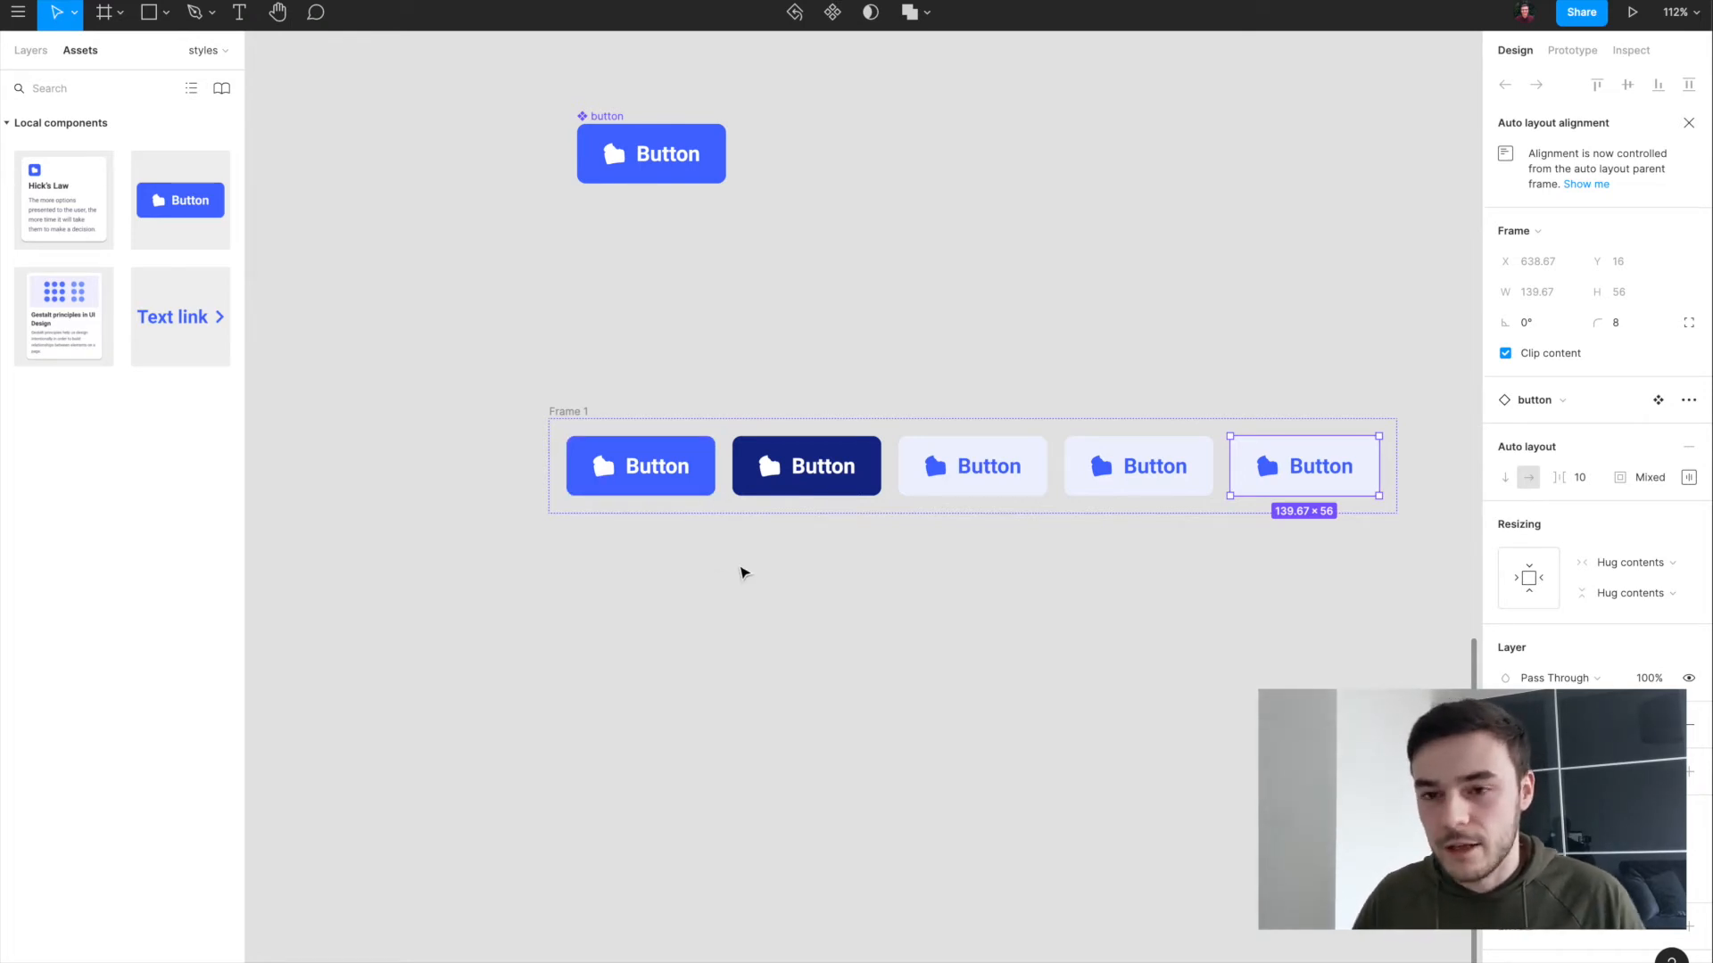
Step: Draw a new frame about 825 × 527 around the row of five buttons
click(558, 421)
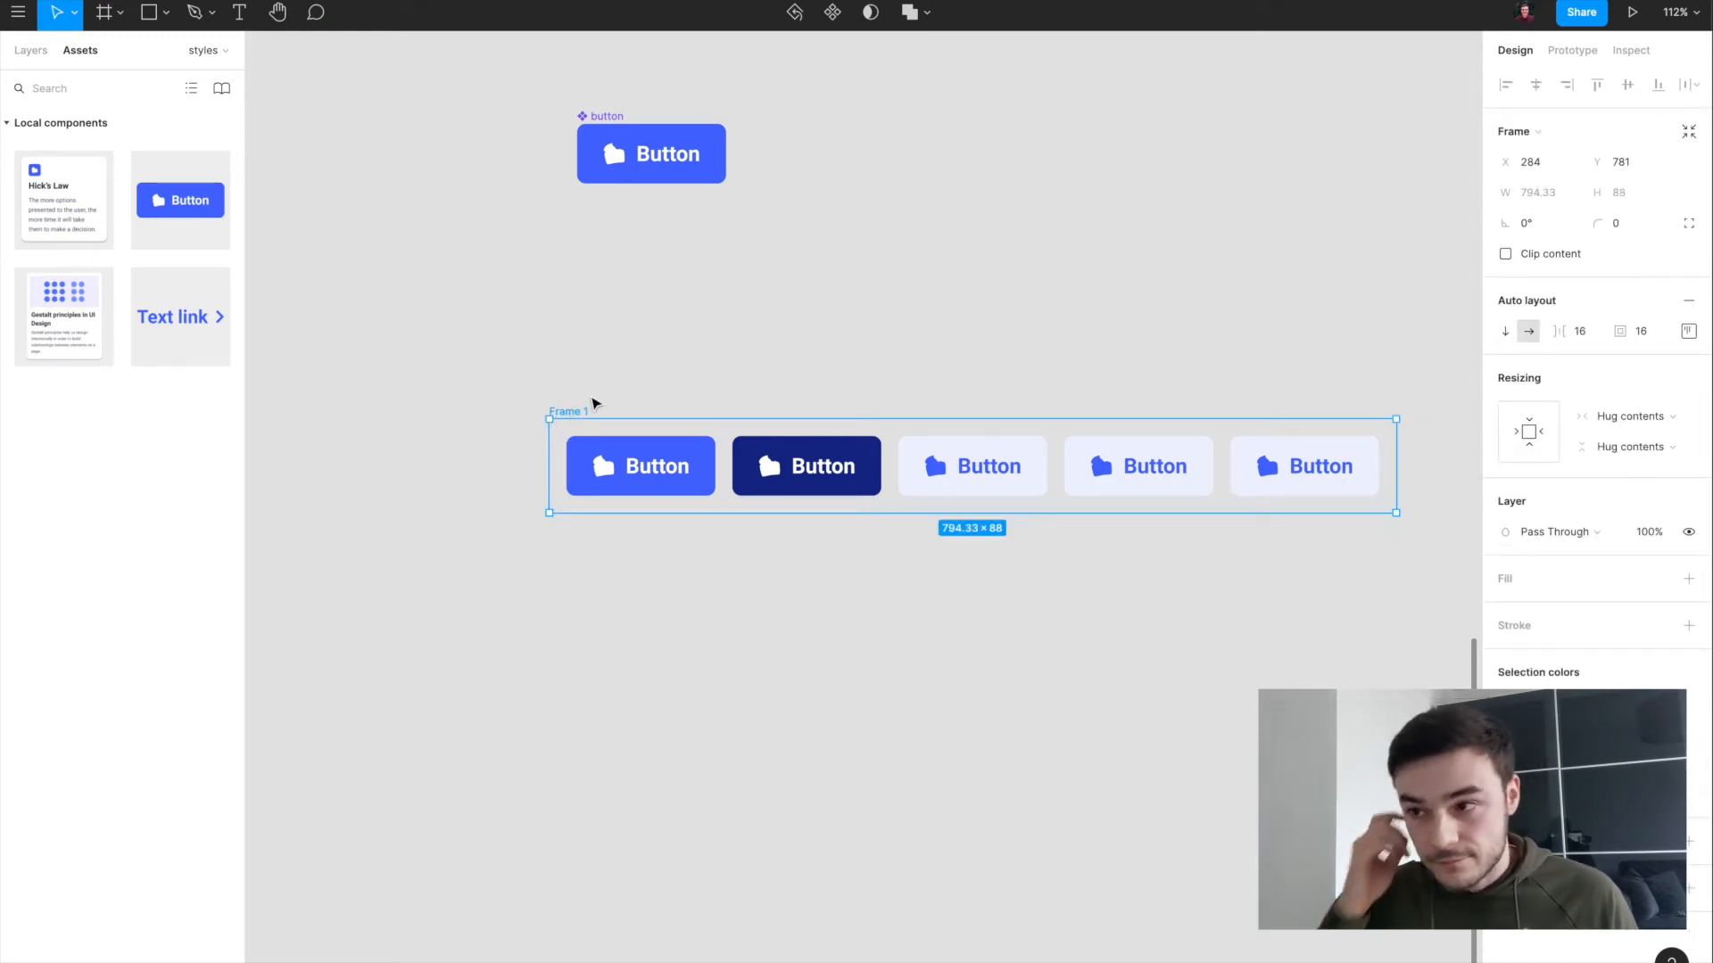
click(665, 361)
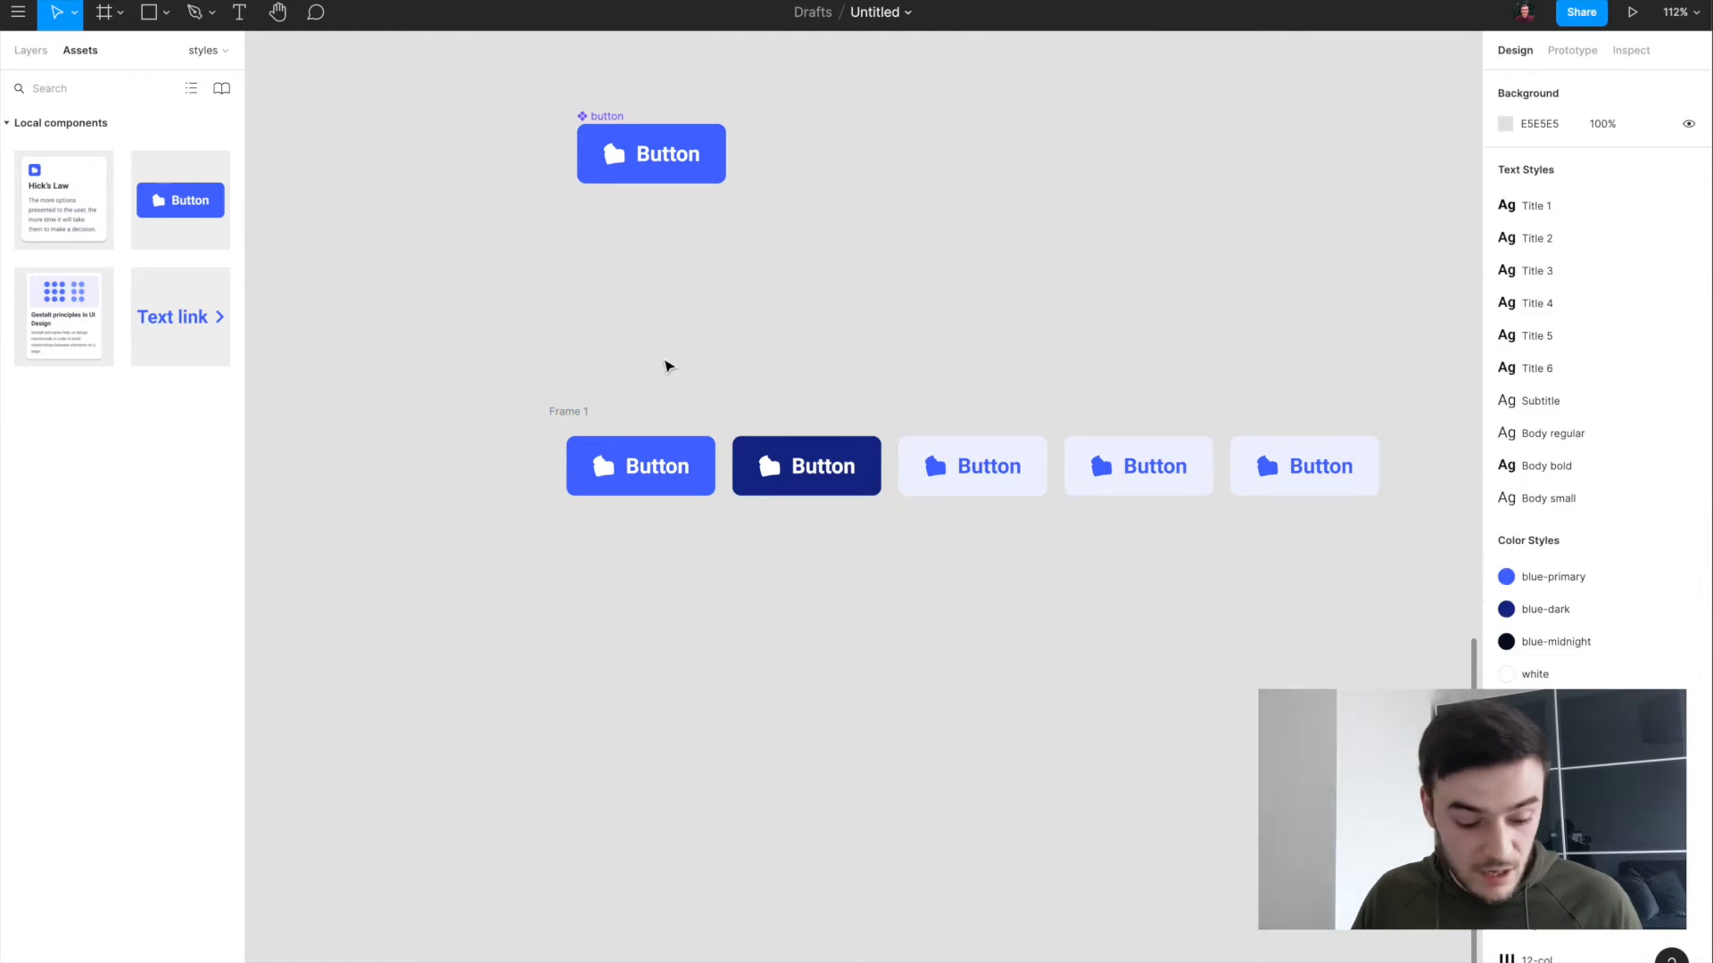
scroll(665, 366, down, 2)
click(579, 375)
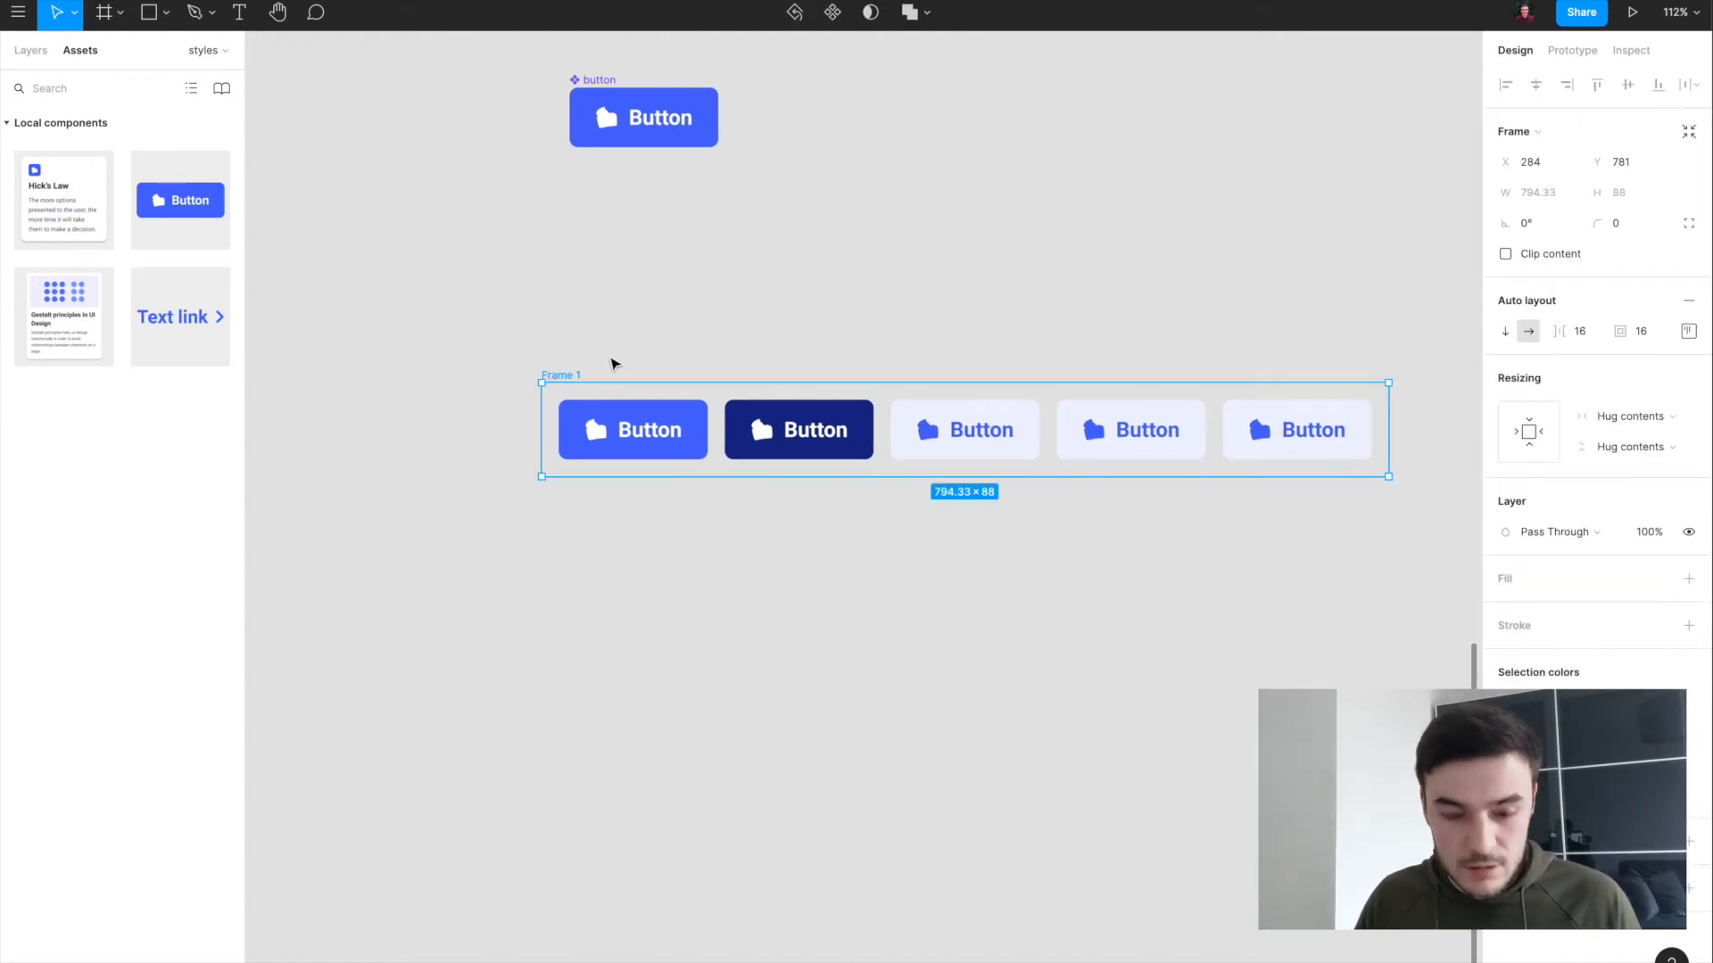
click(483, 361)
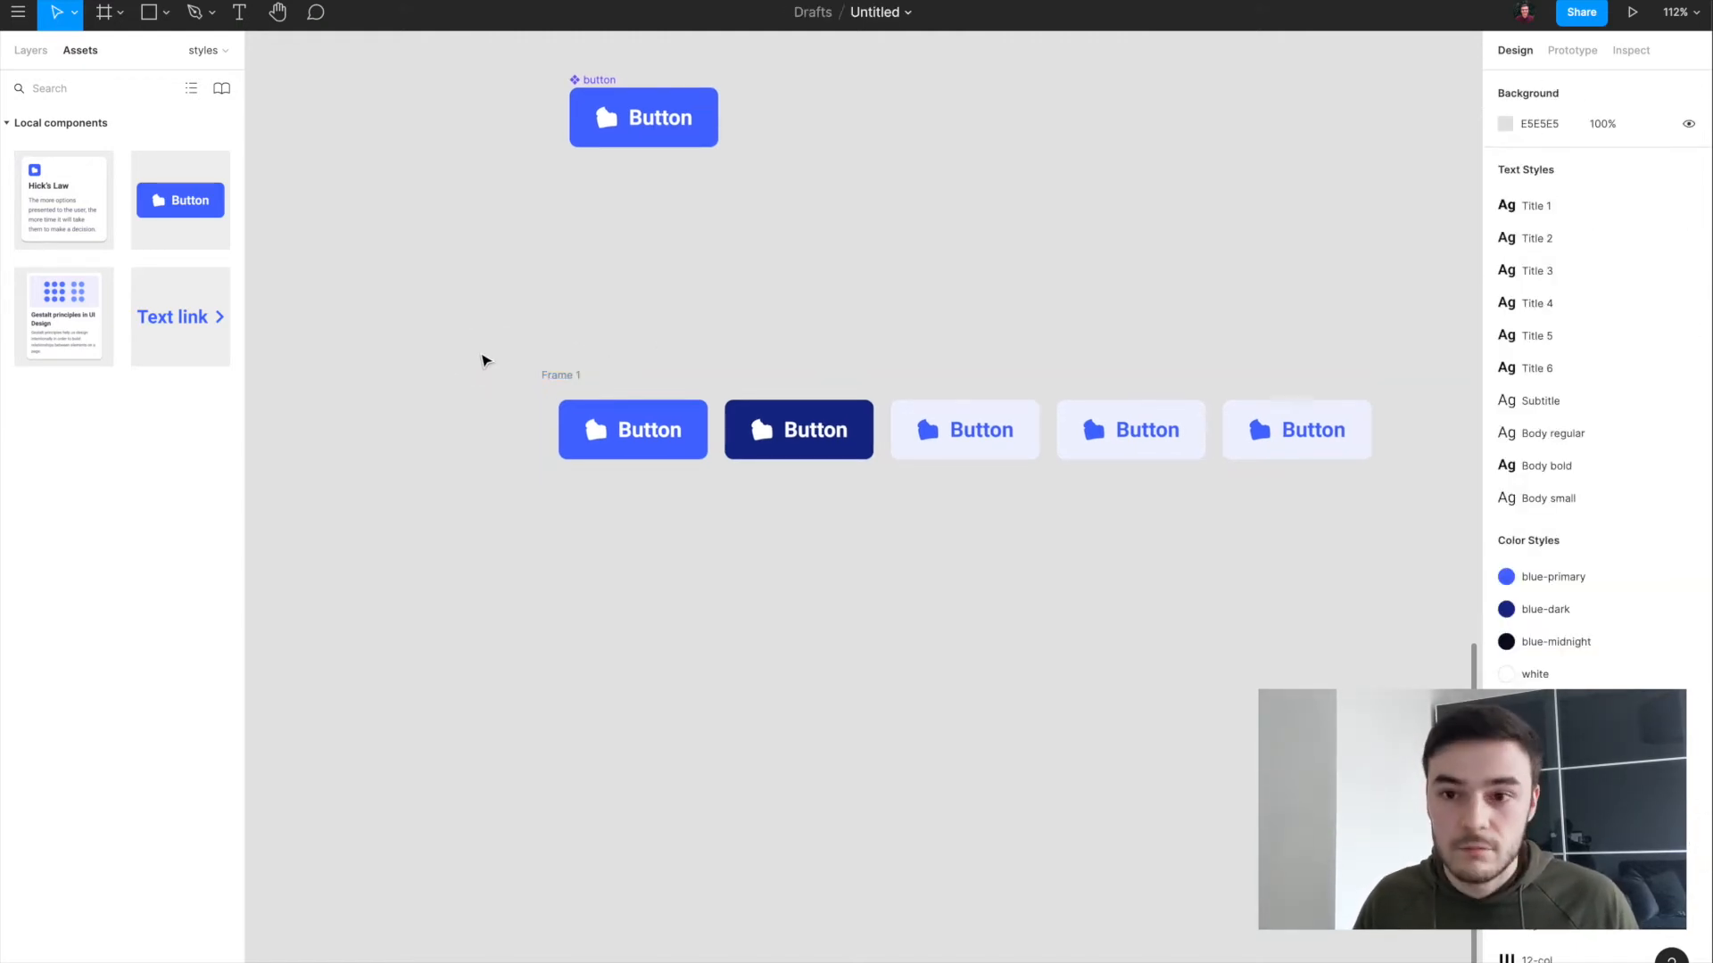
key(f)
drag(532, 333, 1412, 895)
click(803, 232)
Step: Duplicate the button row and place the copy directly beneath the original inside the new frame
click(643, 419)
key(ctrl+d)
drag(784, 434, 791, 557)
drag(793, 559, 785, 566)
Step: Apply vertical auto layout to the outer frame with a spacing of 32 between the two rows
click(546, 324)
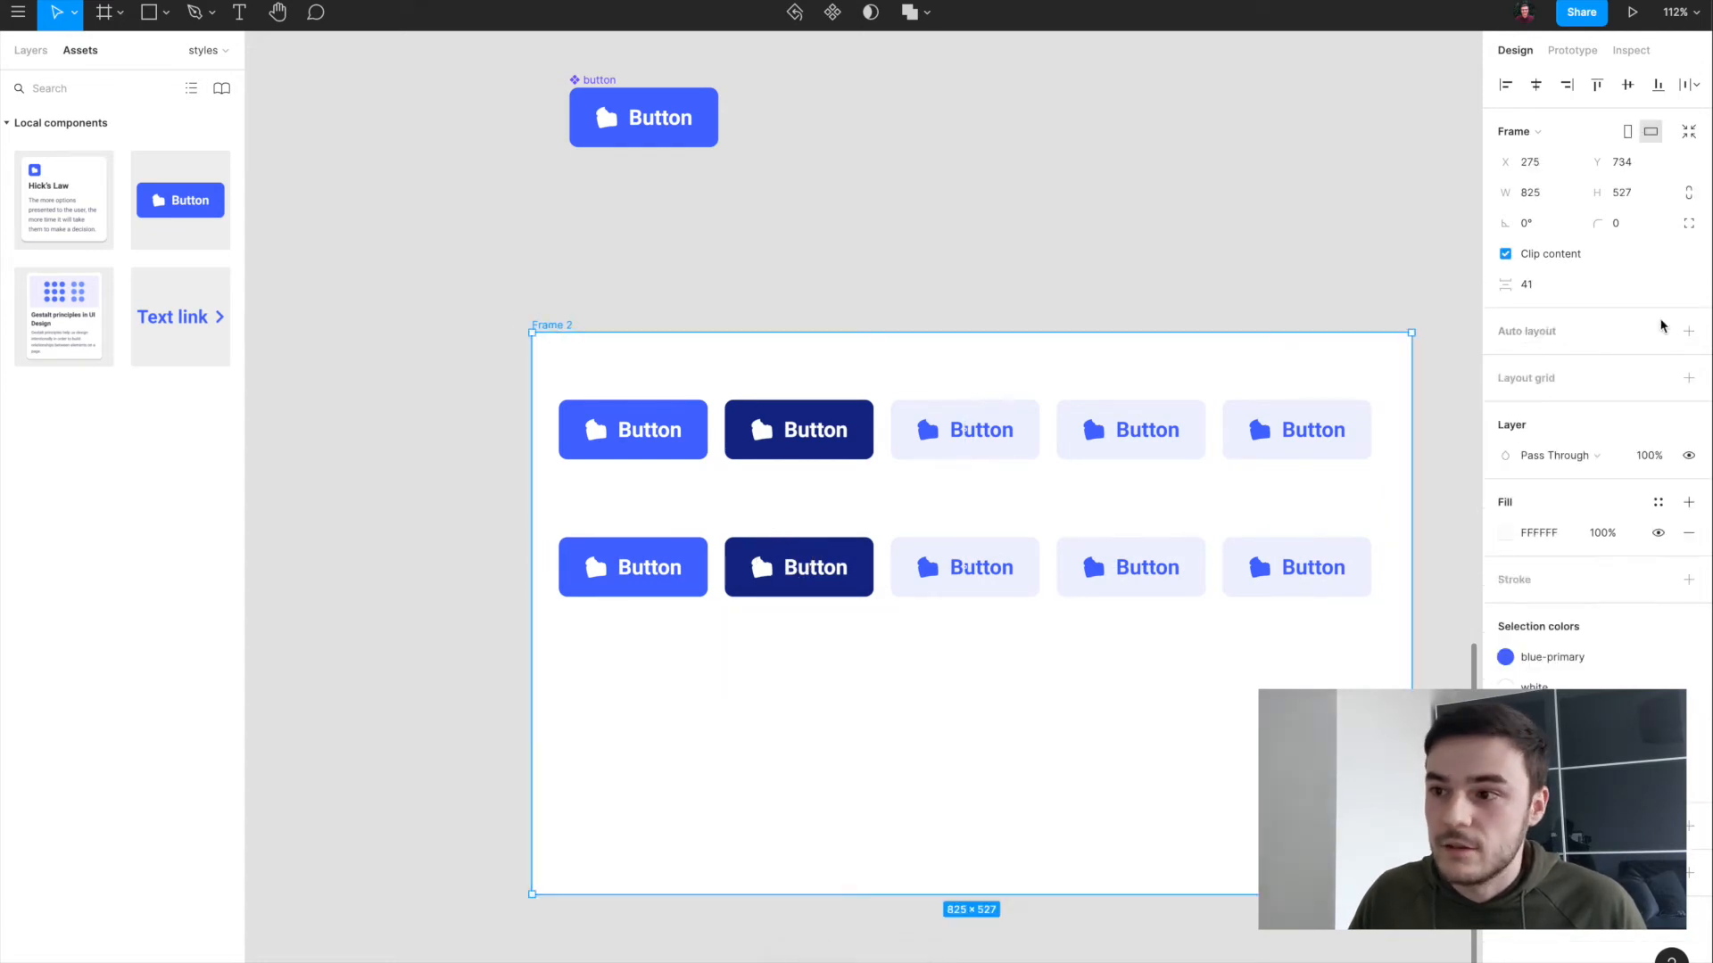
click(1690, 332)
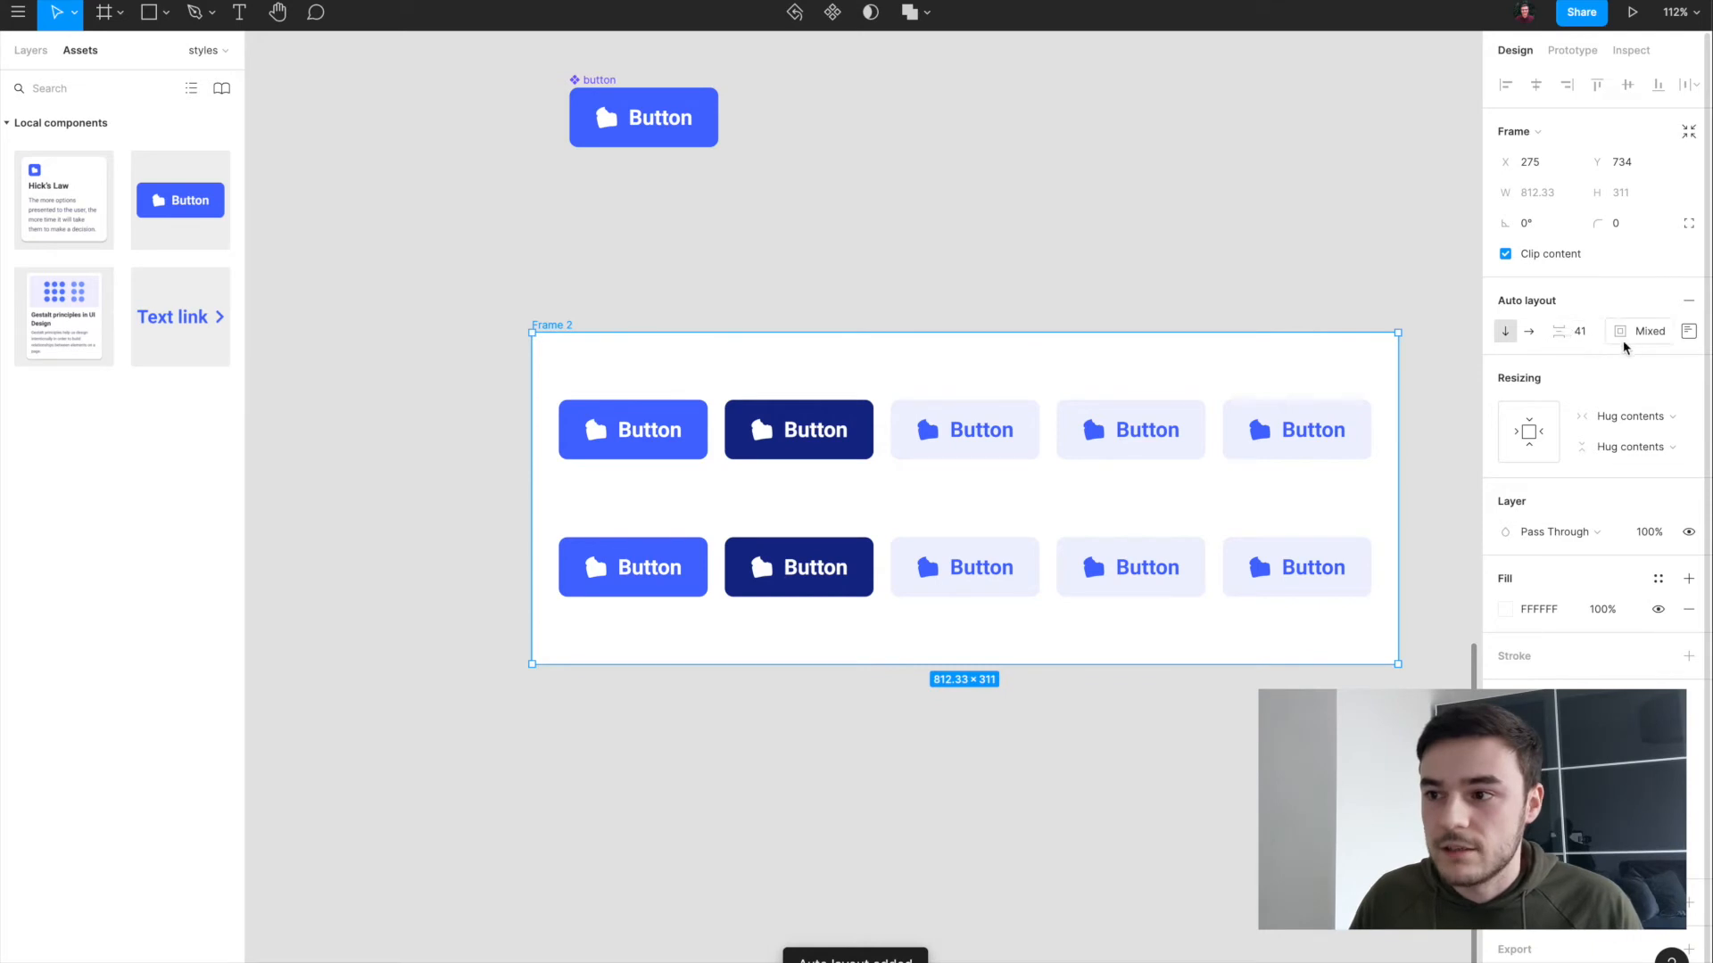
click(1578, 334)
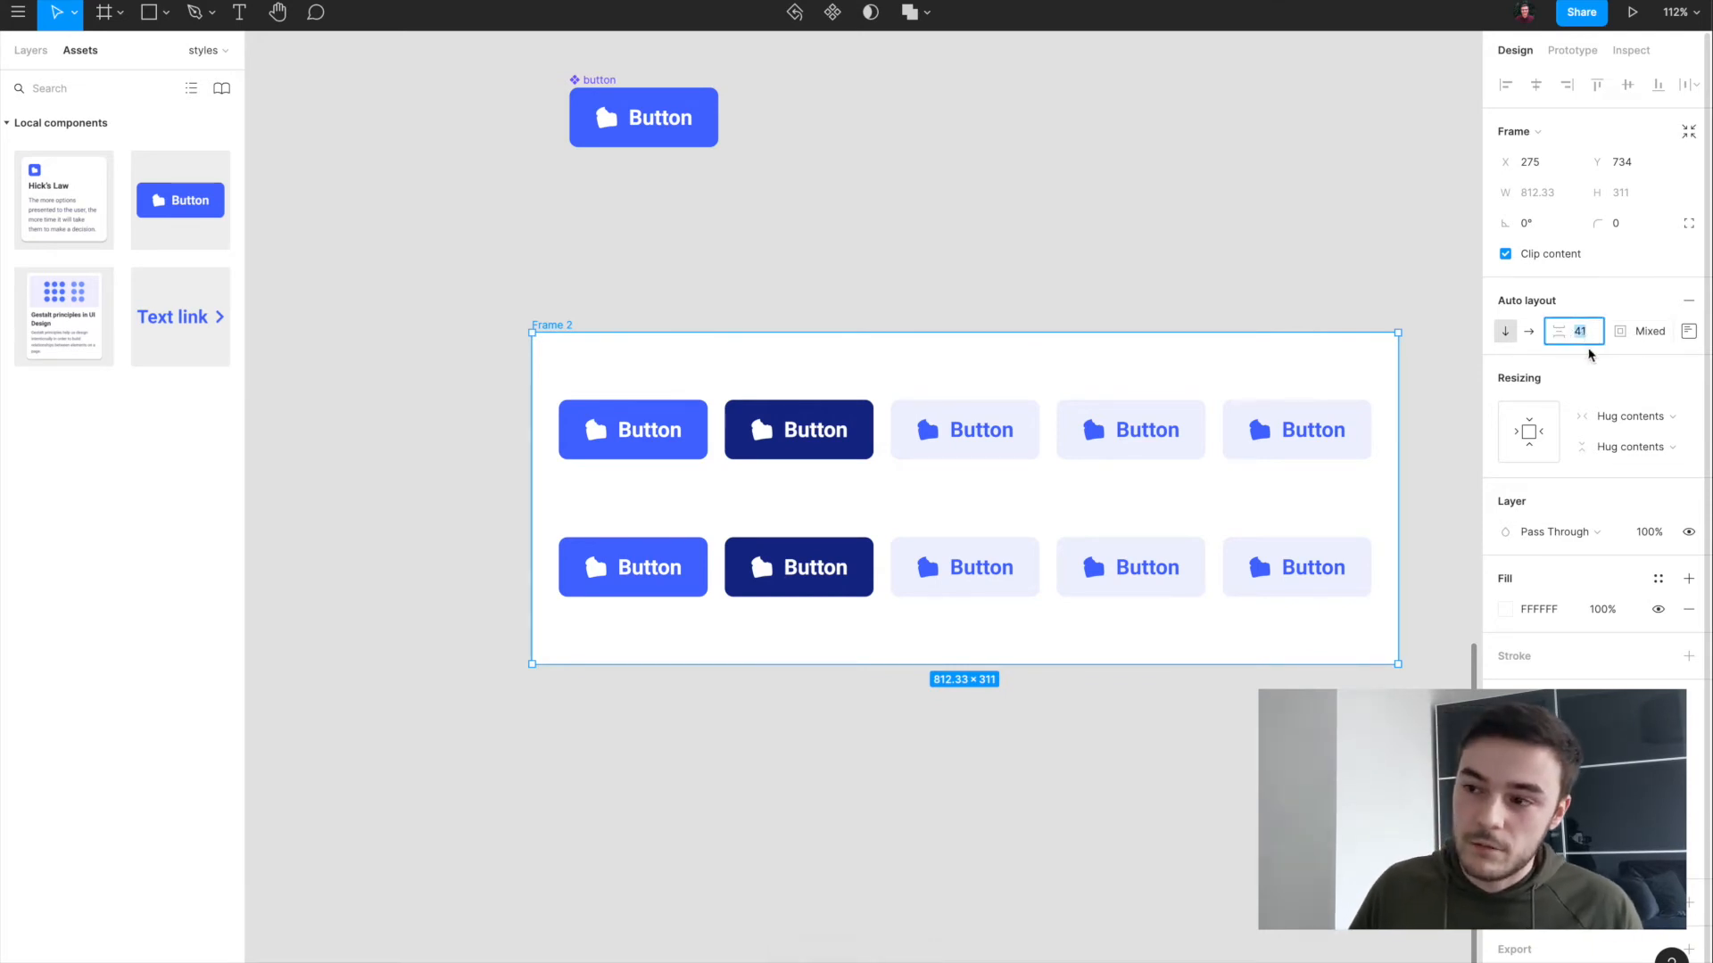
text(32)
key(Return)
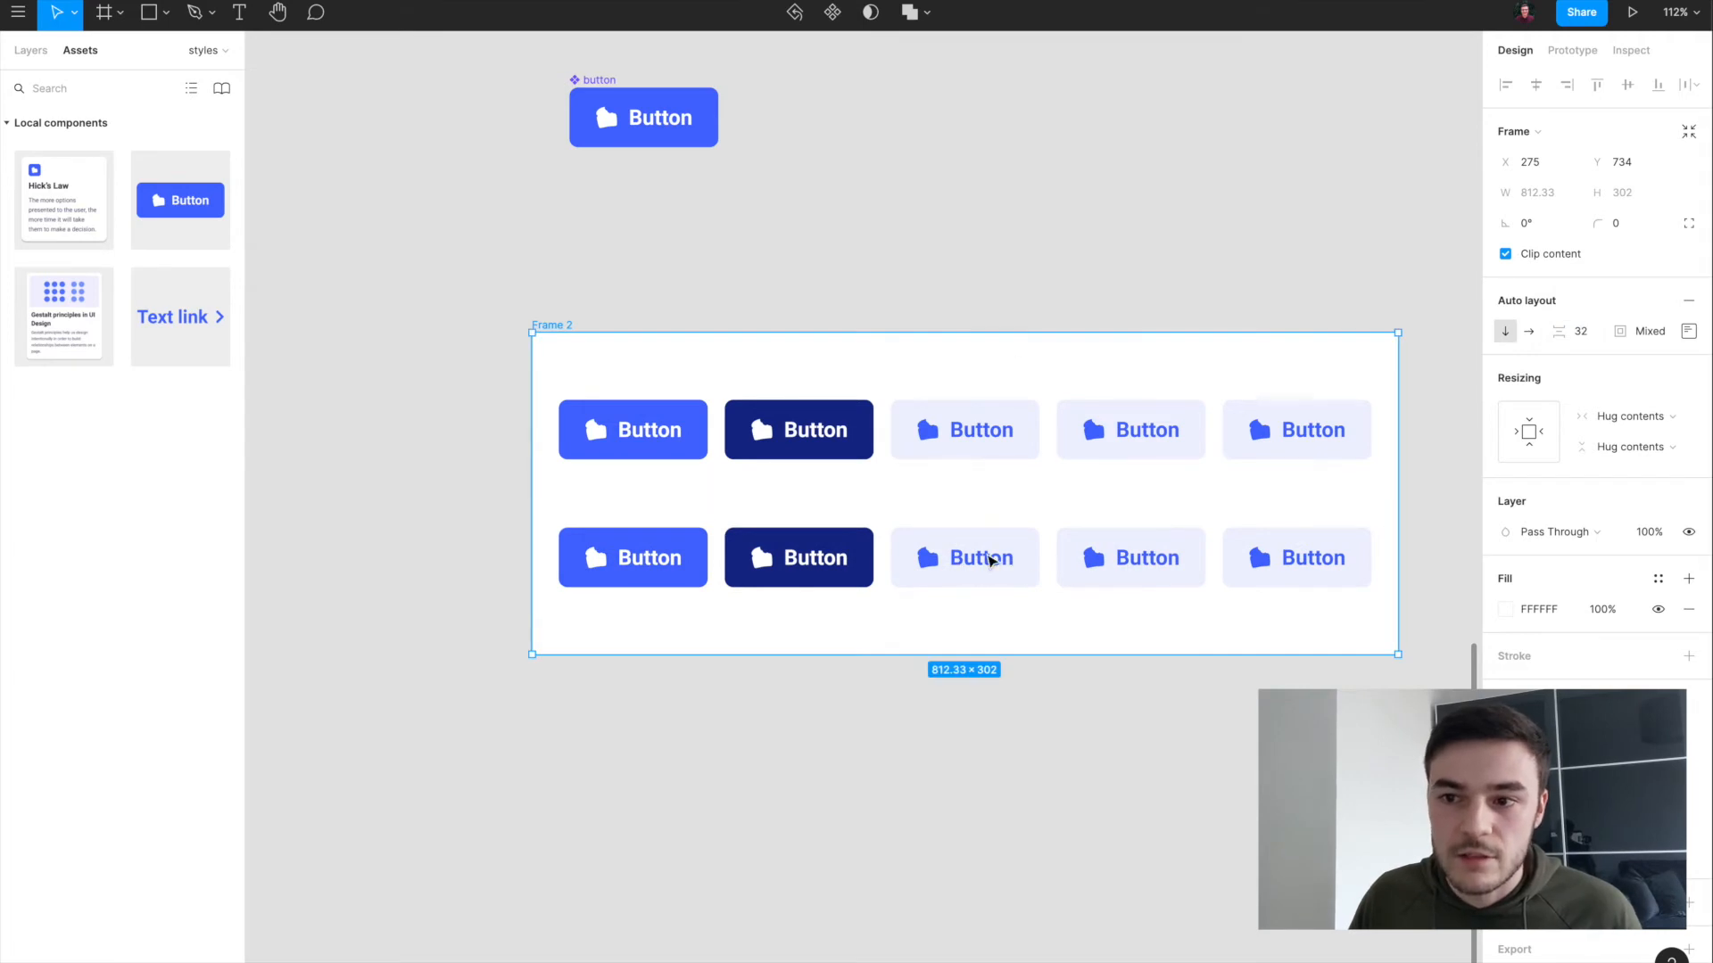
Step: Set the outer frame's padding to 16 on all sides and check the two nested button rows
click(991, 560)
click(543, 319)
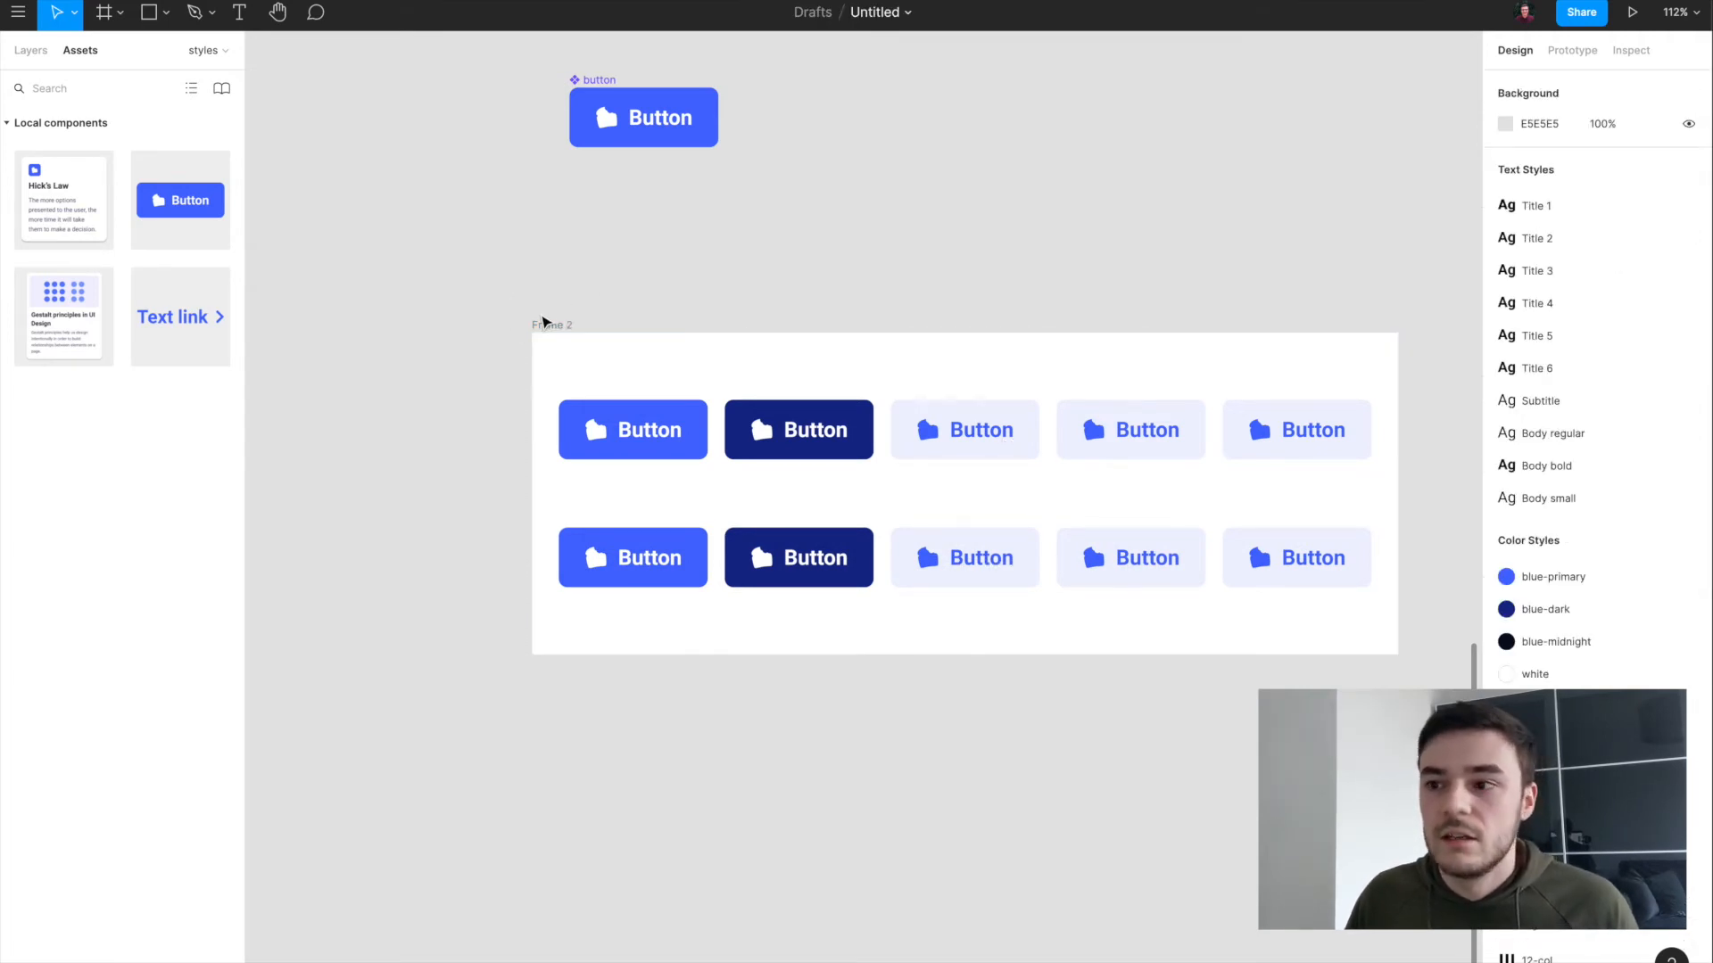
click(546, 325)
click(1642, 331)
text(16)
key(Return)
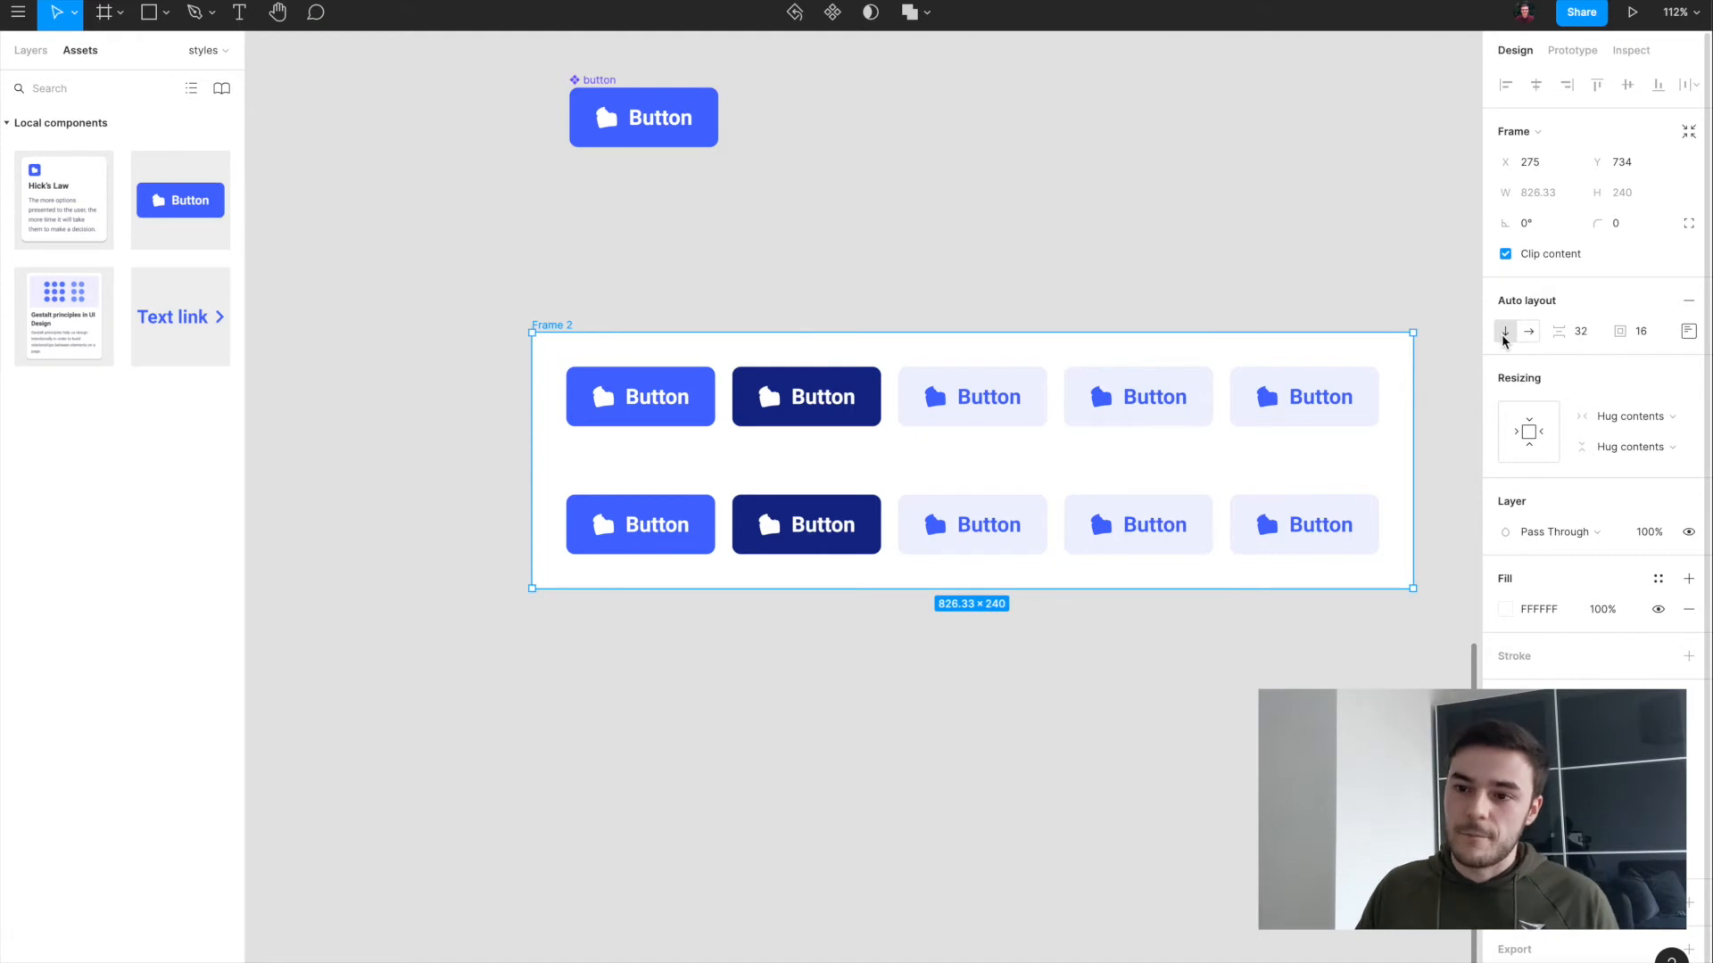
click(1033, 413)
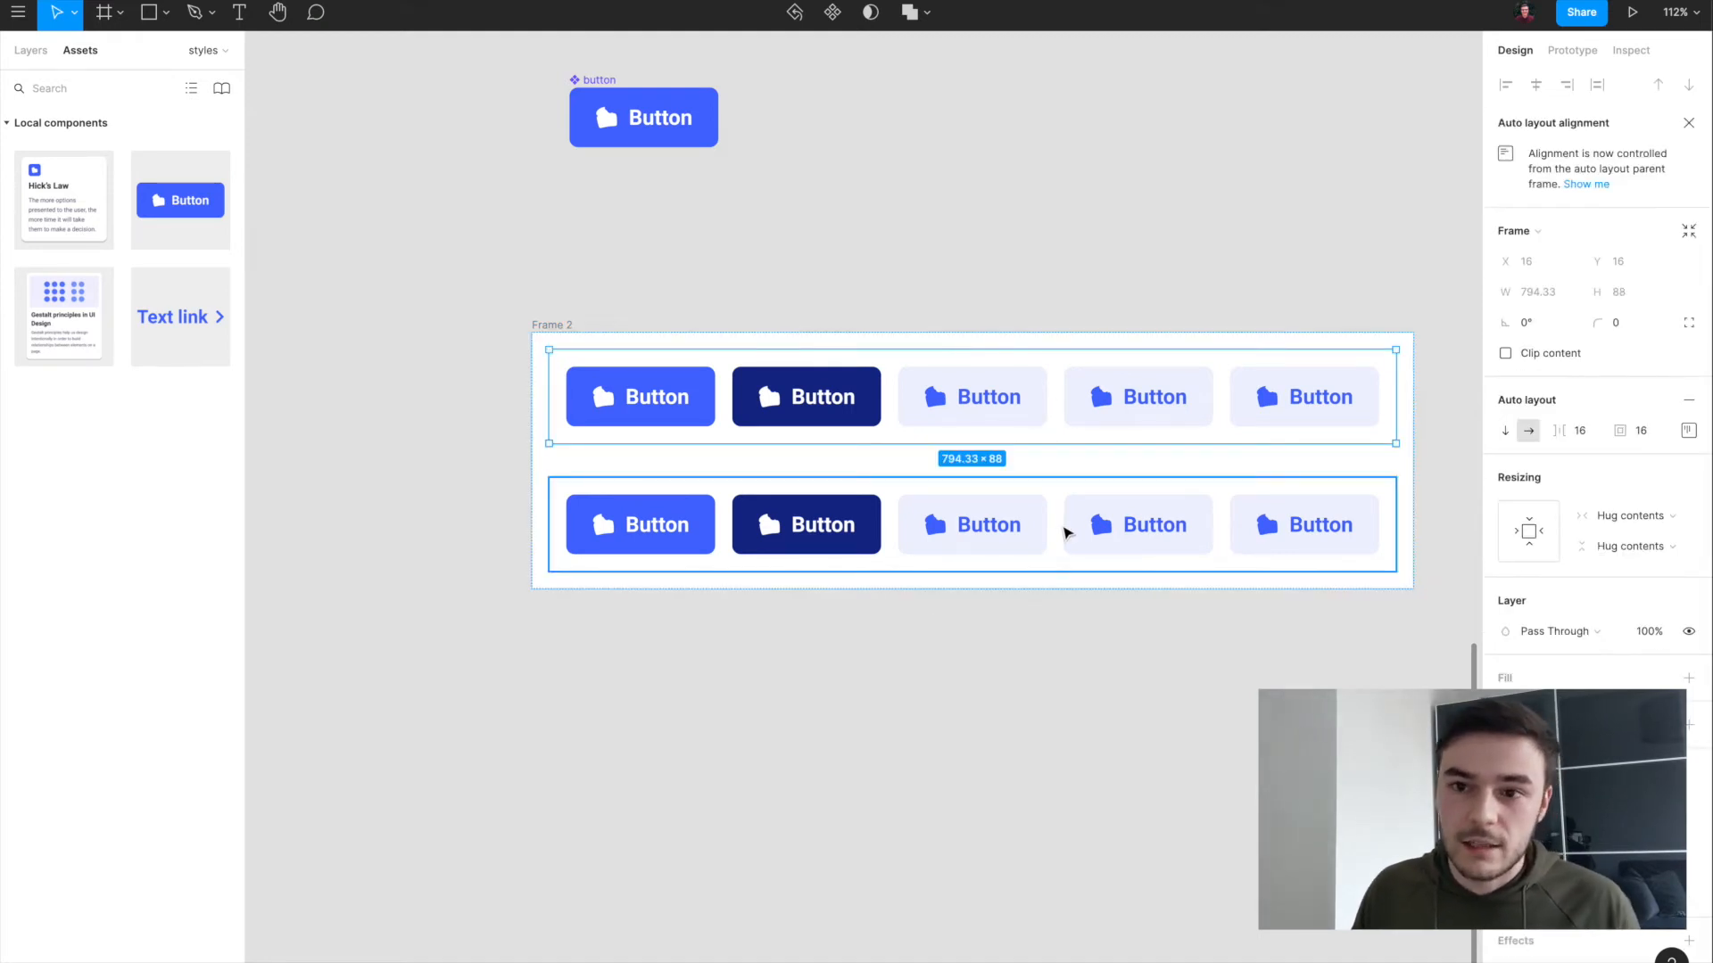
click(544, 325)
click(795, 440)
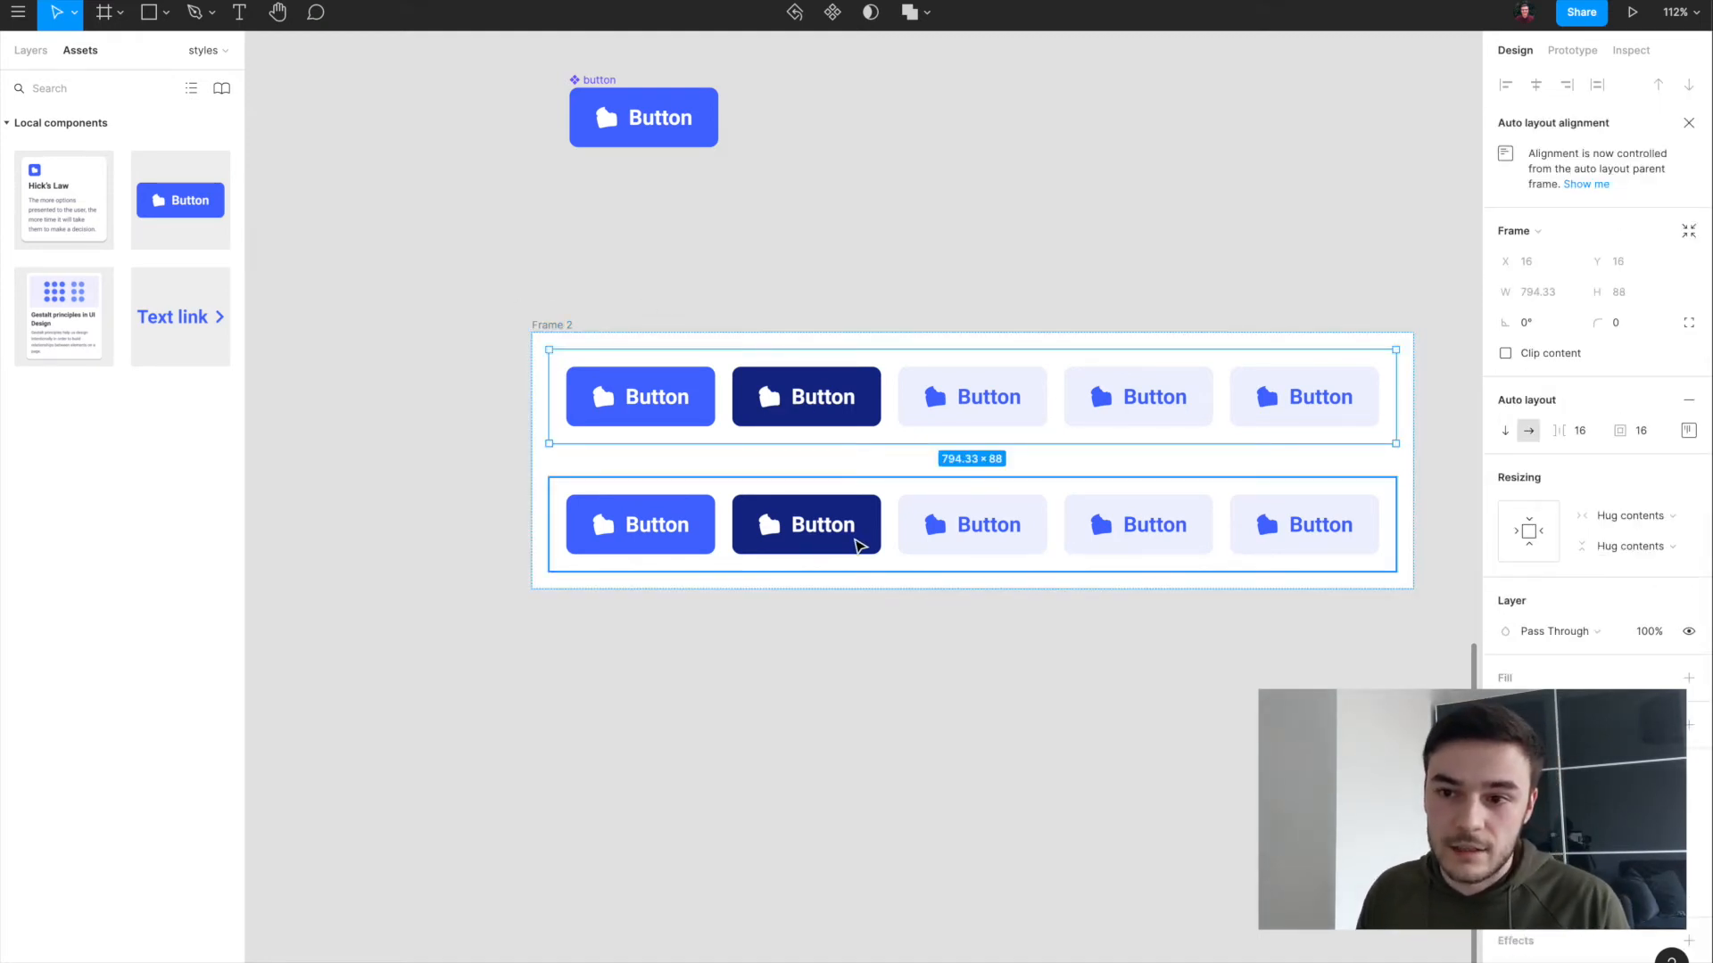
click(857, 546)
Step: Try a horizontal auto layout direction on the outer frame, and undo that change
click(557, 326)
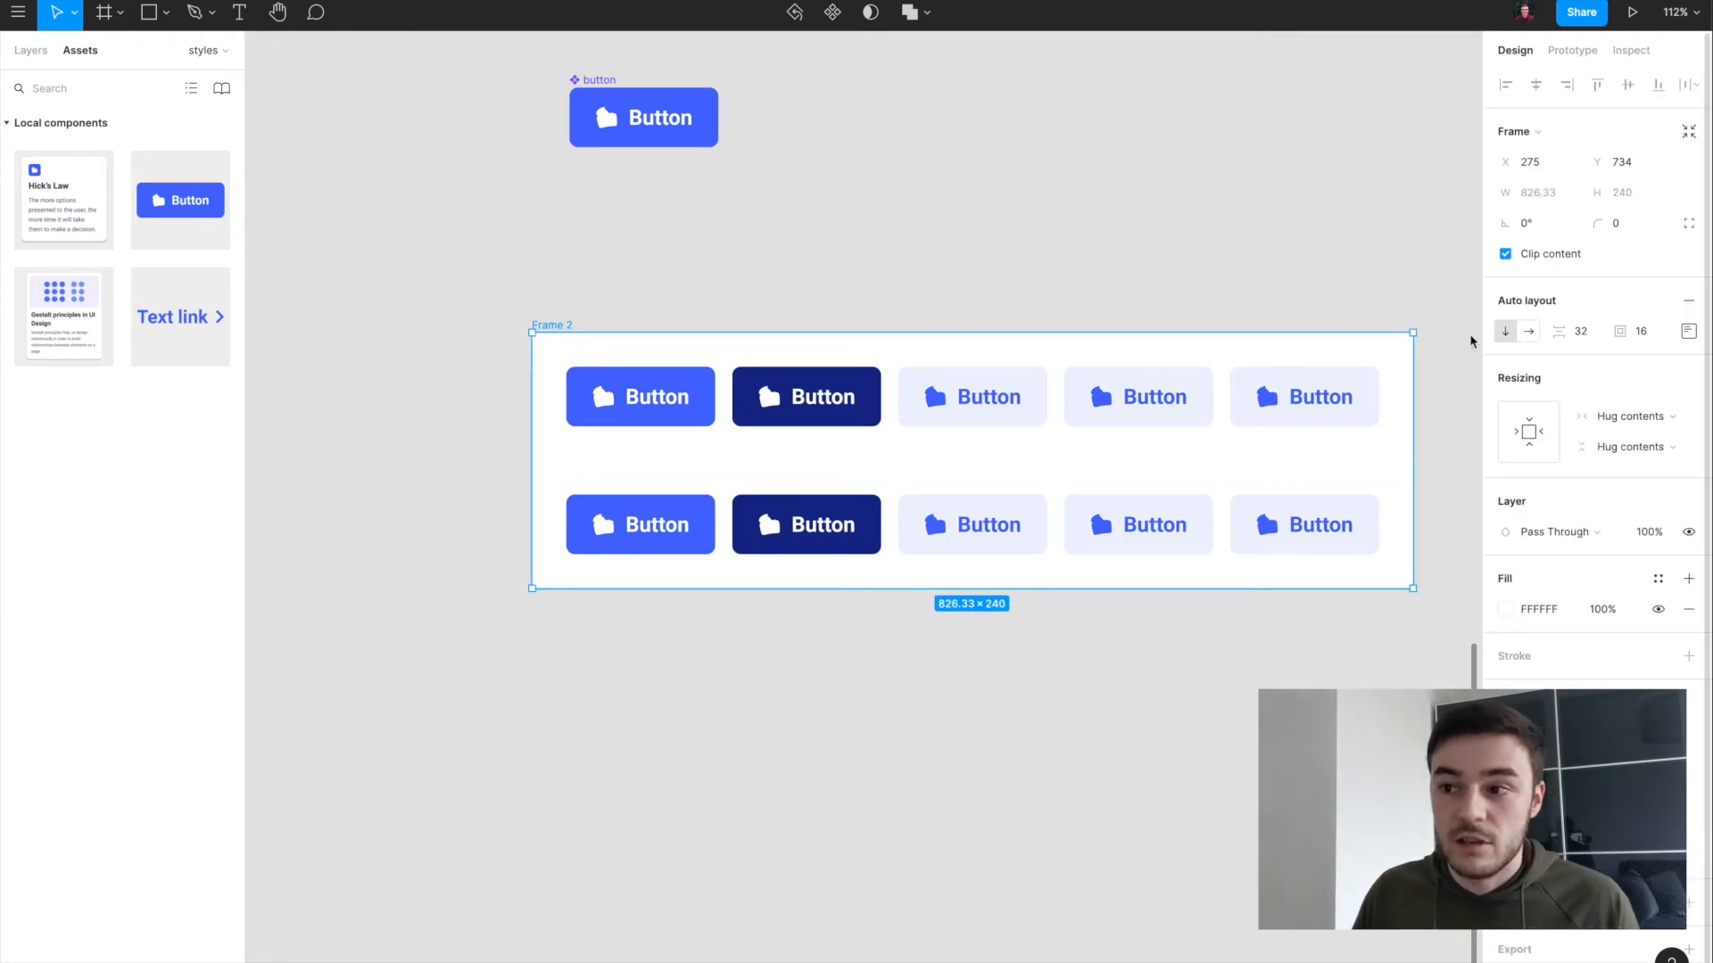
scroll(1383, 375, right, 1)
click(1529, 331)
scroll(1059, 398, right, 3)
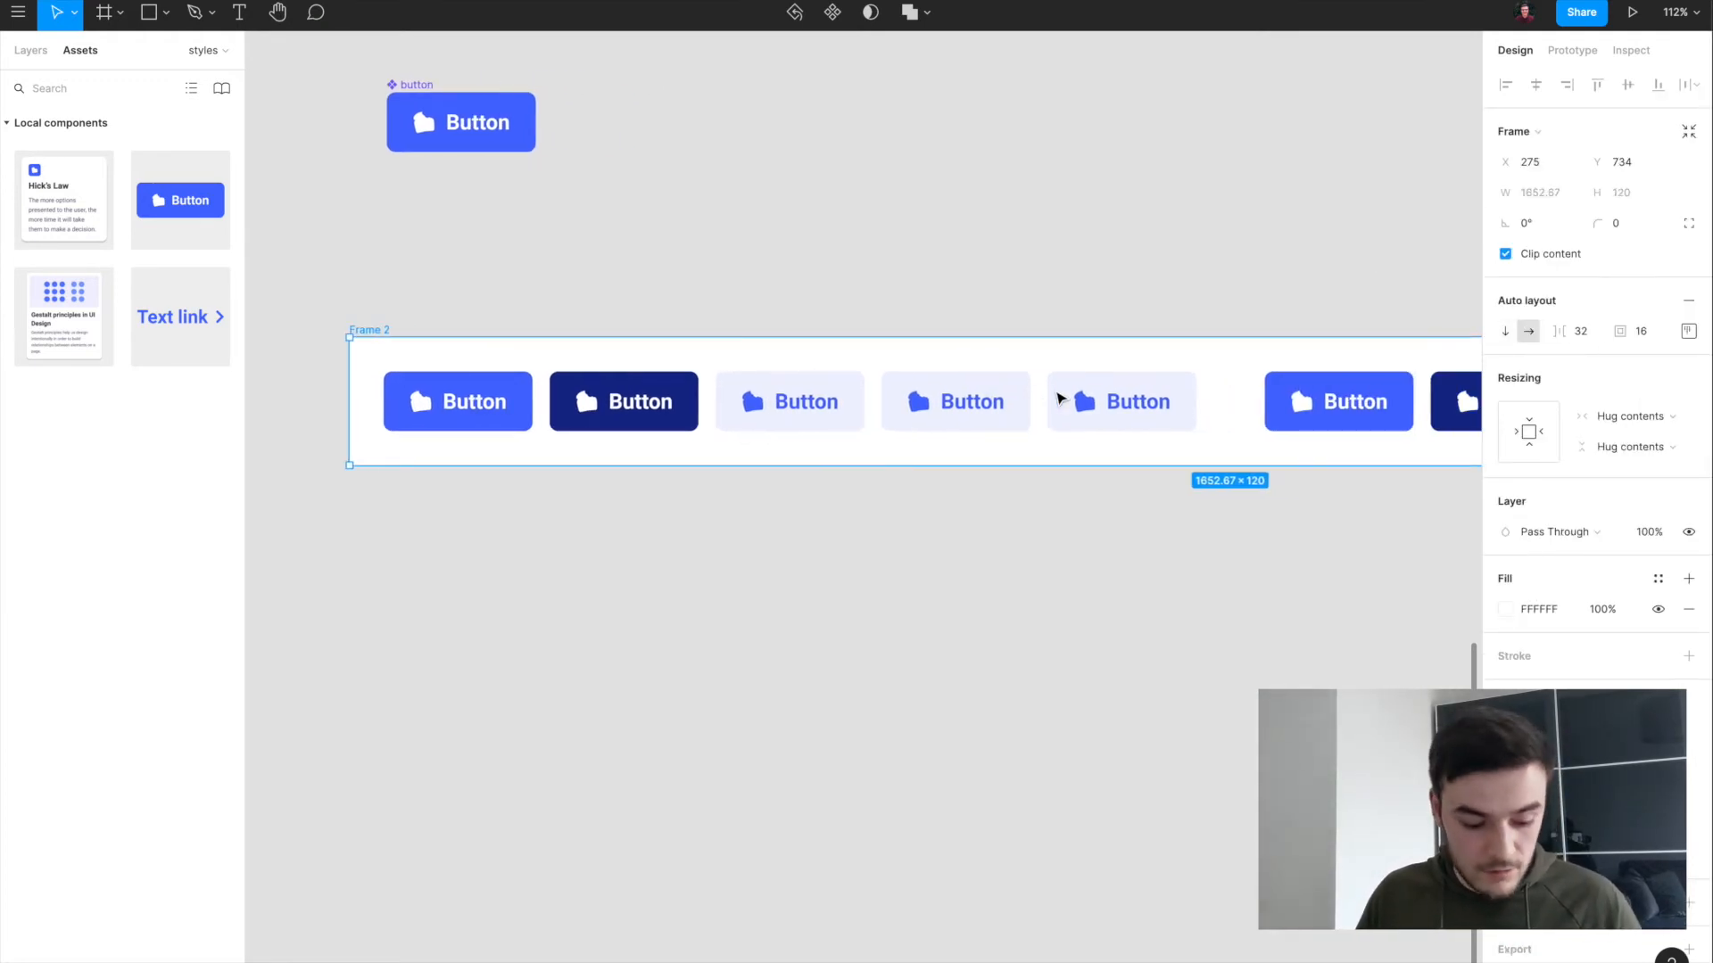
key(ctrl+z)
Step: Duplicate the second button row twice so the outer auto layout frame contains four rows
click(564, 434)
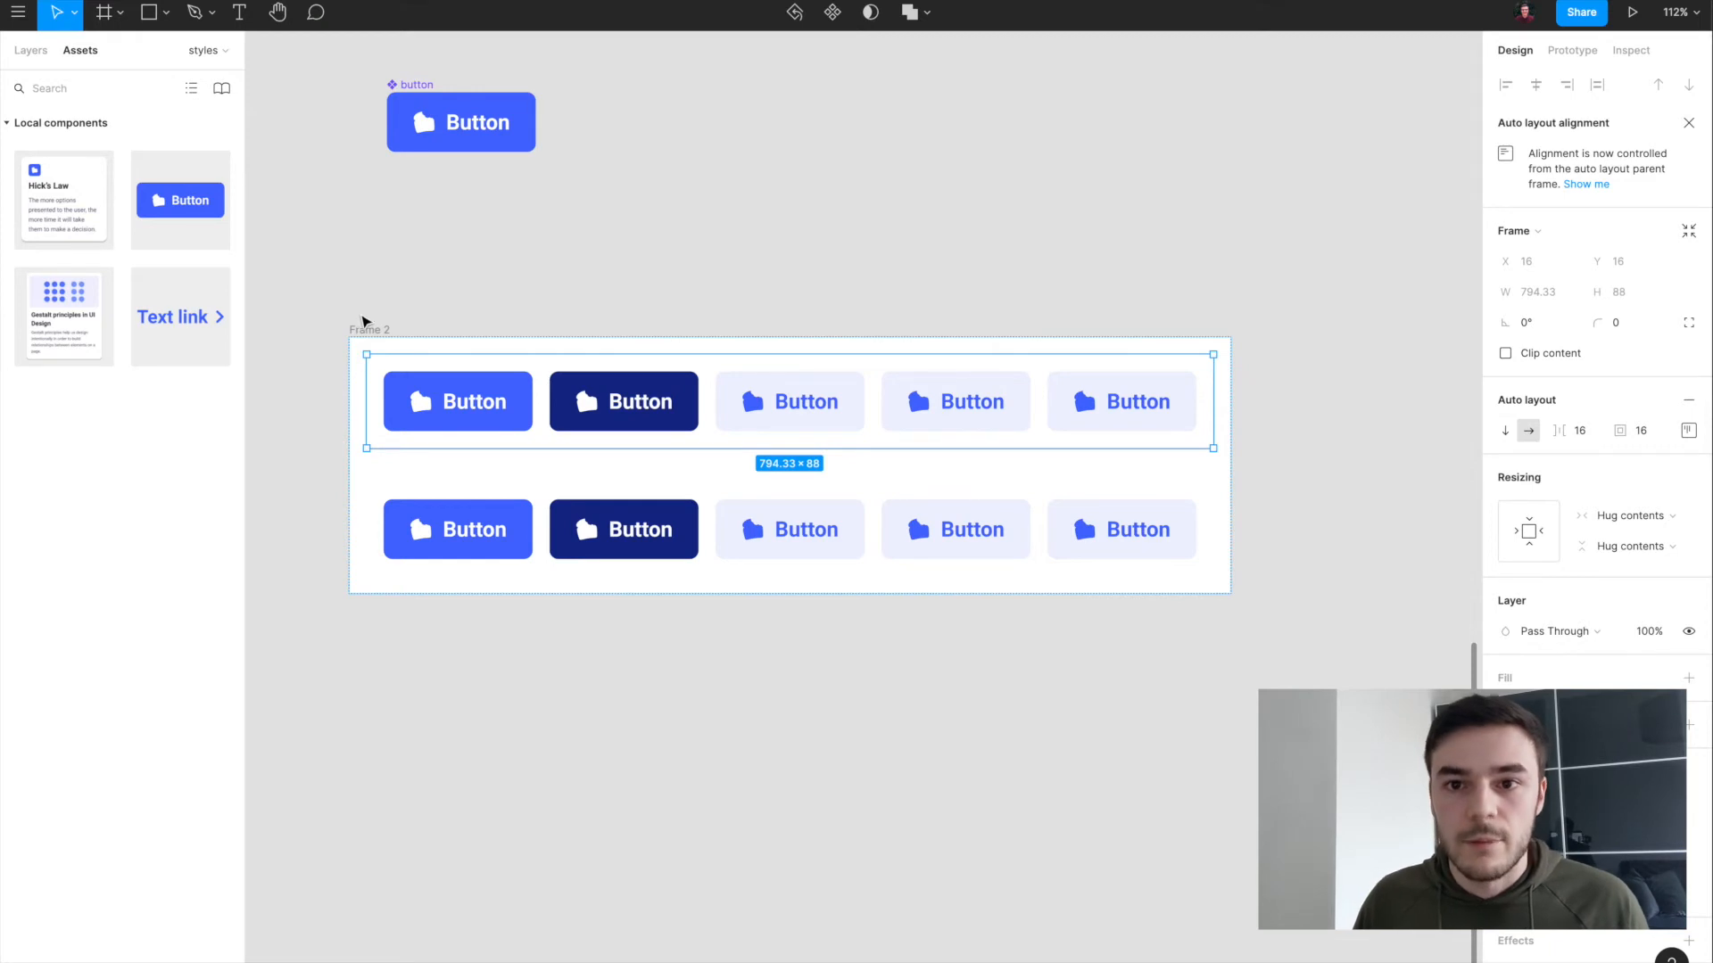
click(367, 330)
scroll(375, 341, left, 2)
scroll(373, 341, left, 3)
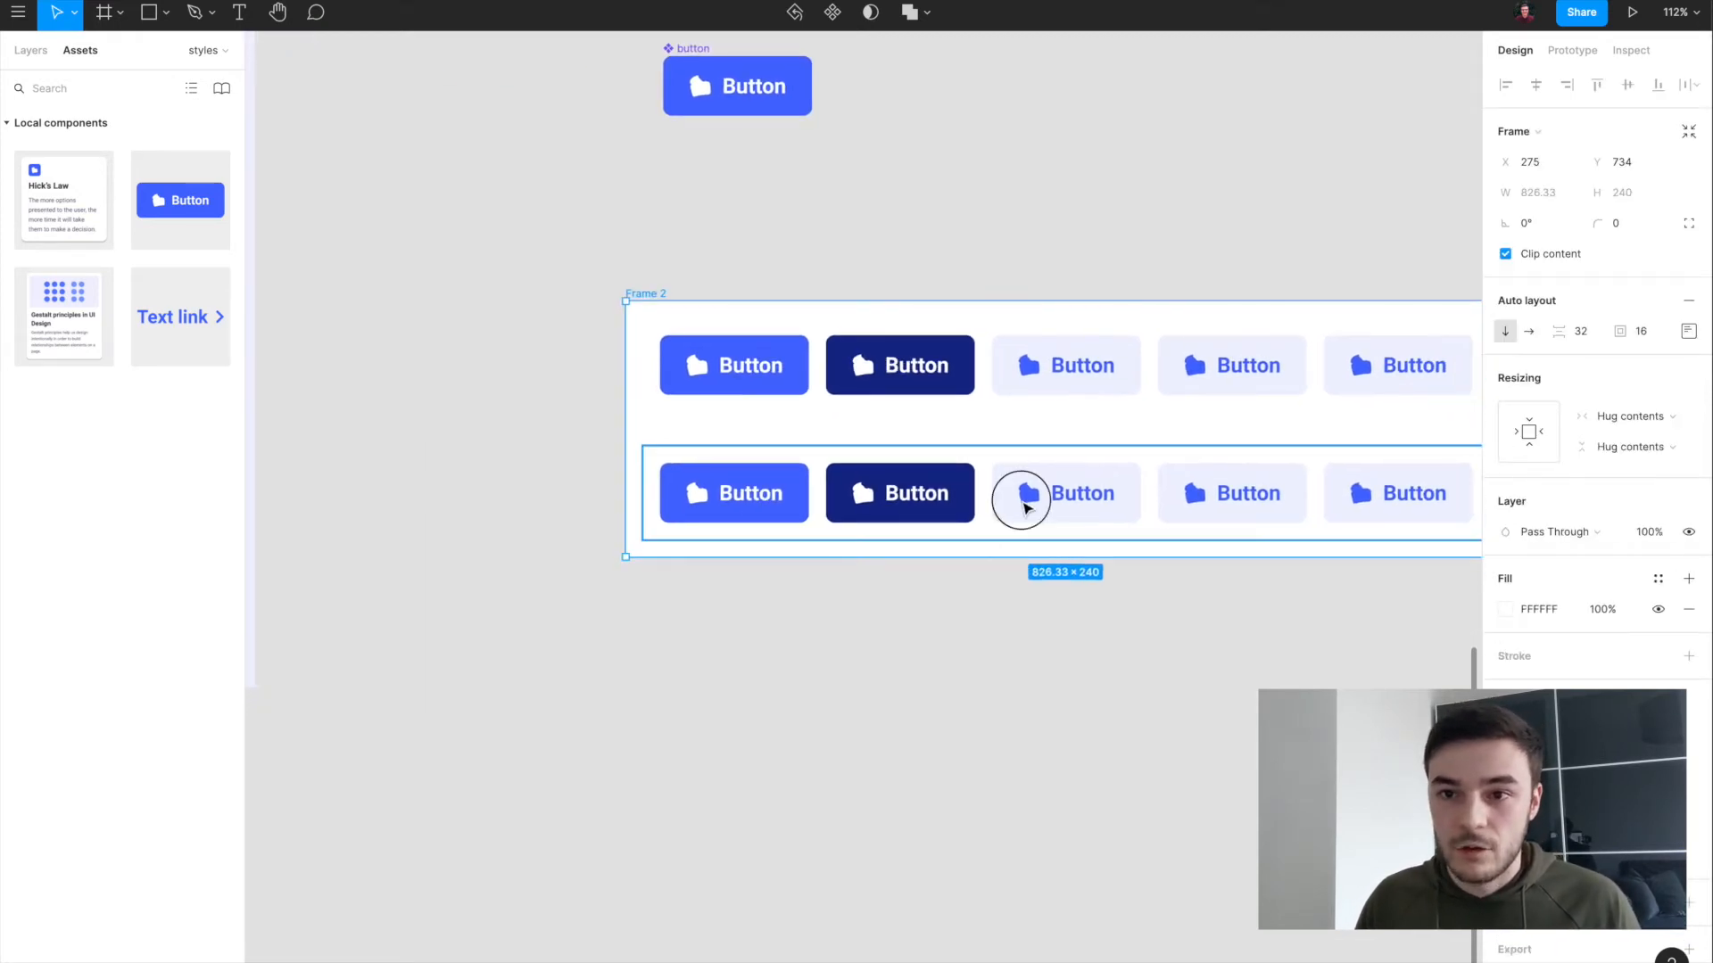
click(862, 502)
key(ctrl+d)
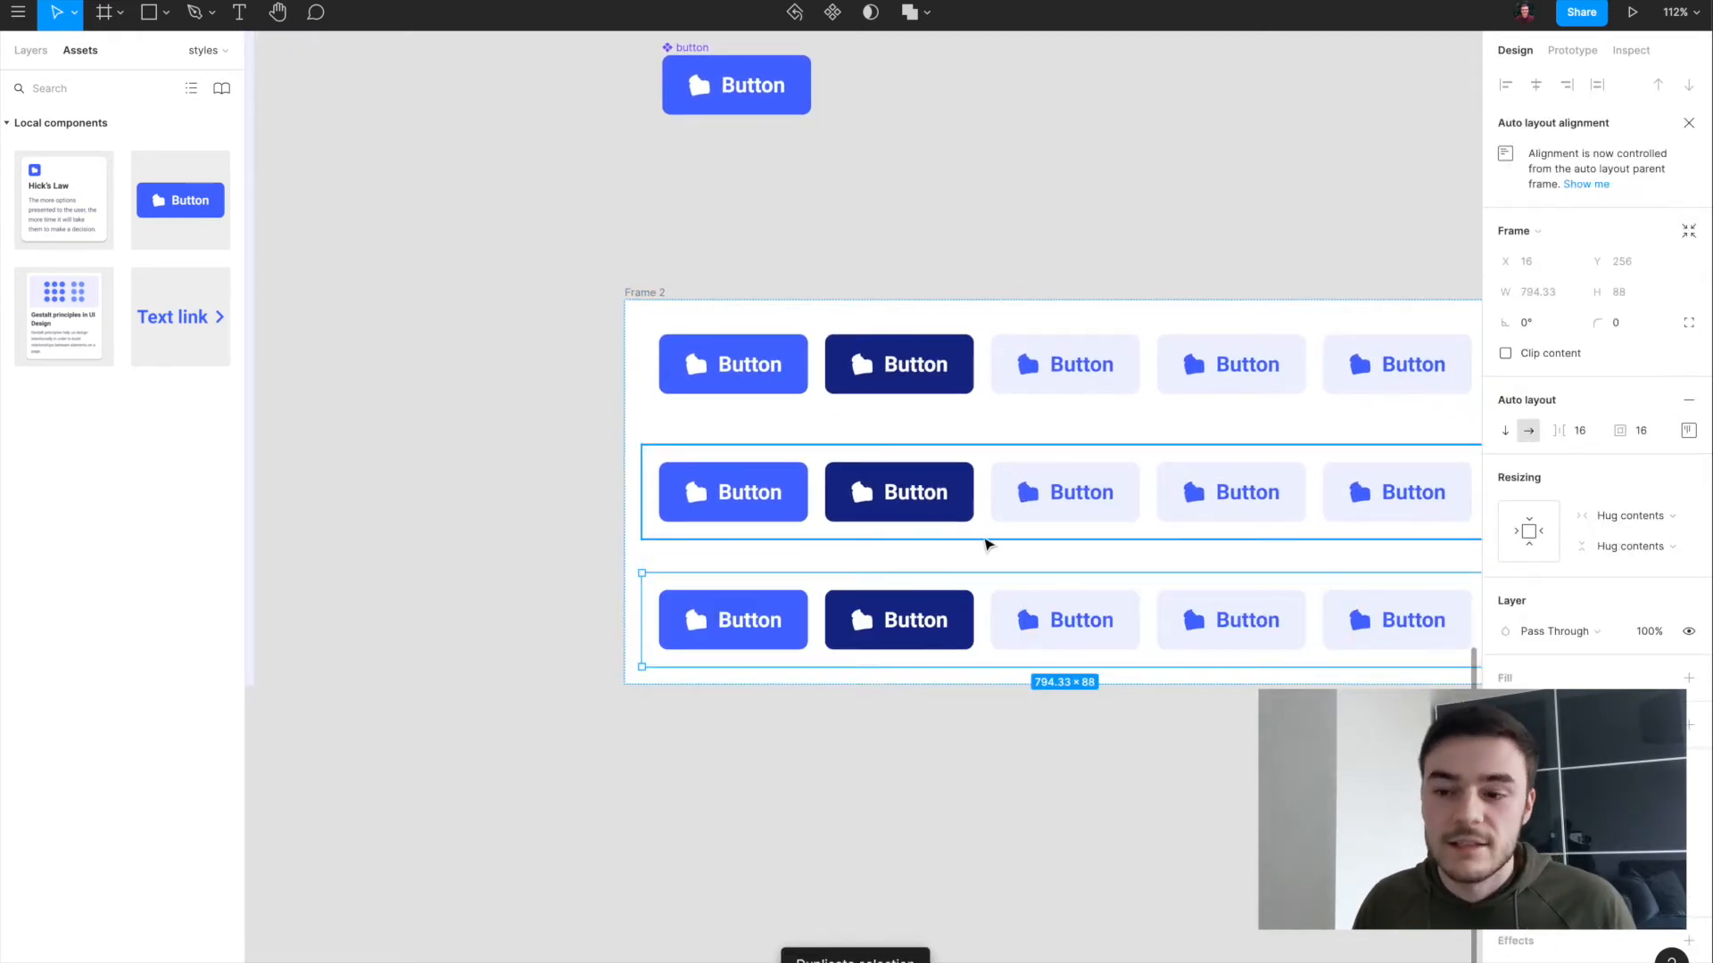
scroll(1002, 547, right, 1)
key(ctrl+d)
Step: Change the background of the second button in the fourth row to dark grey
click(902, 737)
click(1553, 849)
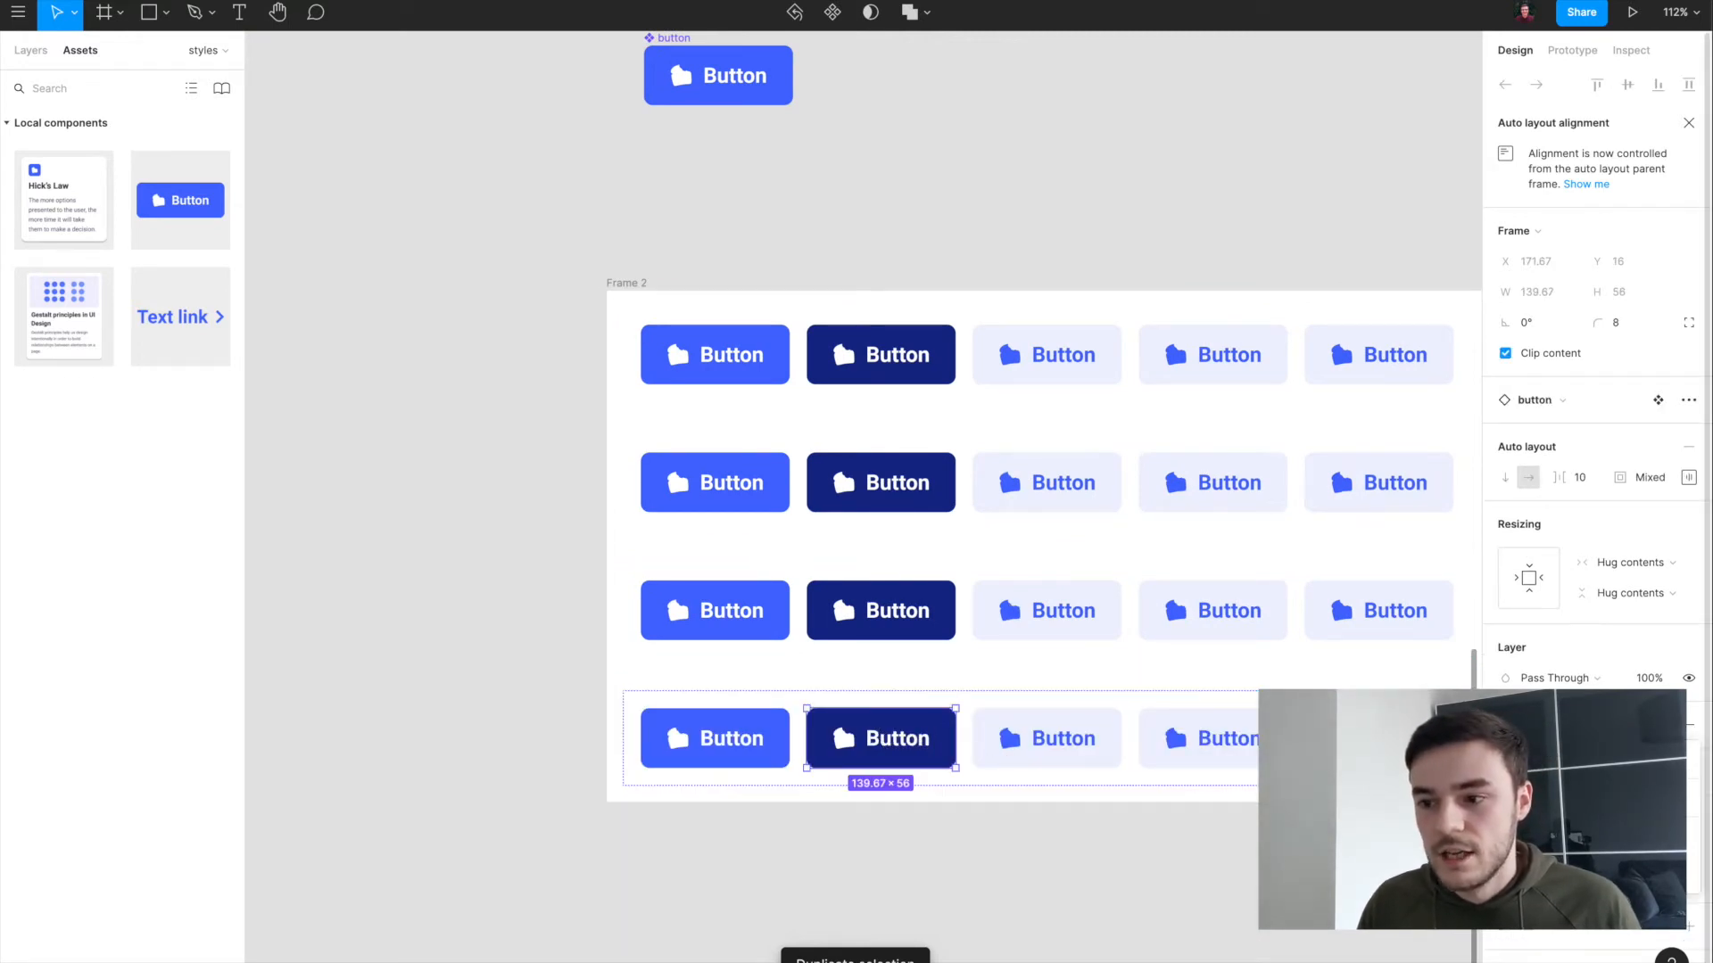
click(1374, 830)
key(Escape)
scroll(1040, 880, right, 4)
Step: Reorder the rows by moving the fourth row up to second place and the first row down to third
drag(872, 715, 759, 479)
click(801, 379)
drag(811, 366, 817, 674)
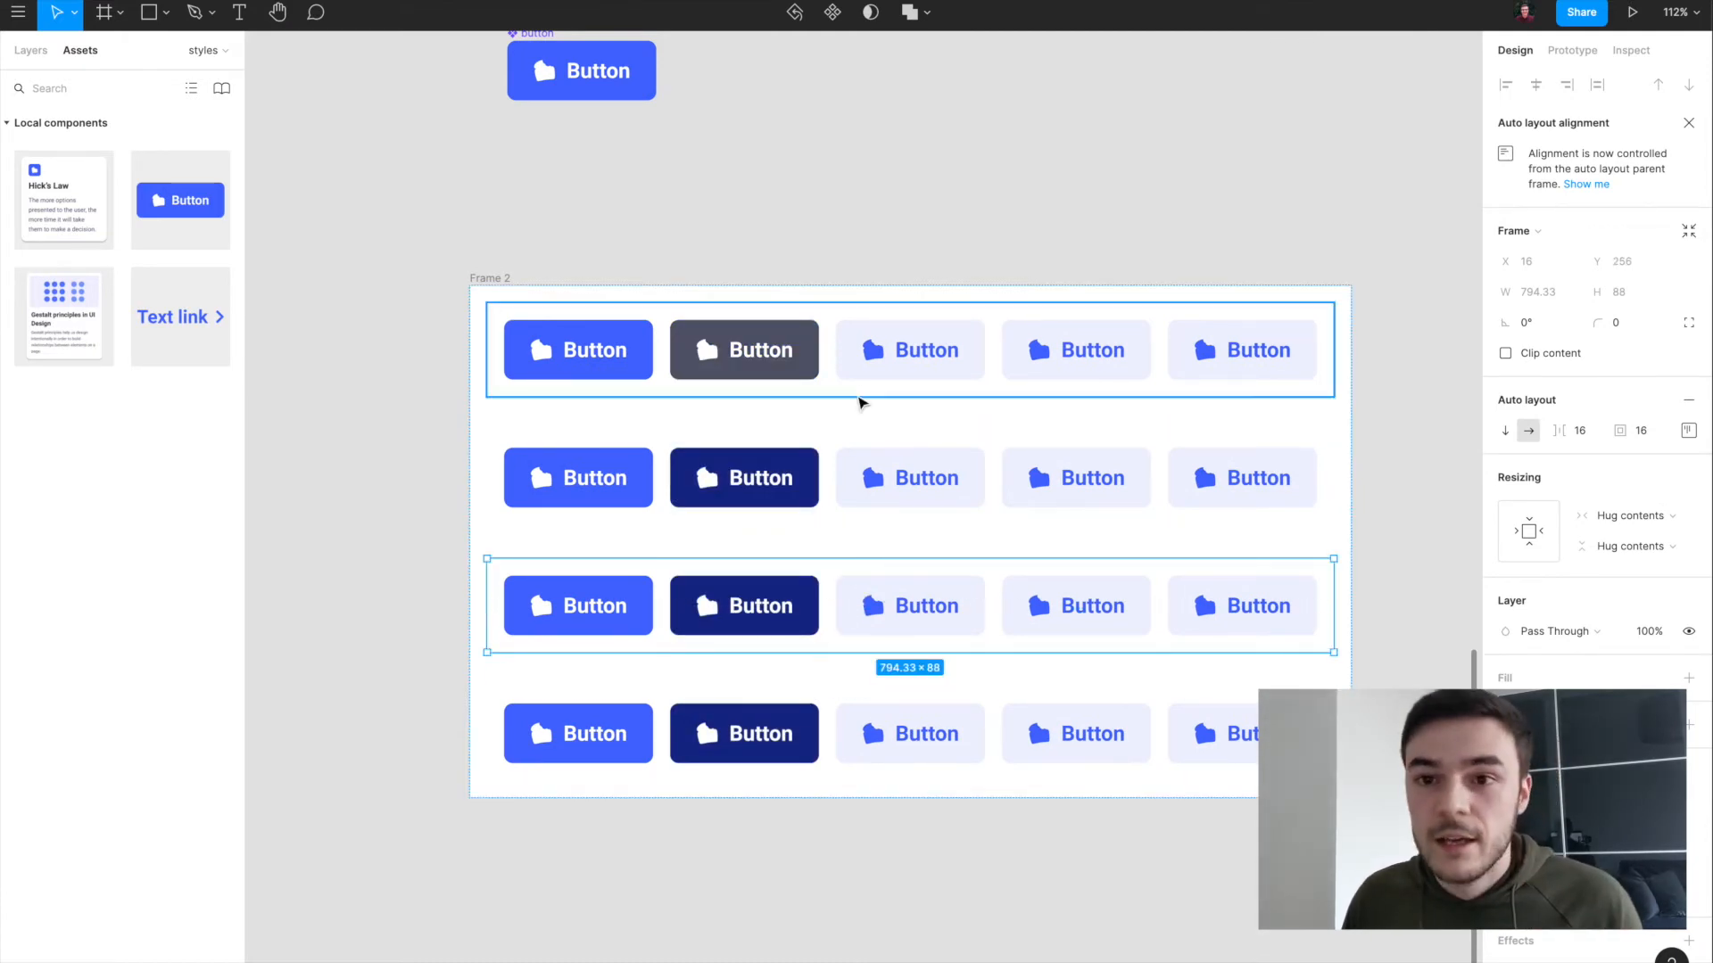
Step: Review the basic-card variants, the main button component and the grid of button instances
click(919, 179)
scroll(918, 175, down, 5)
click(655, 234)
scroll(654, 245, up, 3)
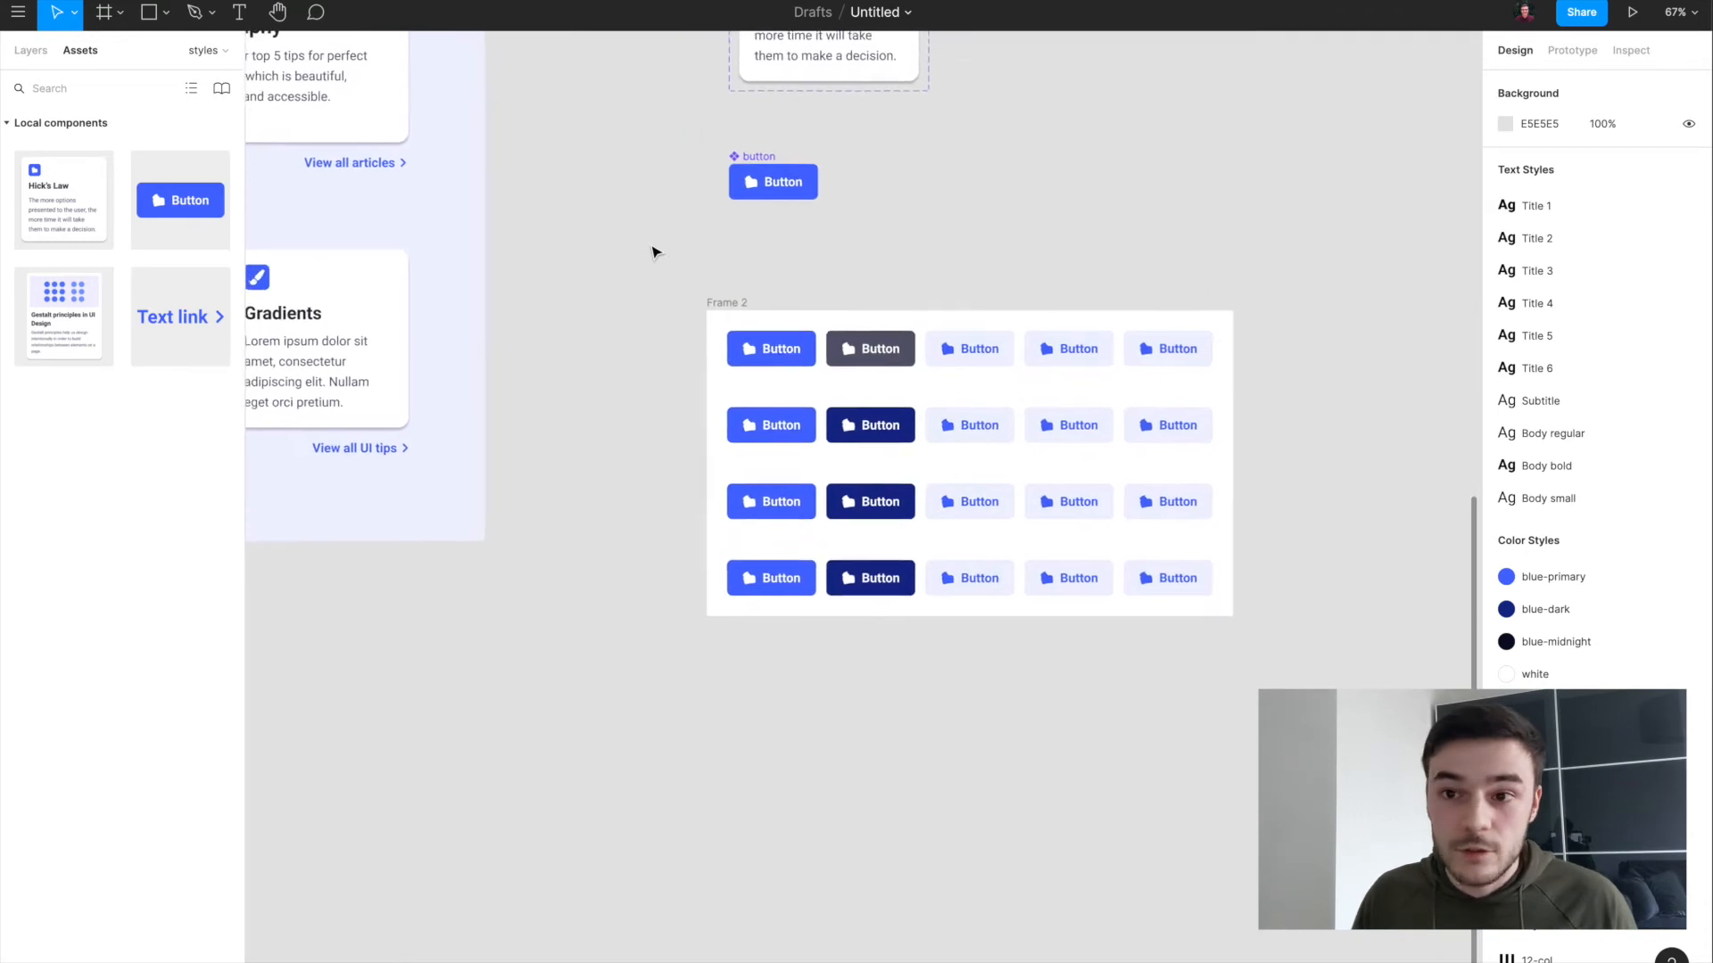
scroll(730, 347, up, 2)
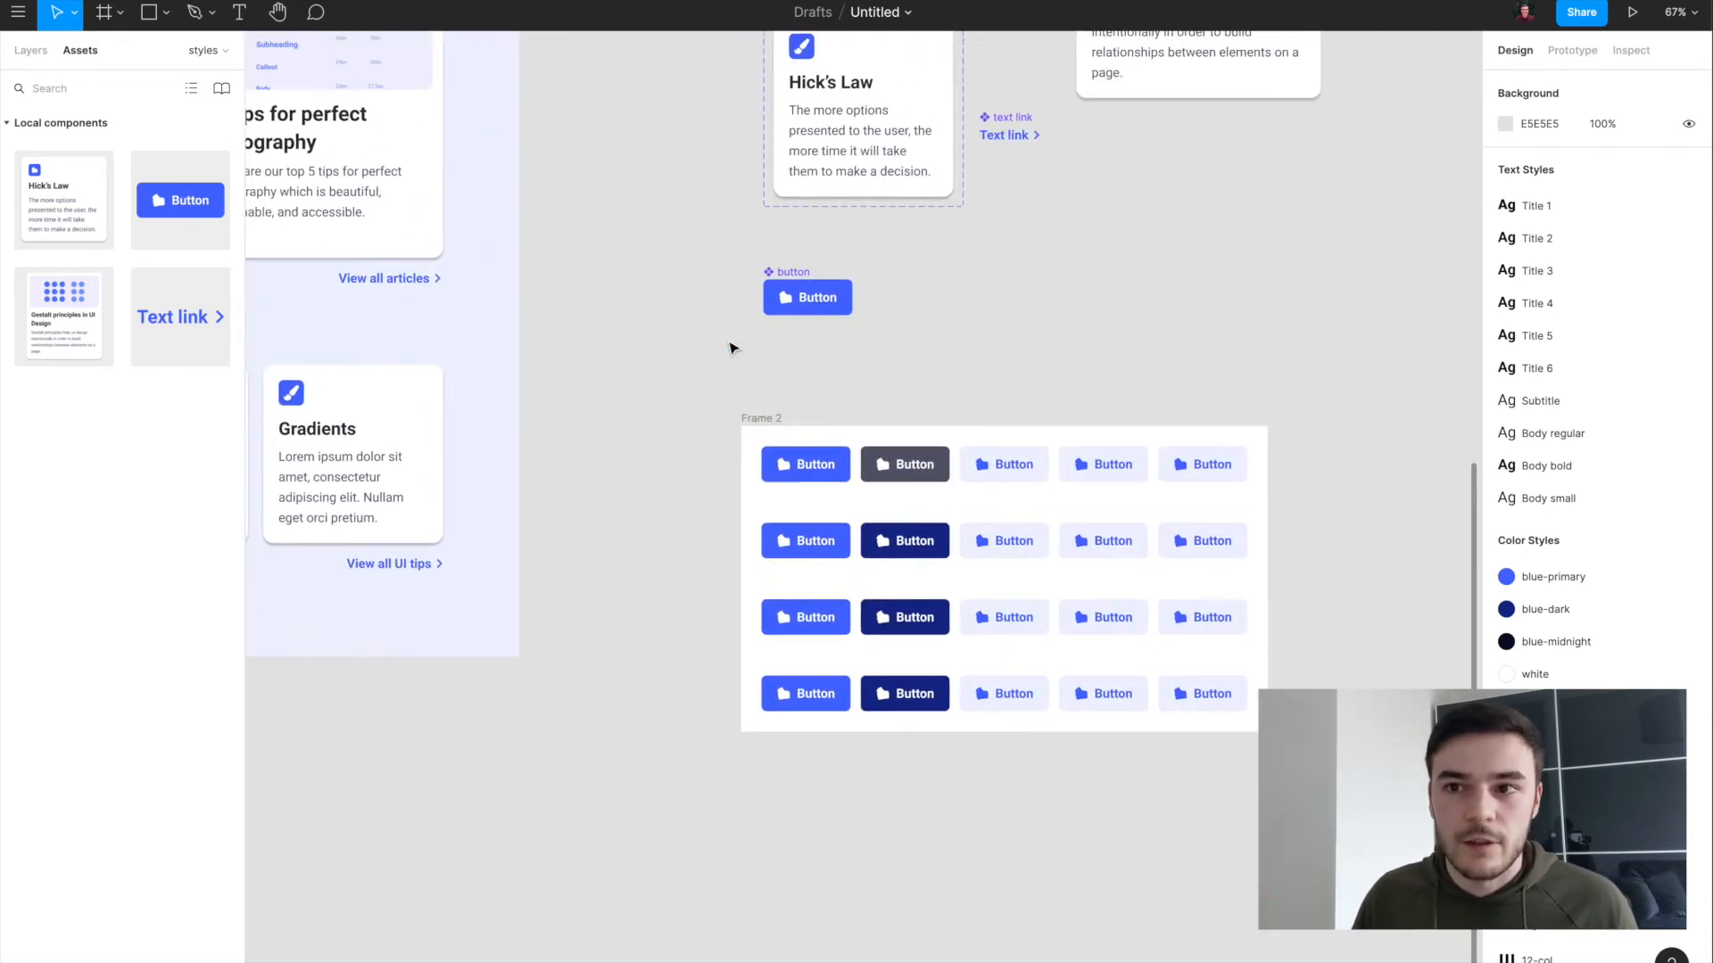
click(901, 105)
scroll(901, 105, up, 6)
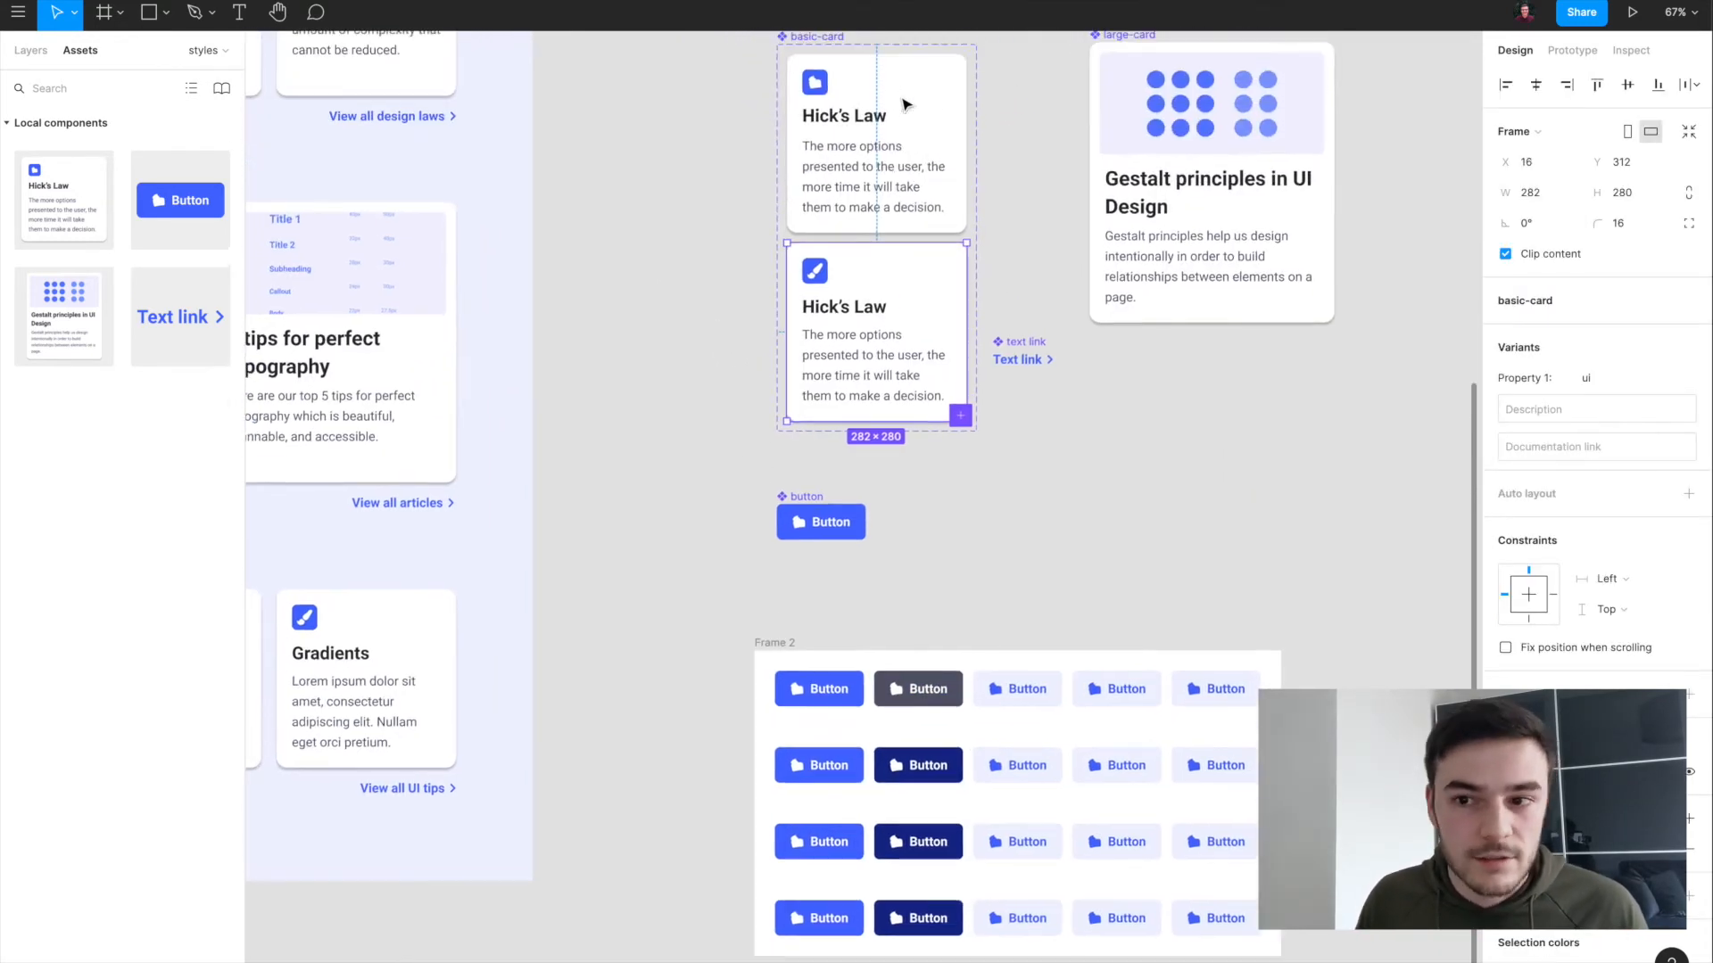
scroll(1052, 473, up, 2)
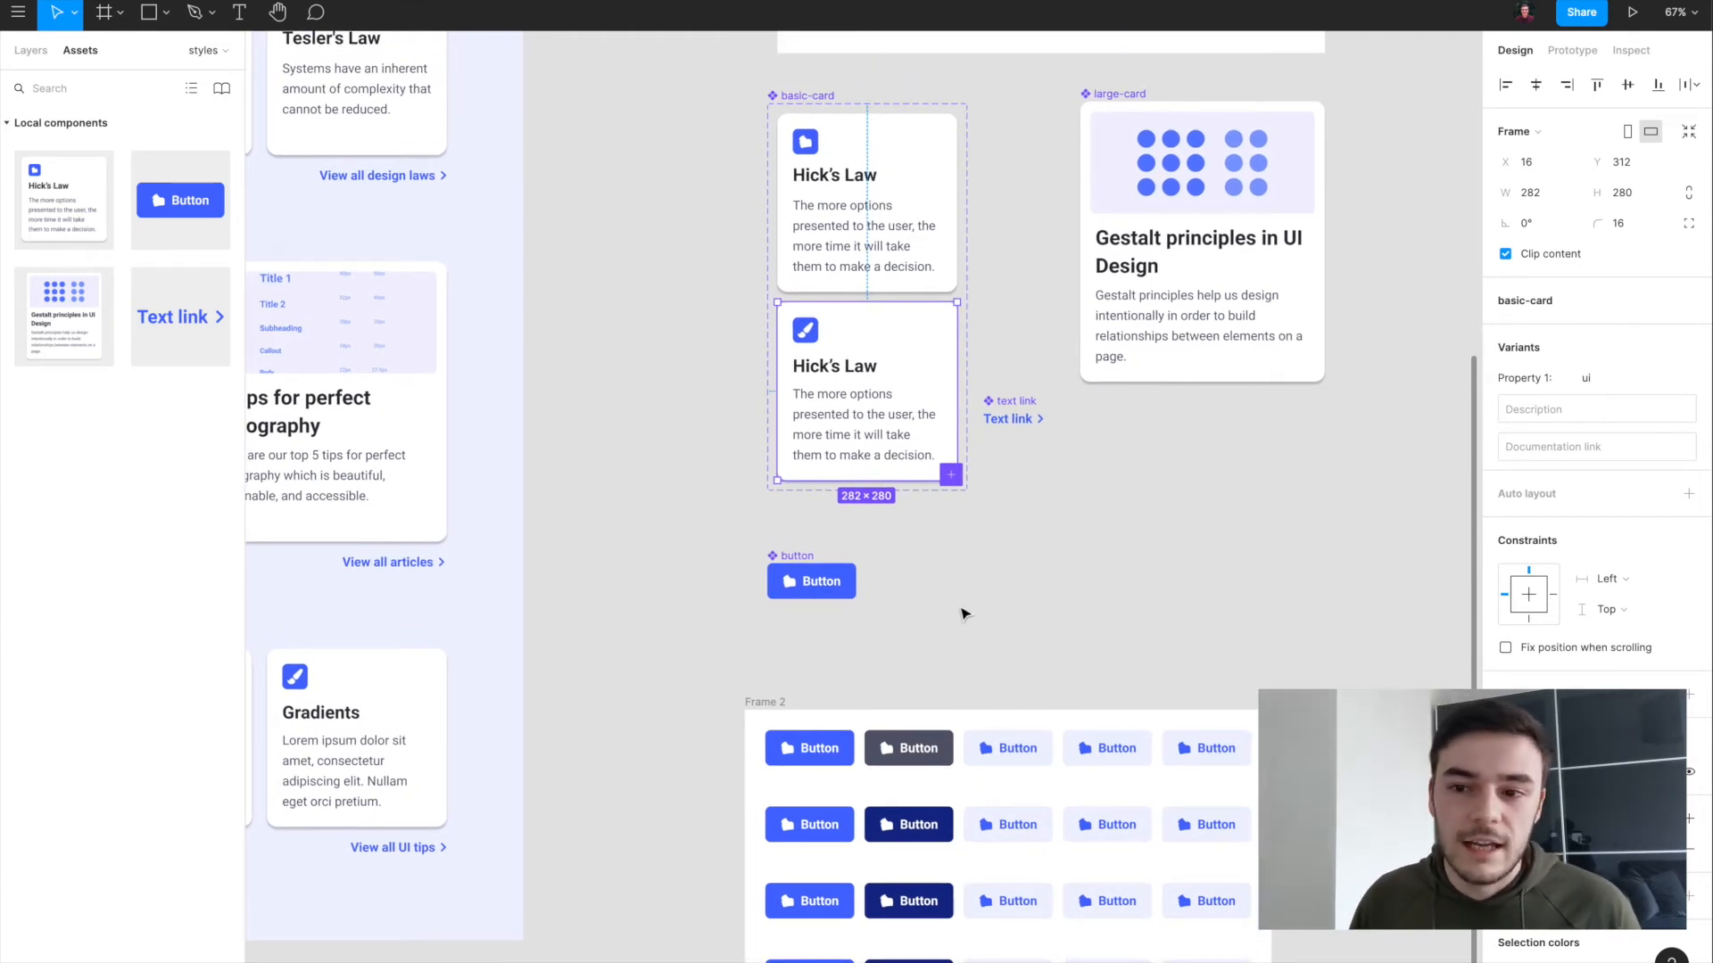
scroll(856, 589, up, 5)
double_click(774, 591)
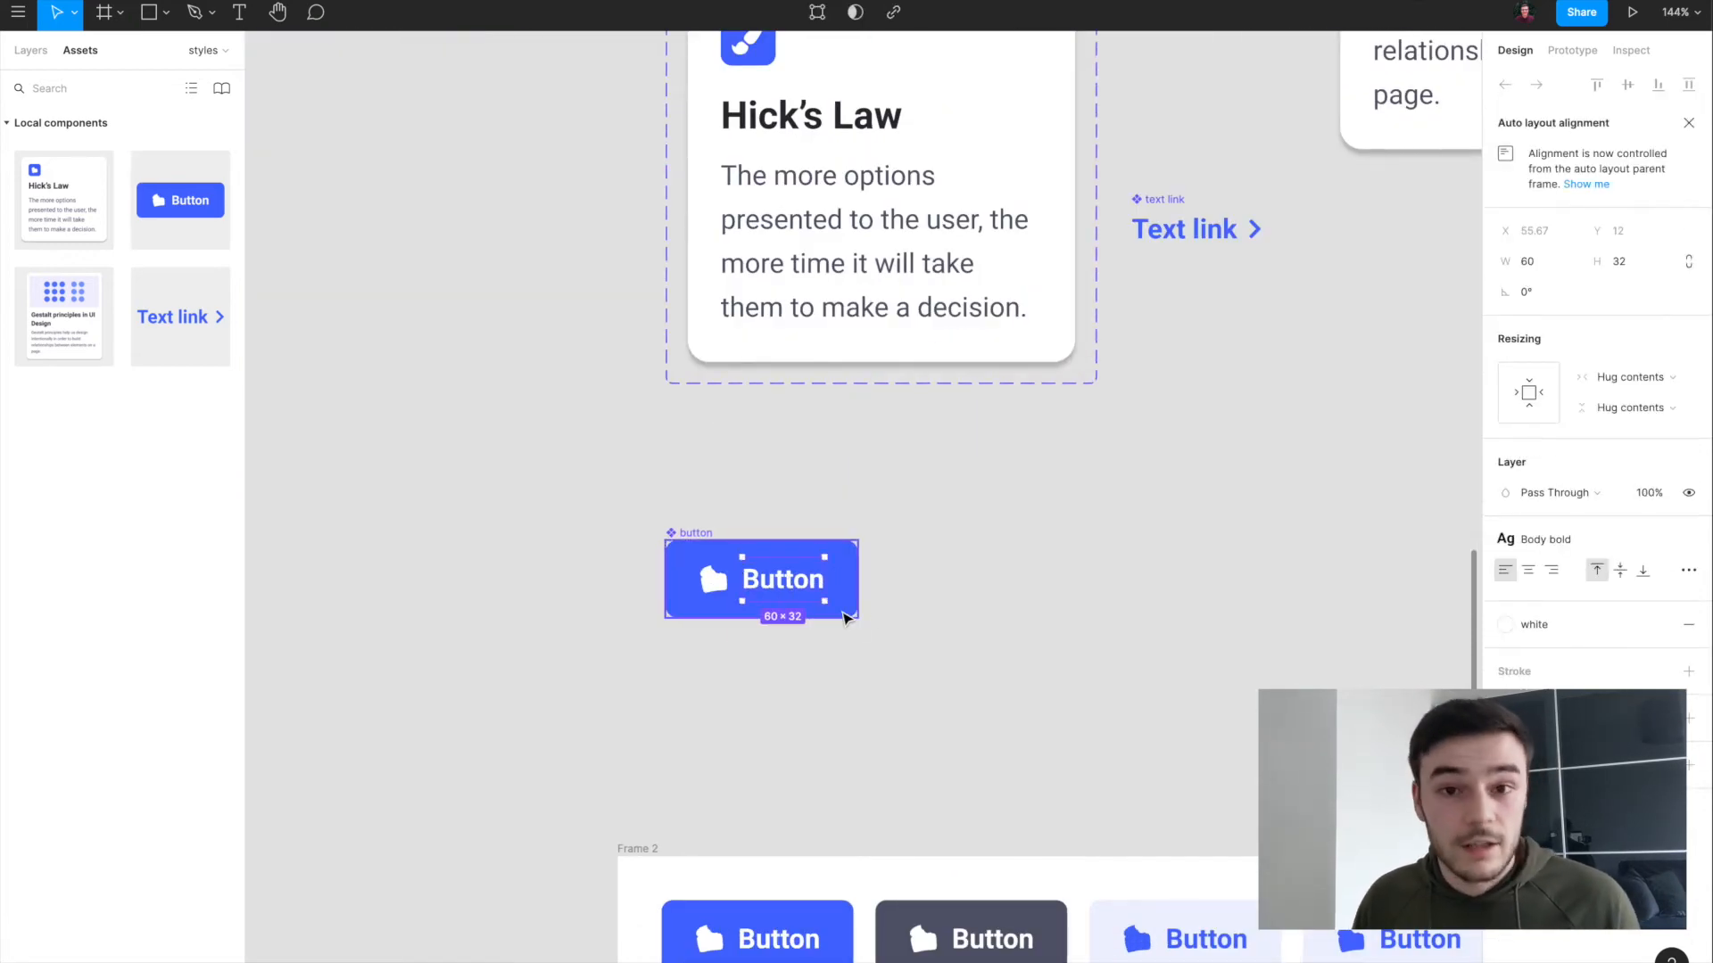
scroll(1089, 624, down, 5)
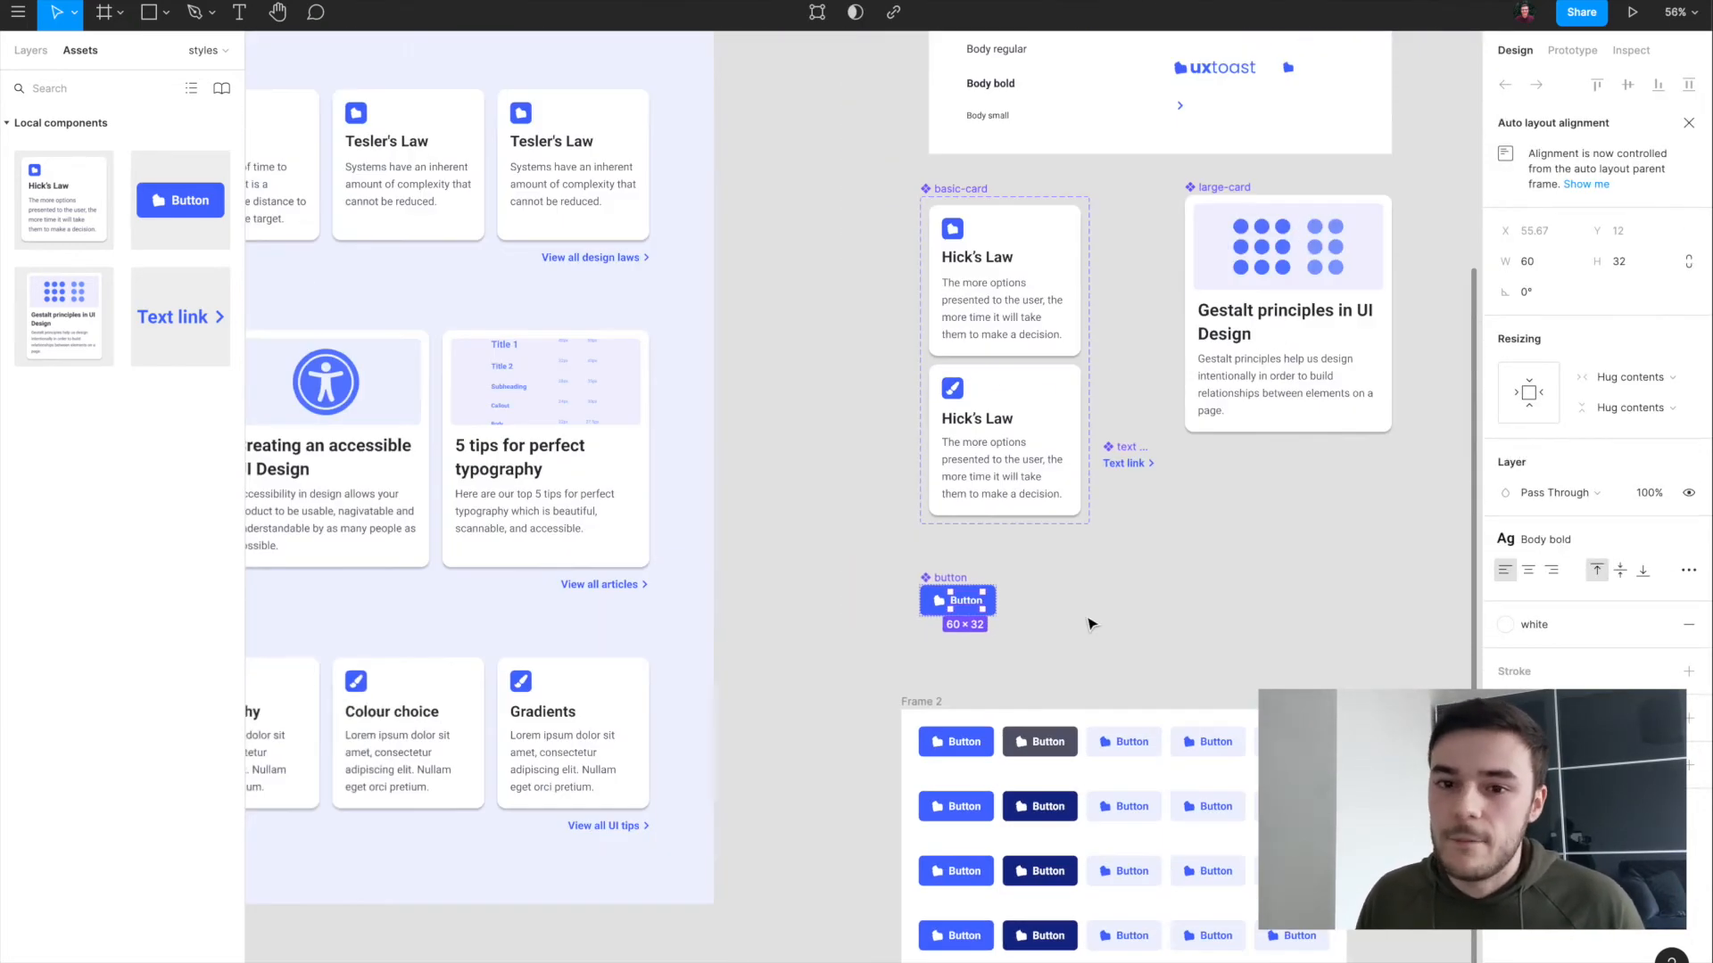
scroll(1089, 660, down, 2)
click(1150, 626)
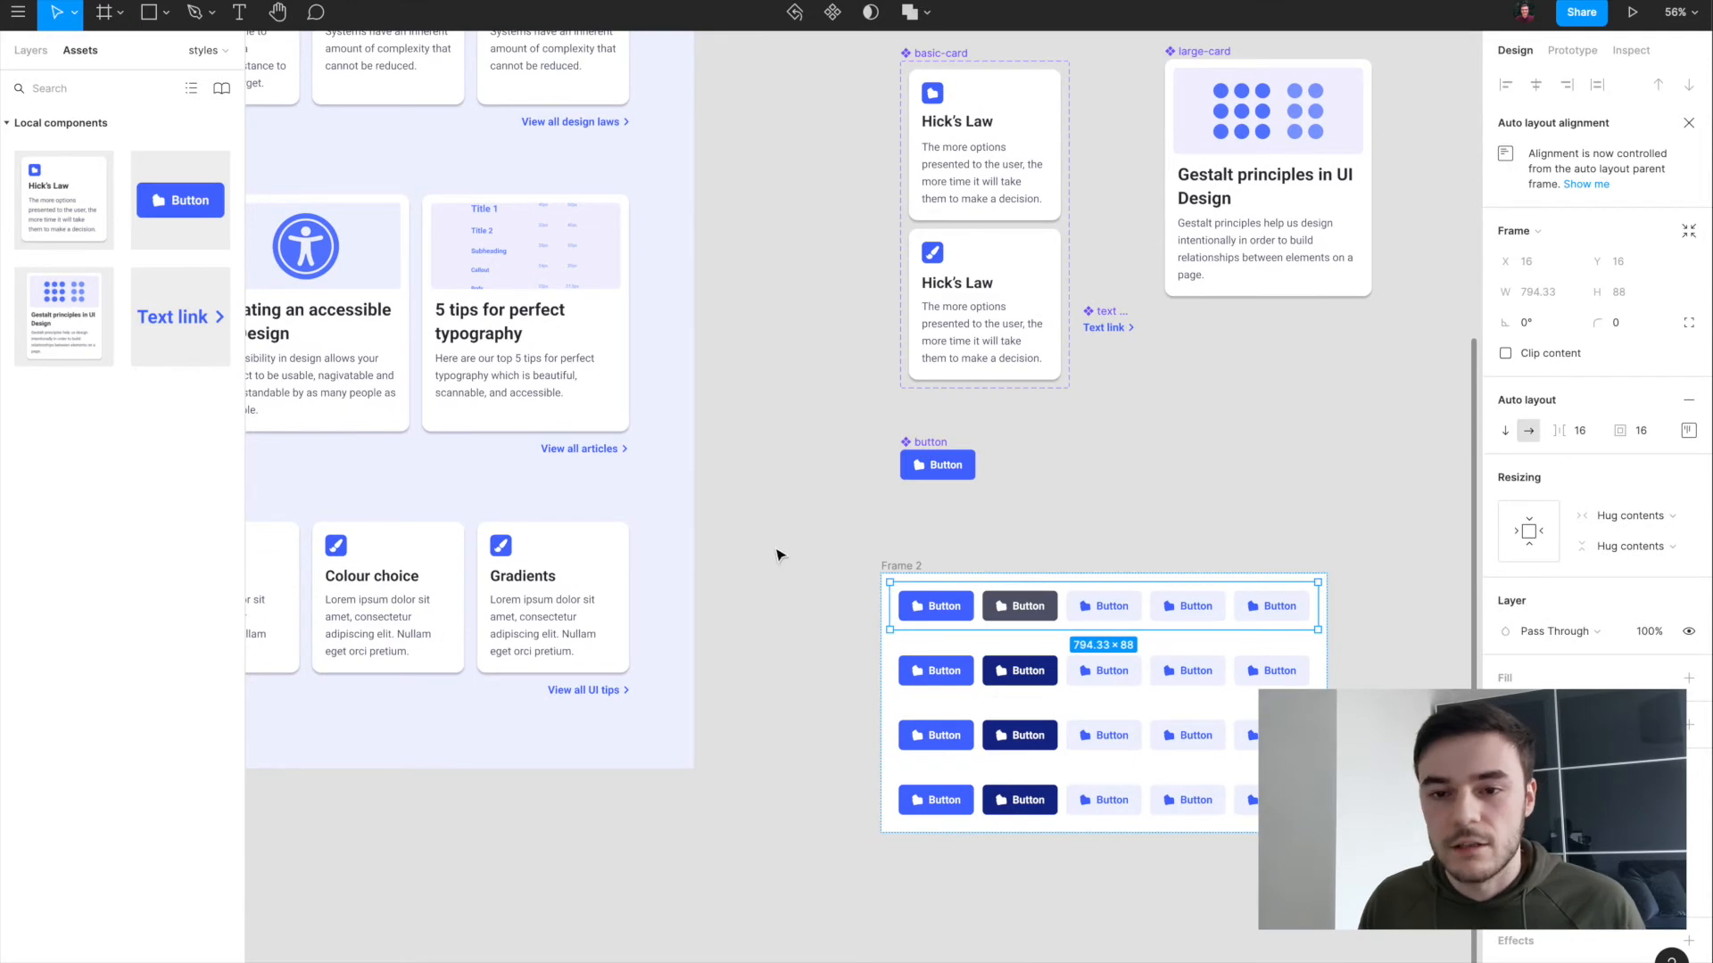
click(797, 682)
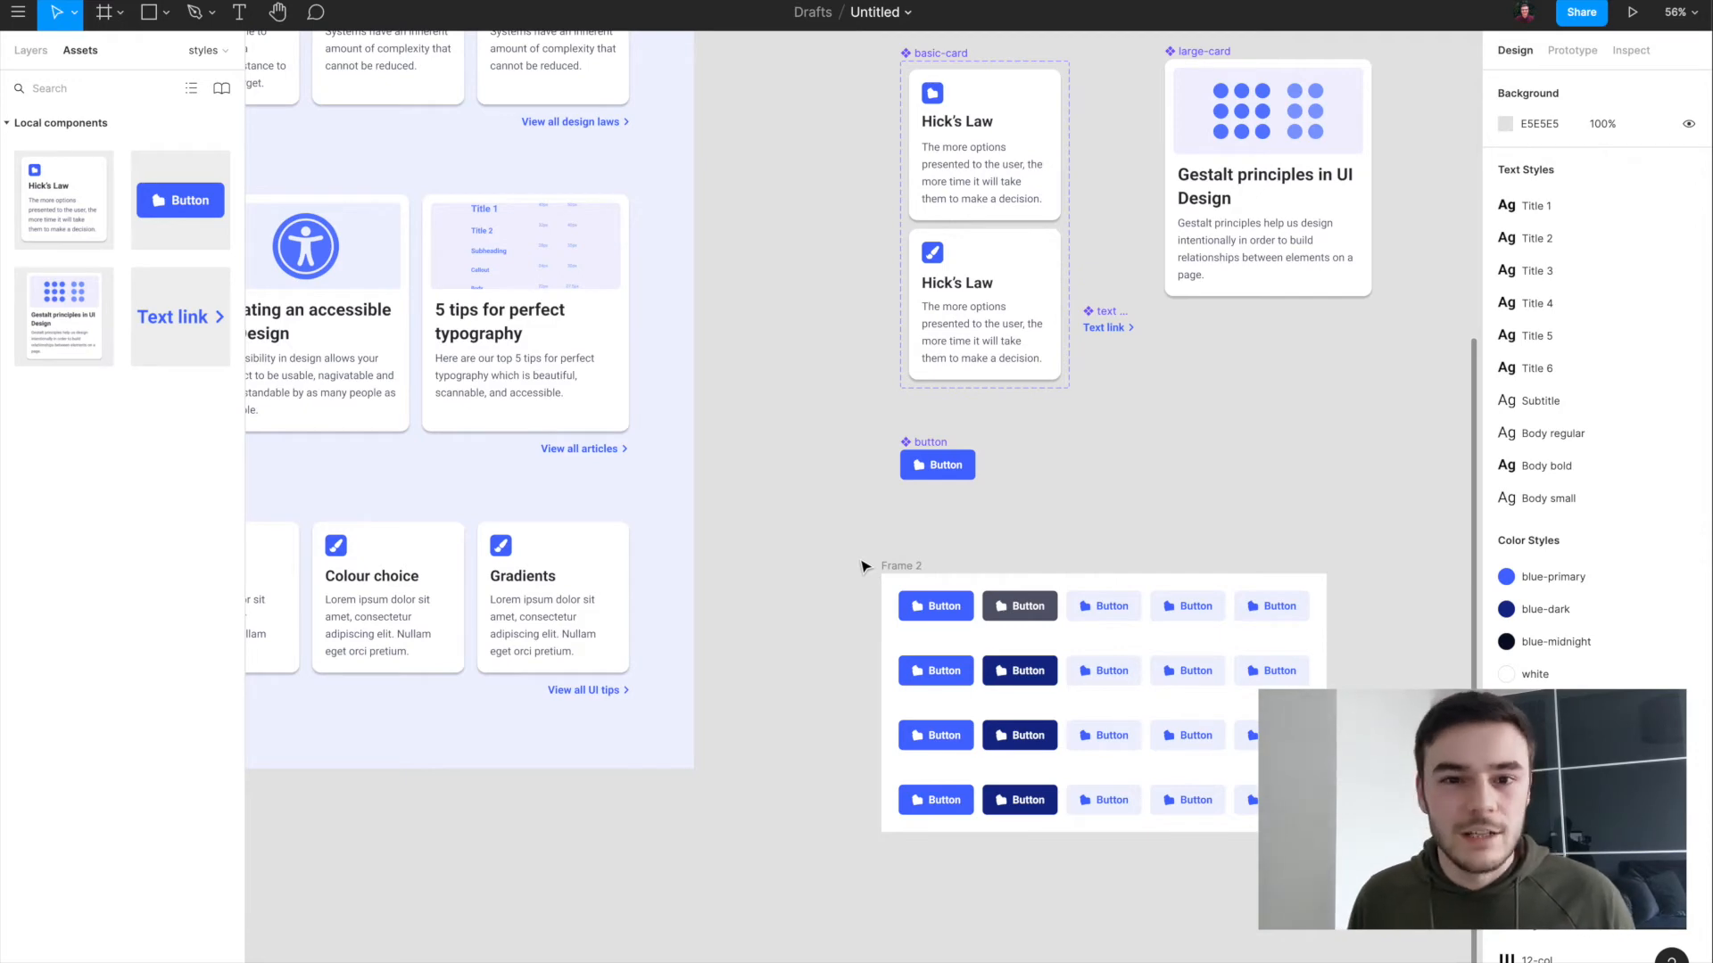
Step: Inspect the large-card component's image spacing and its title text settings
scroll(1283, 172, up, 5)
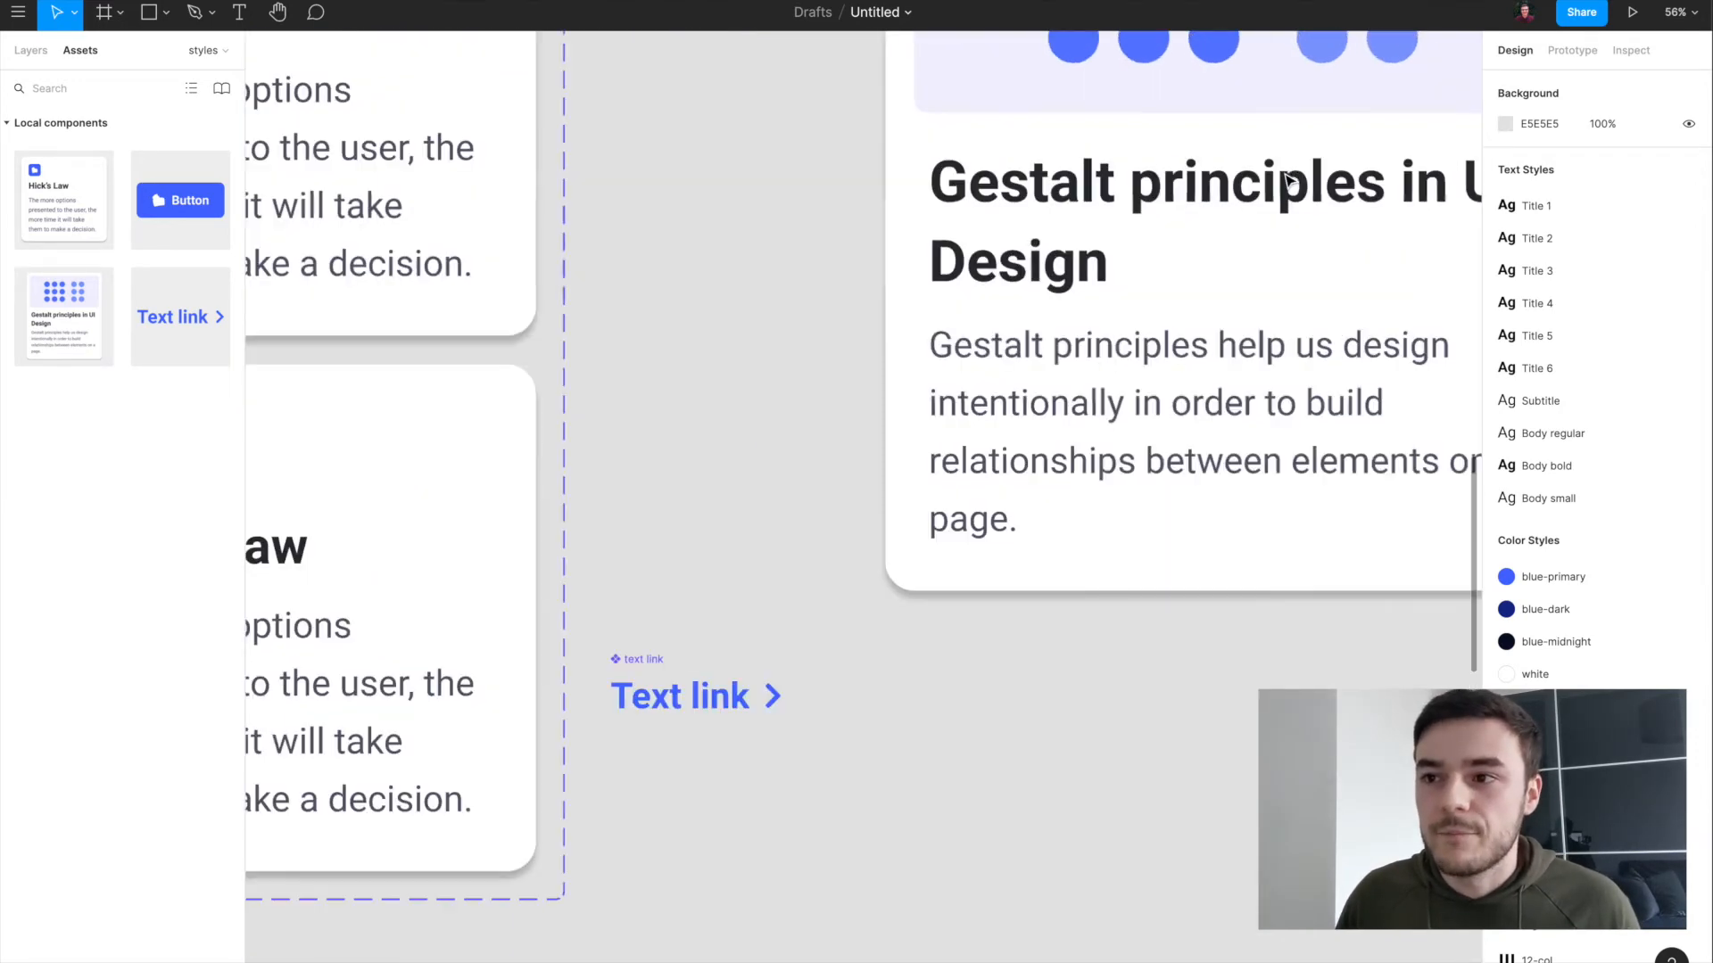
double_click(1281, 64)
scroll(1283, 64, up, 1)
scroll(949, 287, up, 5)
scroll(948, 286, right, 2)
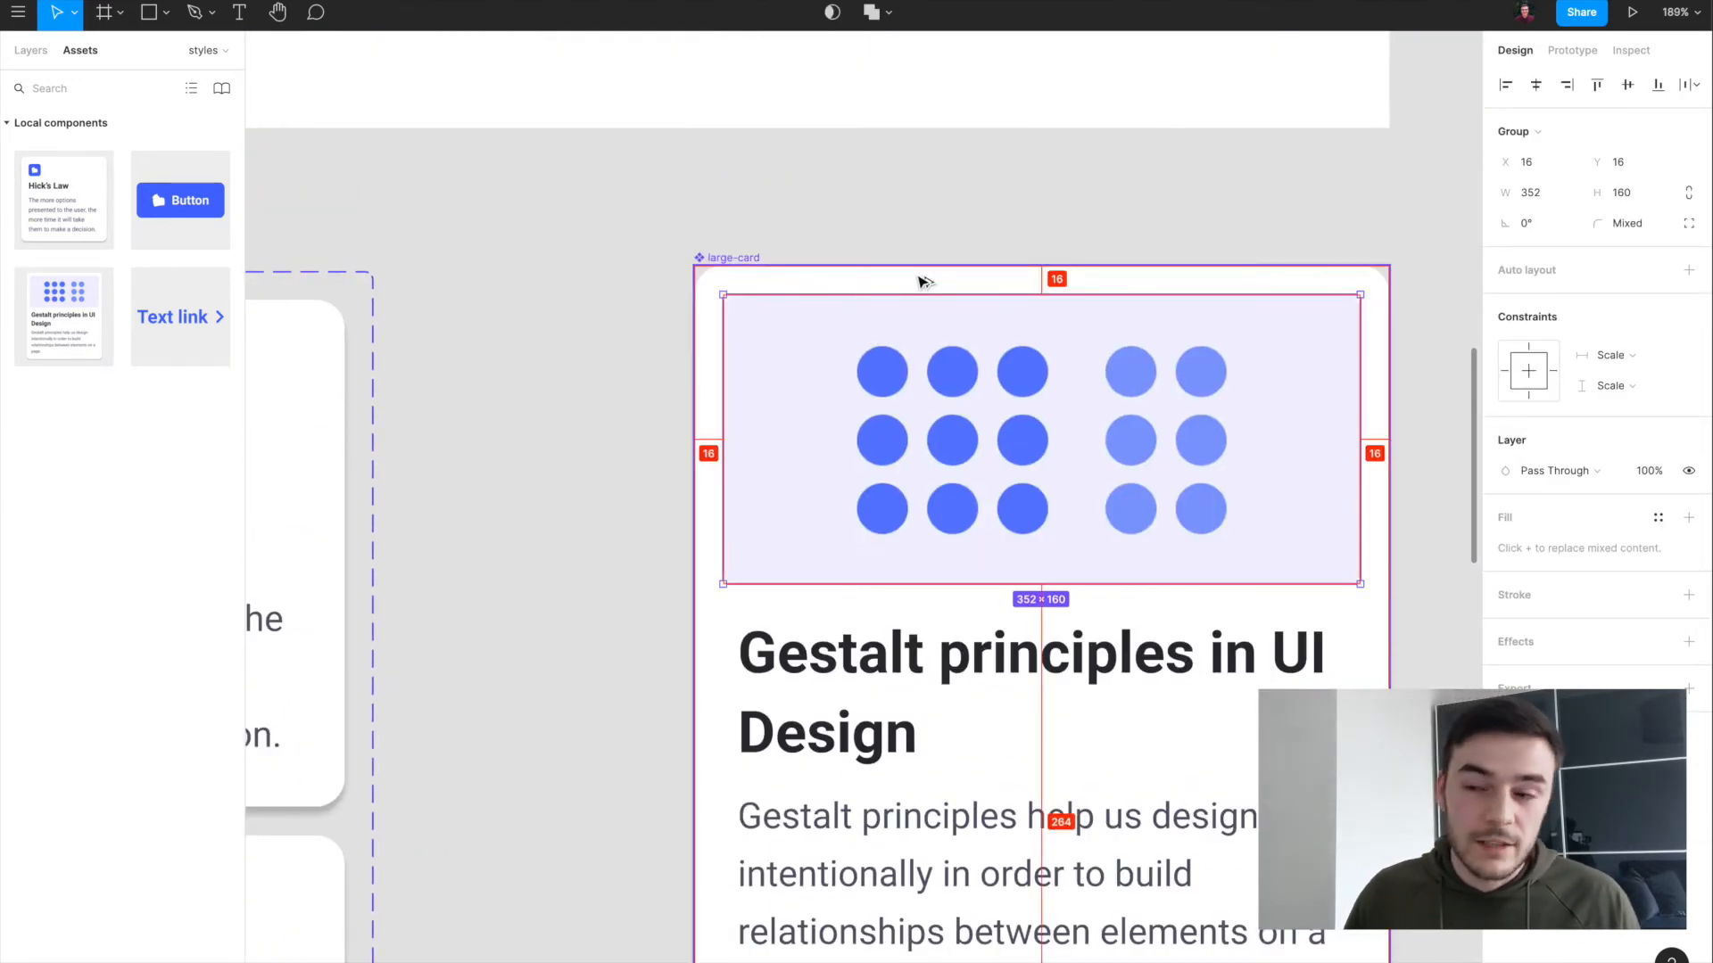
click(745, 678)
scroll(700, 669, down, 1)
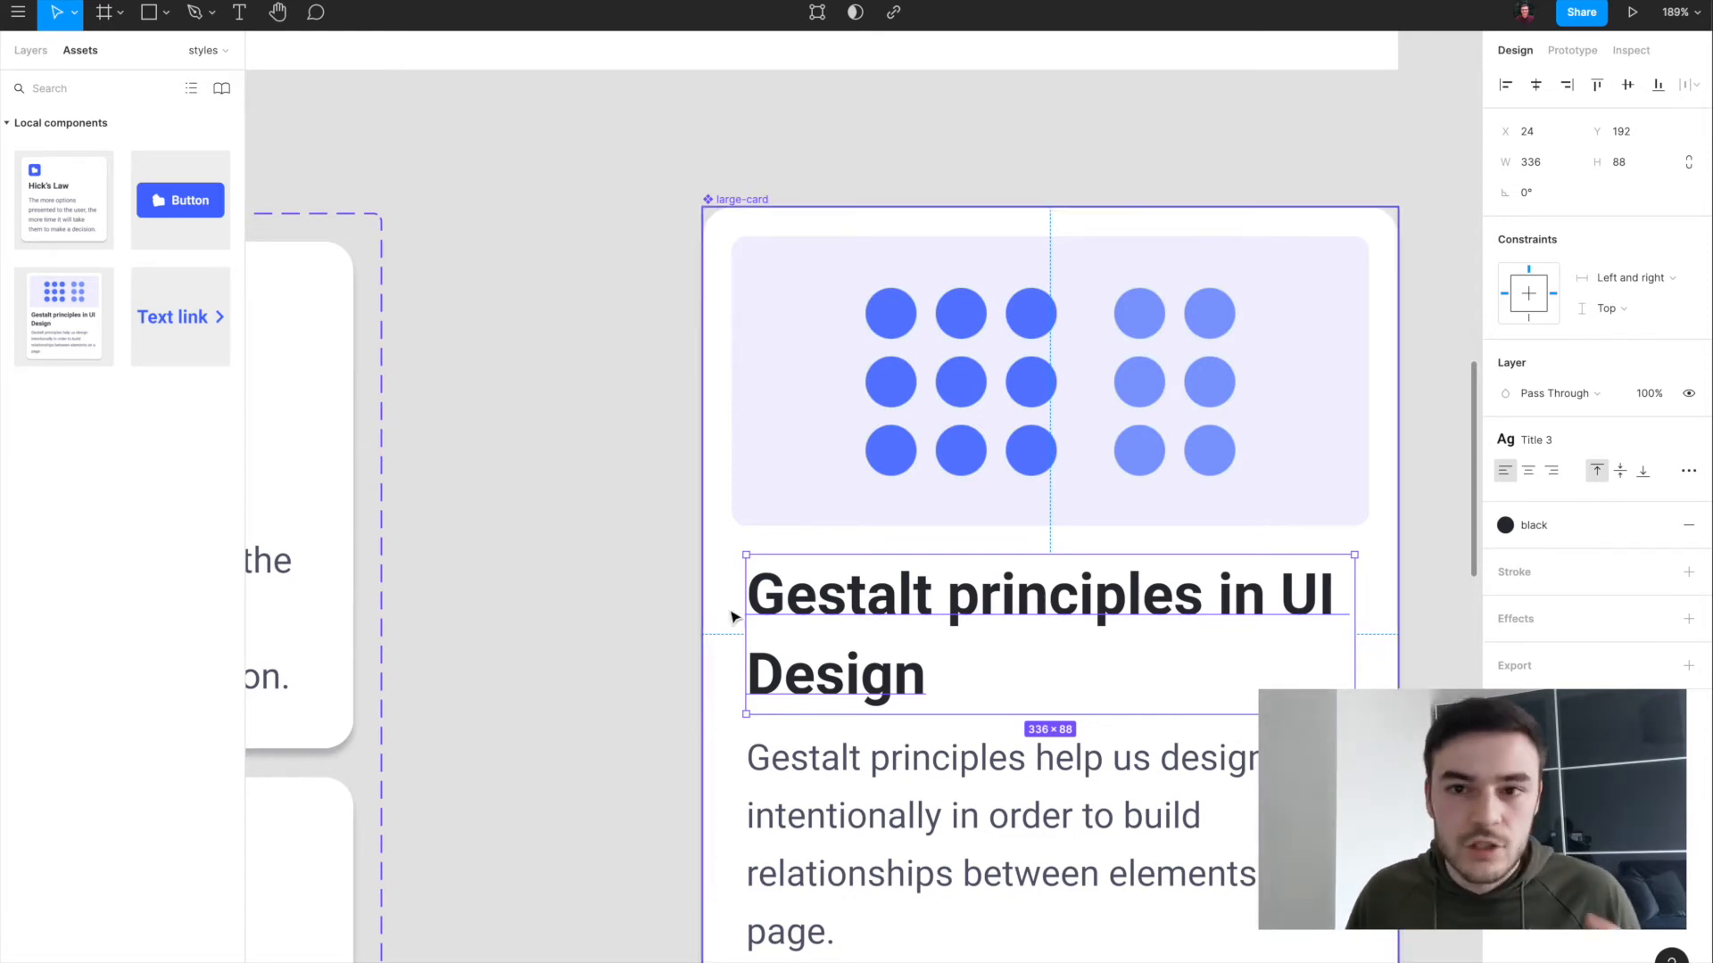
Step: Examine the large-card, the main button component and the grid of button instances
scroll(642, 638, down, 5)
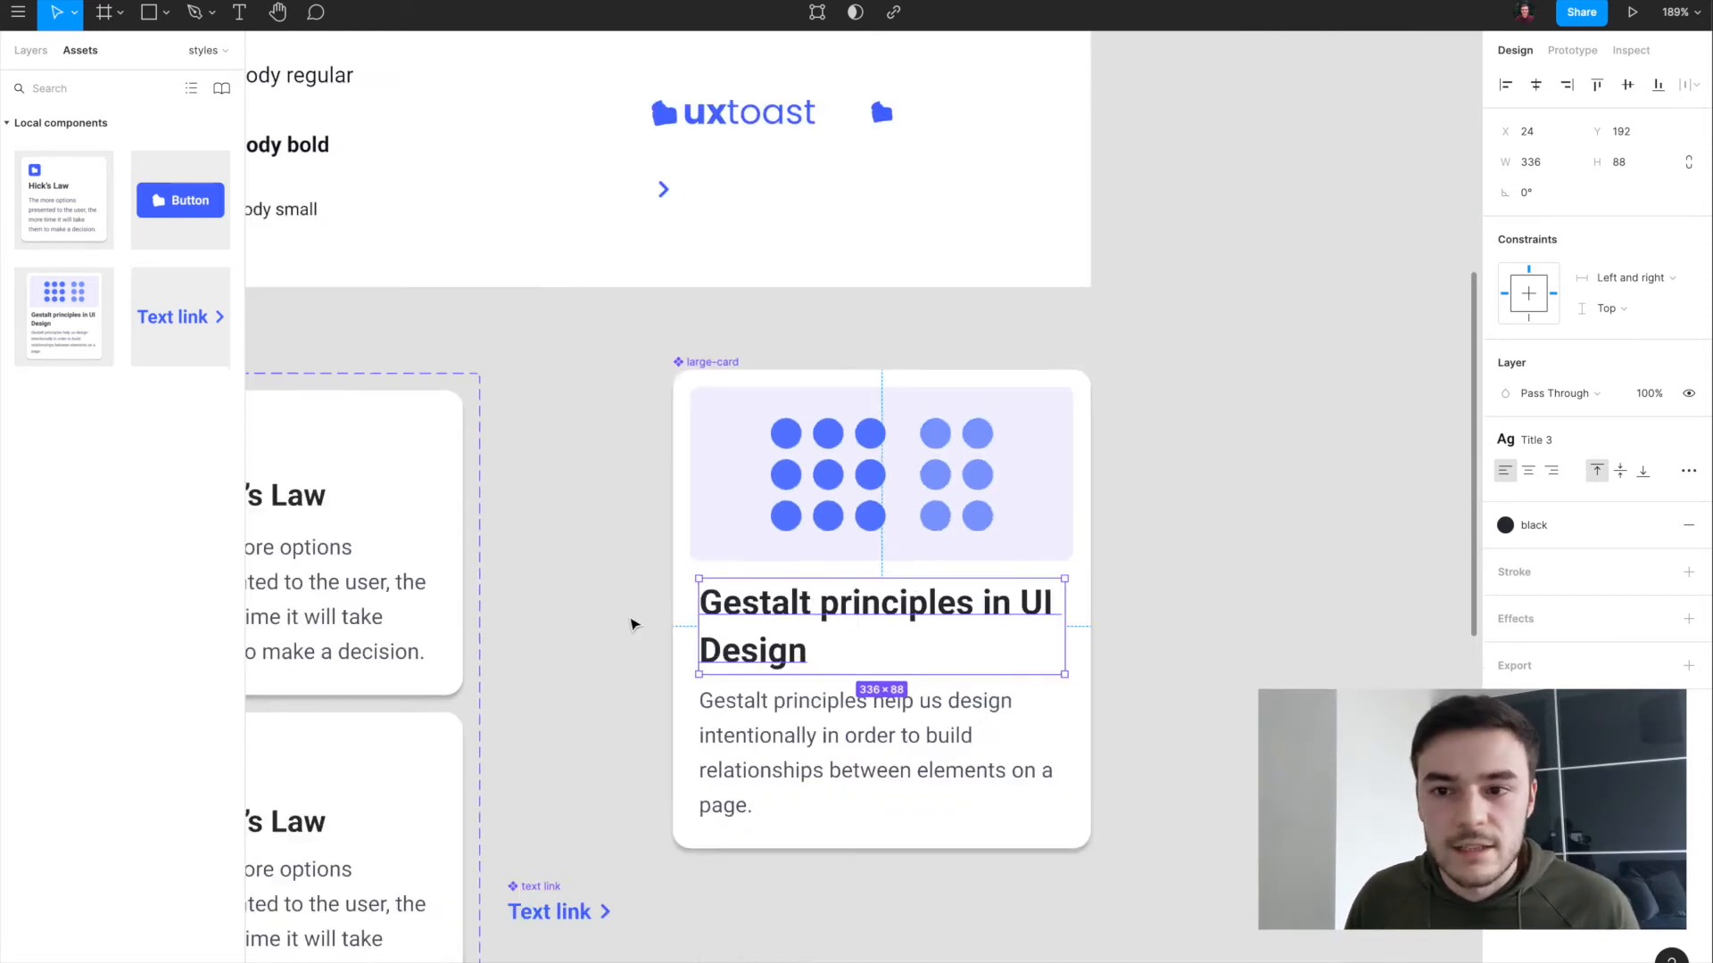
click(624, 460)
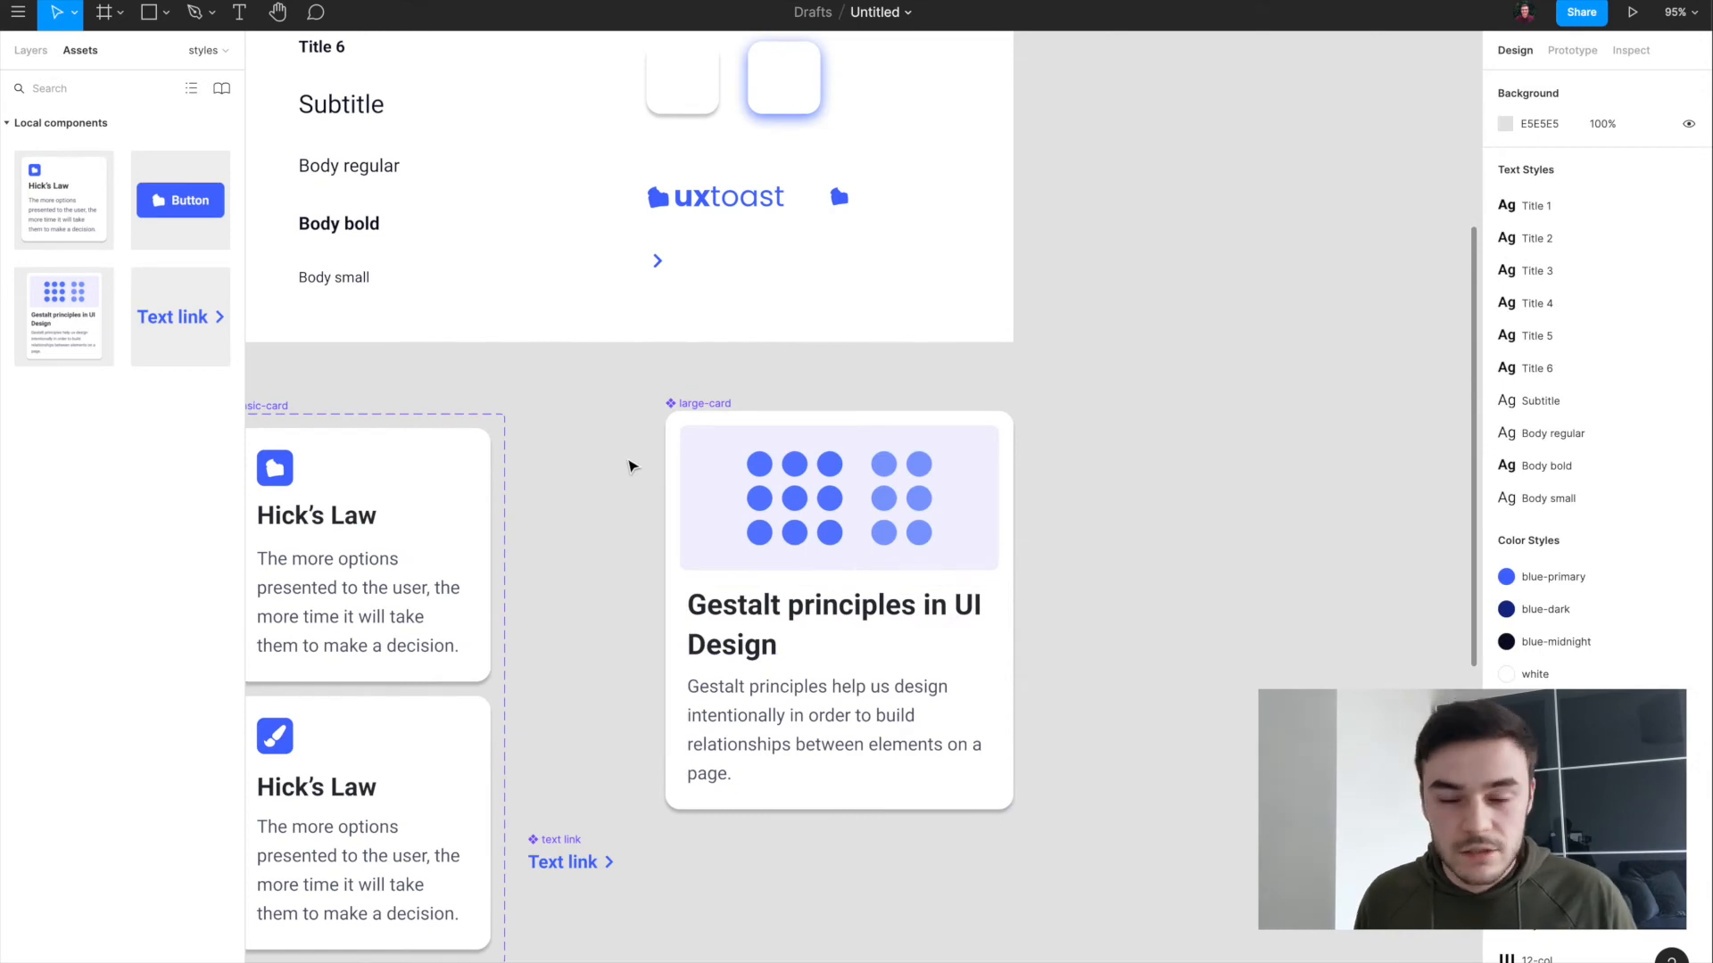
scroll(631, 463, down, 2)
scroll(631, 463, left, 4)
scroll(631, 463, down, 4)
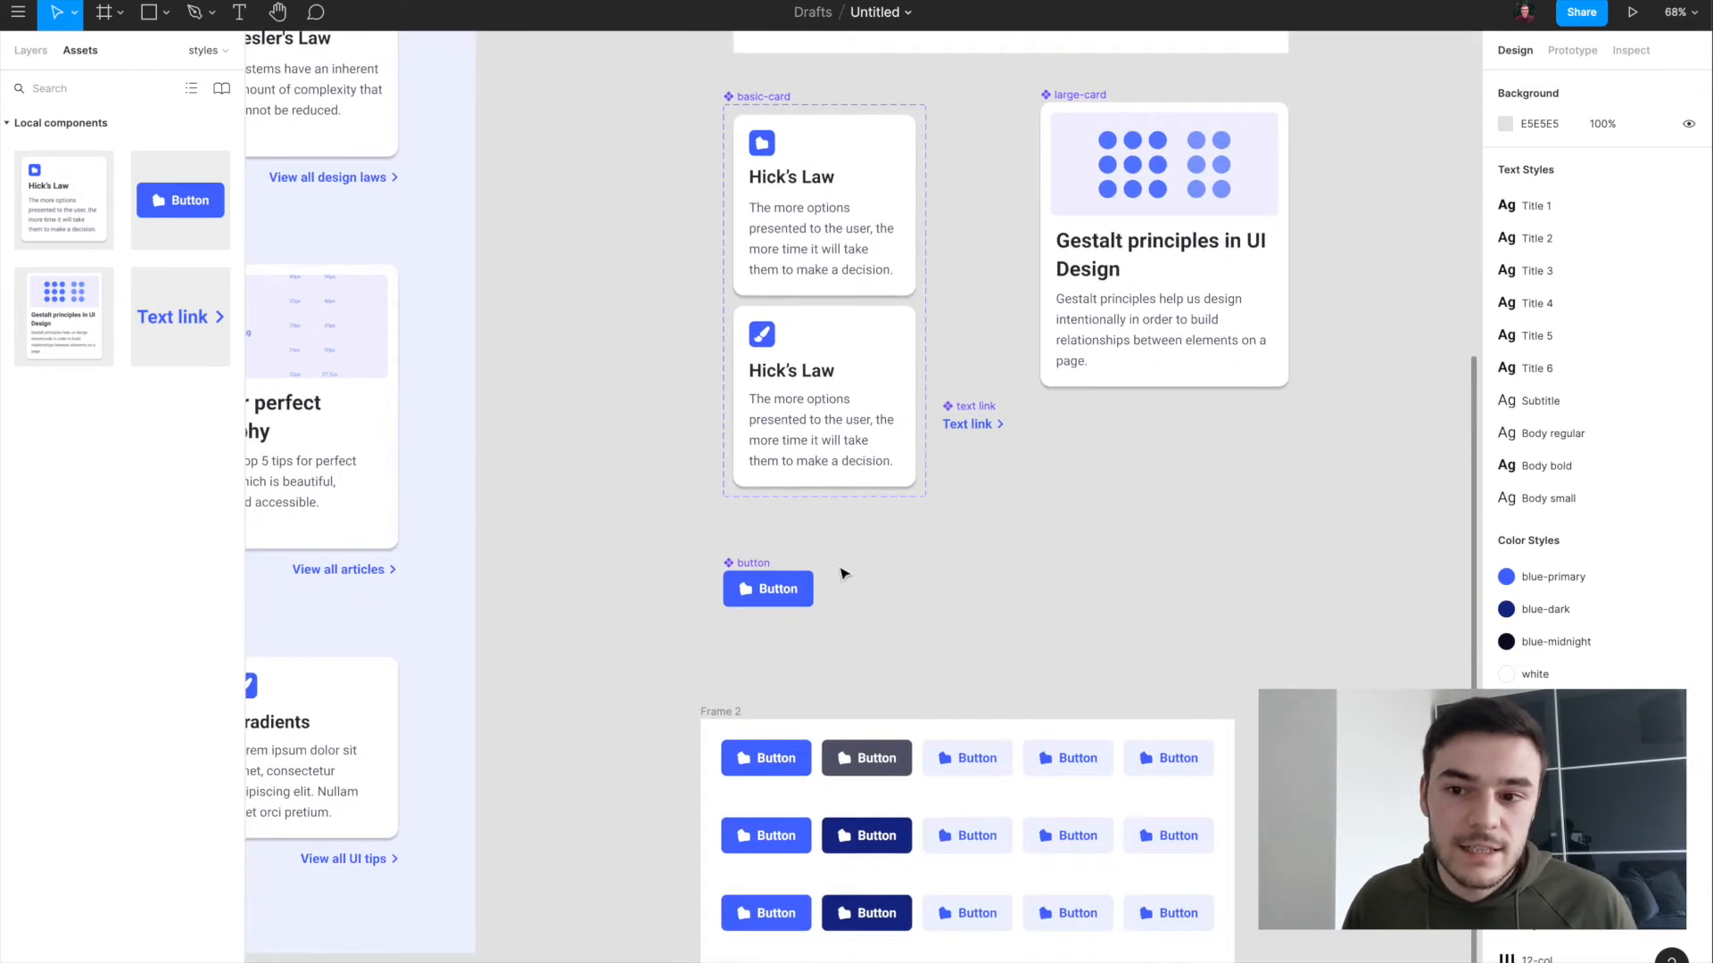
click(734, 578)
scroll(735, 577, up, 8)
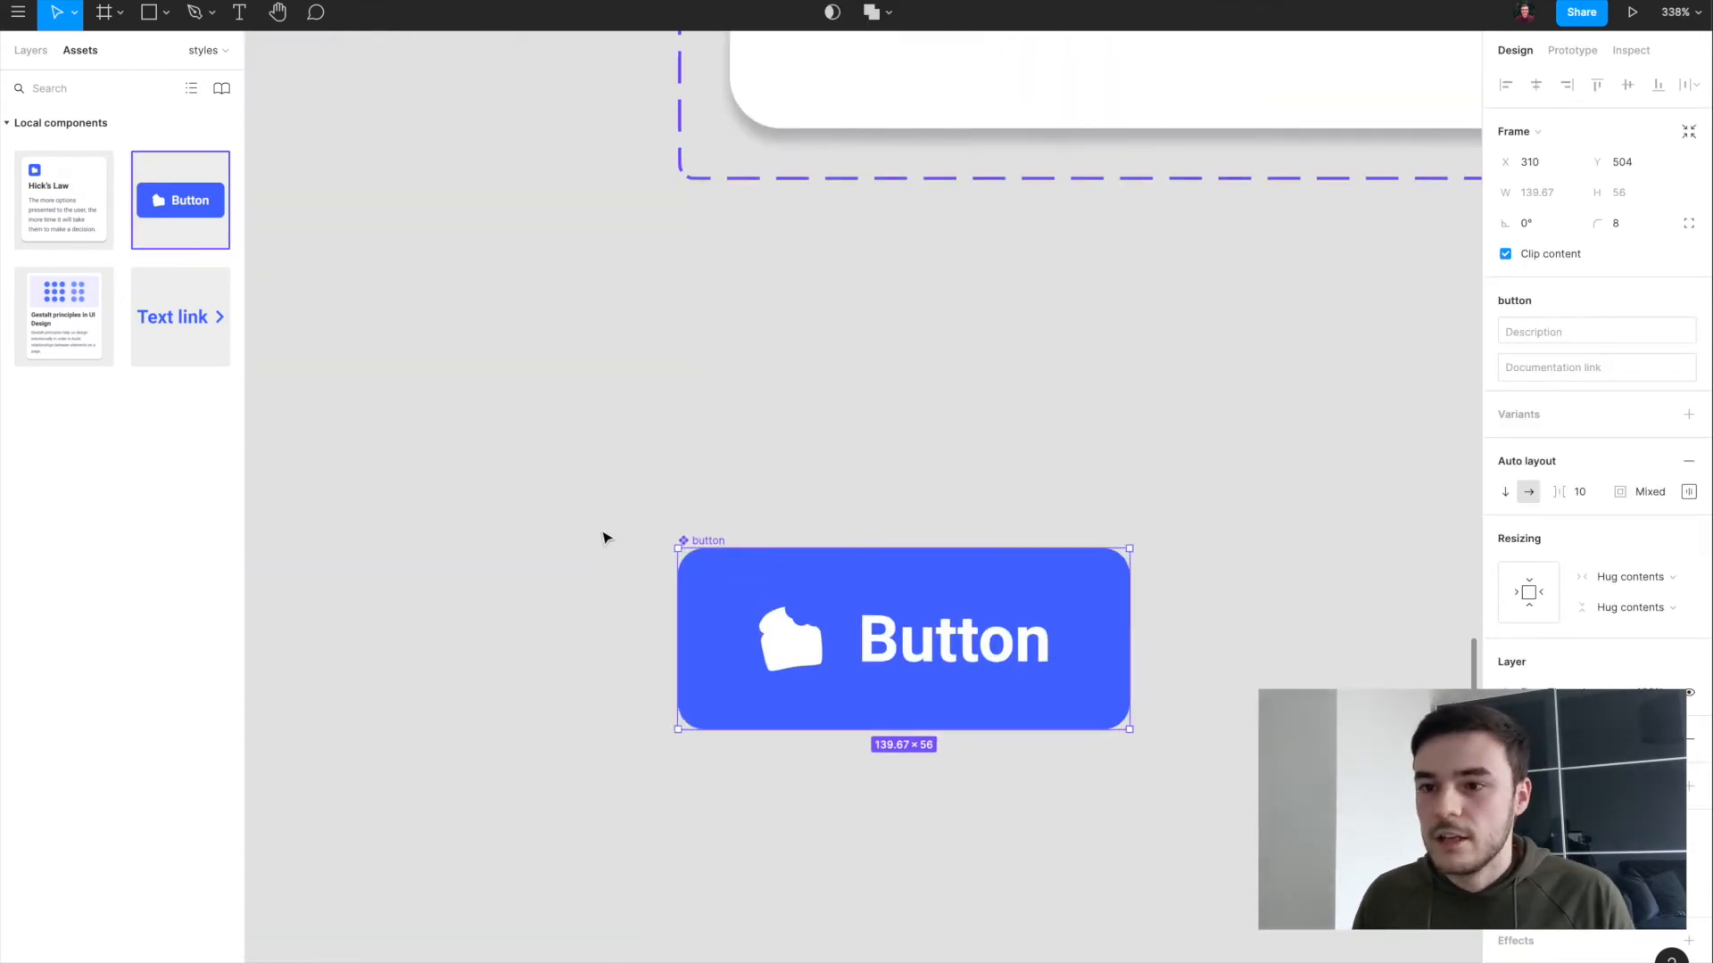
scroll(604, 537, down, 3)
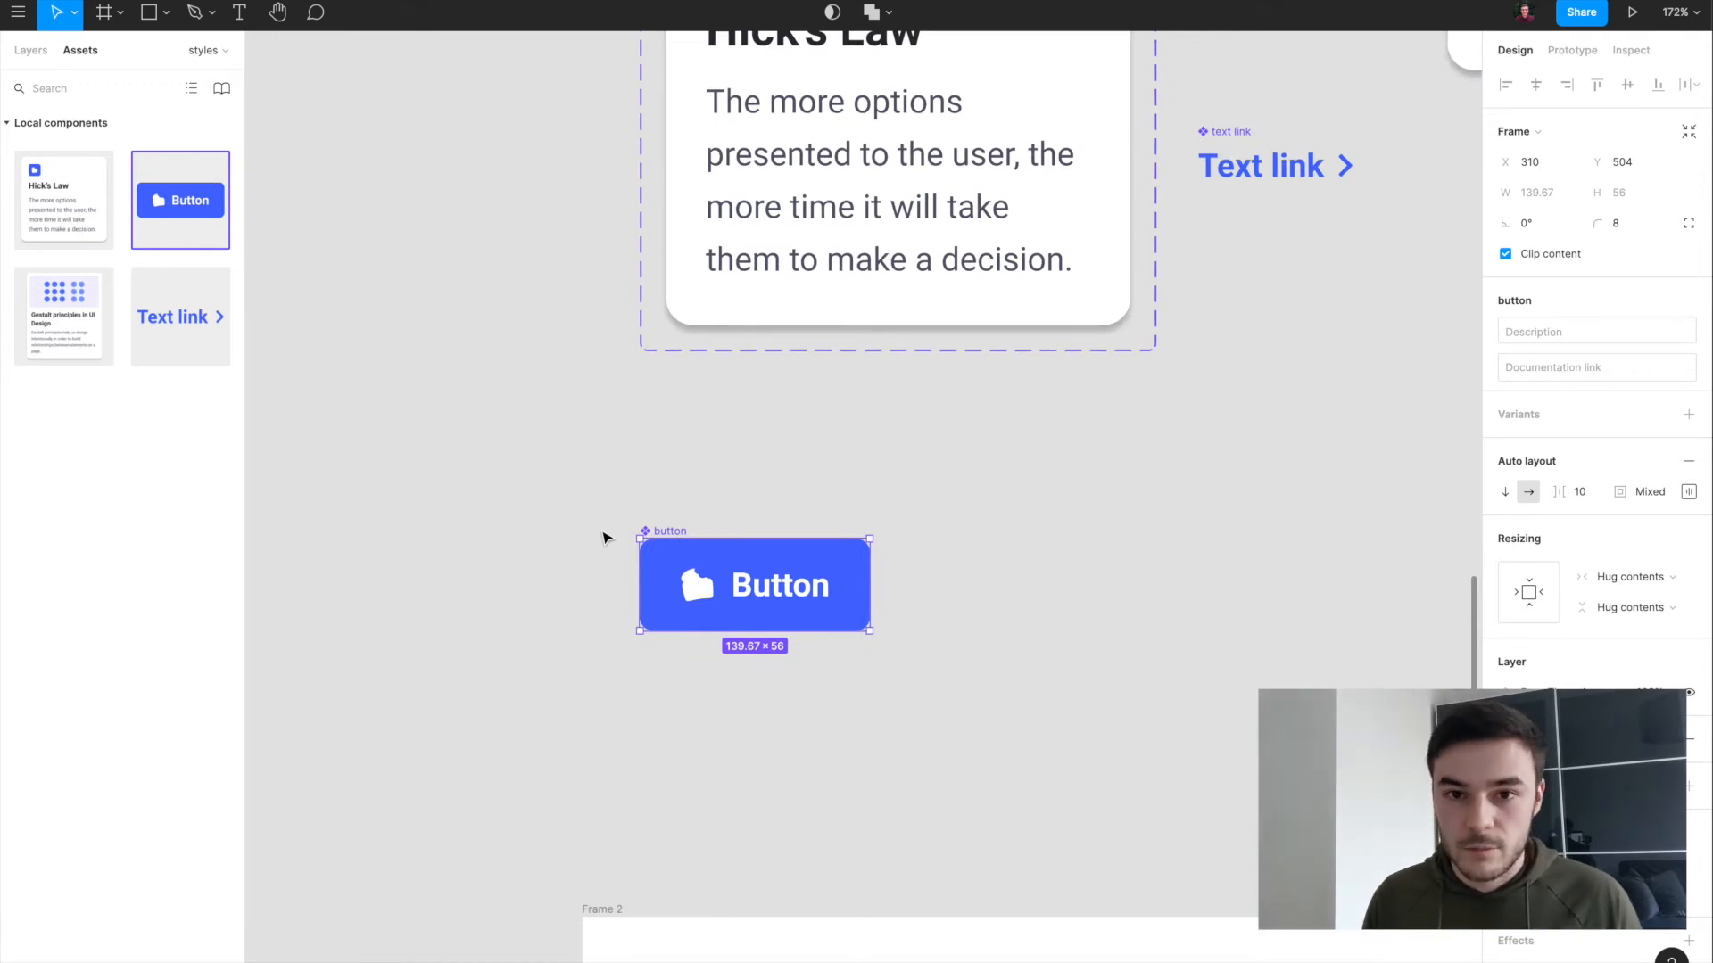
scroll(604, 538, down, 4)
scroll(604, 538, left, 2)
scroll(604, 538, down, 1)
click(1218, 483)
scroll(1219, 484, up, 2)
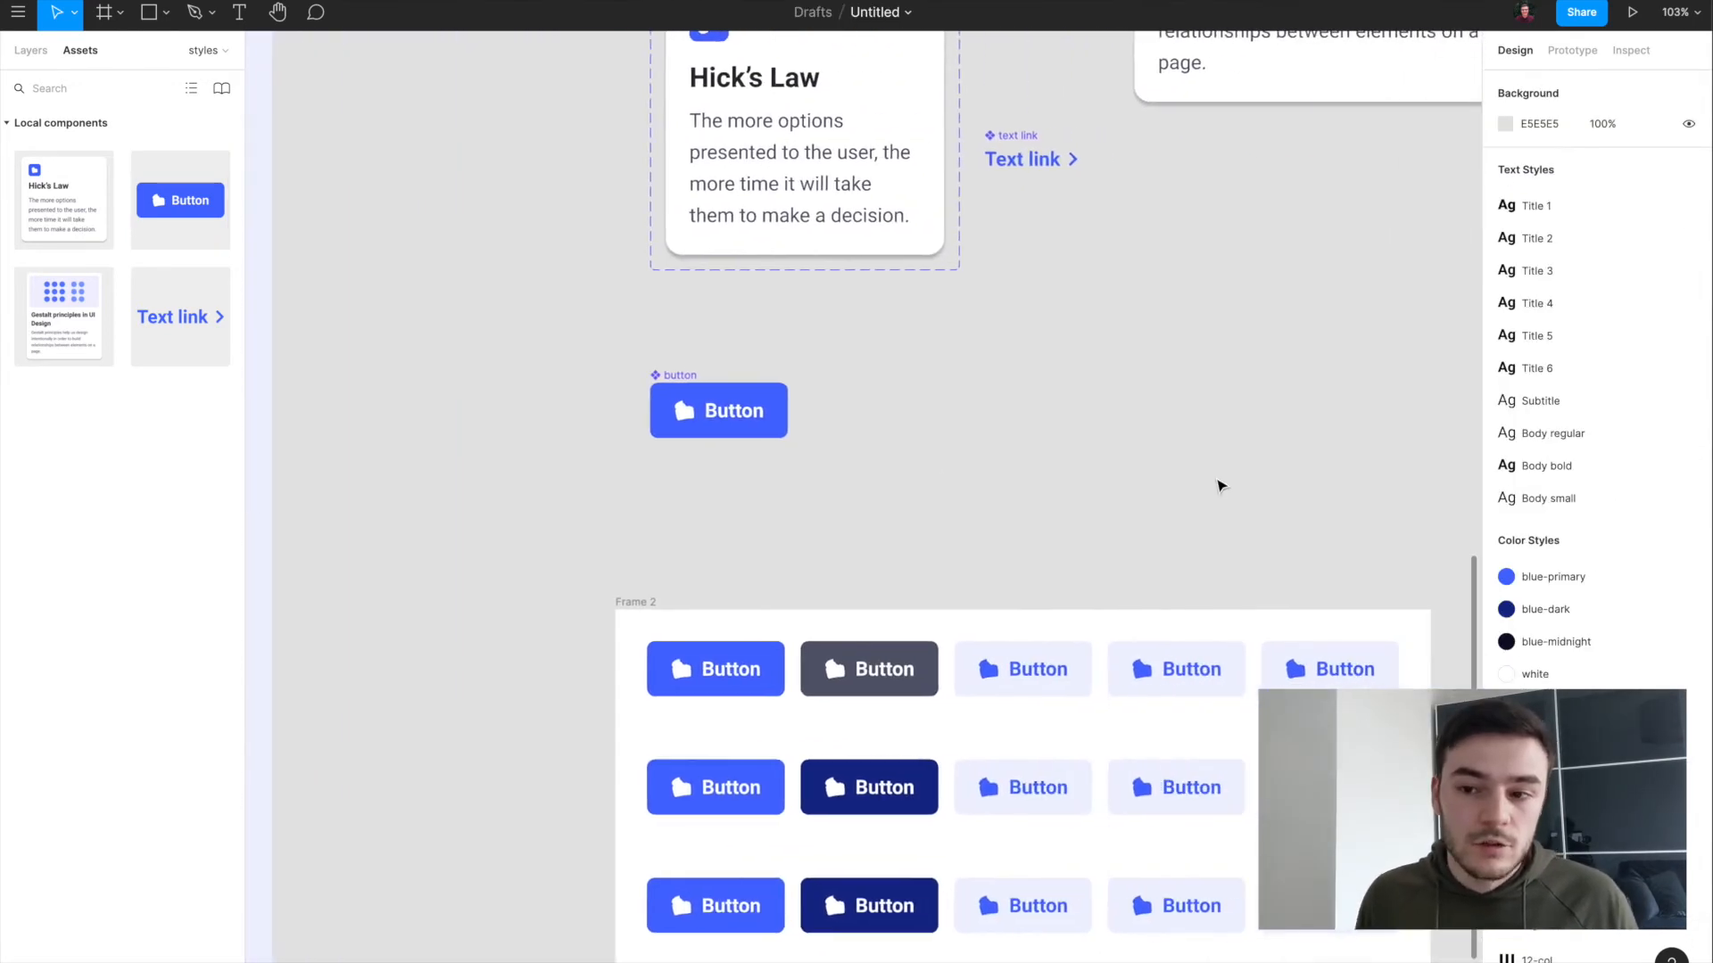
scroll(1219, 484, right, 1)
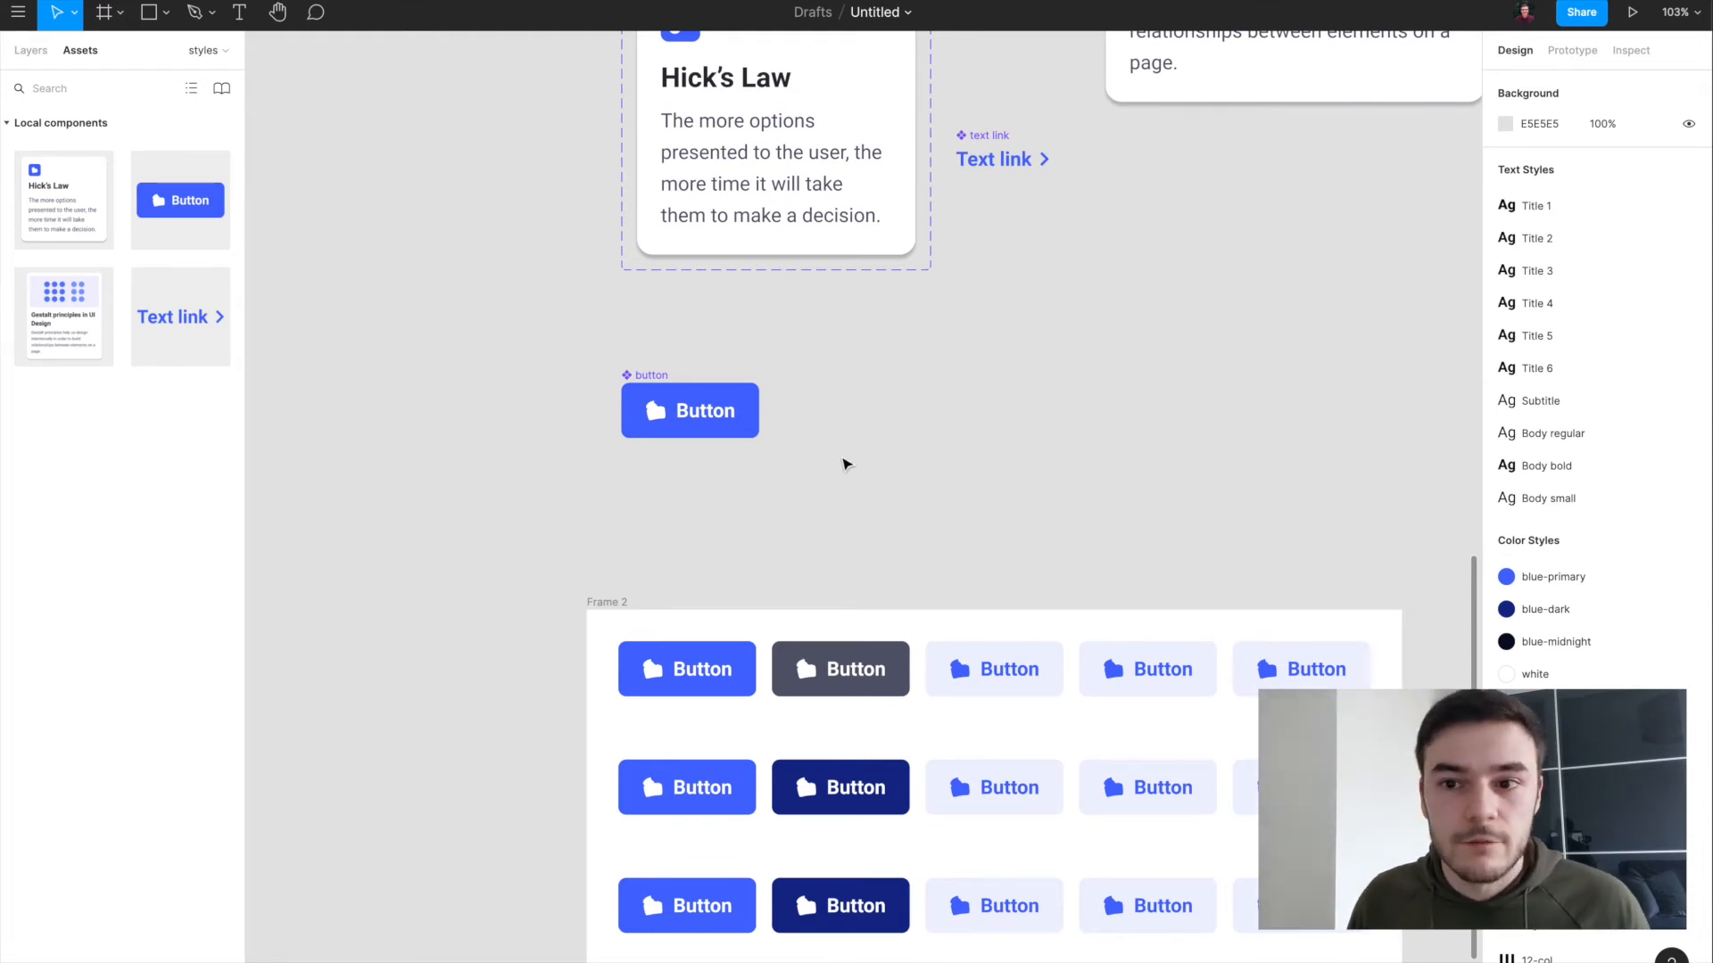
Step: Select the main button component, show the page's layer list and clear the selection
click(635, 382)
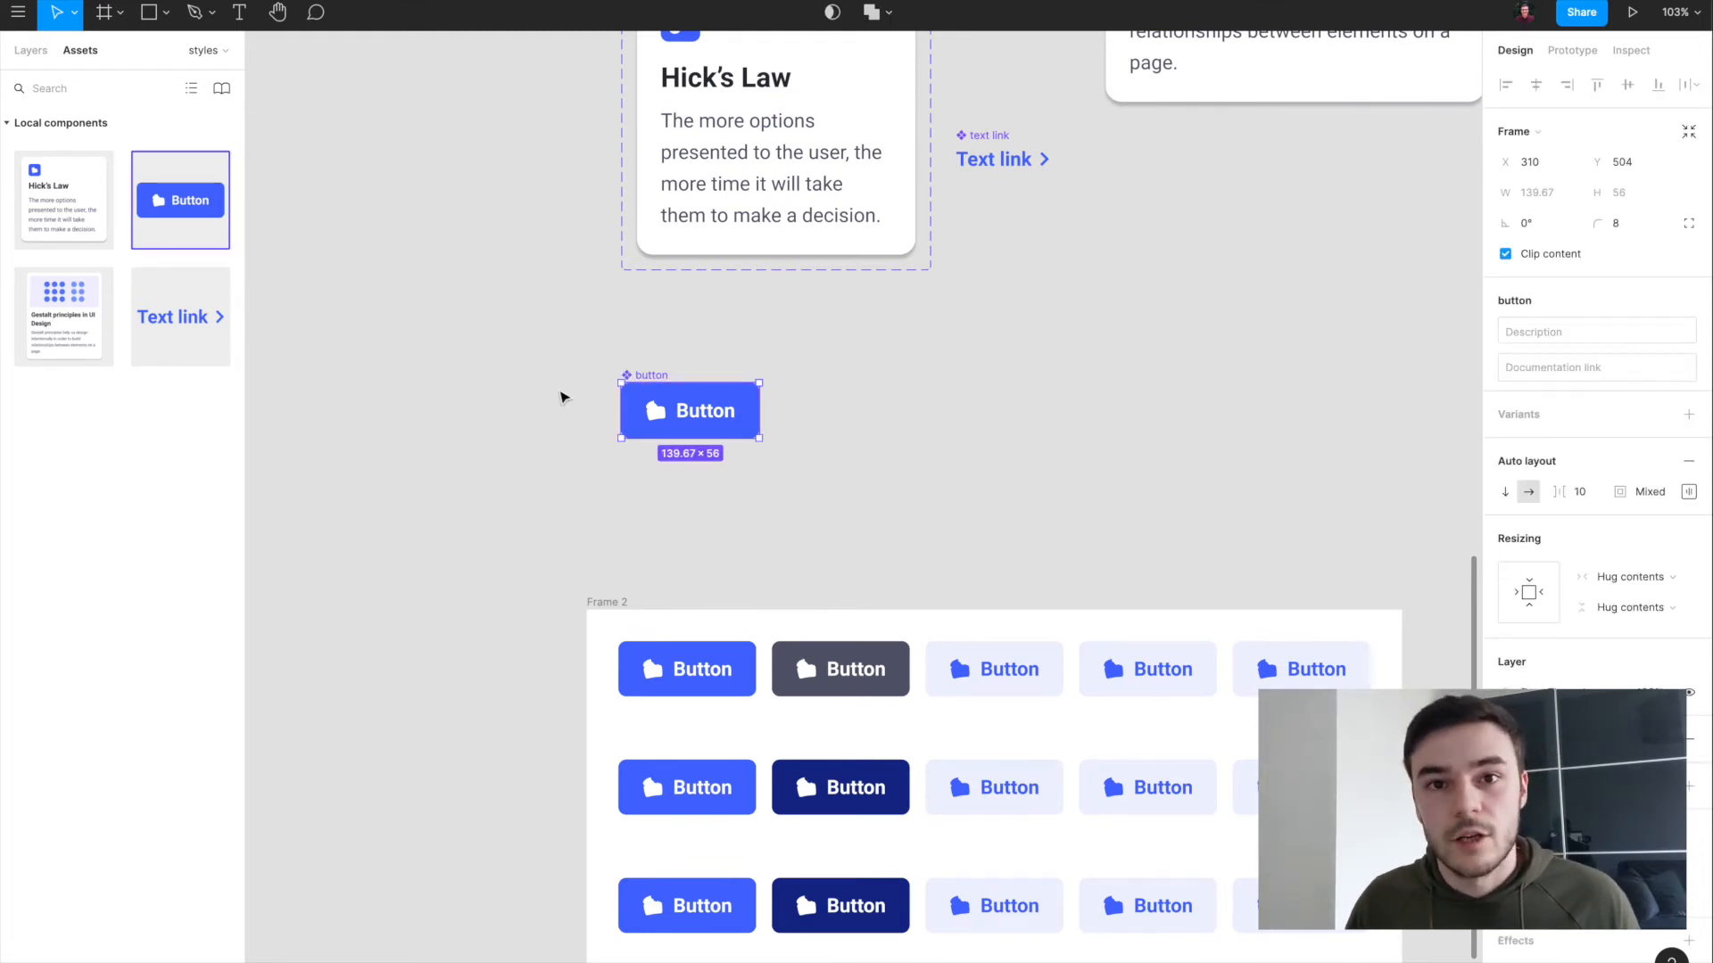
click(30, 50)
click(937, 453)
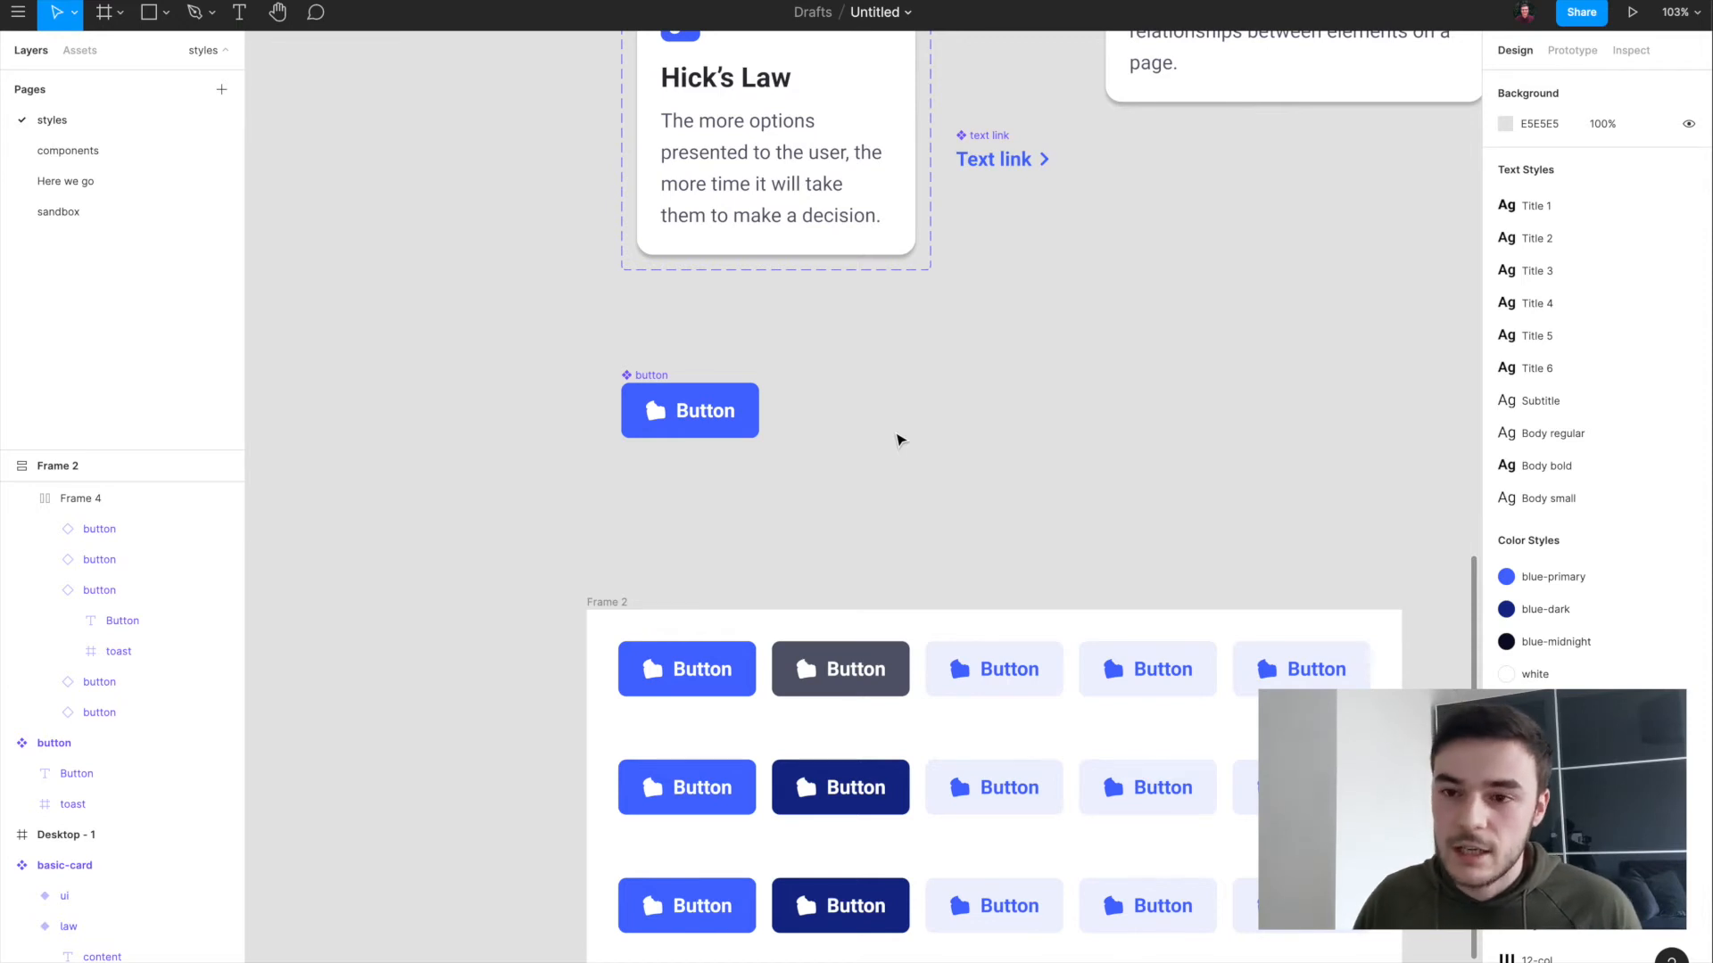
Step: Draw a rectangle about 75 × 70 beside the main button component and fill it with the blue-primary style
scroll(788, 444, up, 5)
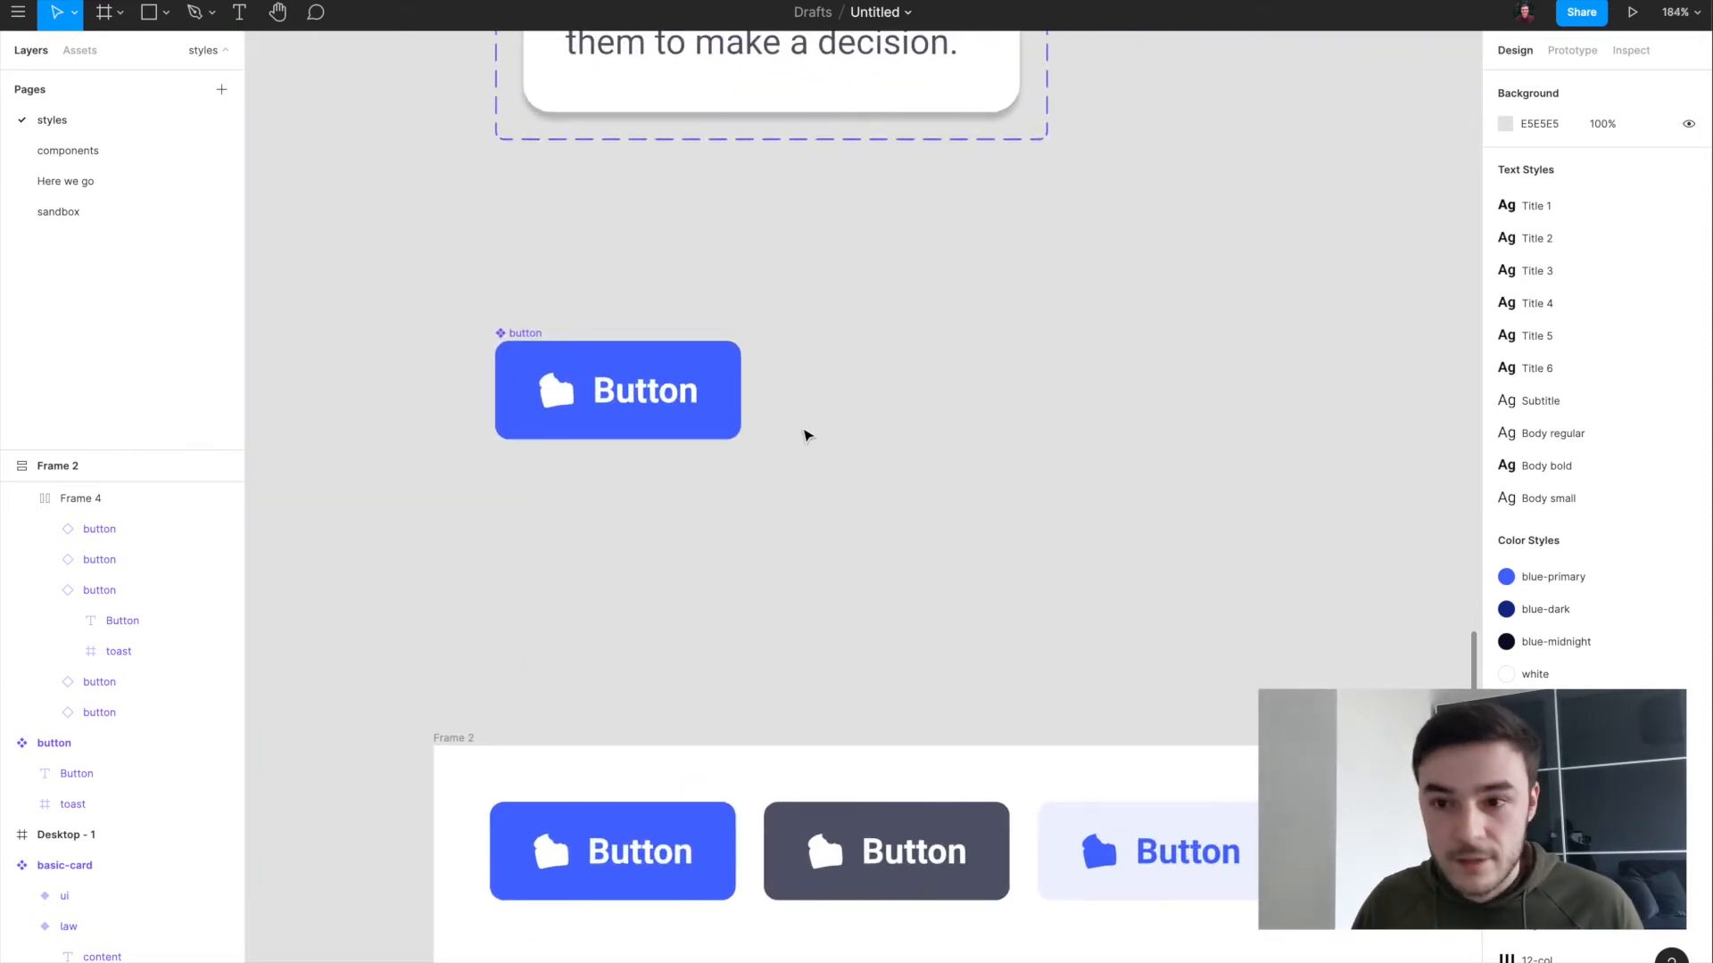
key(r)
drag(890, 413, 1023, 536)
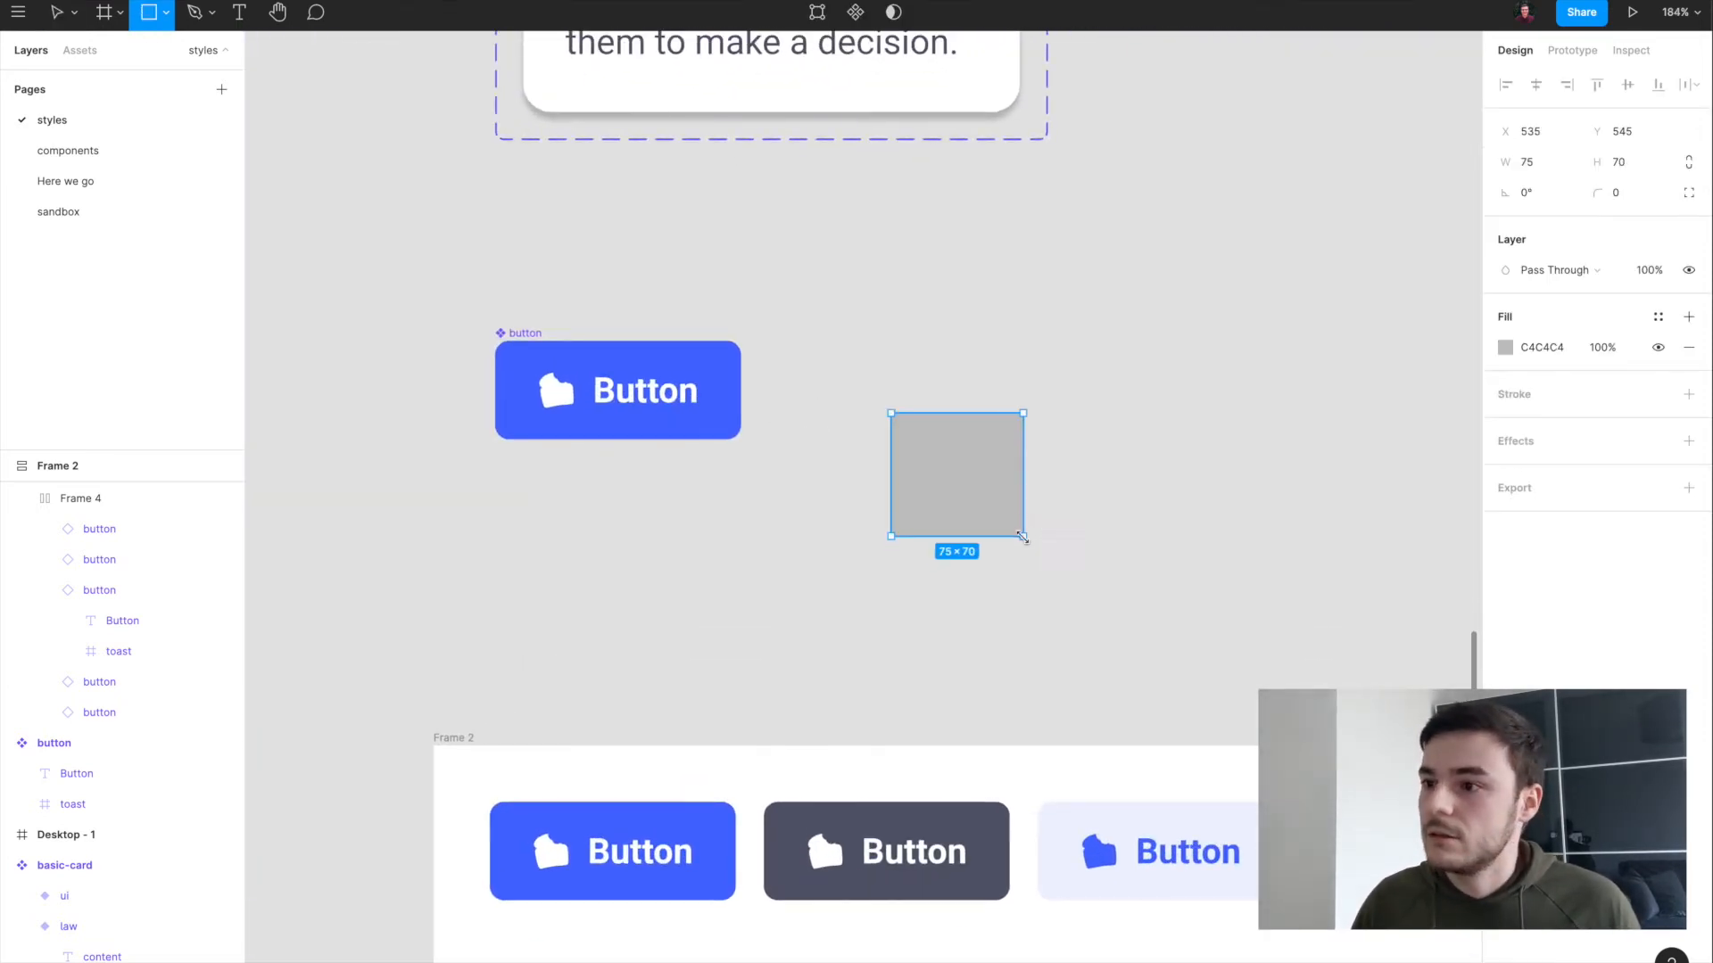
click(1659, 319)
click(1520, 432)
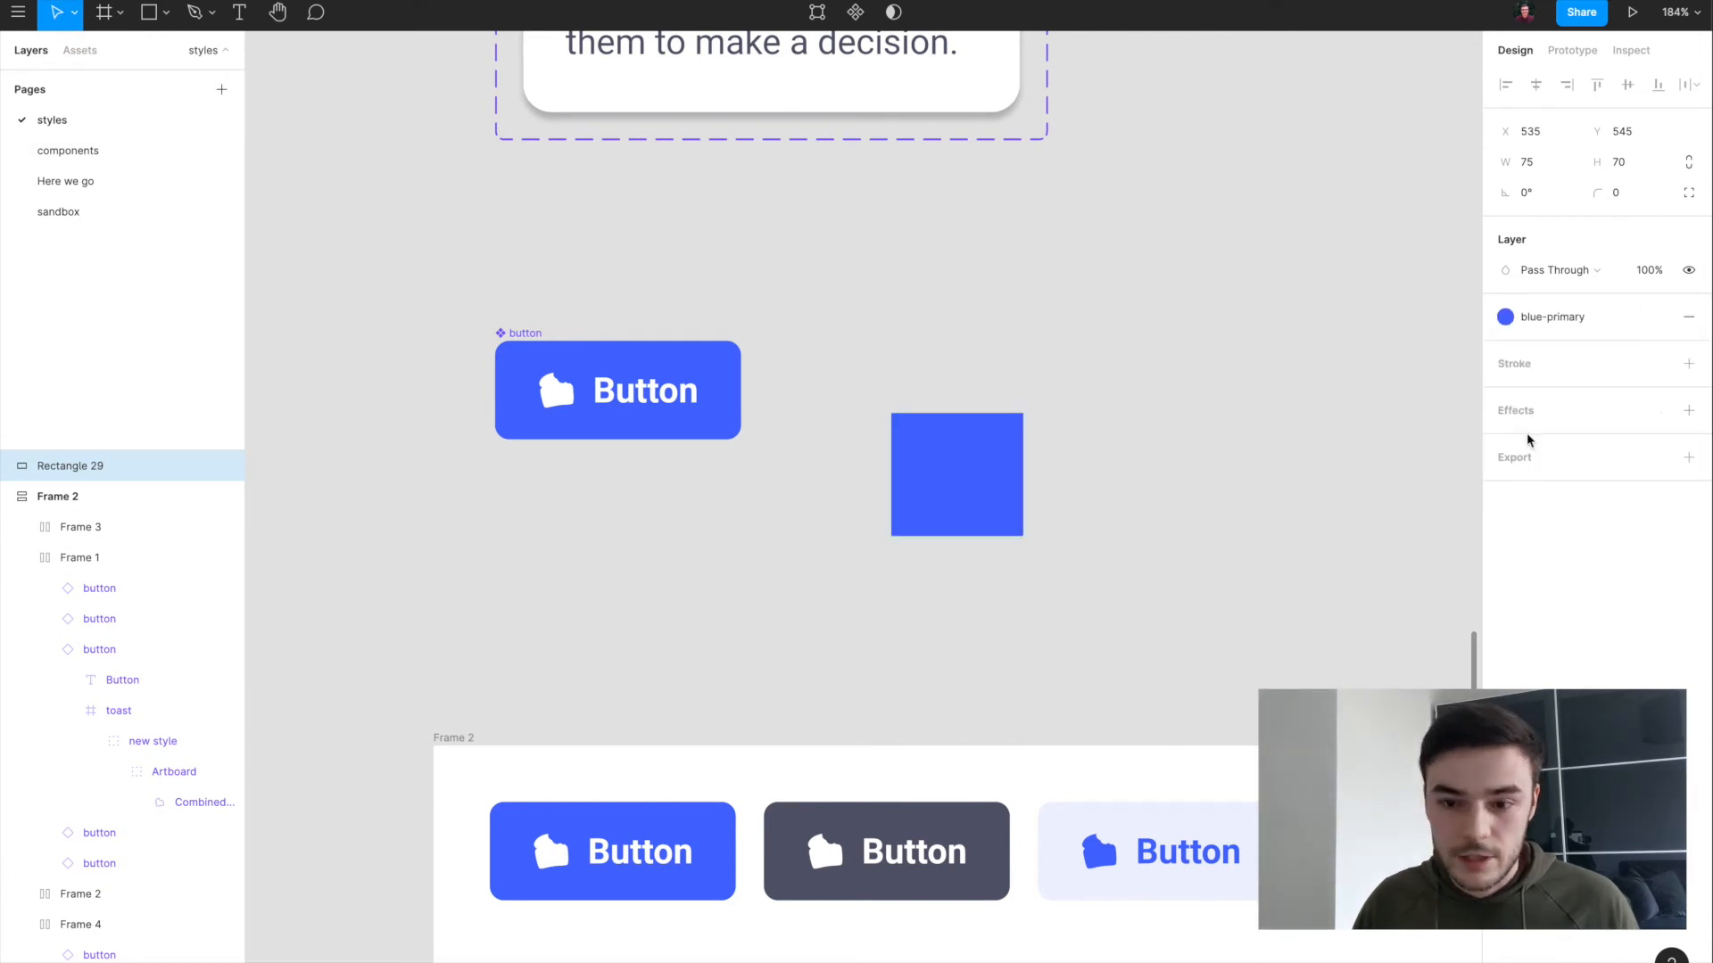
Step: Duplicate the blue rectangle, offset the copy up and to the right so they overlap, and fill it with the white style
key(Escape)
click(936, 496)
key(ctrl+d)
drag(937, 496, 1002, 411)
click(1659, 317)
click(1631, 436)
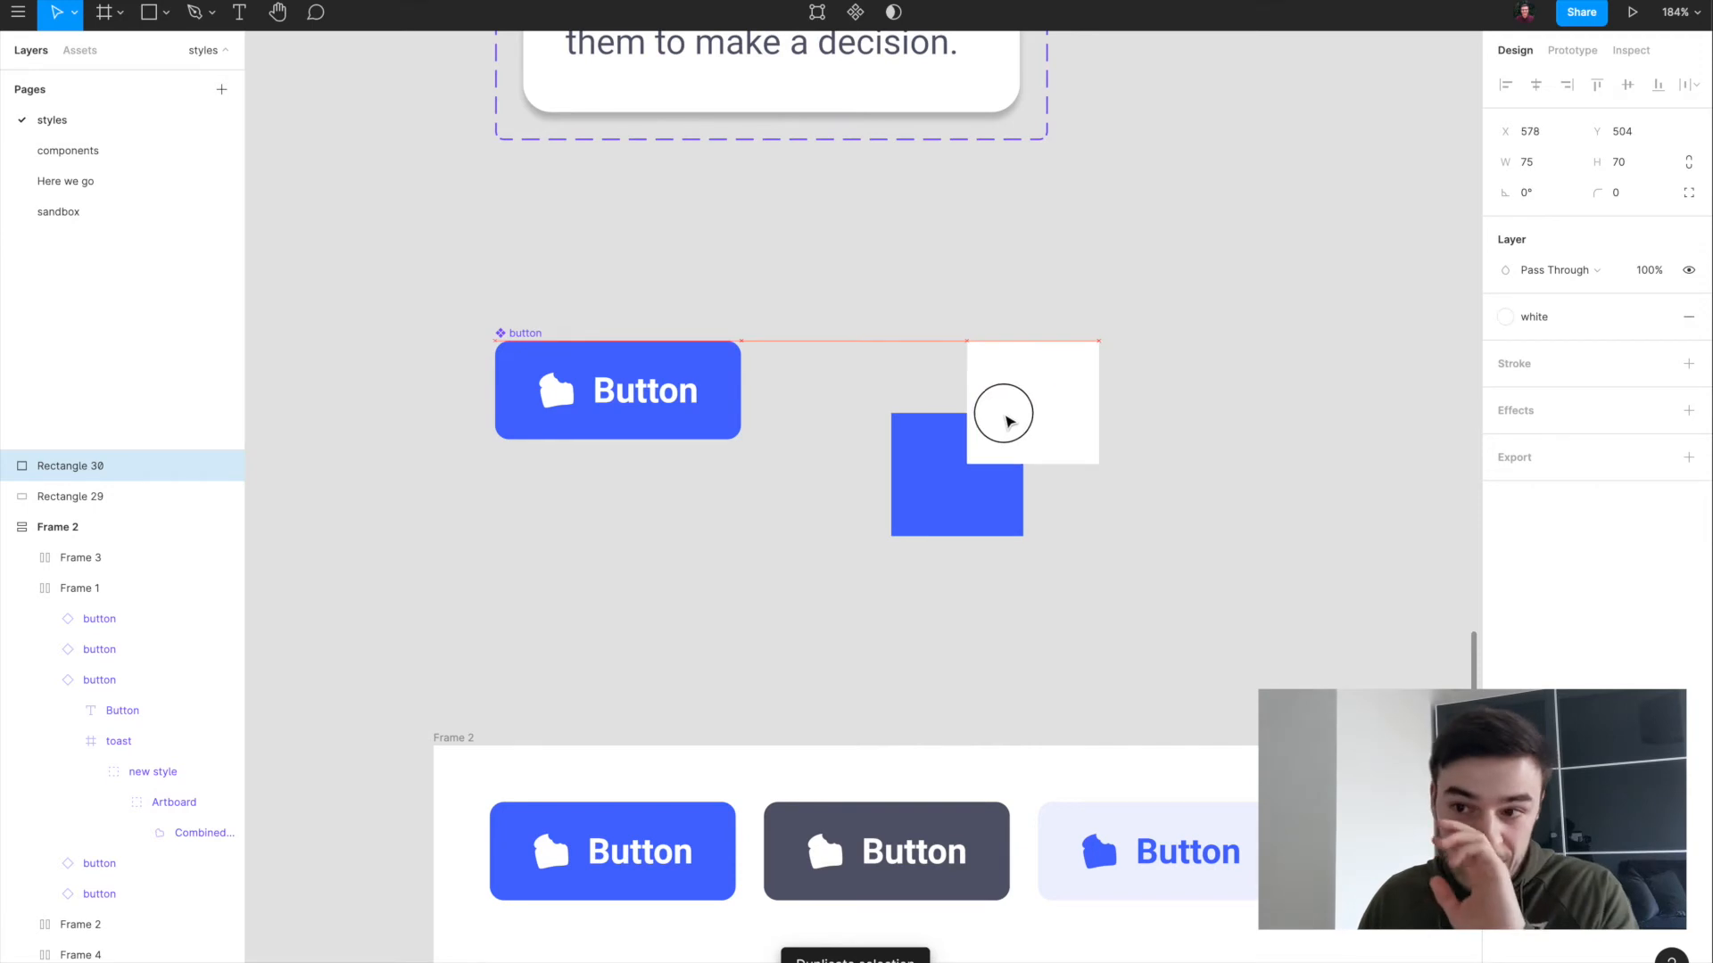
click(1135, 539)
Step: Examine the white label against the blue background of the main button component
click(1002, 432)
scroll(588, 393, up, 5)
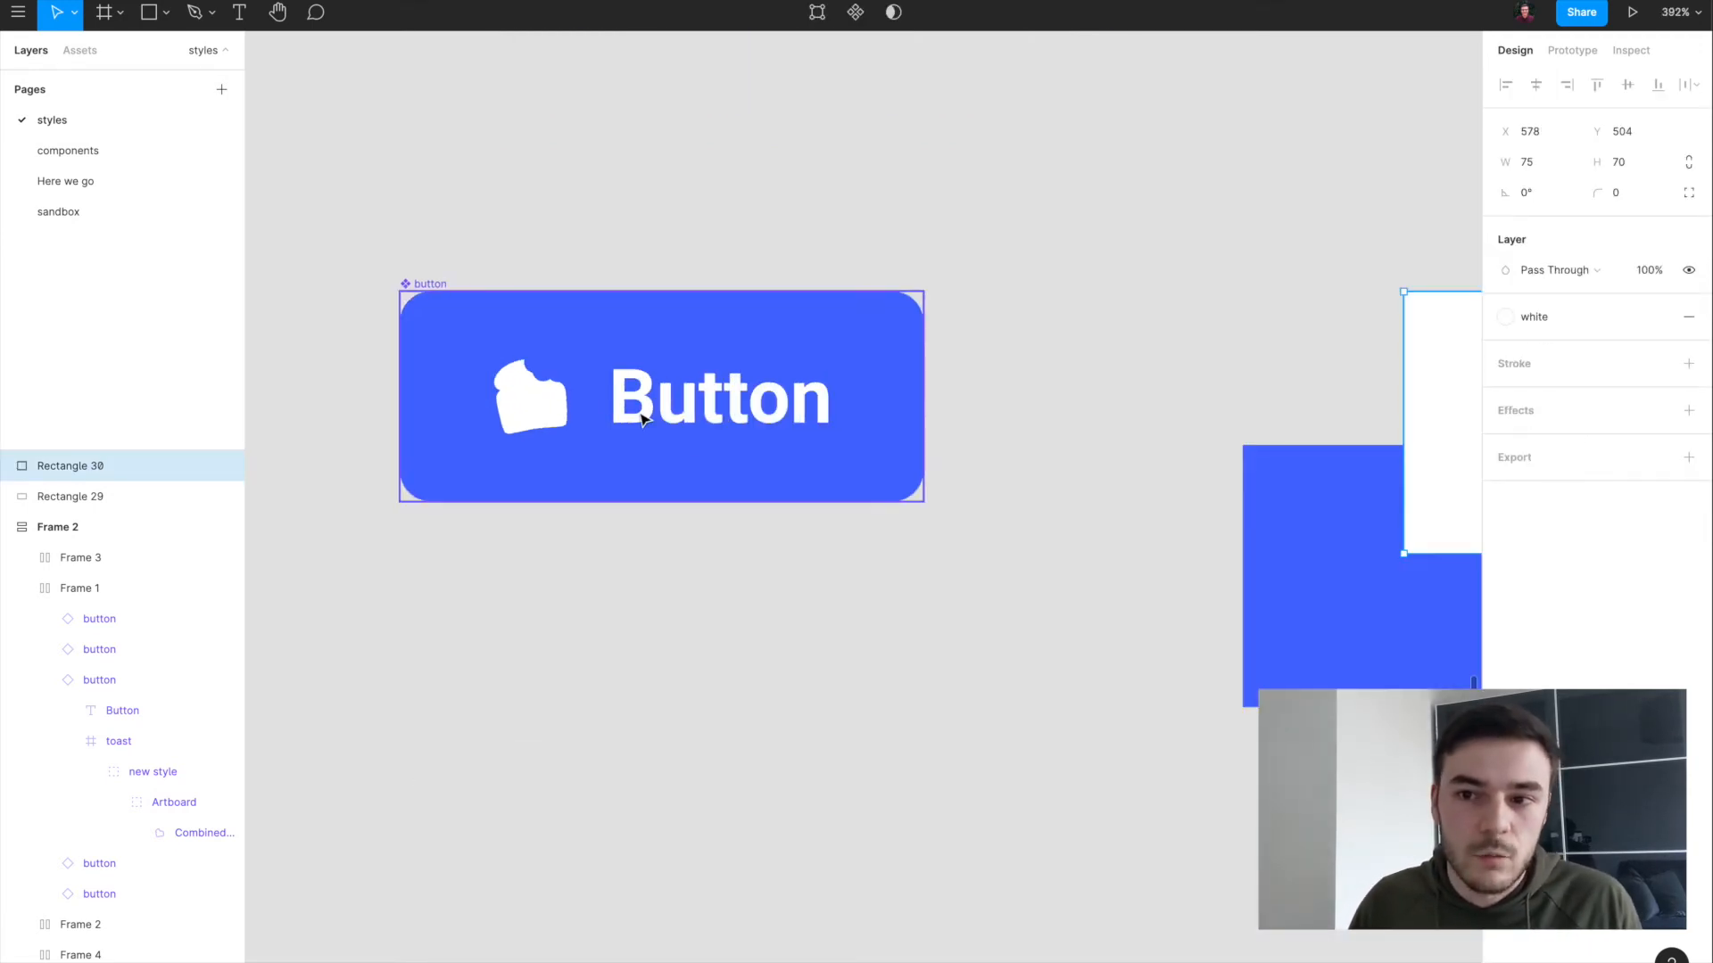
click(610, 403)
scroll(907, 468, down, 3)
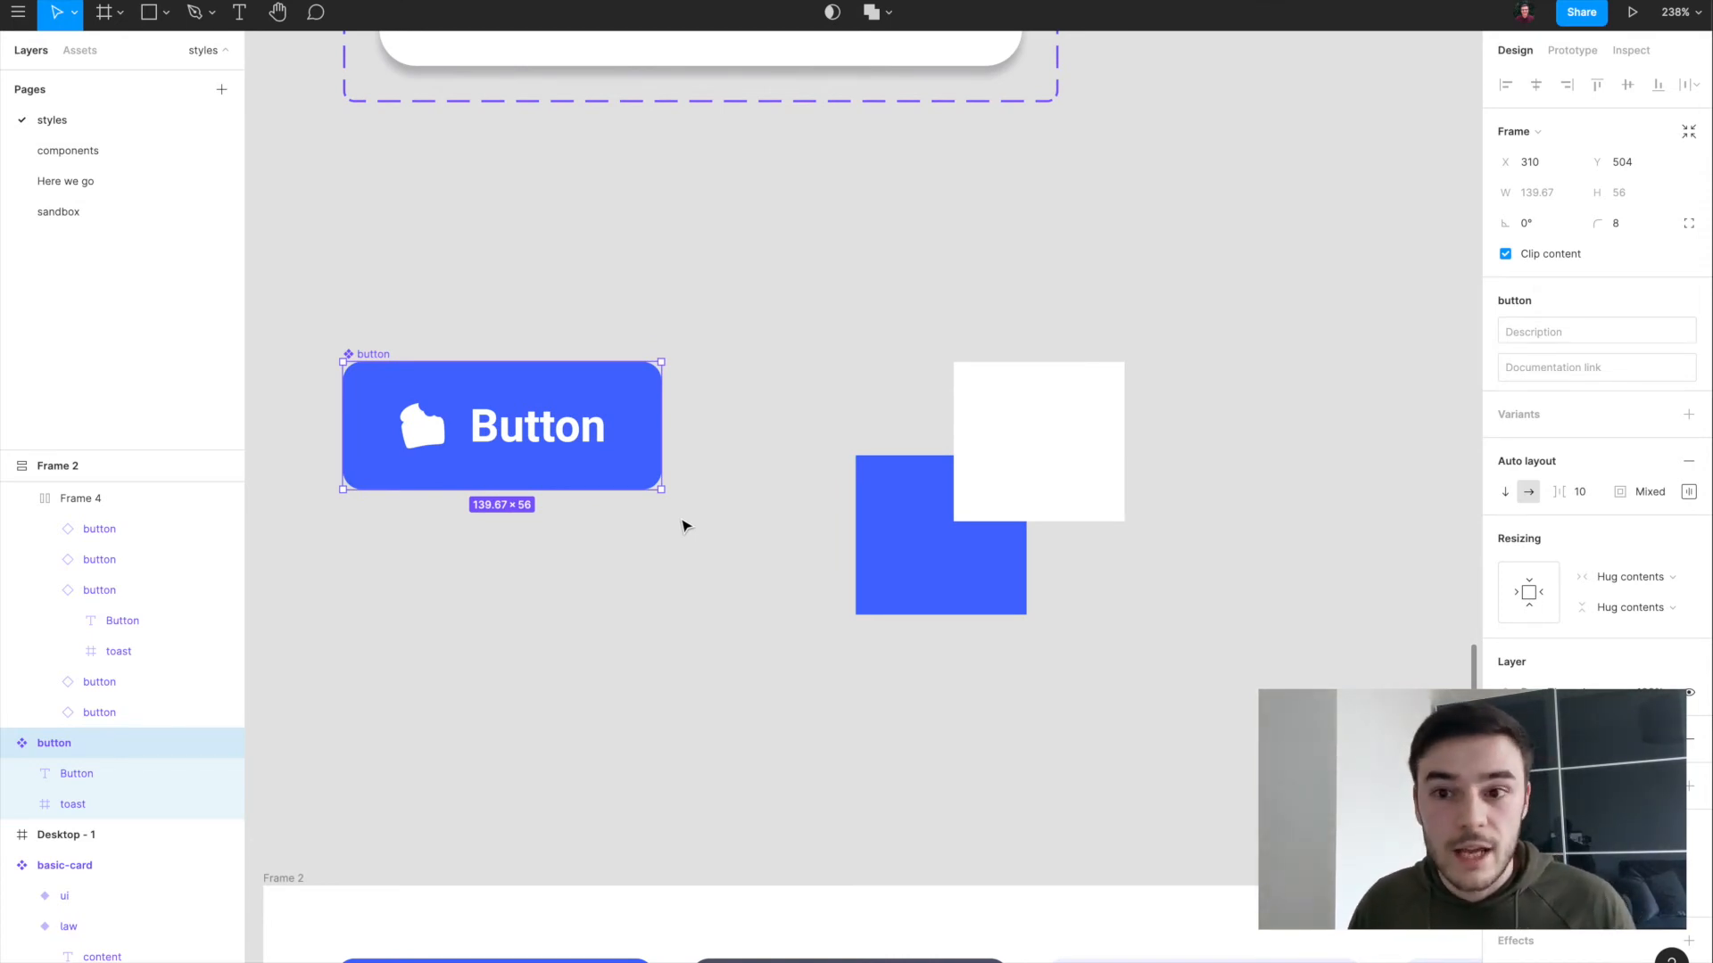
Step: Check the contrast between the blue and white rectangles with the Stark plugin
drag(811, 650, 1293, 256)
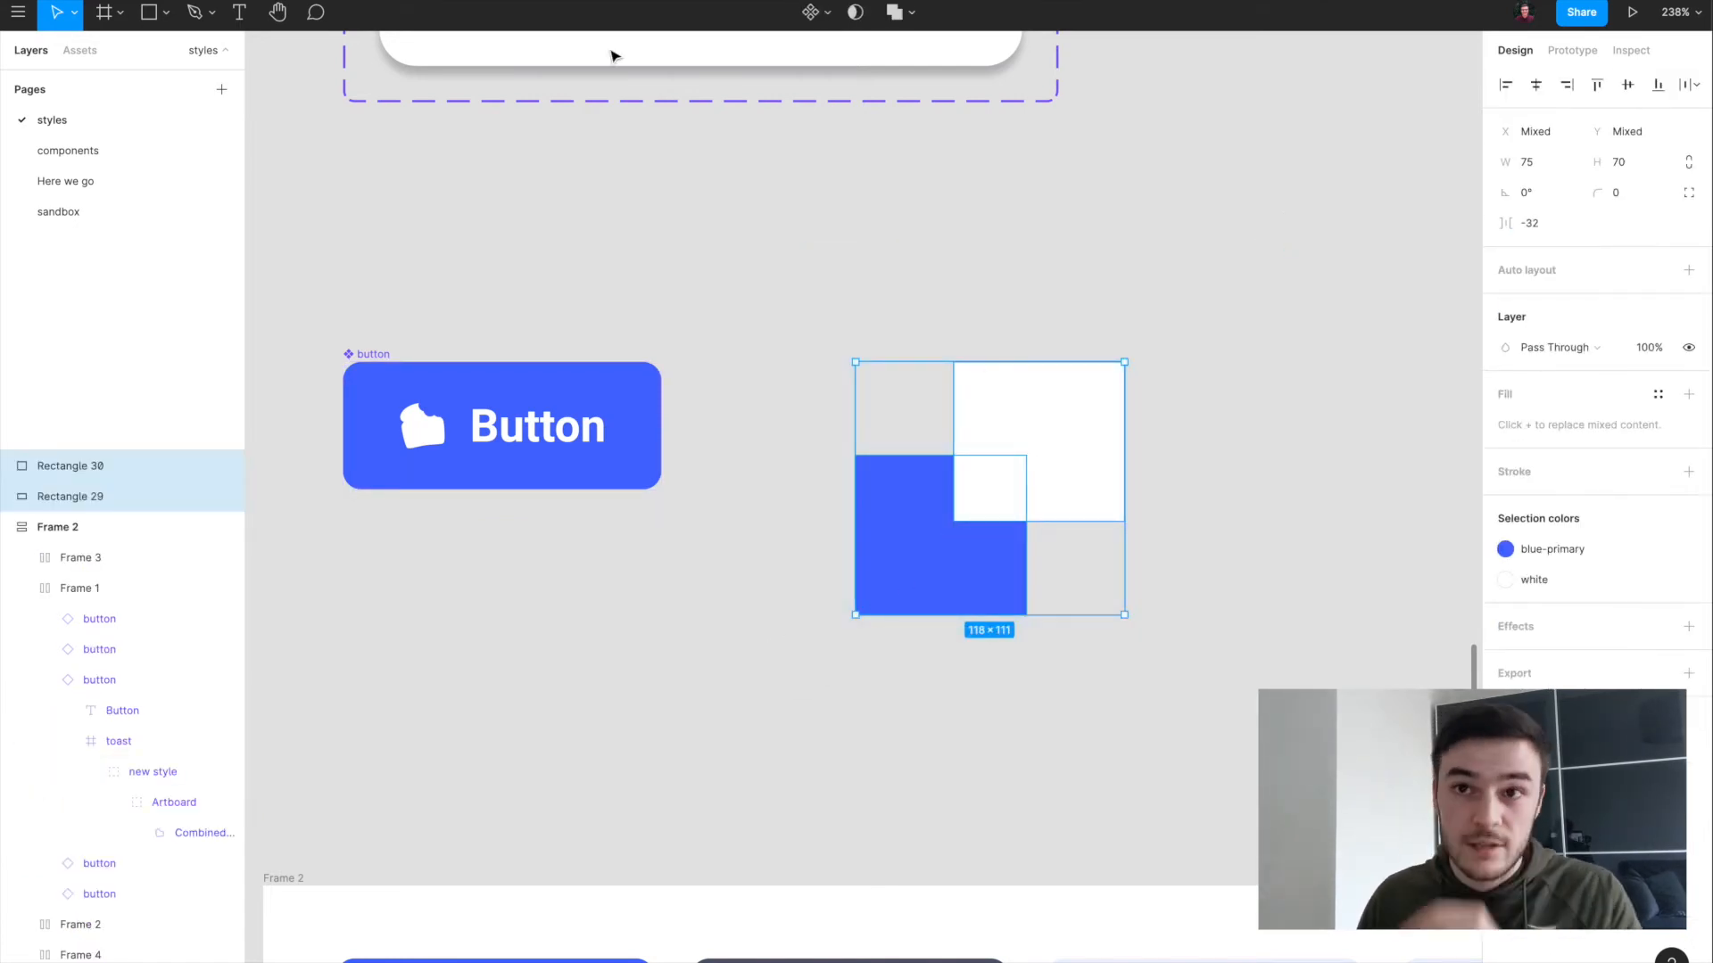
click(486, 0)
mouse_move(538, 99)
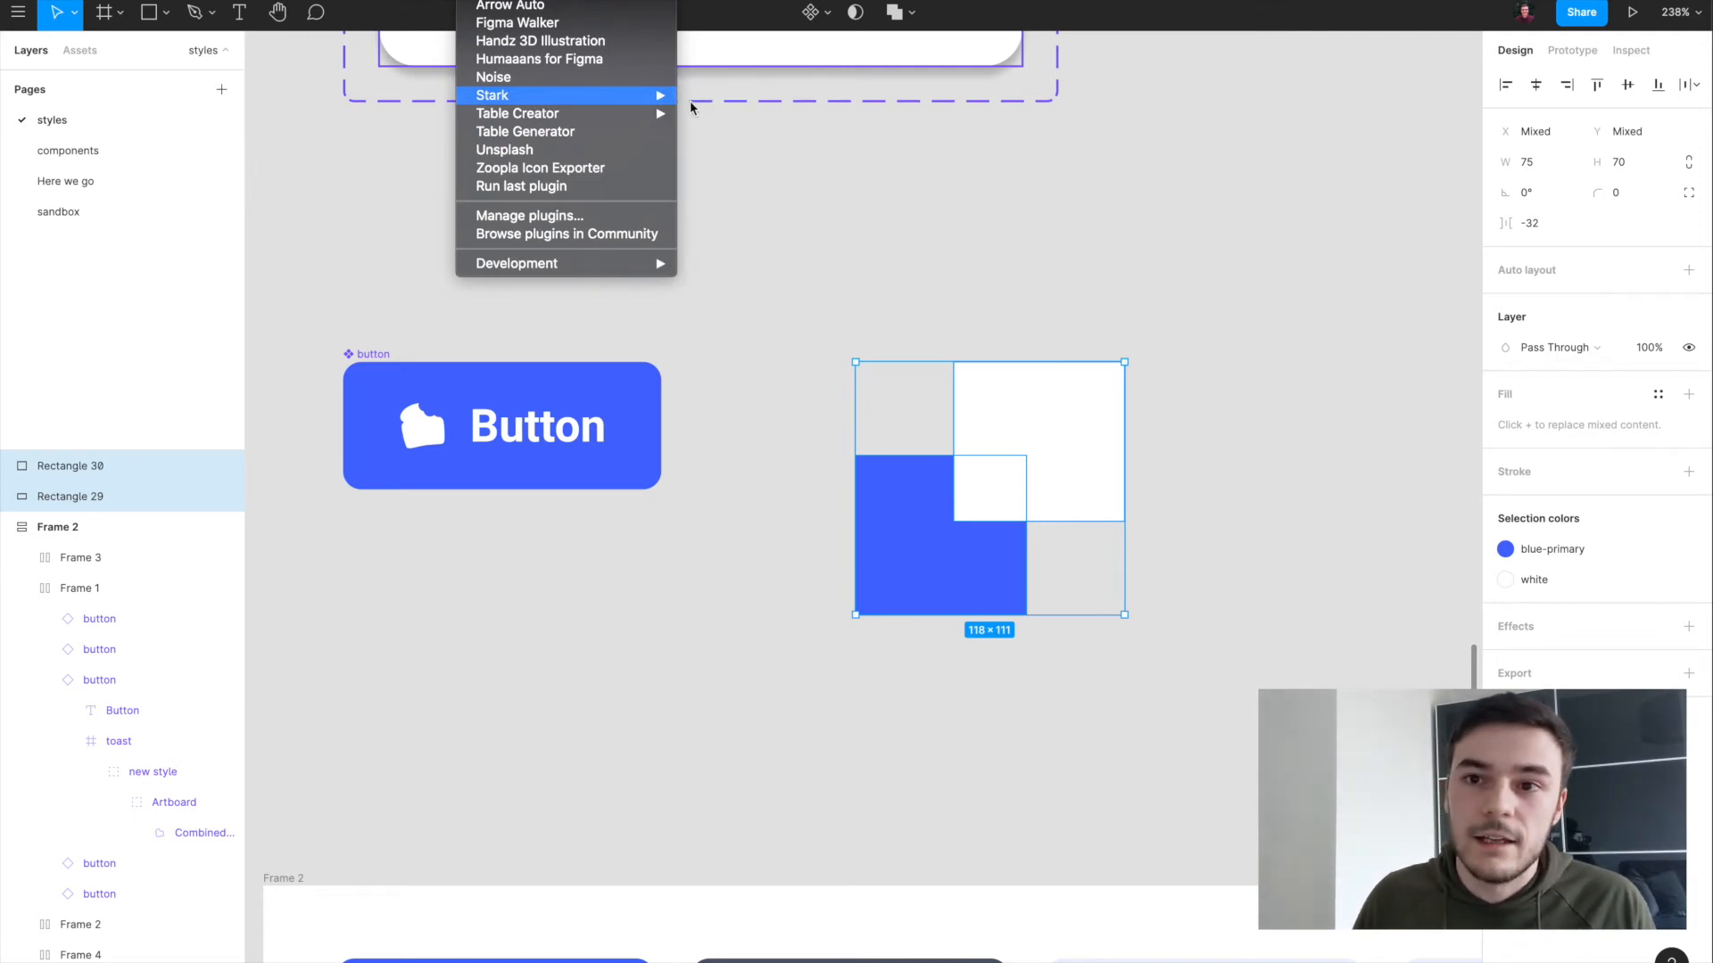
click(770, 118)
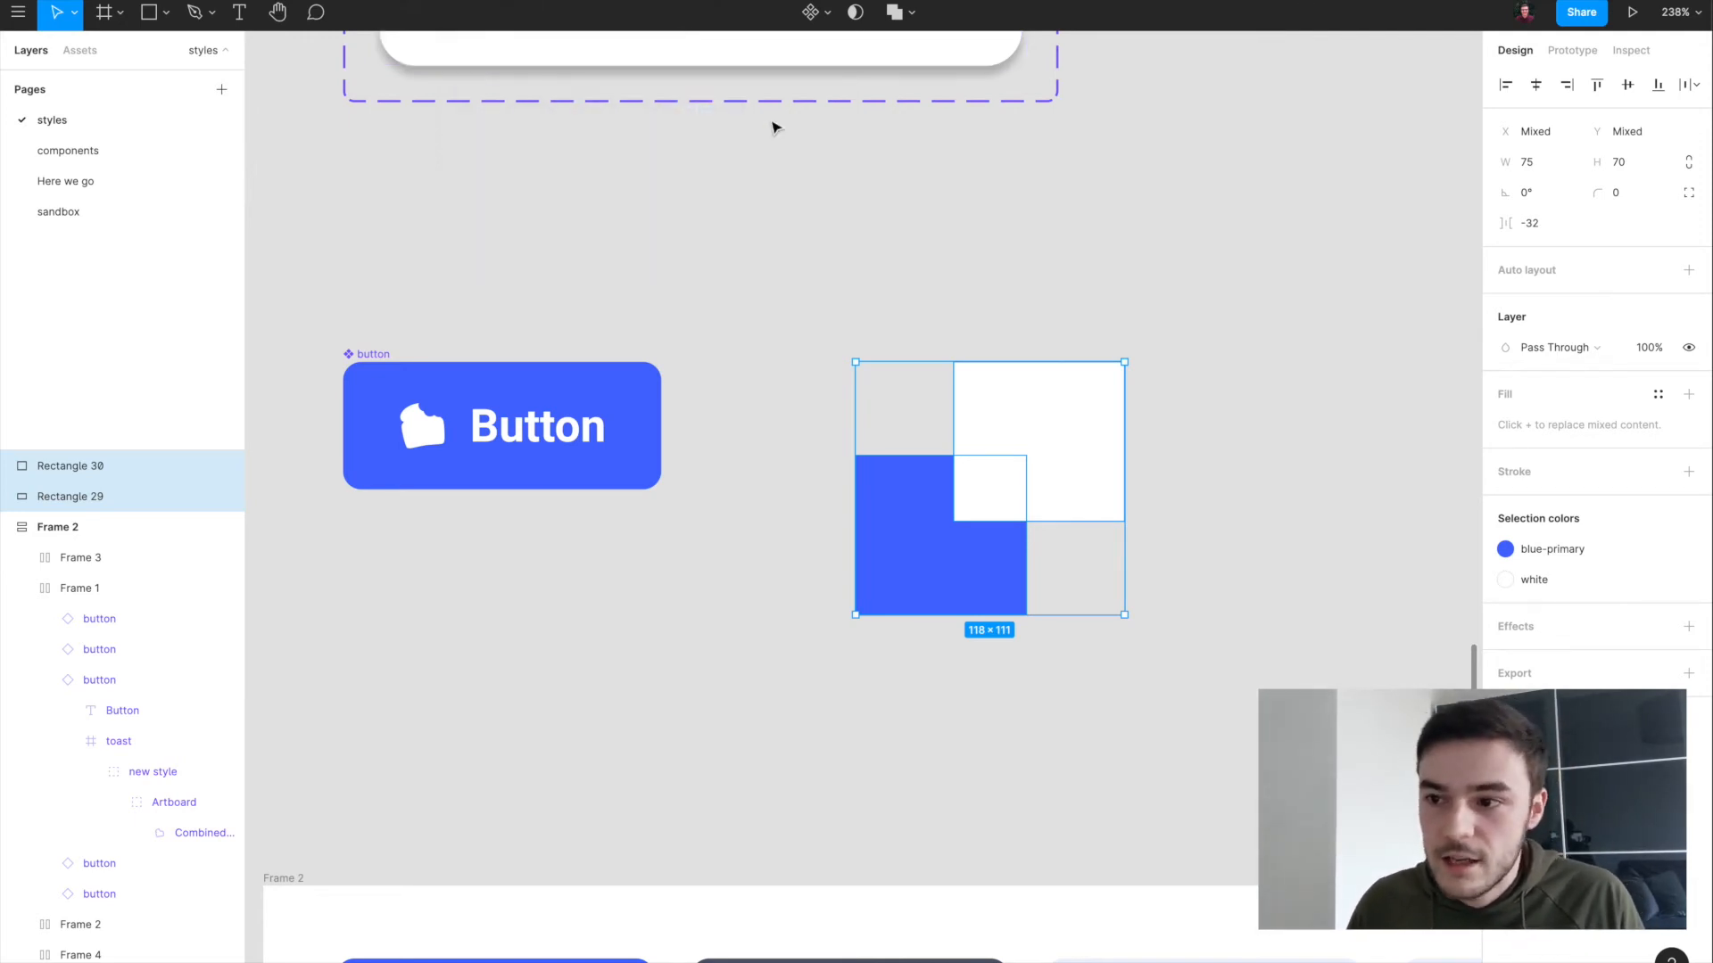
drag(1280, 406, 1212, 261)
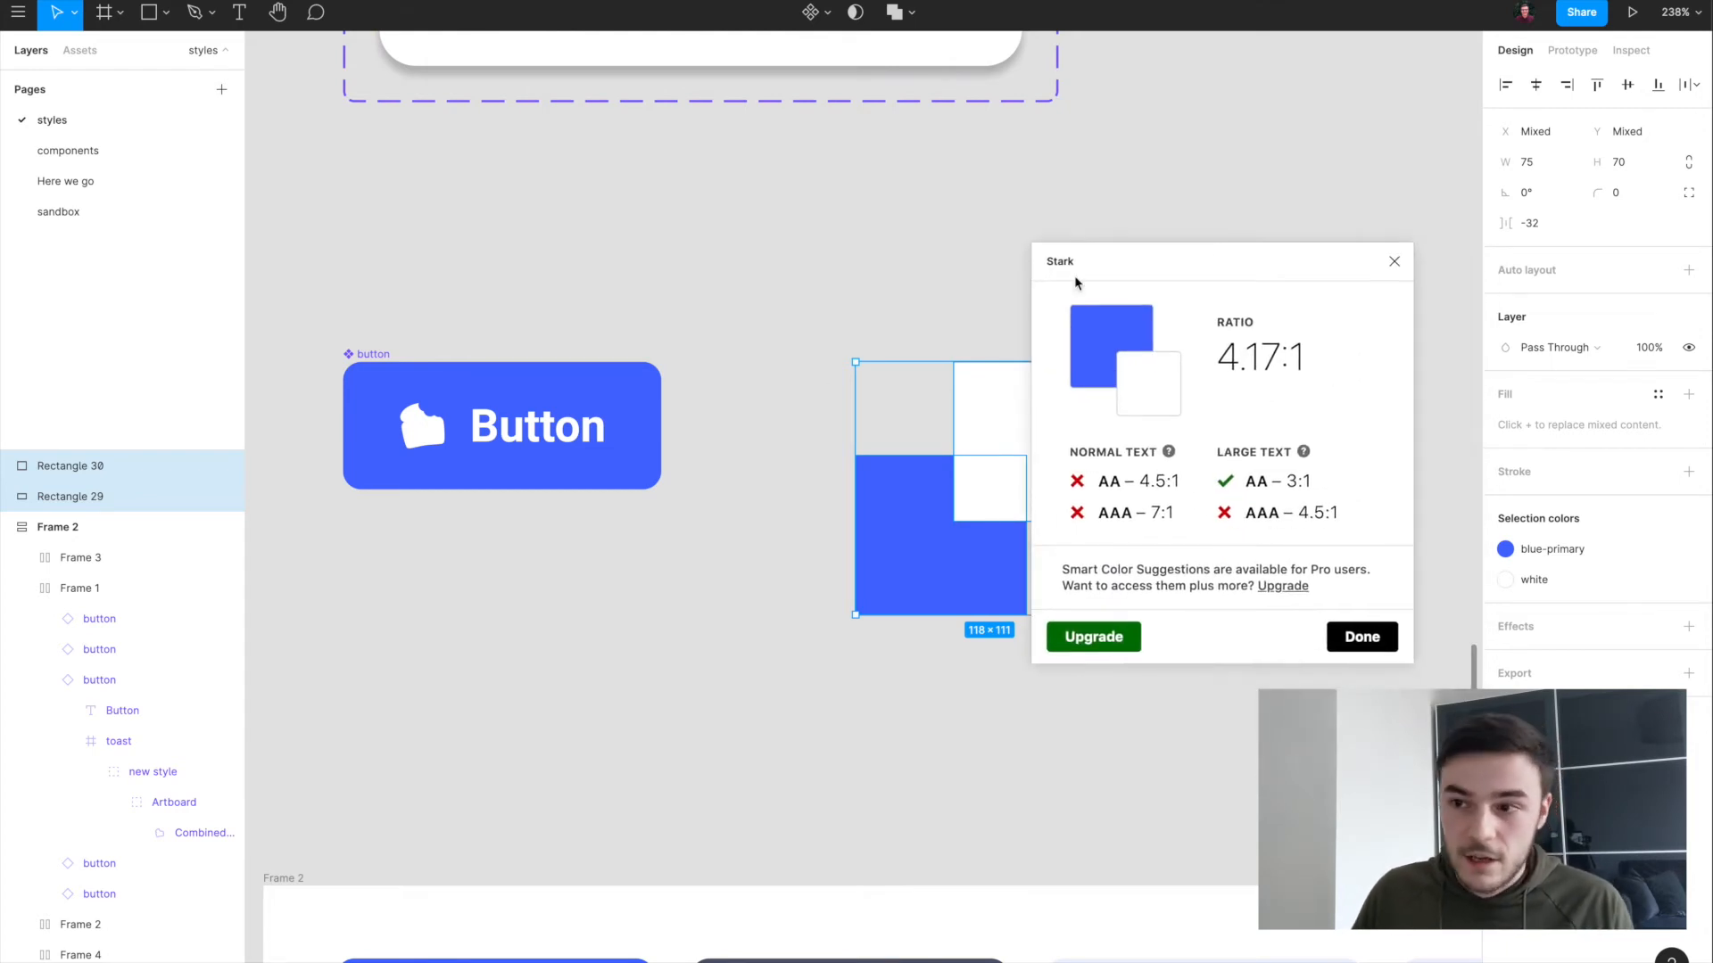
scroll(815, 381, right, 3)
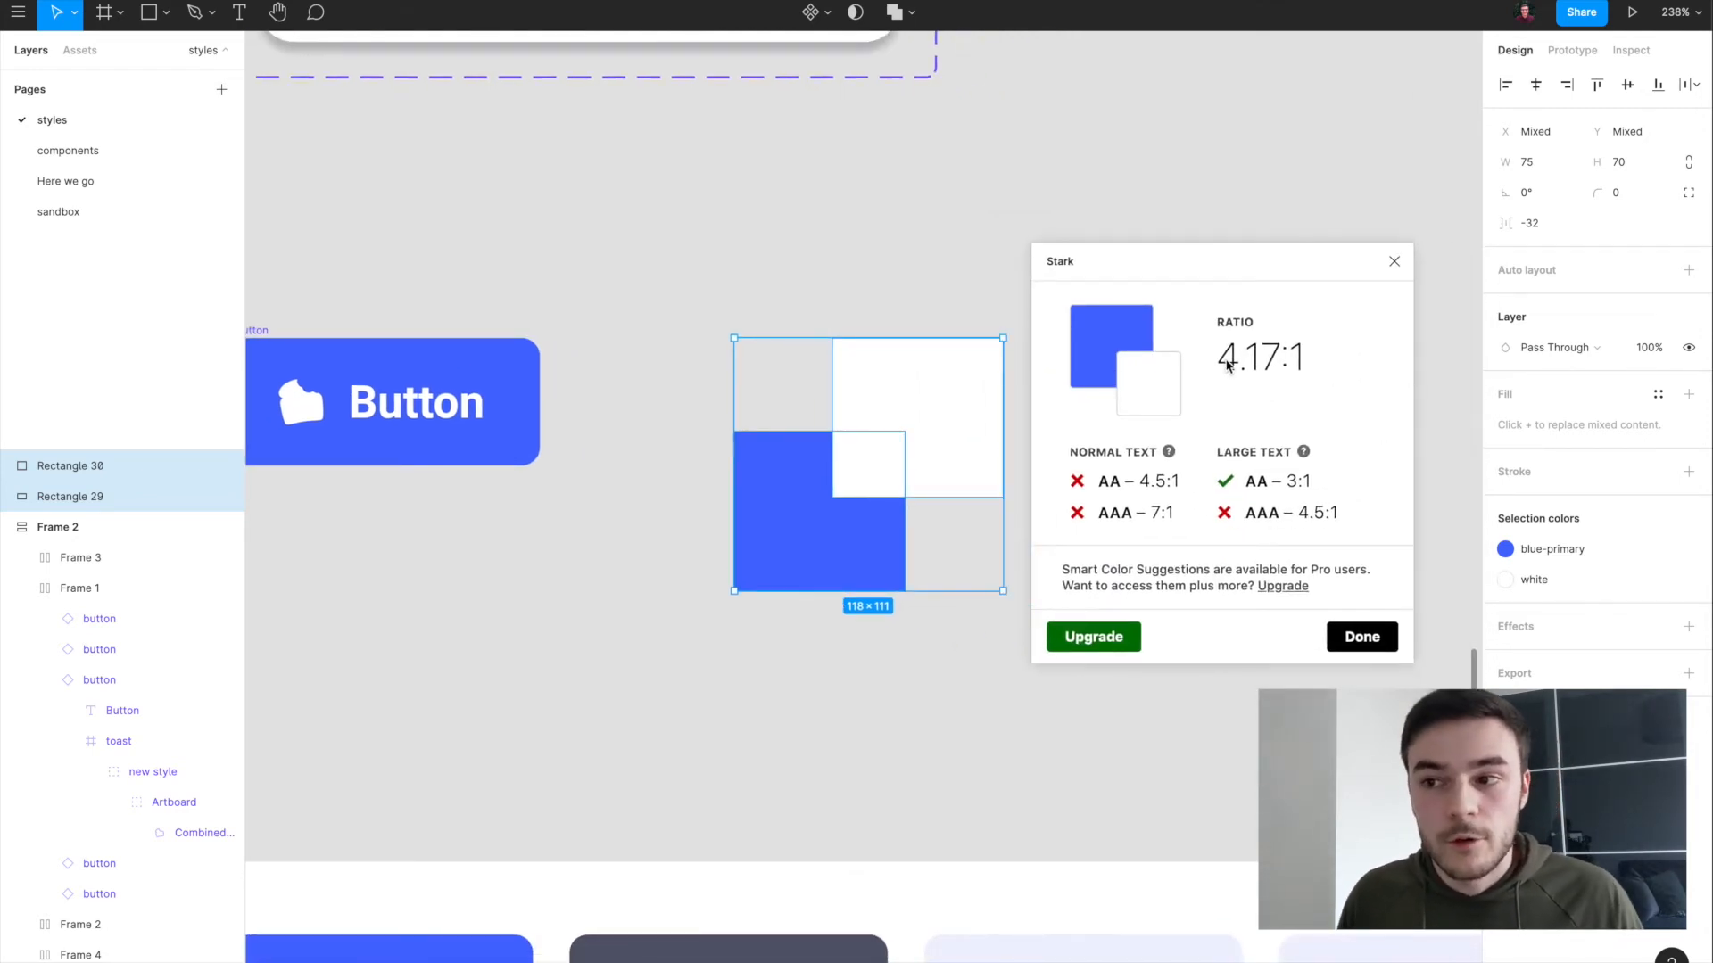
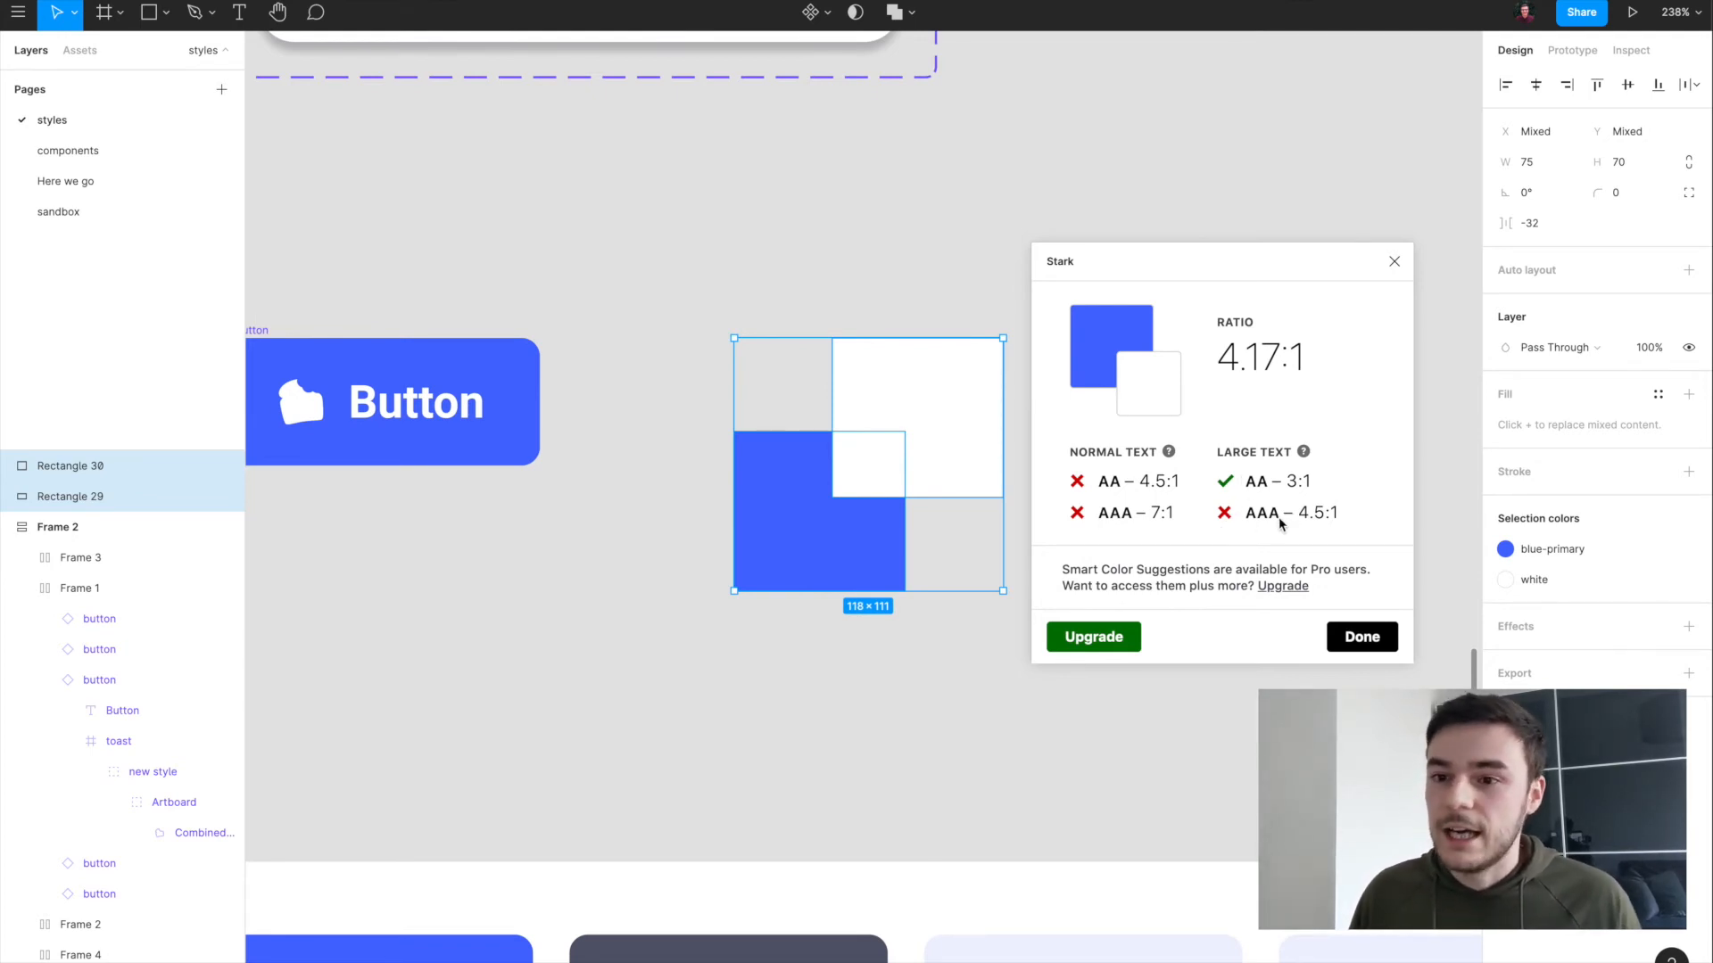
Step: Look over the landing page, card components and buttons that use the checked blue and white colours
scroll(823, 471, down, 10)
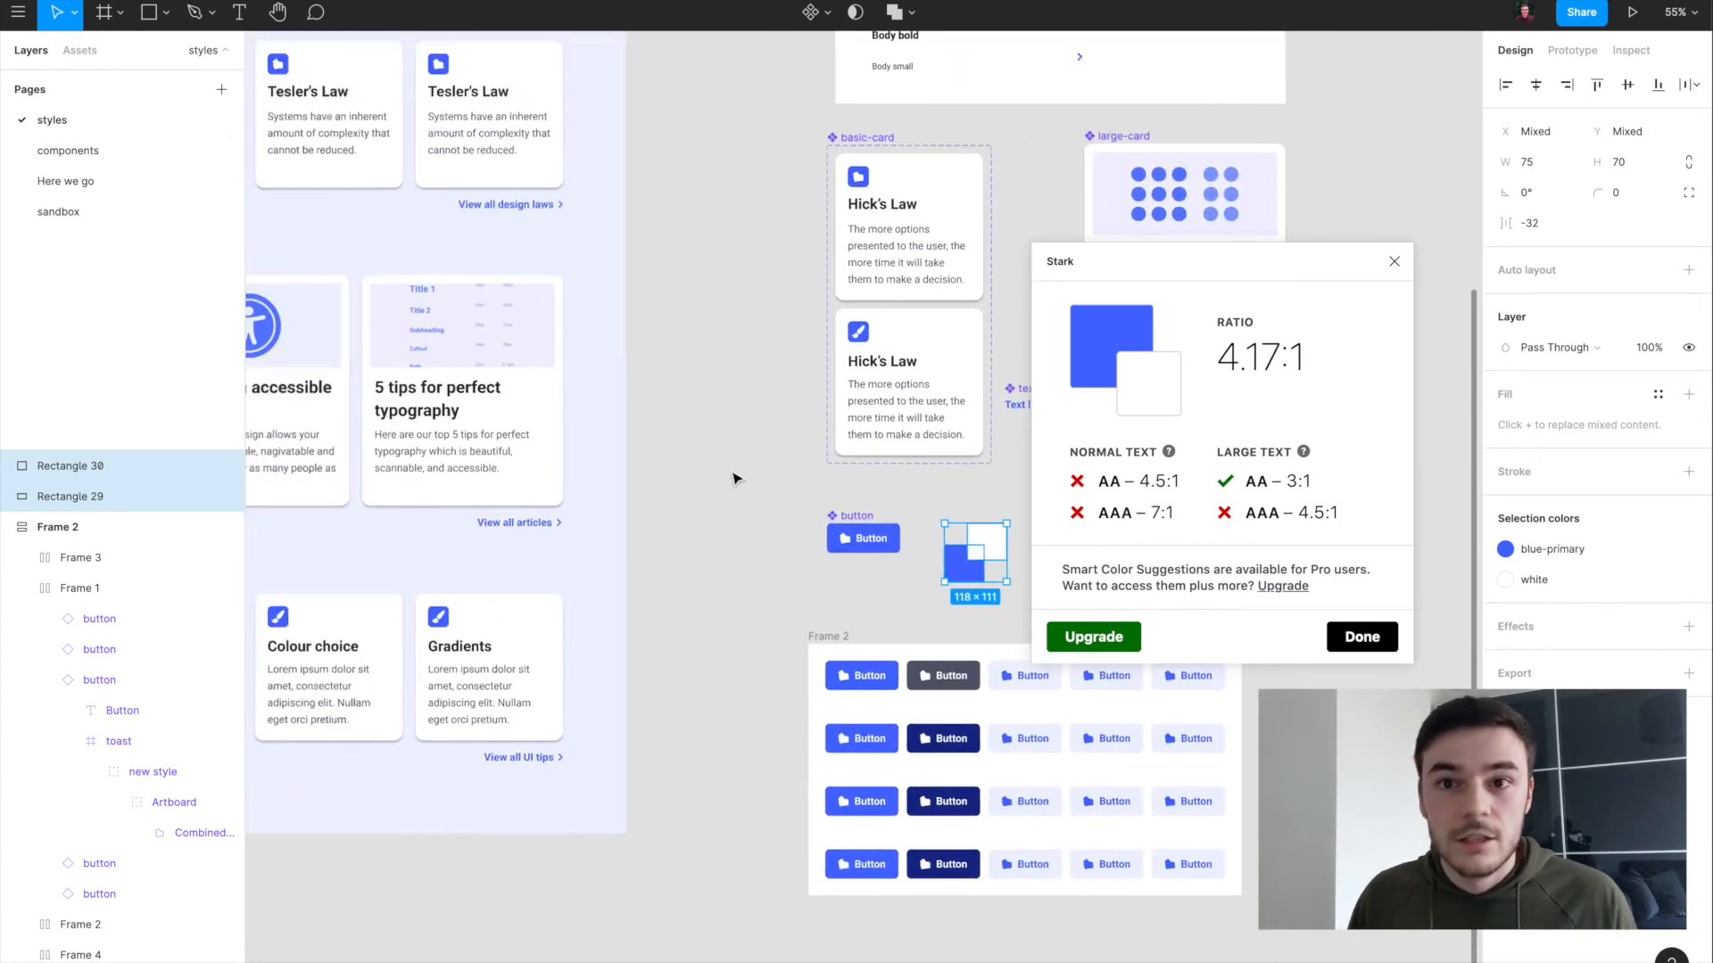
scroll(736, 479, down, 2)
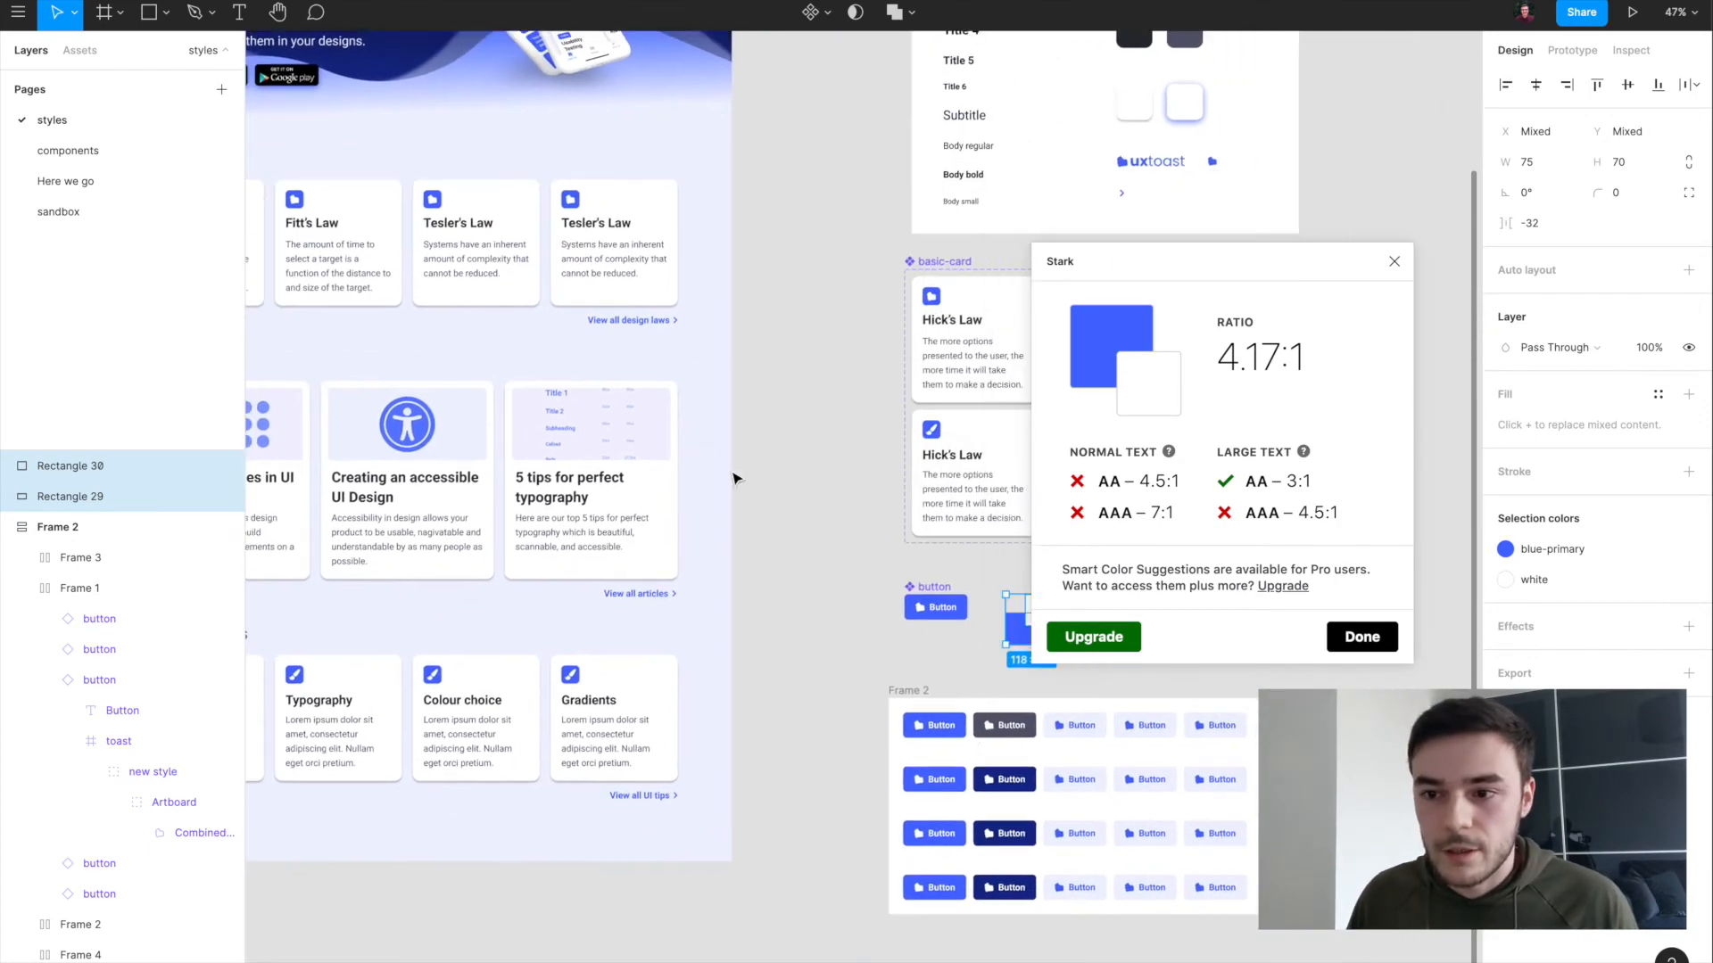
scroll(979, 665, up, 5)
scroll(979, 665, right, 3)
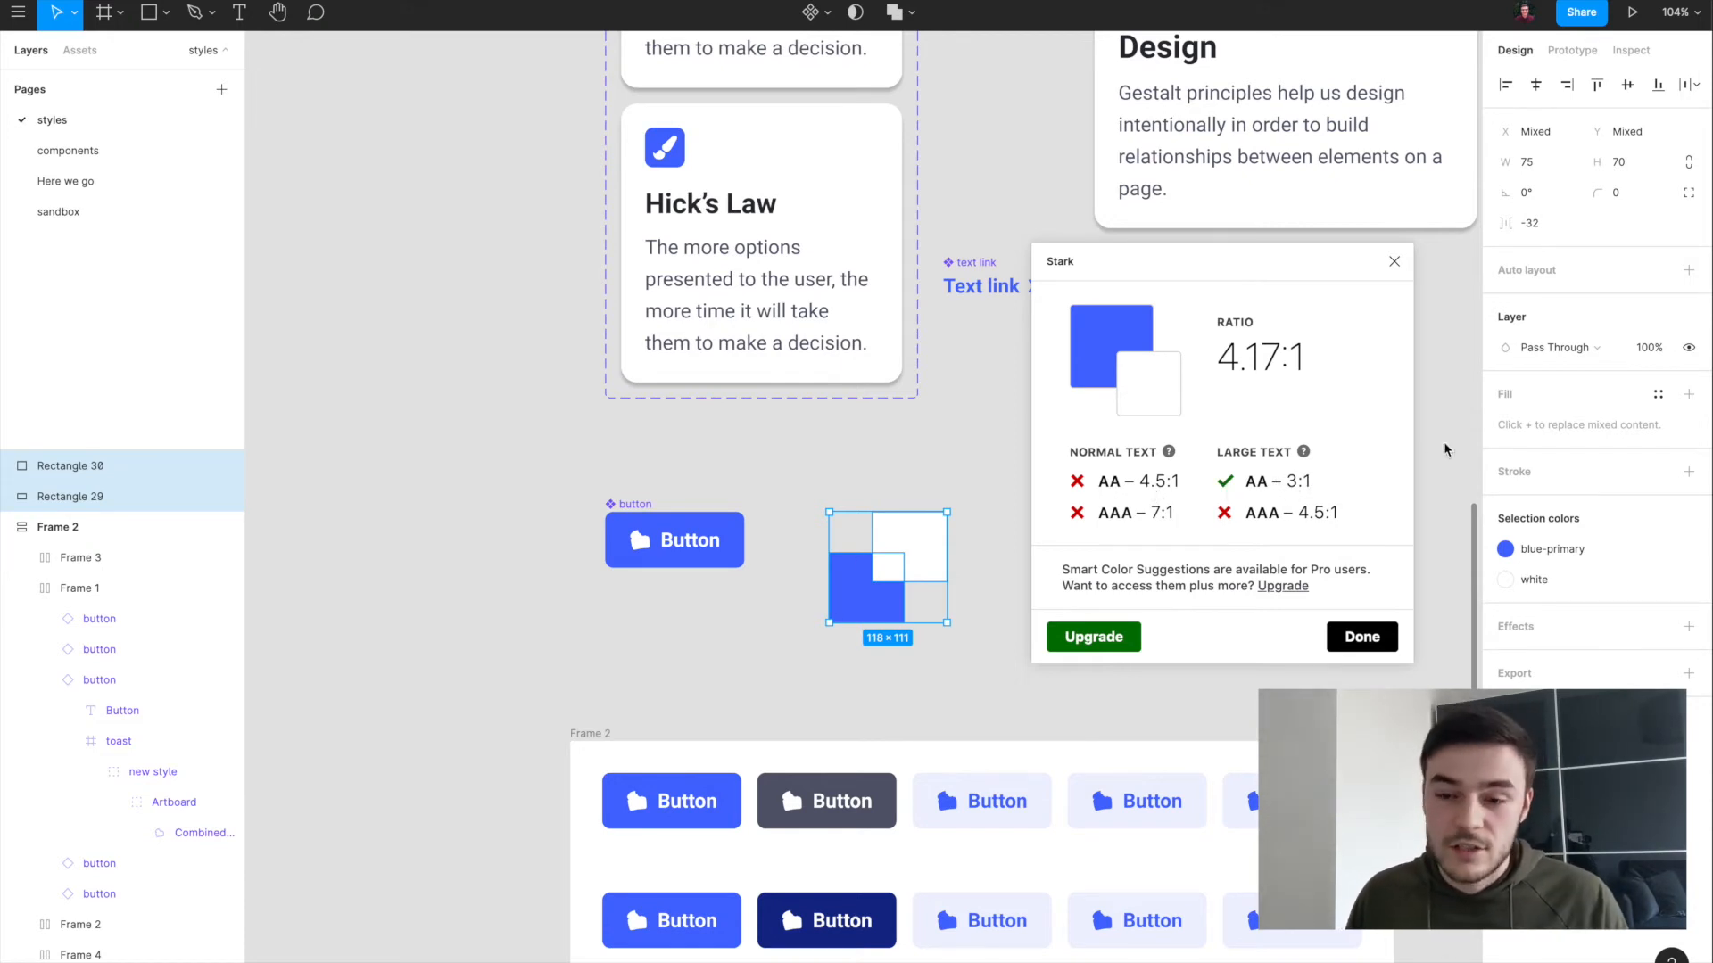
scroll(711, 616, up, 5)
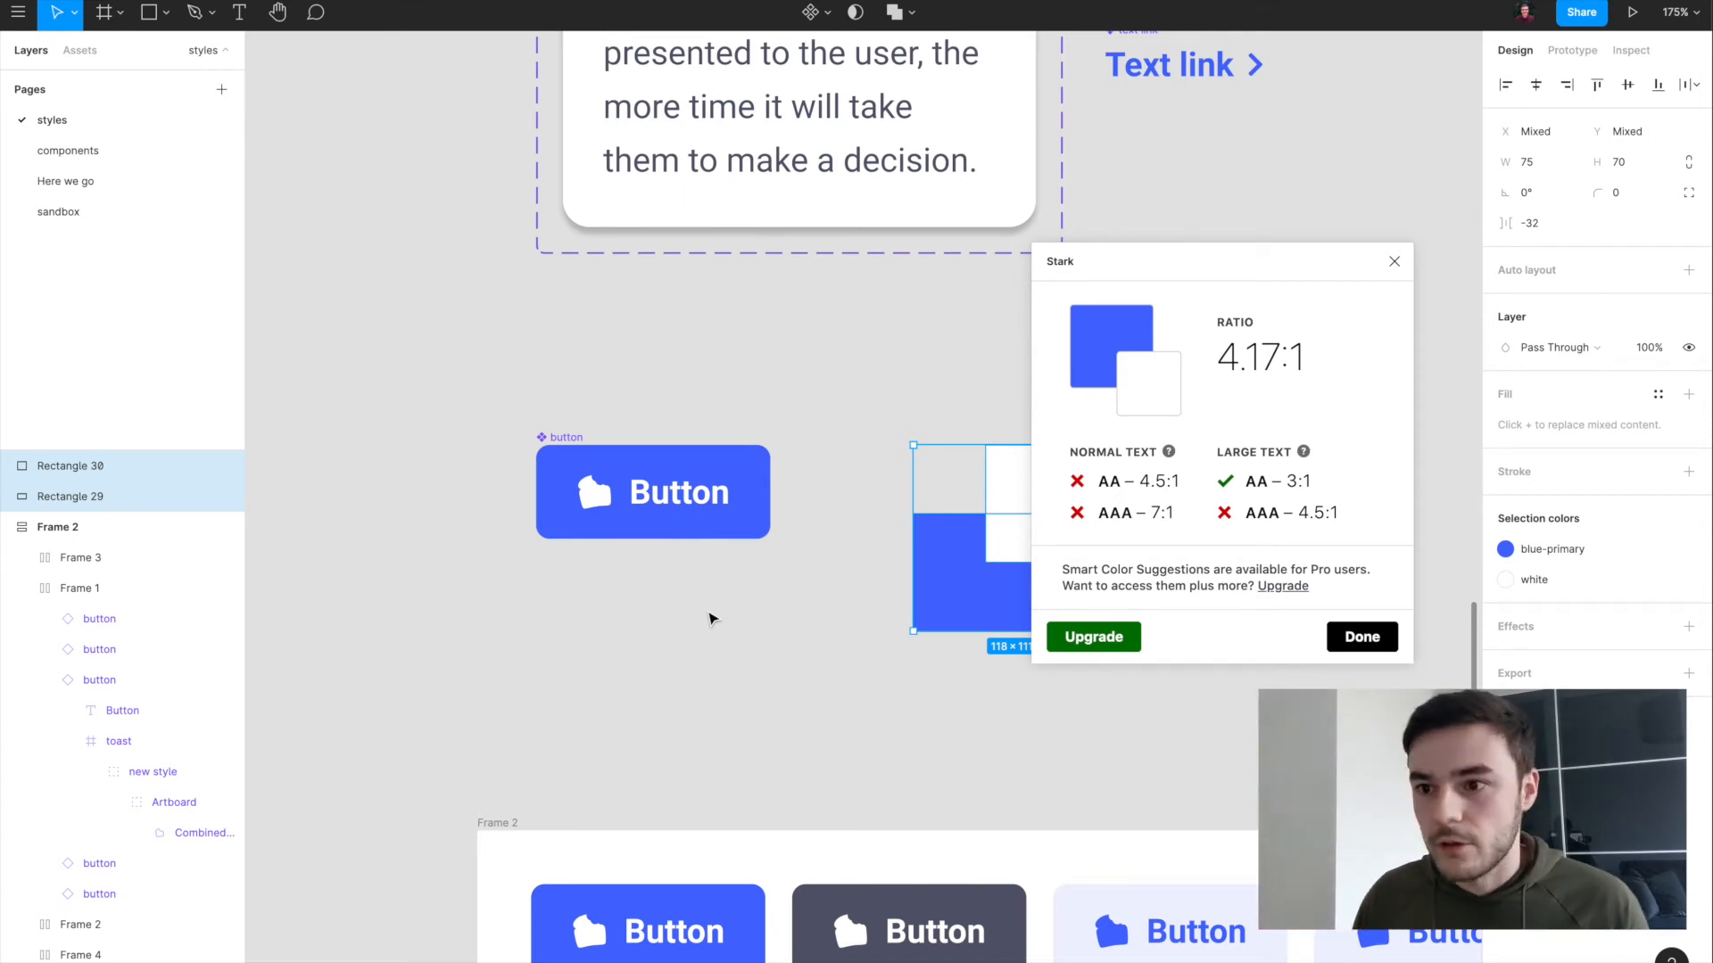
scroll(892, 535, down, 1)
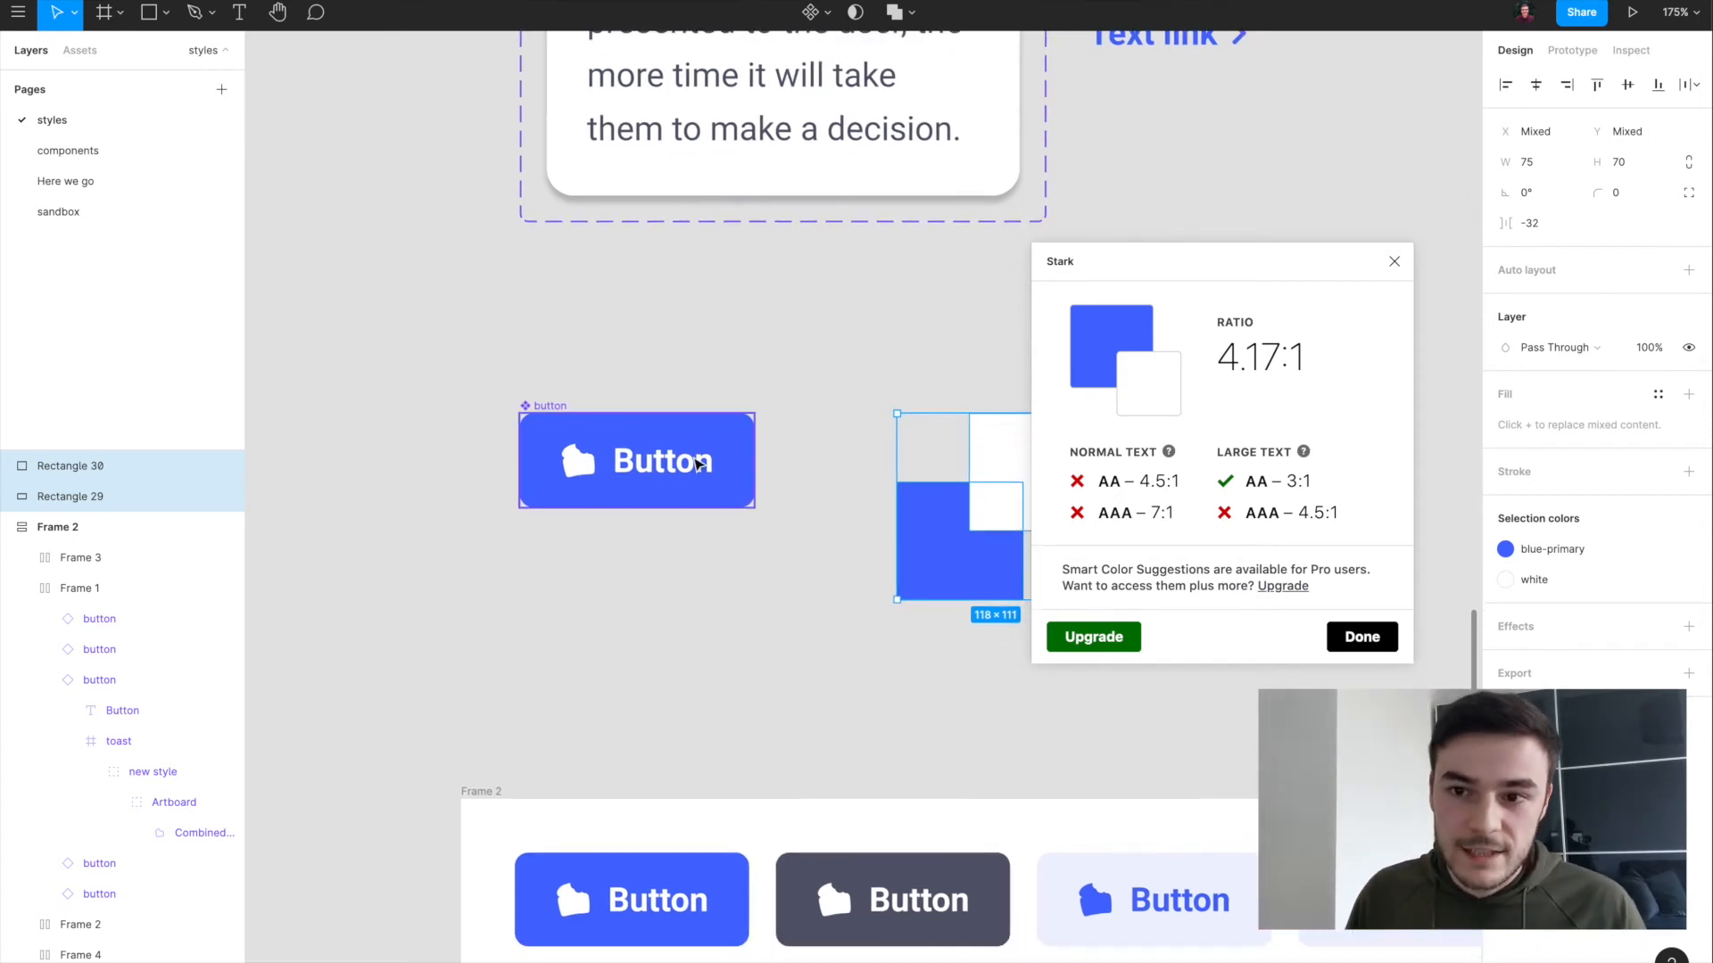
Step: Try the Body regular text style on the main button component's label
click(680, 479)
click(680, 479)
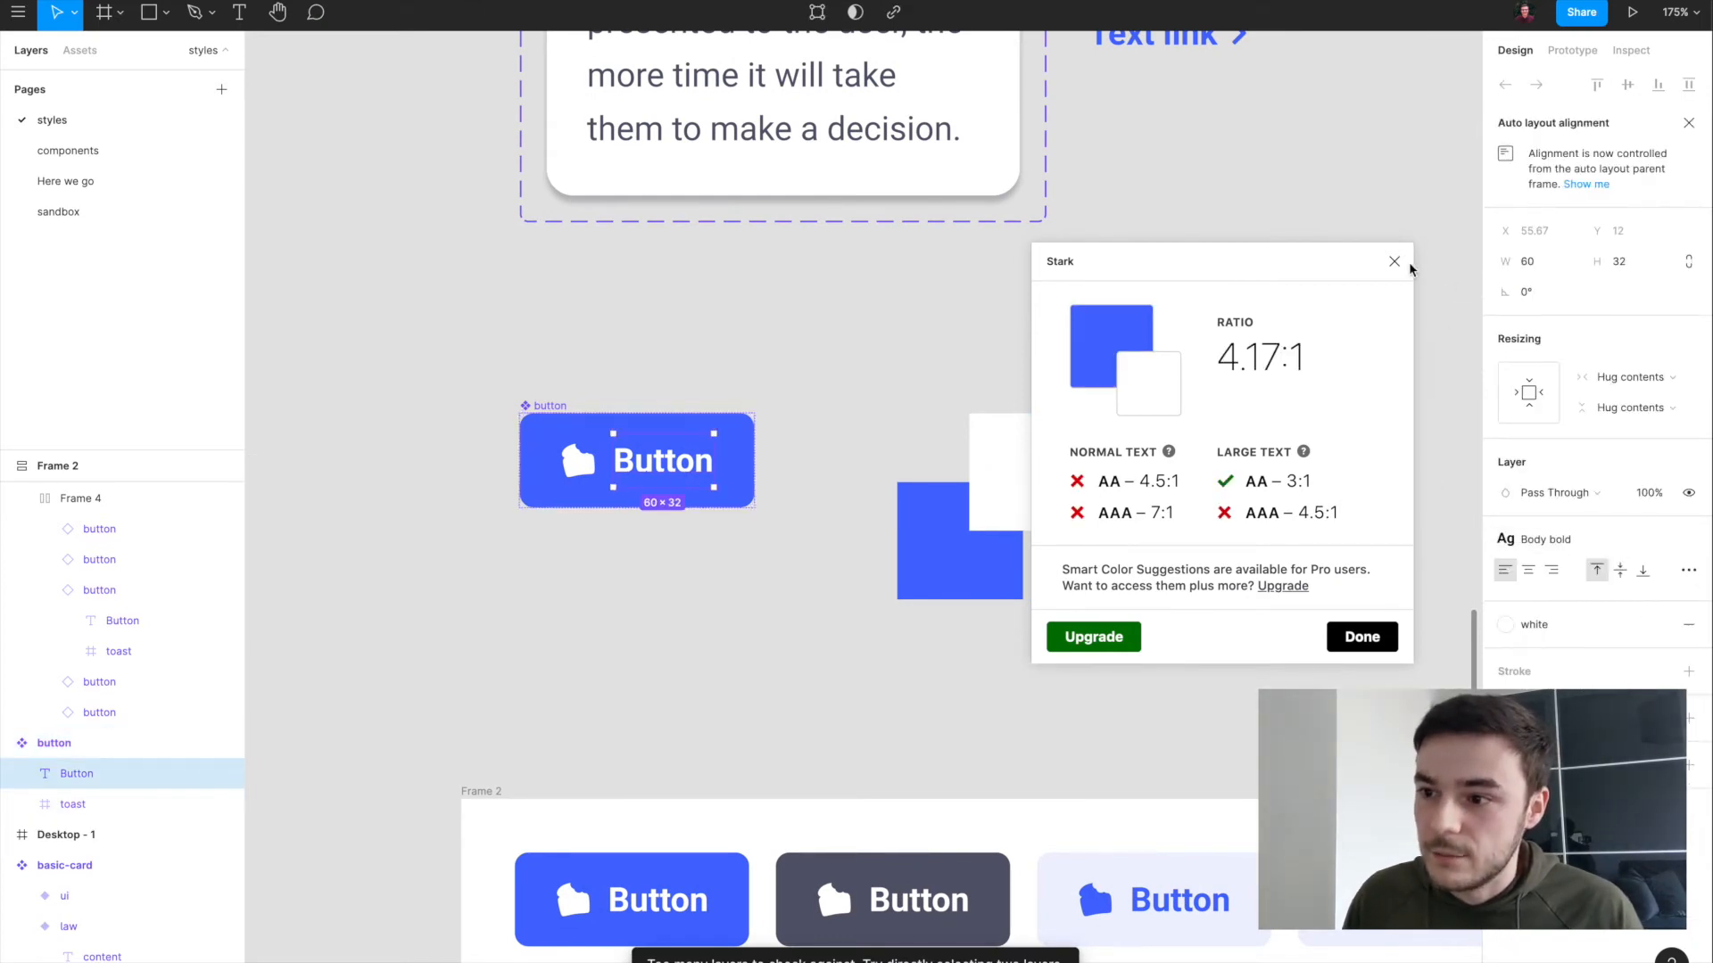
click(1577, 540)
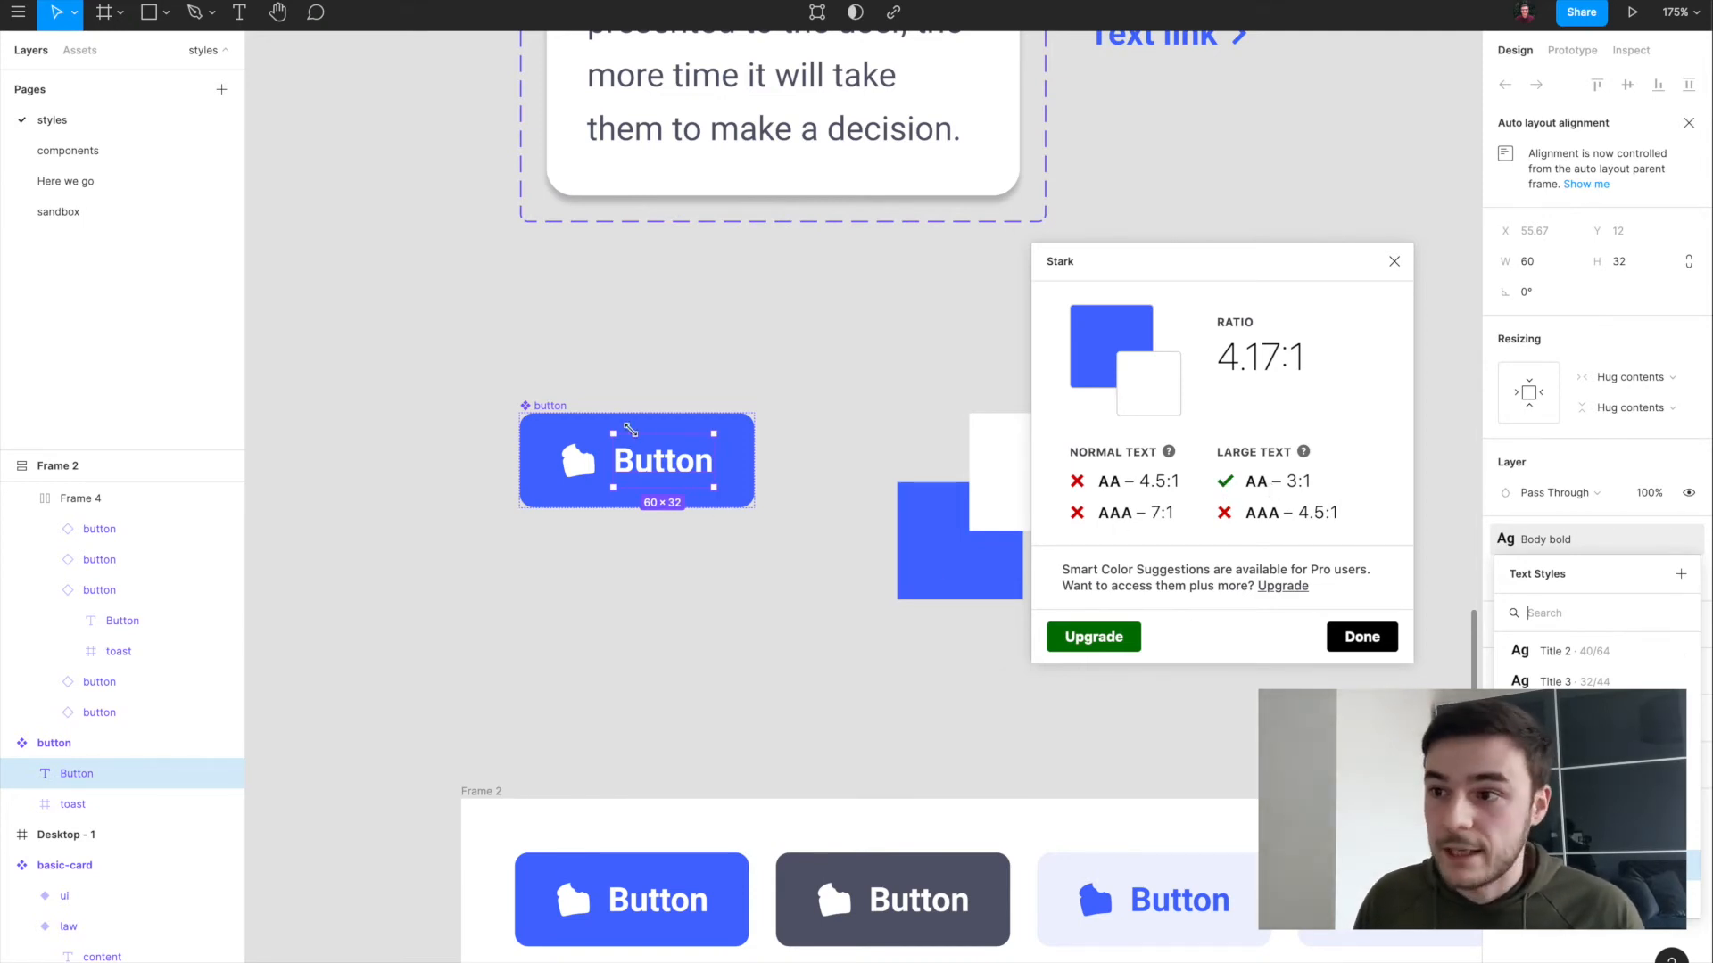
scroll(1597, 767, up, 1)
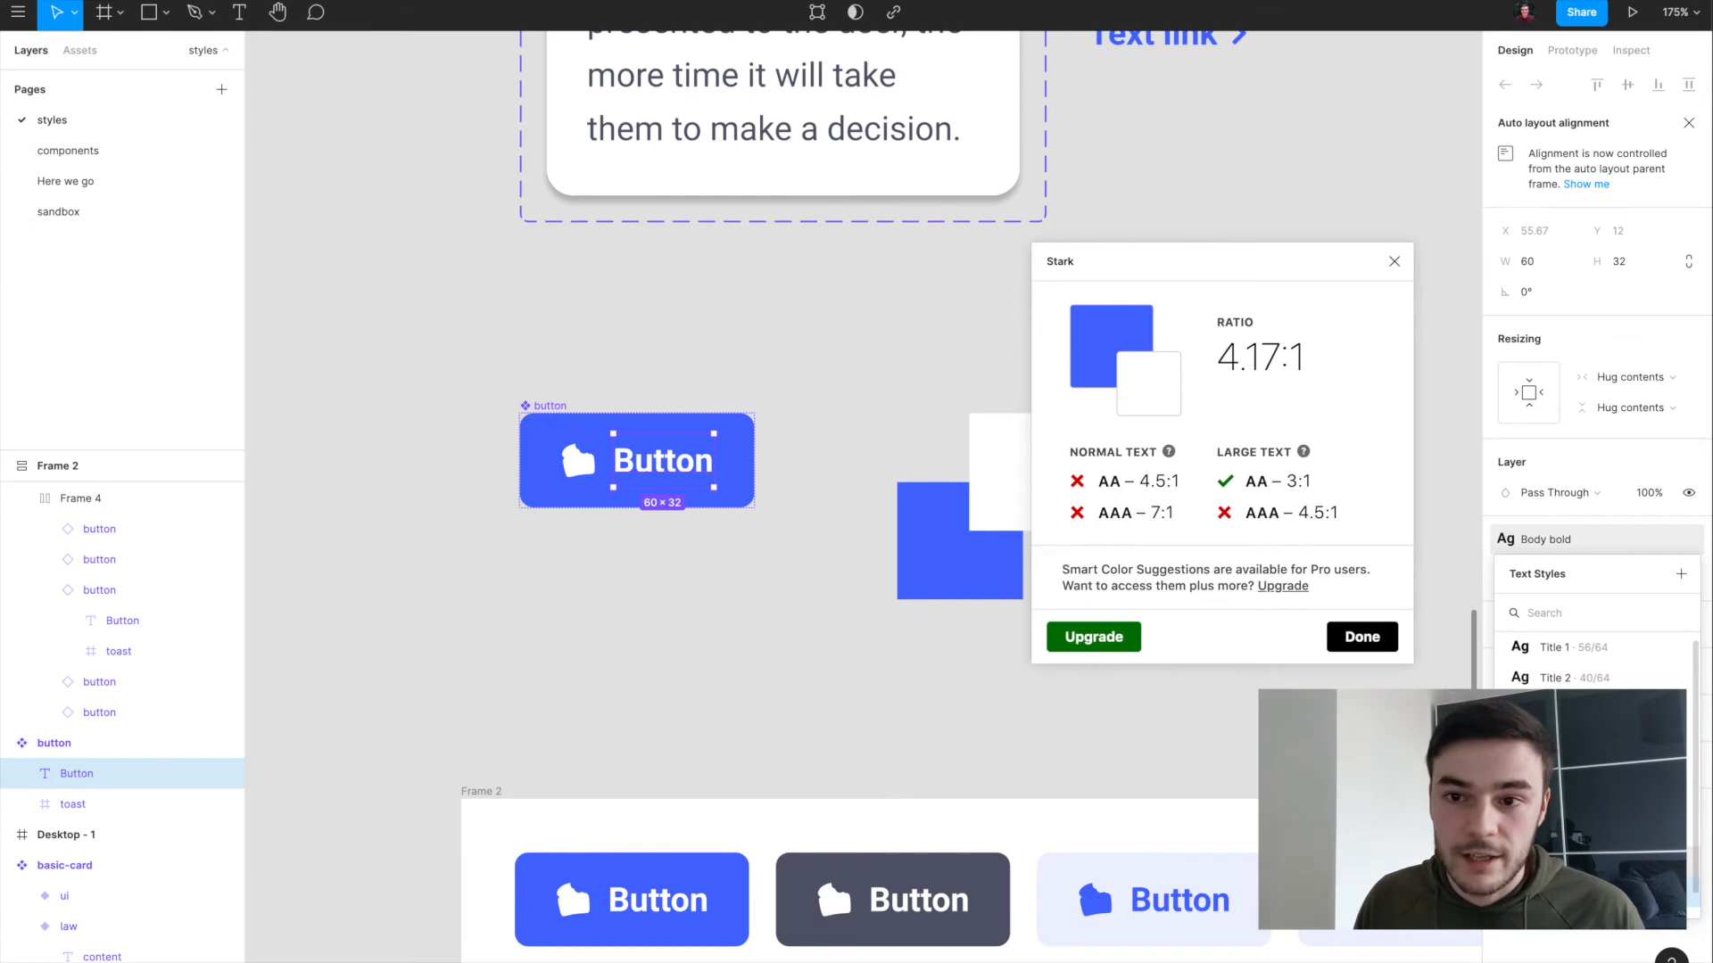
click(1597, 890)
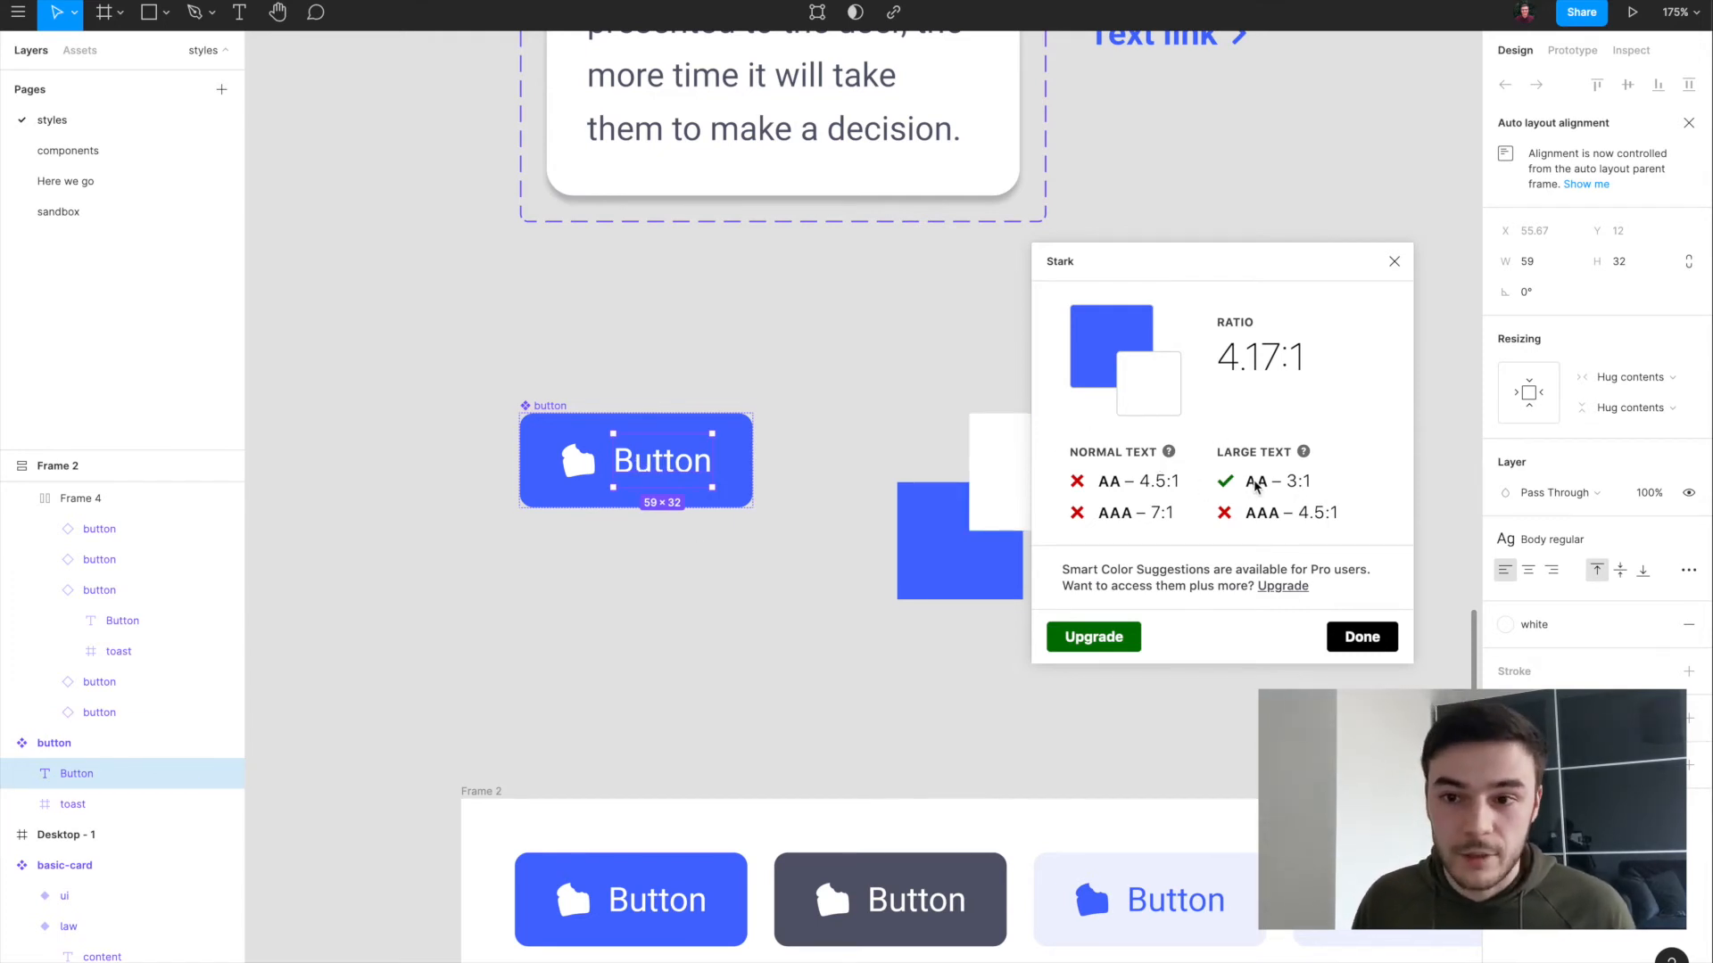
click(930, 404)
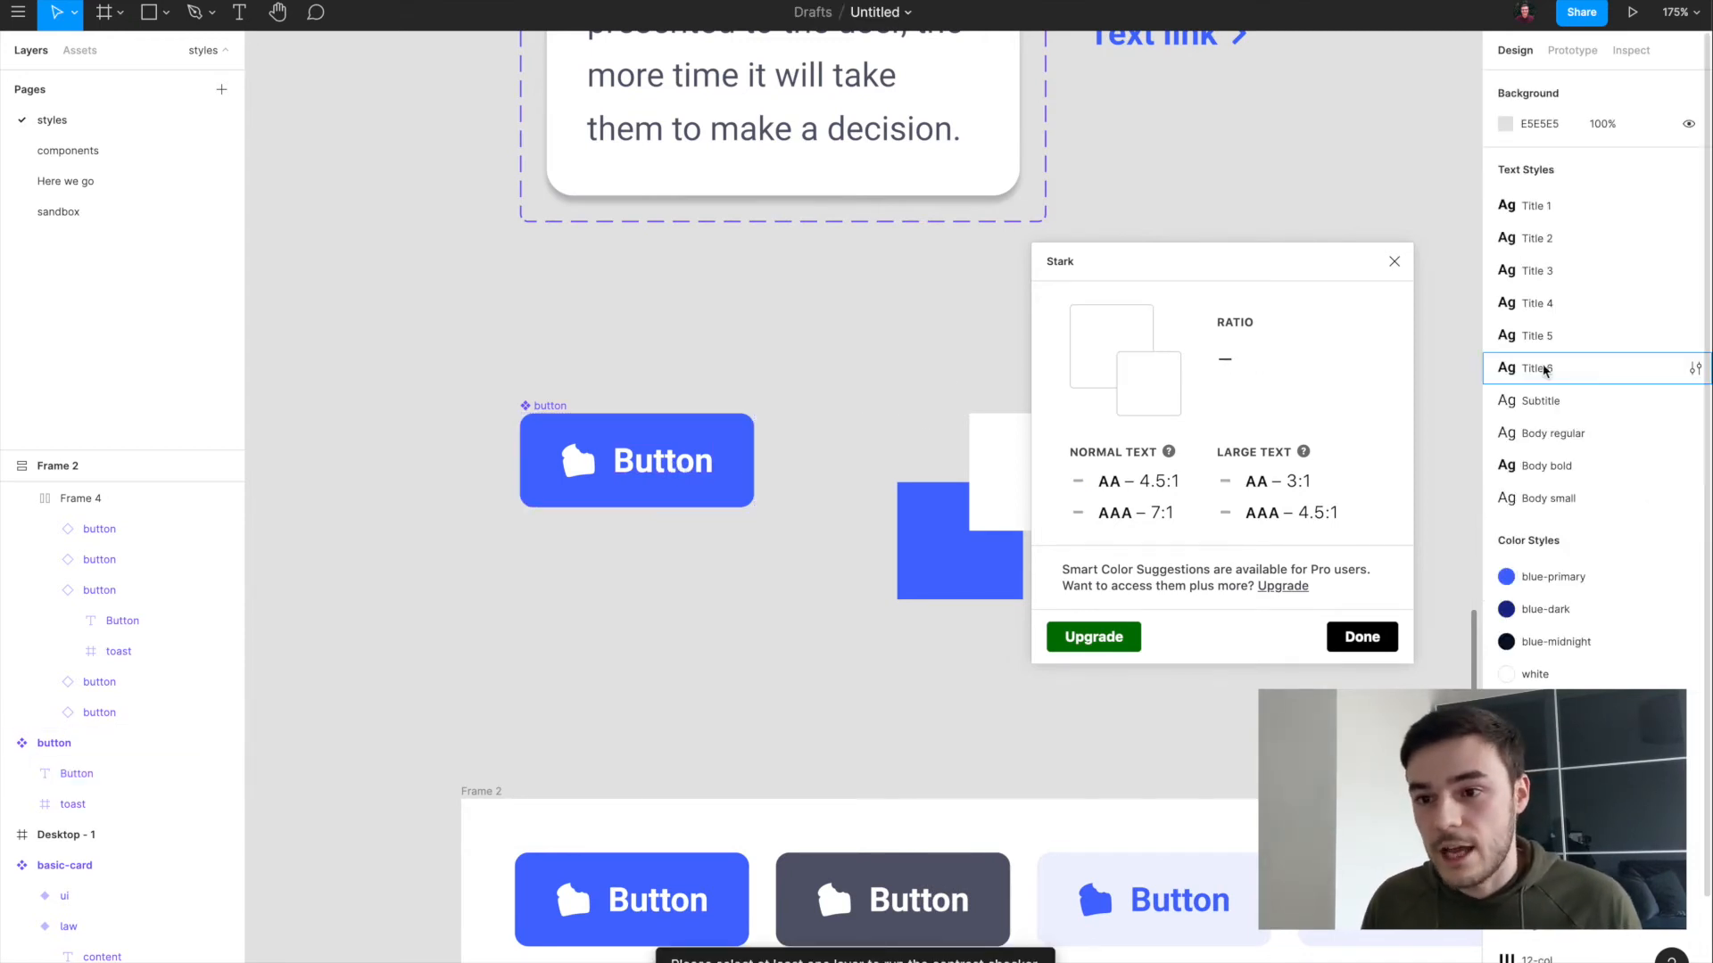
Step: Close the Stark contrast results and review the uxtoast-desktop page and the Styles frame
click(1394, 261)
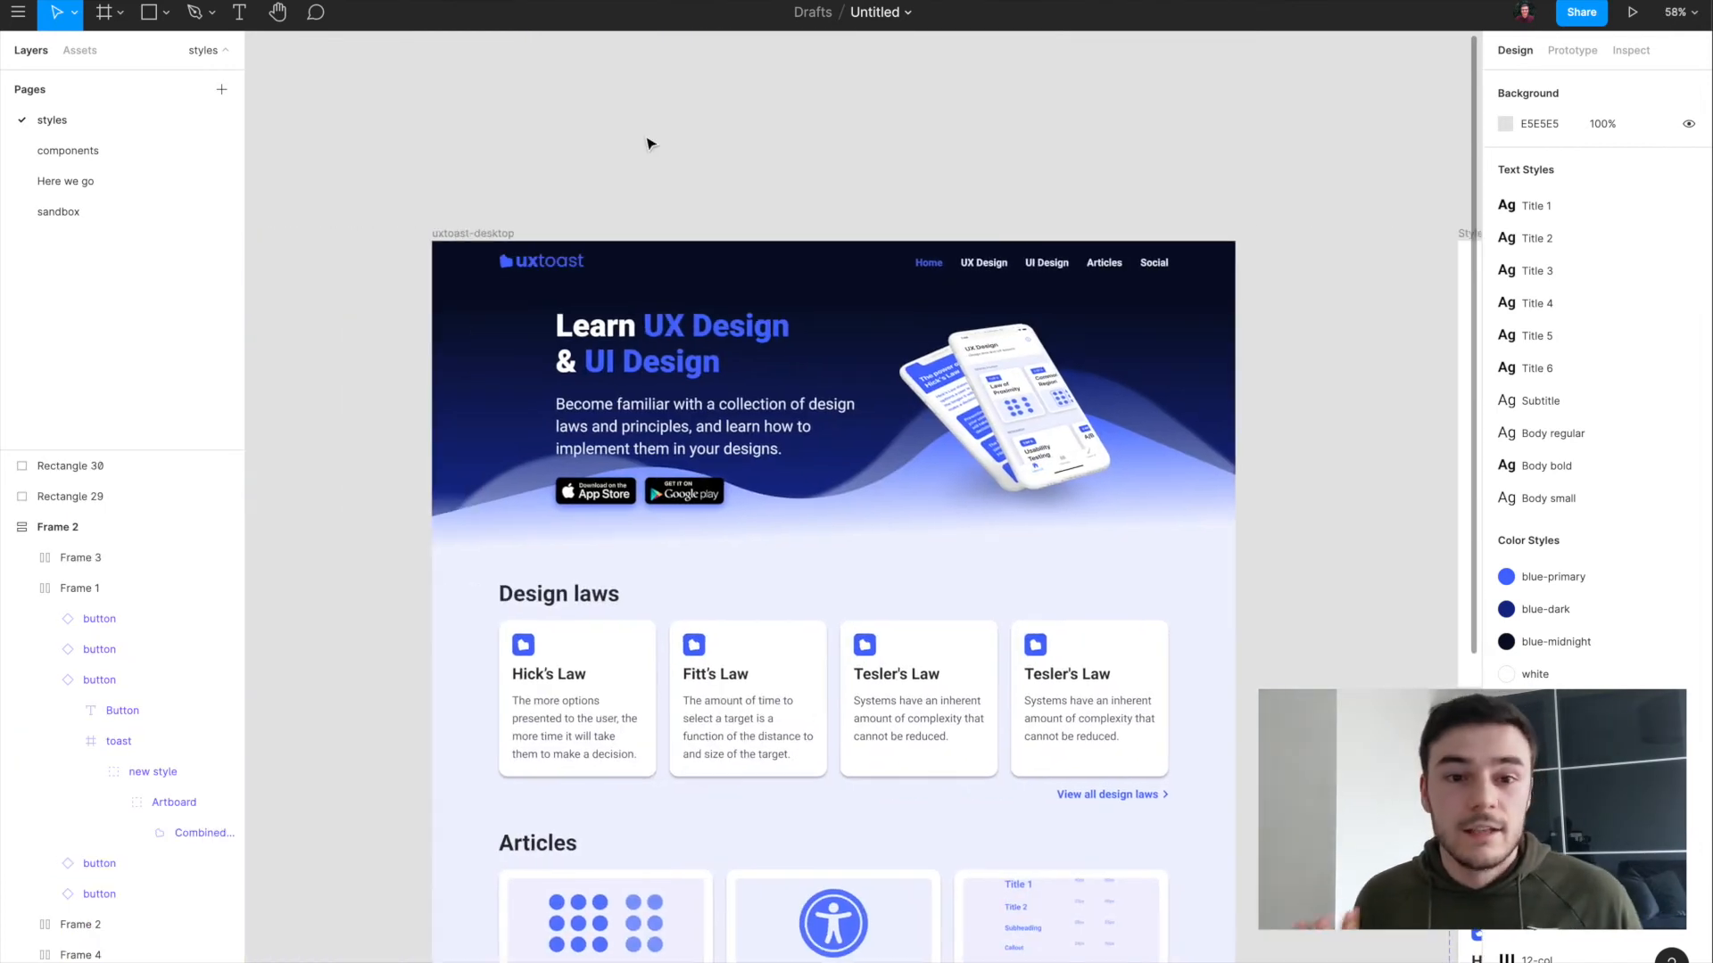
scroll(681, 191, up, 2)
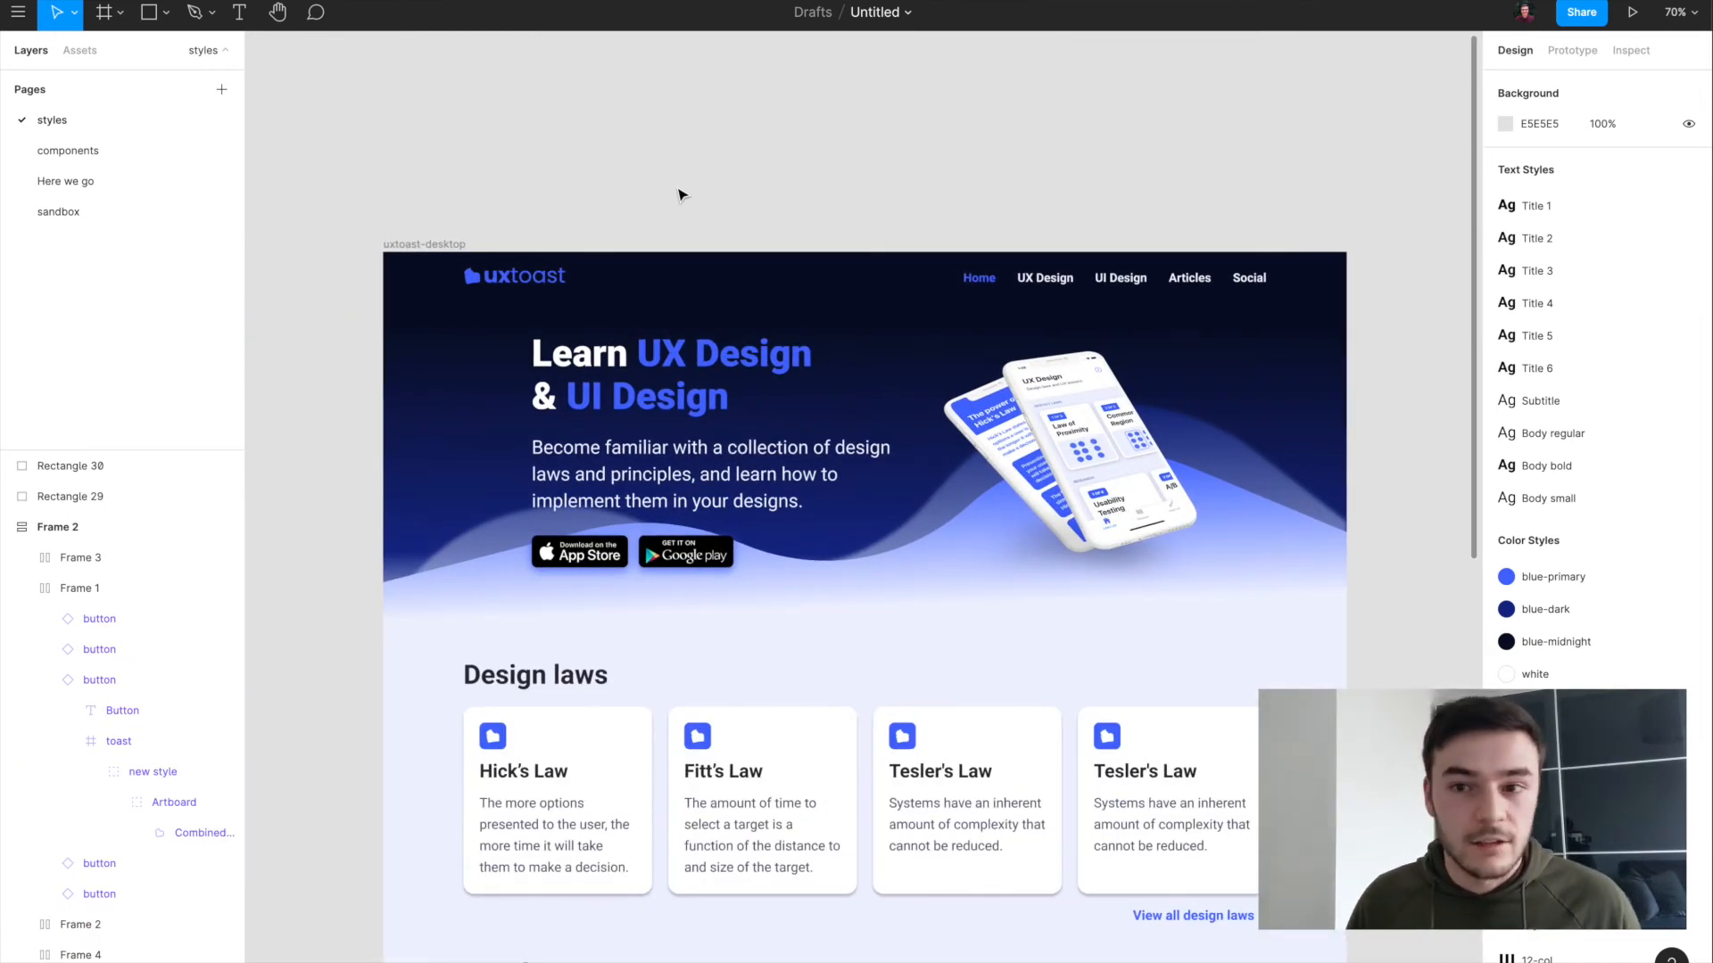
scroll(803, 286, down, 3)
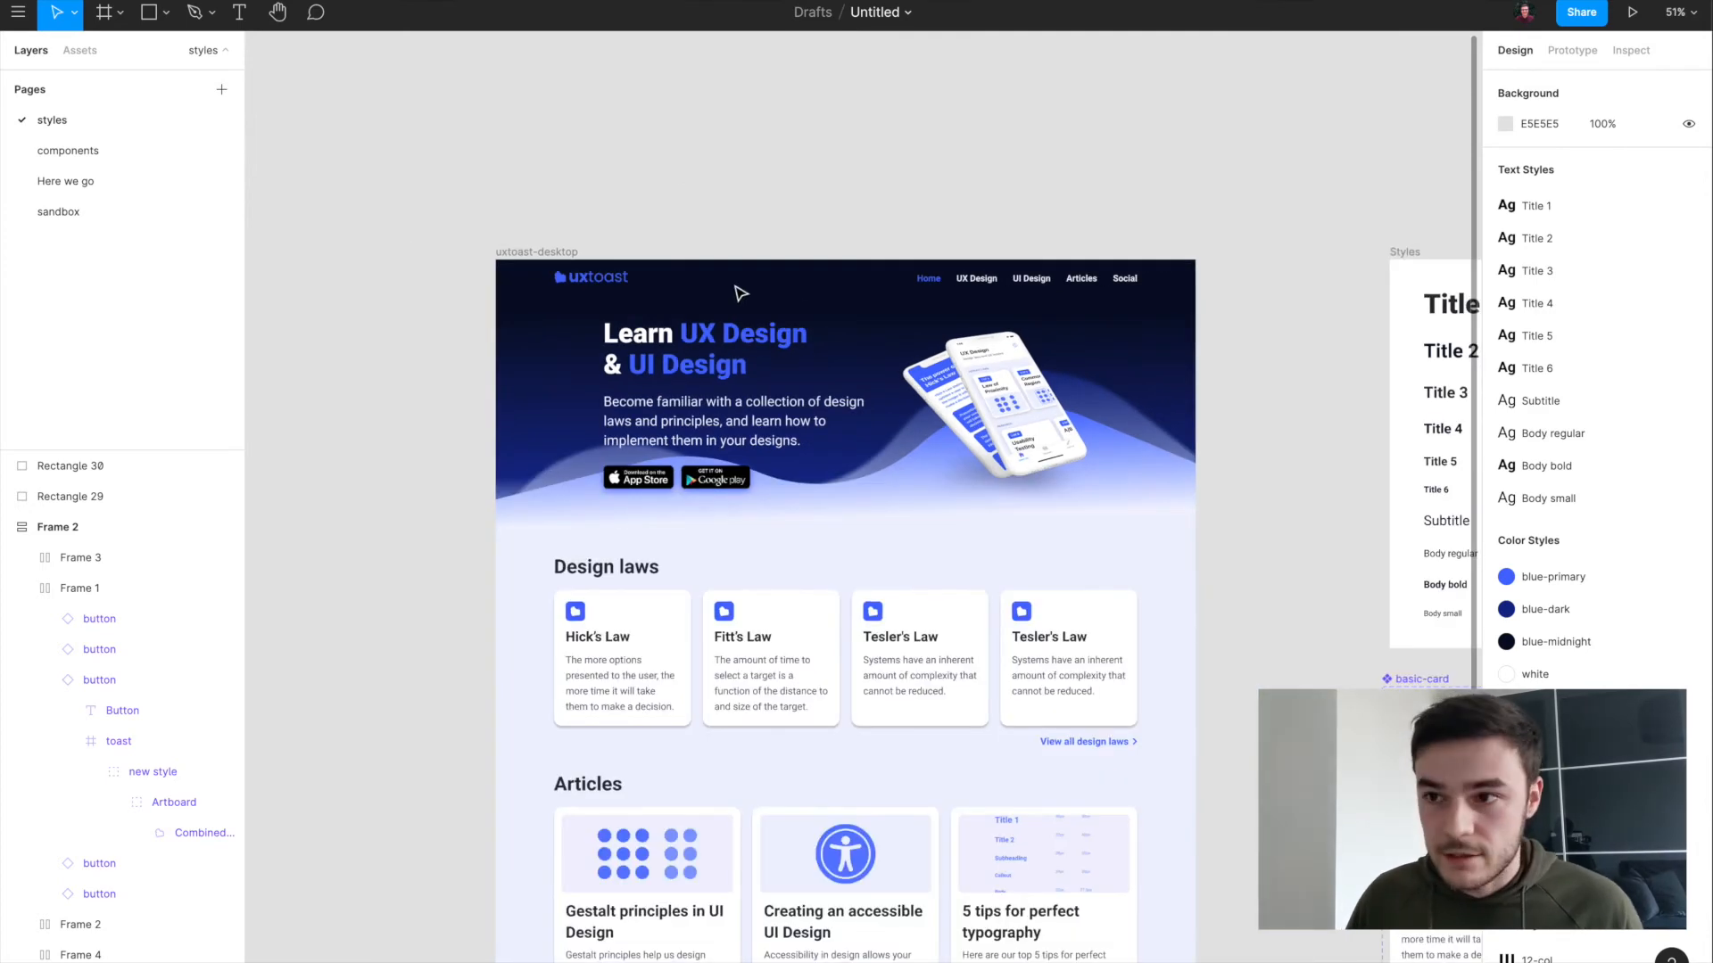
scroll(757, 291, right, 3)
scroll(928, 282, right, 10)
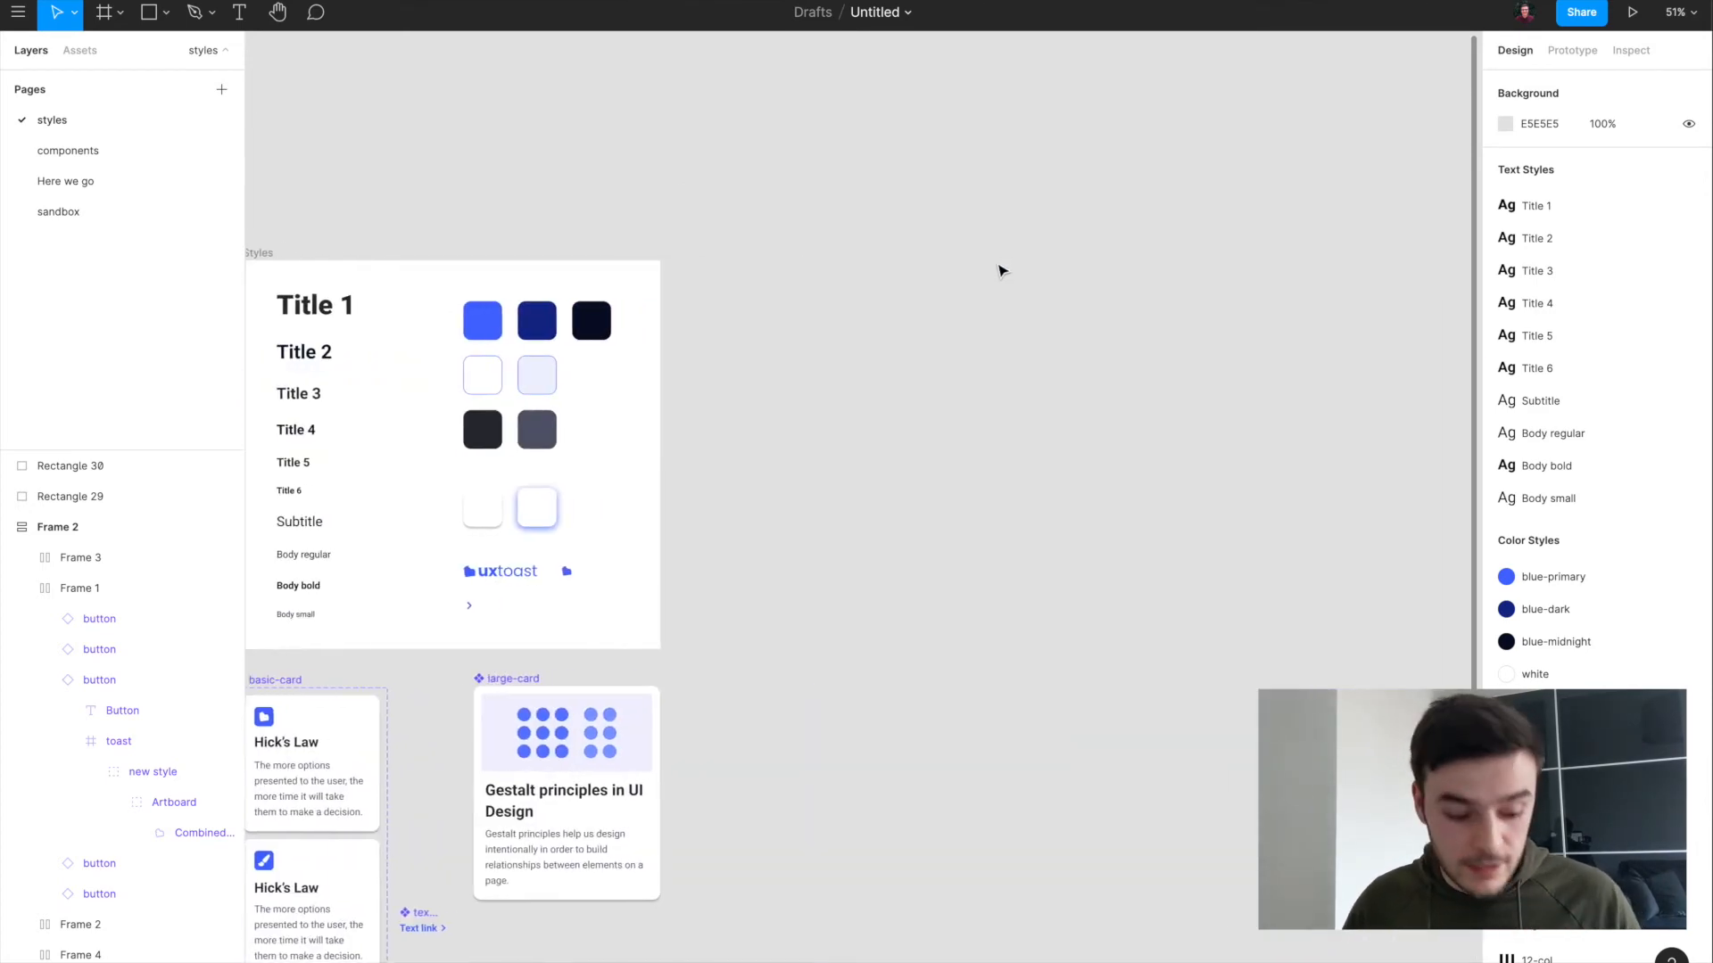
Step: Create a 1440 × 72 frame on empty canvas beside the Styles frame and fill it with the blue-midnight colour style
scroll(994, 286, right, 3)
key(f)
drag(746, 264, 1305, 388)
click(1533, 193)
text(1440)
key(Return)
scroll(1017, 306, right, 5)
click(1632, 195)
text(72)
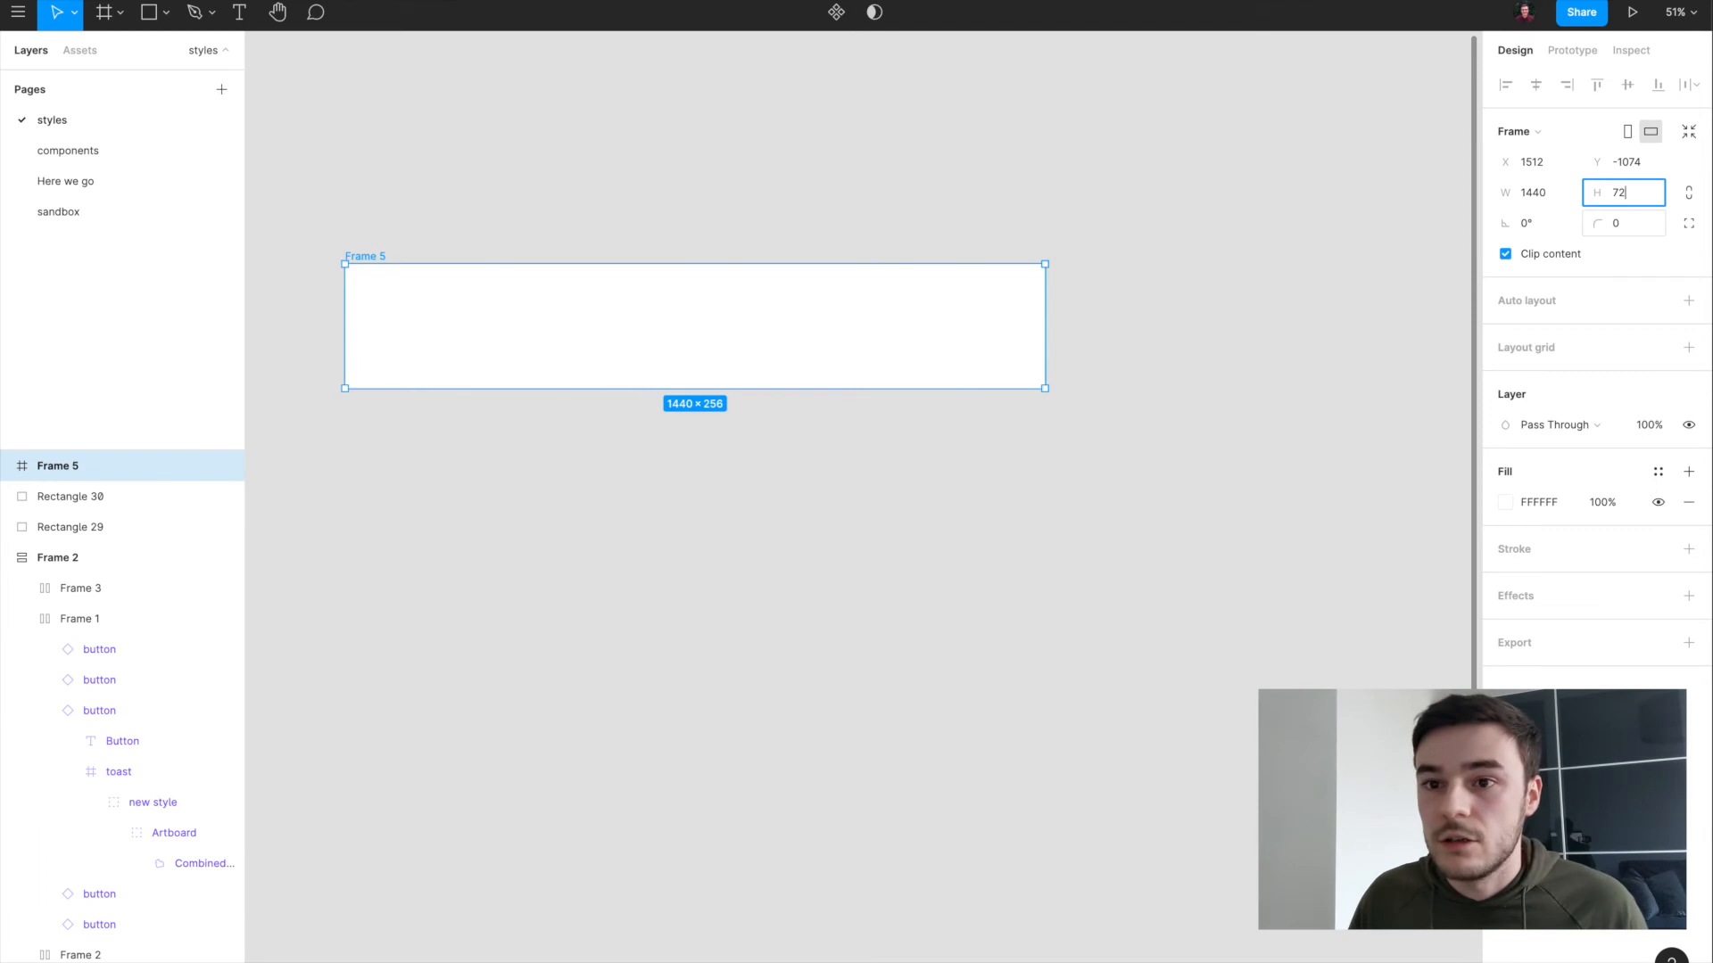
key(Return)
scroll(790, 244, left, 2)
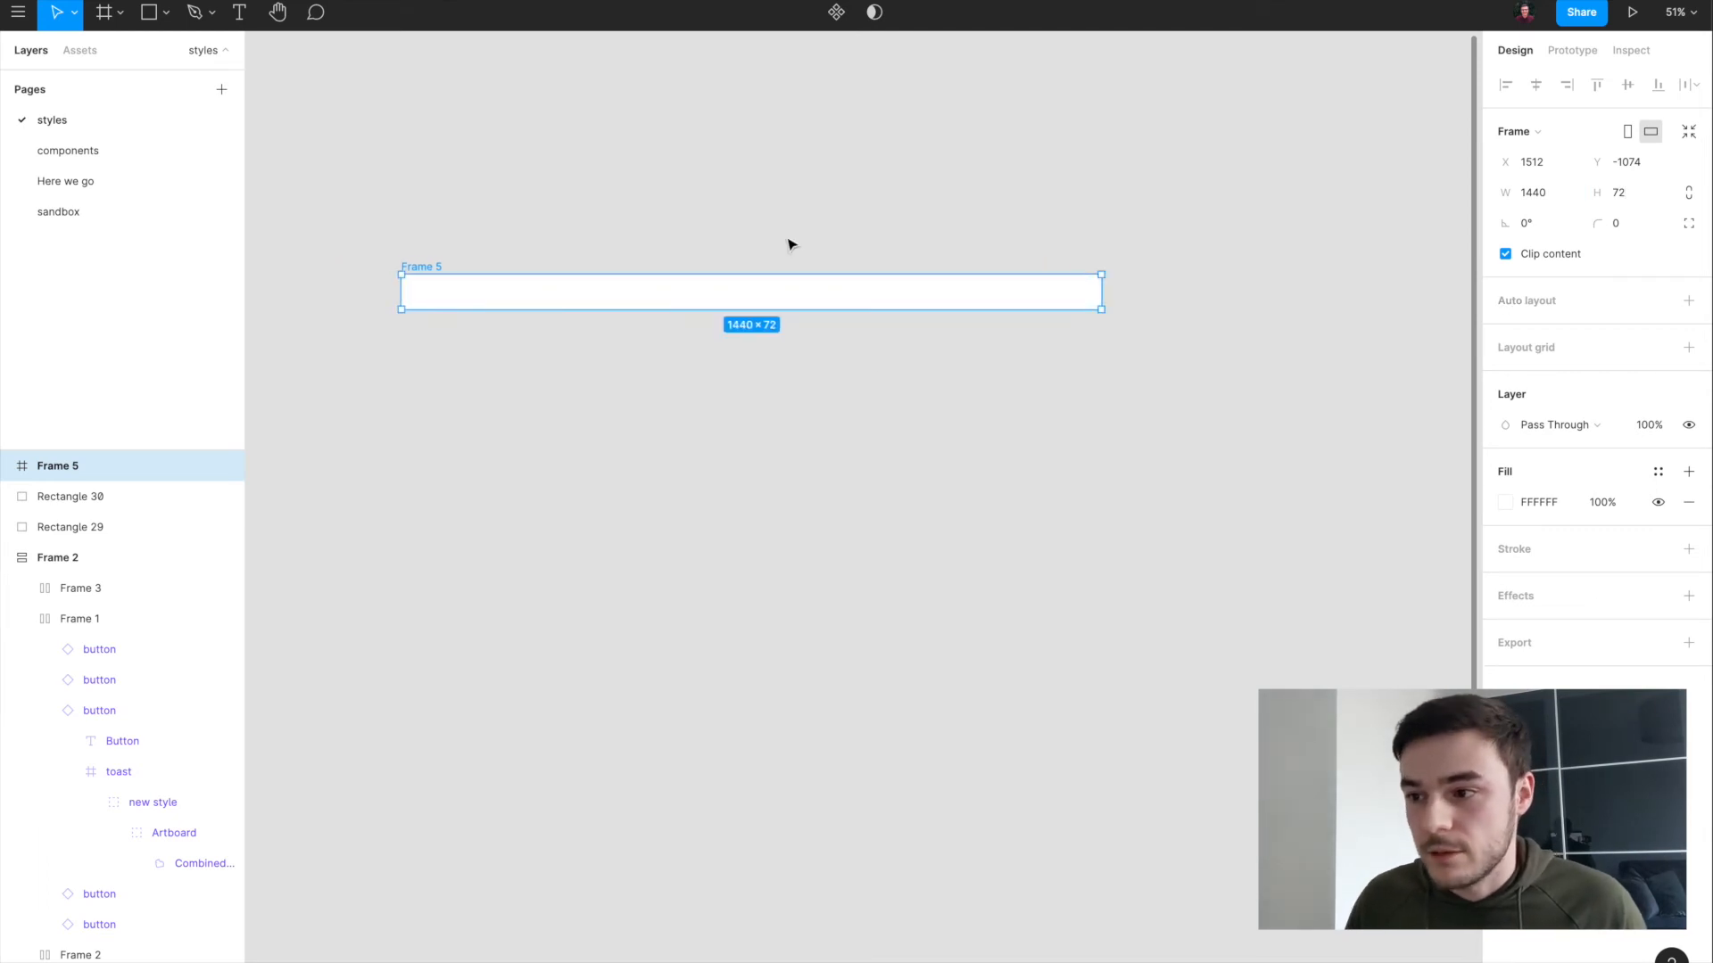
click(1658, 471)
click(1575, 587)
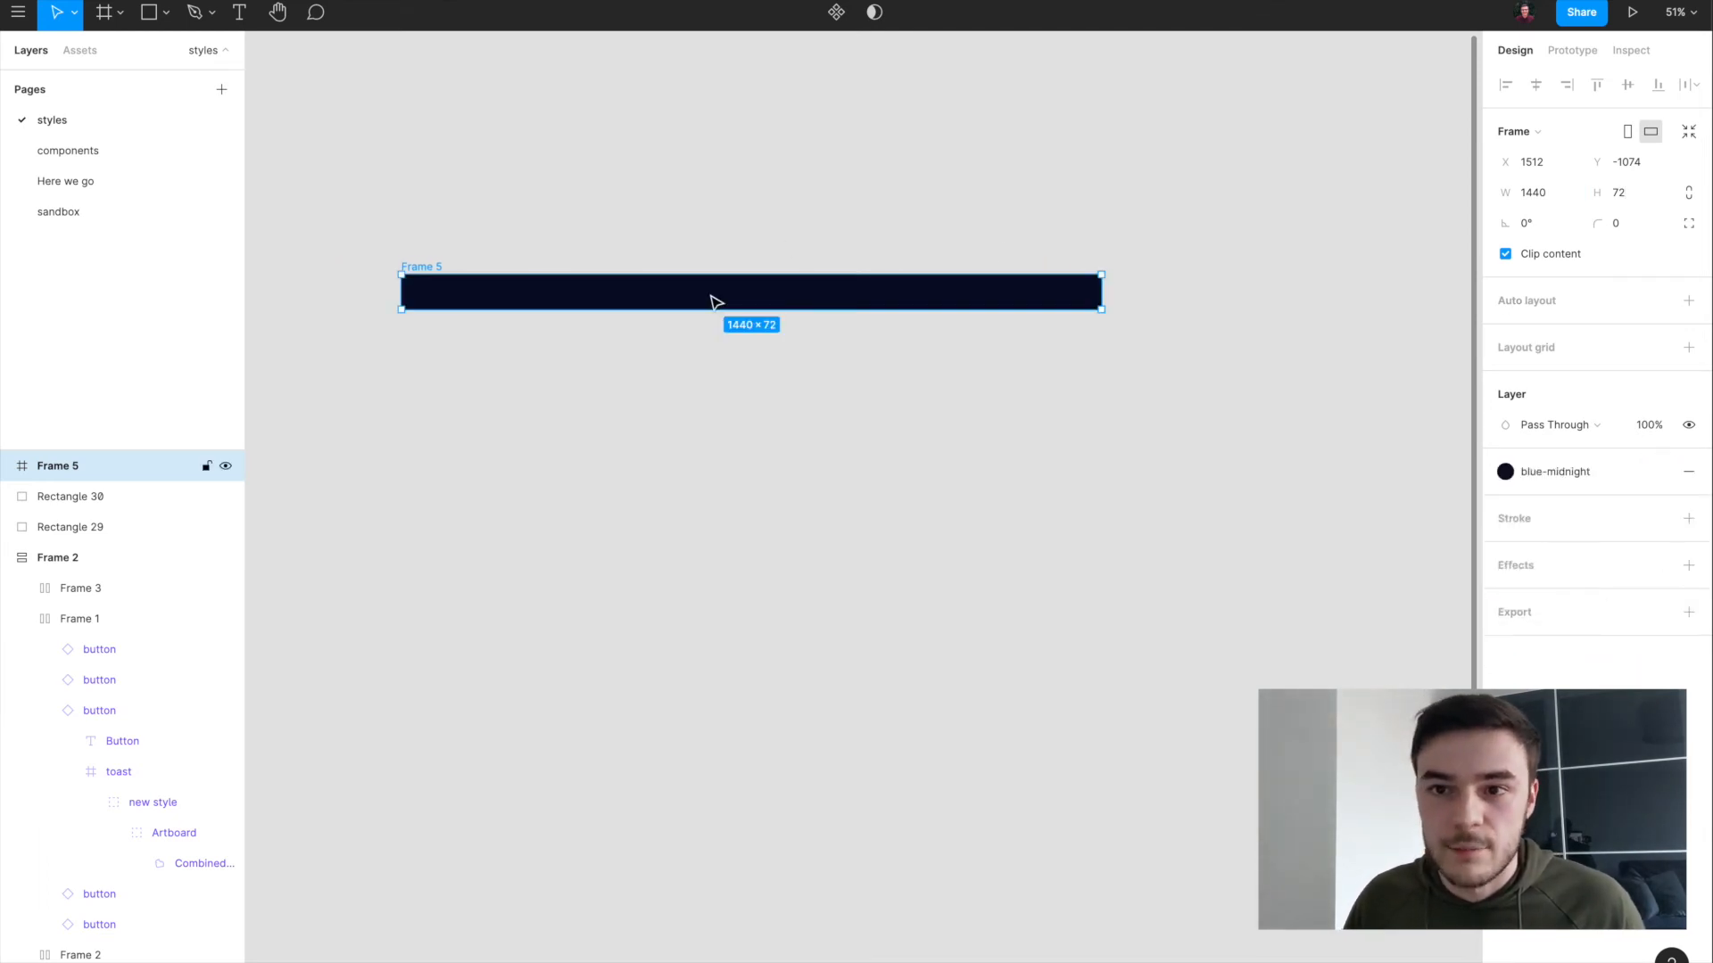
Step: Copy the logo and navigation from the uxtoast-desktop page into the new blue-midnight frame
scroll(716, 301, left, 20)
scroll(981, 294, right, 2)
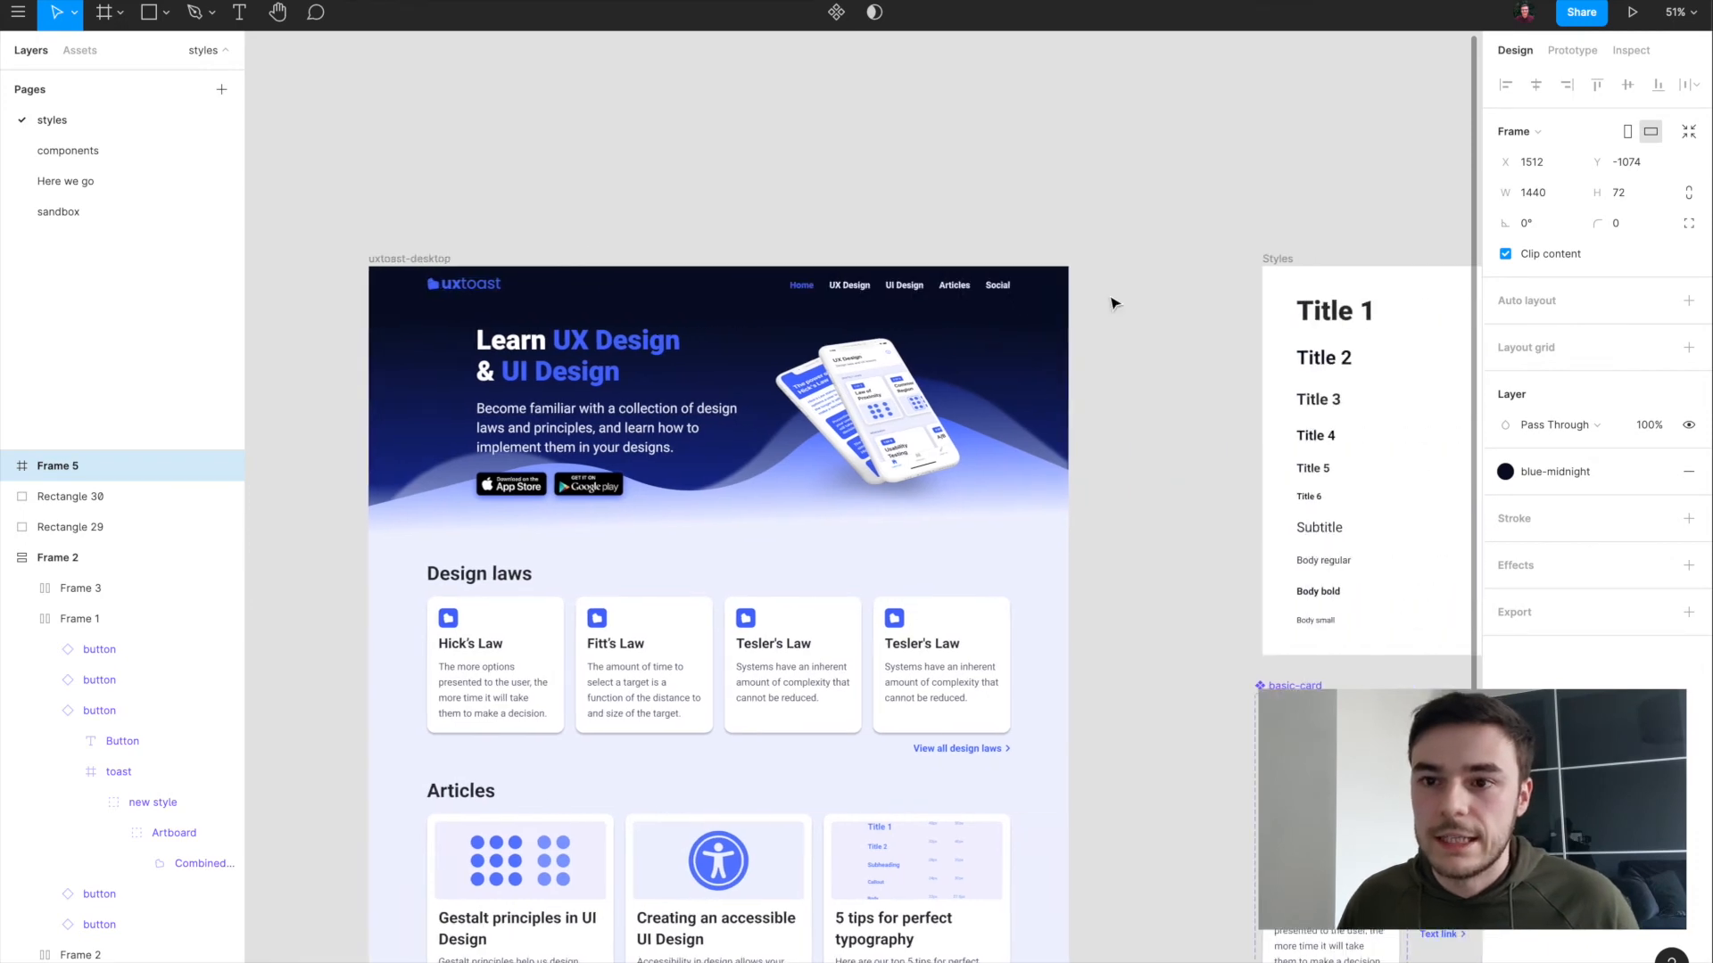
scroll(892, 313, right, 15)
click(833, 385)
scroll(836, 389, left, 20)
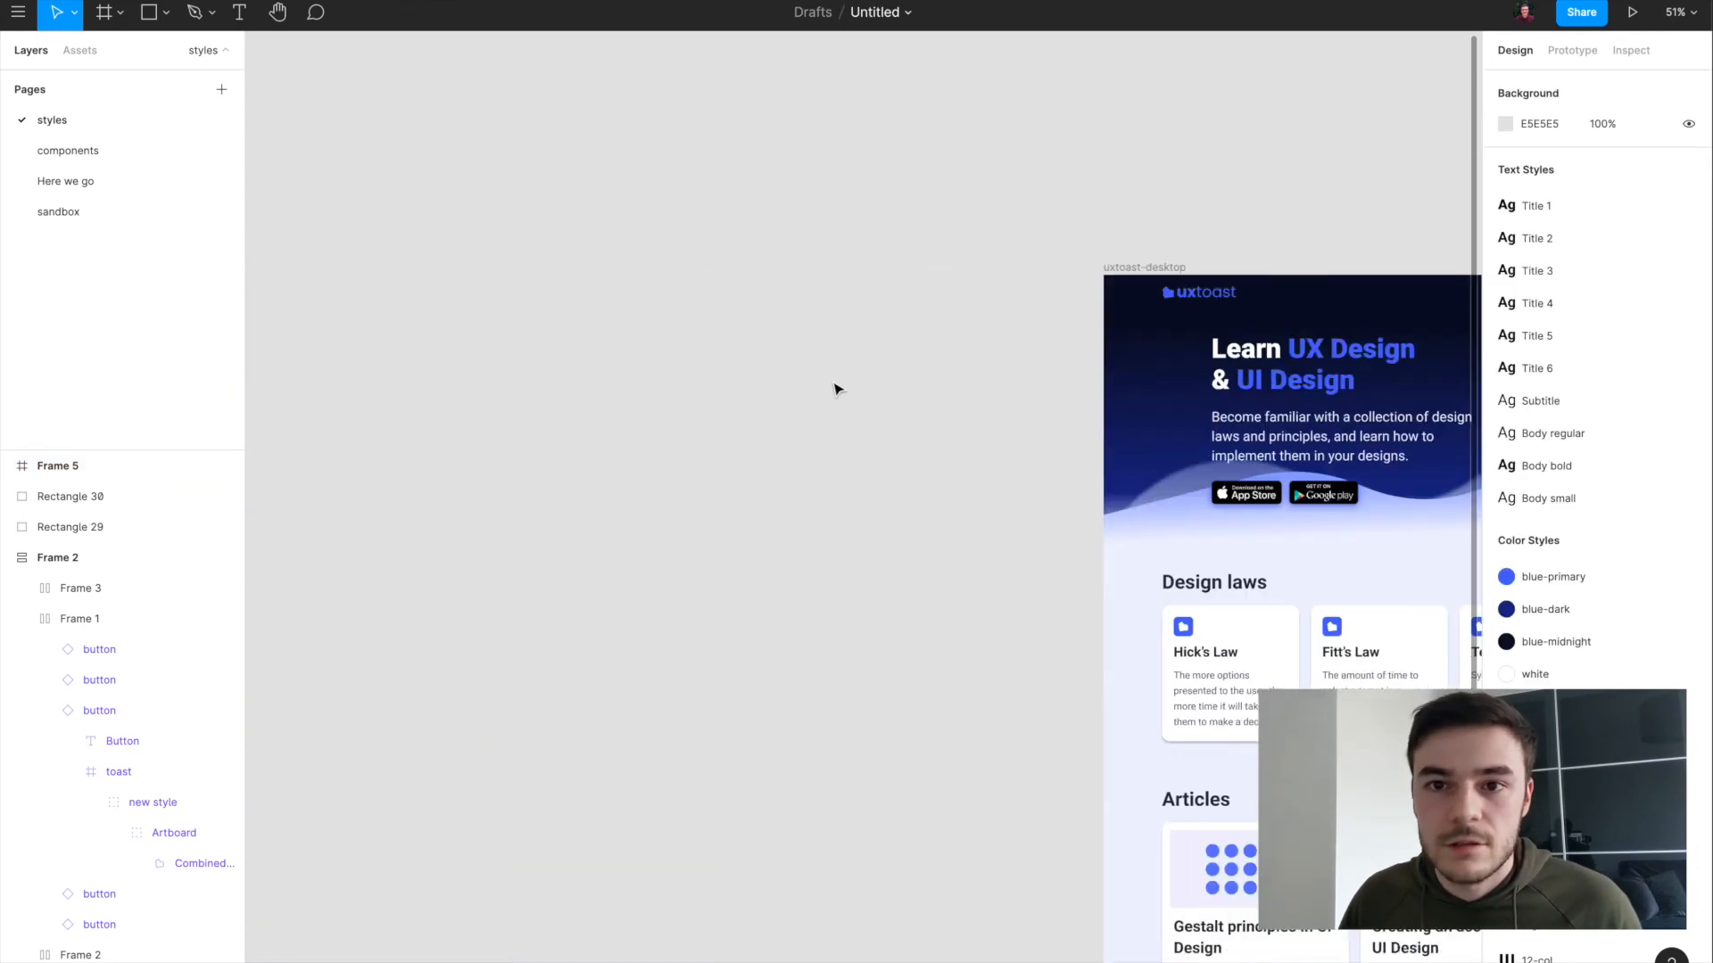
scroll(836, 389, right, 15)
click(410, 291)
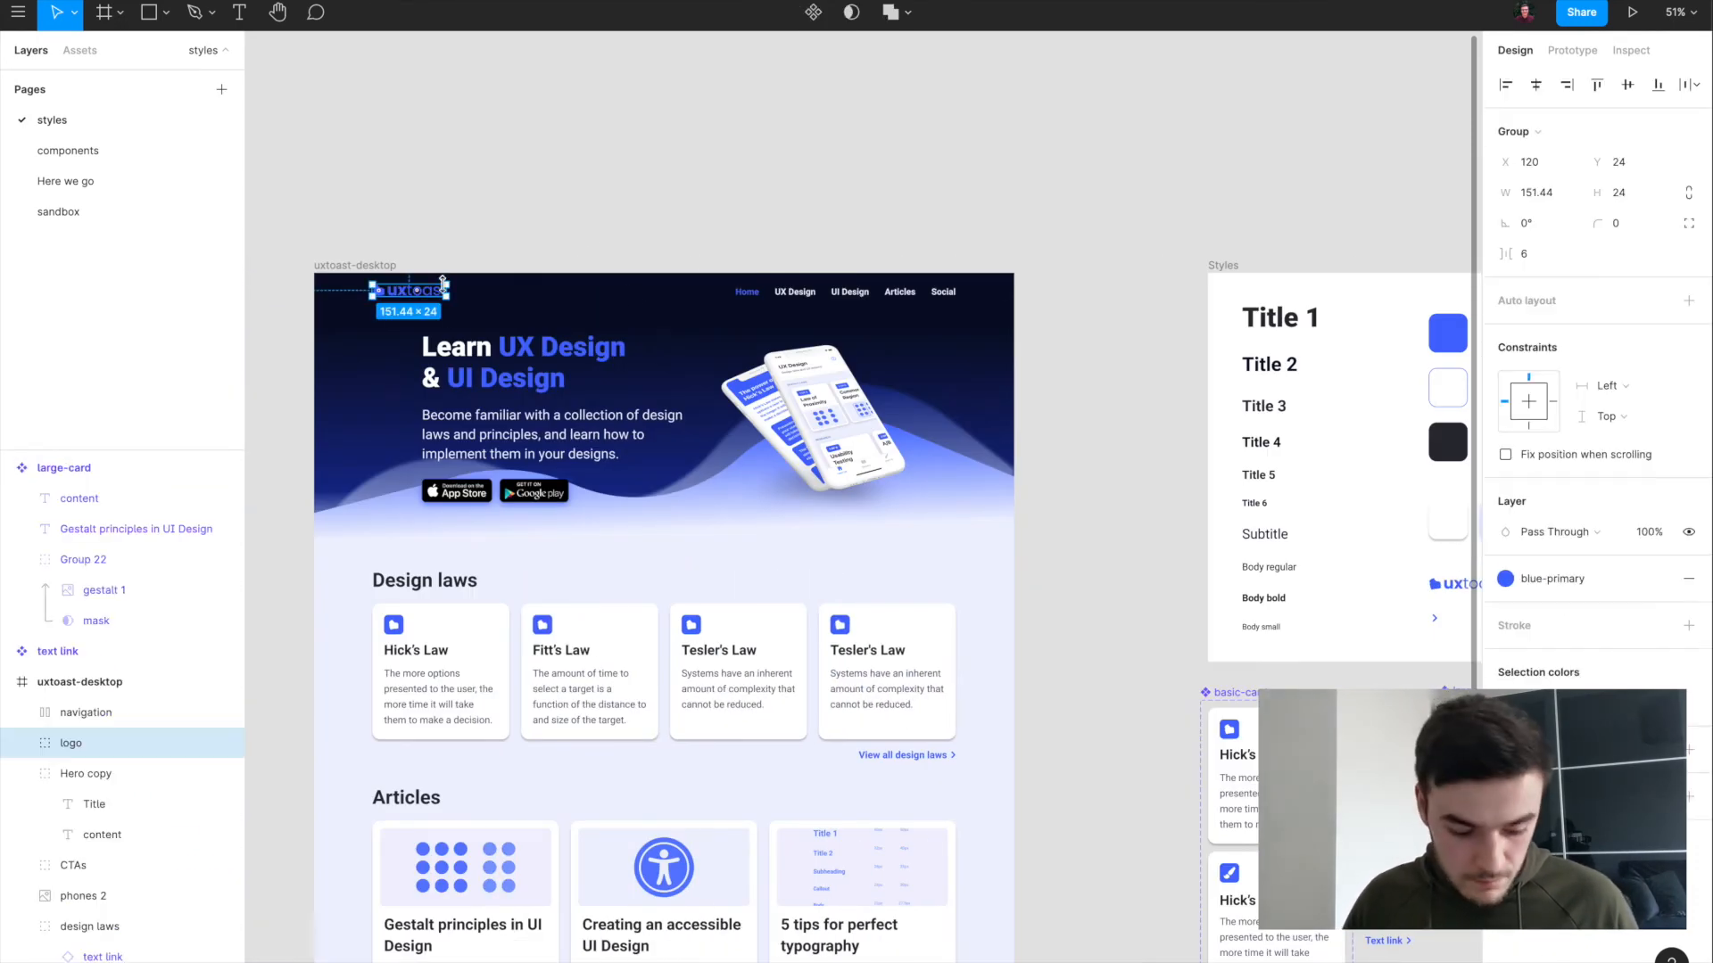
shift+click(763, 295)
scroll(847, 382, right, 15)
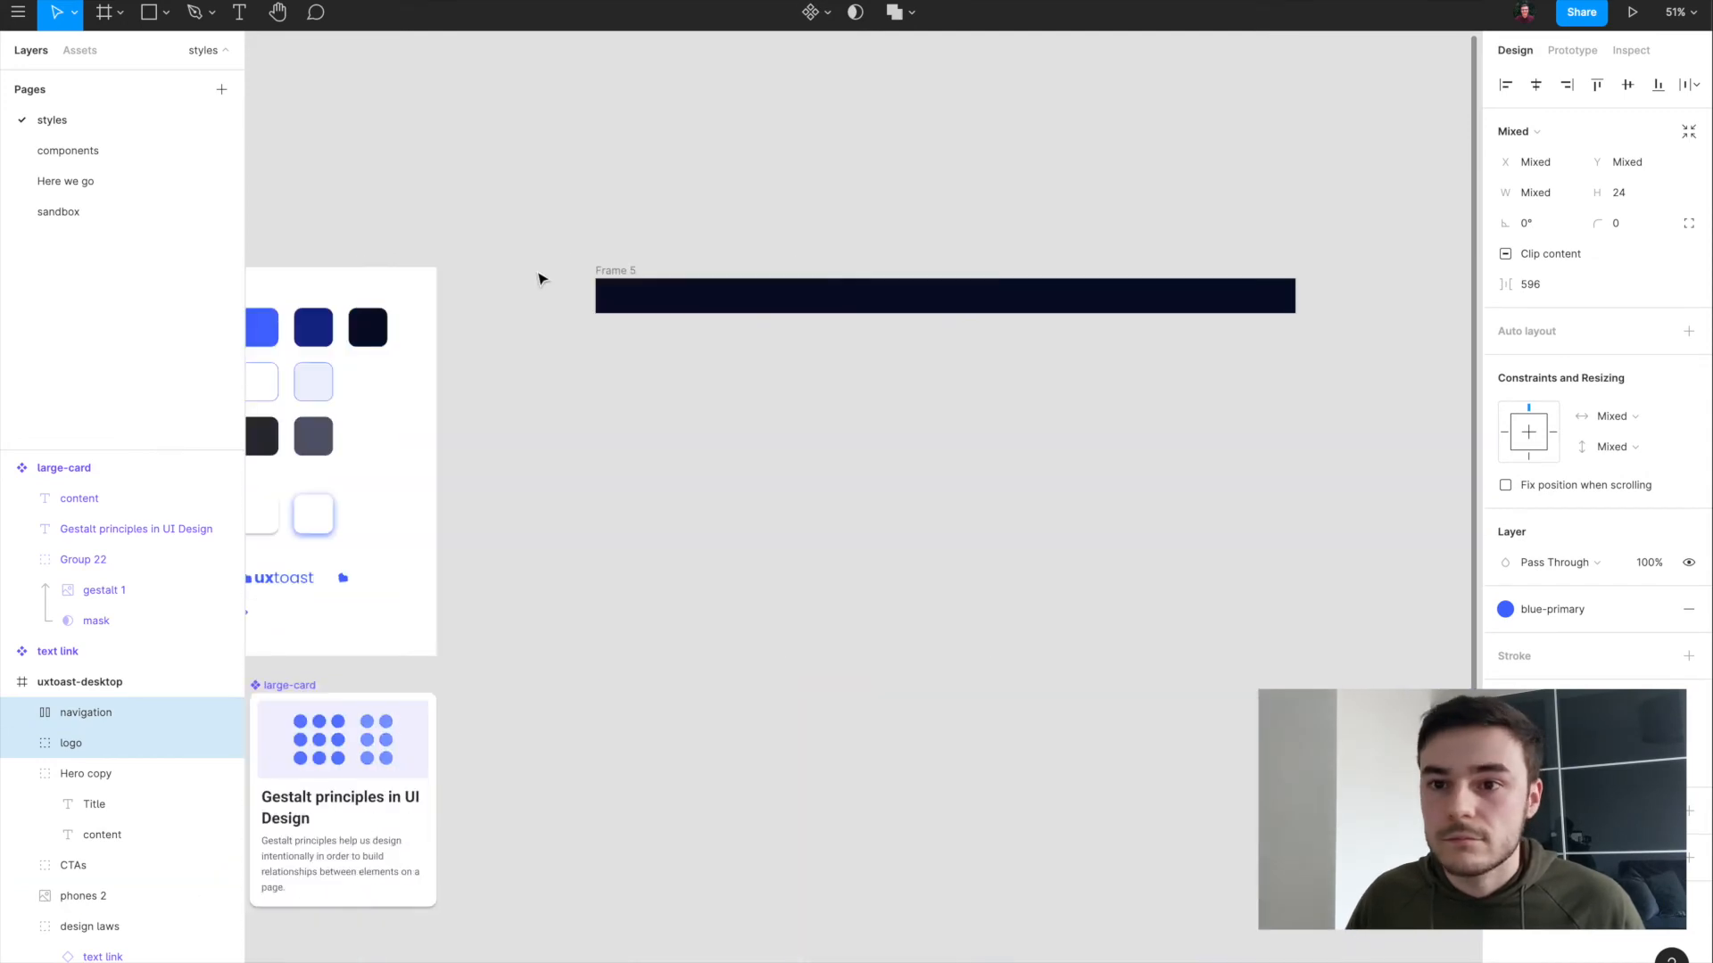
click(598, 272)
key(ctrl+v)
click(1089, 218)
scroll(1164, 273, up, 3)
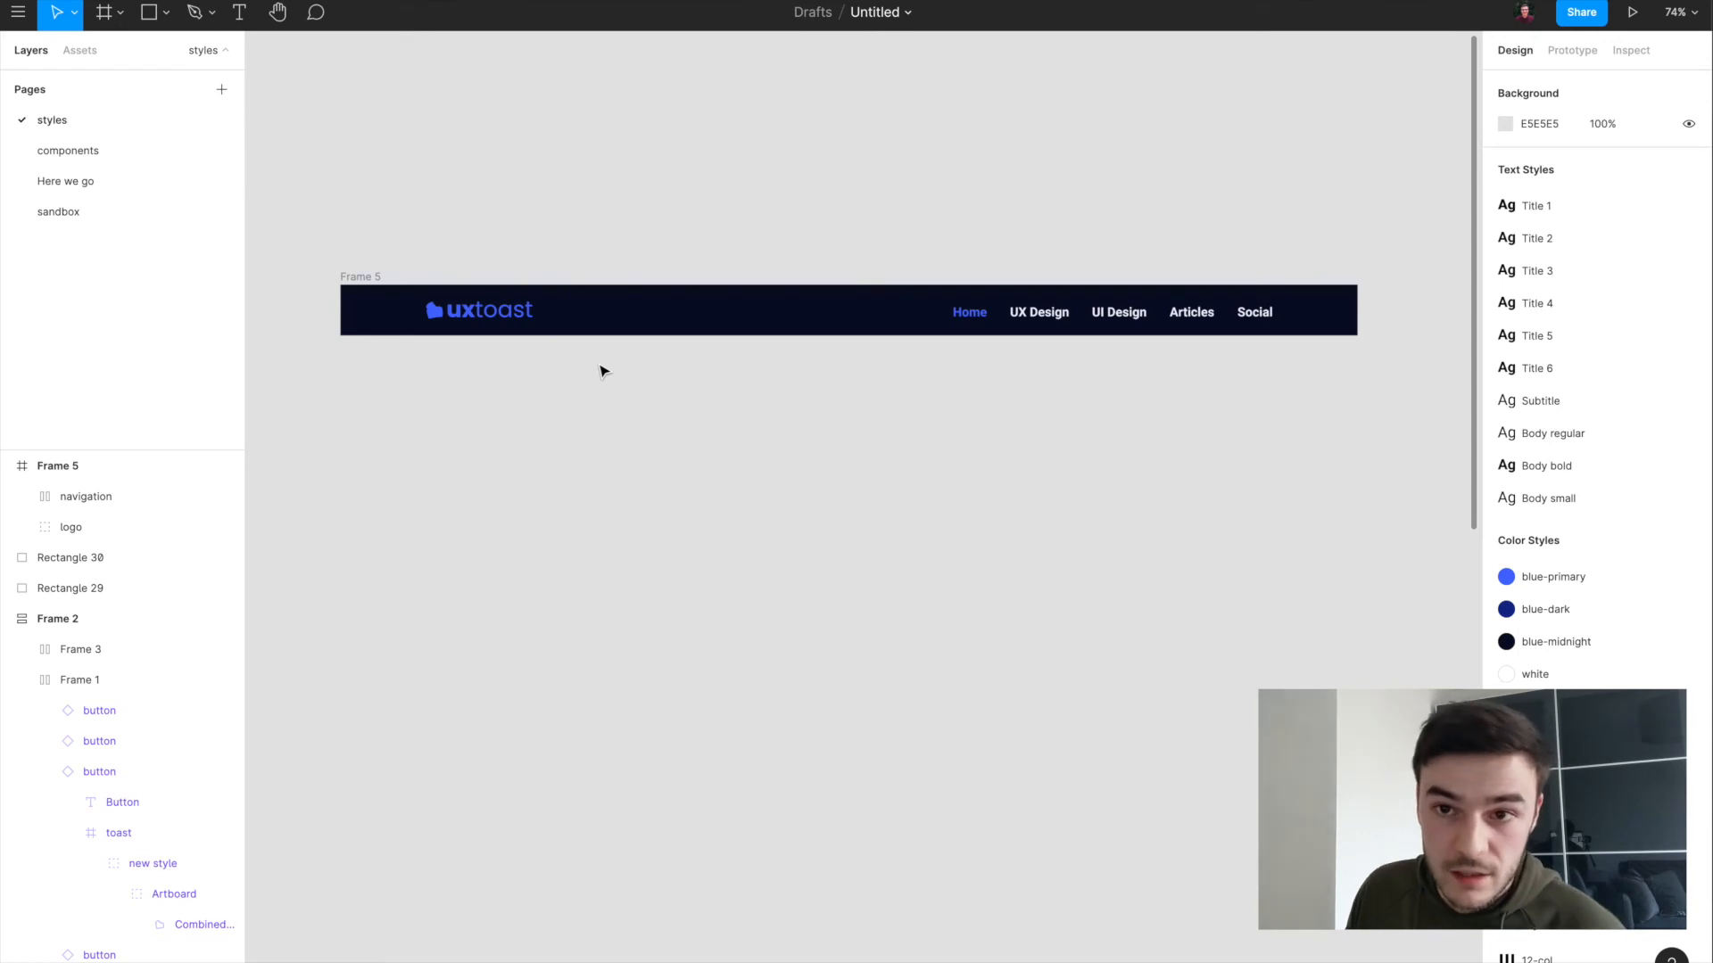
Step: Examine the constraint settings of the logo and the navigation inside the header frame
click(497, 312)
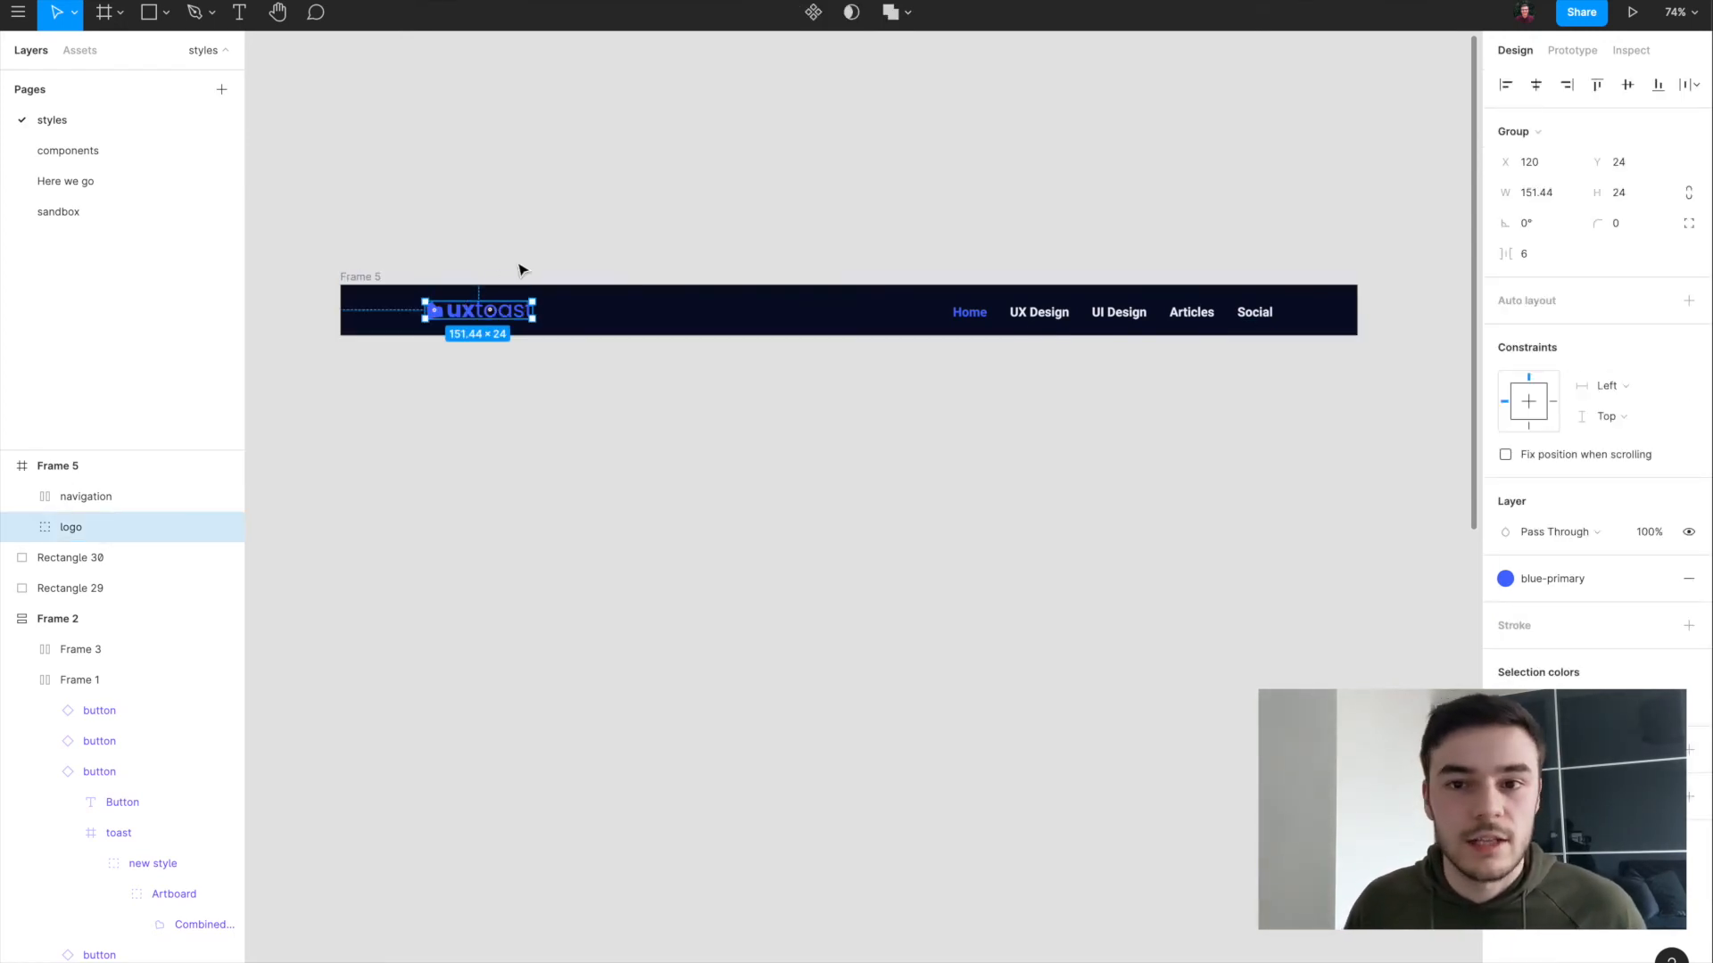
click(1109, 314)
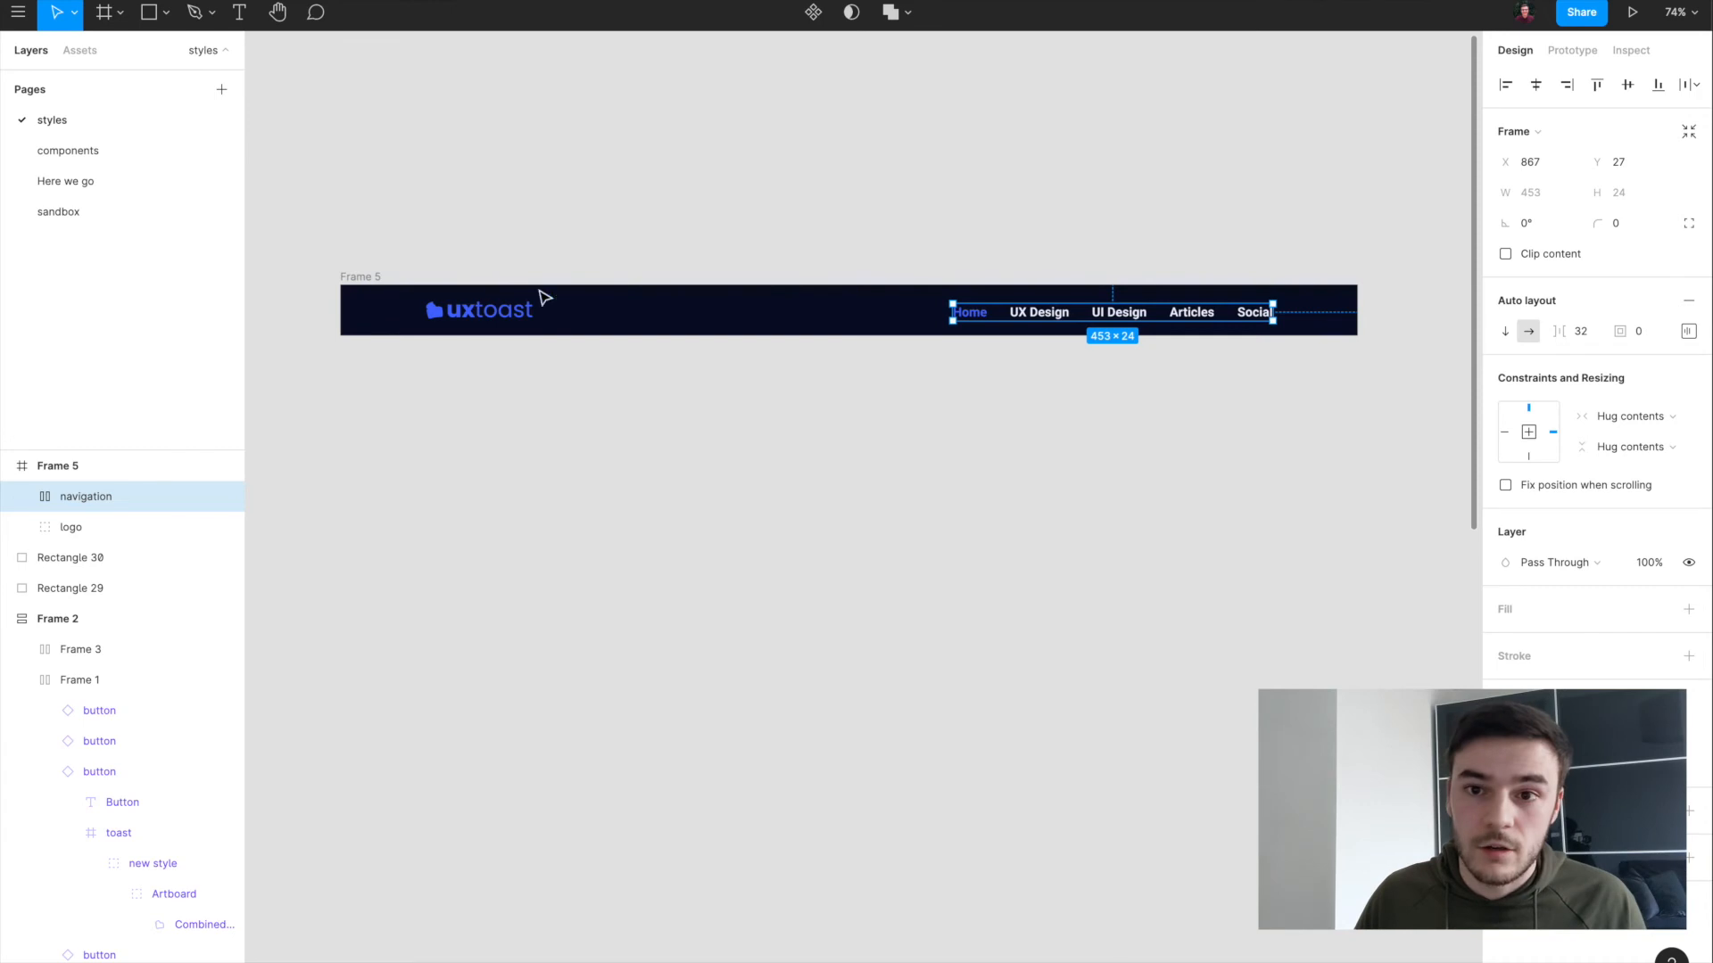
click(486, 310)
click(1050, 327)
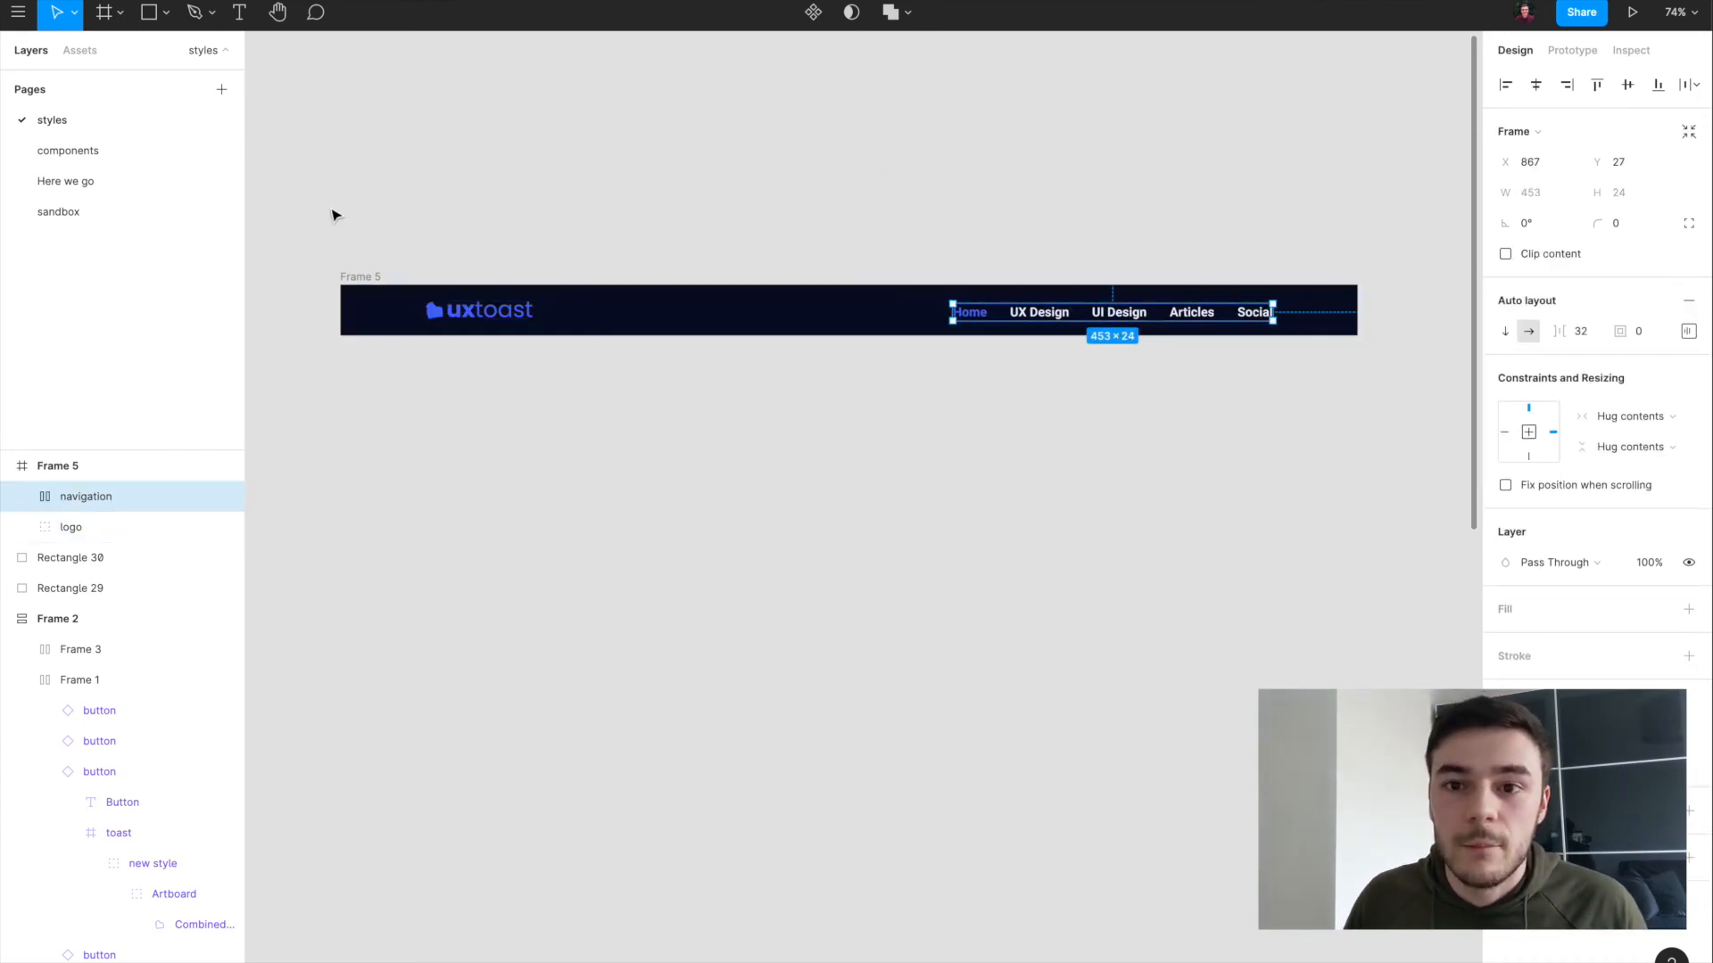
click(481, 339)
click(486, 312)
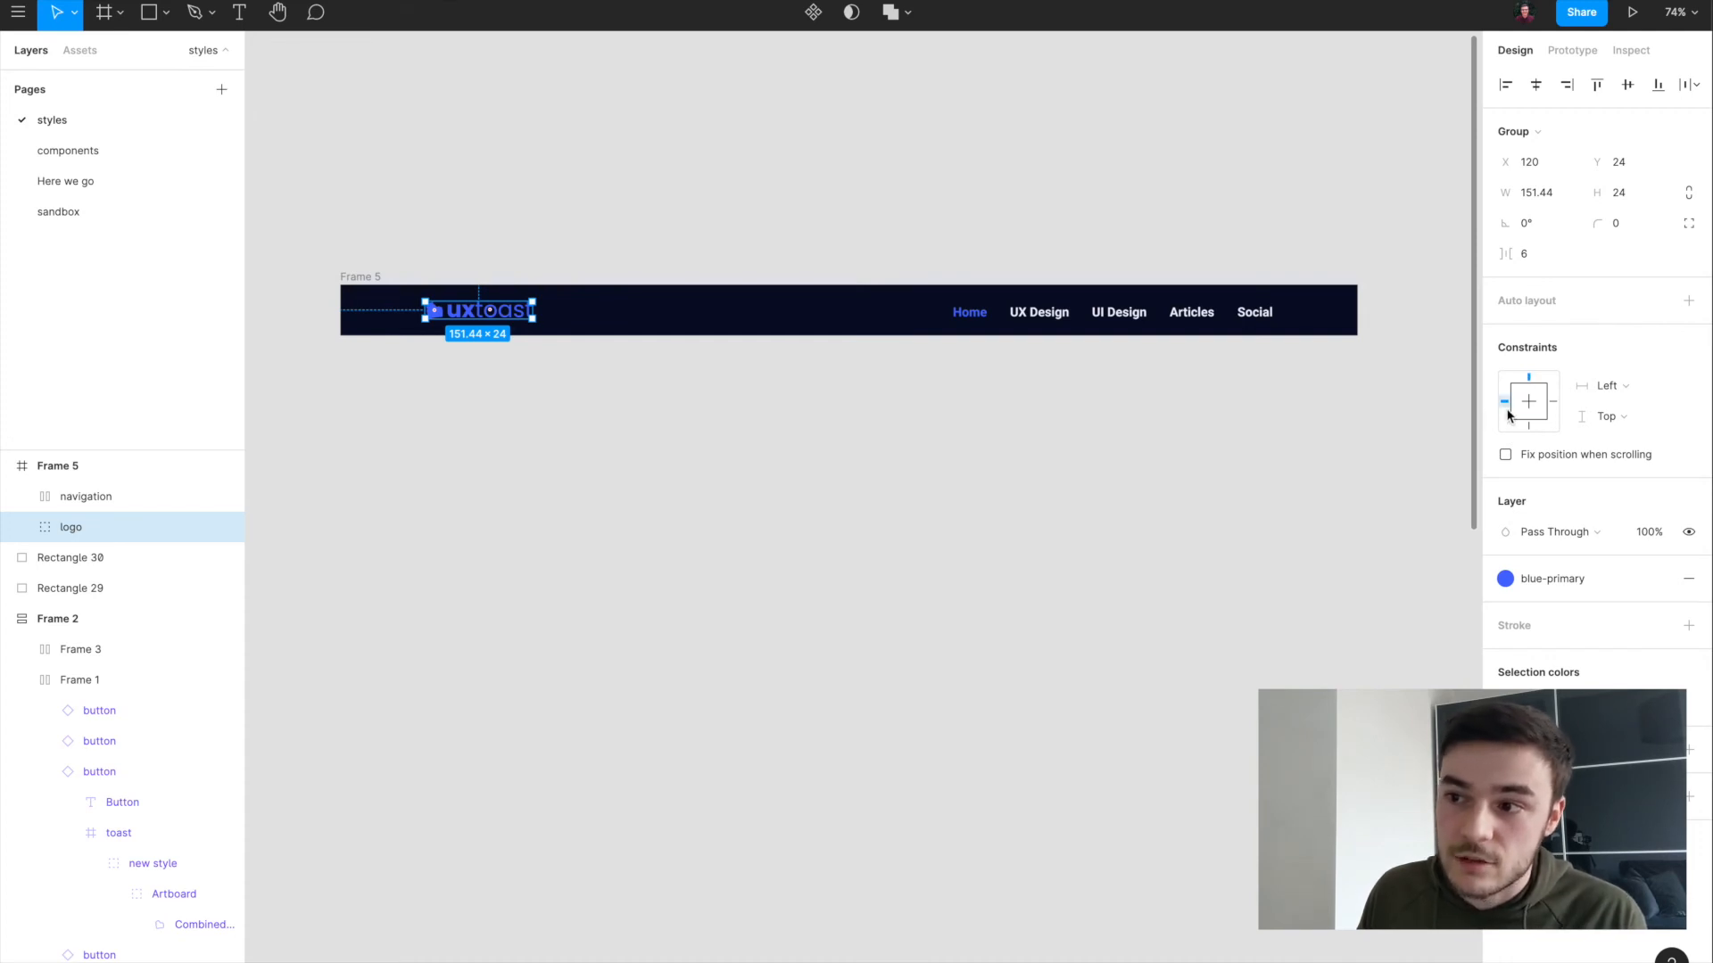
click(1074, 328)
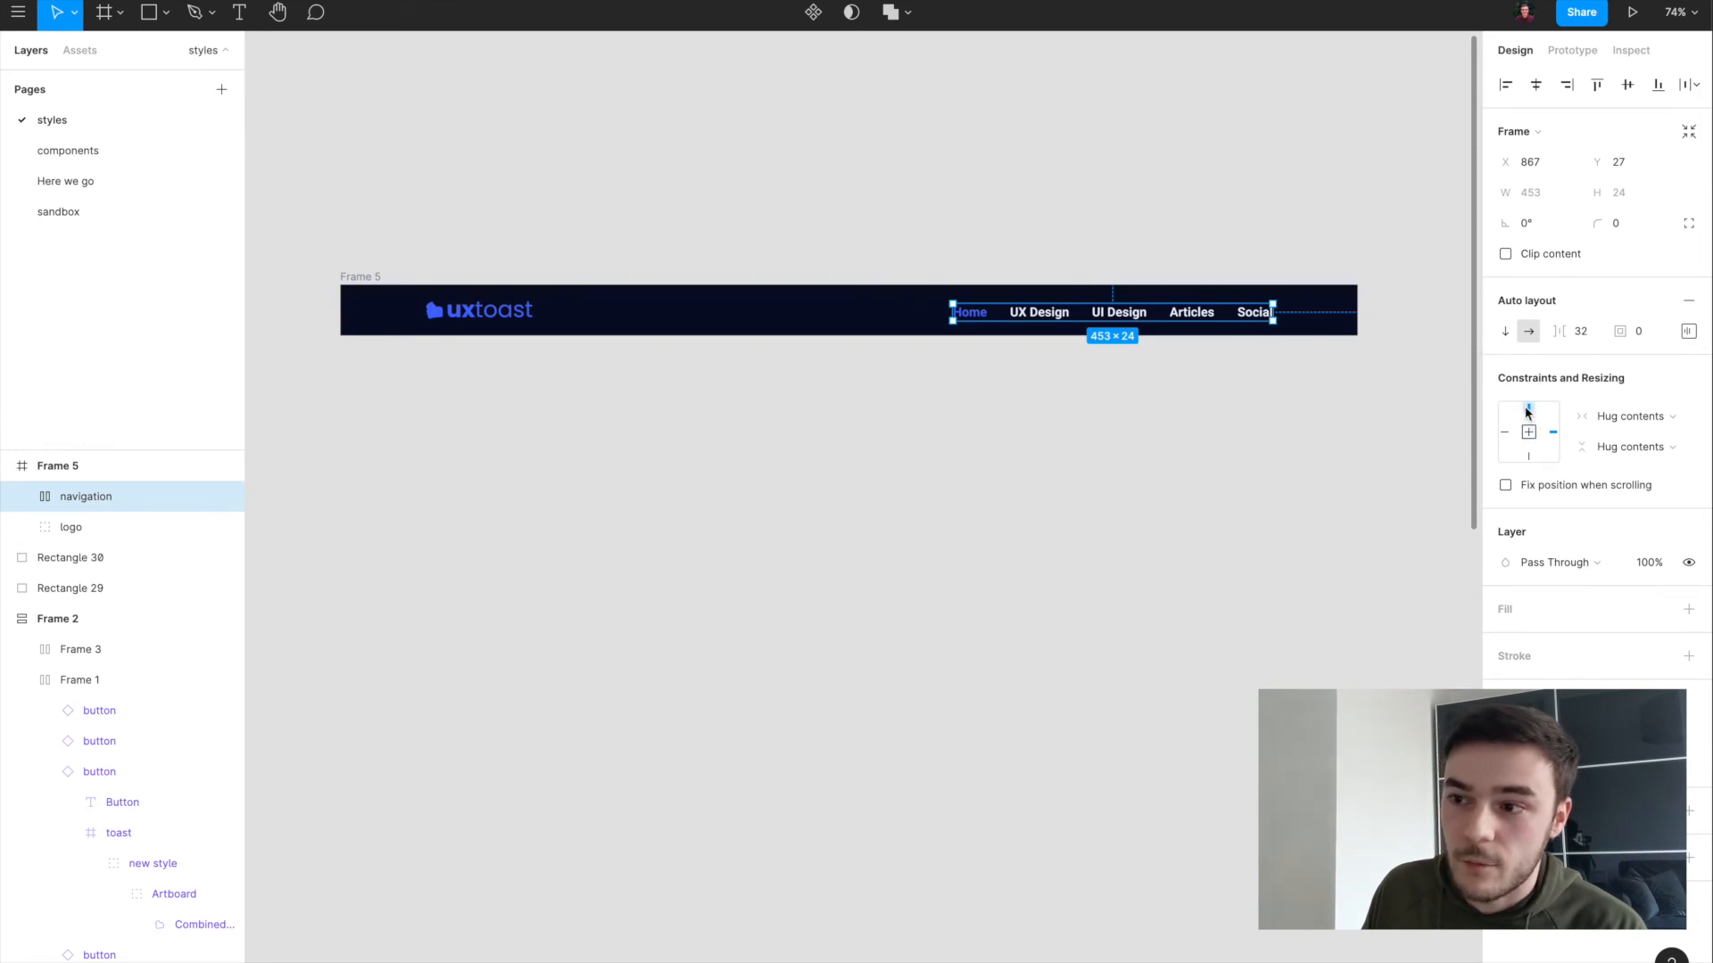
click(901, 447)
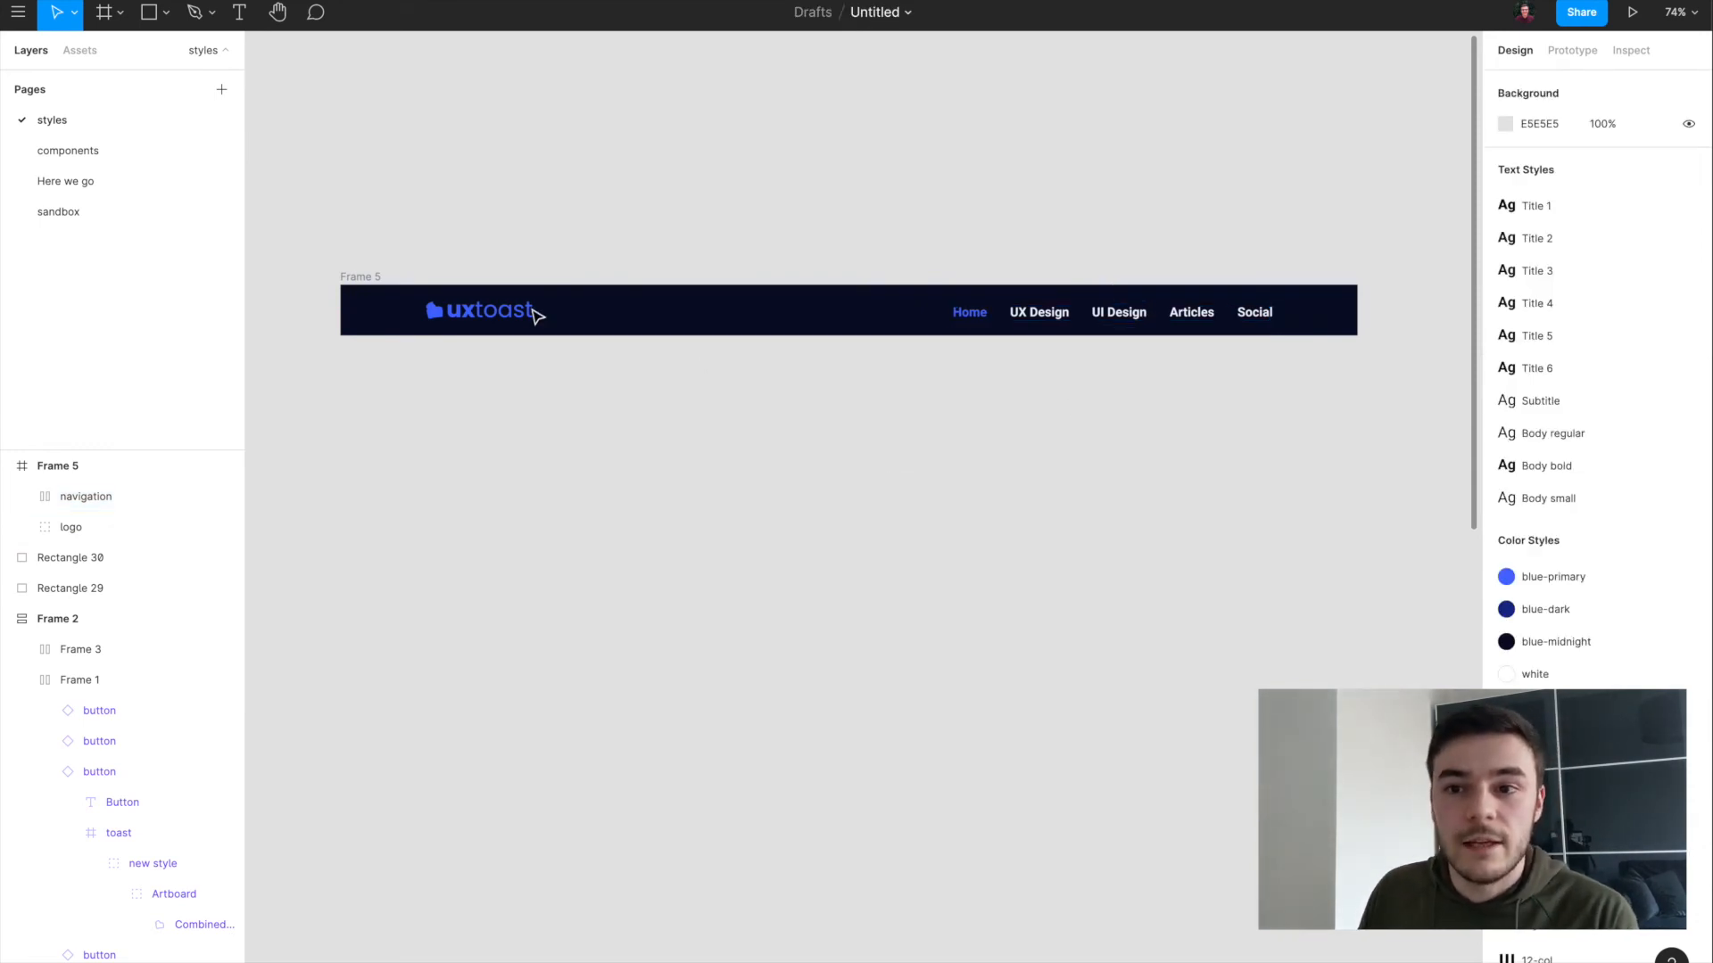
Step: Try stretching the header frame downward to about 381 high and upward to about 253 high, undoing each resize
click(358, 278)
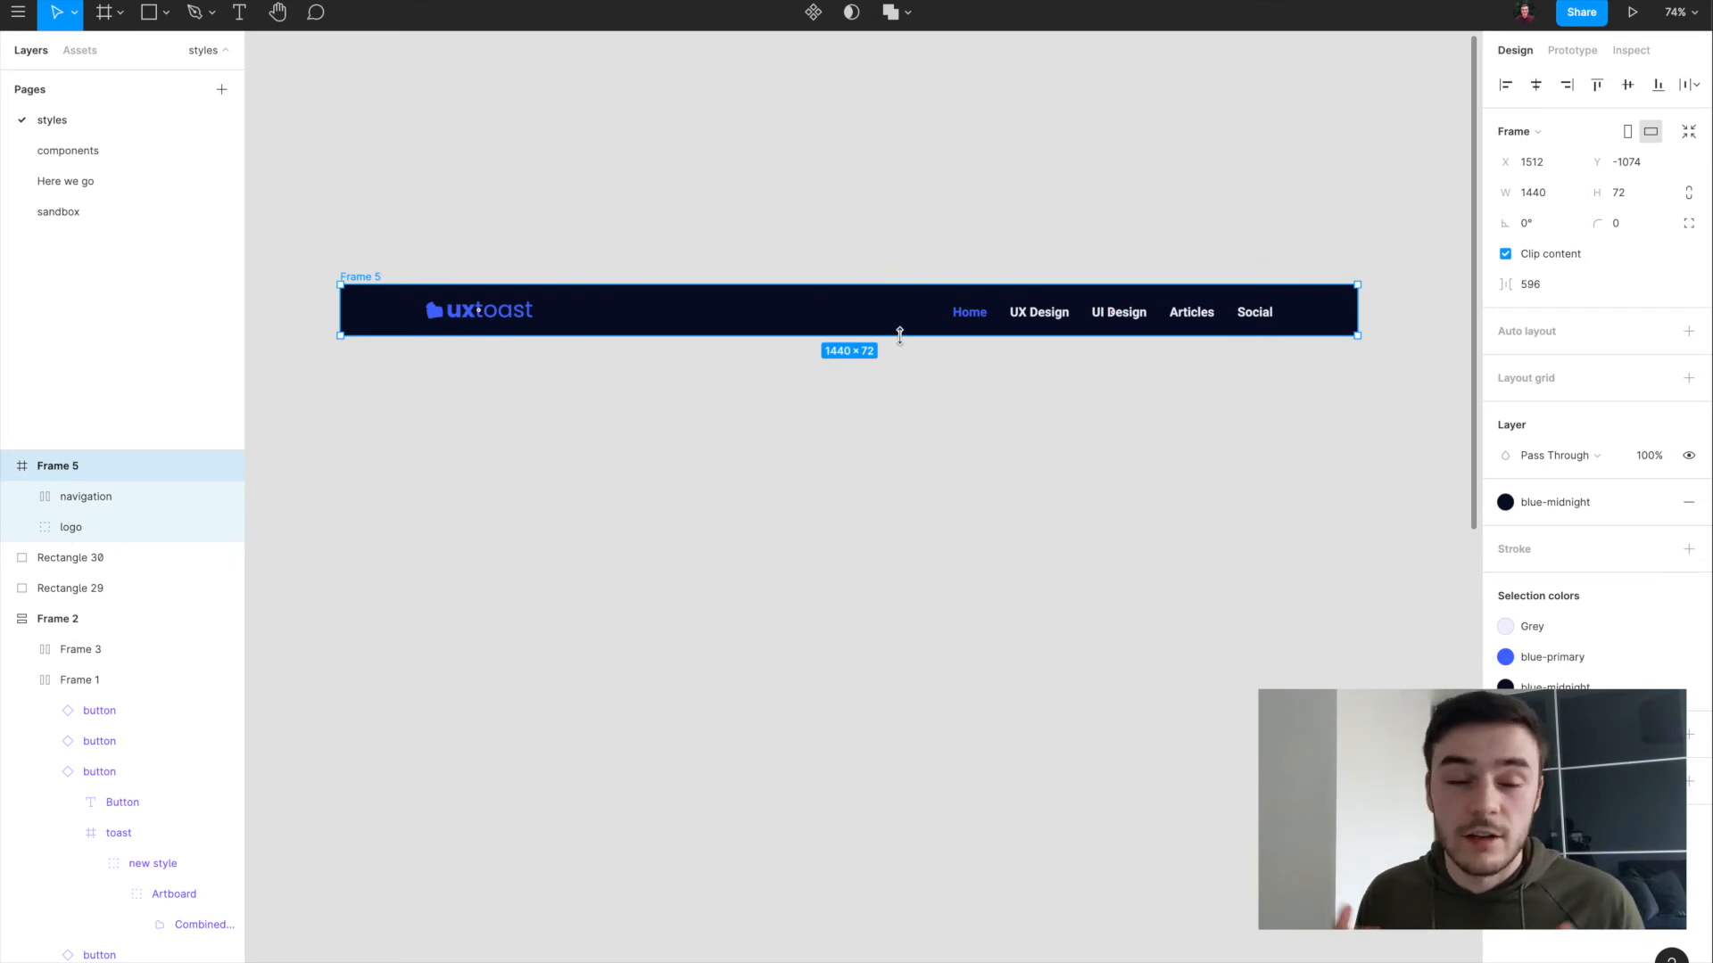
drag(899, 335, 900, 553)
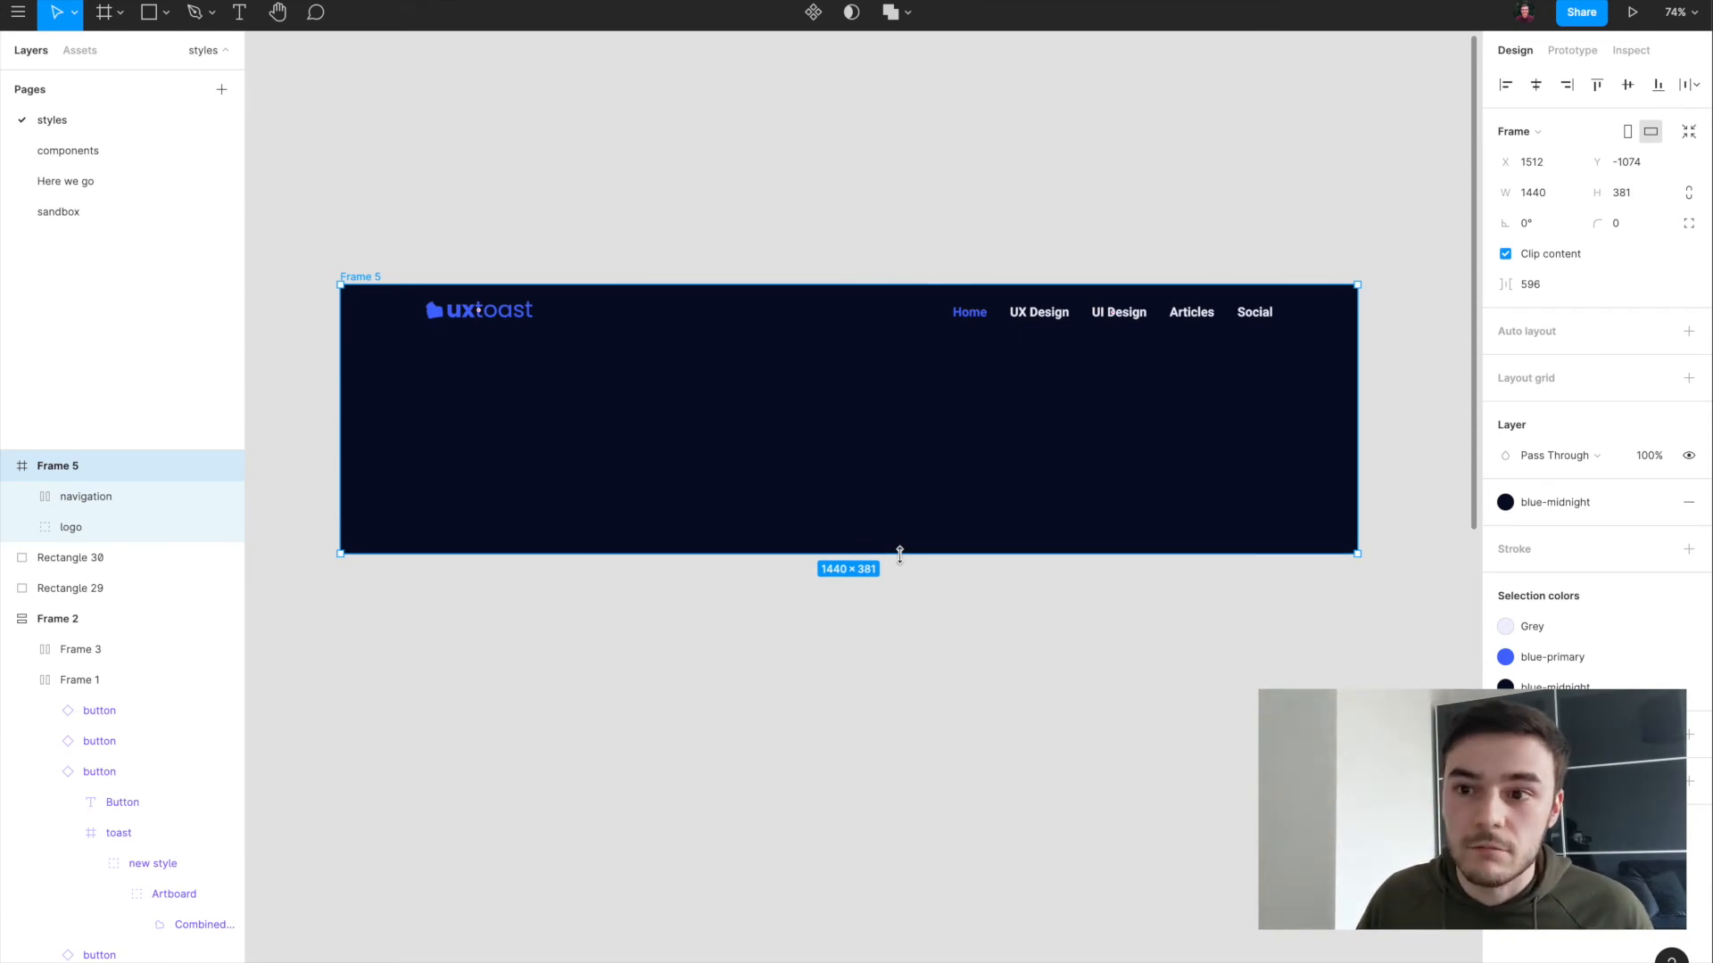
key(ctrl+z)
drag(854, 284, 853, 157)
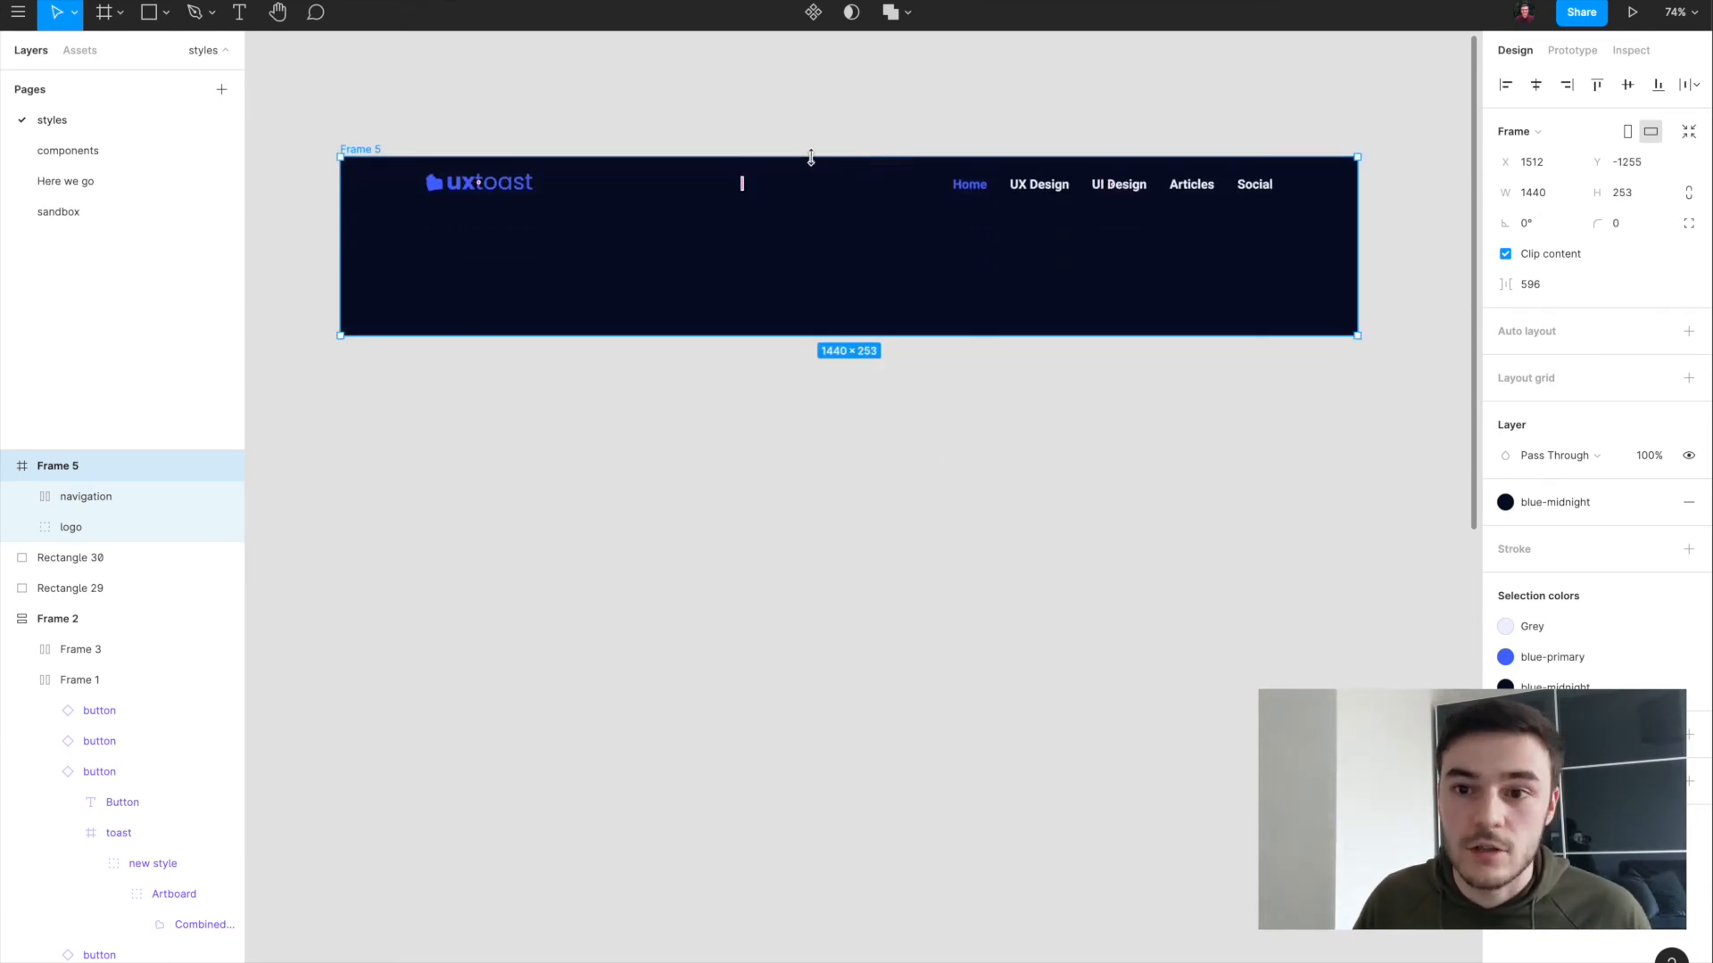
key(ctrl+z)
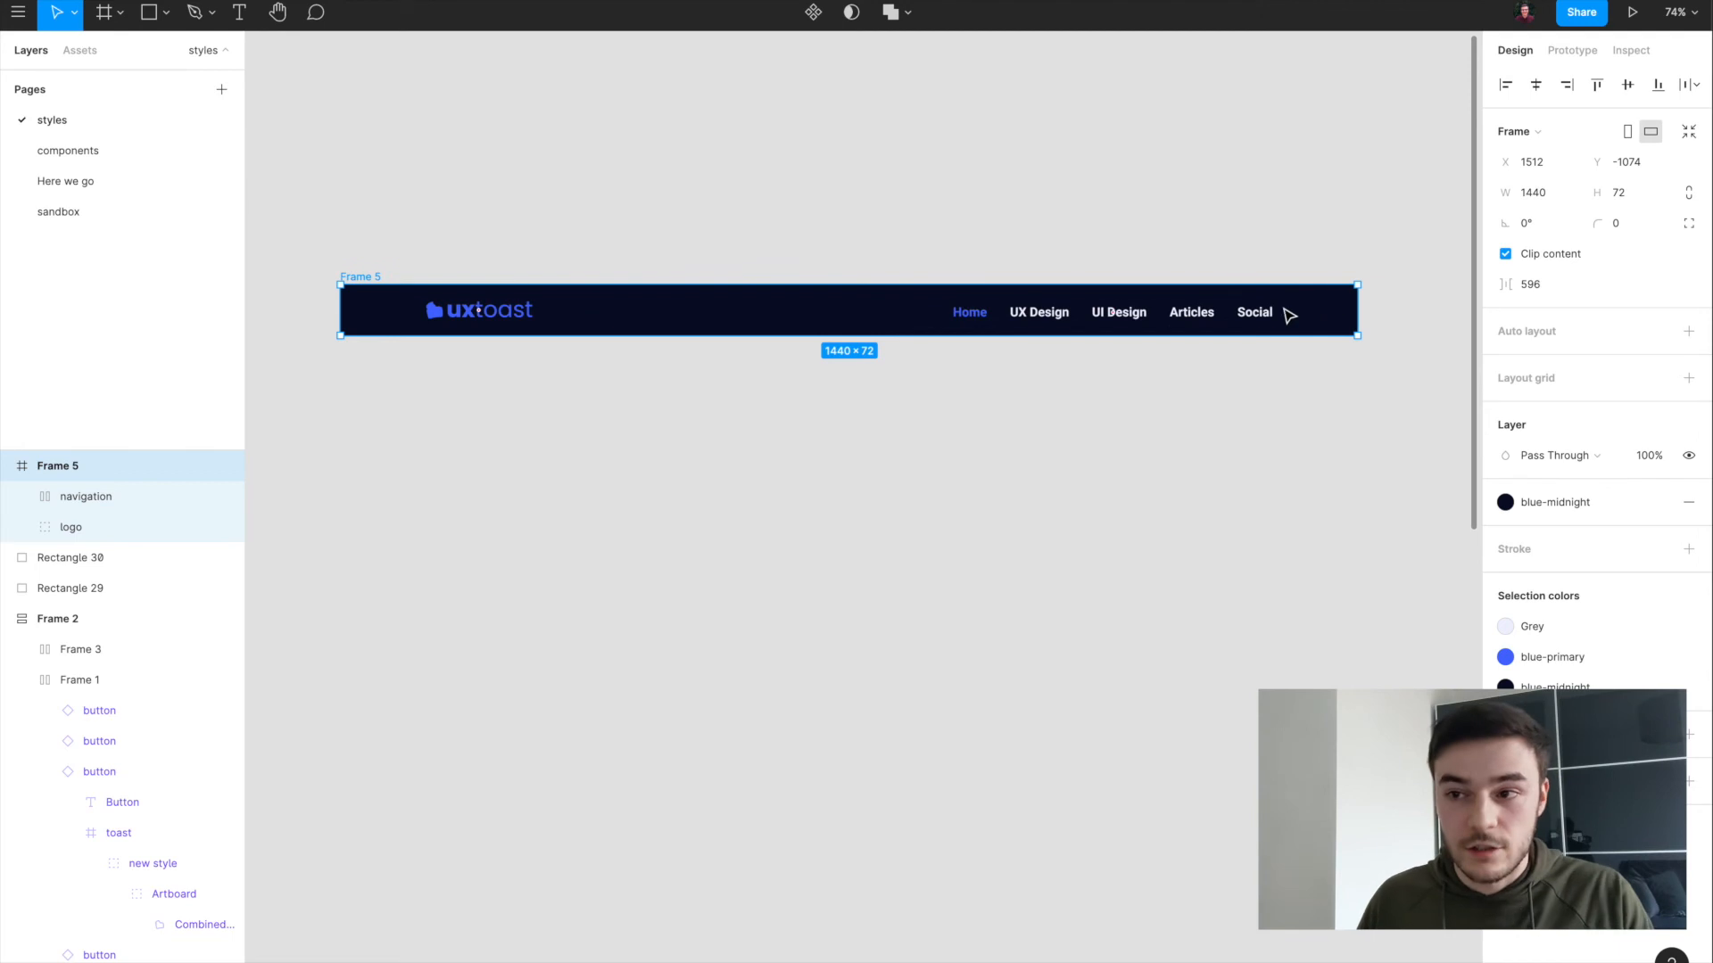
Step: Try narrowing the header frame from its right edge to about 1216 wide and inspect how the logo and navigation are placed
click(1256, 314)
click(437, 314)
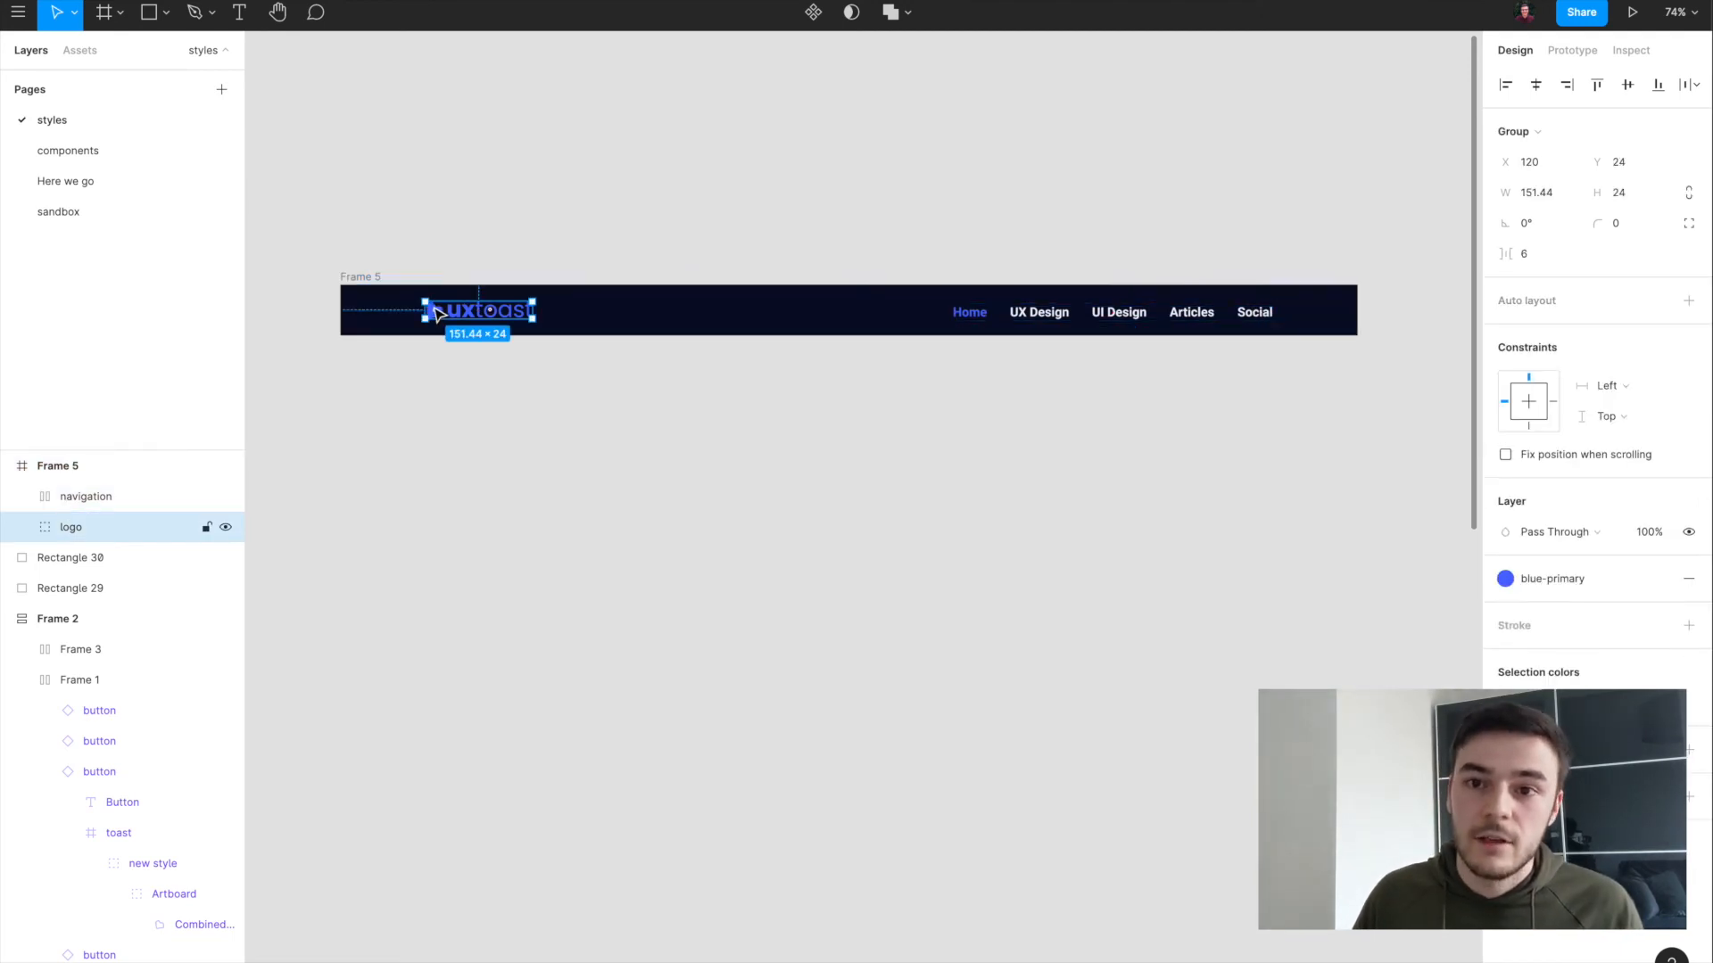
click(420, 413)
click(379, 278)
drag(1361, 308, 1200, 309)
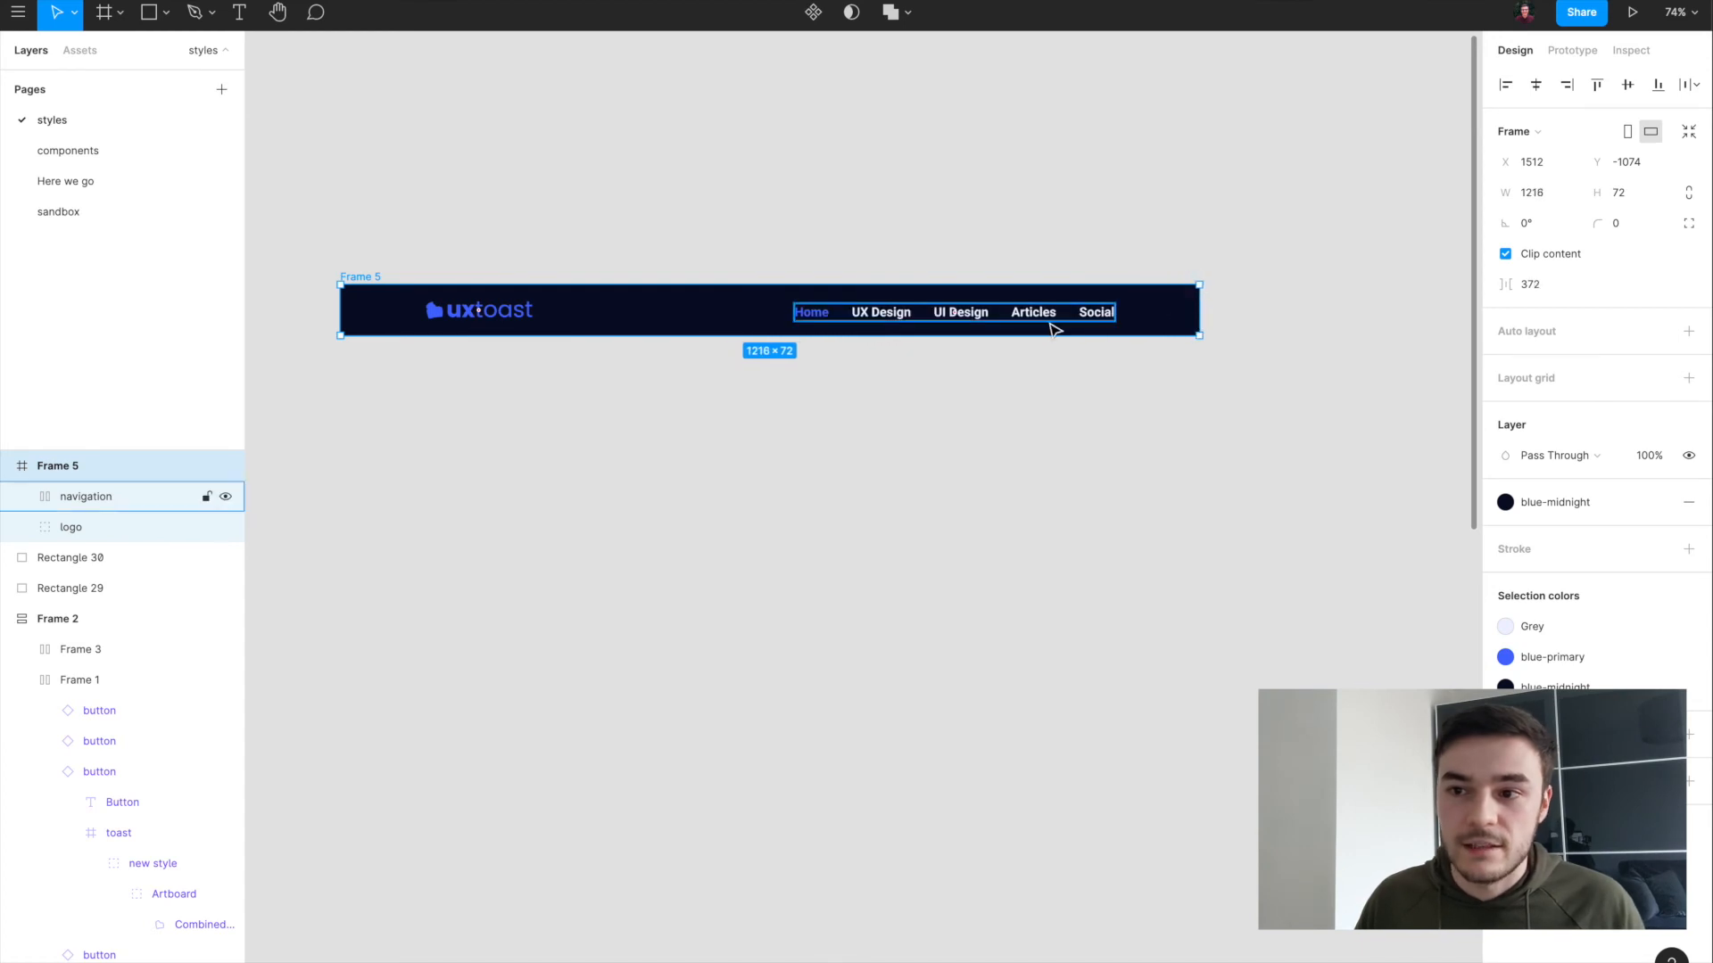
click(1051, 324)
click(388, 323)
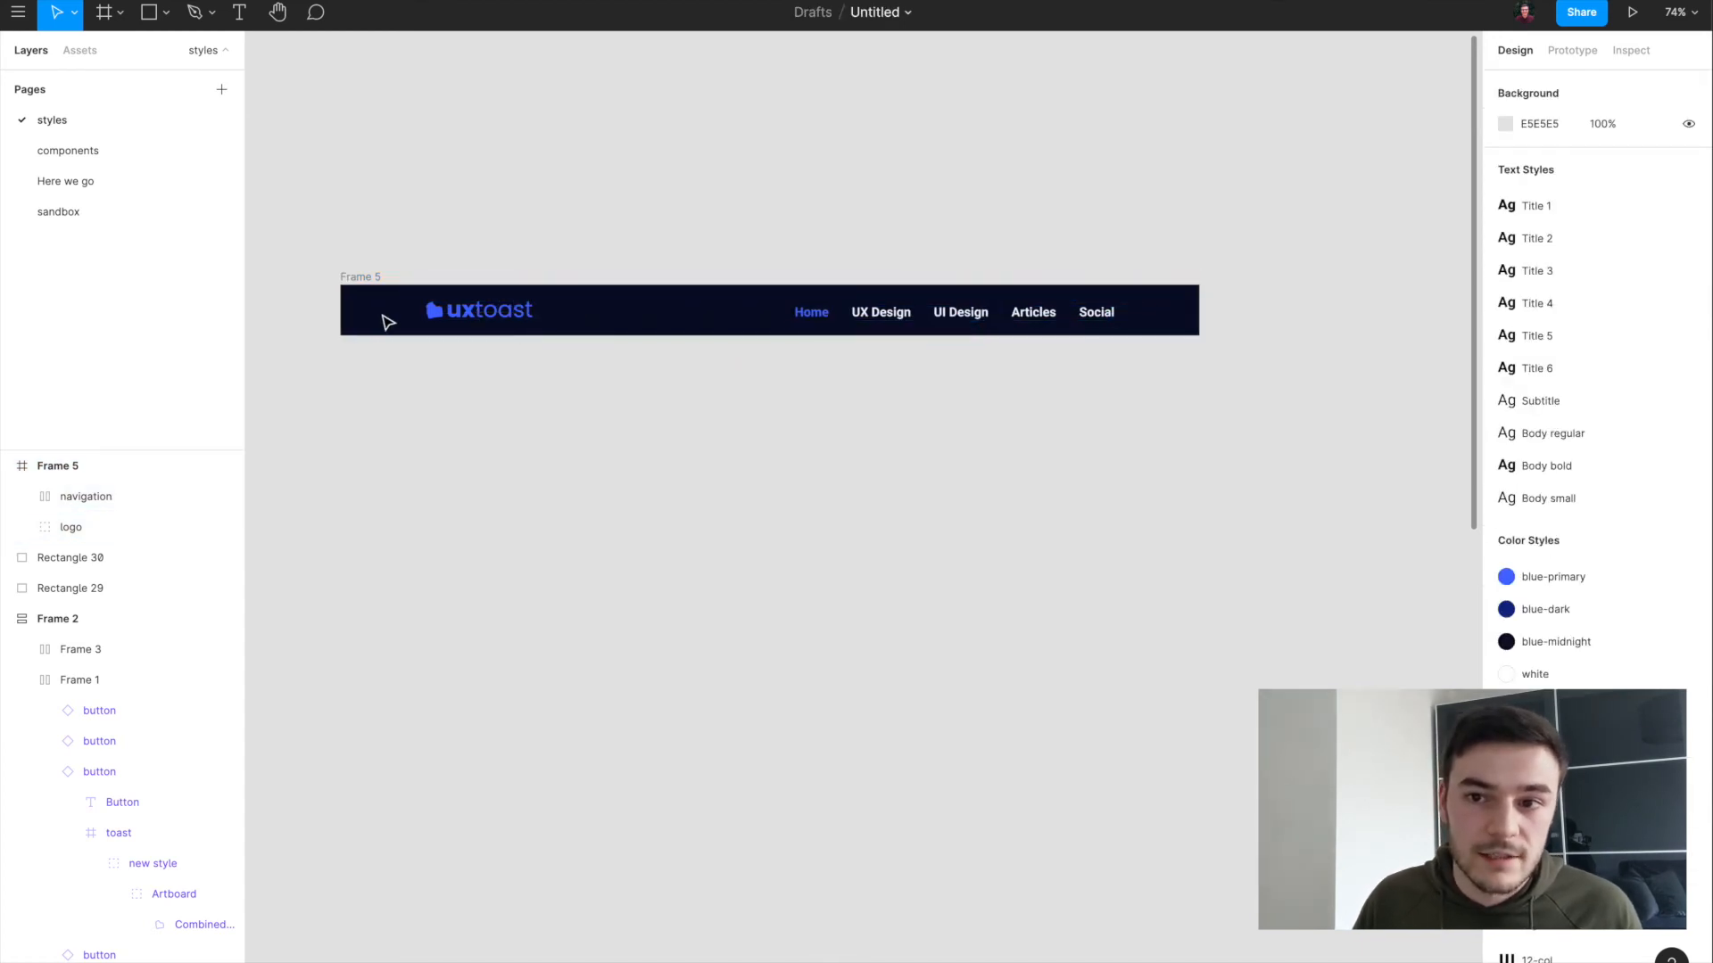
click(446, 311)
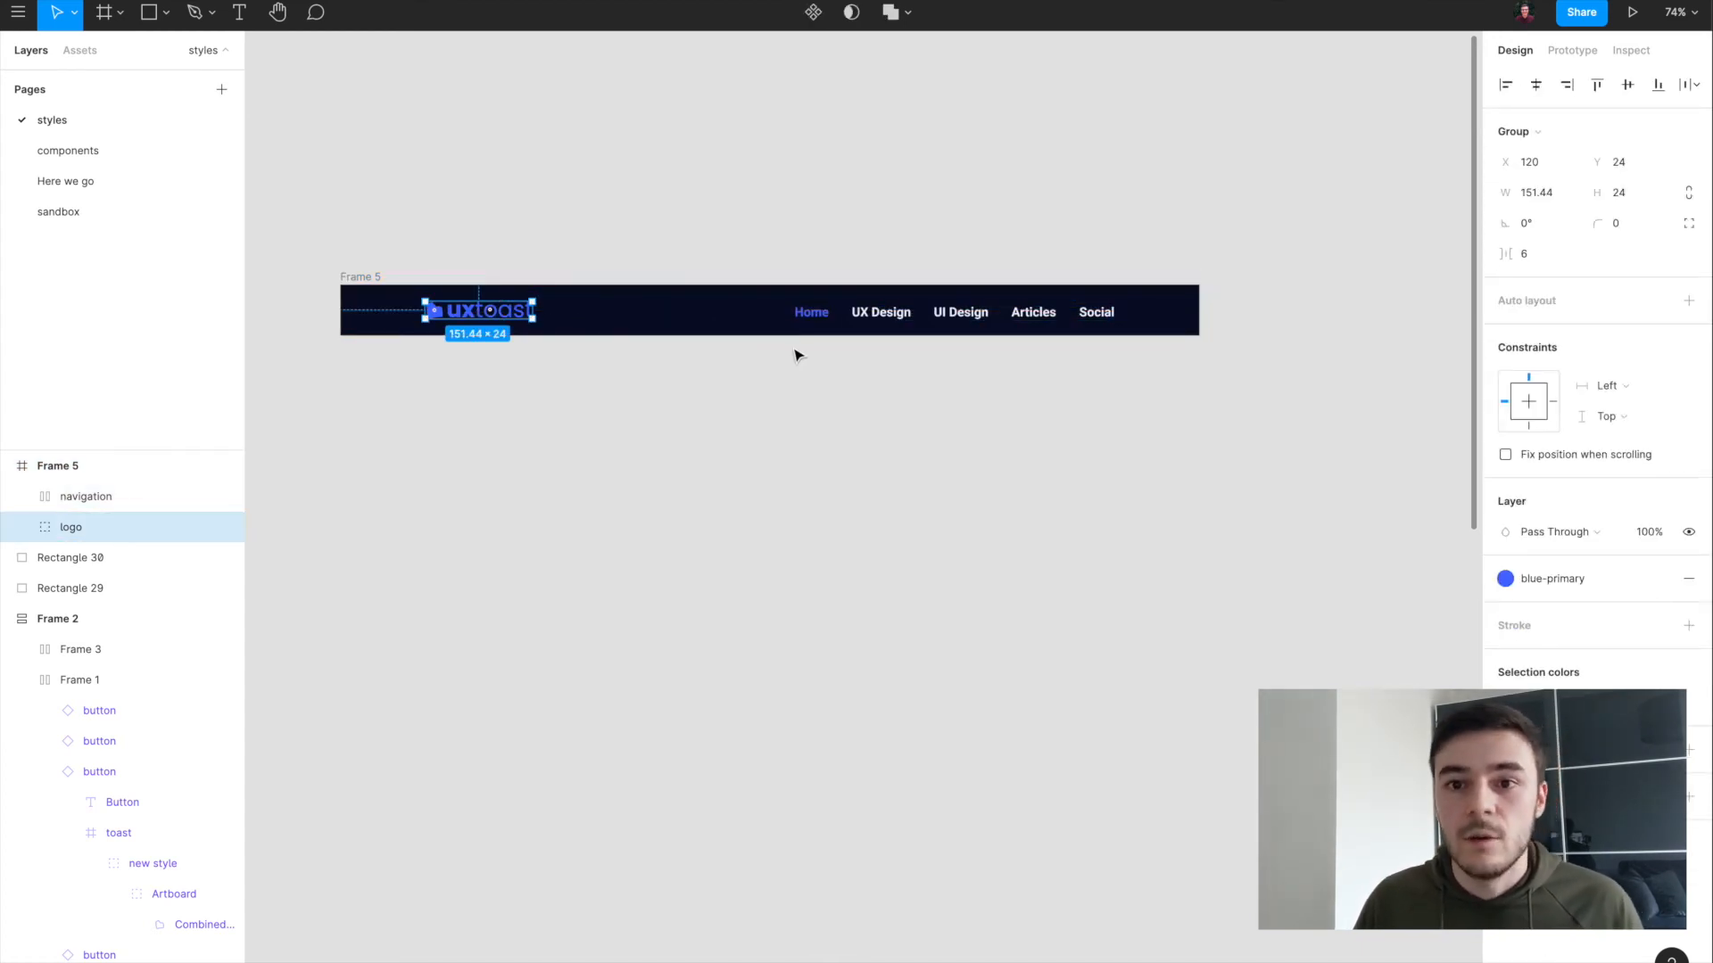
click(376, 278)
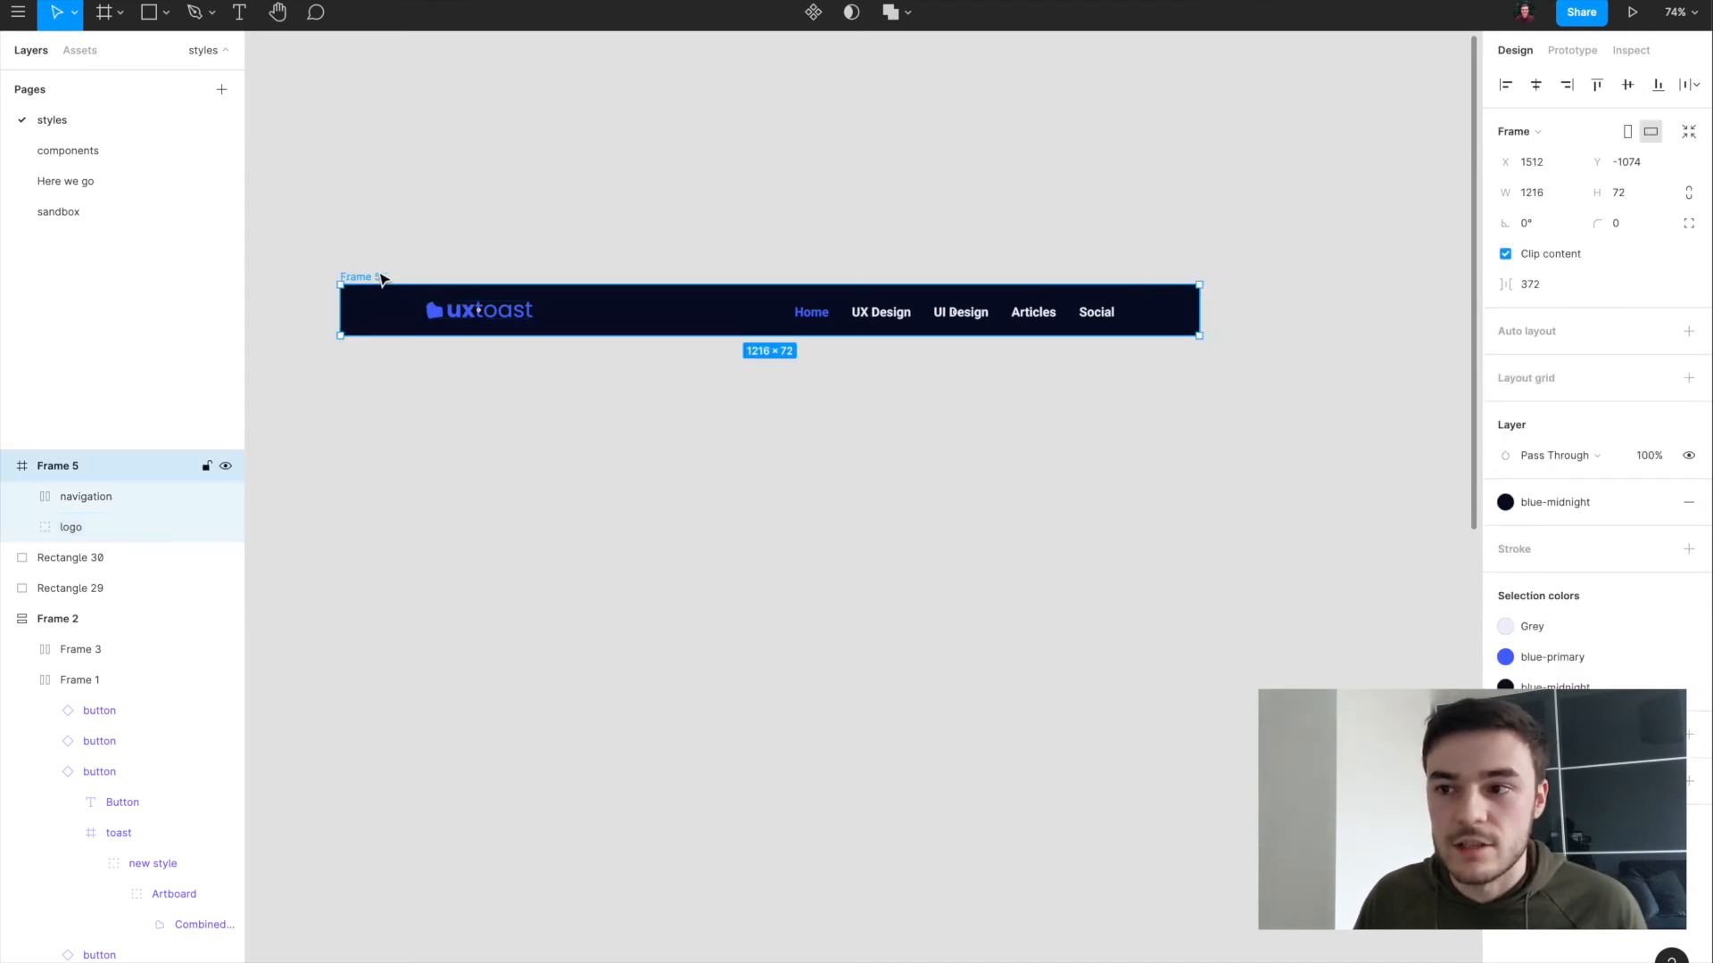
Step: Widen the header frame by its right edge to about 1337 and set its width to 1440
drag(1201, 311, 1284, 386)
click(1552, 192)
text(1)
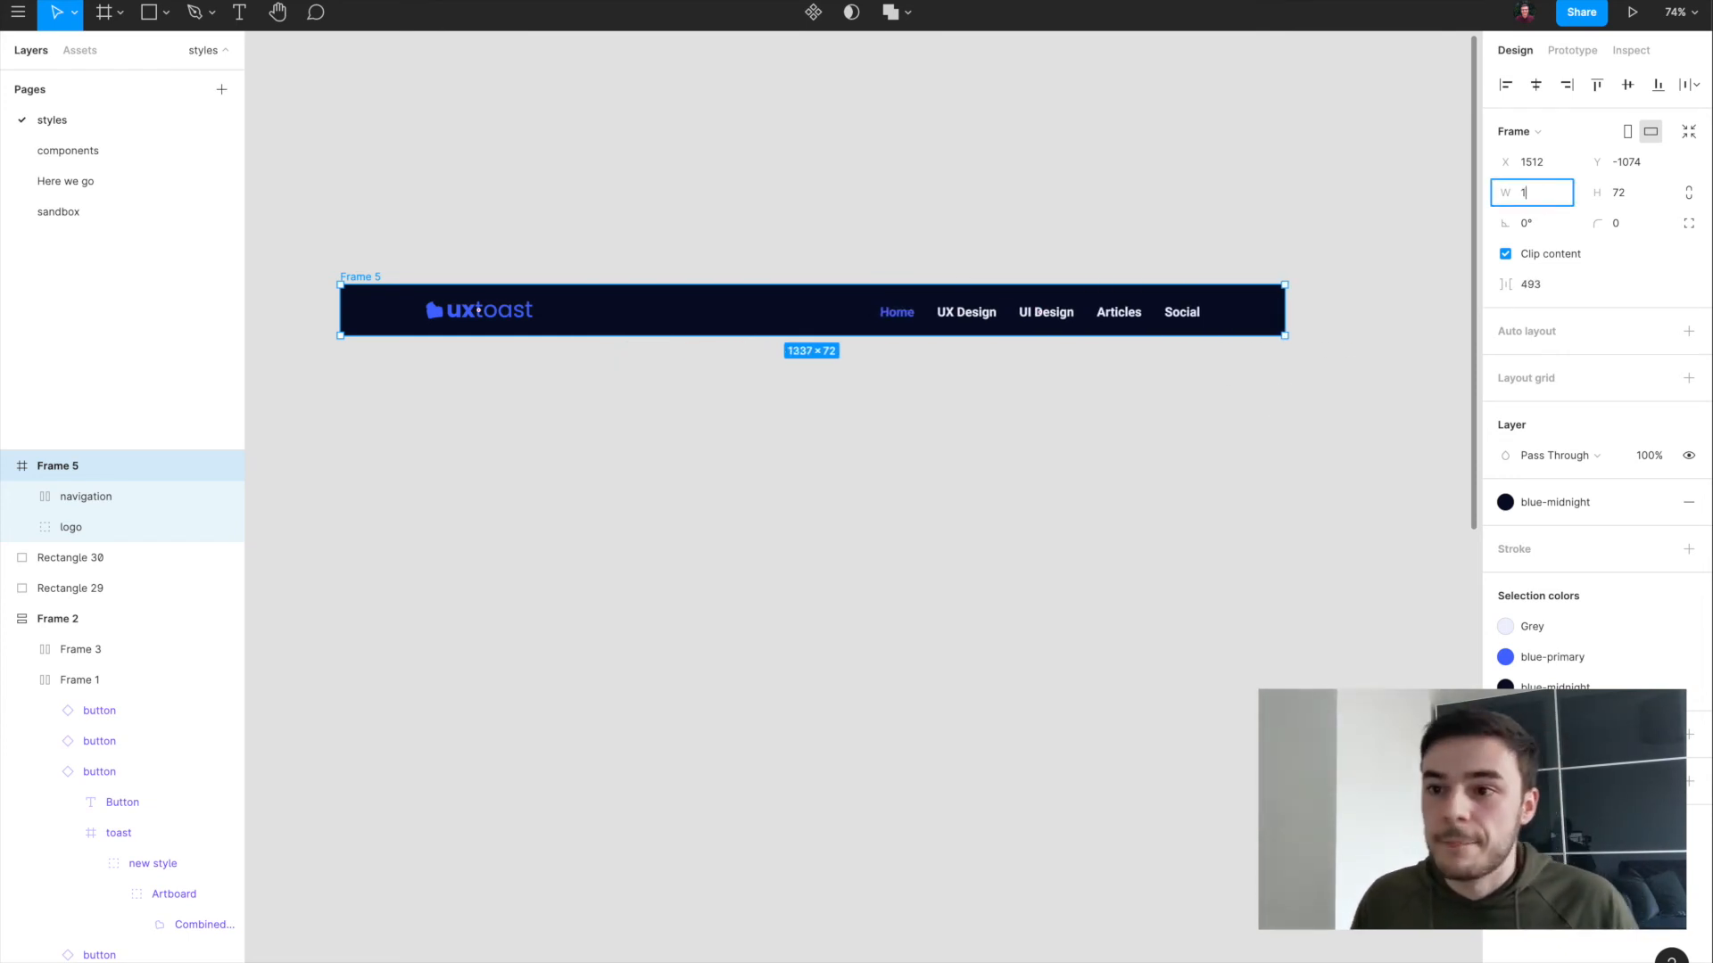
text(440)
key(Return)
click(479, 264)
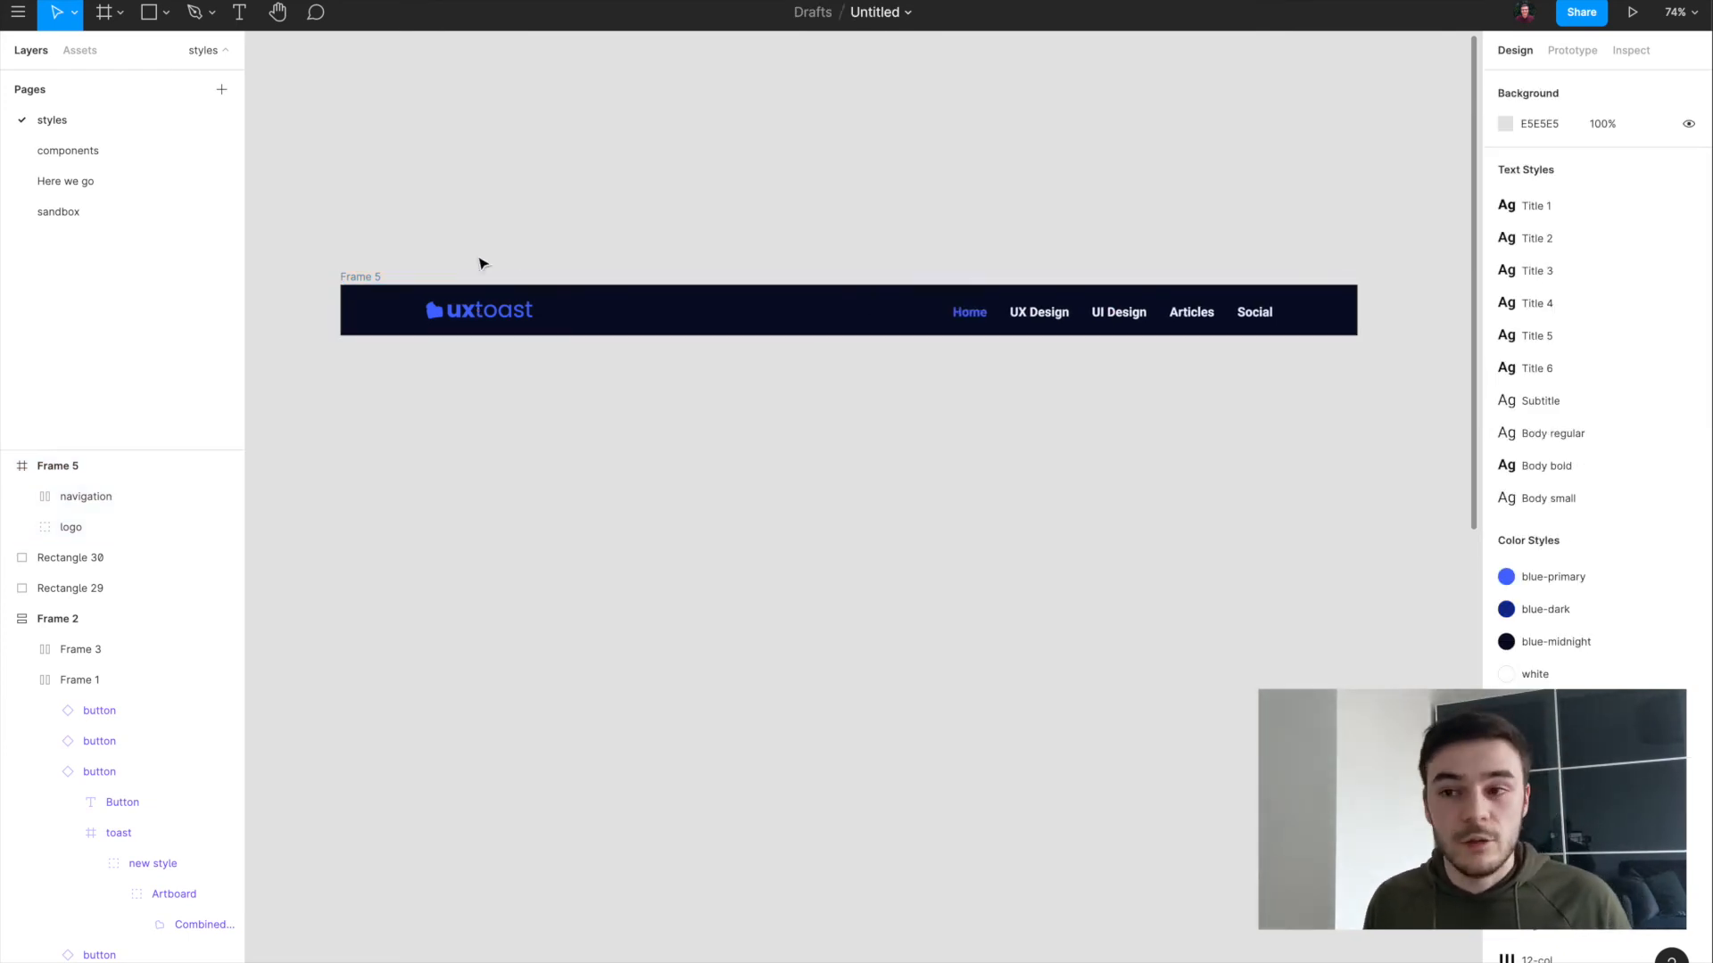
Step: Set the header frame's width to 1200
click(364, 282)
scroll(545, 404, left, 2)
scroll(544, 404, down, 1)
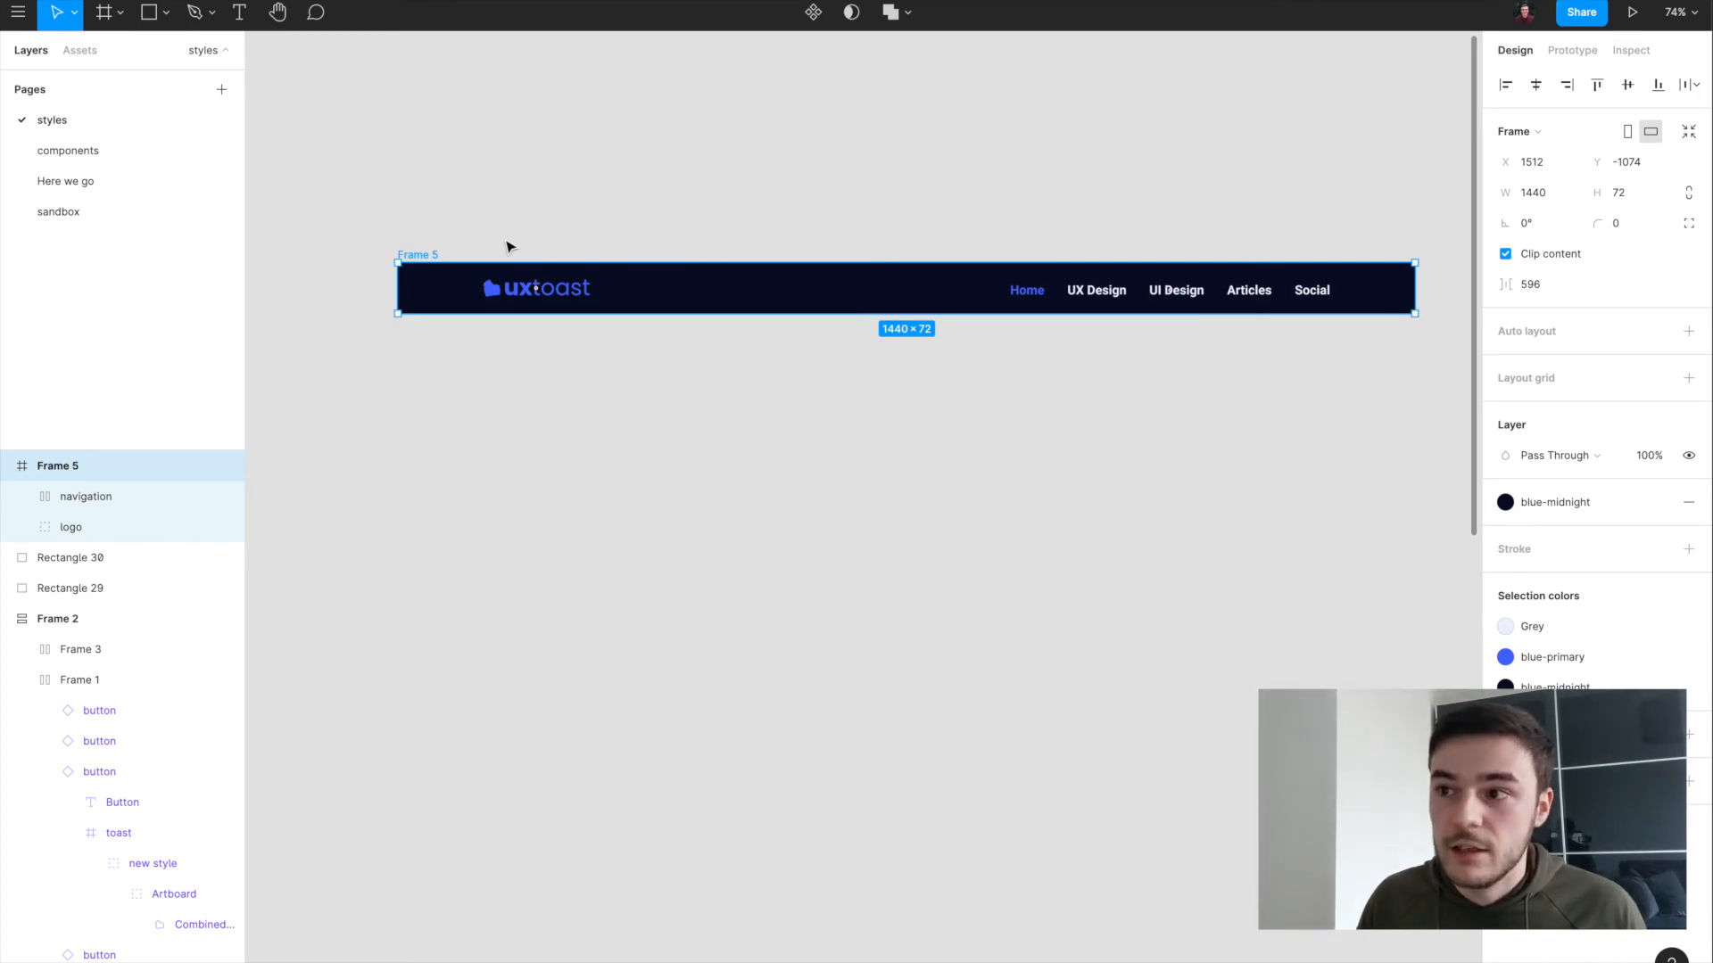
click(1534, 200)
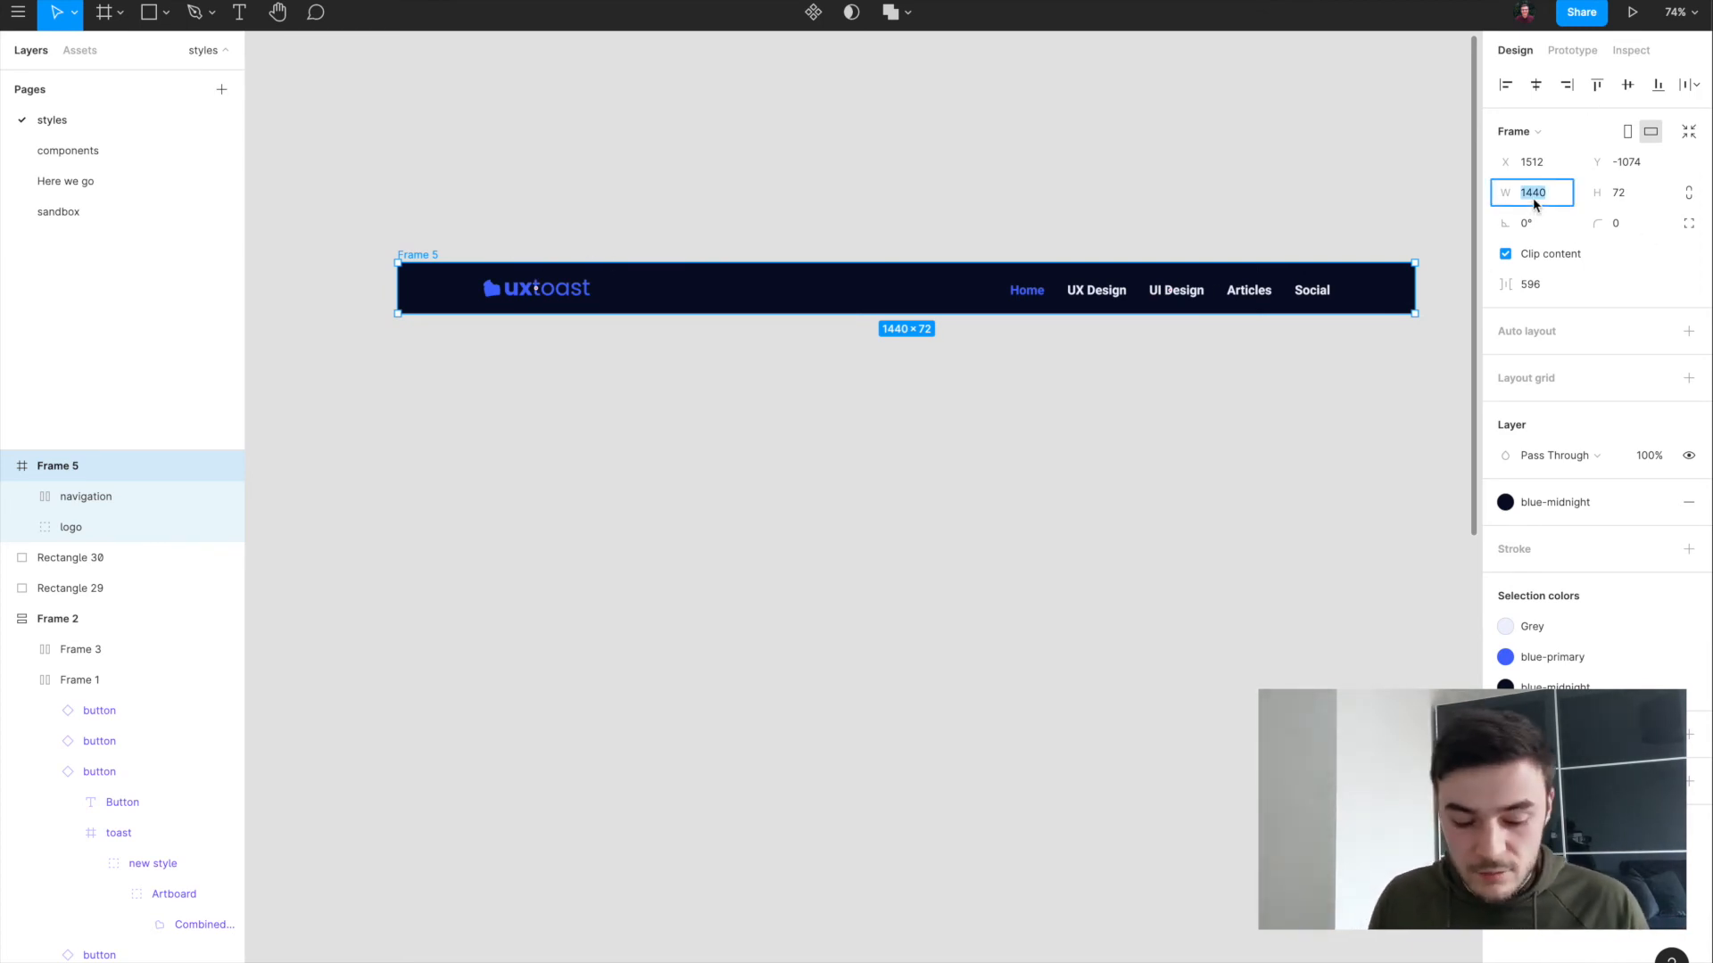
text(1200)
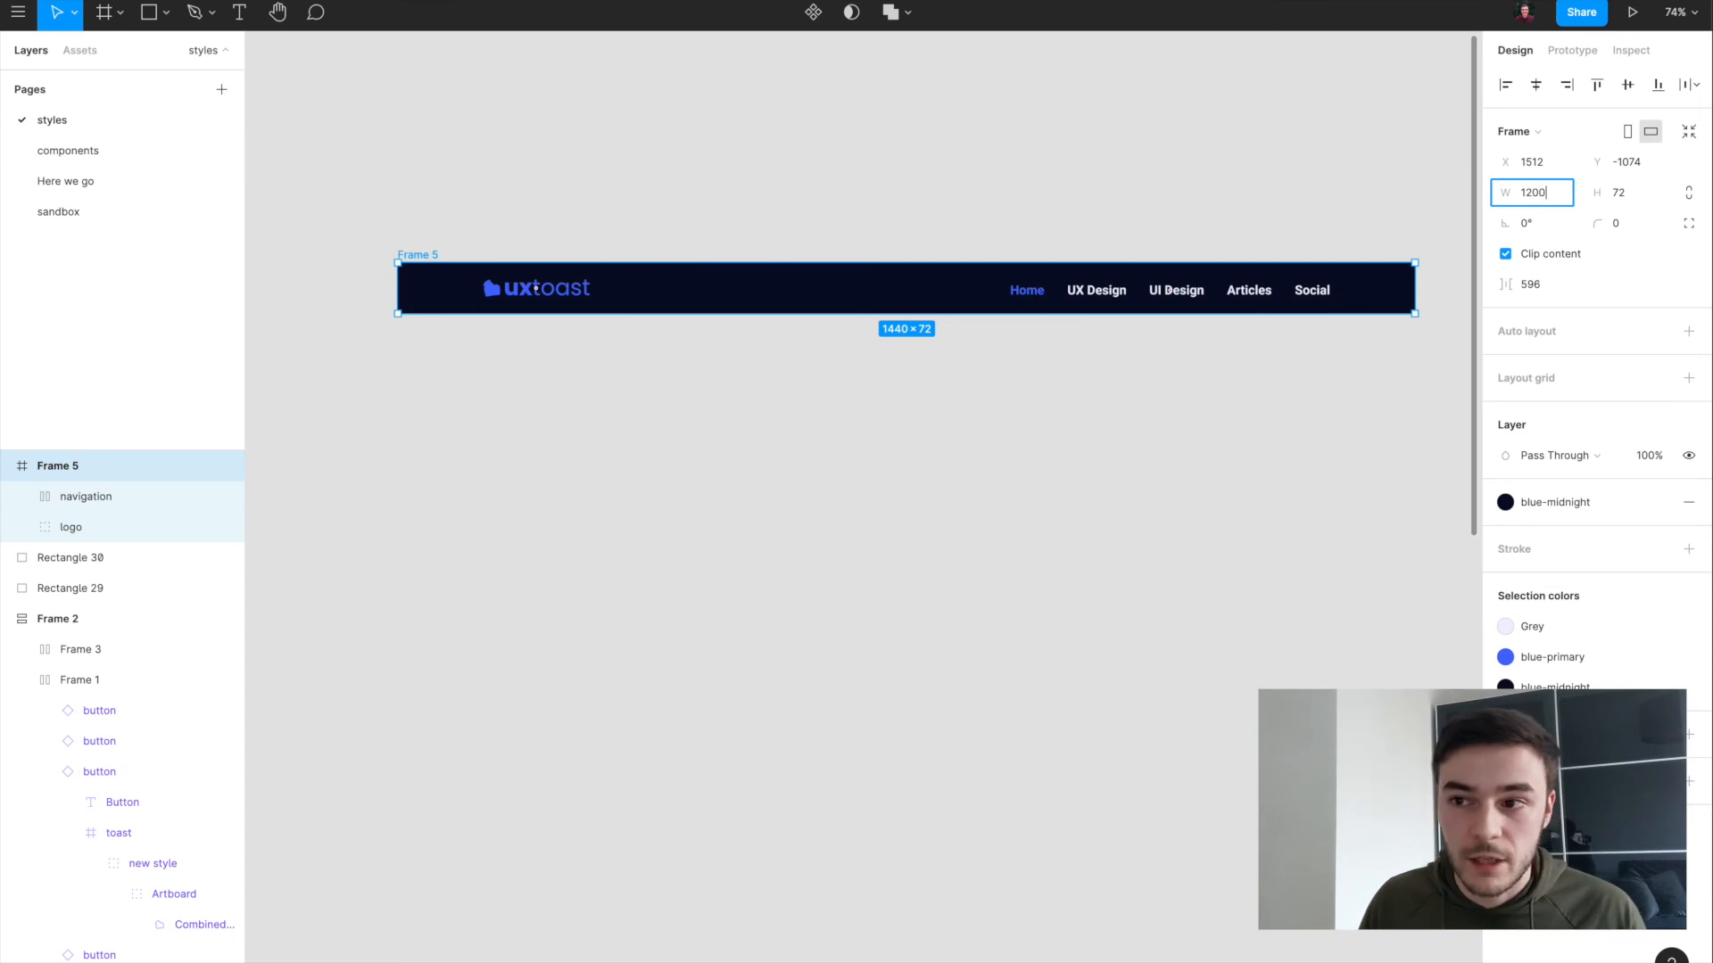
key(Return)
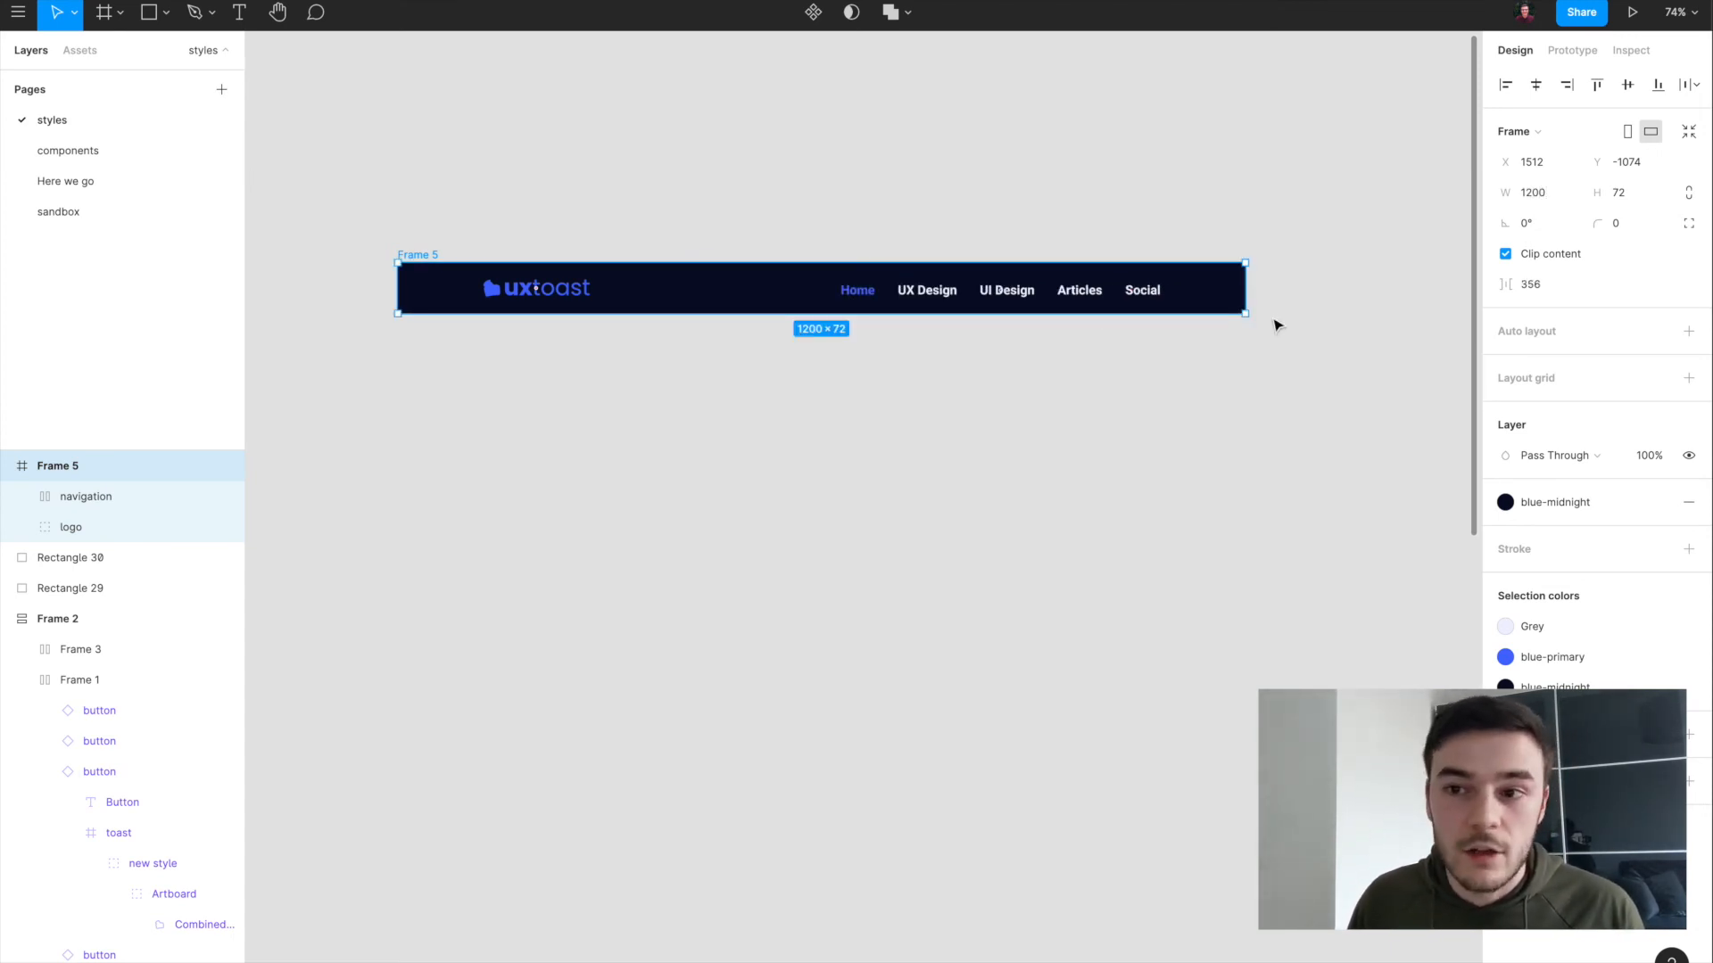
Step: Try header frame widths of 968 and about 575 to test the constraints, undoing both resizes
drag(1244, 287, 1058, 286)
click(1534, 192)
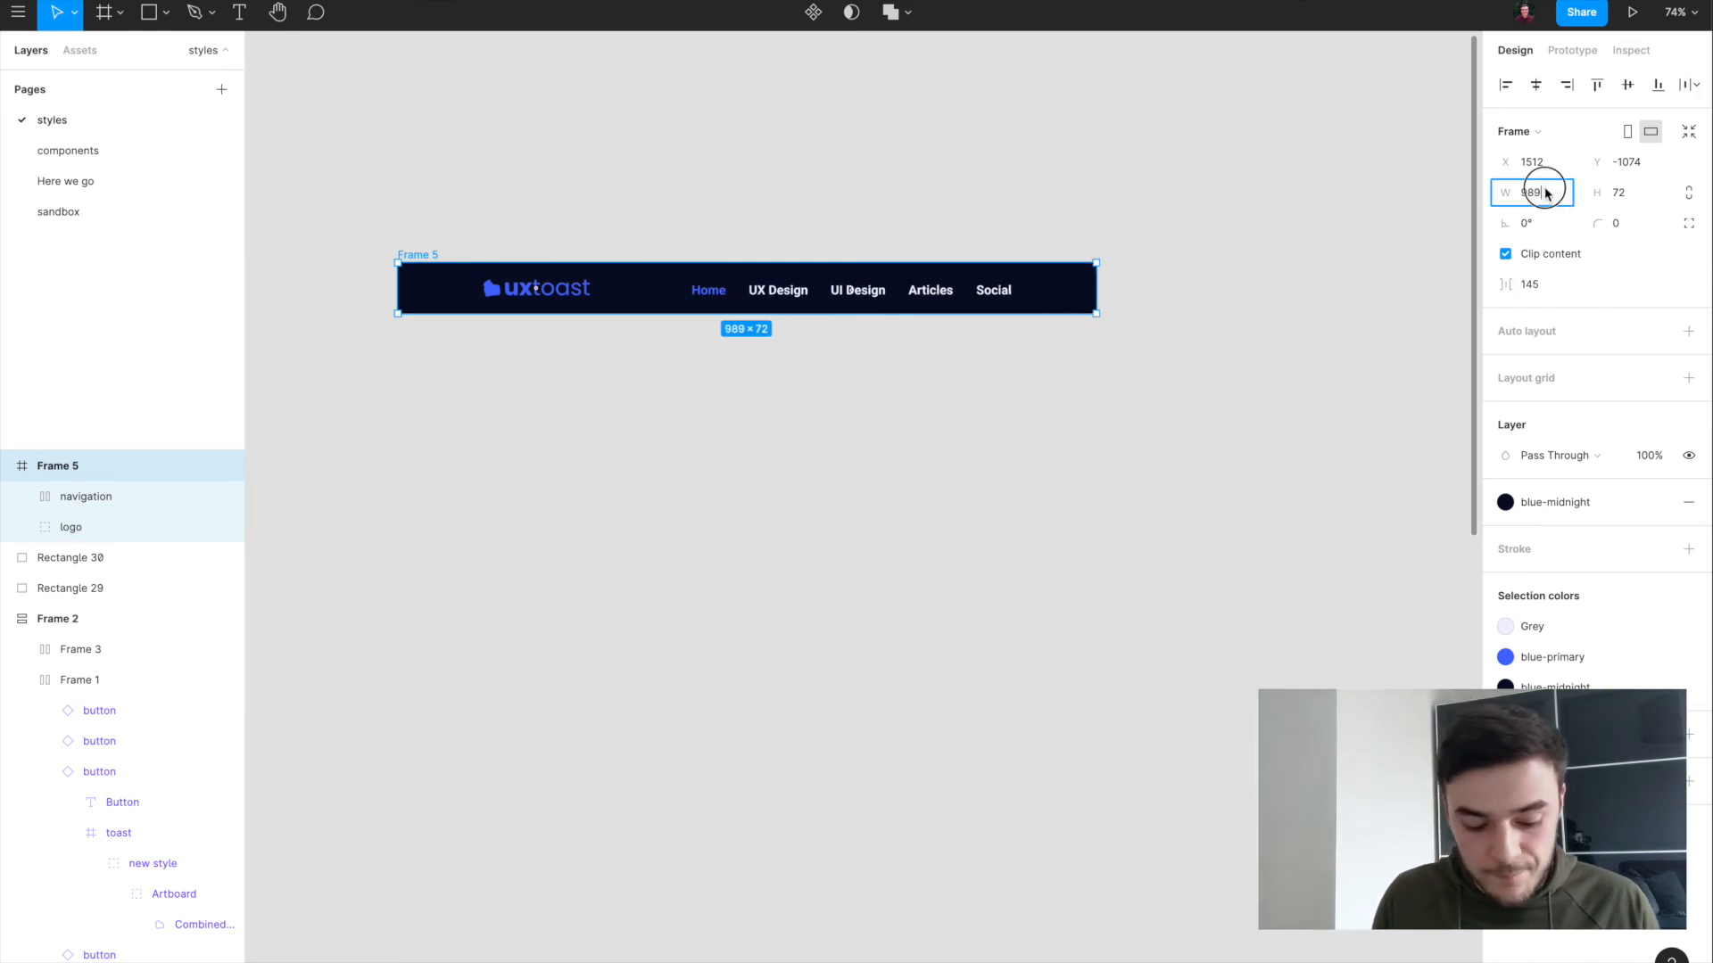
text(968)
key(Return)
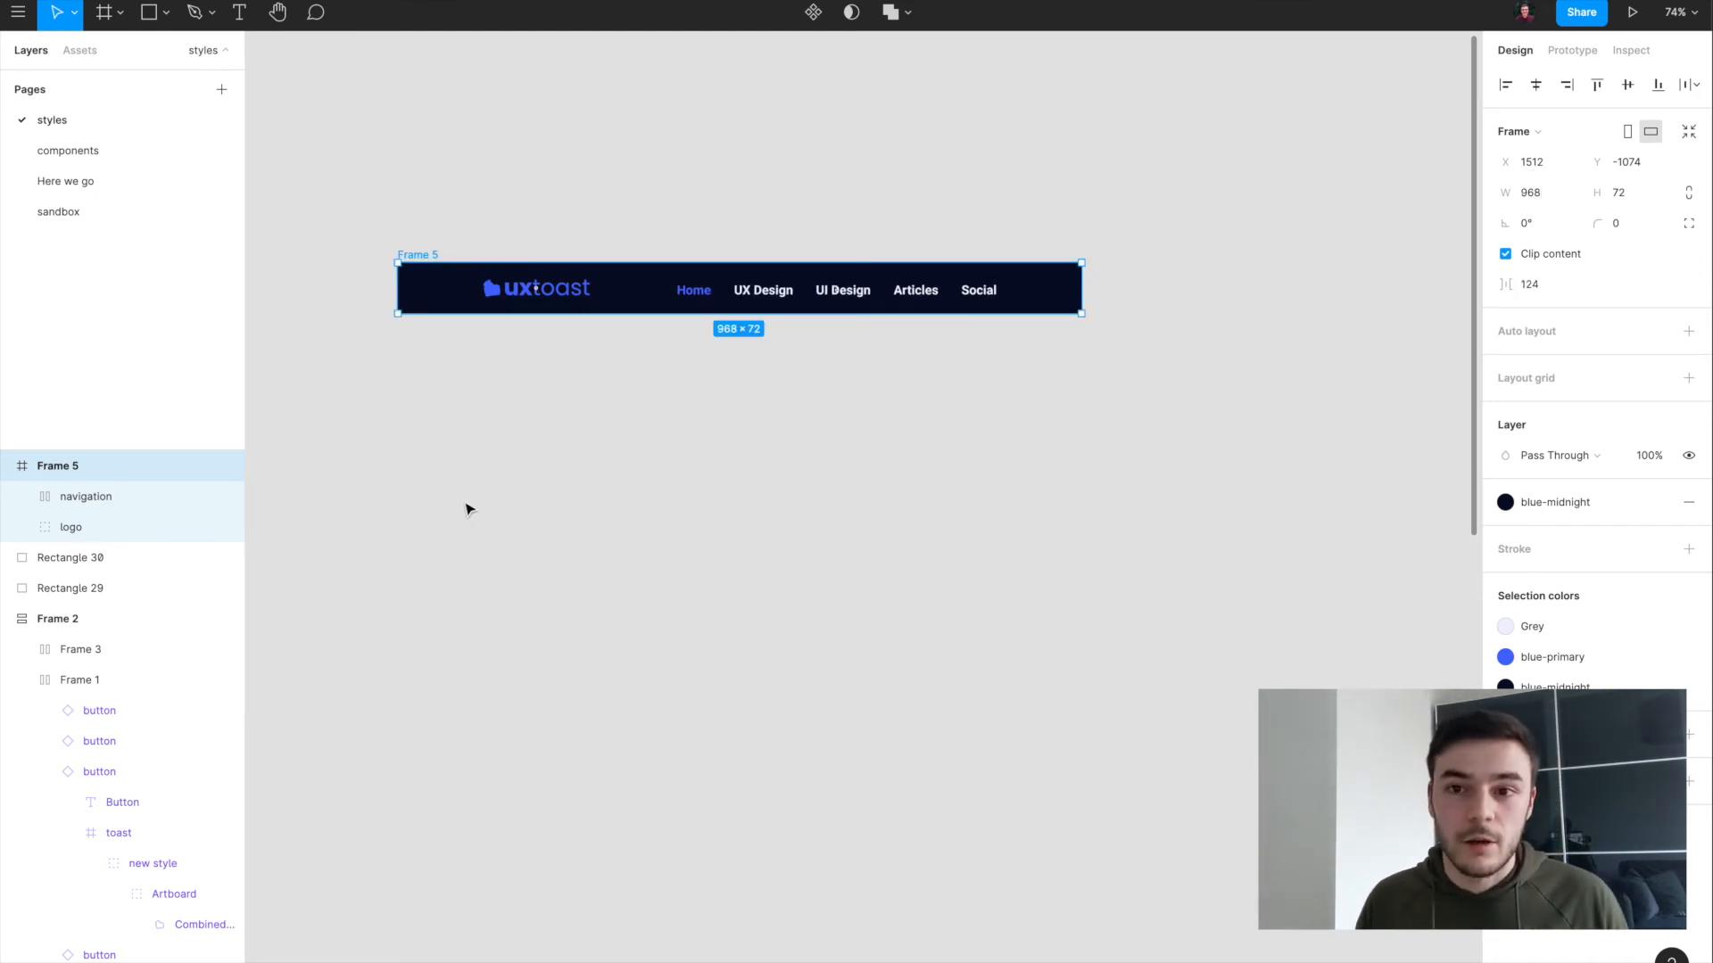
click(575, 457)
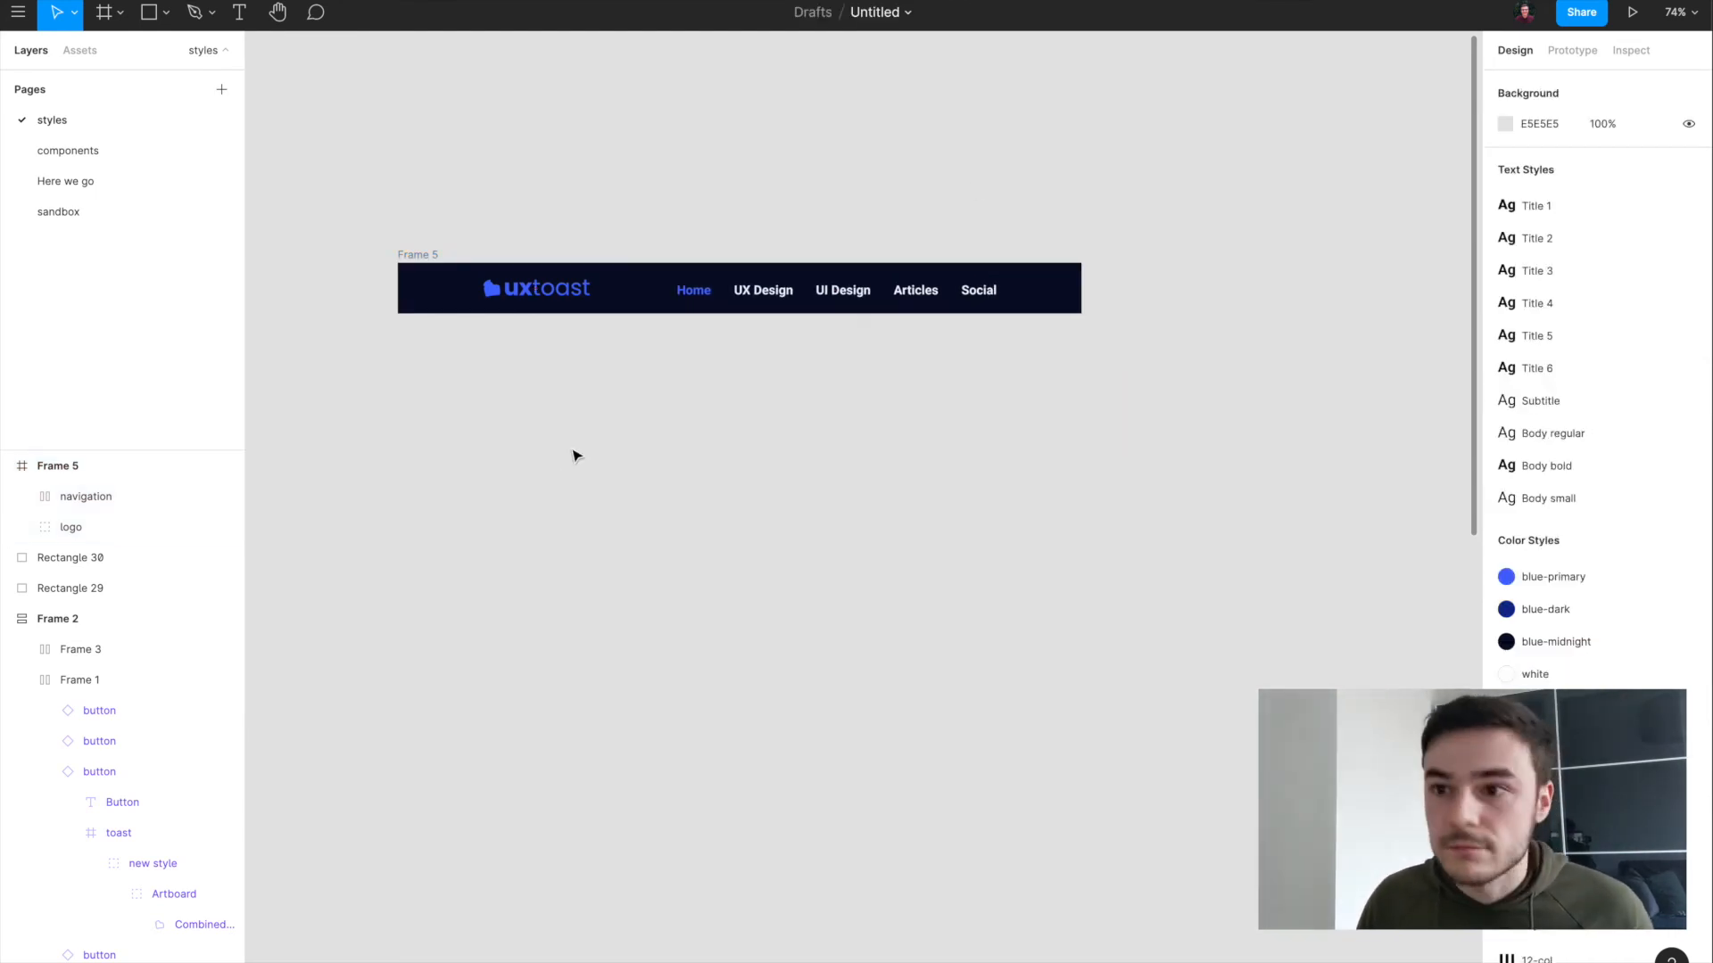
key(ctrl+z)
key(ctrl+z)
key(ctrl+z)
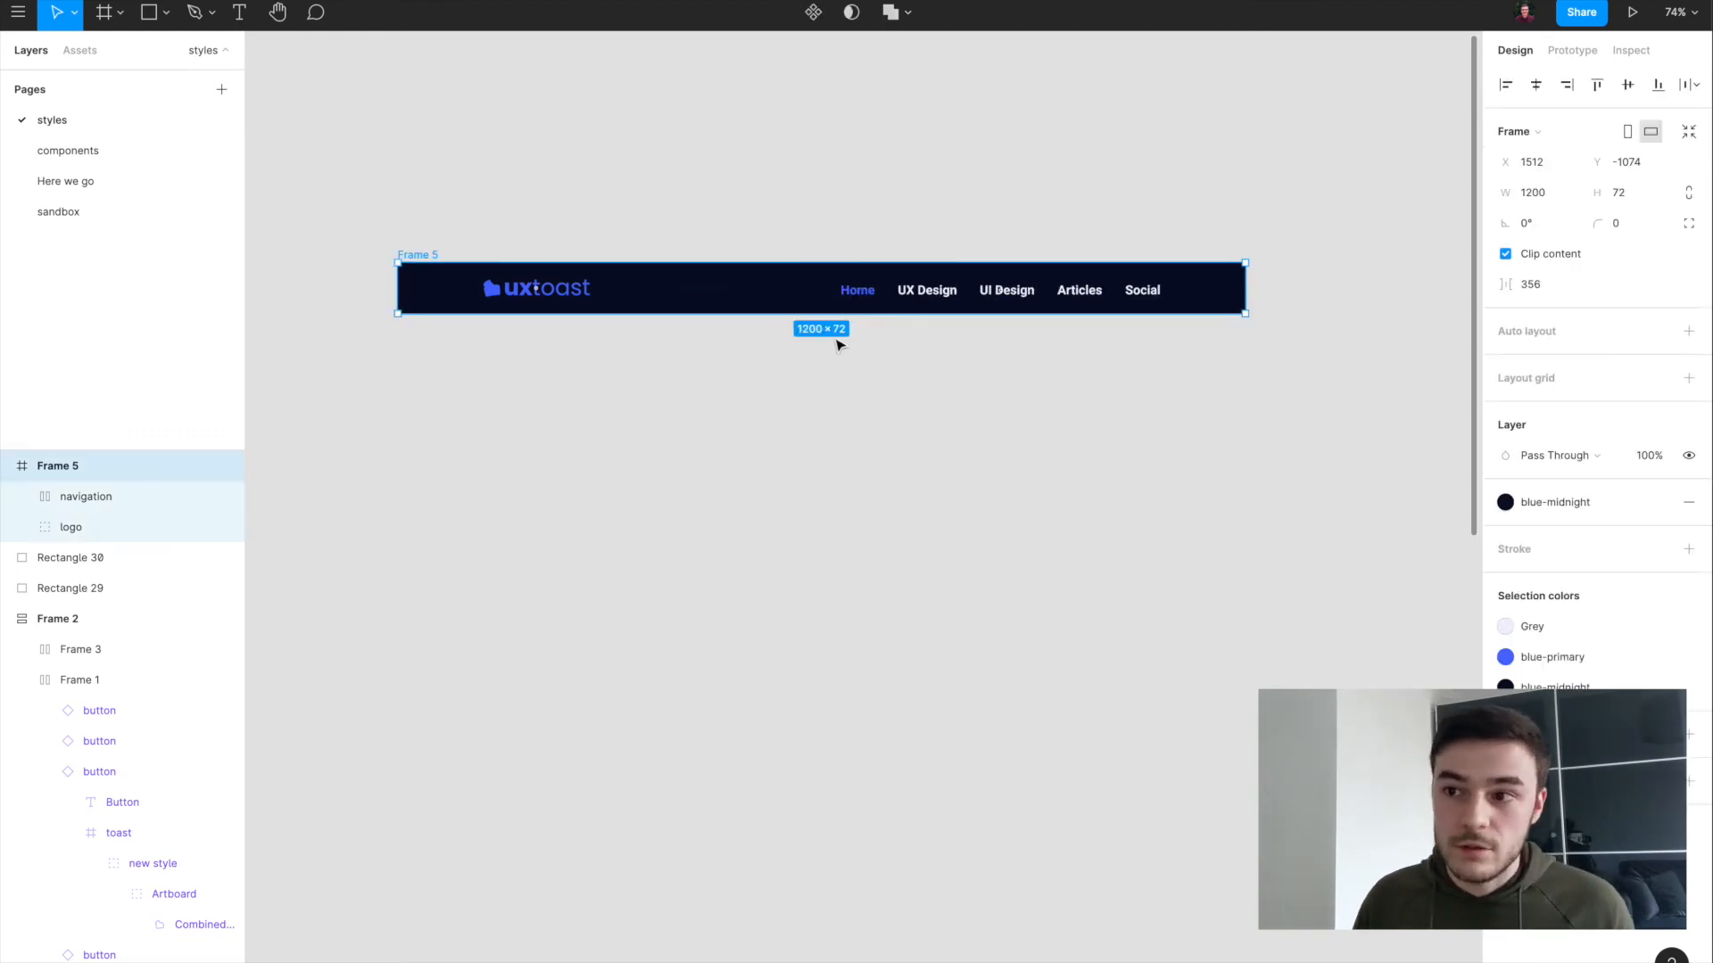
drag(1240, 290, 804, 295)
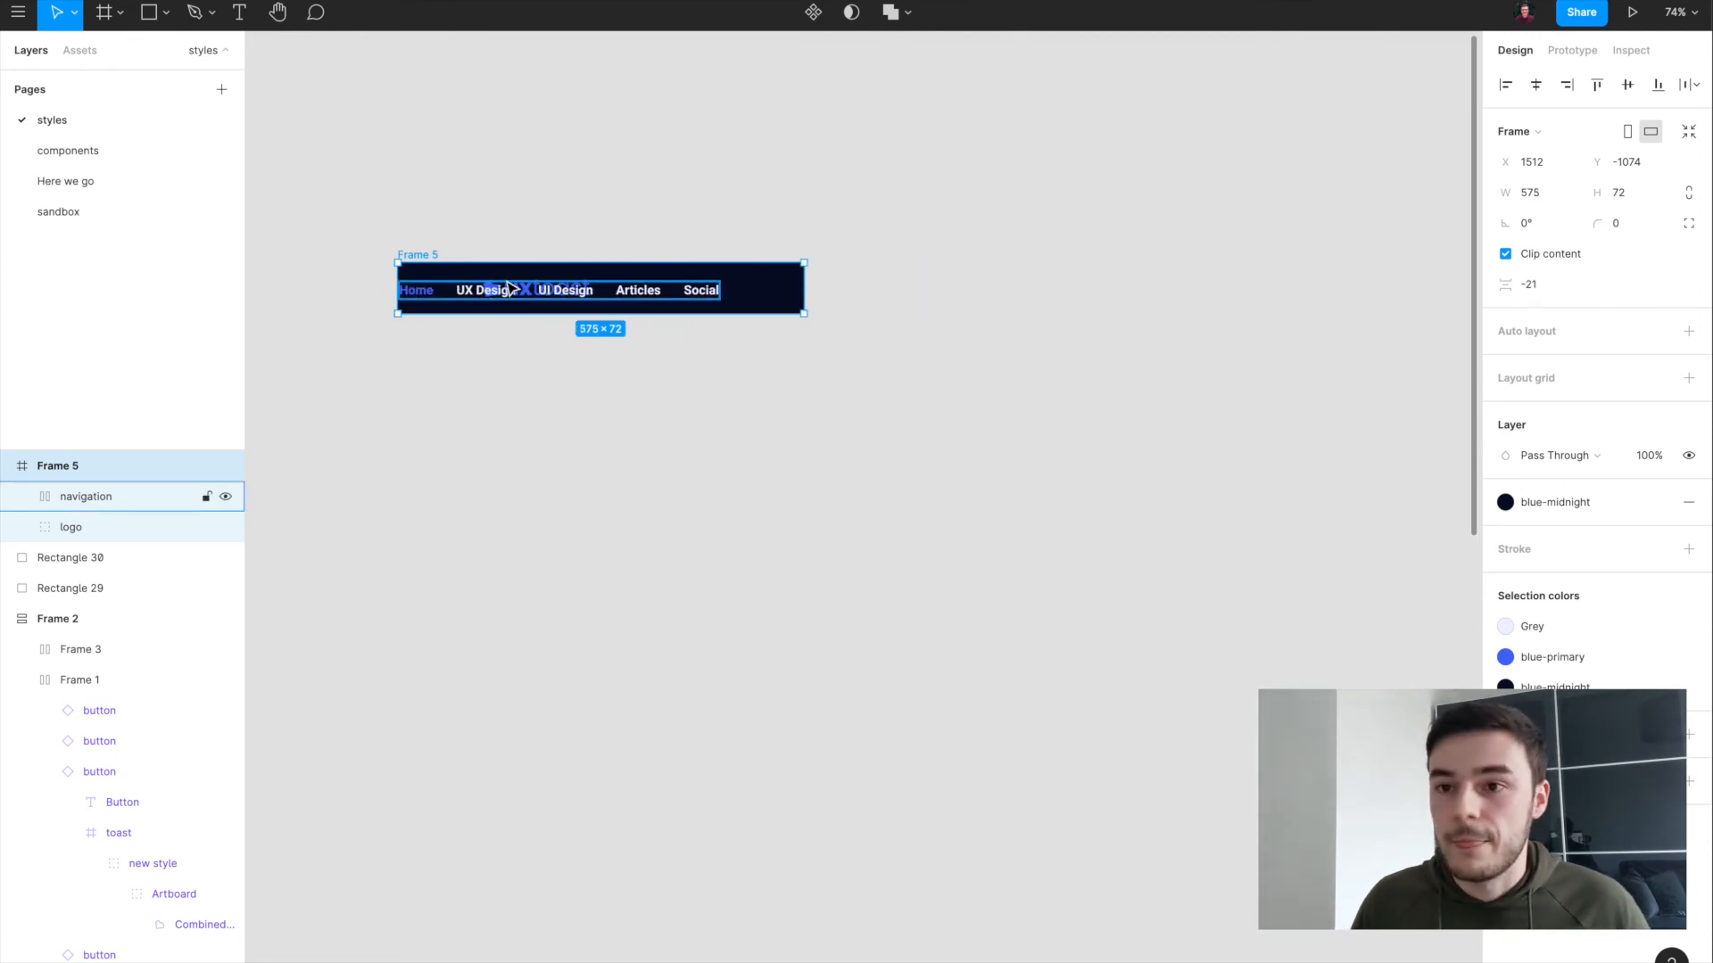
key(ctrl+z)
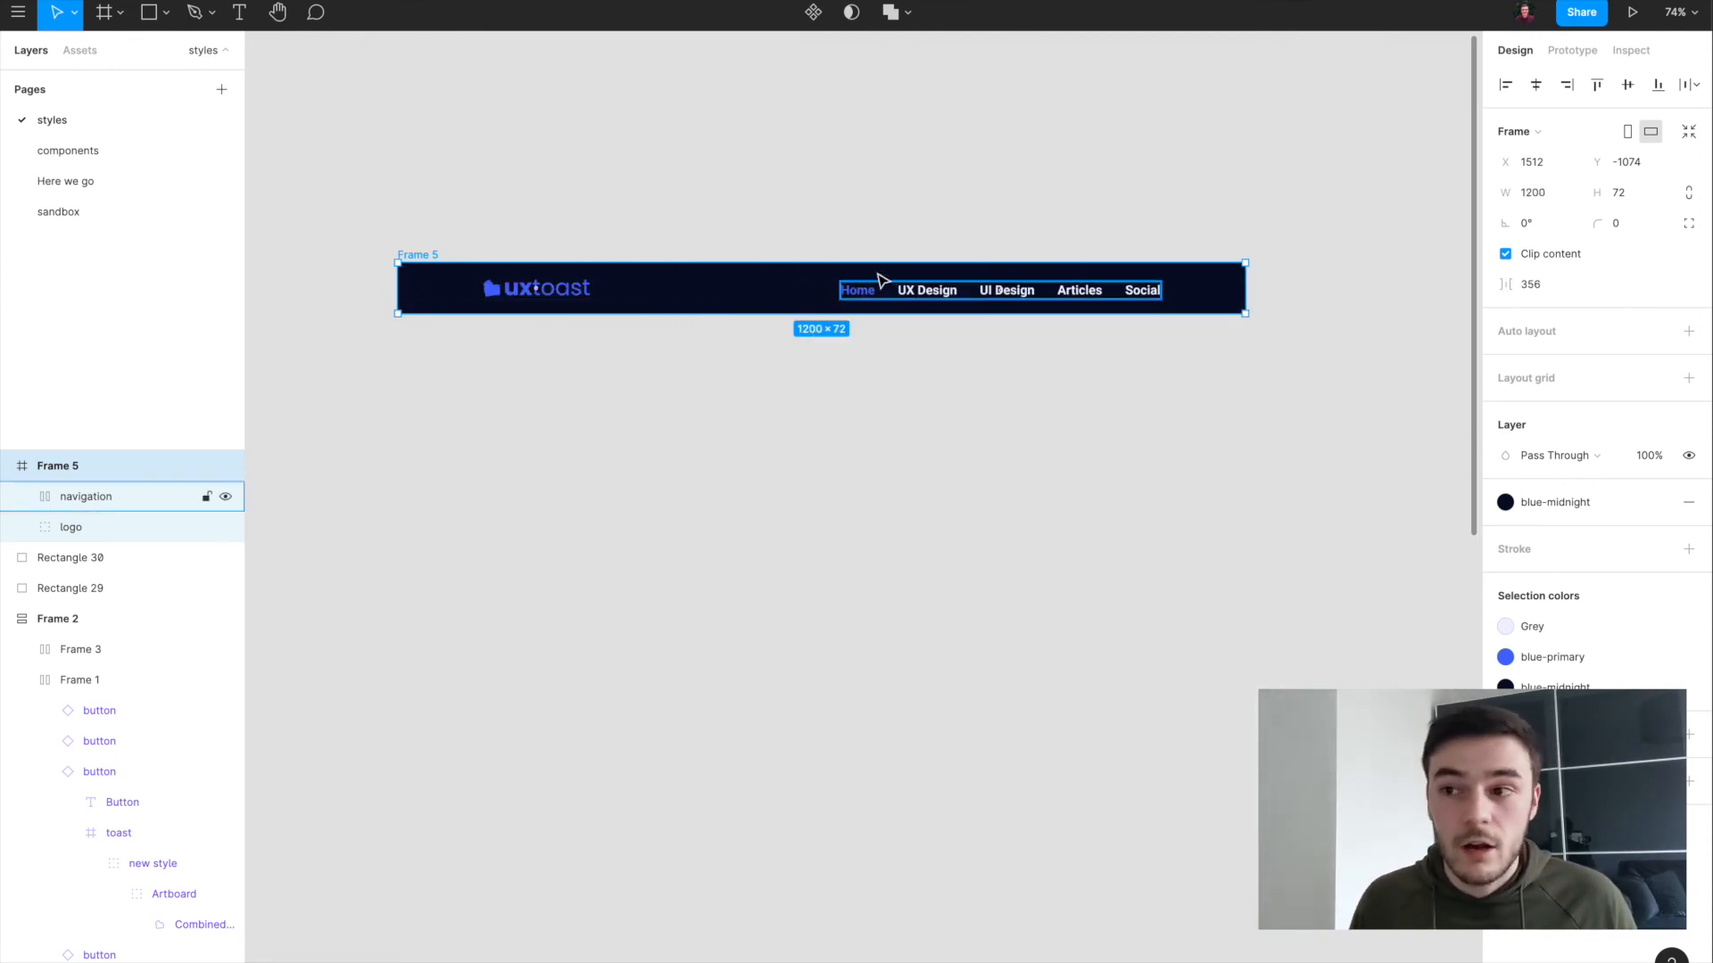
Step: Undo the last header width change and duplicate the 1440-wide header frame, placing the copy directly below the original
key(ctrl+z)
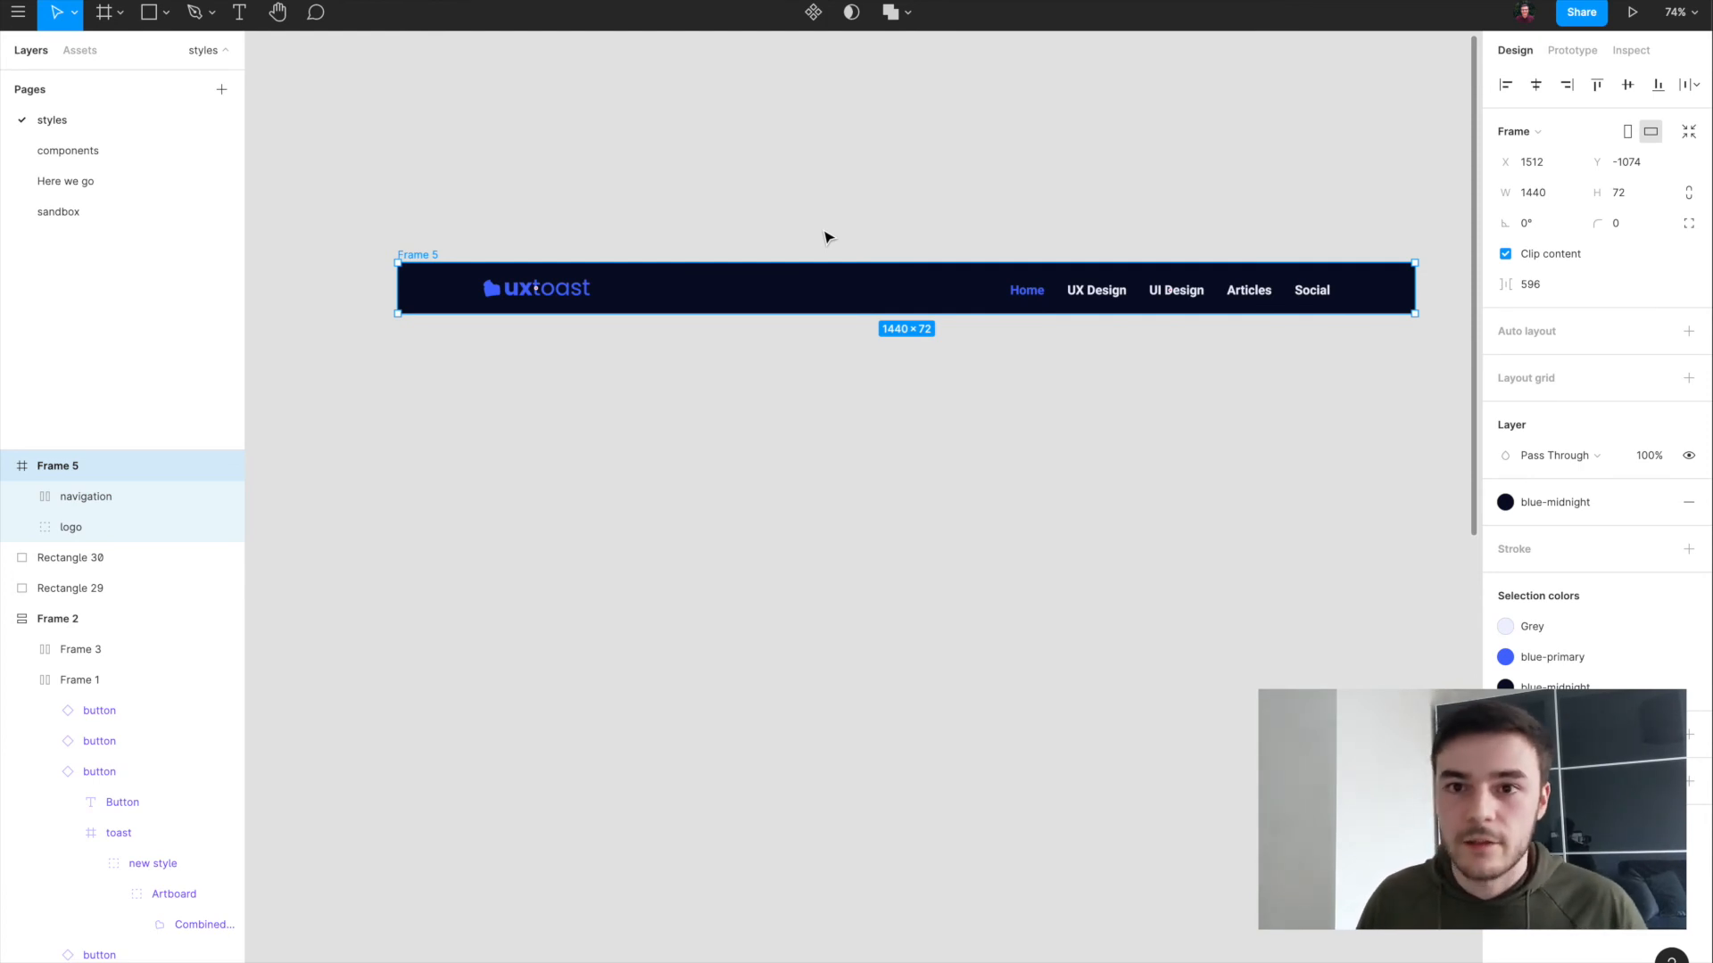
click(825, 237)
click(407, 255)
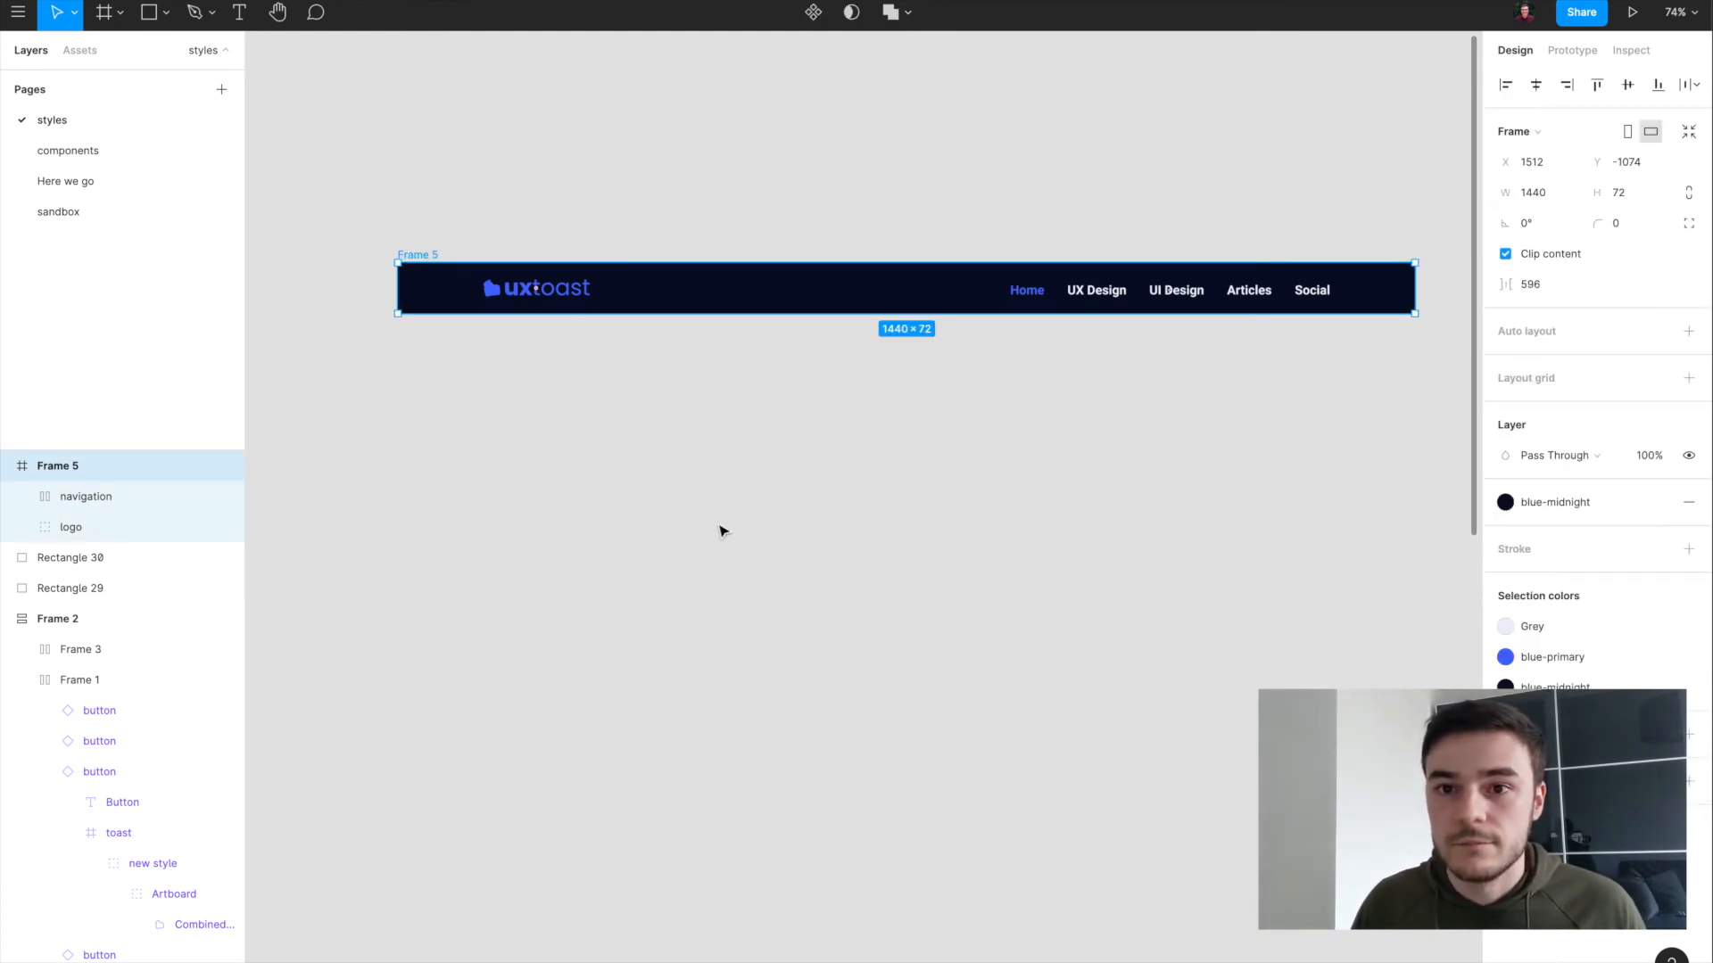
key(ctrl+d)
click(1109, 314)
drag(1106, 313, 517, 494)
scroll(518, 494, left, 8)
drag(1224, 499, 860, 393)
scroll(960, 493, right, 2)
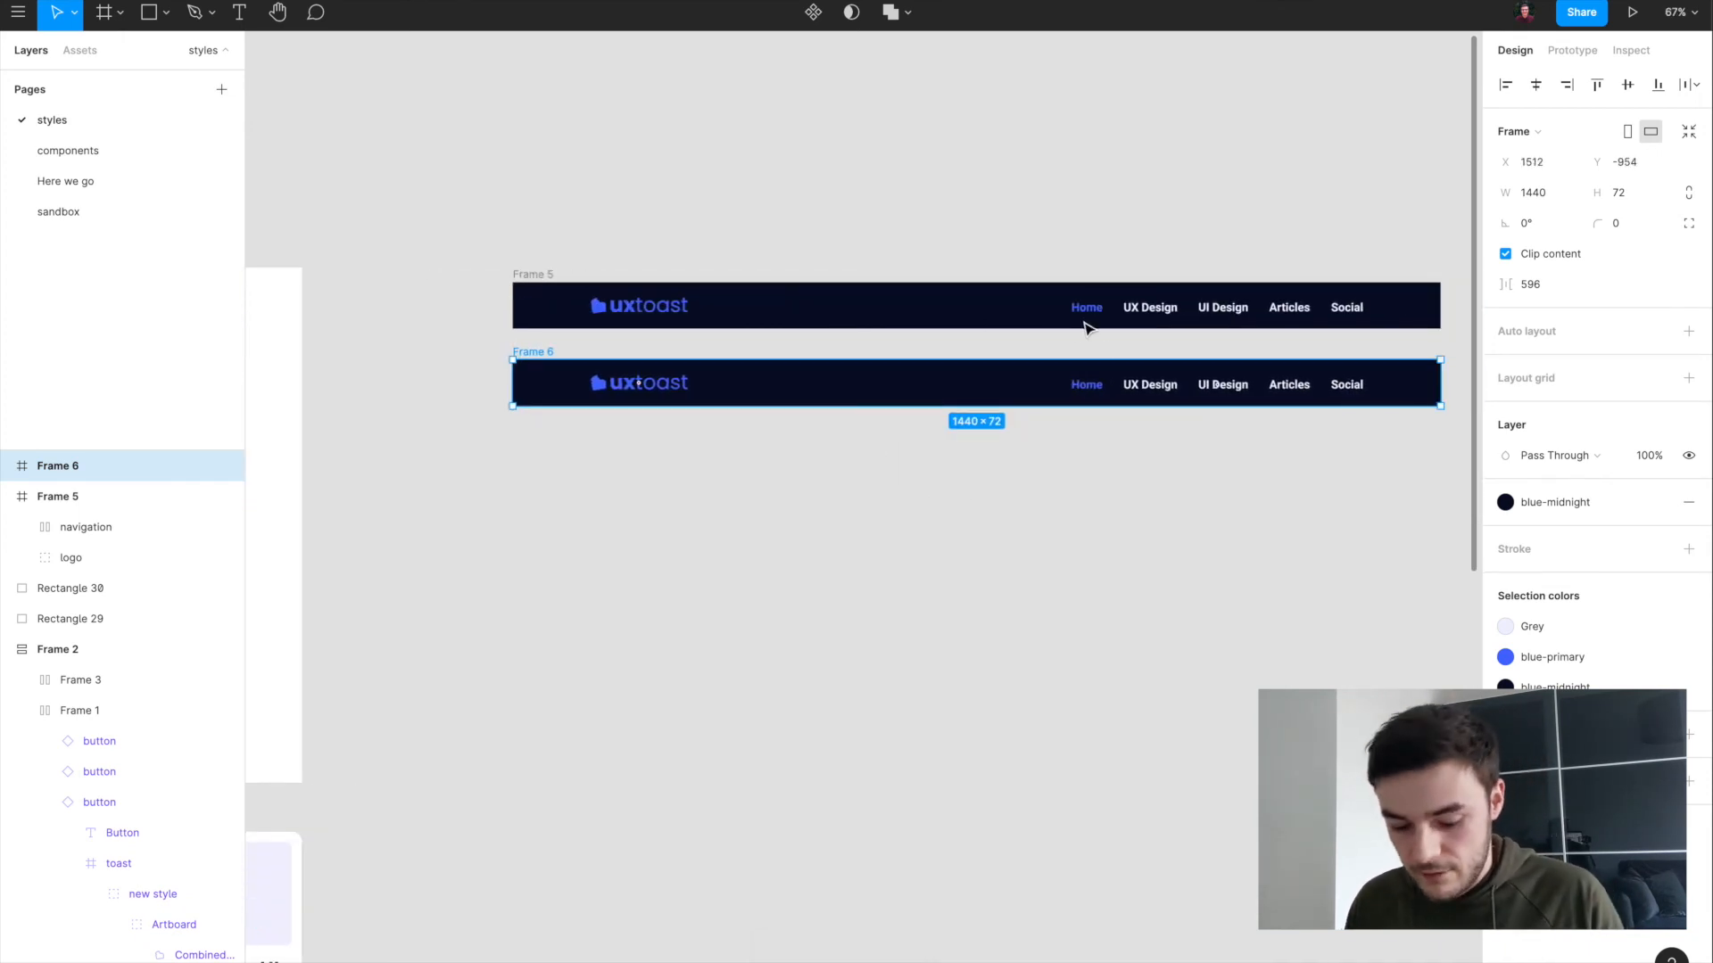
Step: Delete the navigation from the lower header copy and set that frame's width to 375
click(1150, 402)
key(Delete)
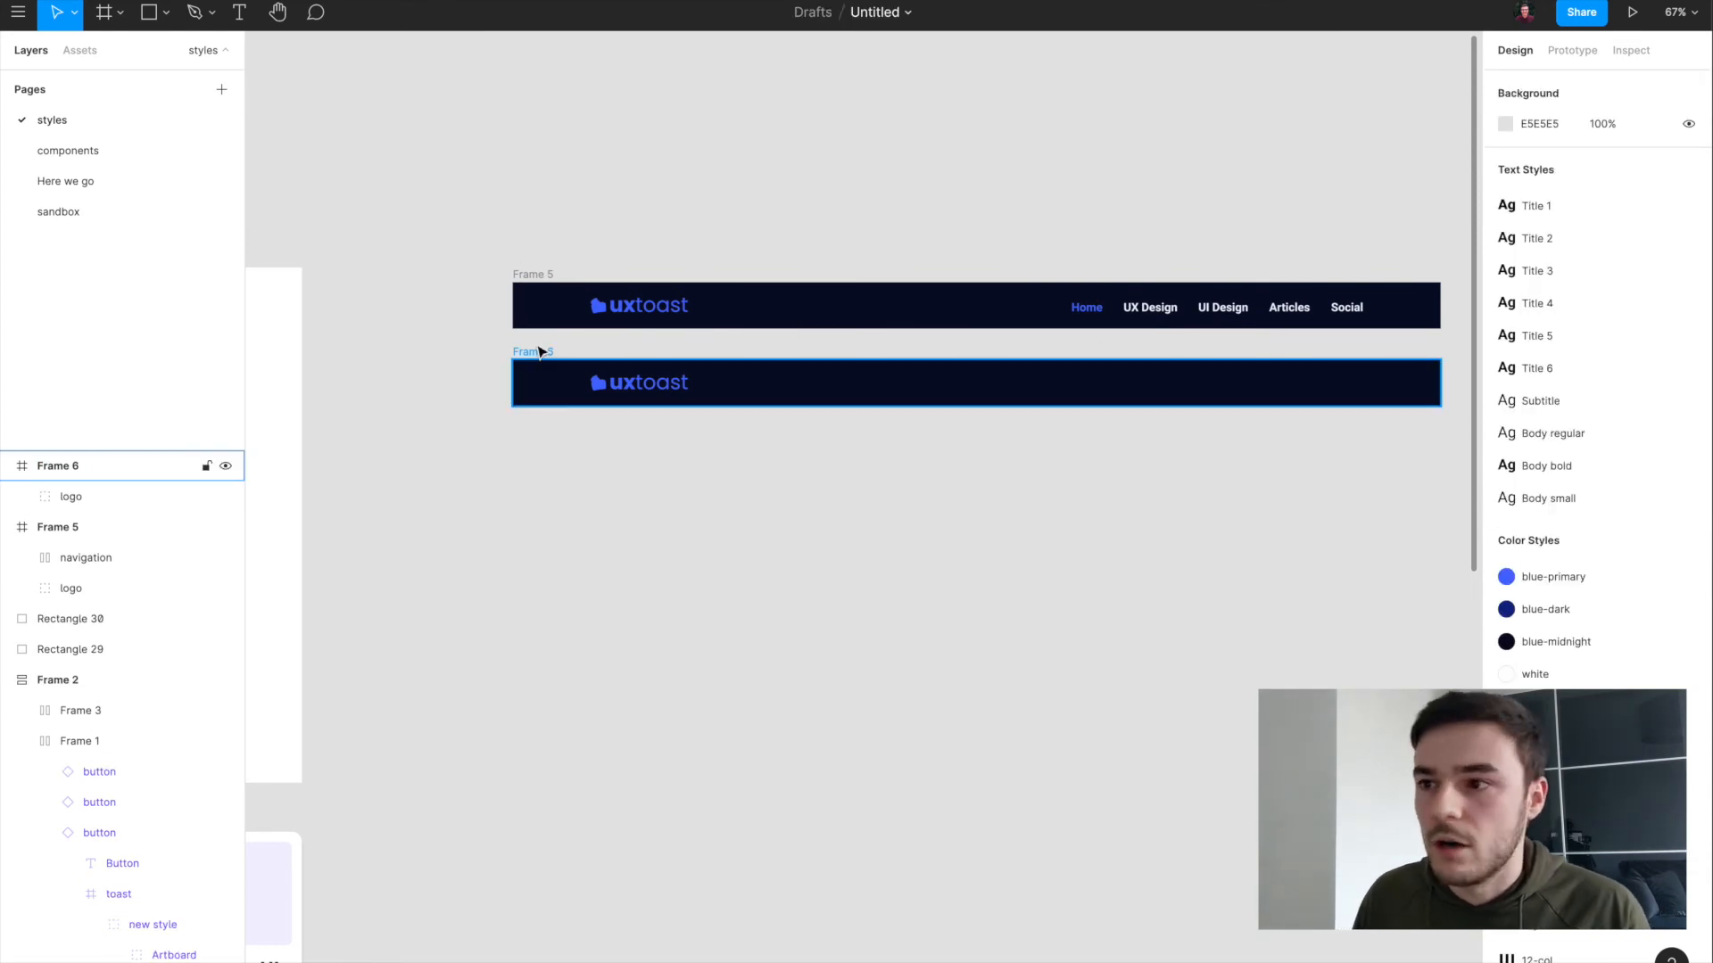
click(535, 351)
click(1546, 200)
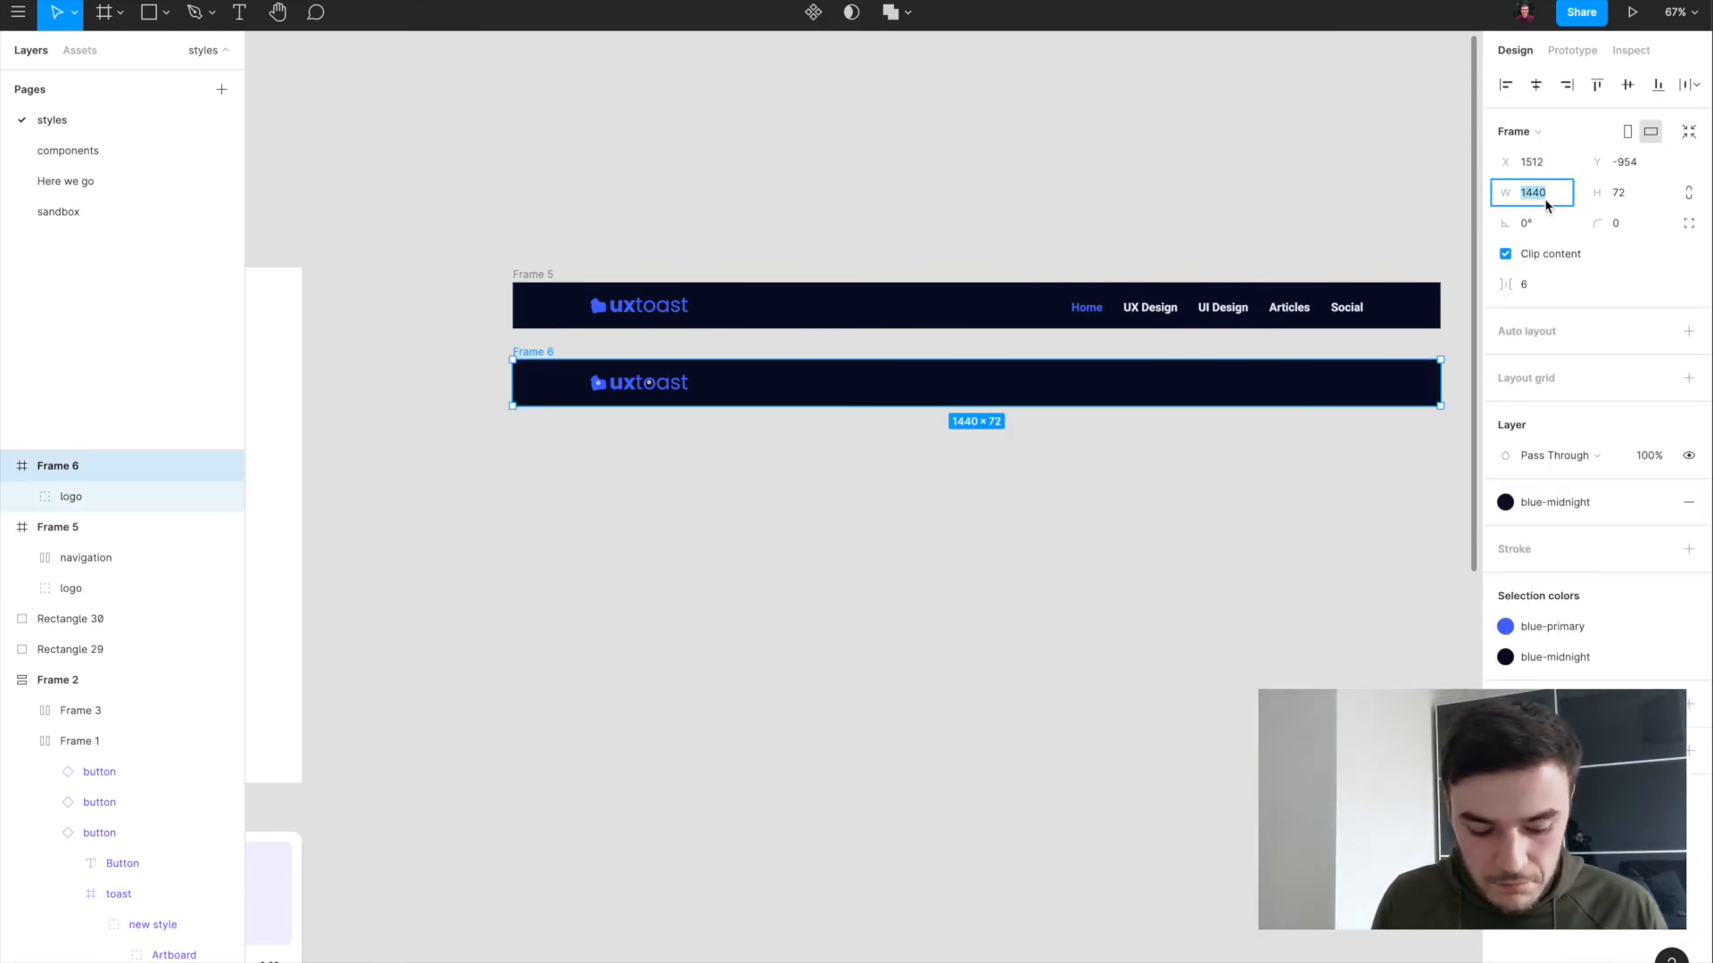
text(375)
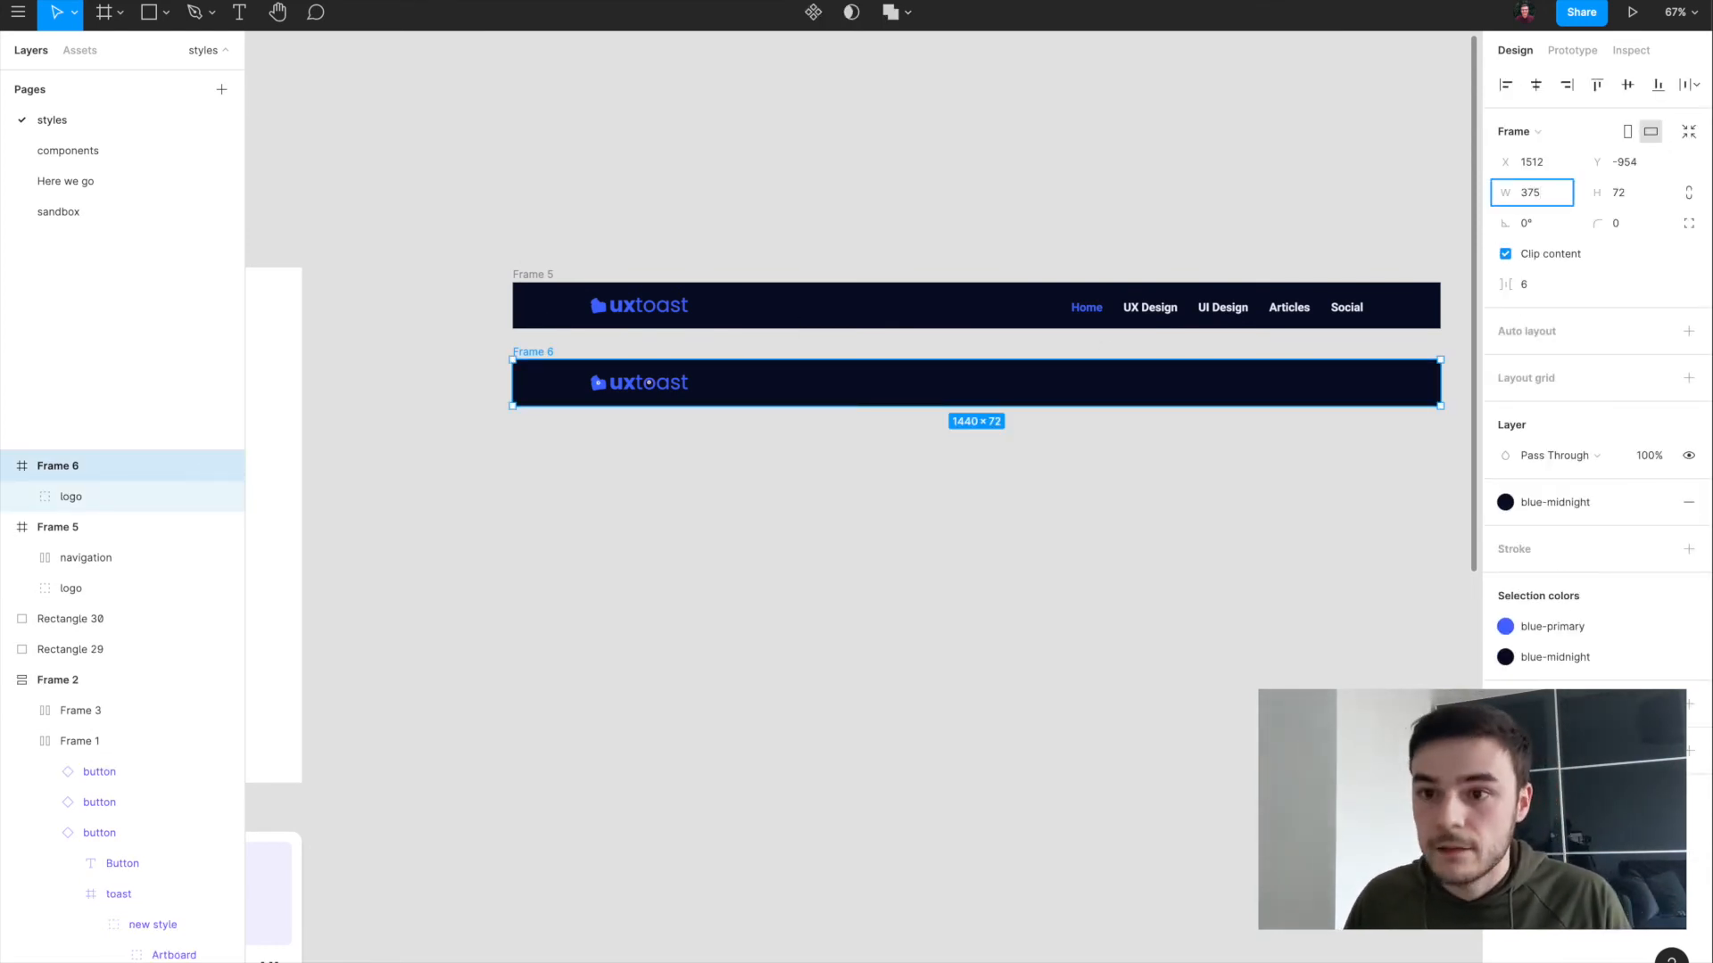
key(Return)
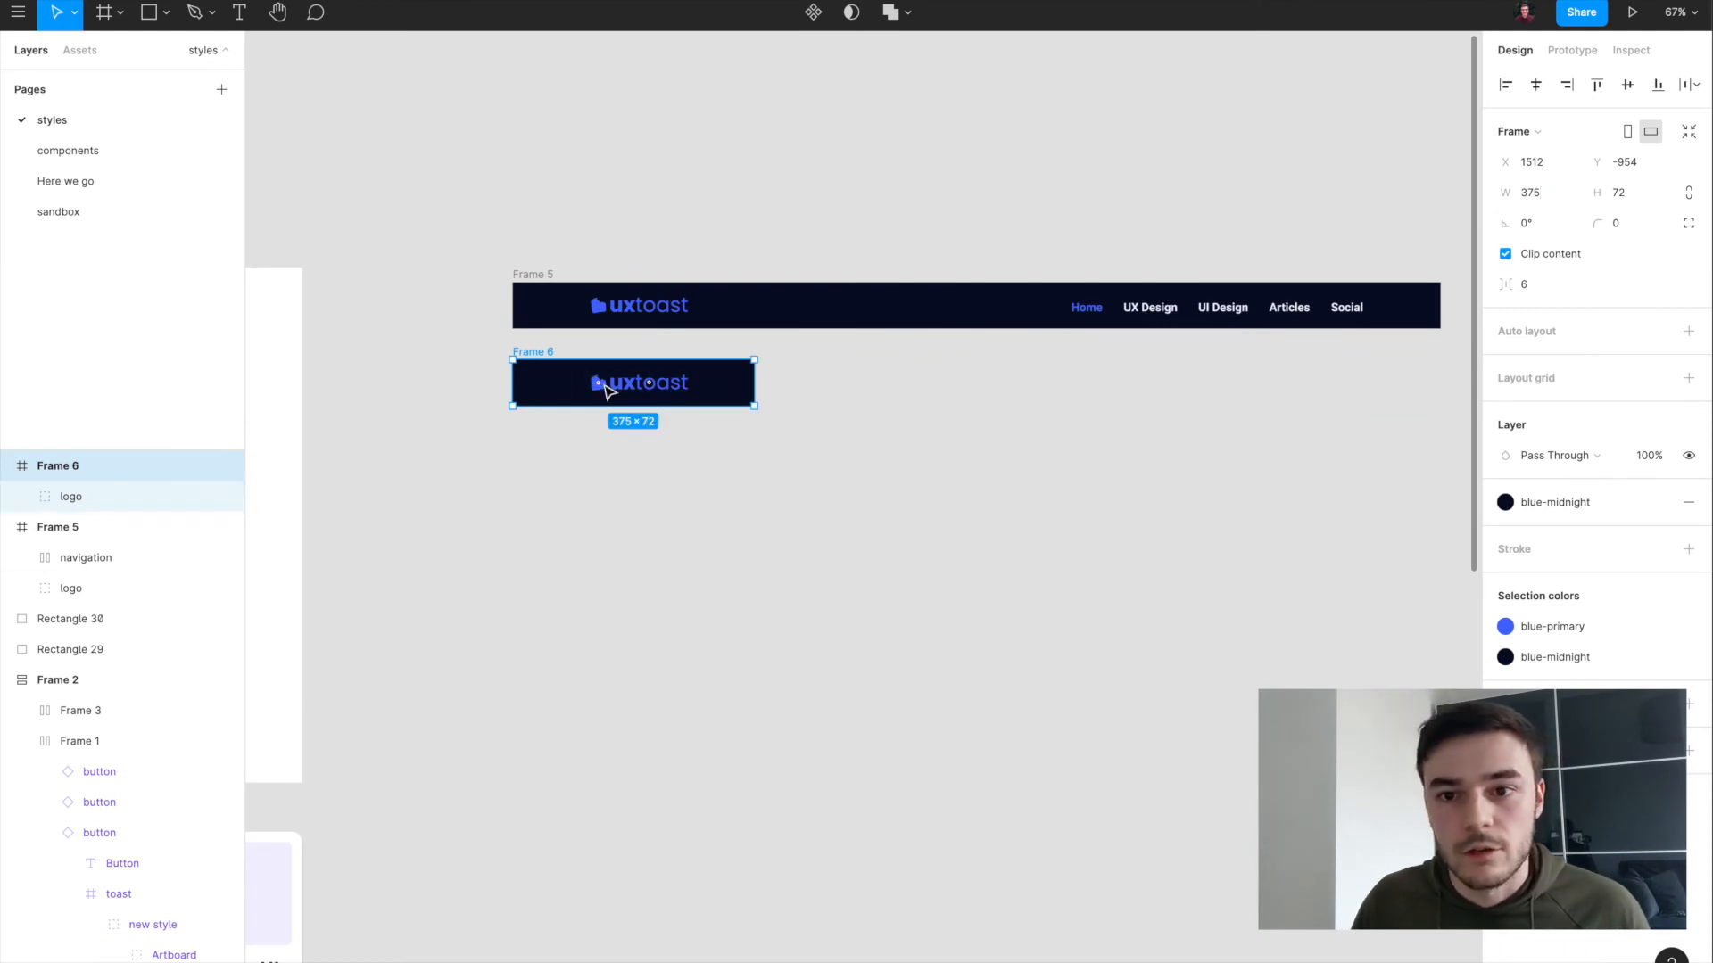
Step: Move the logo in the 375-wide header toward its left edge, leaving a margin of about 24 px
click(606, 390)
scroll(528, 412, right, 5)
scroll(306, 450, up, 3)
key(shift+Left)
key(shift+Left)
key(shift+Left)
key(shift+Left)
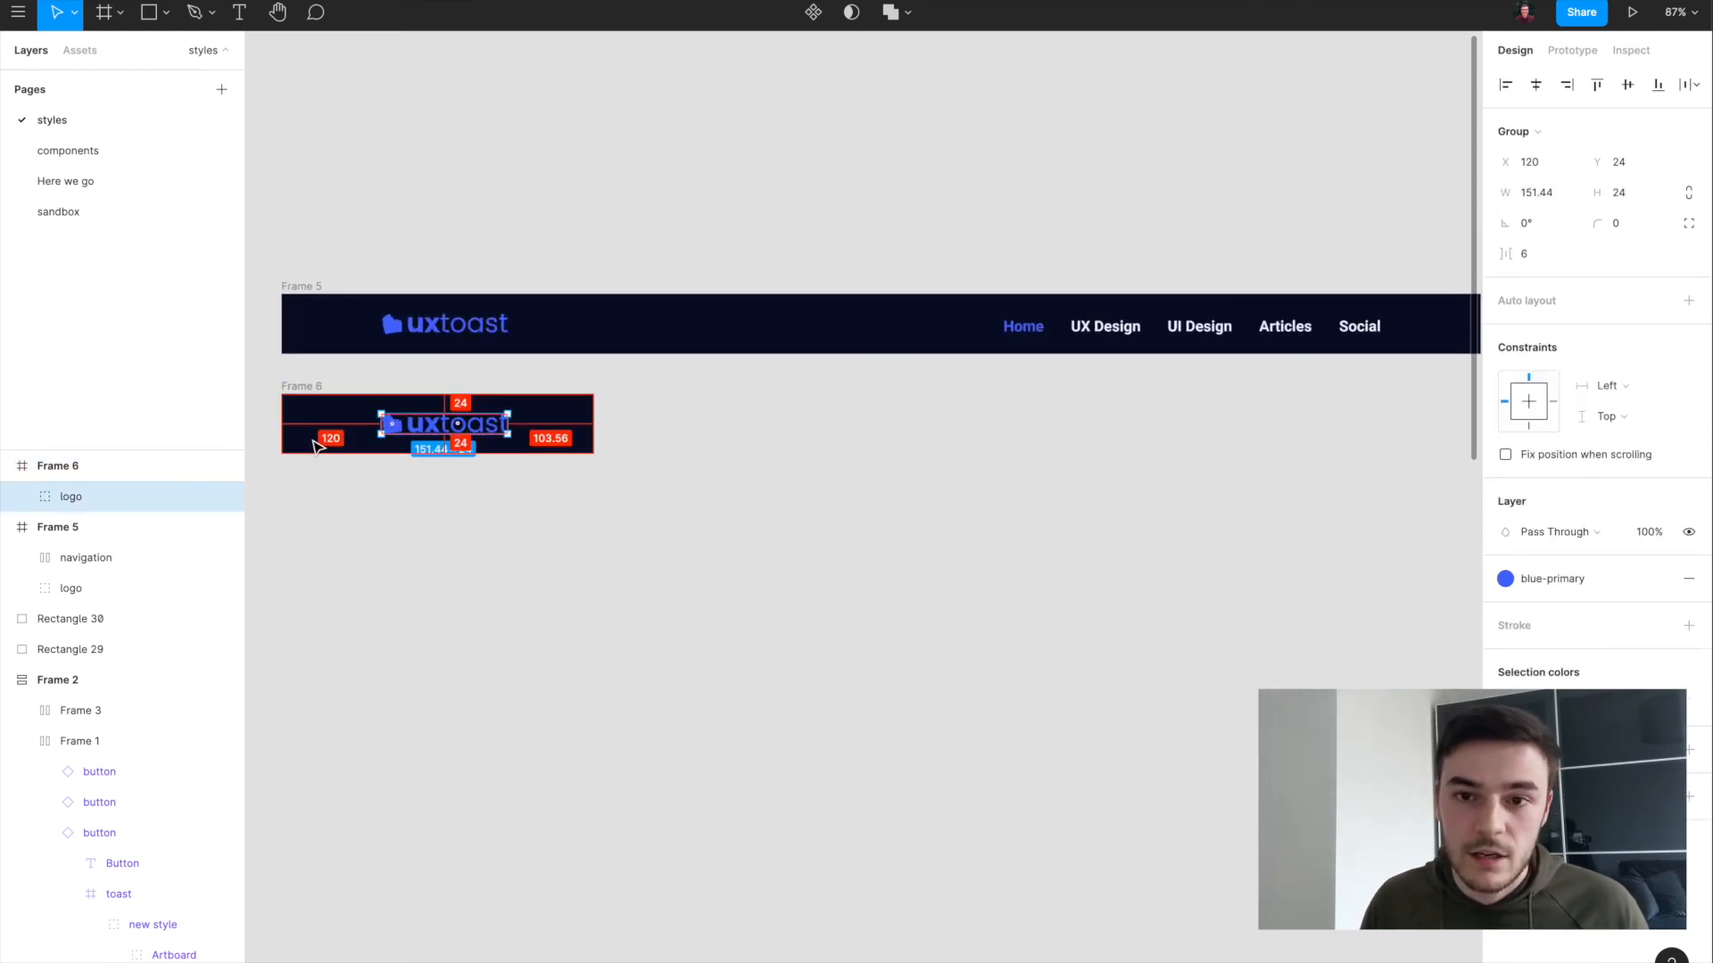
key(shift+Left)
key(shift+Left)
key(alt)
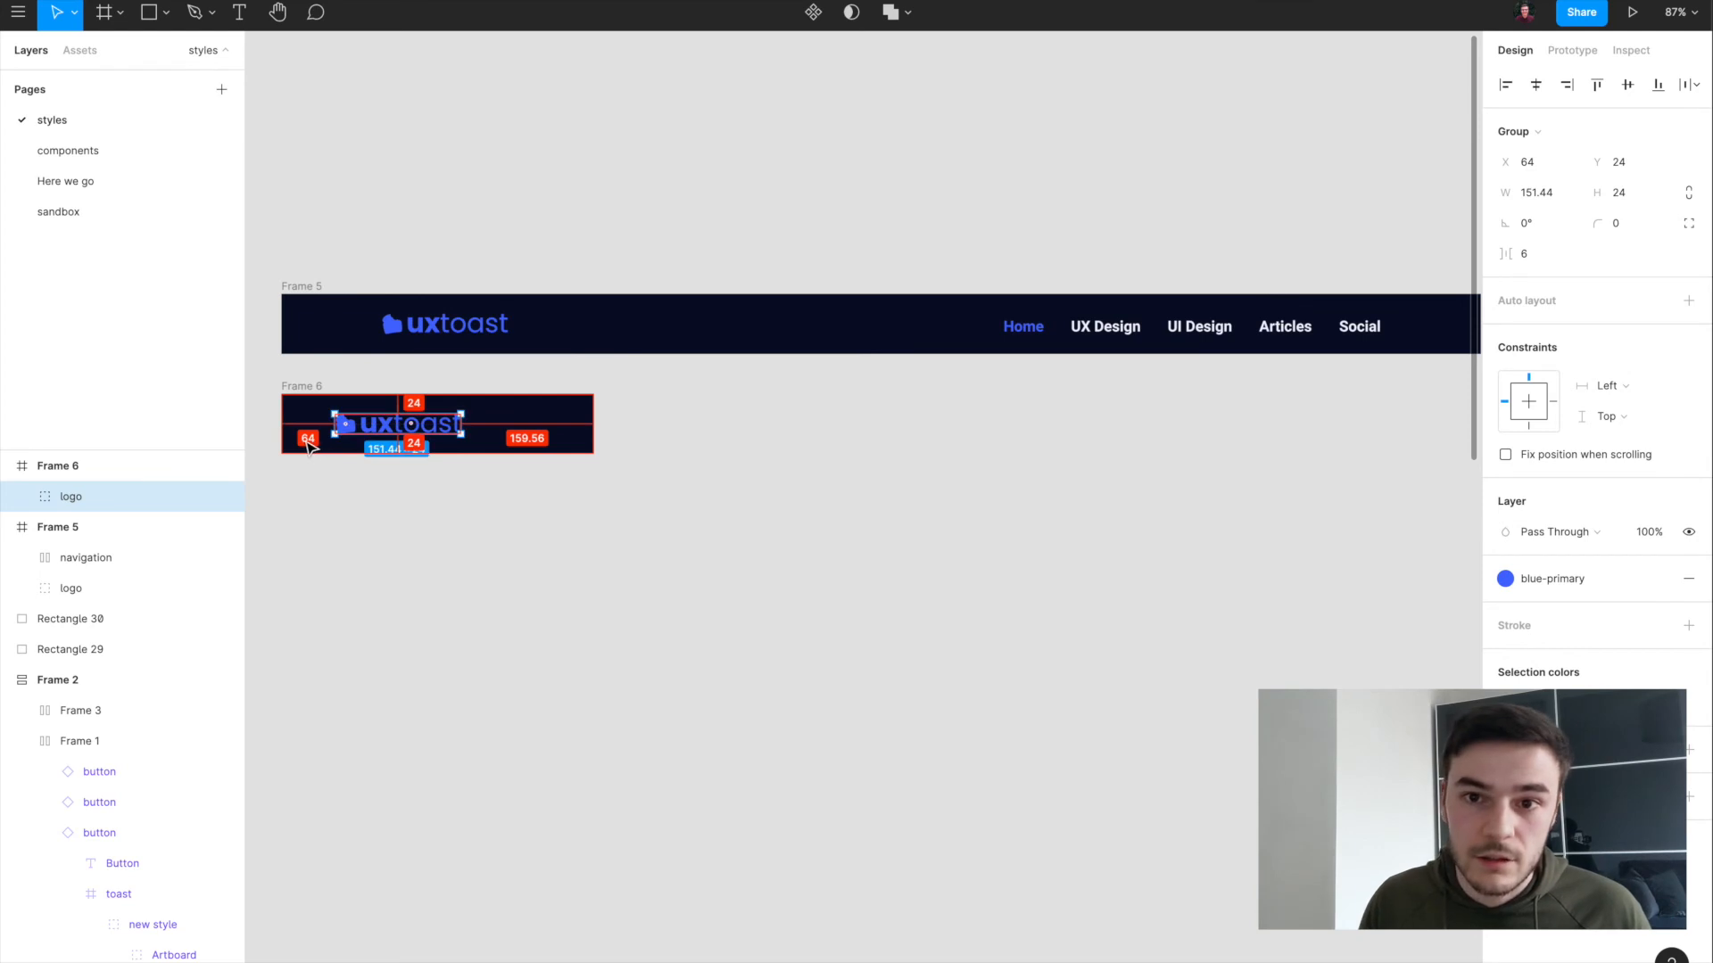
key(shift+Left)
key(shift+Left)
key(shift+Left)
key(shift+Left)
scroll(673, 590, left, 1)
scroll(674, 590, left, 2)
click(602, 525)
scroll(677, 379, left, 3)
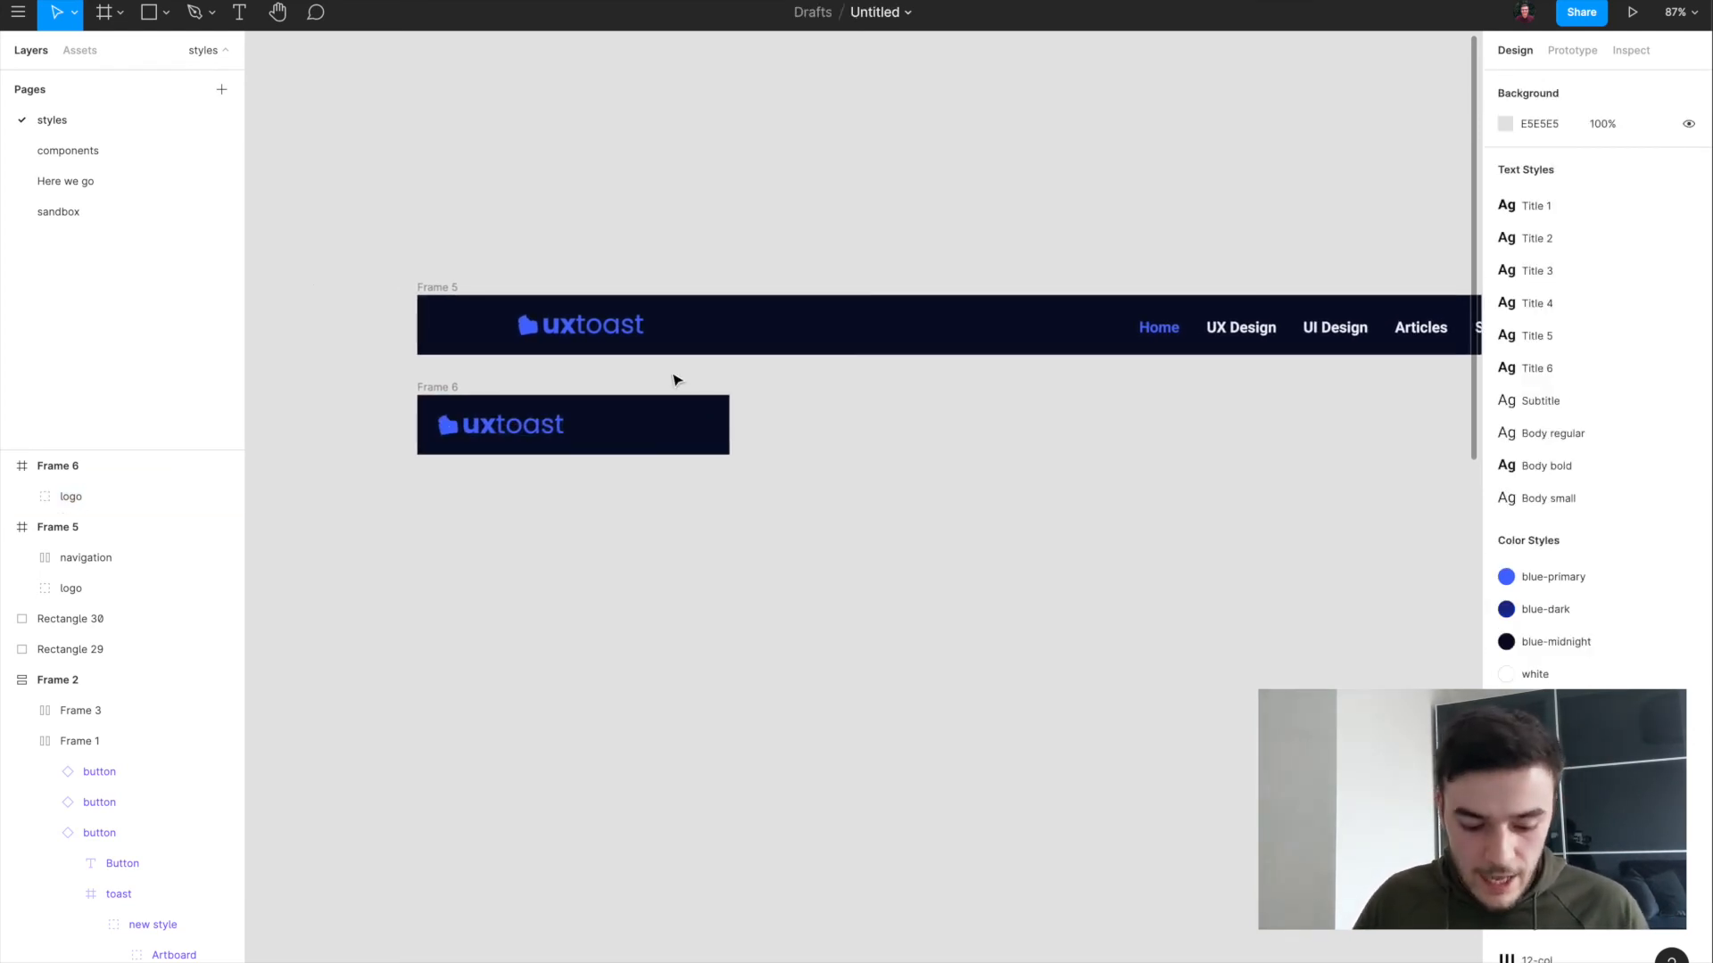
Step: Draw a thin rectangle near the narrow header's right end, size it 32 × 4, and apply the white colour style
scroll(700, 482, up, 5)
scroll(704, 486, up, 3)
key(r)
drag(809, 430, 866, 434)
click(1624, 163)
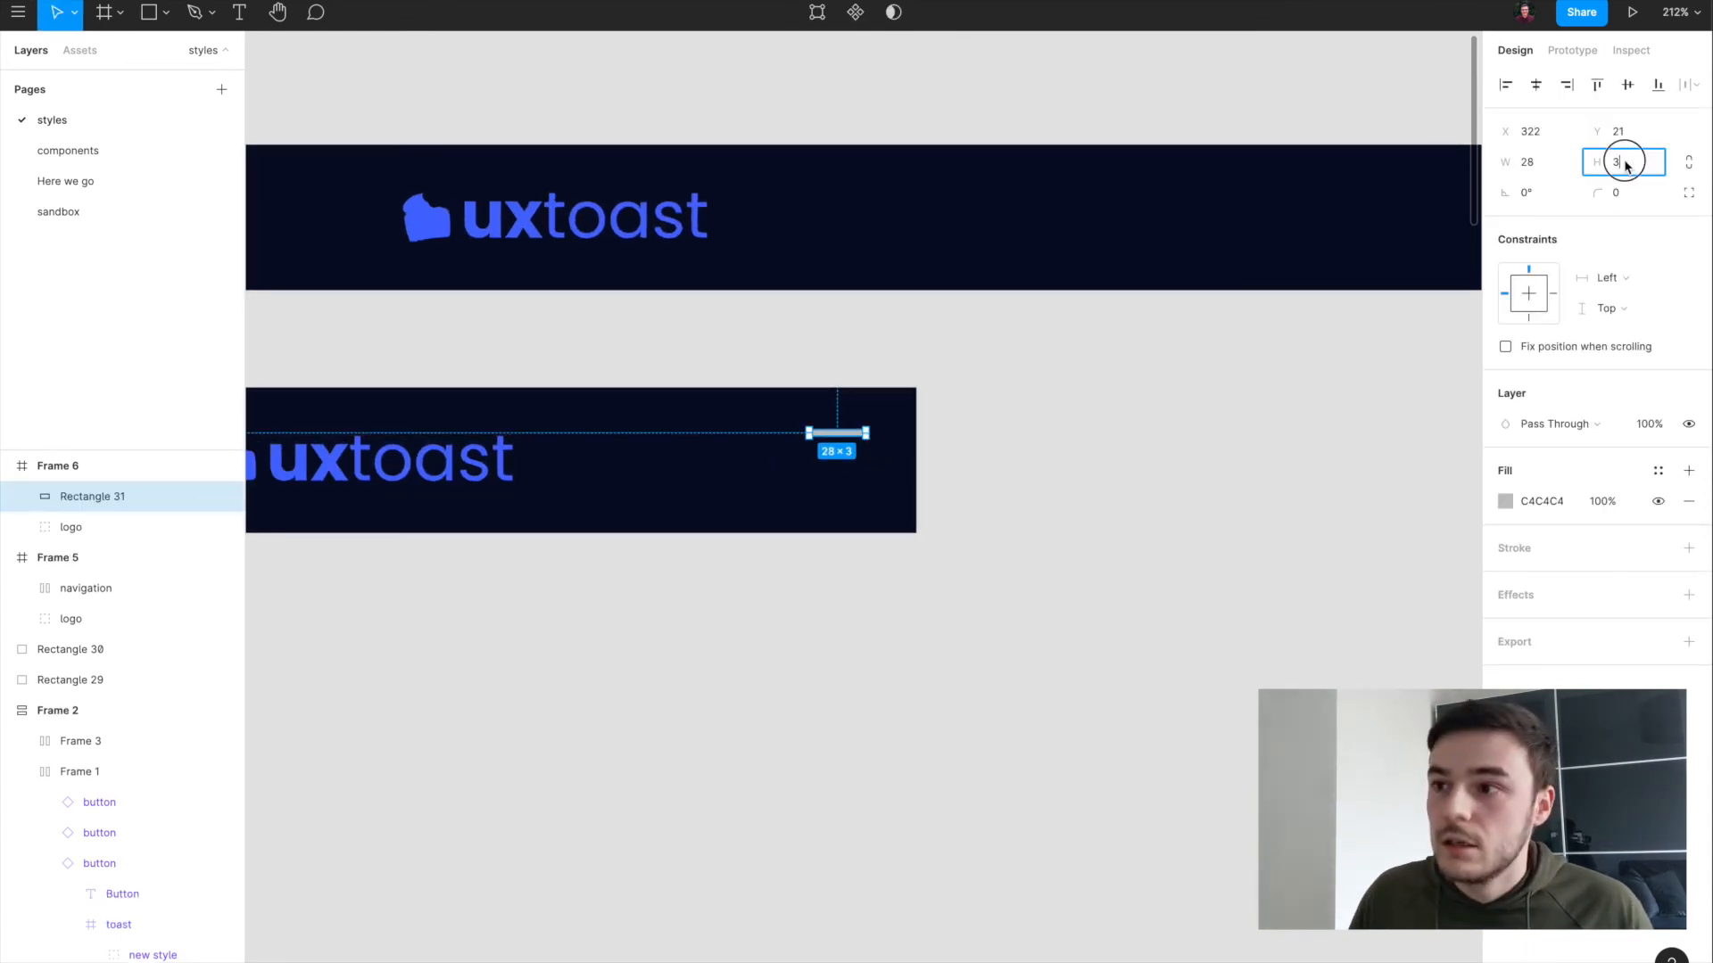
text(4)
click(1552, 162)
text(32)
key(Return)
click(1657, 471)
click(1603, 595)
Step: Copy the white bar twice below itself with 8 px gaps and group the three bars as a menu icon
scroll(839, 434, up, 5)
drag(887, 434, 872, 475)
key(ctrl+d)
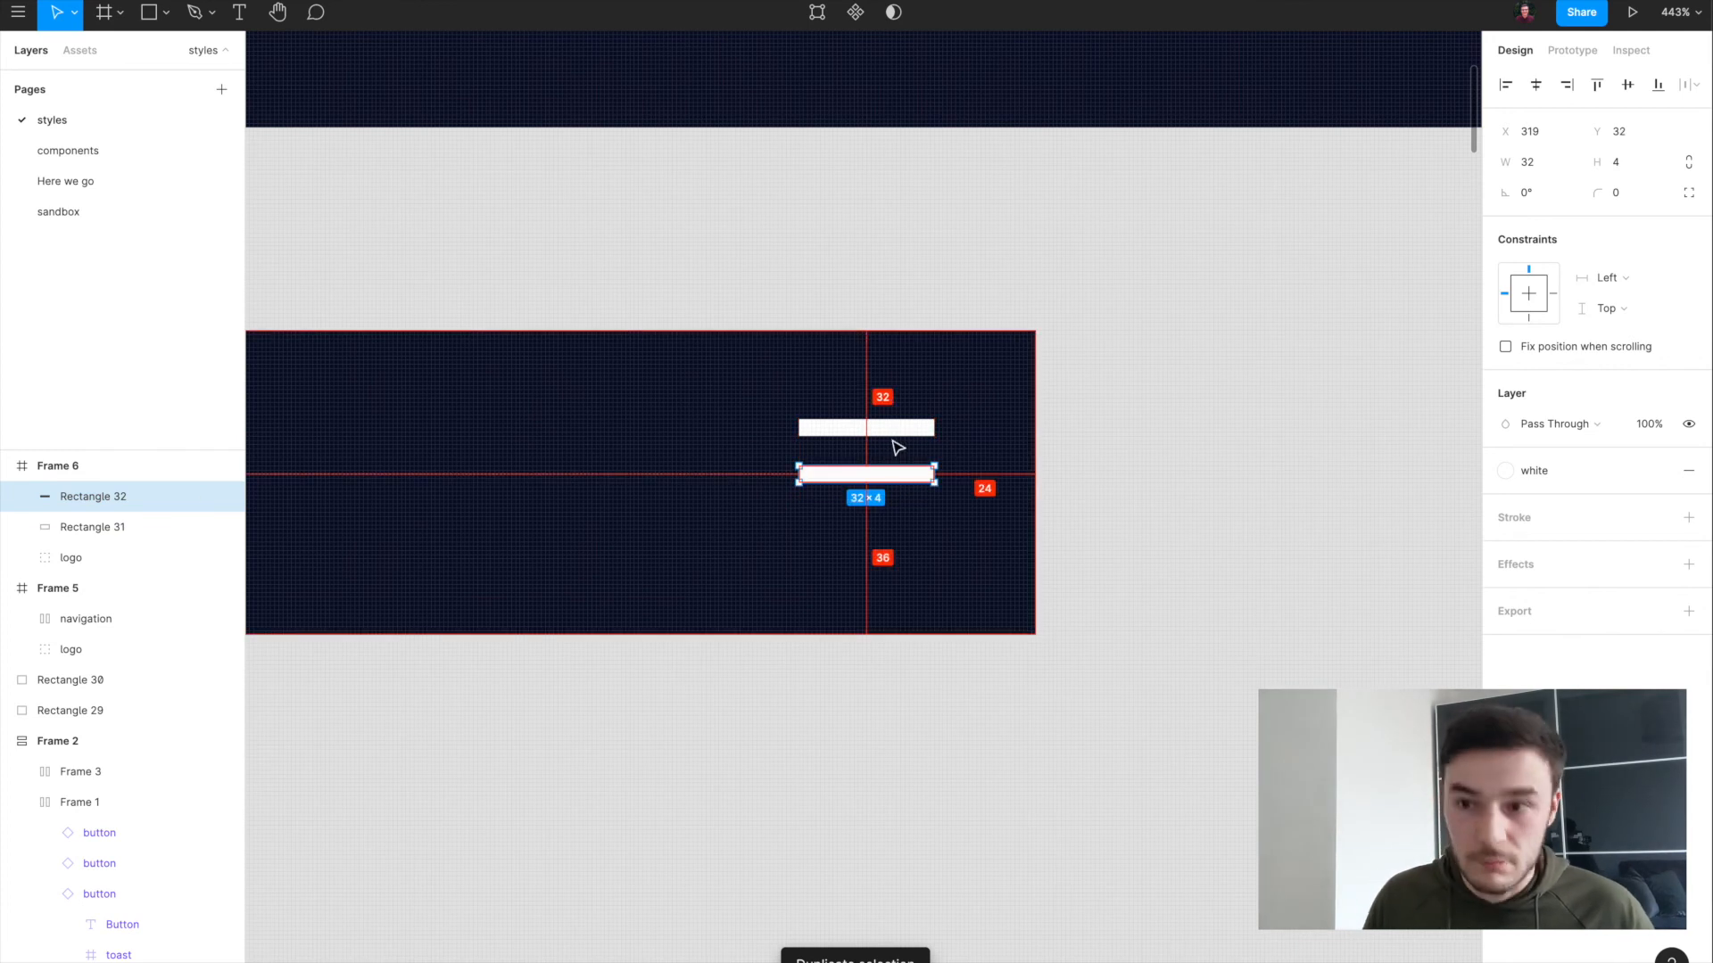
key(ctrl+d)
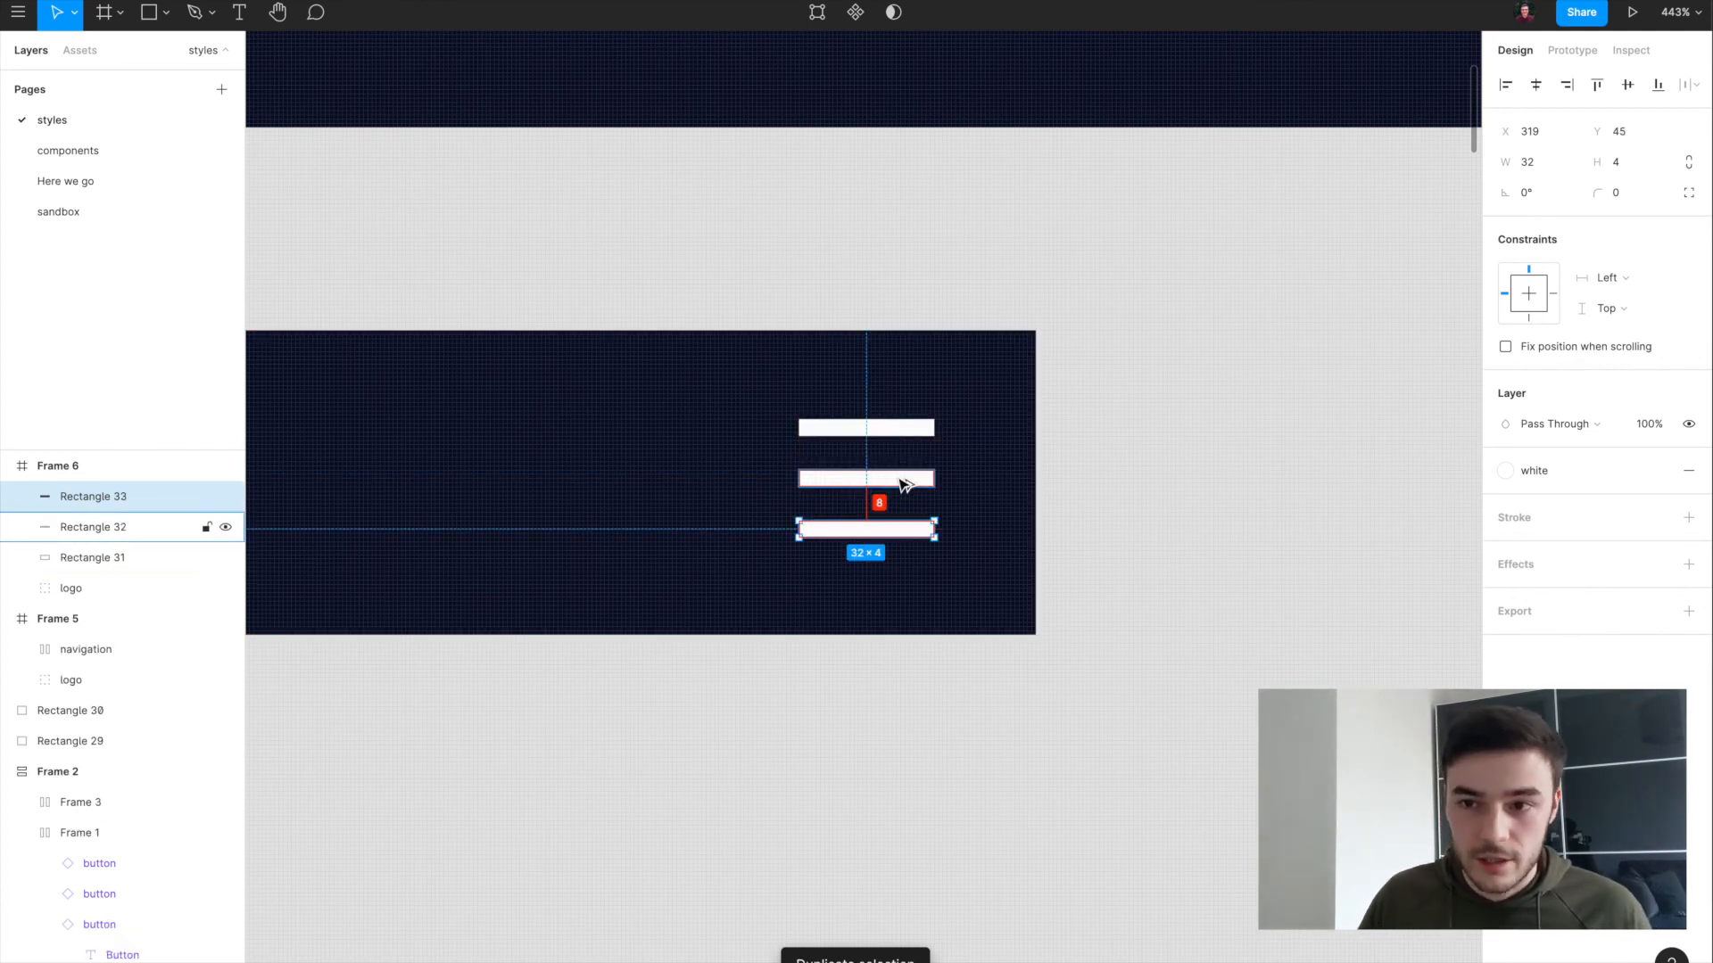
drag(929, 660, 848, 387)
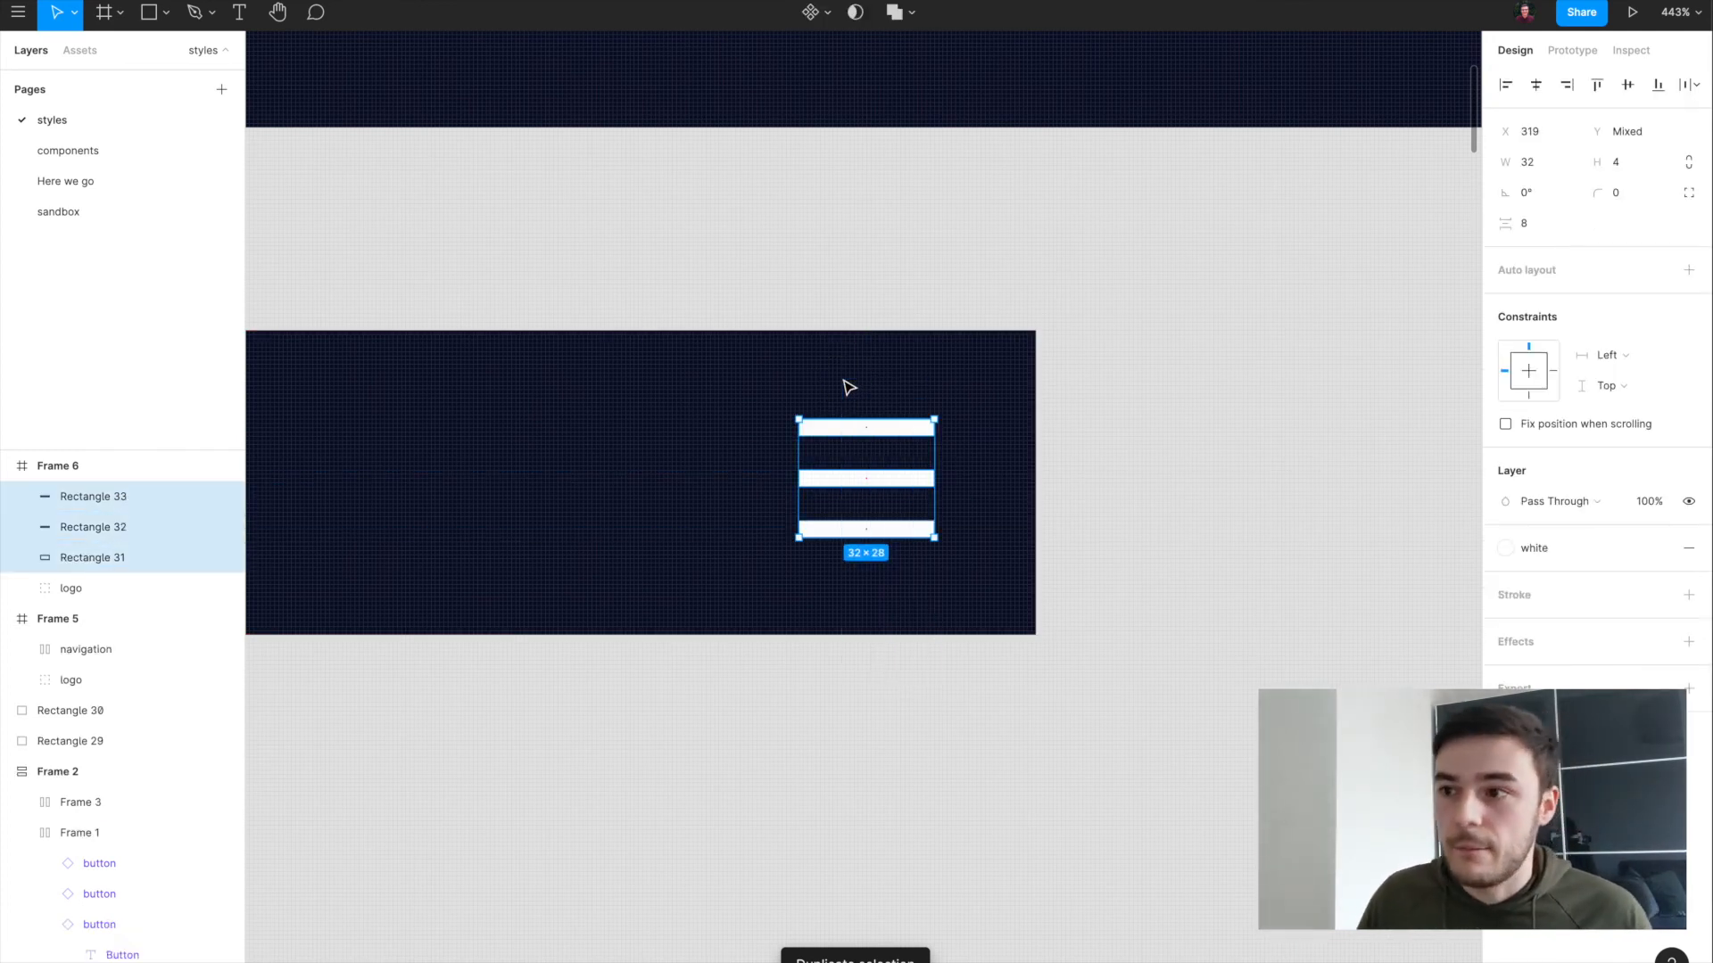
key(ctrl+g)
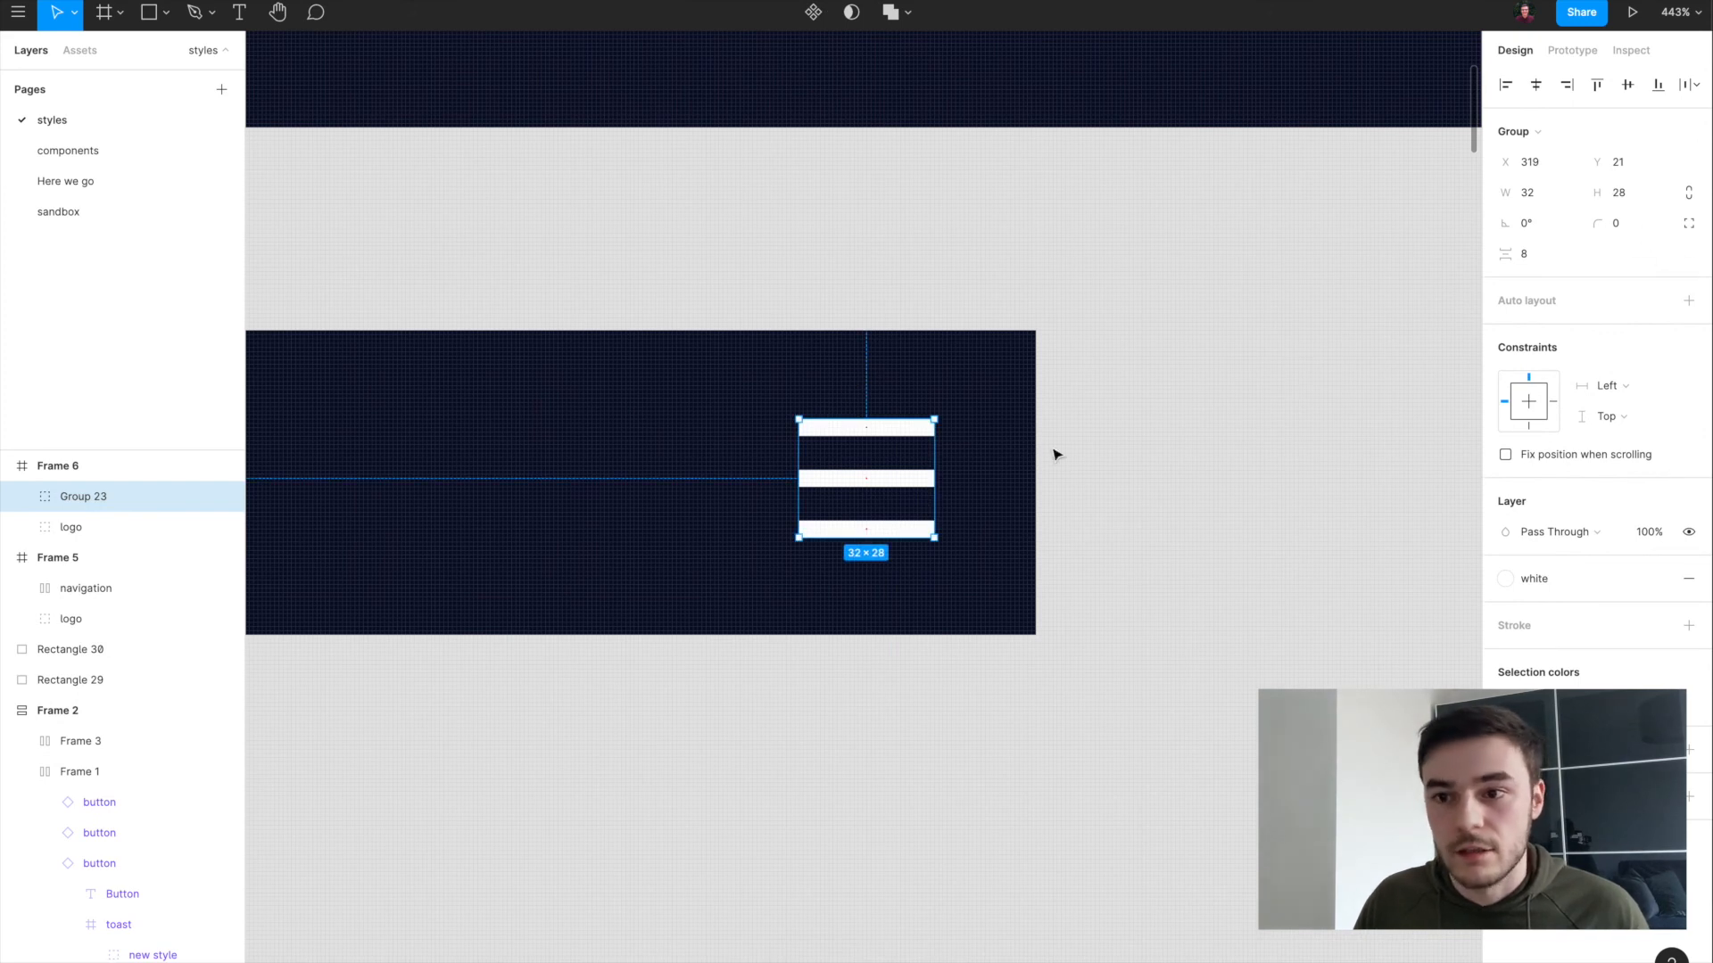
click(818, 673)
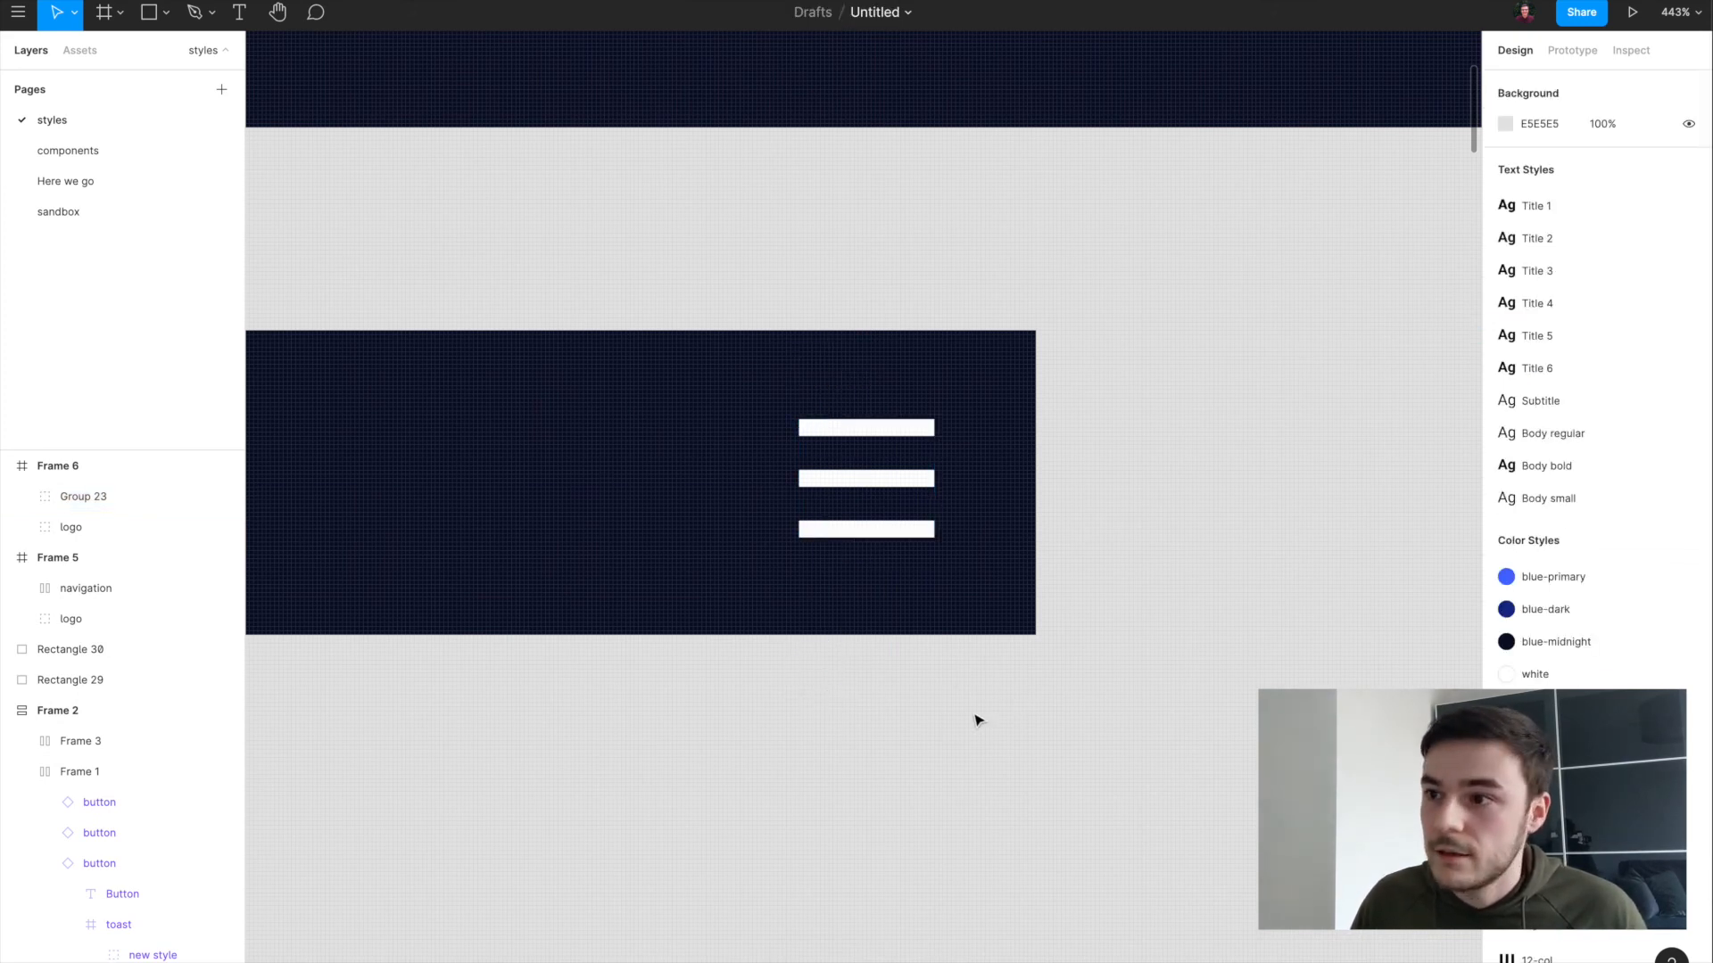
Step: Round the menu icon's bars with a corner radius of 16
click(919, 480)
click(1626, 233)
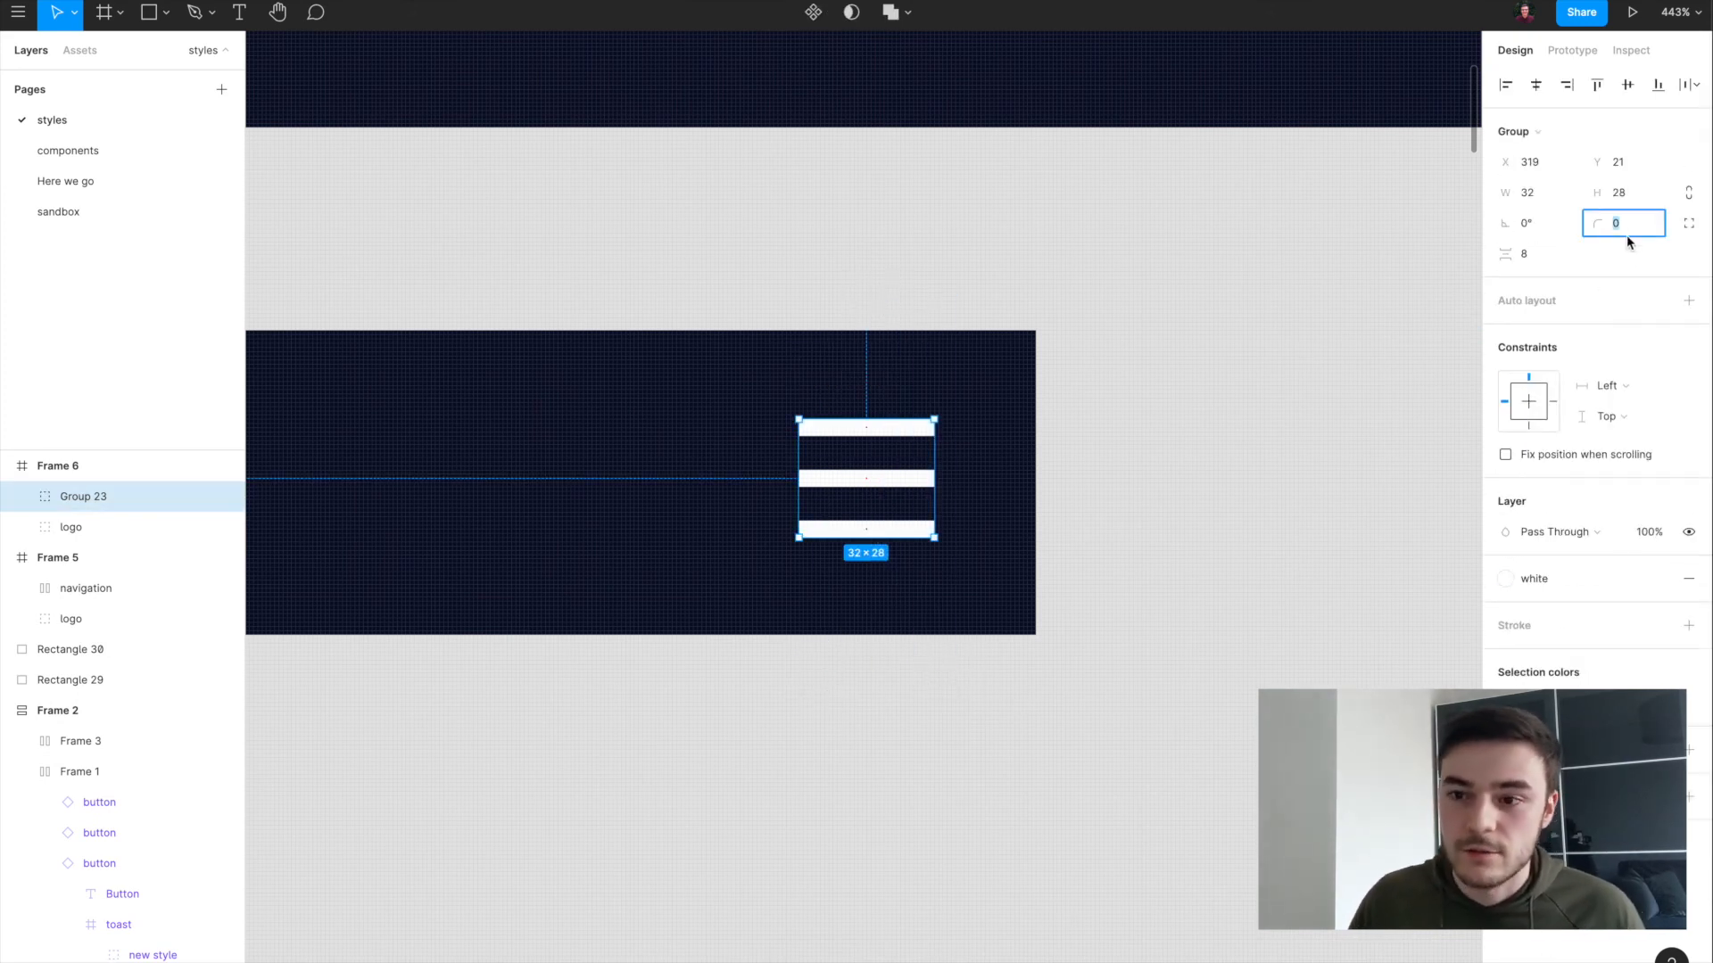
text(8)
key(Return)
click(1355, 602)
scroll(1355, 603, left, 3)
scroll(1355, 602, down, 3)
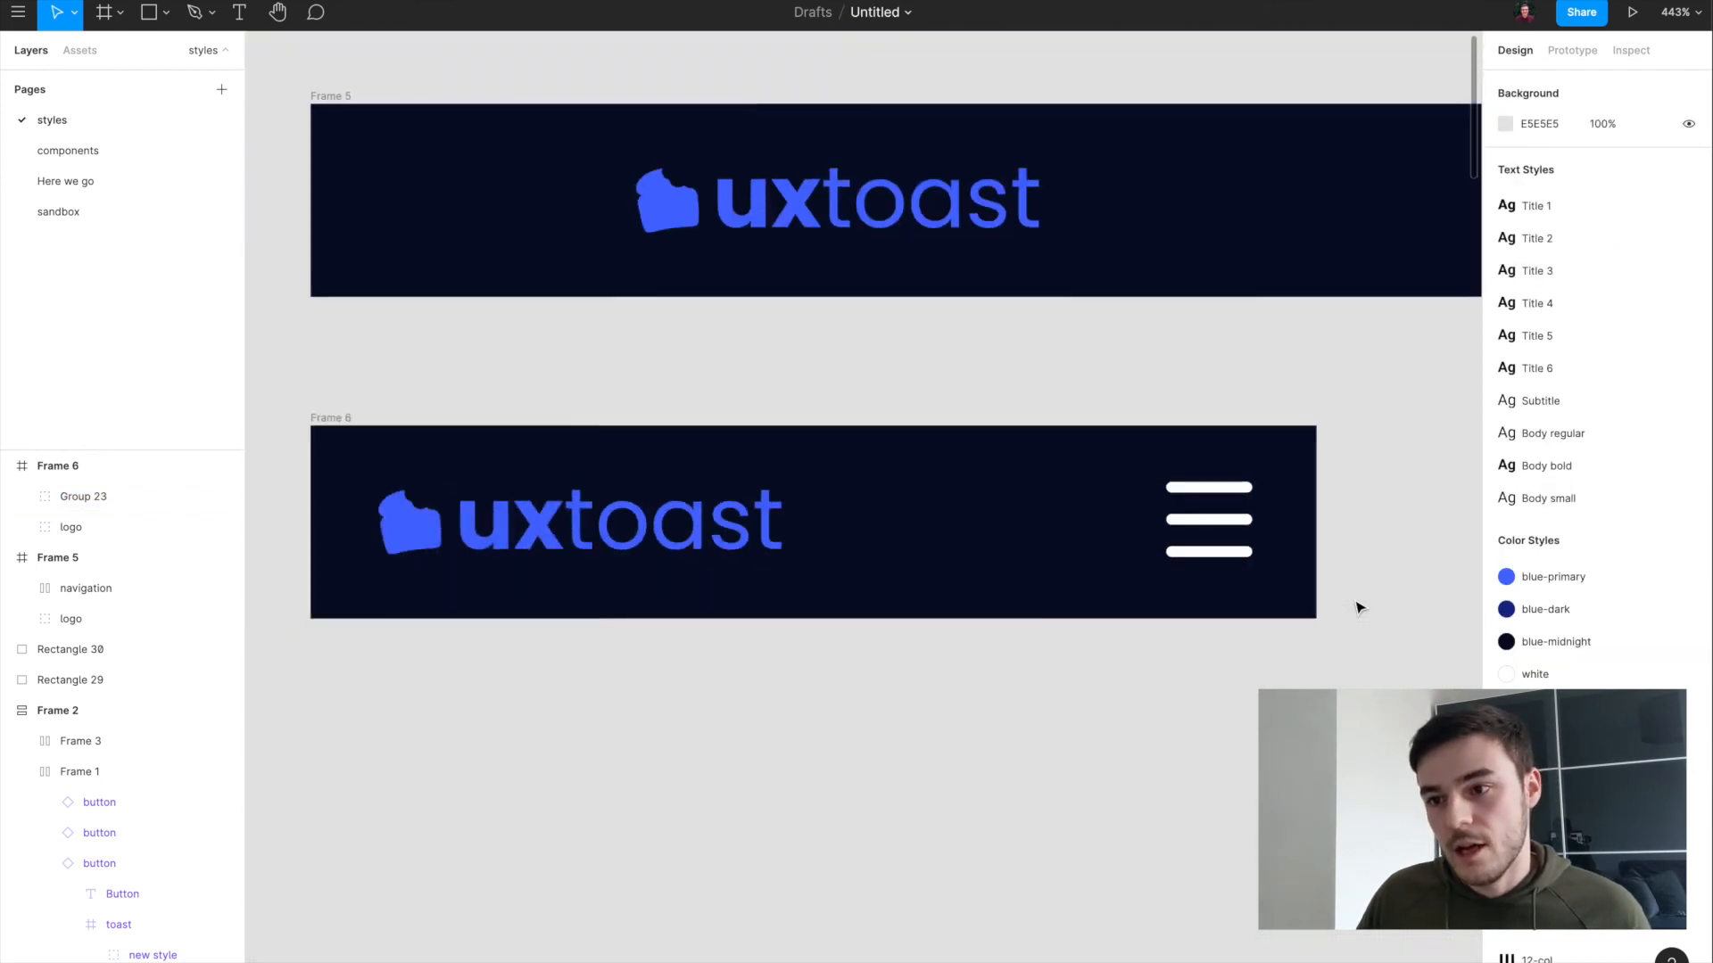
Step: Nudge the menu icon down 1 px so it sits 22 px from the header's top and bottom edges
click(1186, 551)
key(Down)
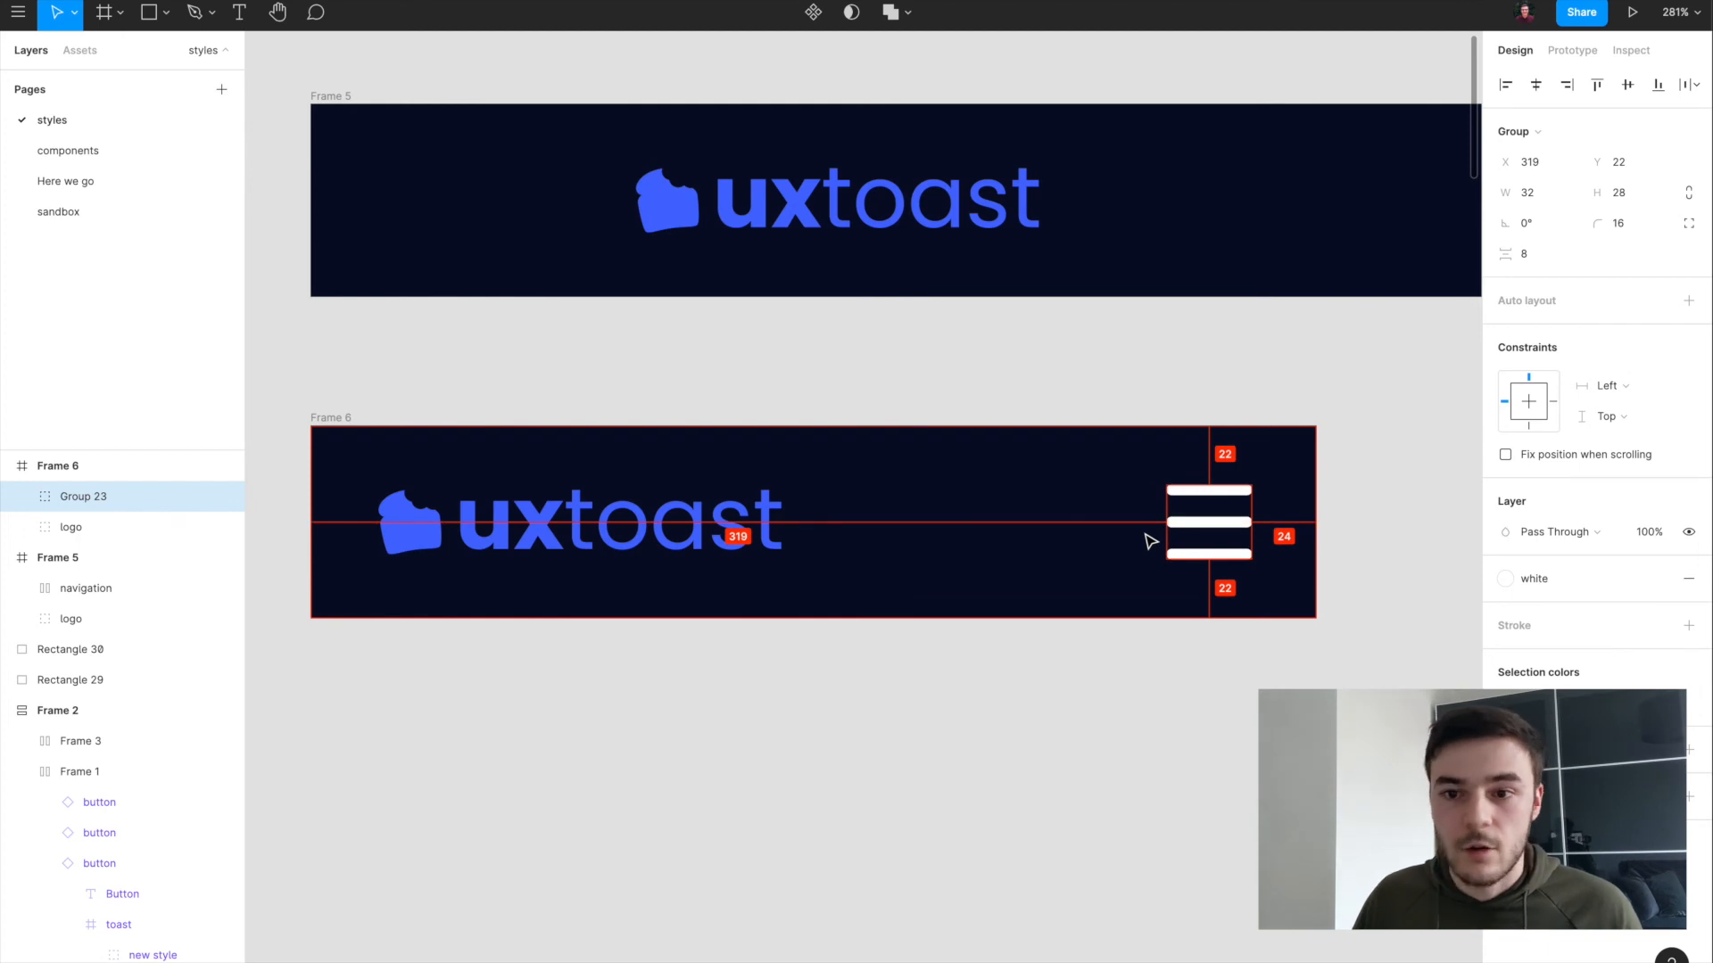
scroll(1147, 544, down, 3)
click(918, 631)
scroll(828, 542, down, 1)
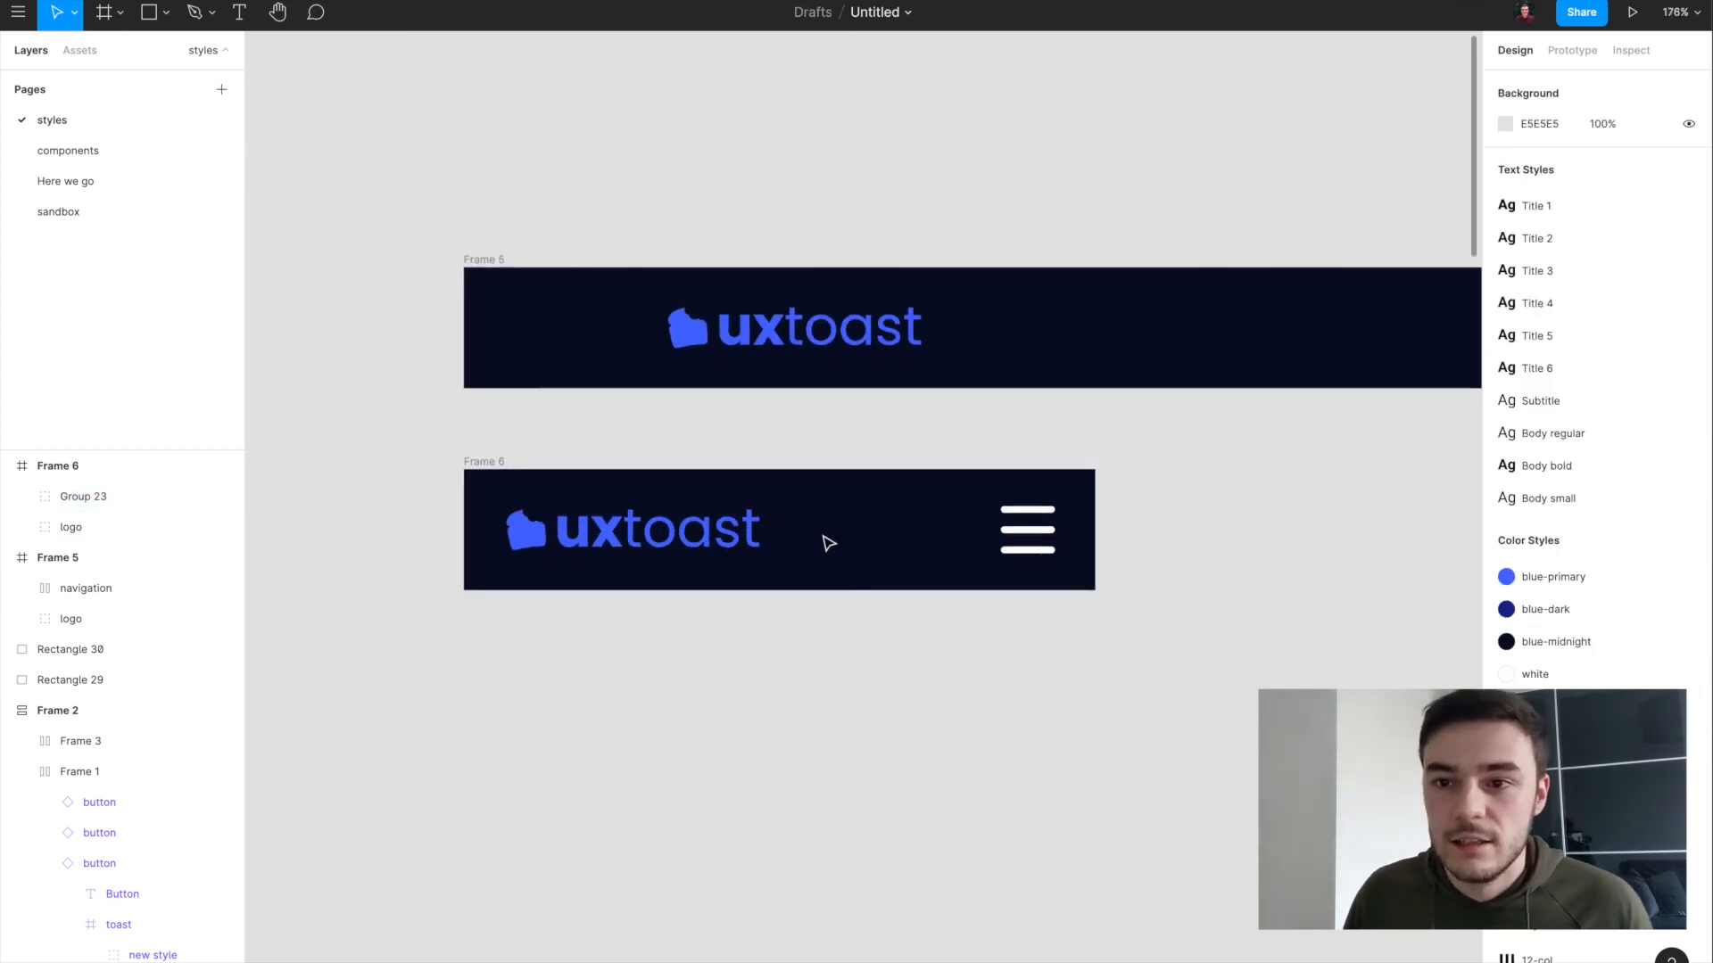
scroll(825, 534, down, 2)
click(822, 385)
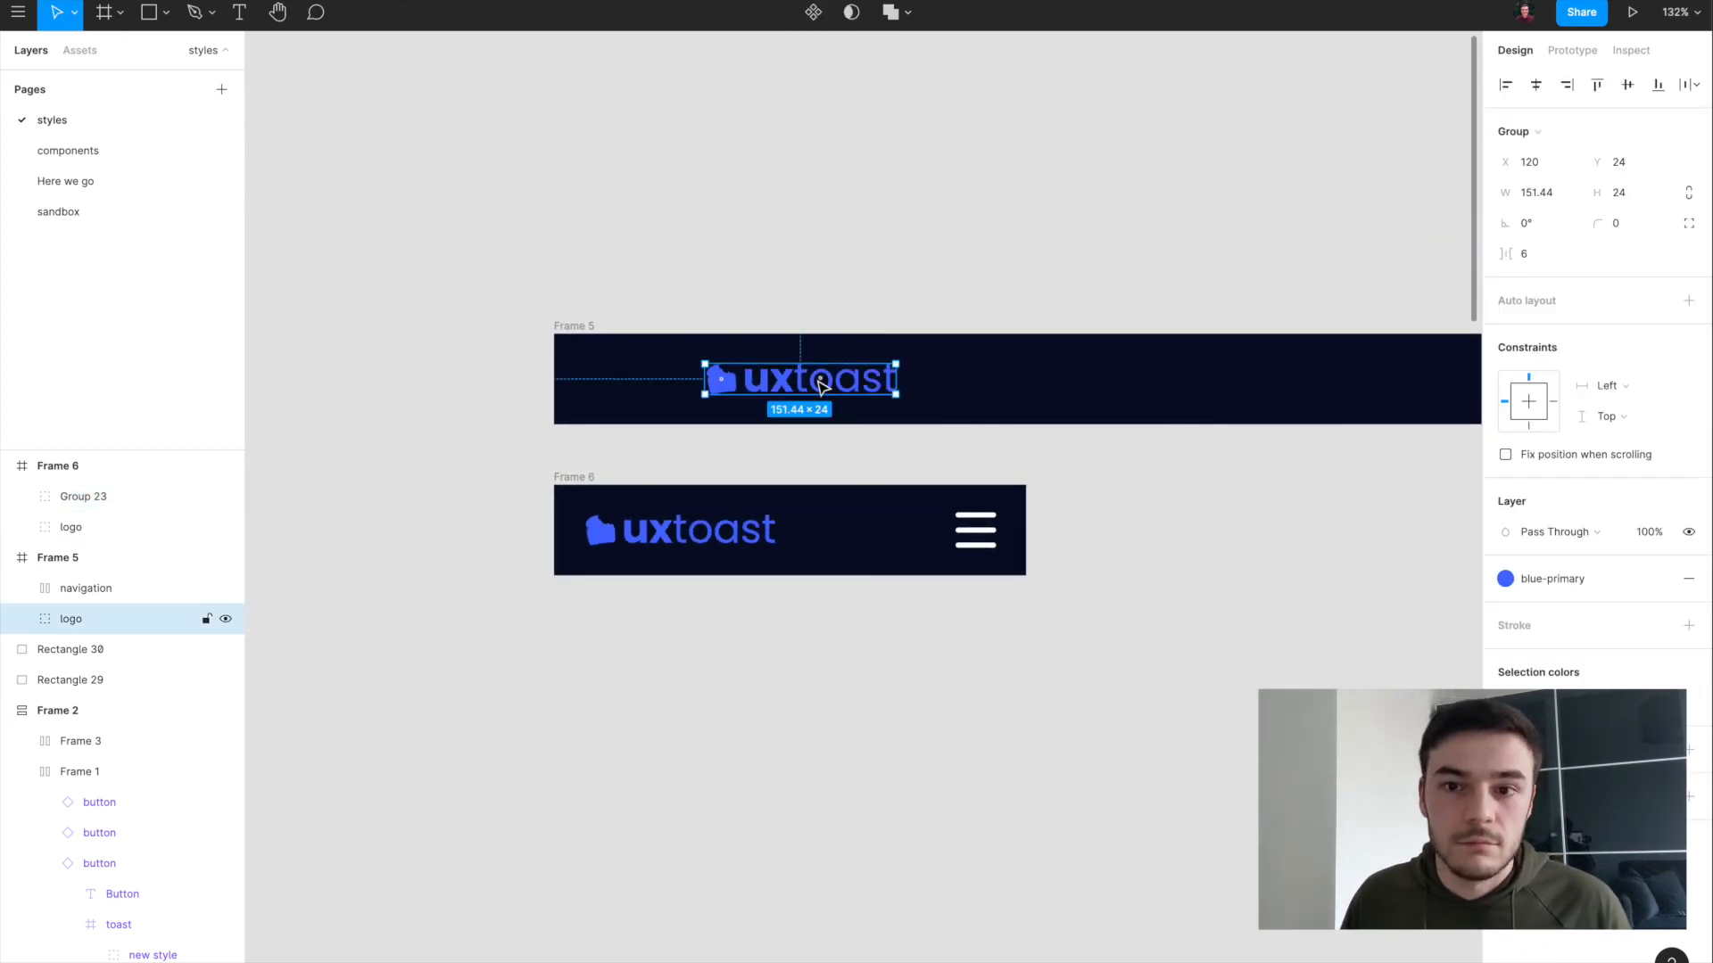
scroll(822, 385, down, 3)
drag(408, 334, 1445, 417)
click(1456, 444)
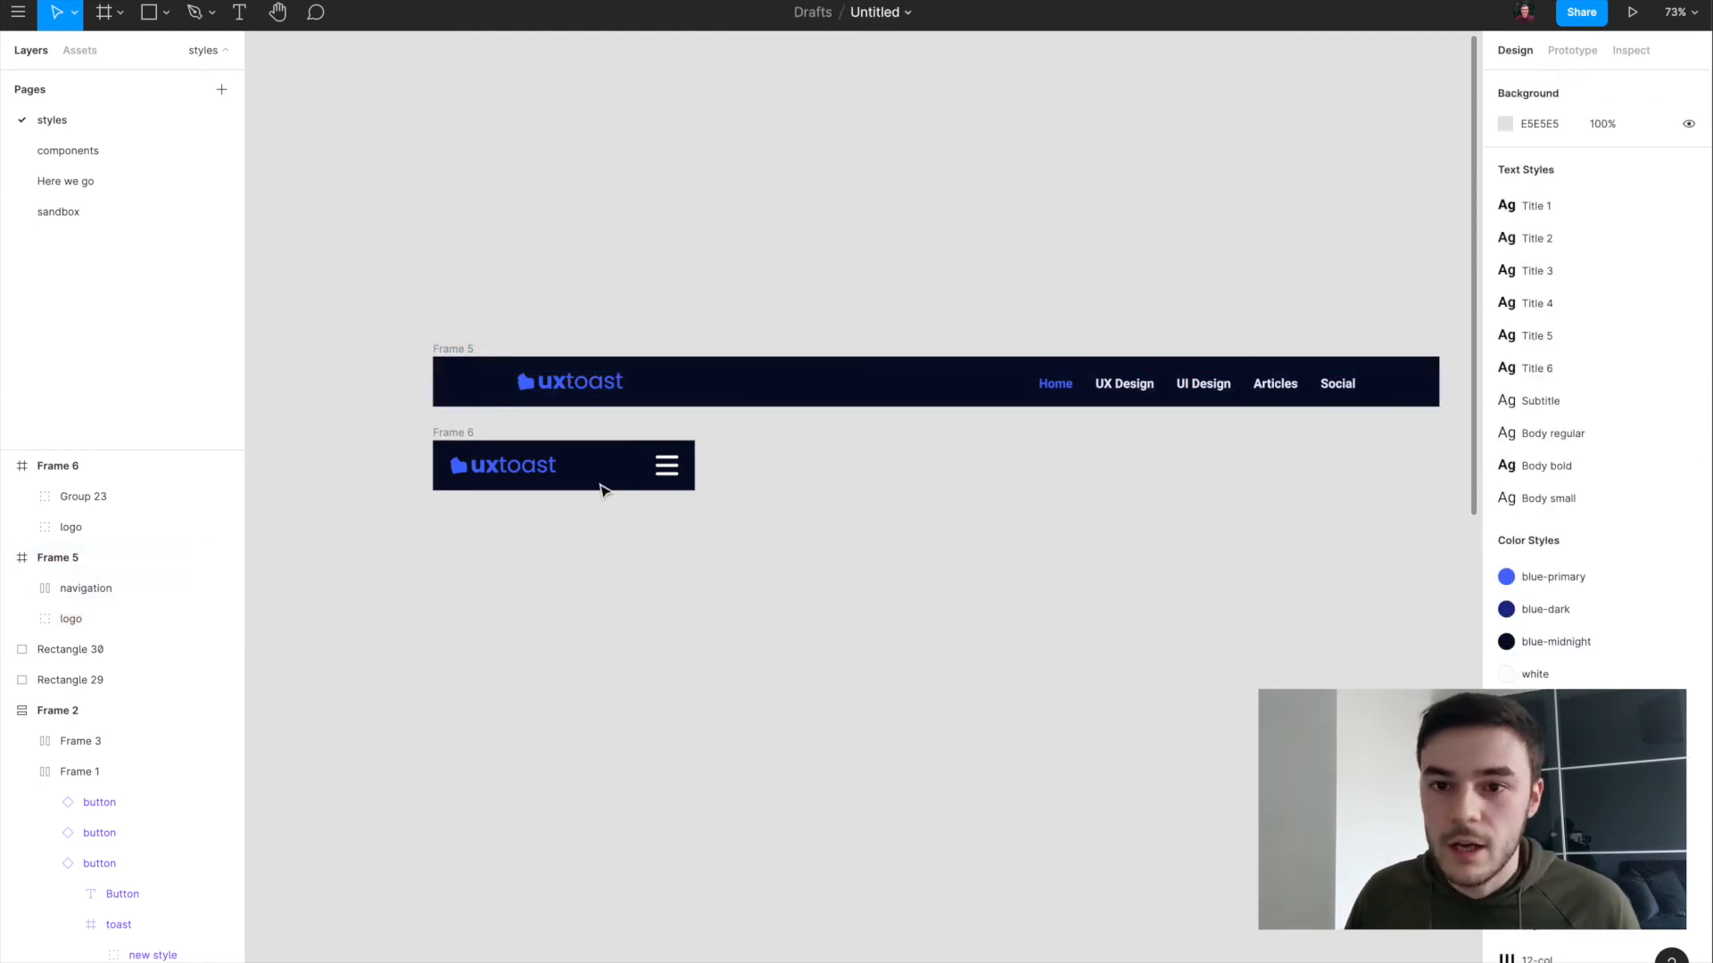
drag(408, 437, 793, 562)
click(793, 563)
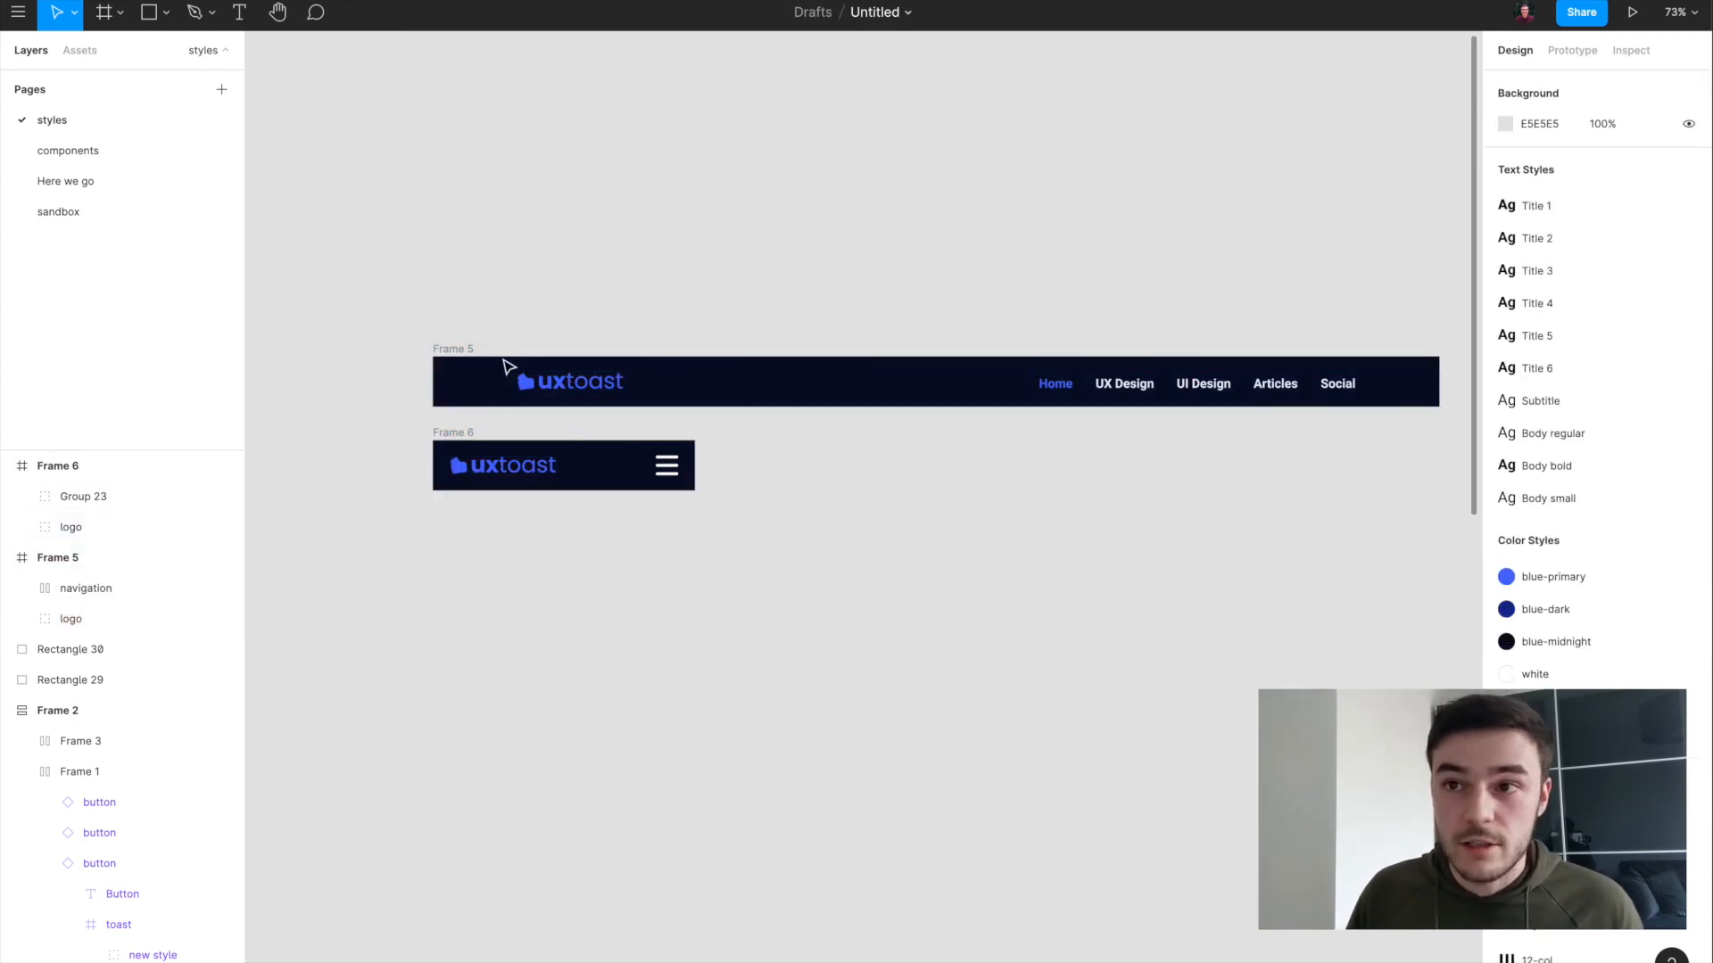
Step: Try converting the wide and narrow header frames into components, and undo both conversions
click(459, 349)
click(813, 12)
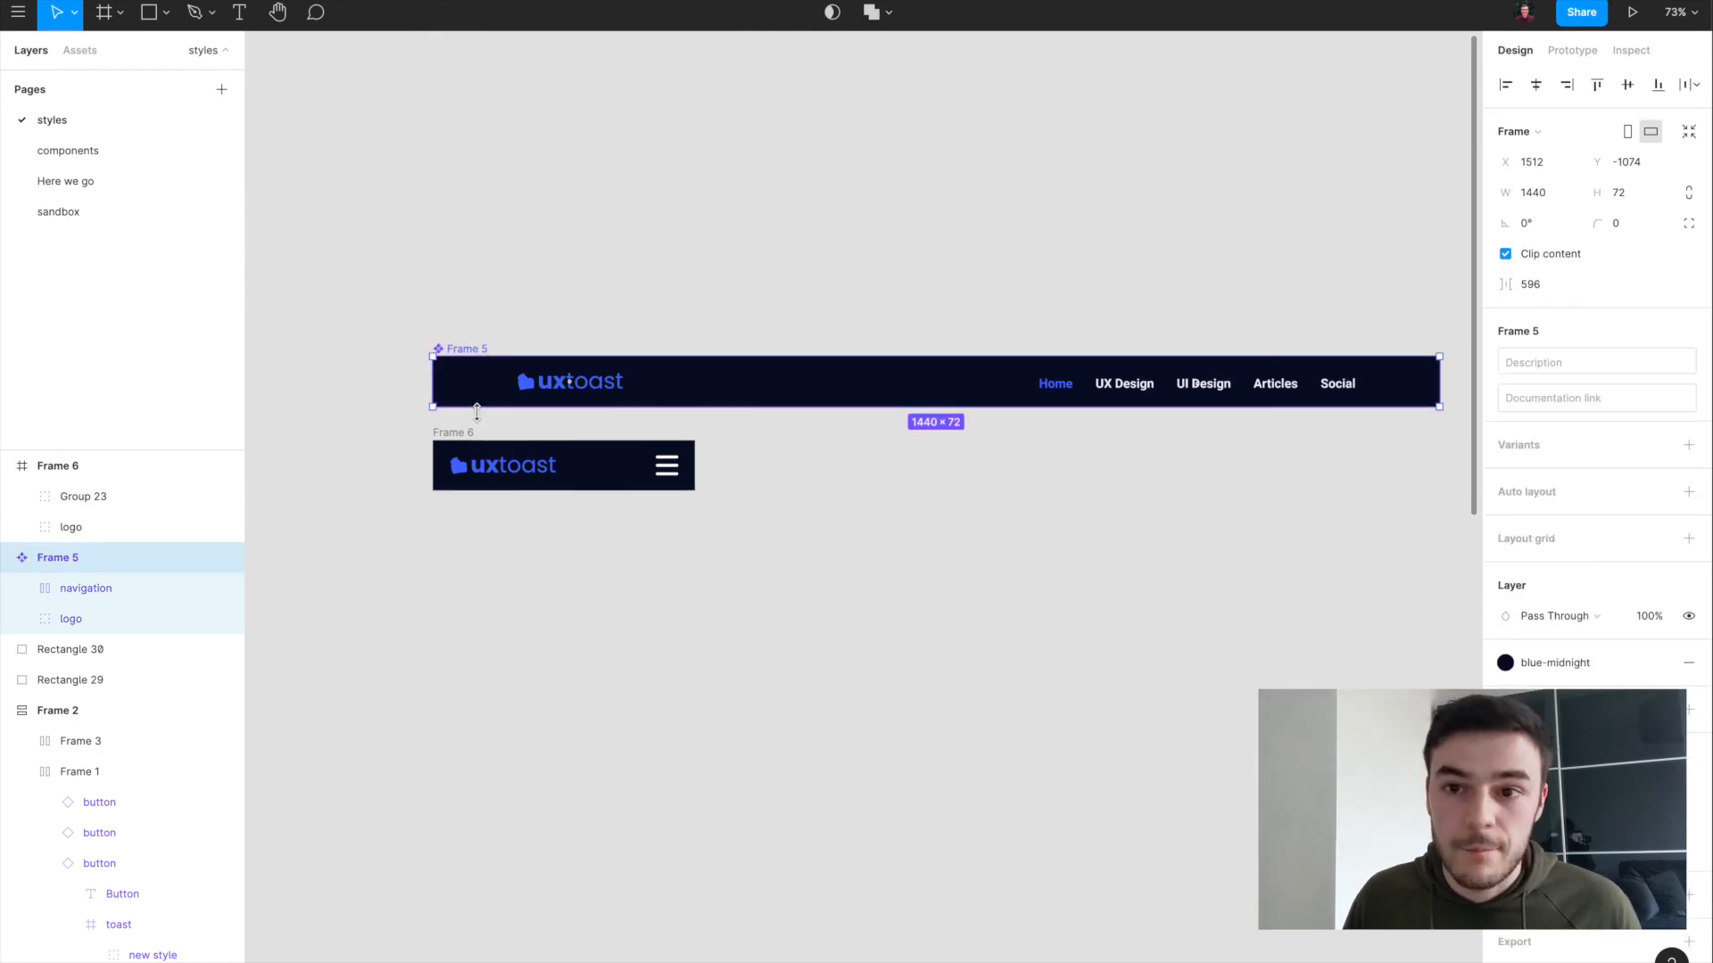
click(464, 434)
click(810, 14)
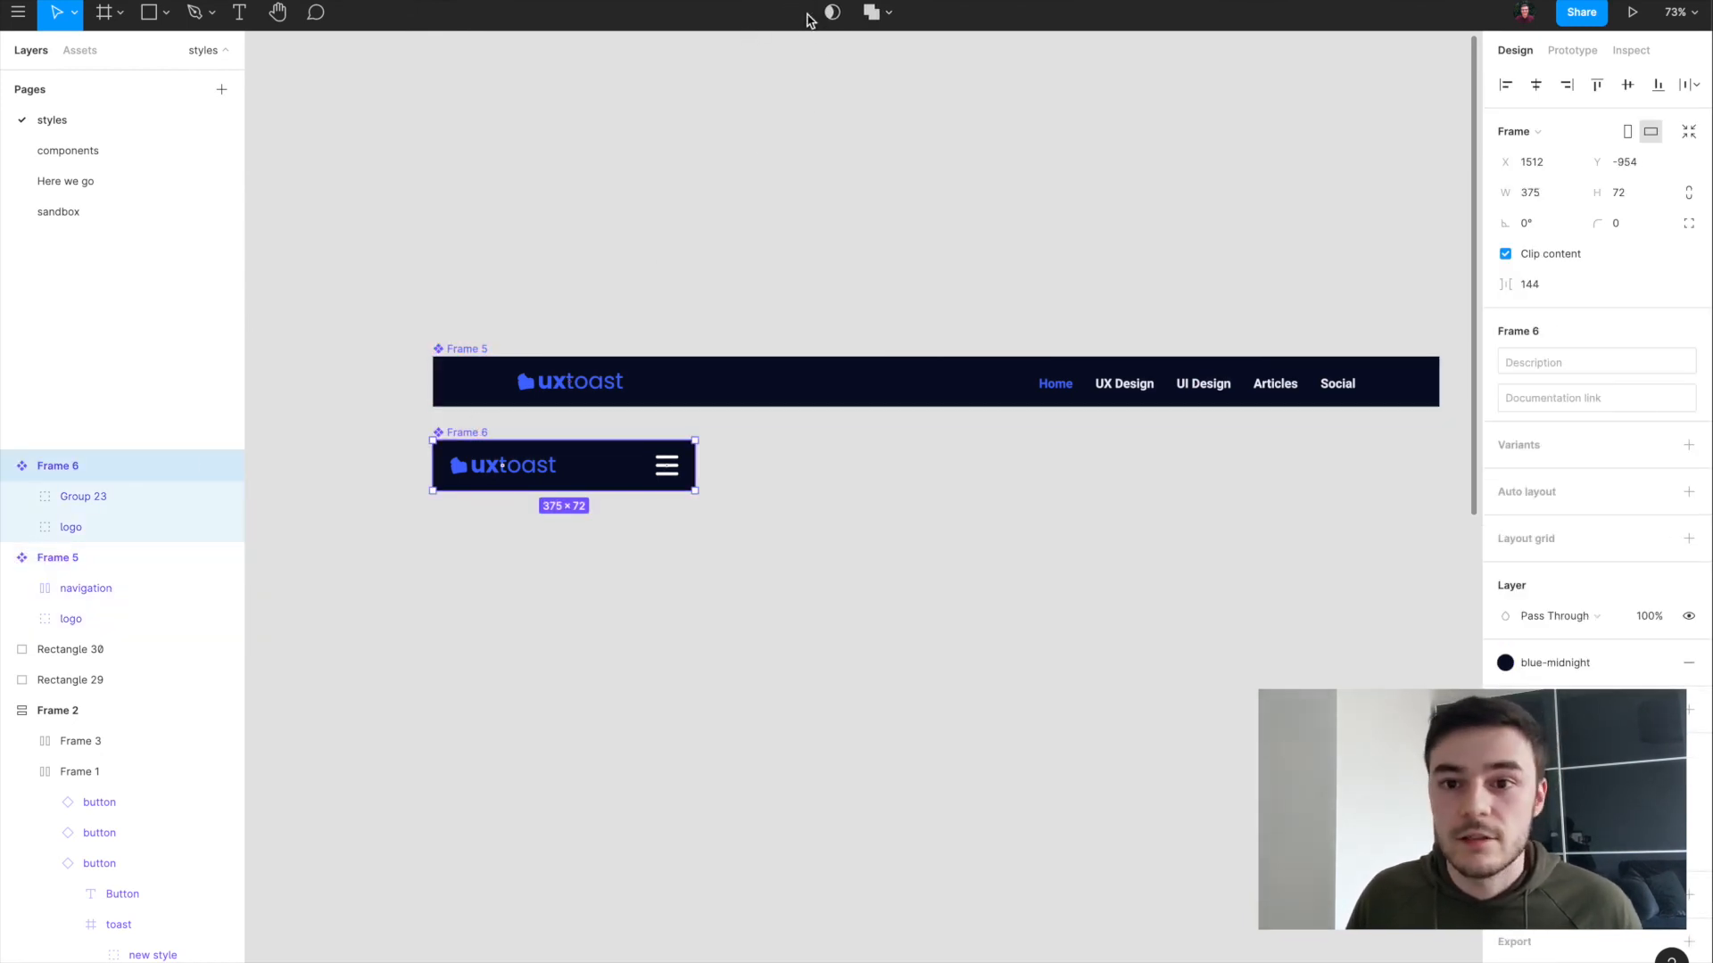
key(ctrl+z)
key(ctrl+z)
key(ctrl+z)
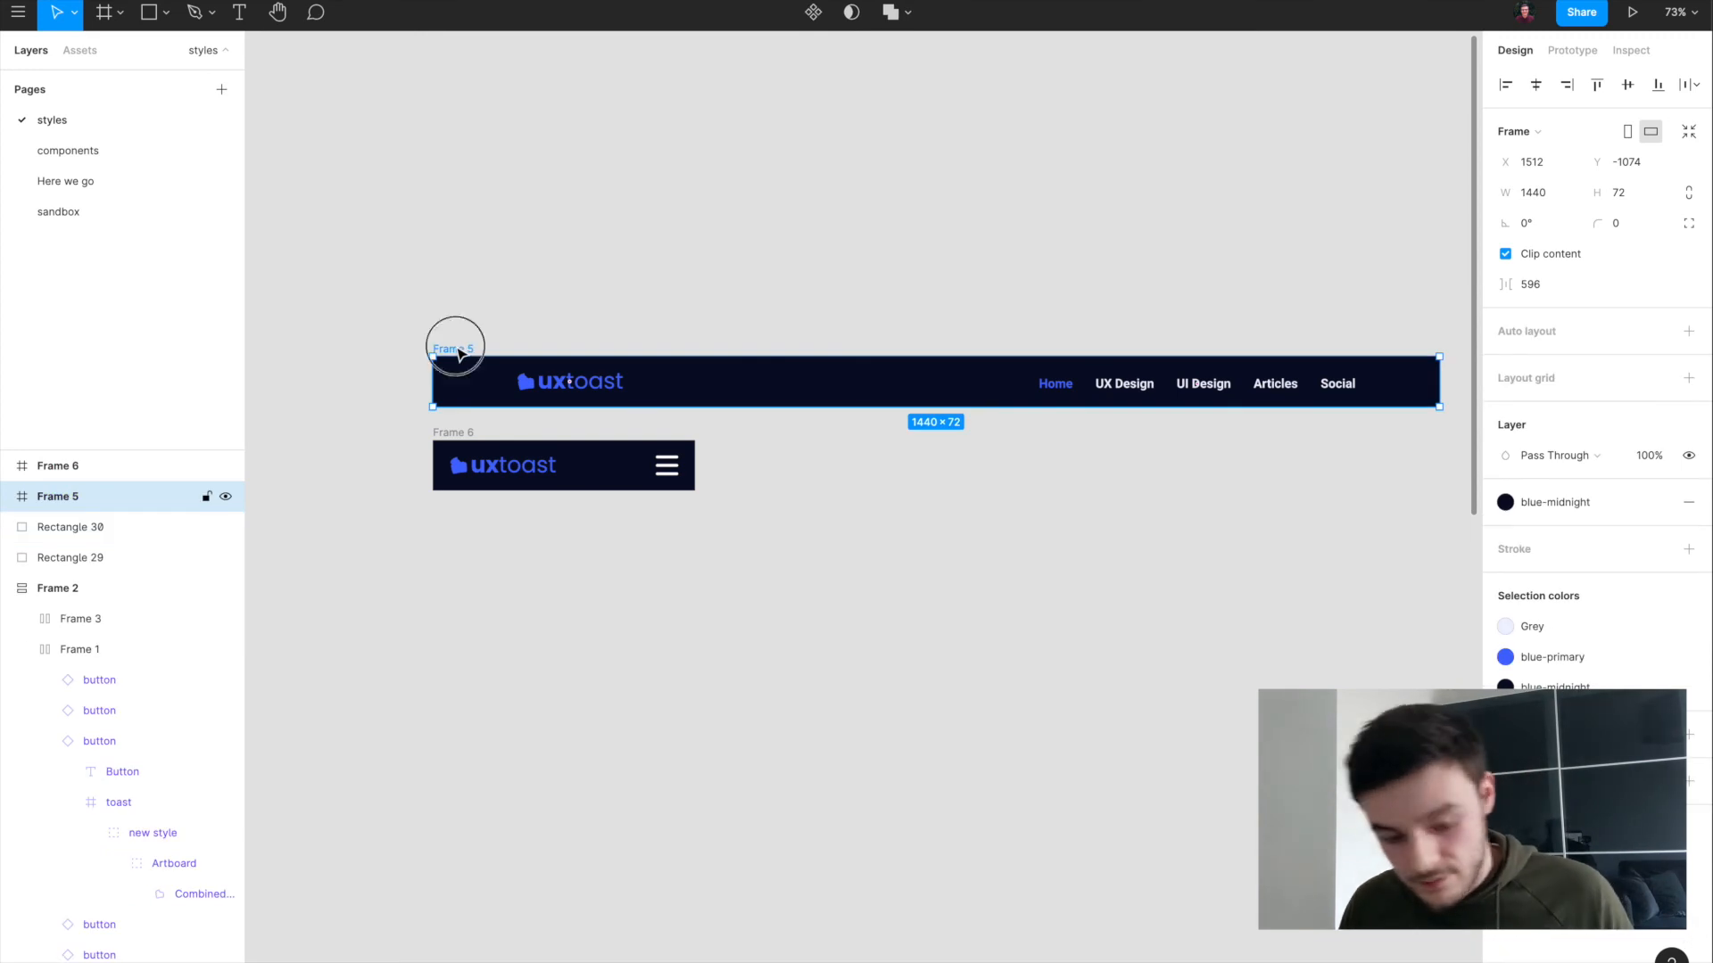
Step: Rename the wide header frame to "nav / desktop"
double_click(458, 349)
text(na)
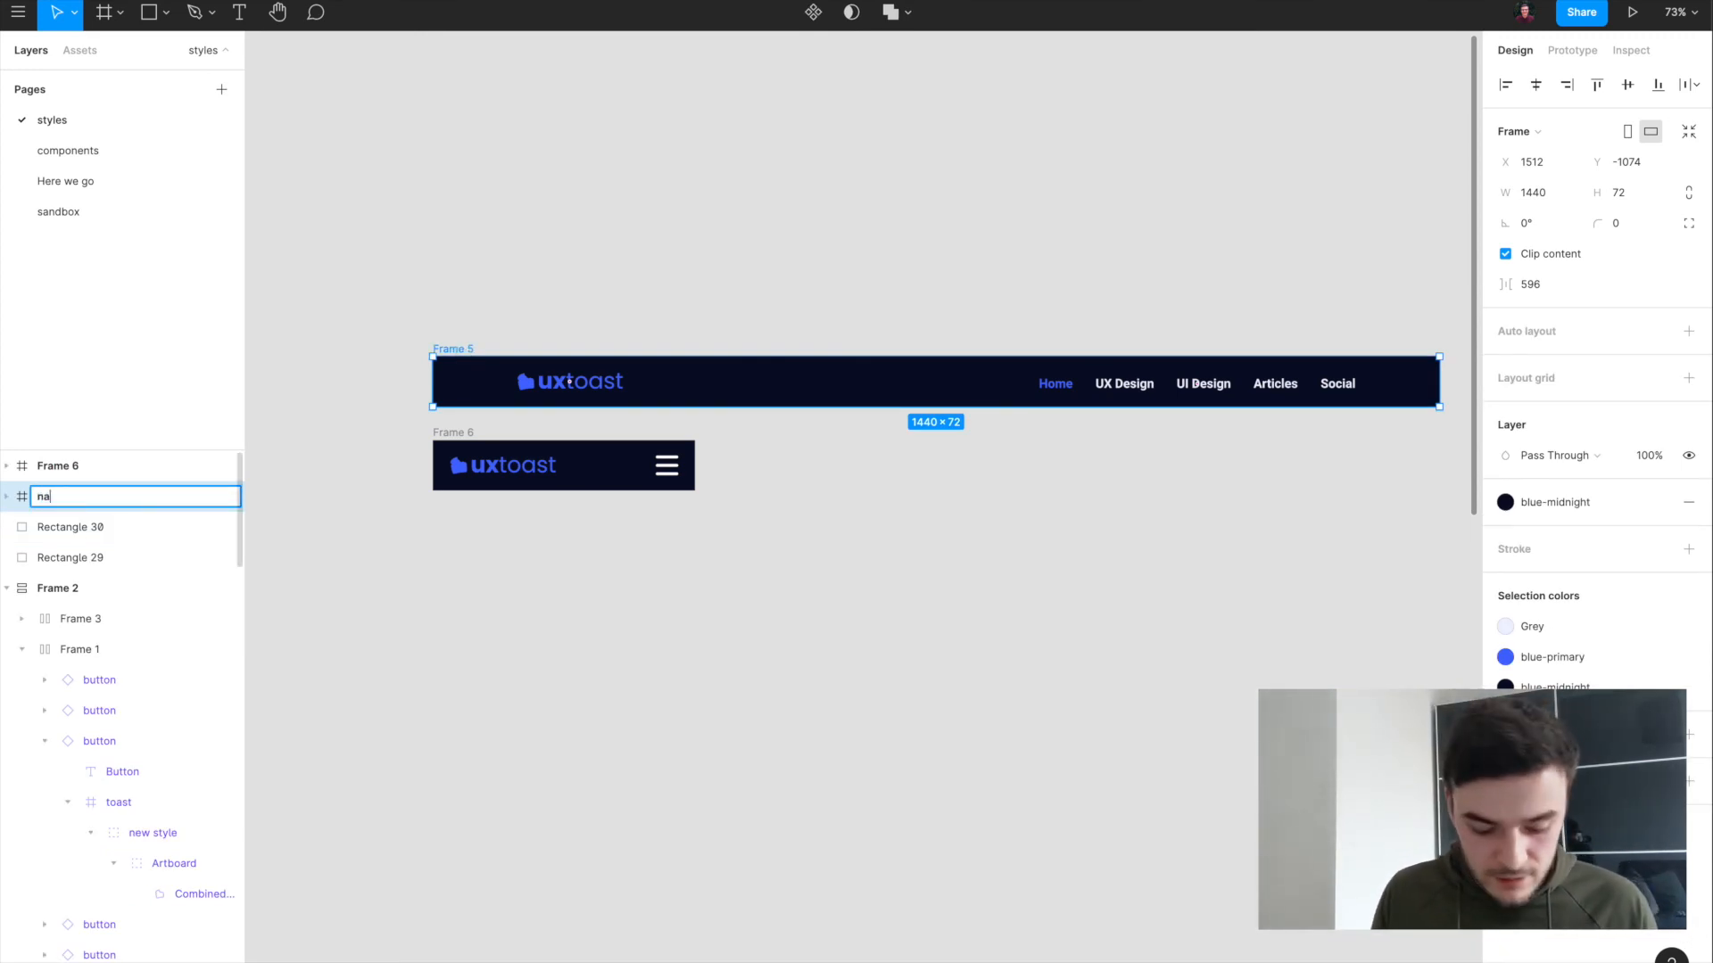
text(v / desktop)
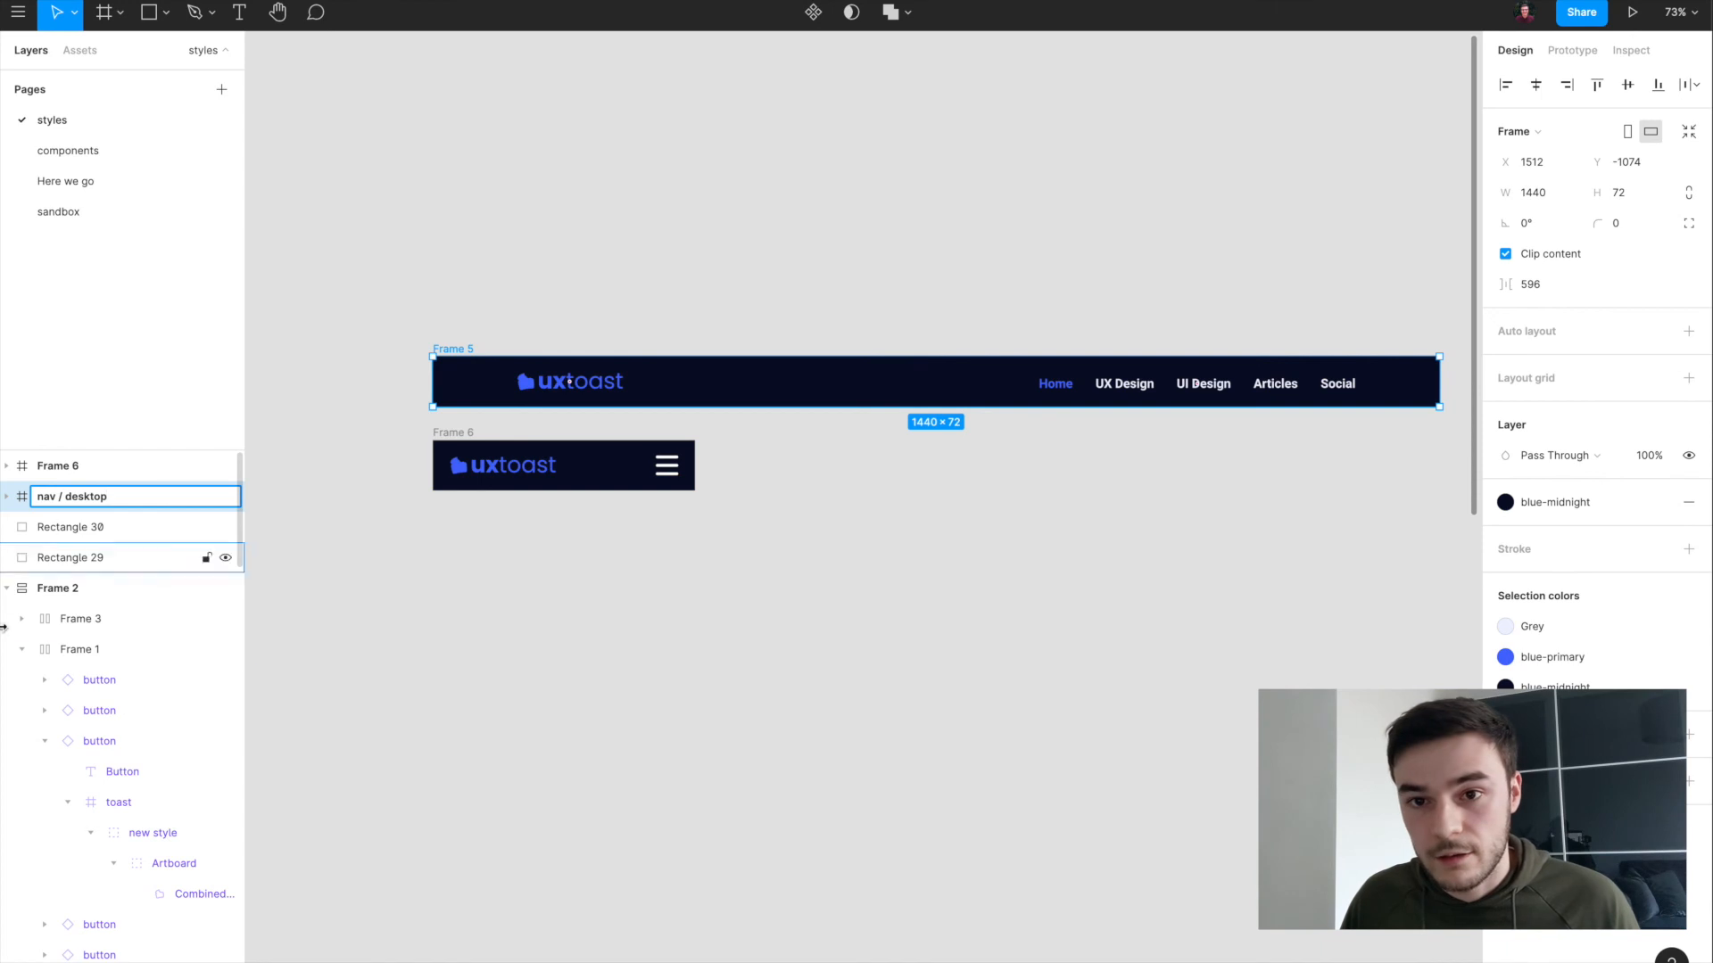
click(329, 643)
Step: Rename the narrow header frame to "nav / mobile"
click(457, 435)
double_click(135, 466)
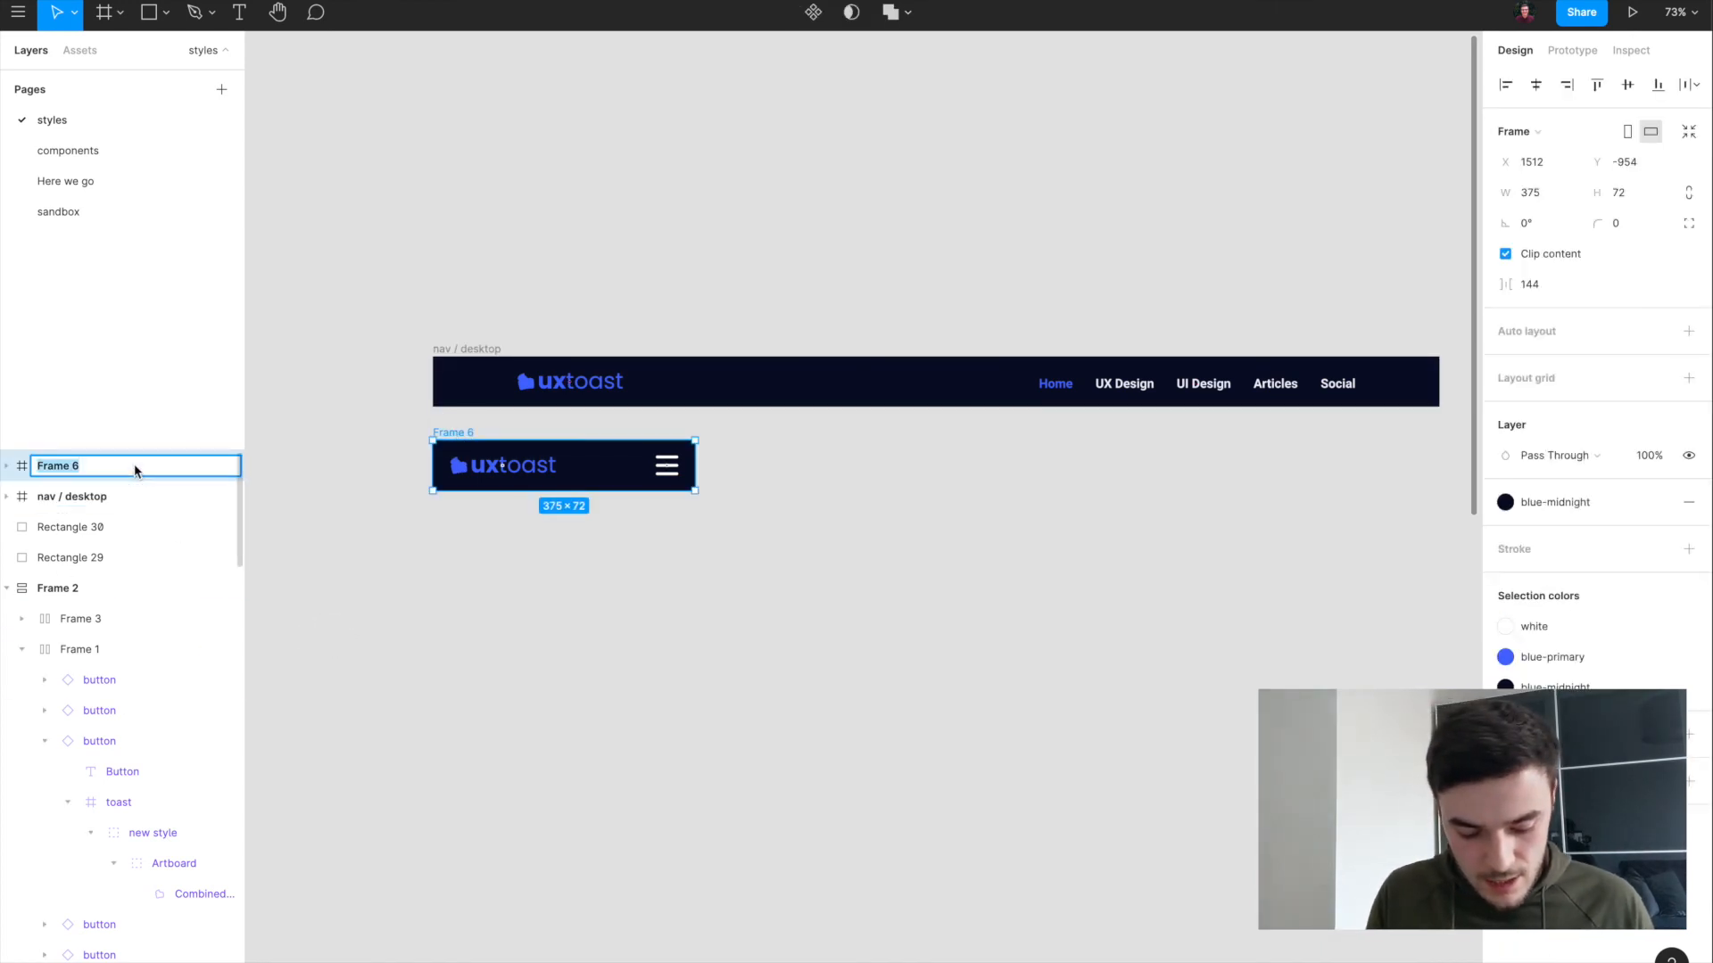
text(na)
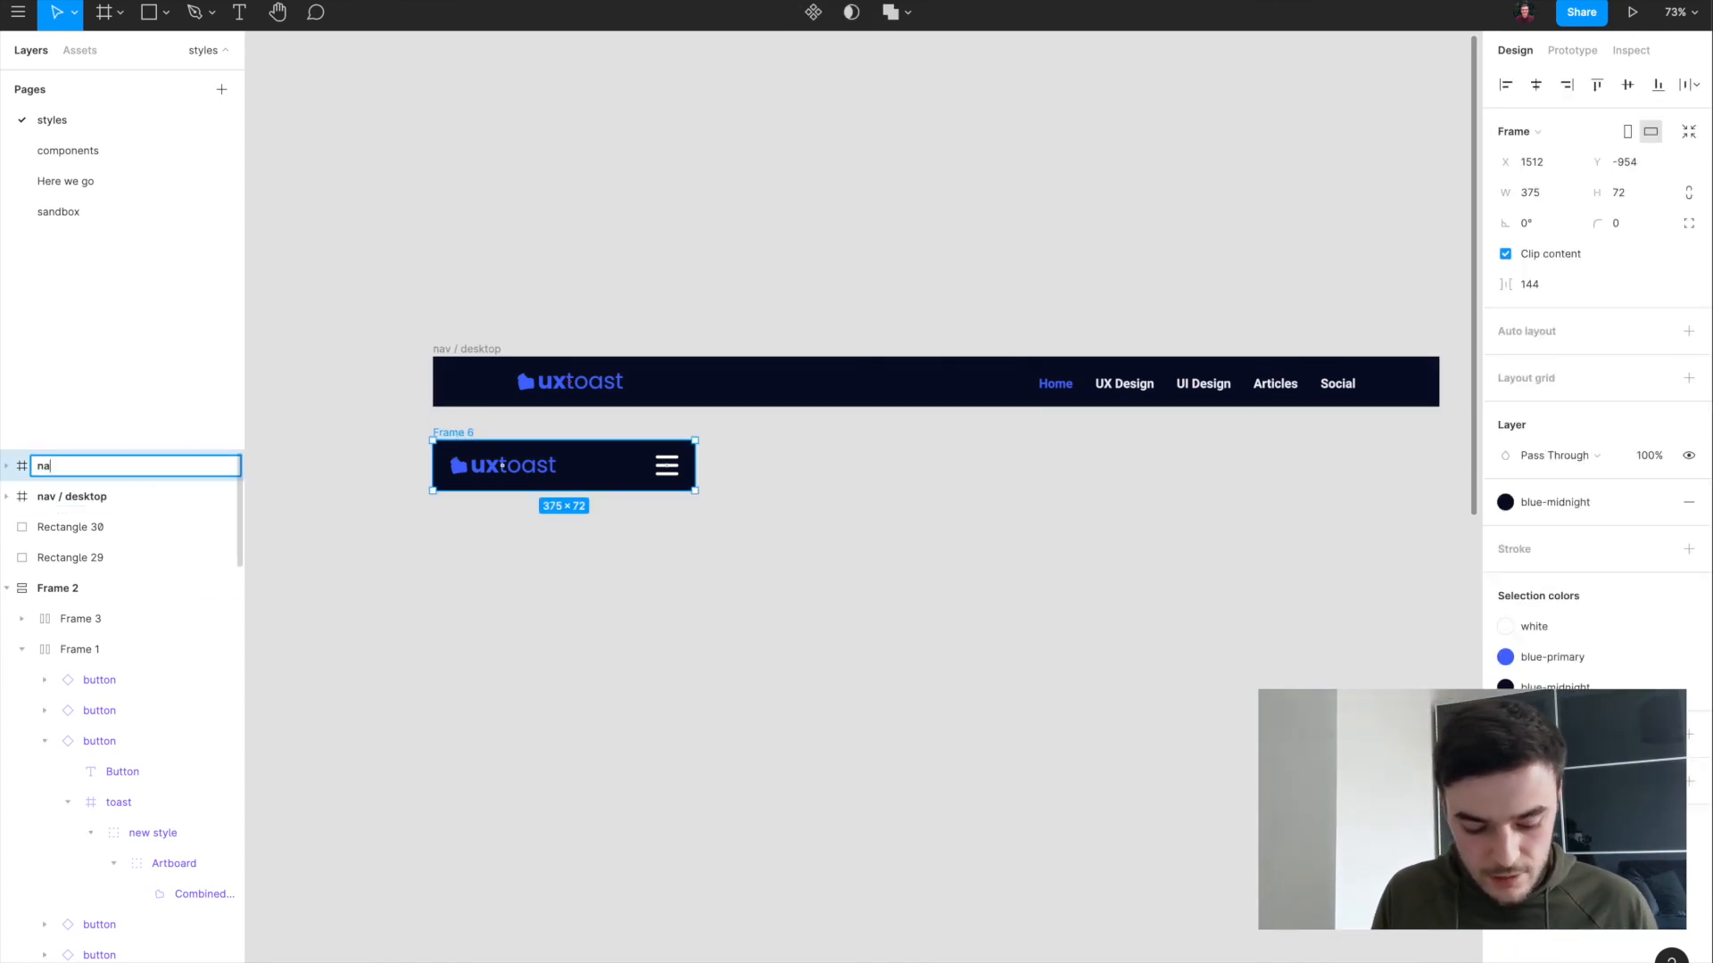
text(v / mobile)
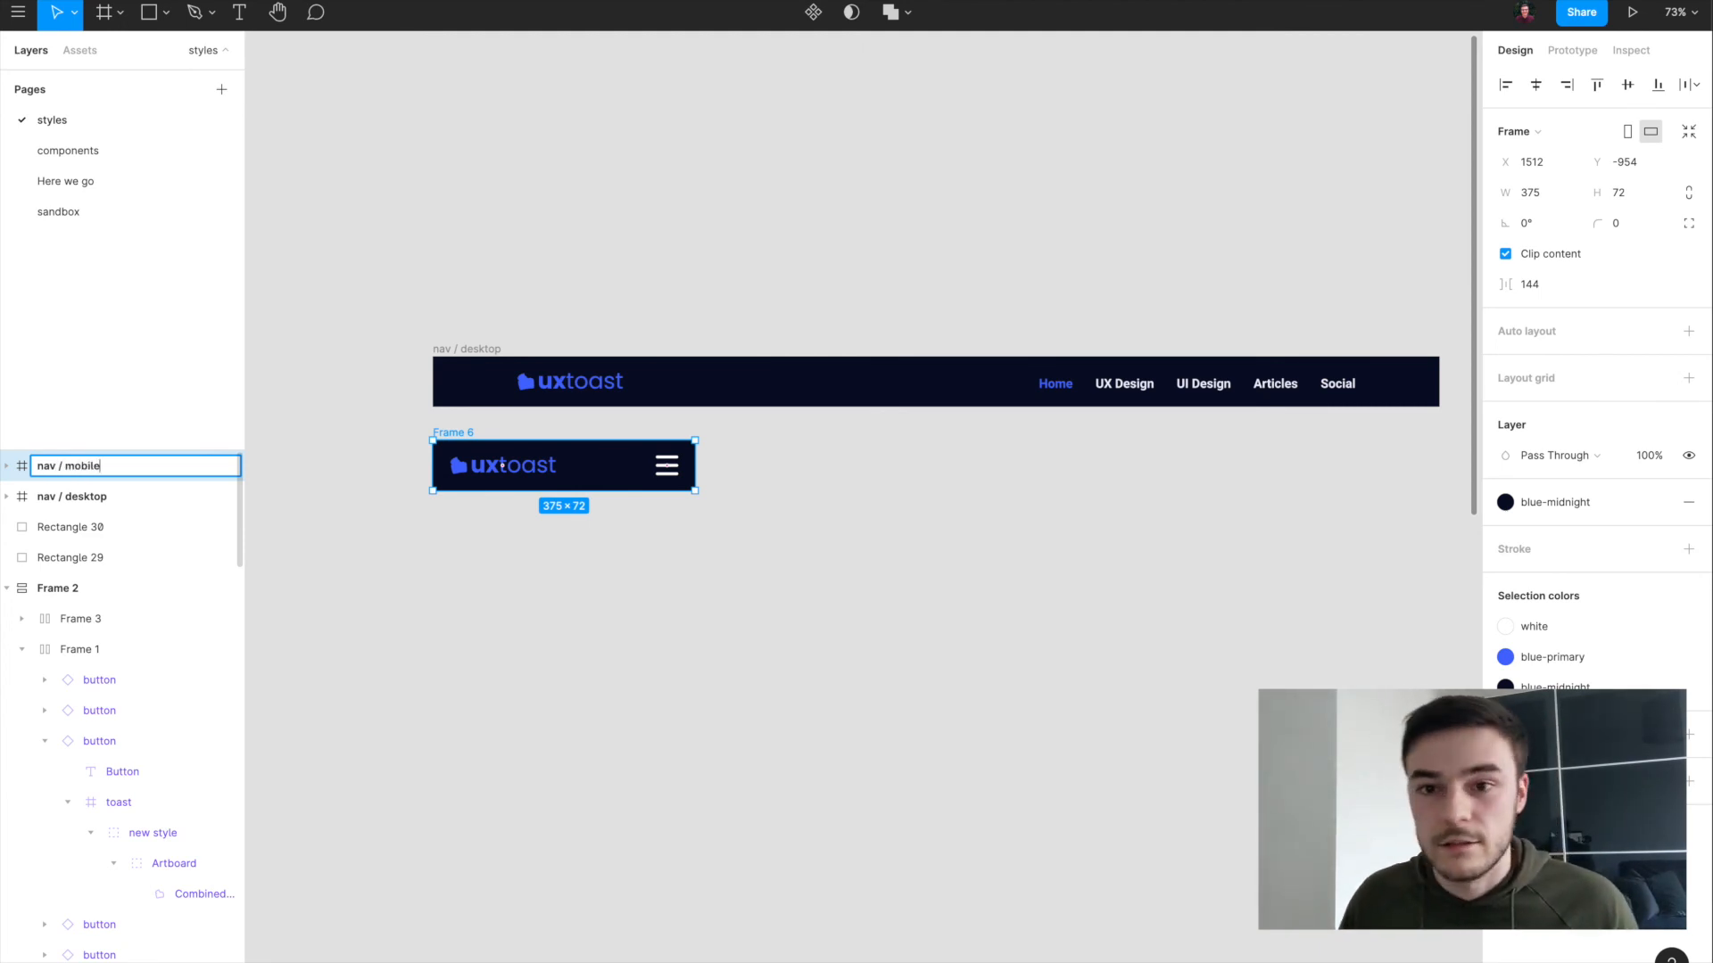
key(Return)
click(339, 627)
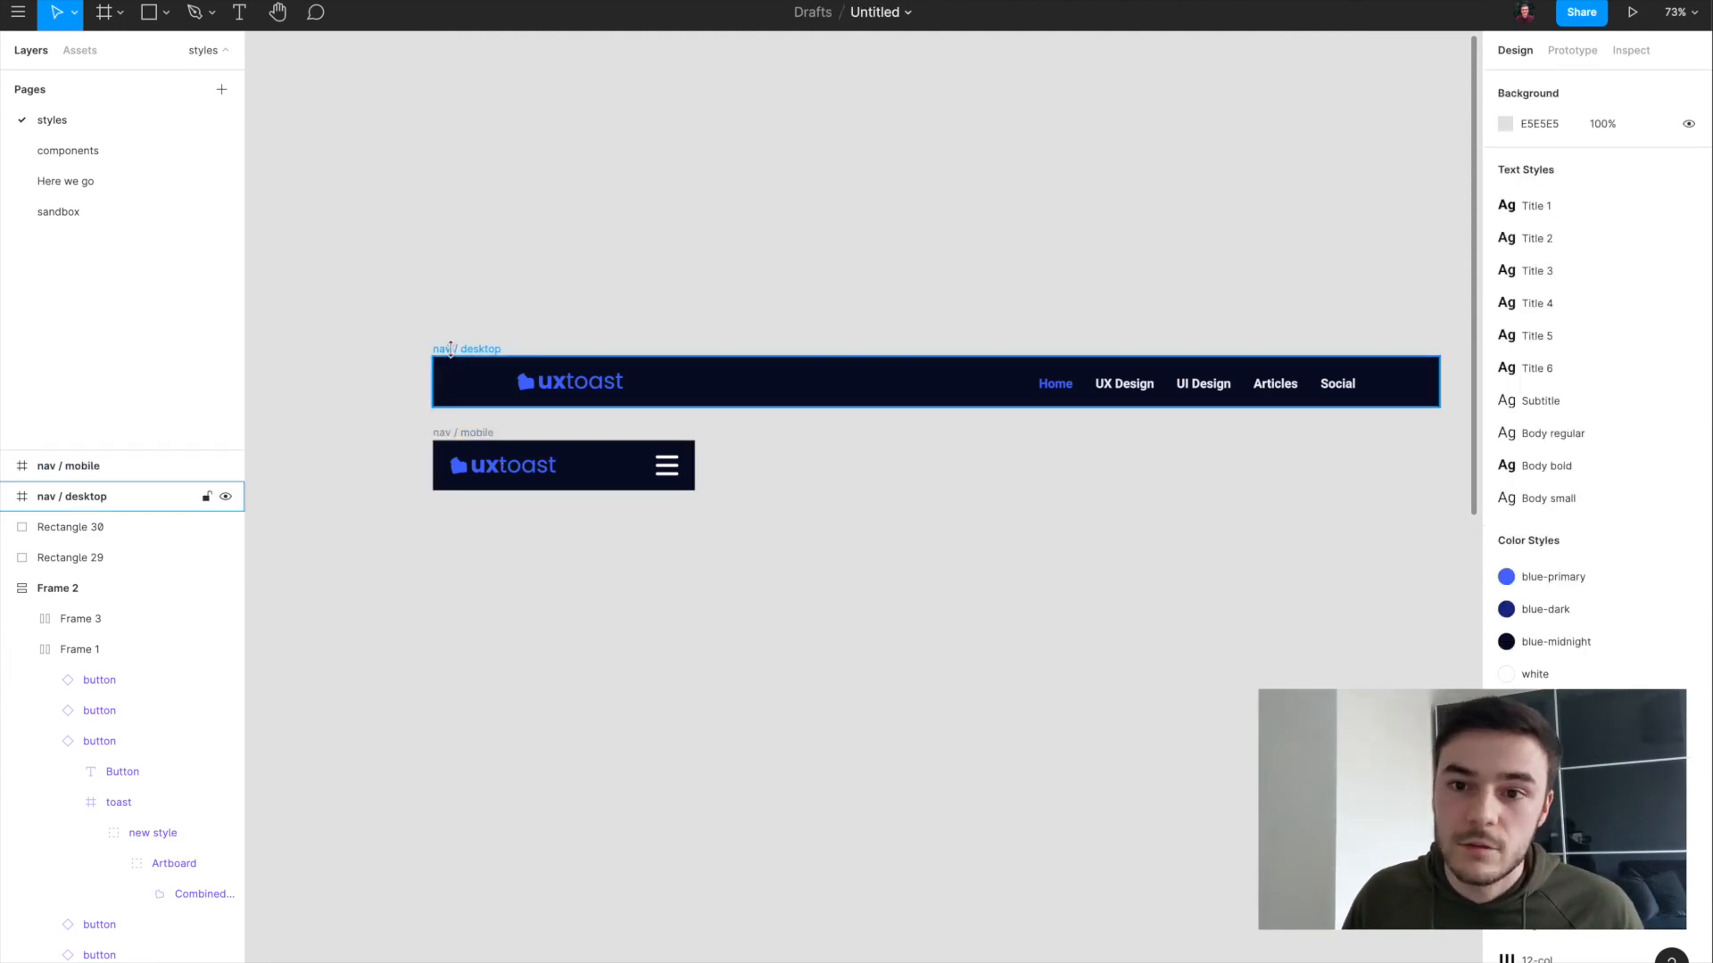
Step: Turn the nav / desktop and nav / mobile frames into components and show the file's local component assets
click(455, 349)
click(810, 12)
click(473, 443)
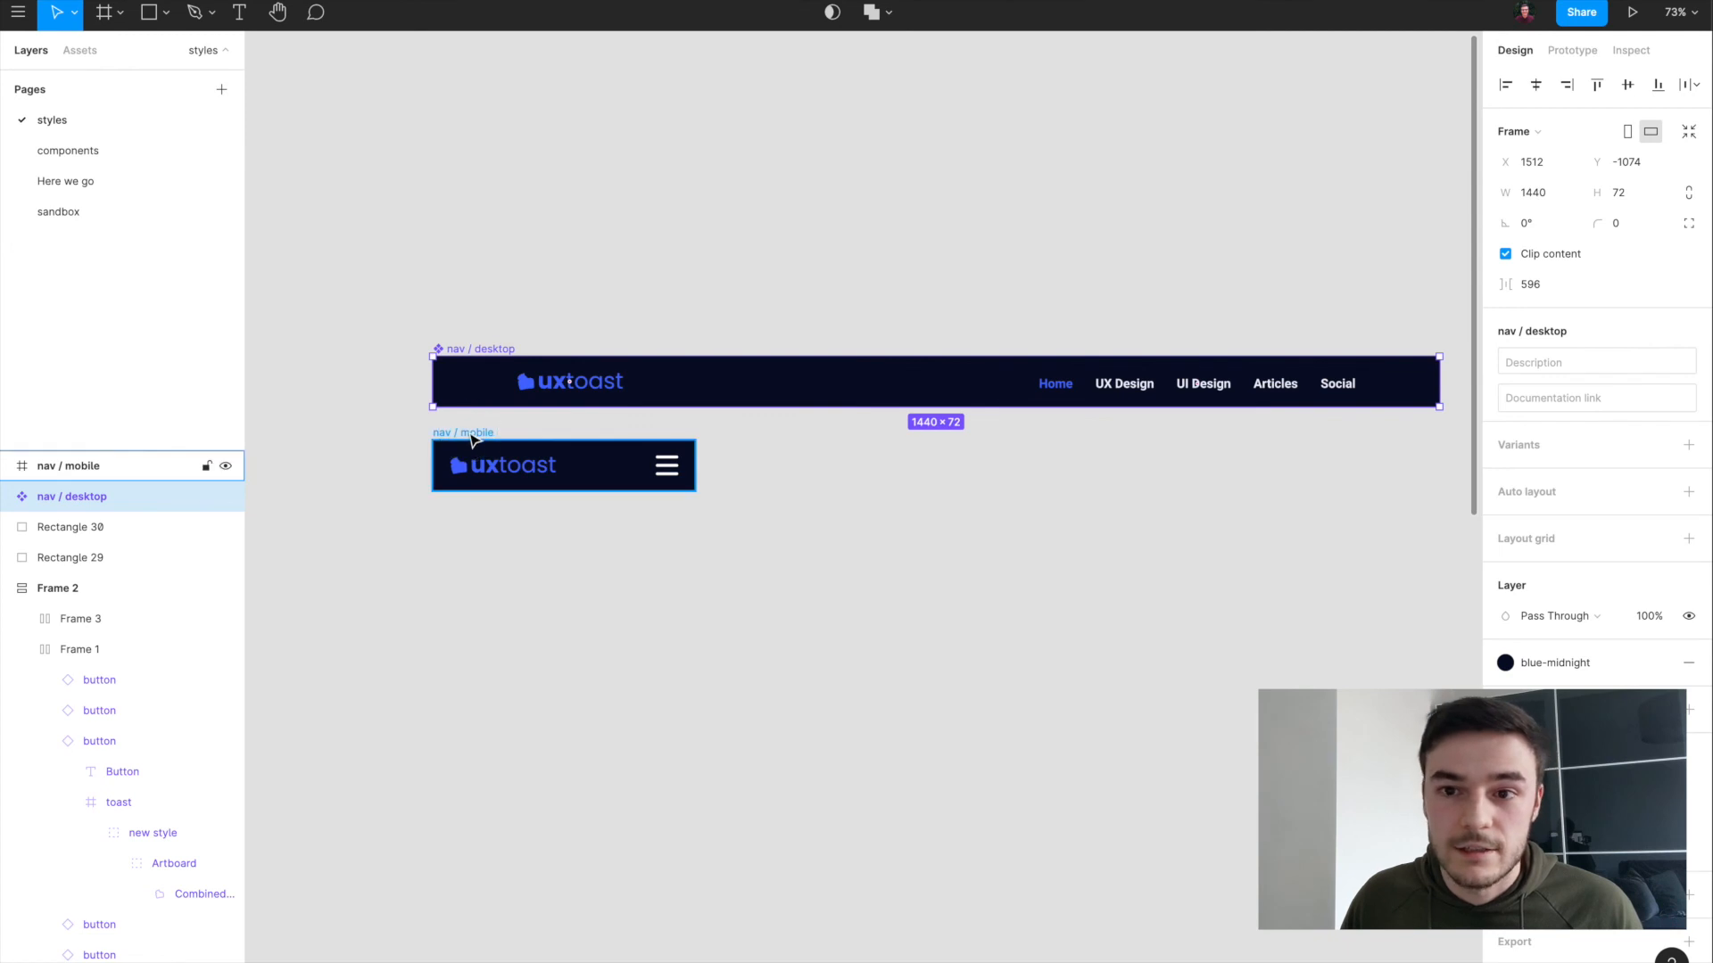
click(806, 16)
click(719, 237)
scroll(719, 237, down, 3)
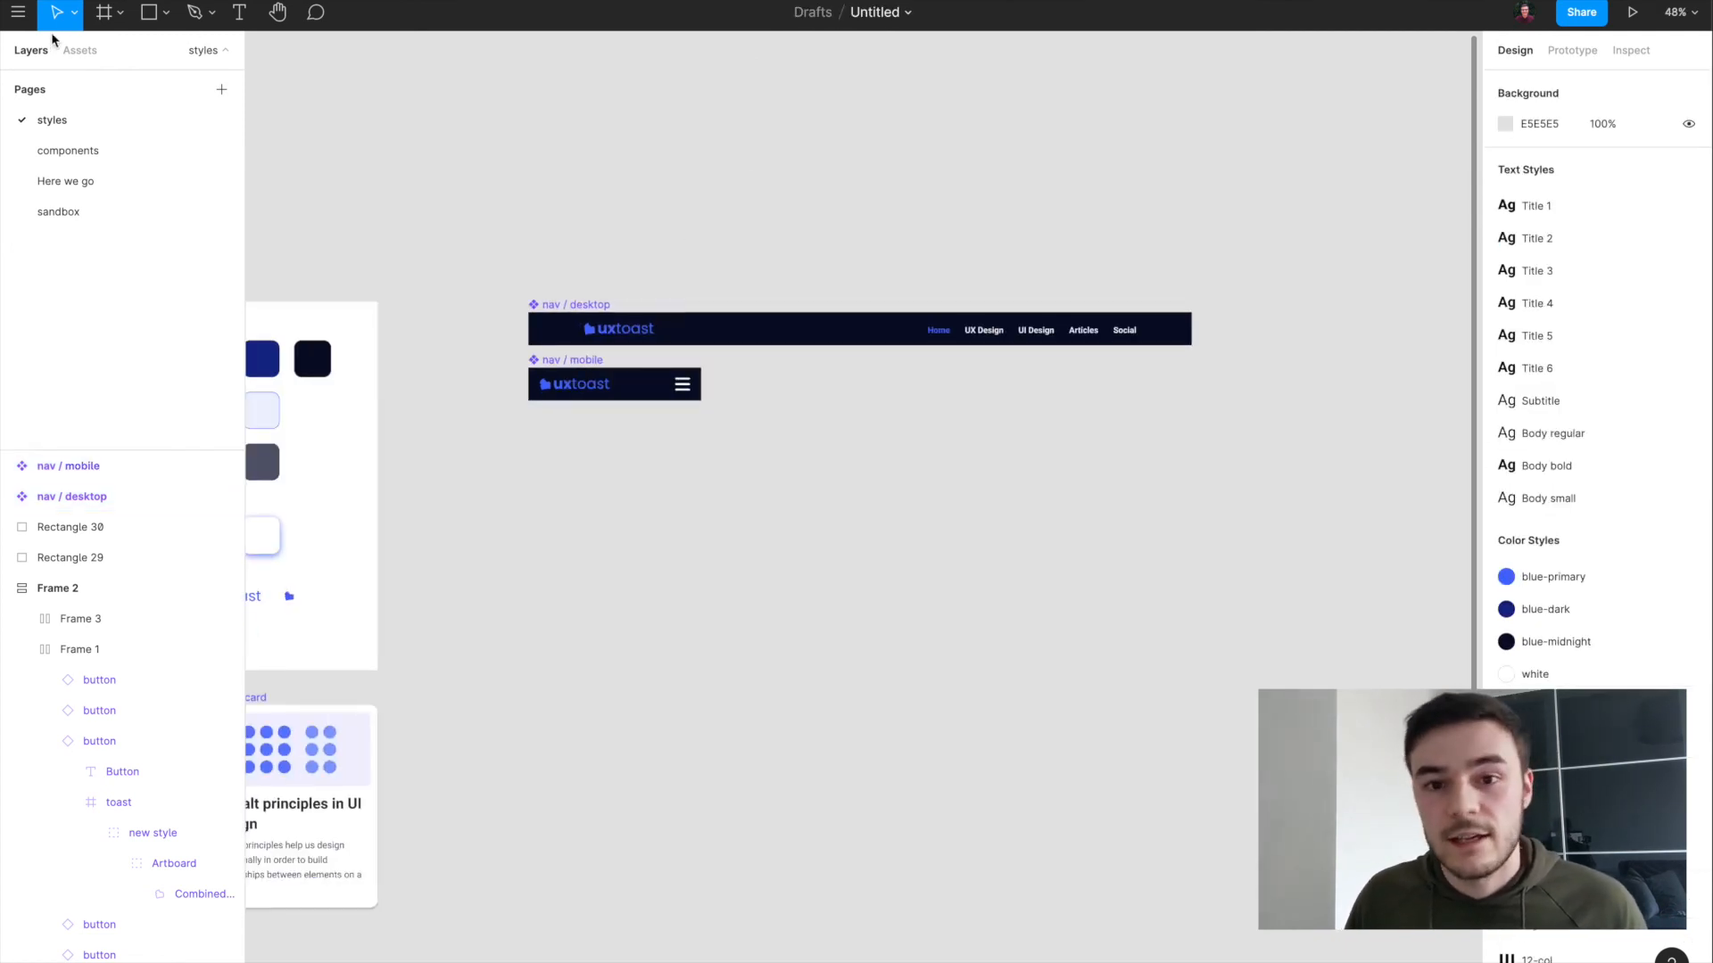
click(79, 50)
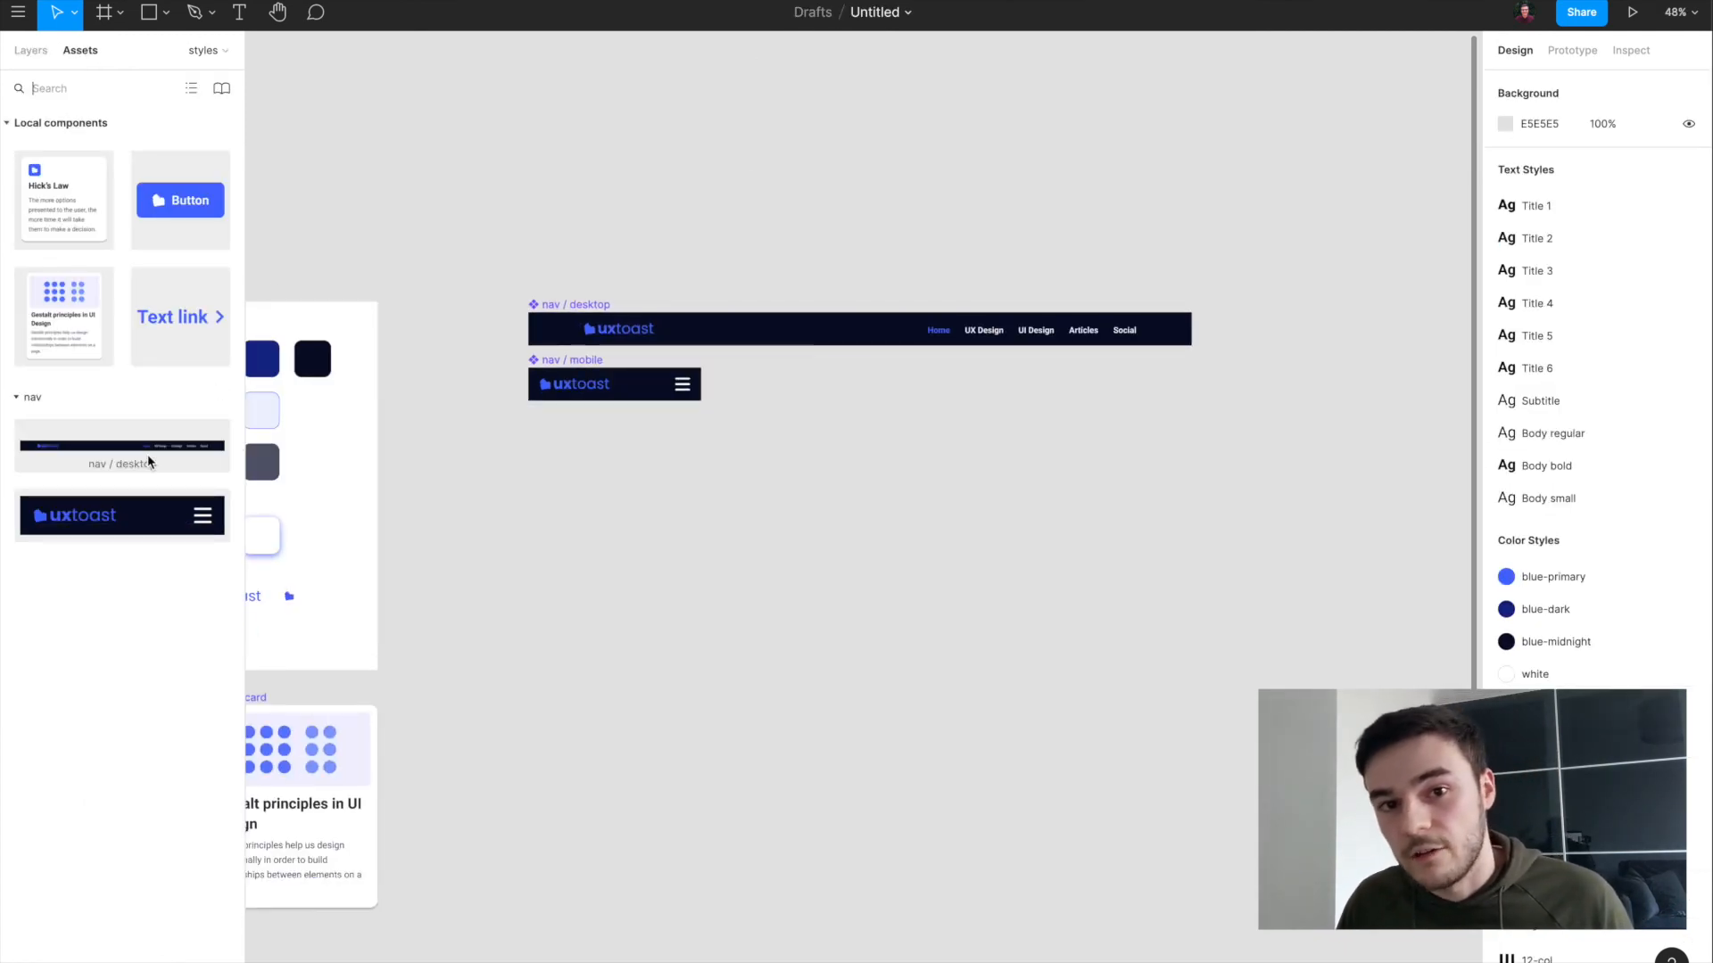
Step: Place an instance of the nav / desktop component below the two header components and narrow it to about 907 px wide
click(141, 394)
click(141, 394)
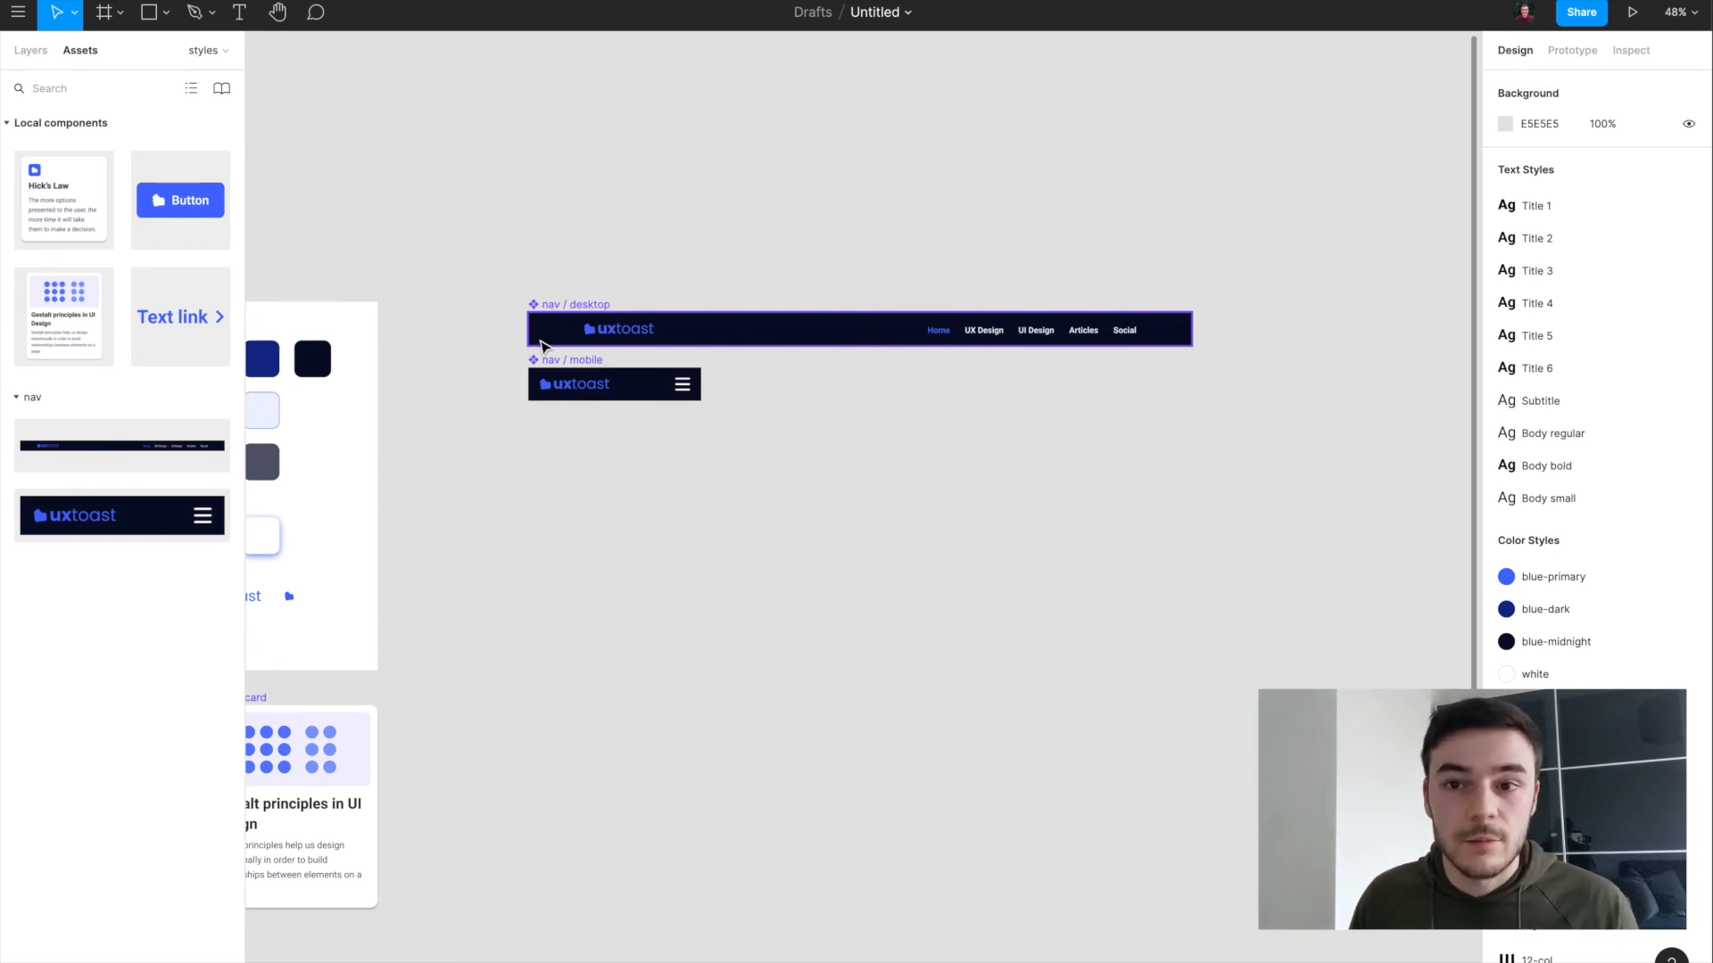
drag(151, 442, 990, 500)
click(830, 543)
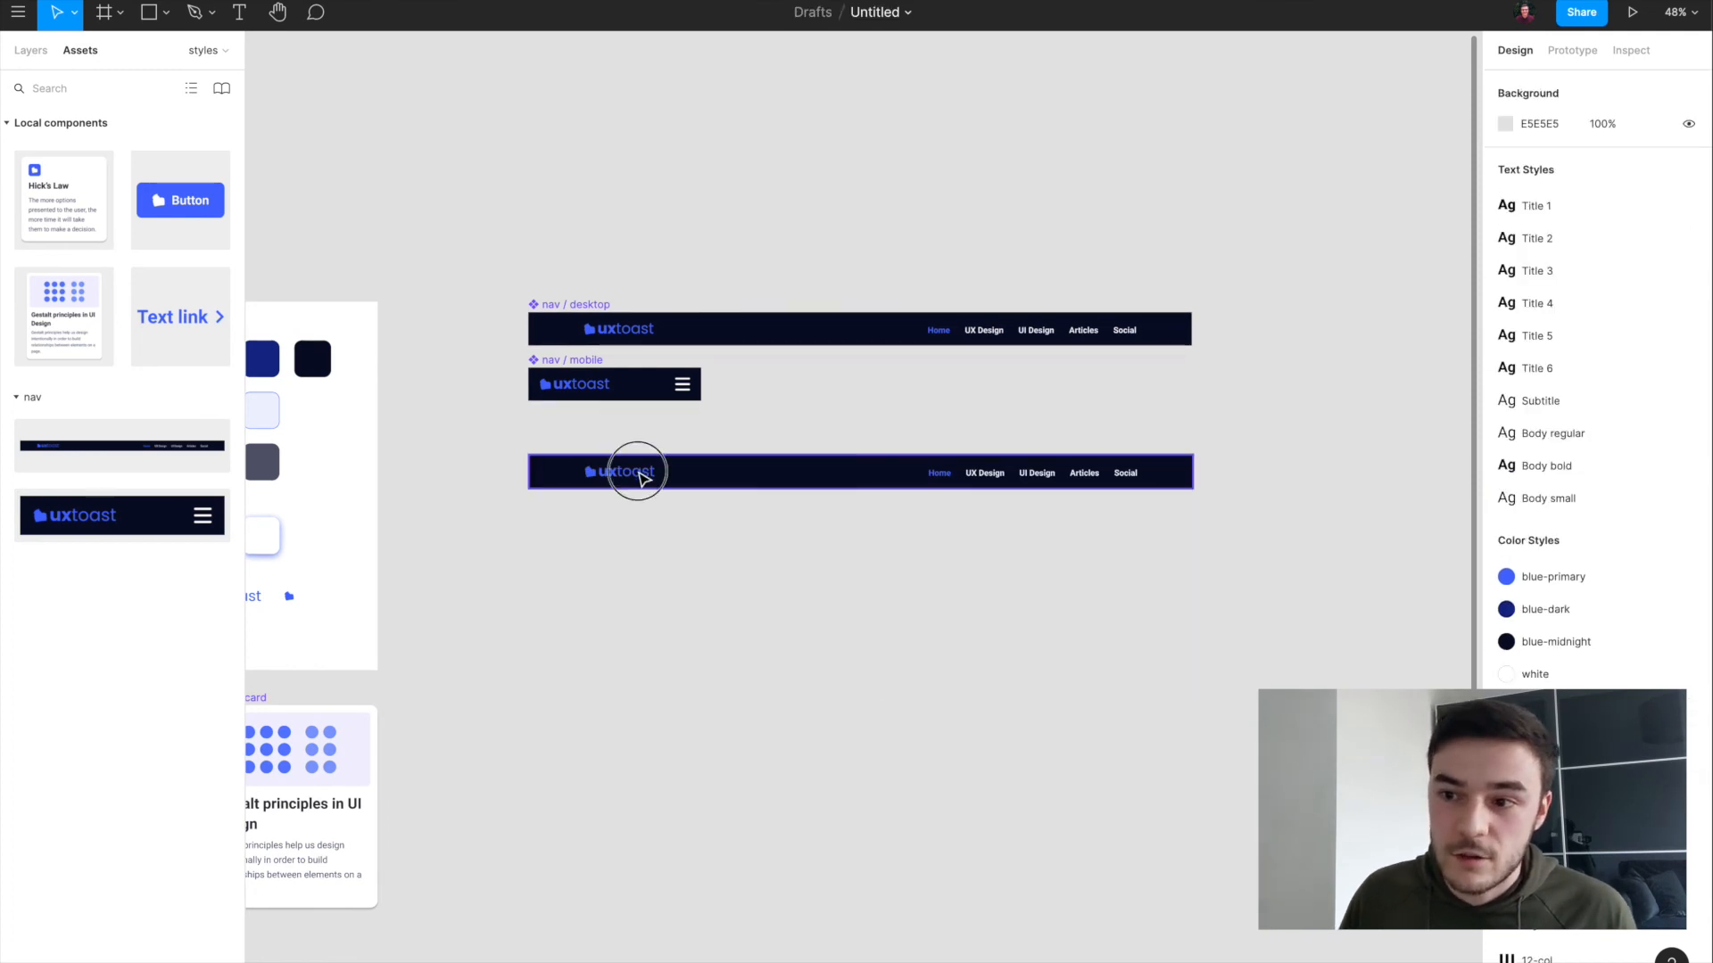
drag(635, 467, 633, 535)
drag(1192, 535, 651, 562)
scroll(650, 562, left, 4)
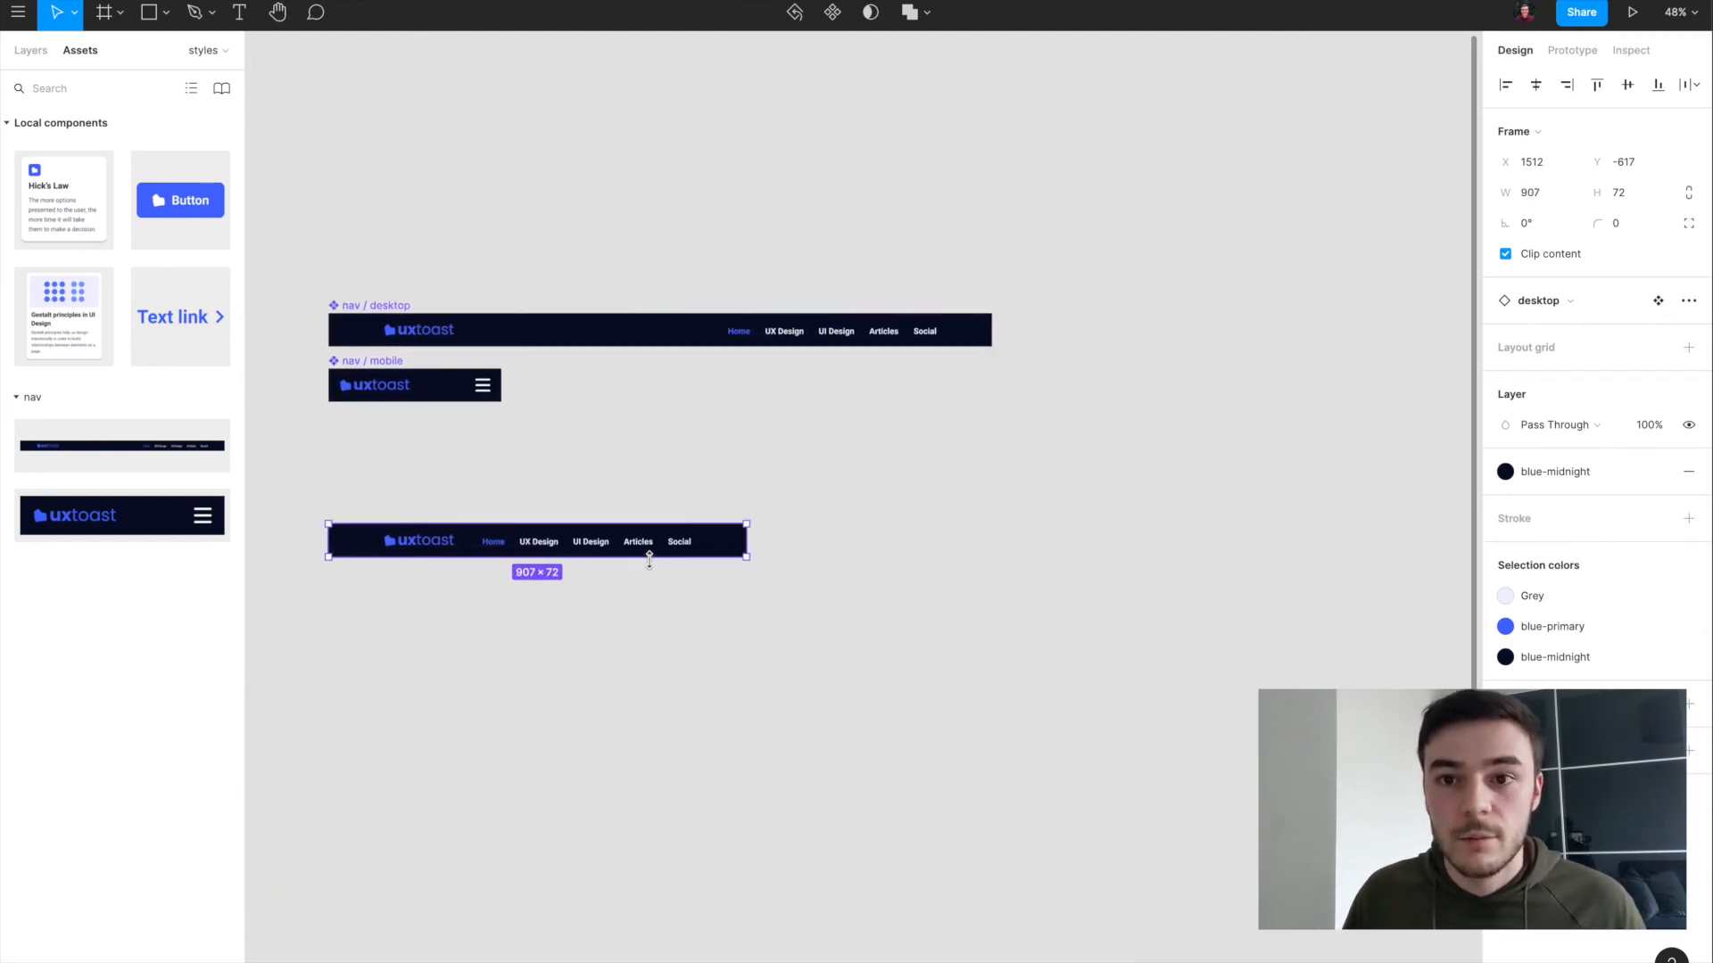
Step: Set the description of the nav / desktop main component to "968 - 1440"
click(465, 306)
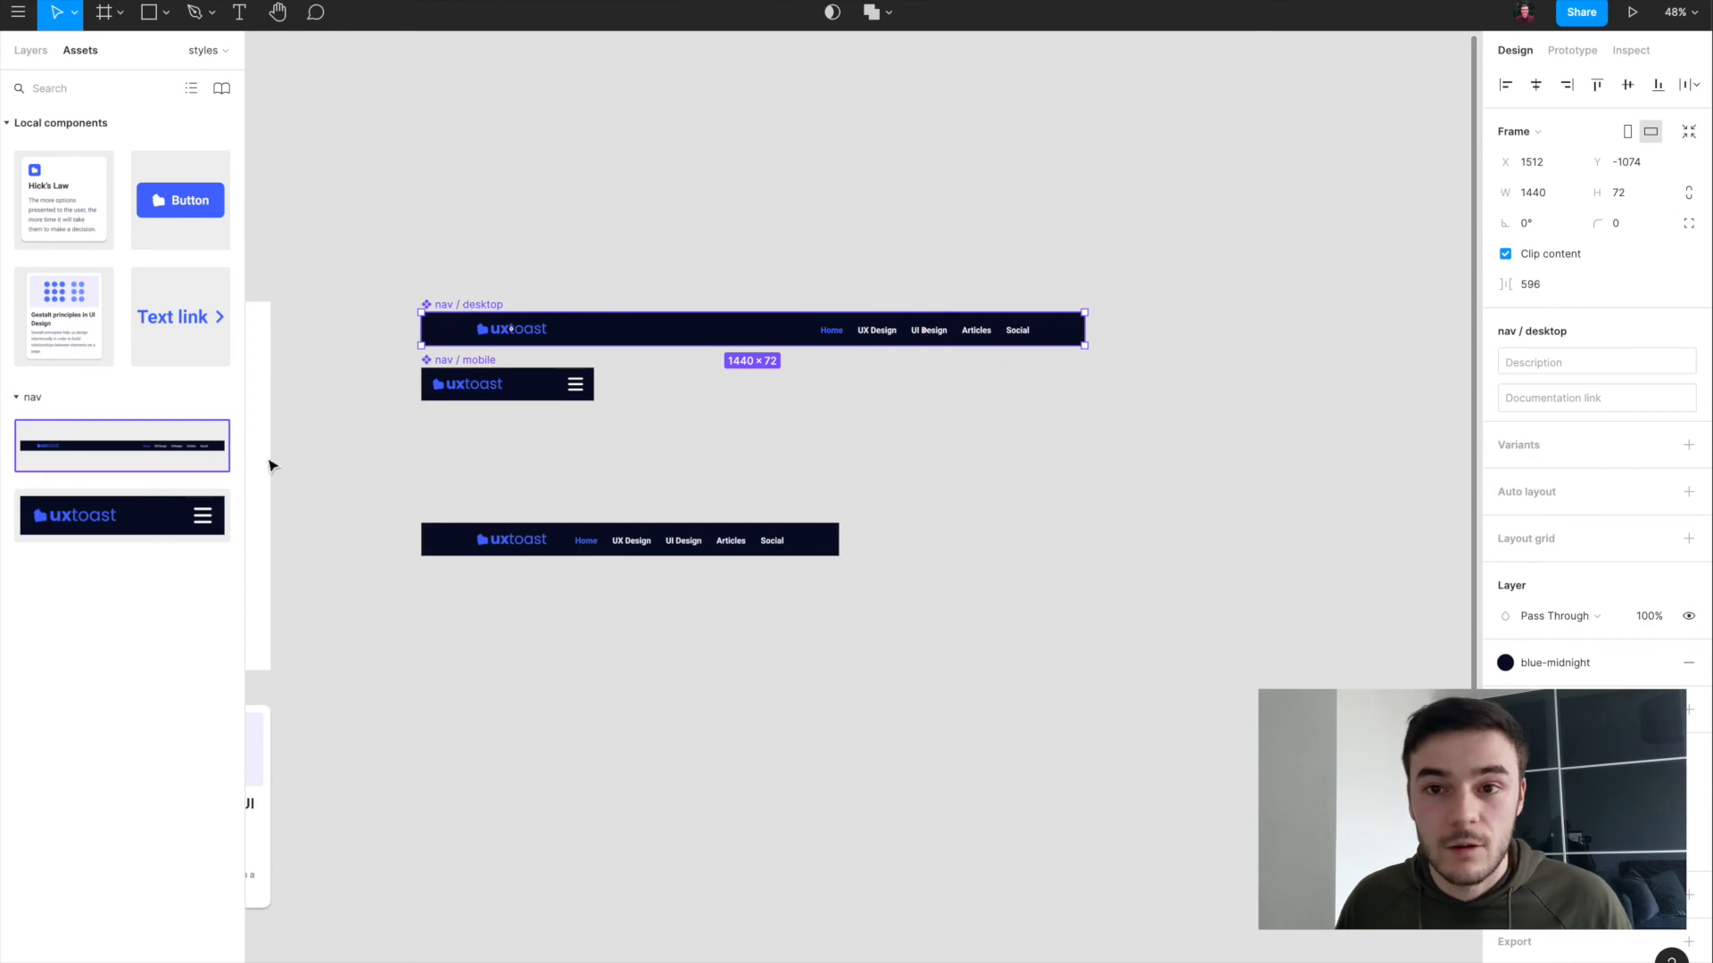
double_click(470, 304)
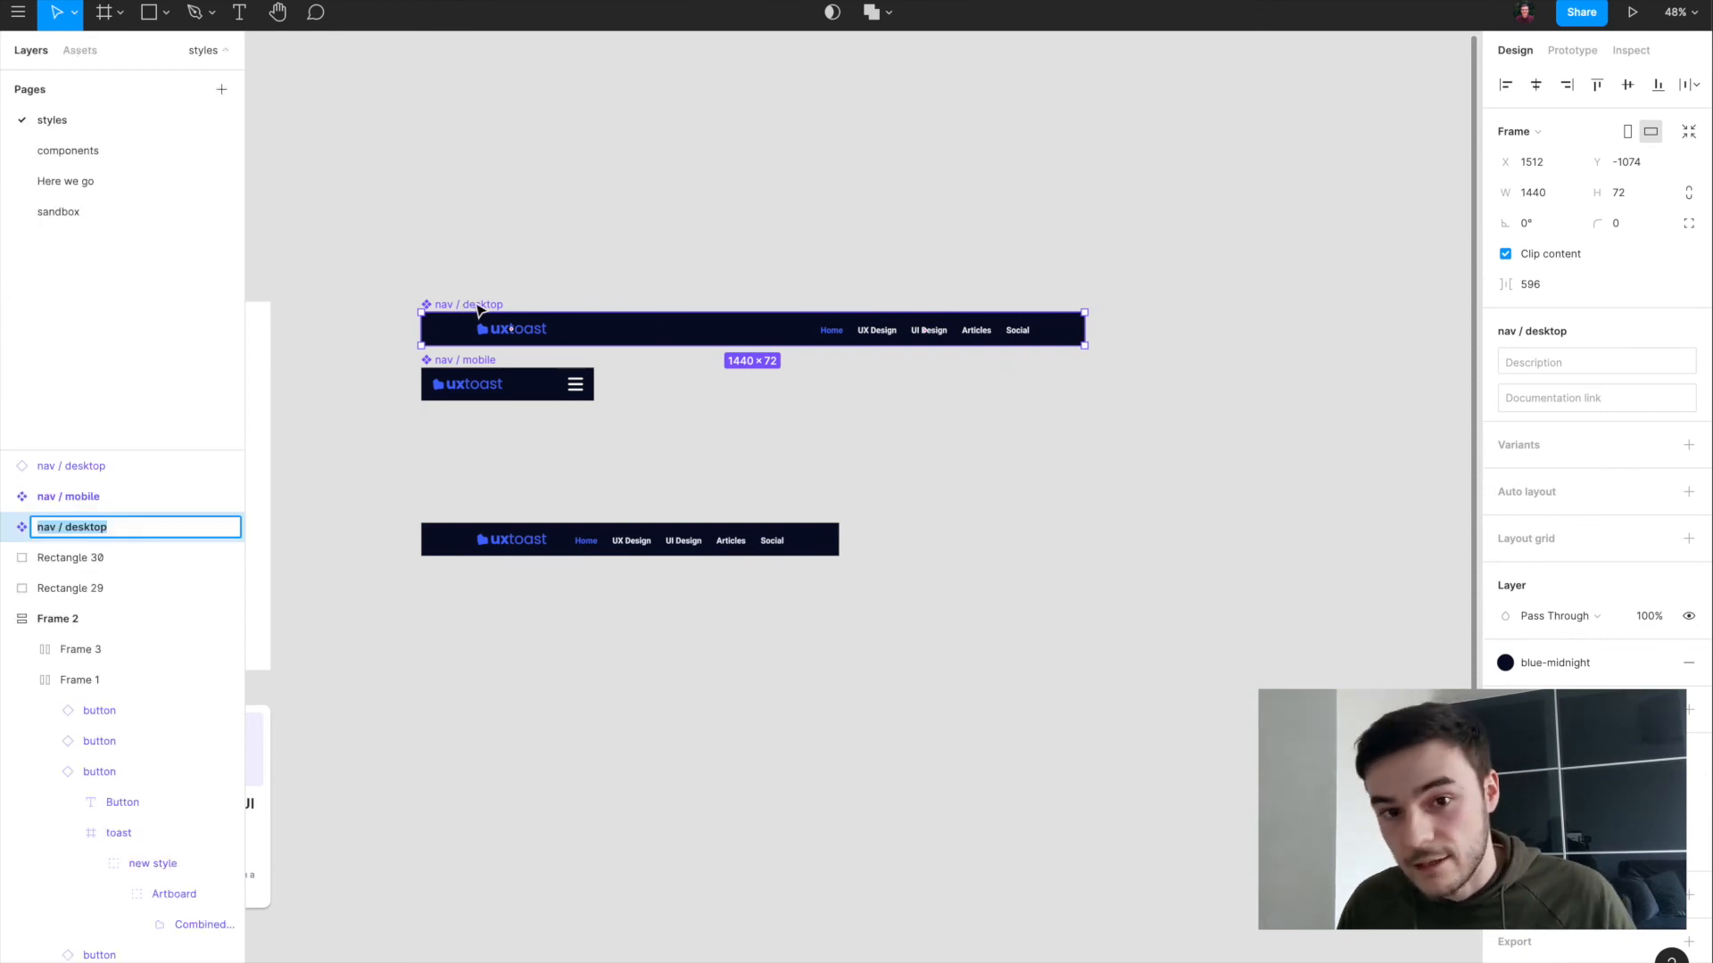
double_click(100, 528)
click(115, 531)
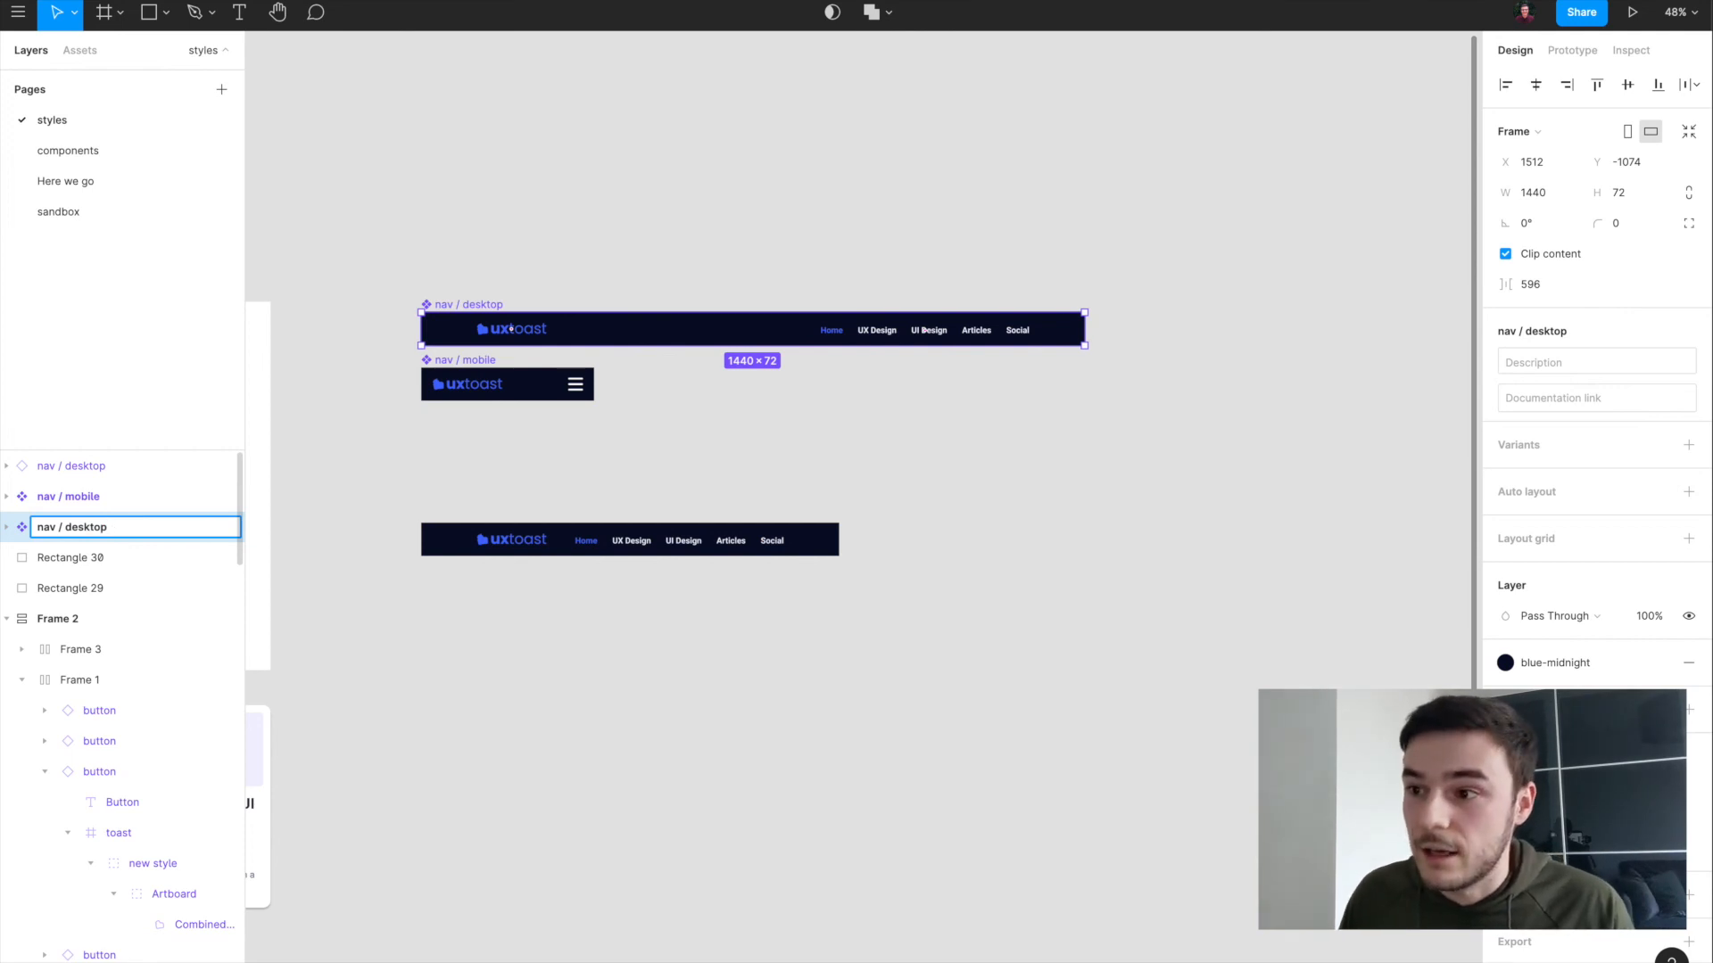
click(1555, 372)
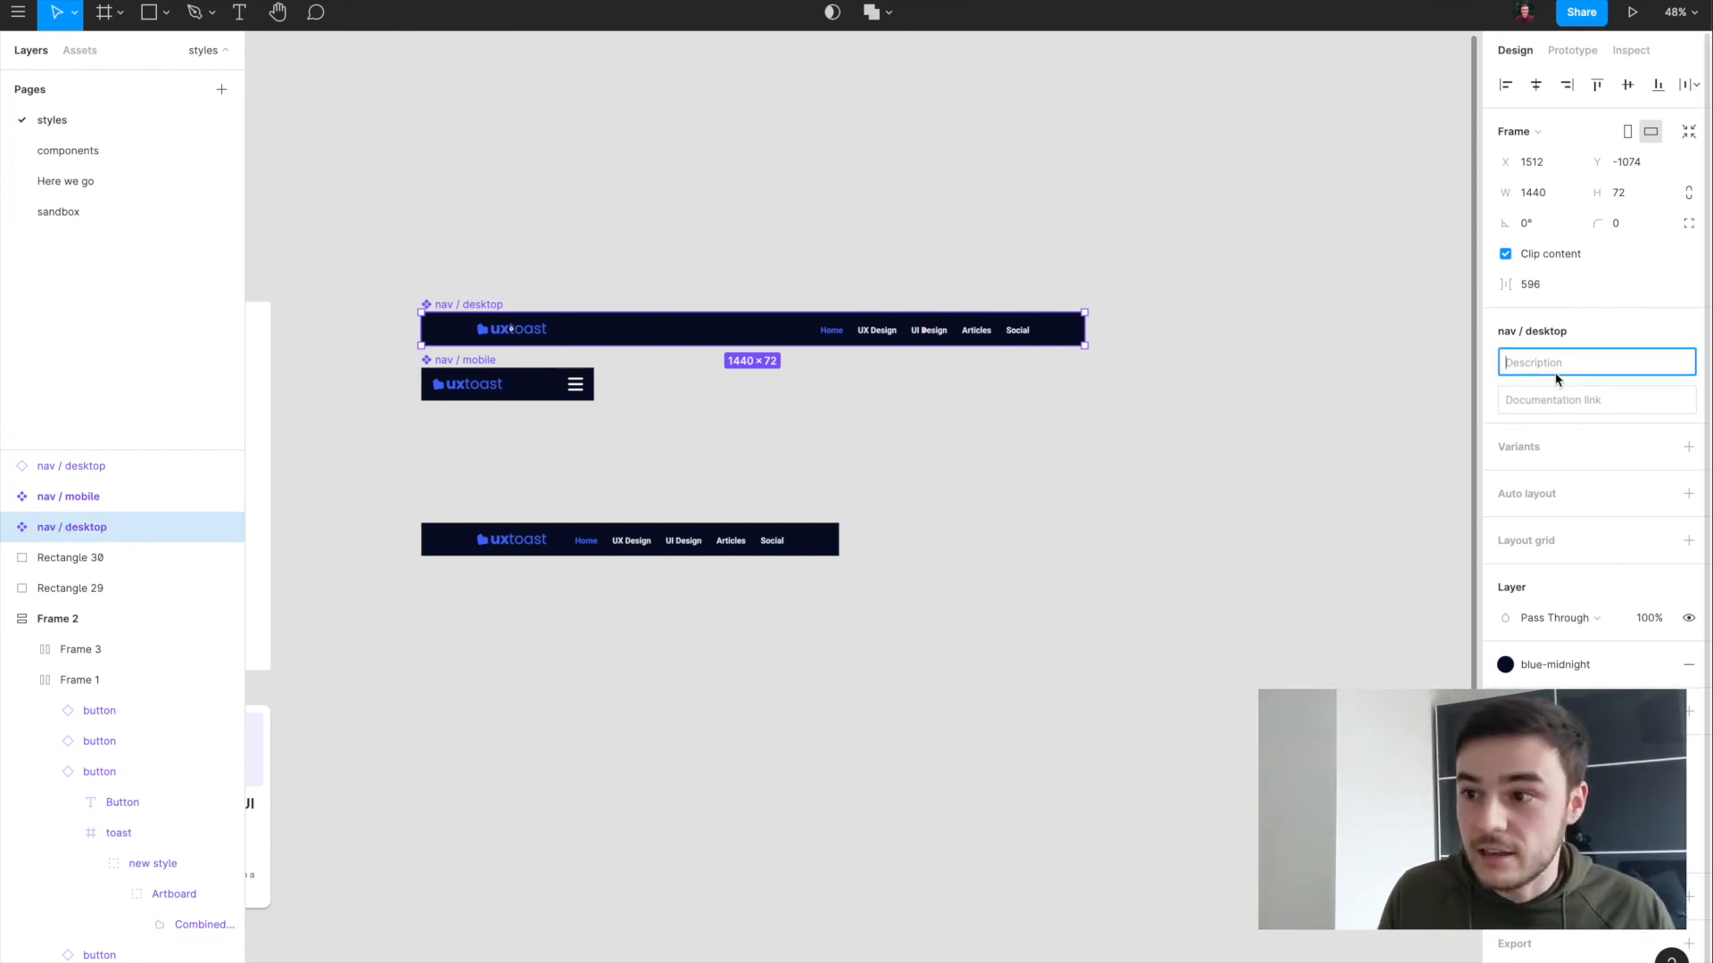
text(1440)
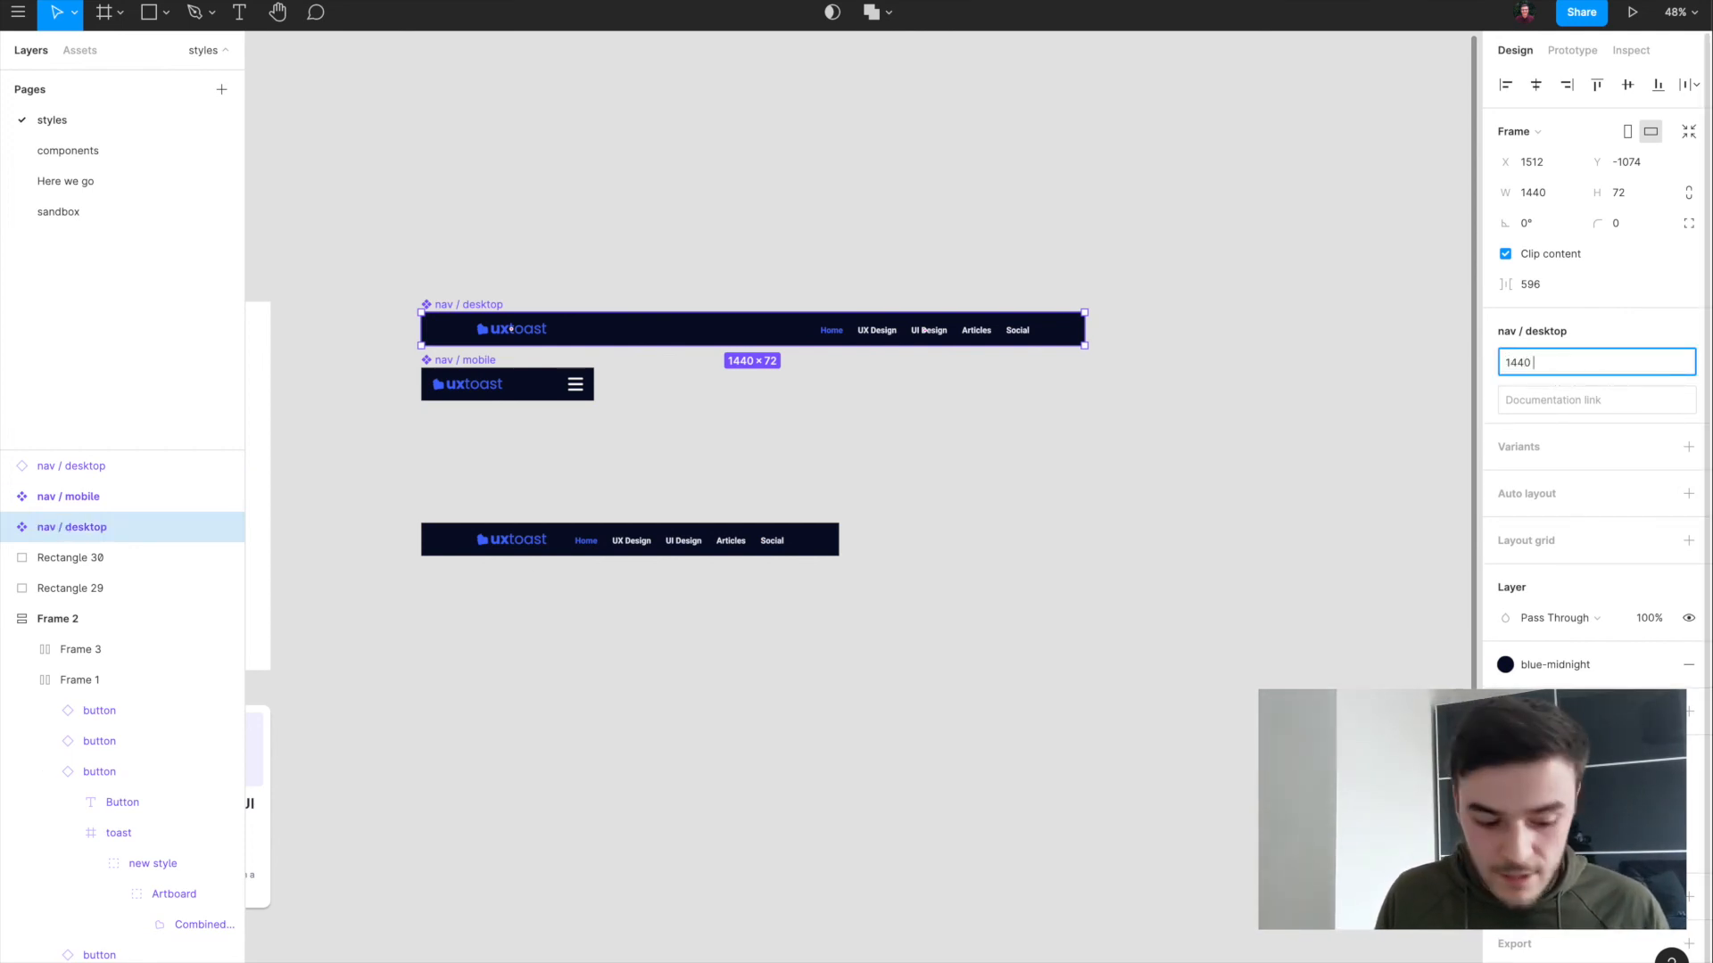
key(BackSpace)
text(968 -)
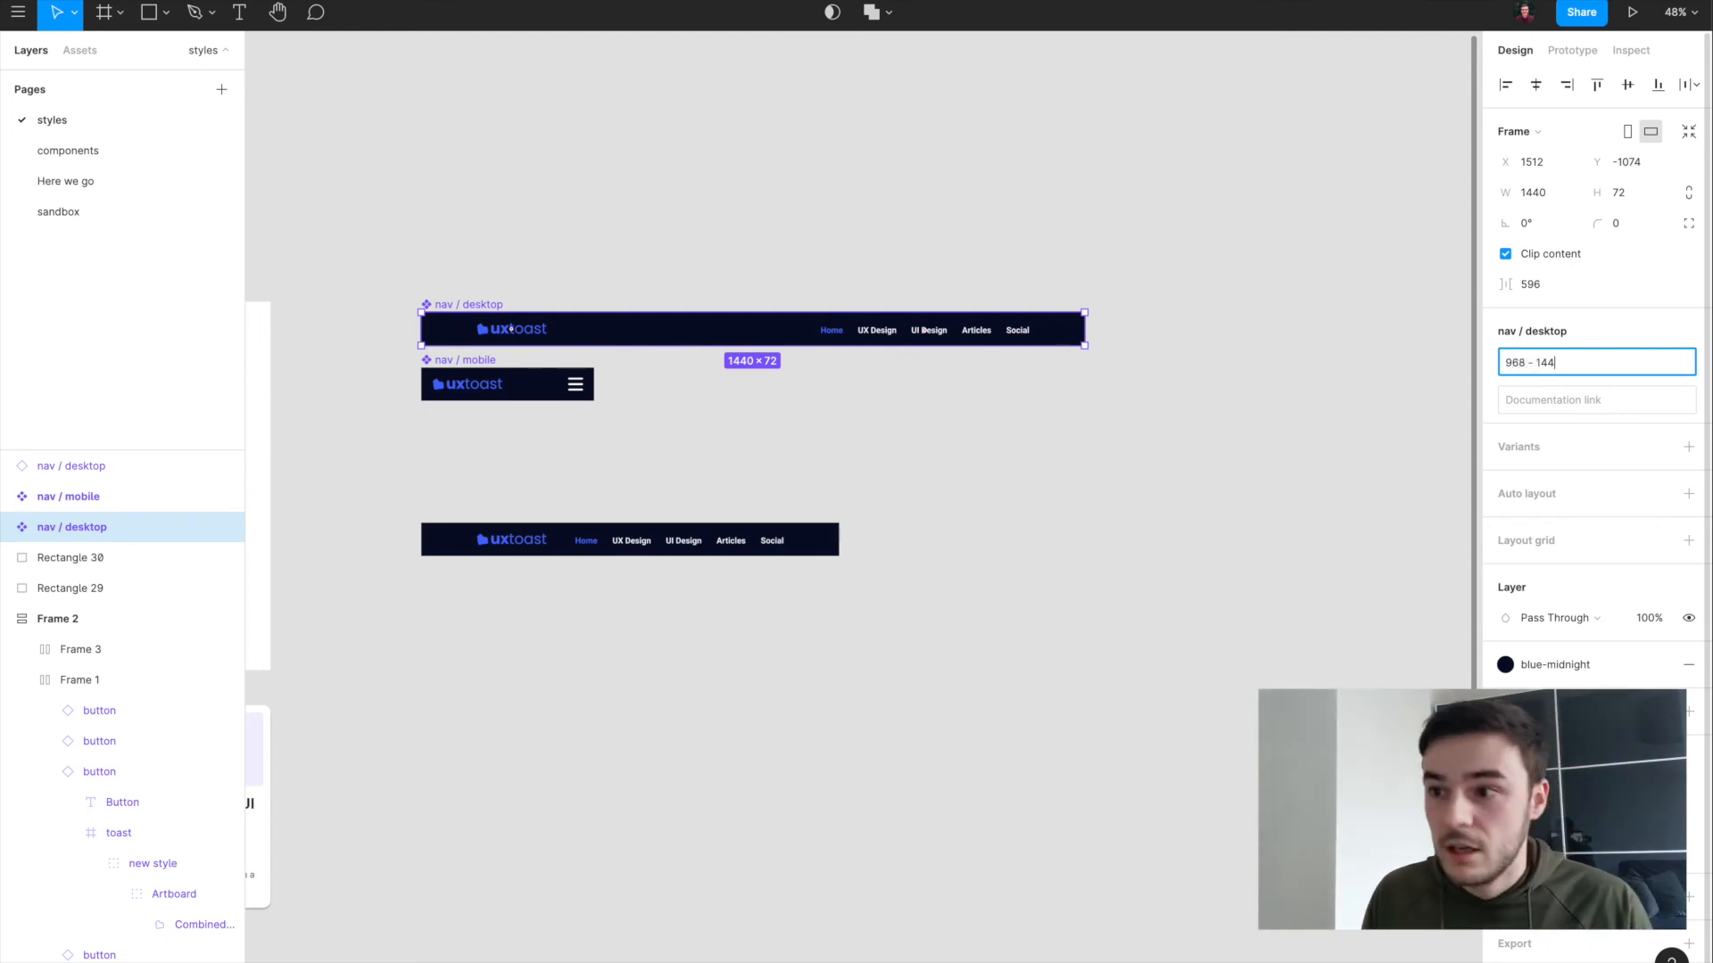
text( 1440)
key(Return)
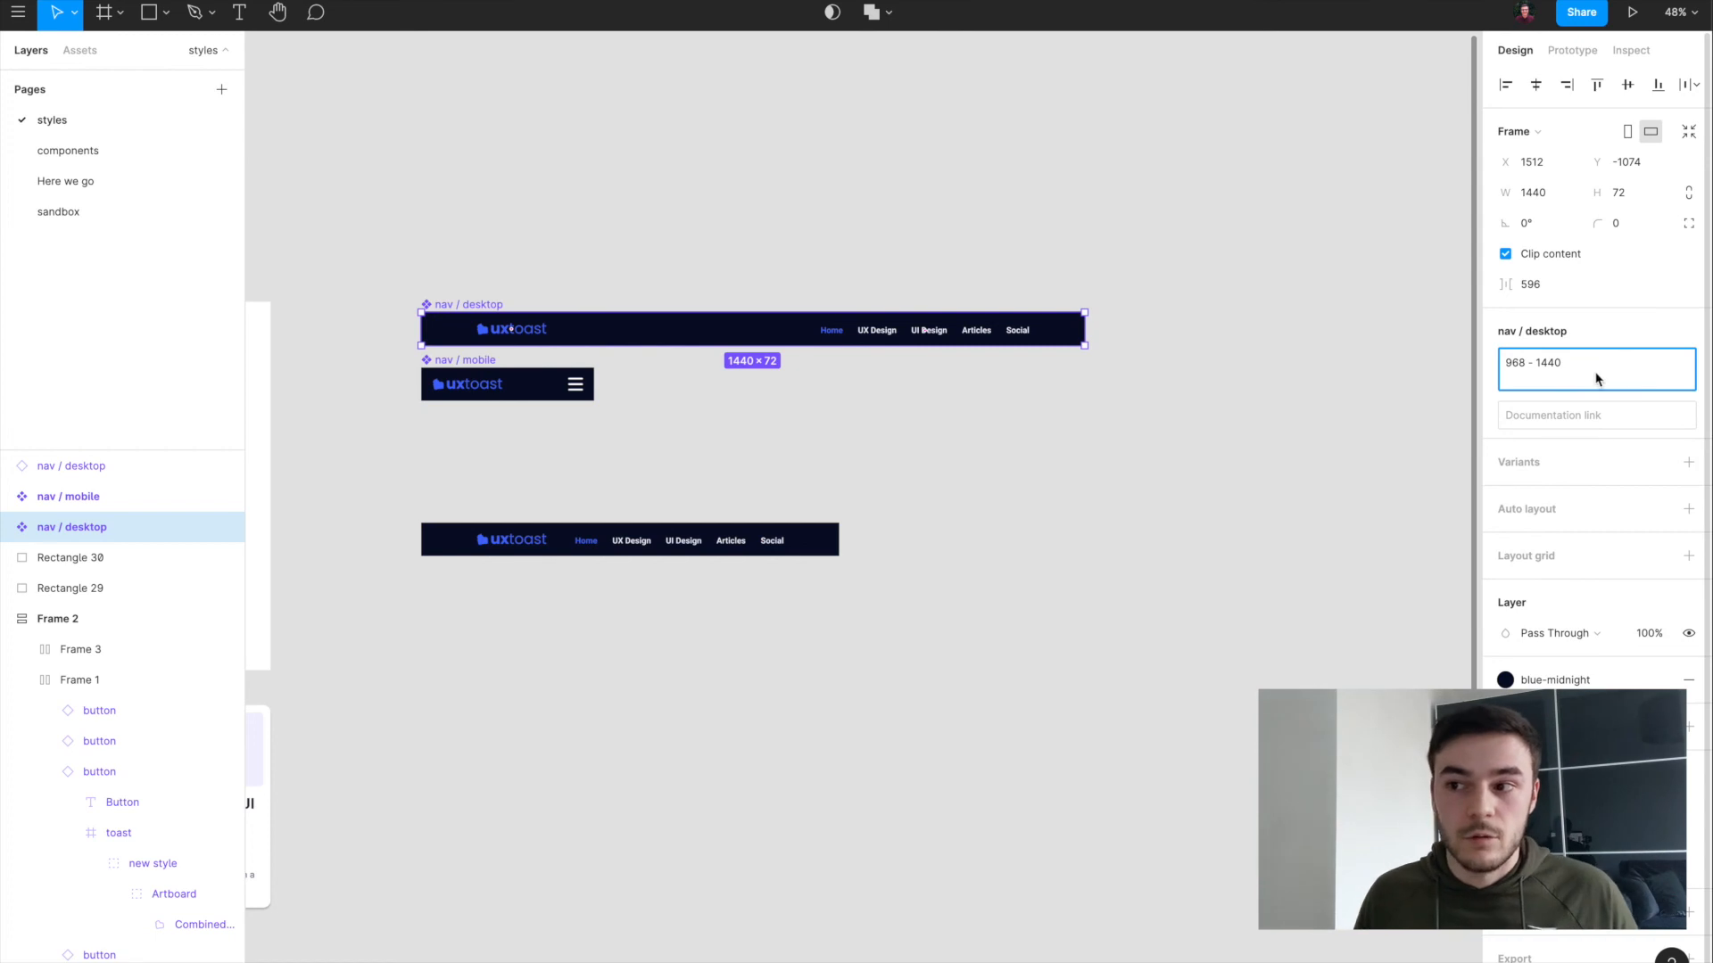
click(1285, 431)
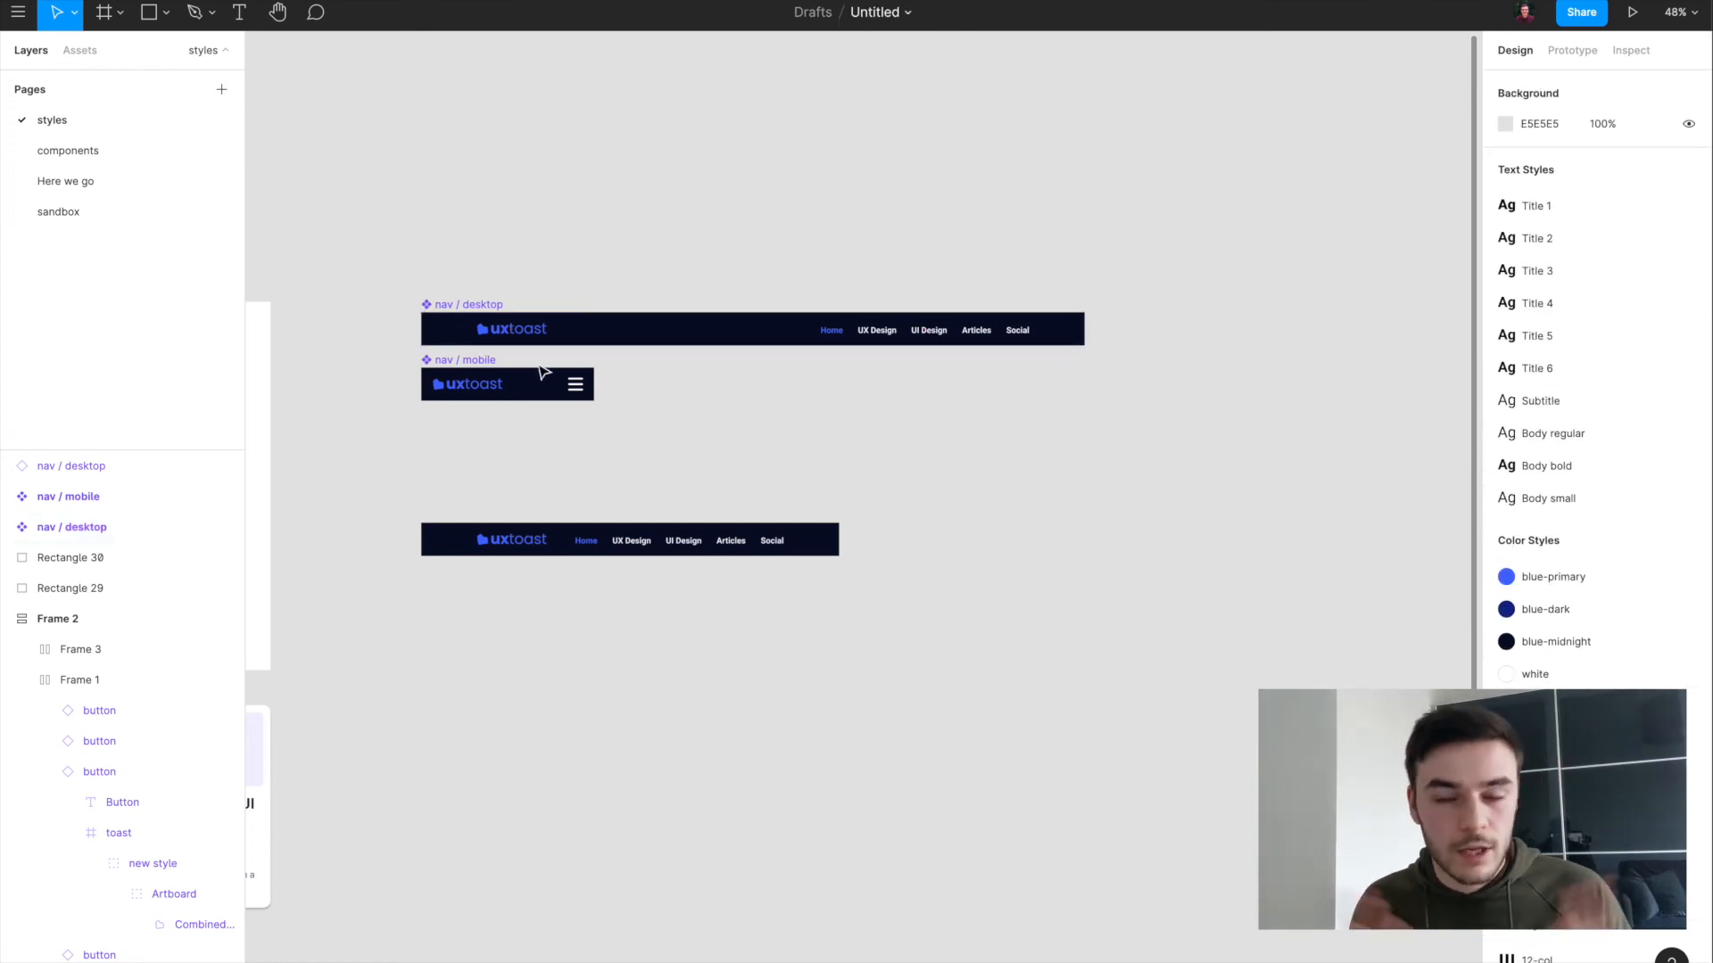
Step: Enter "<968" as the documentation link of the nav / mobile main component
click(470, 377)
click(1594, 405)
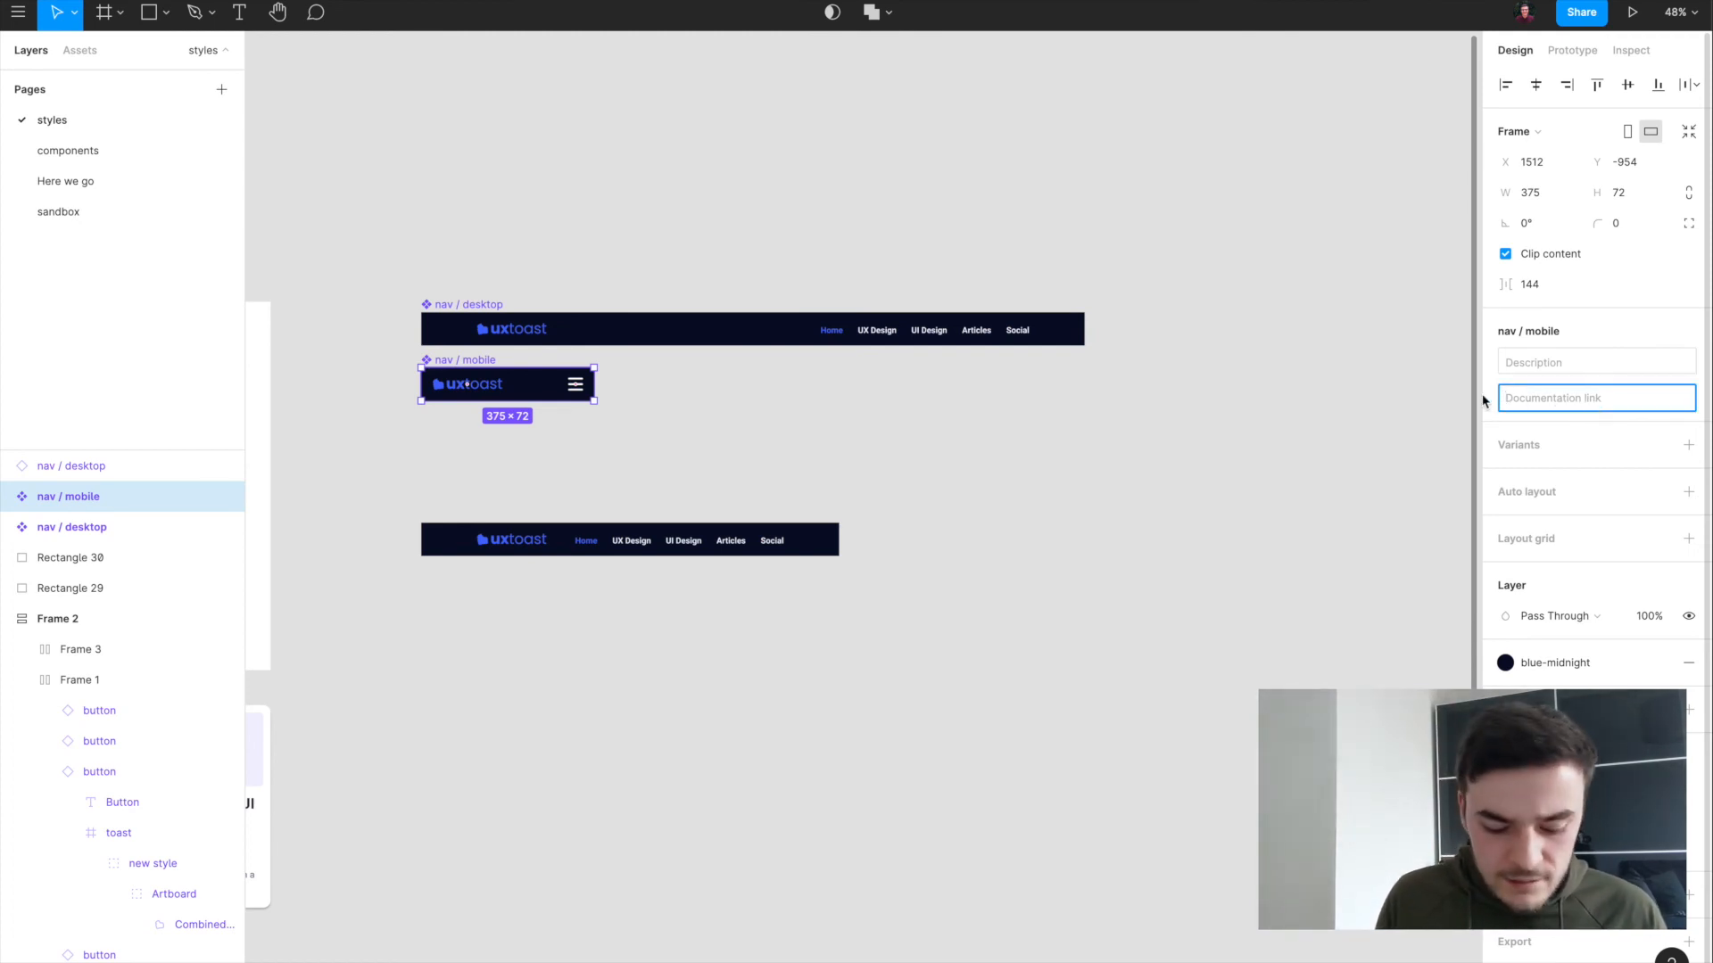
text(>)
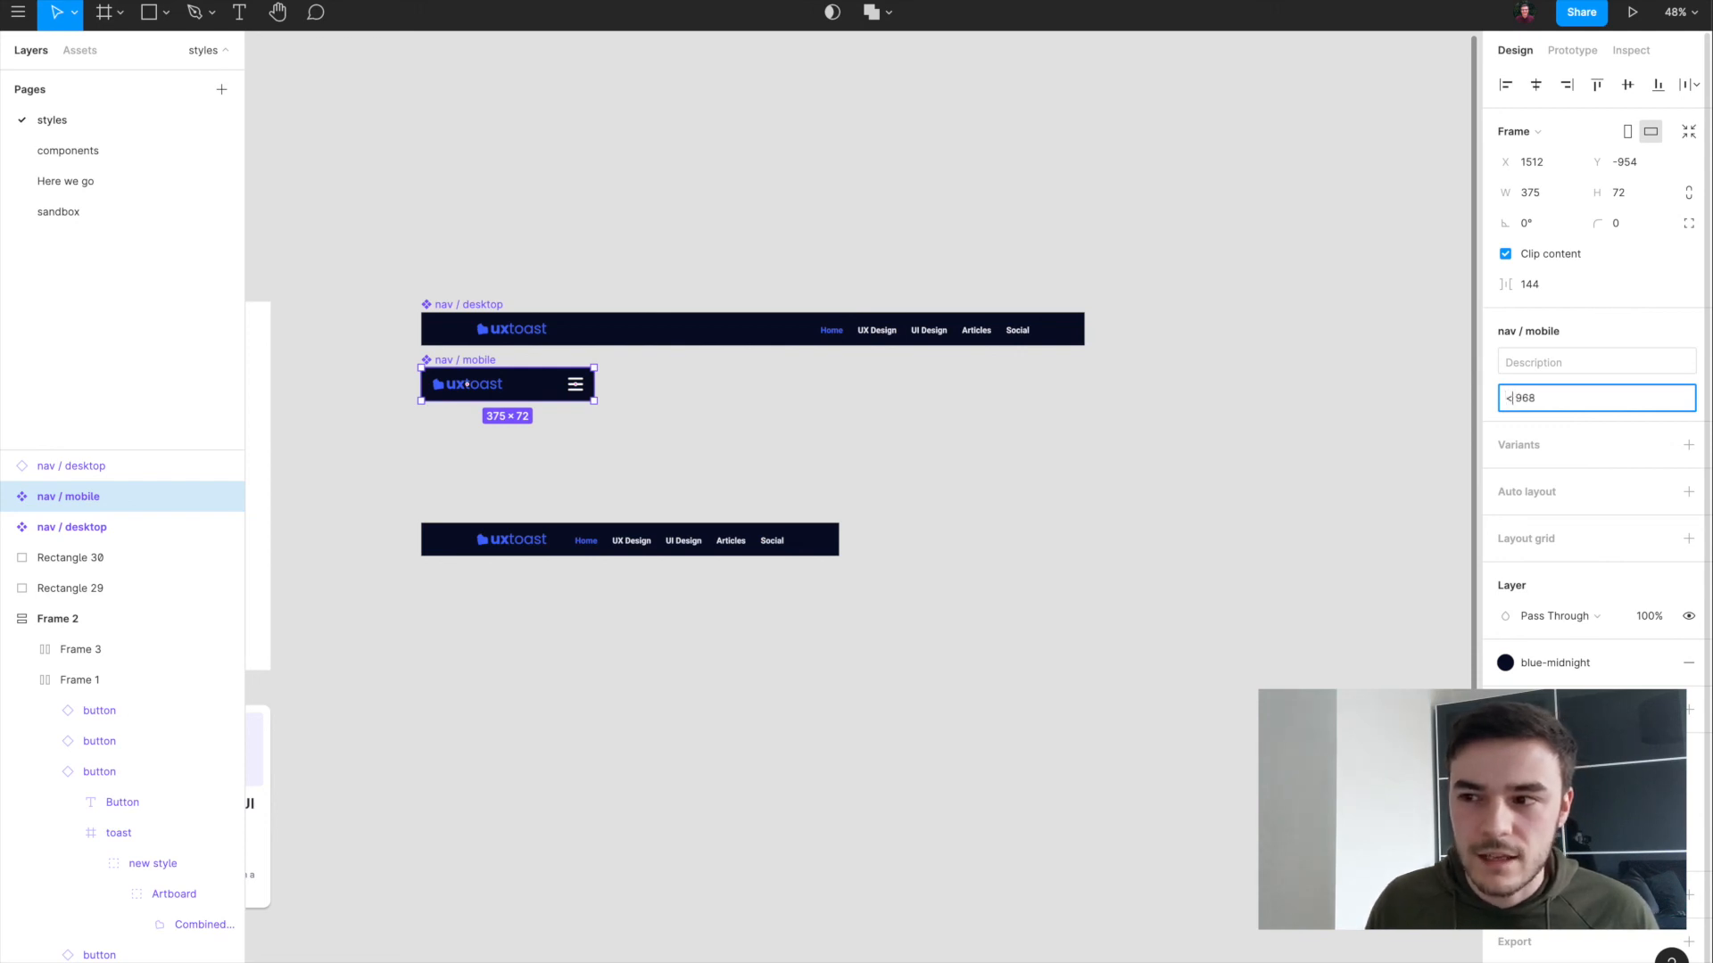
click(1355, 407)
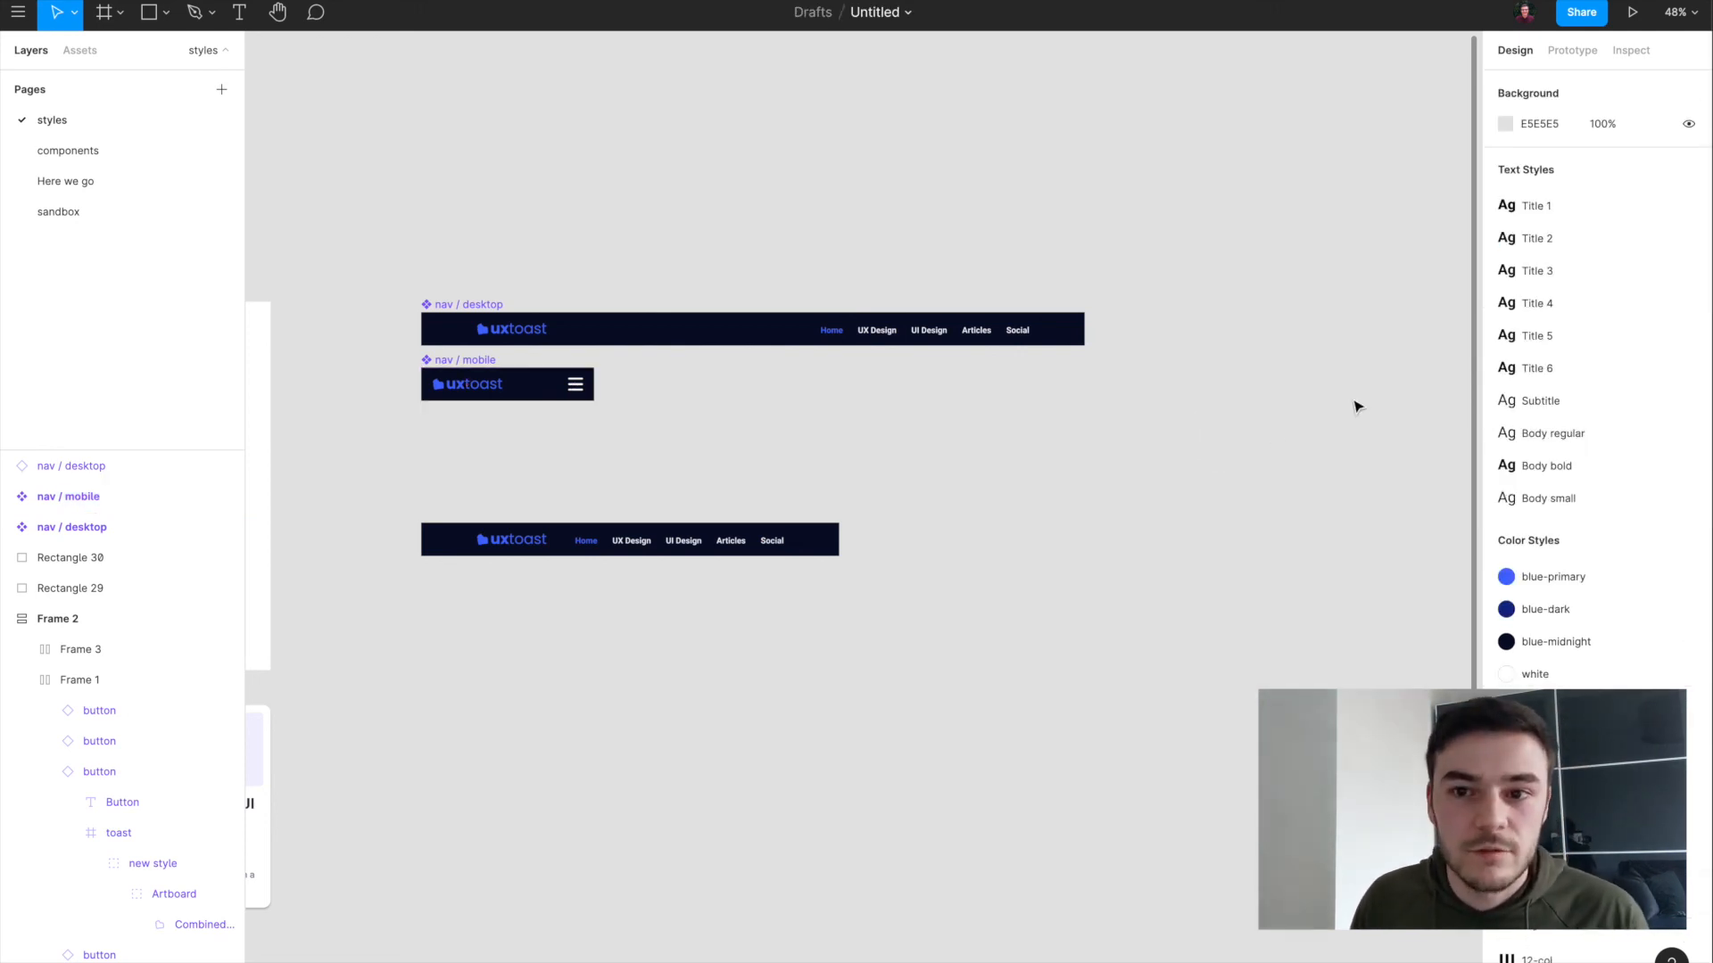
Step: Swap the narrowed nav / desktop instance for the nav / mobile component
click(471, 341)
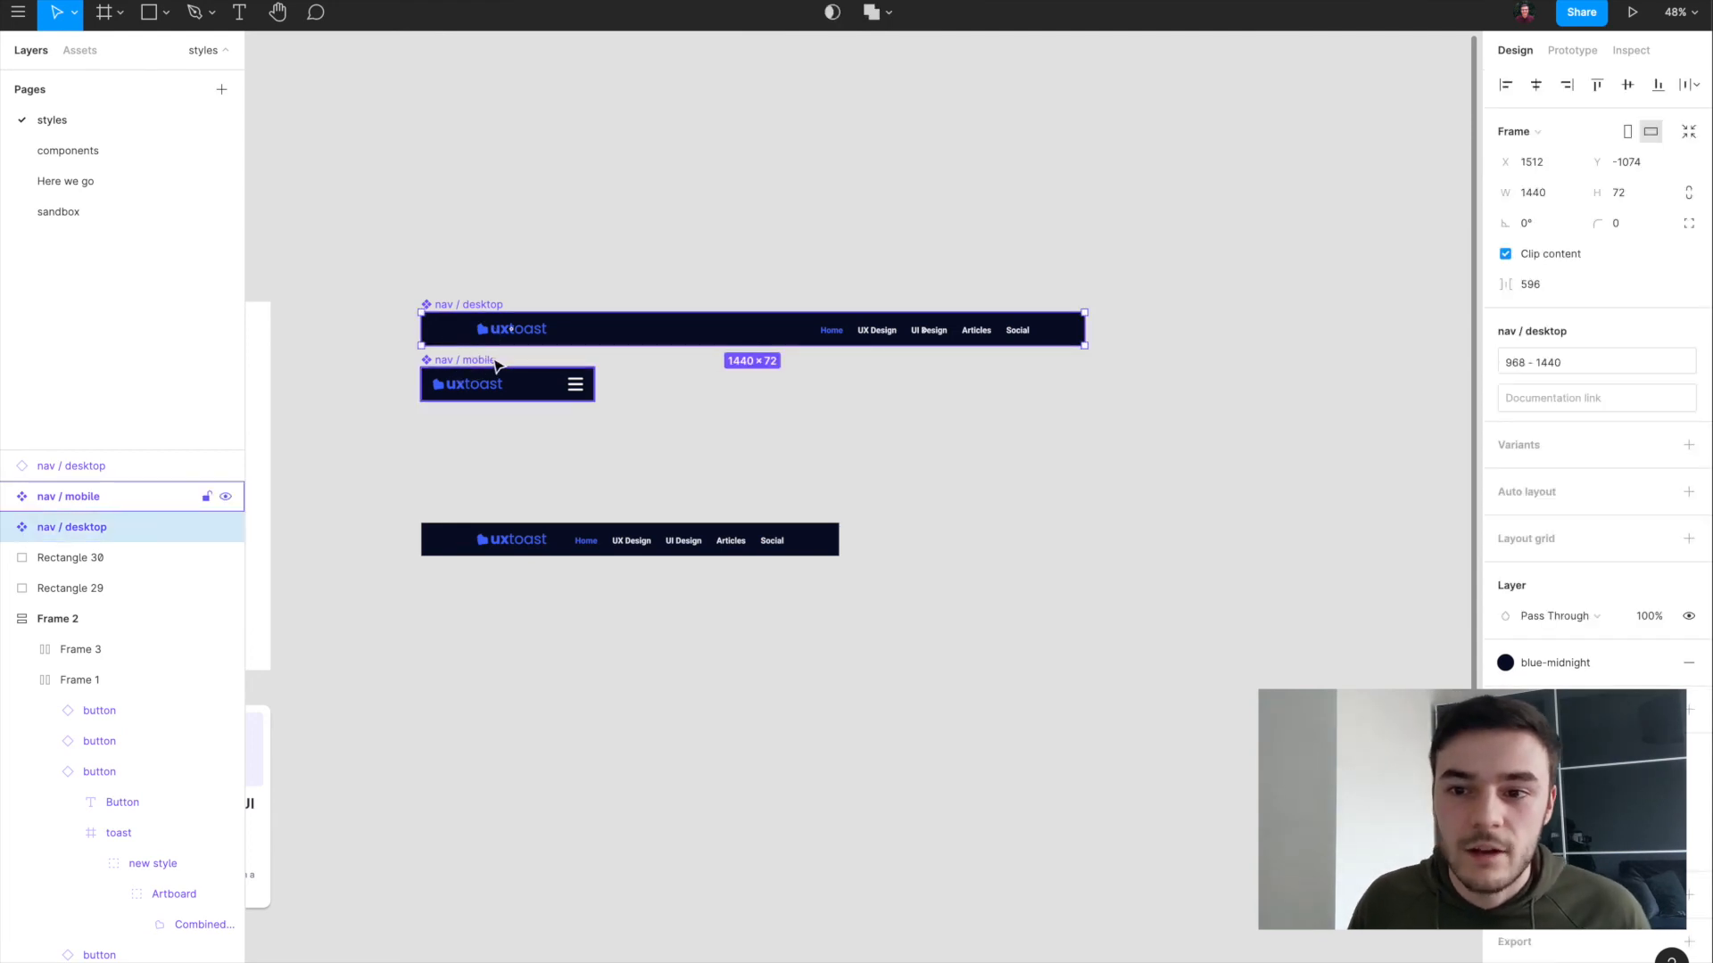
click(634, 546)
scroll(634, 540, left, 5)
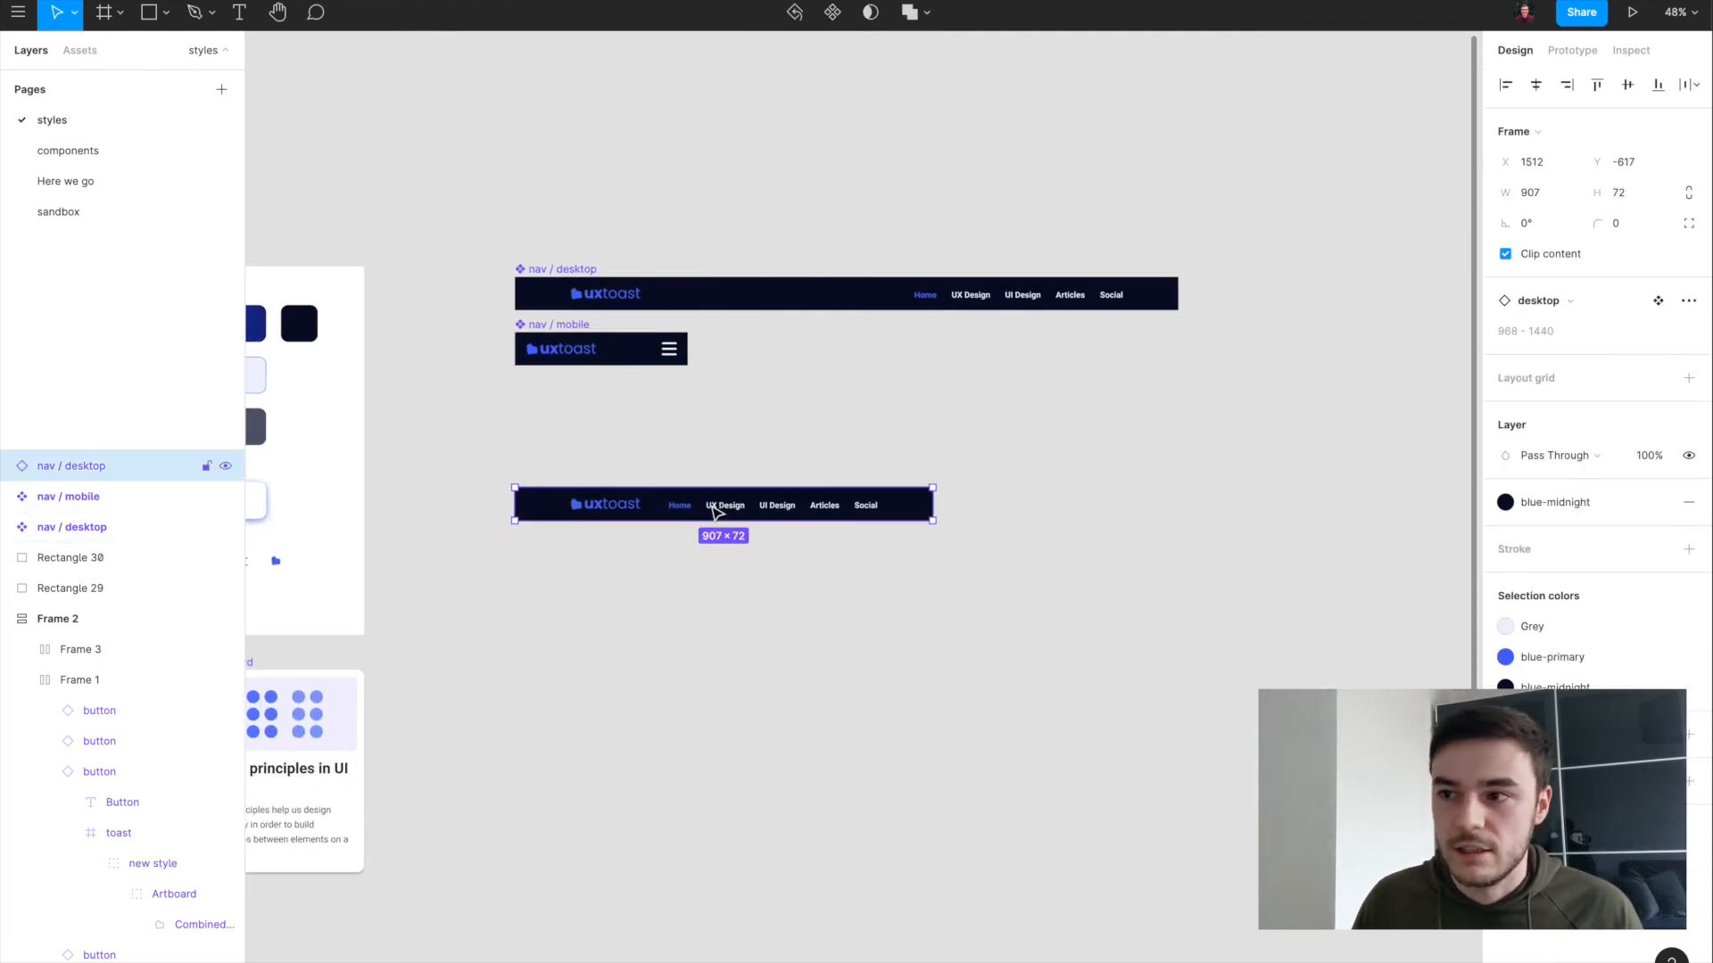
scroll(714, 511, up, 3)
click(1561, 303)
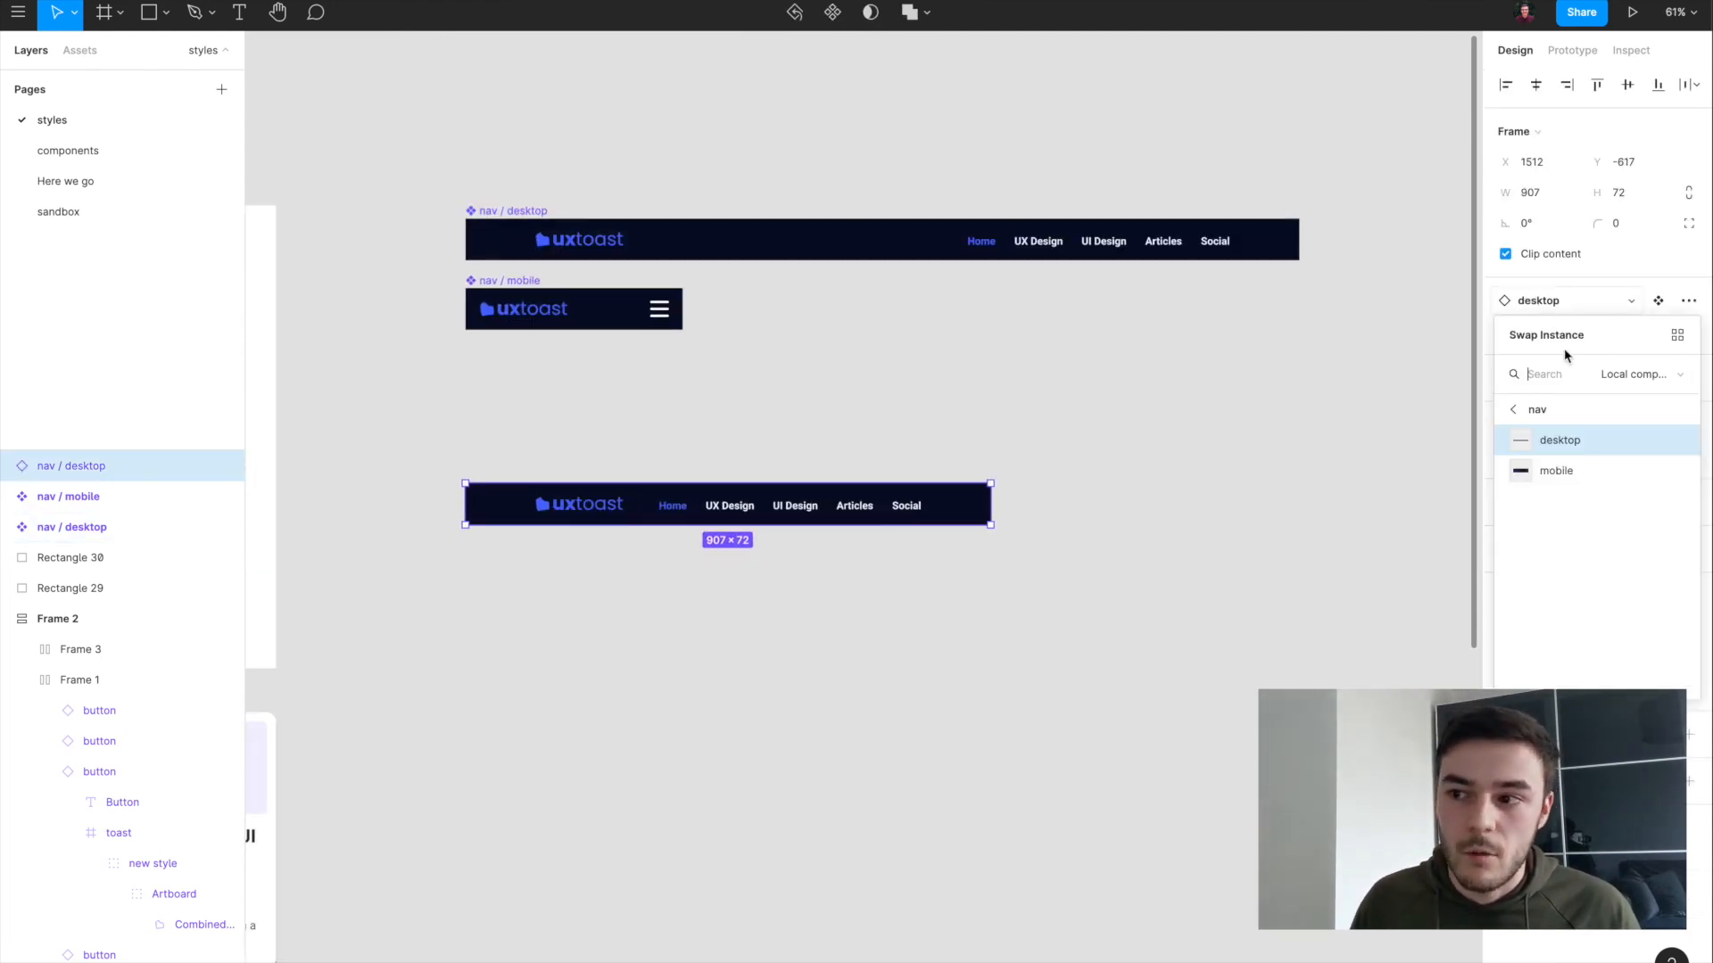
click(1552, 468)
click(1562, 301)
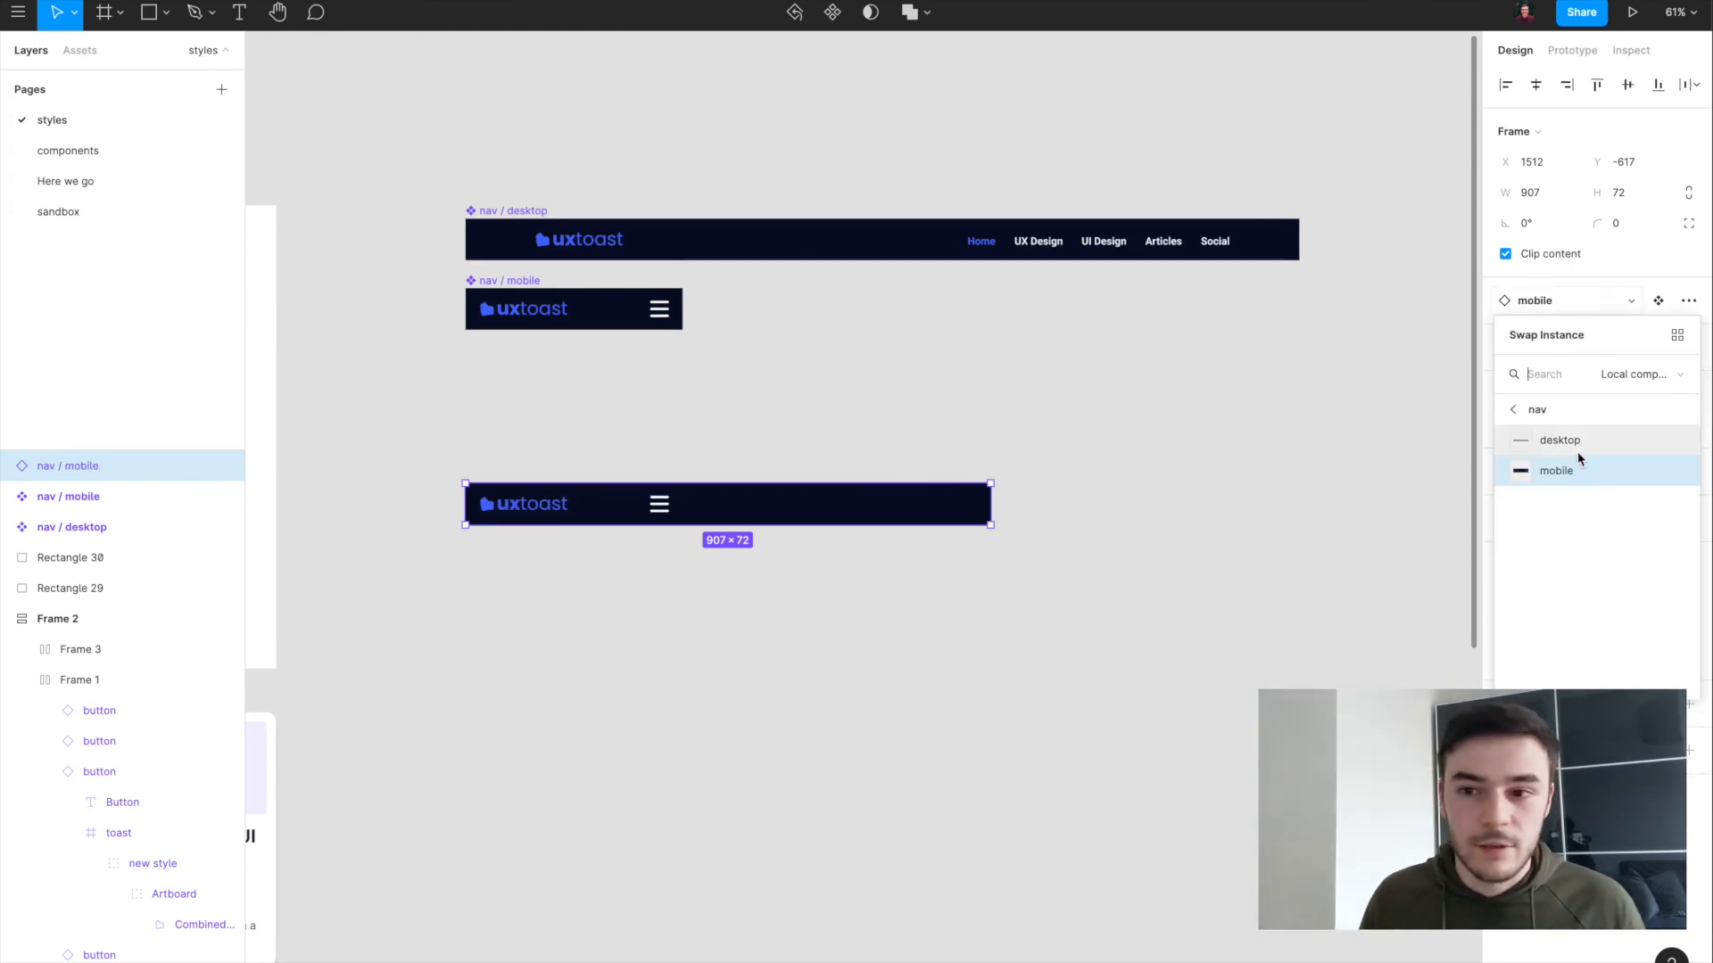
click(665, 731)
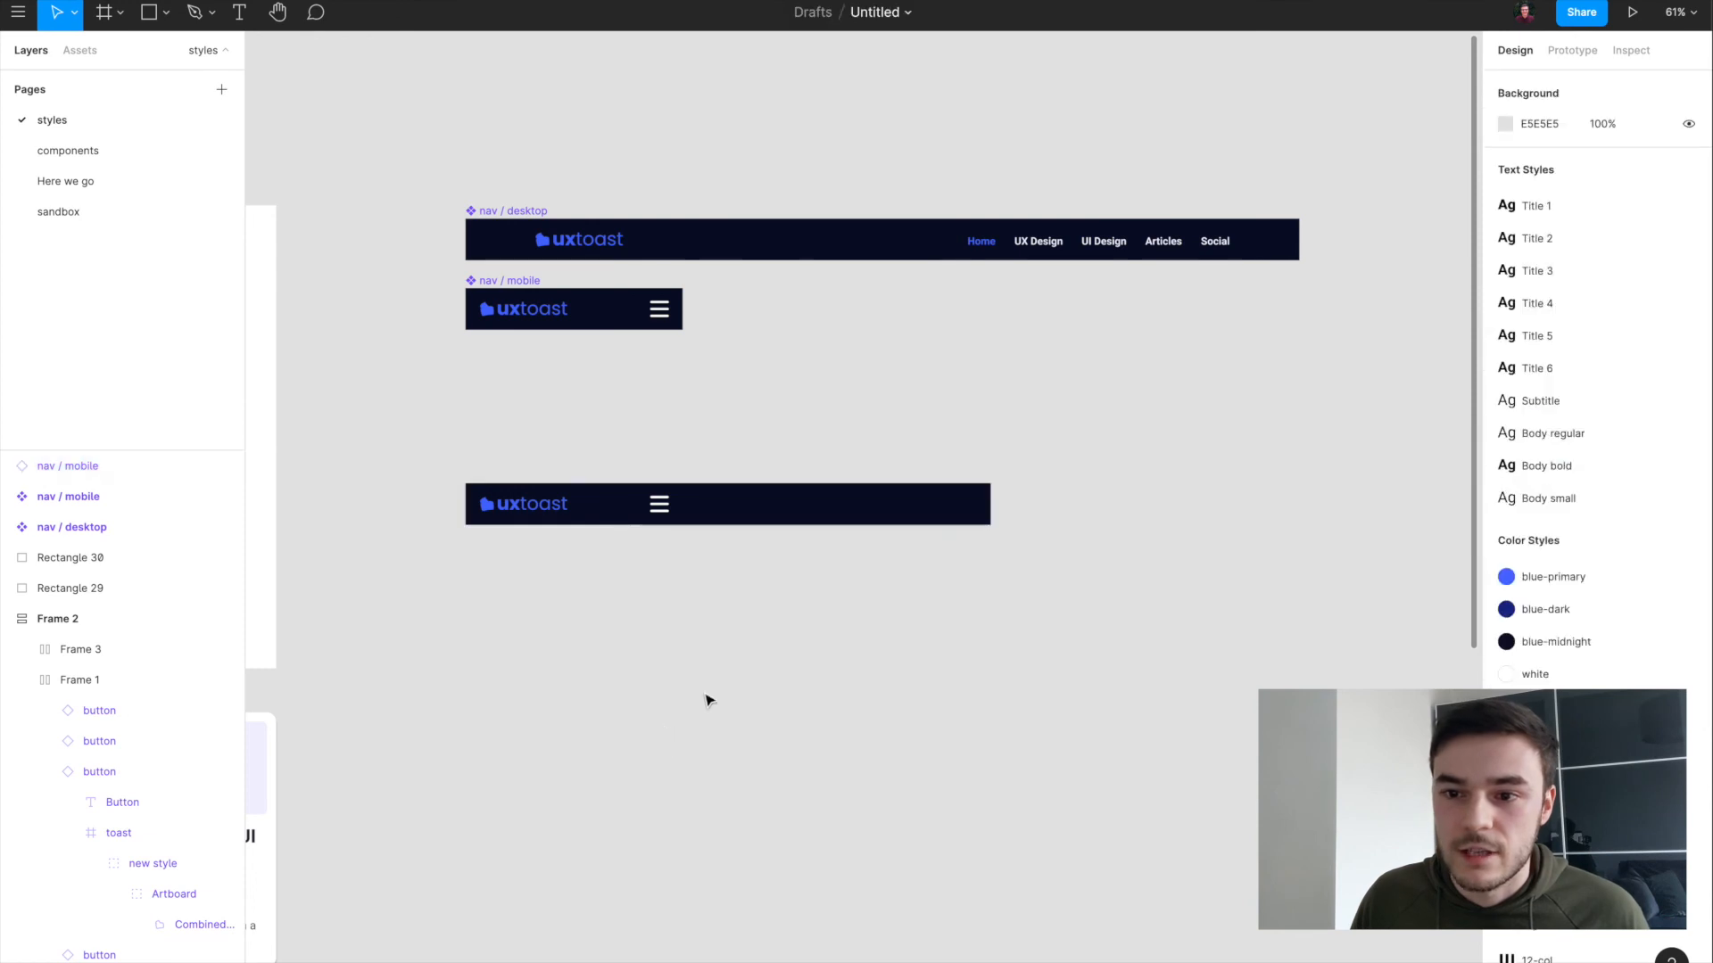
Step: Pin the menu icon in the nav / mobile main component to the right edge and narrow the swapped instance to about 347 px
click(761, 510)
drag(990, 506, 701, 507)
click(659, 308)
double_click(659, 308)
click(1552, 401)
click(812, 353)
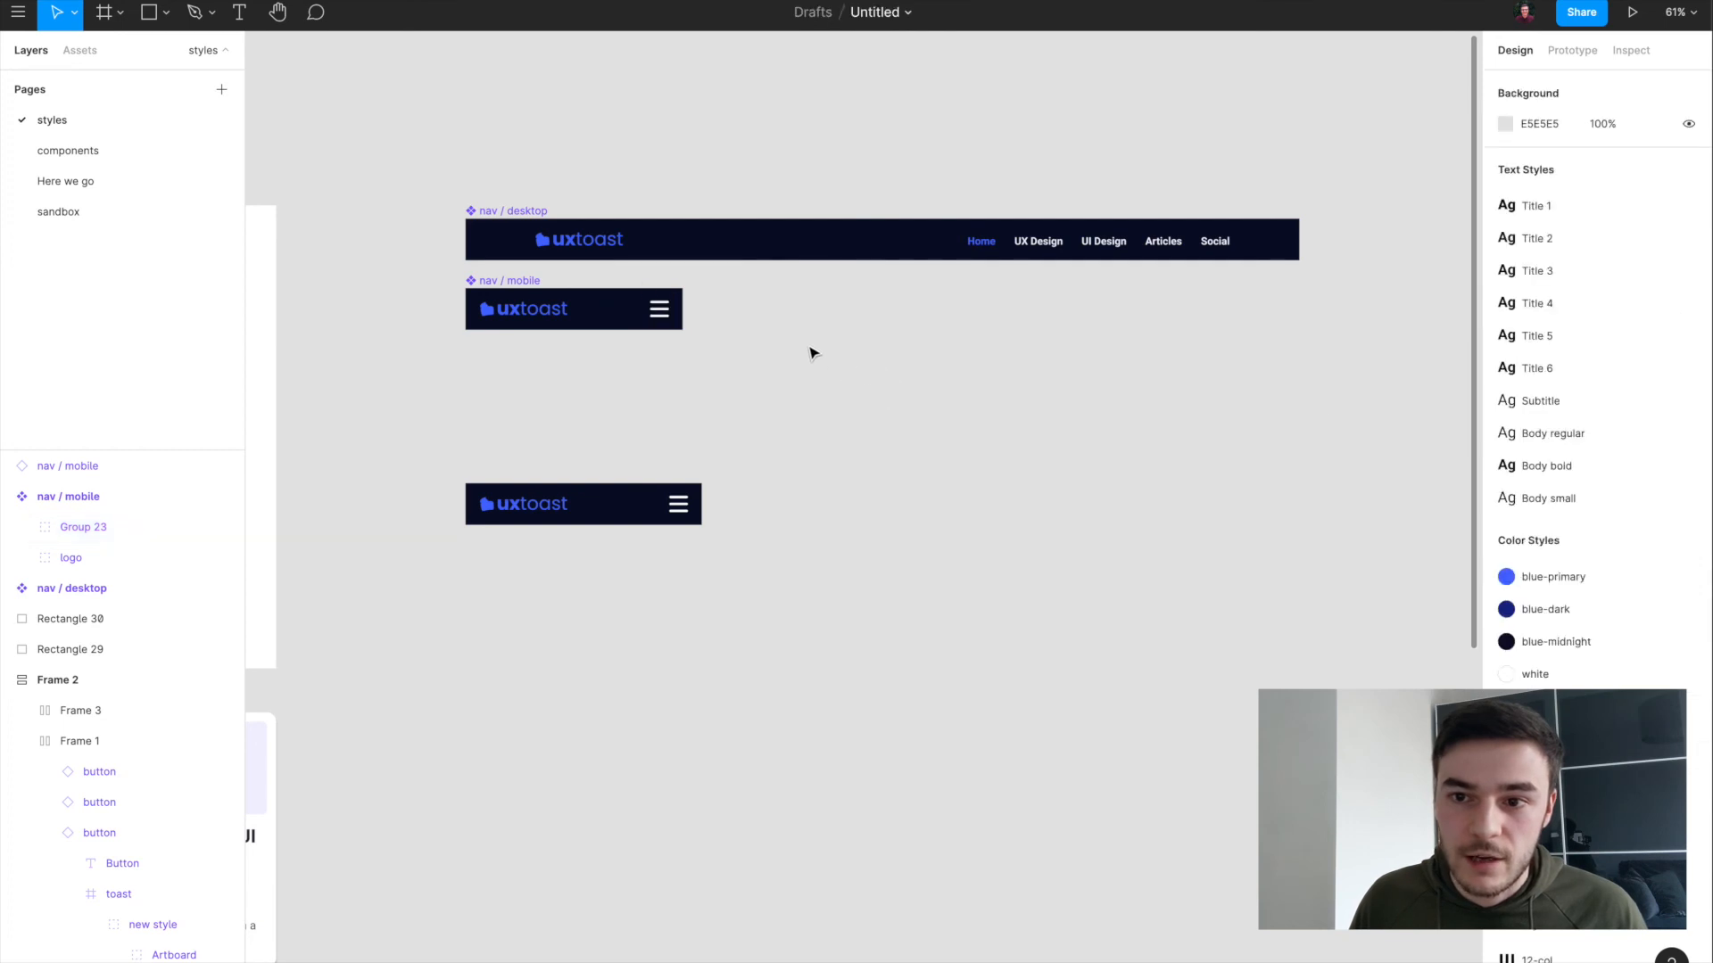
click(668, 505)
drag(699, 504, 668, 517)
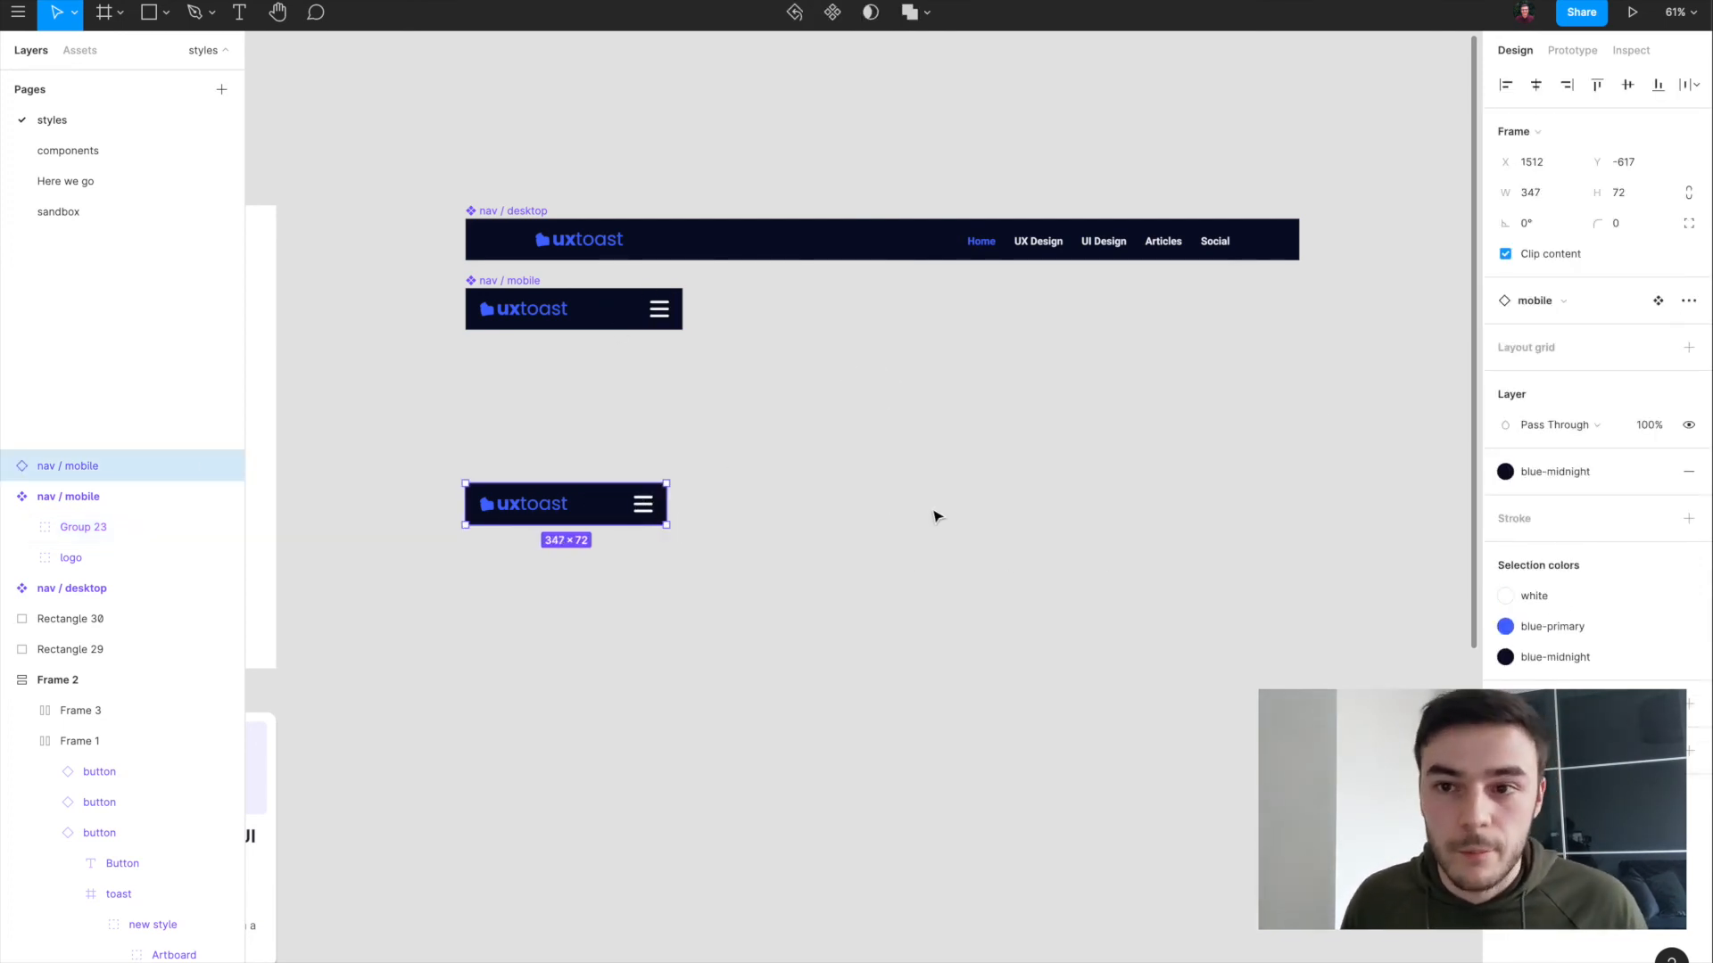
Step: Examine the header, hero section and design law cards of the uxtoast-desktop page design
click(463, 422)
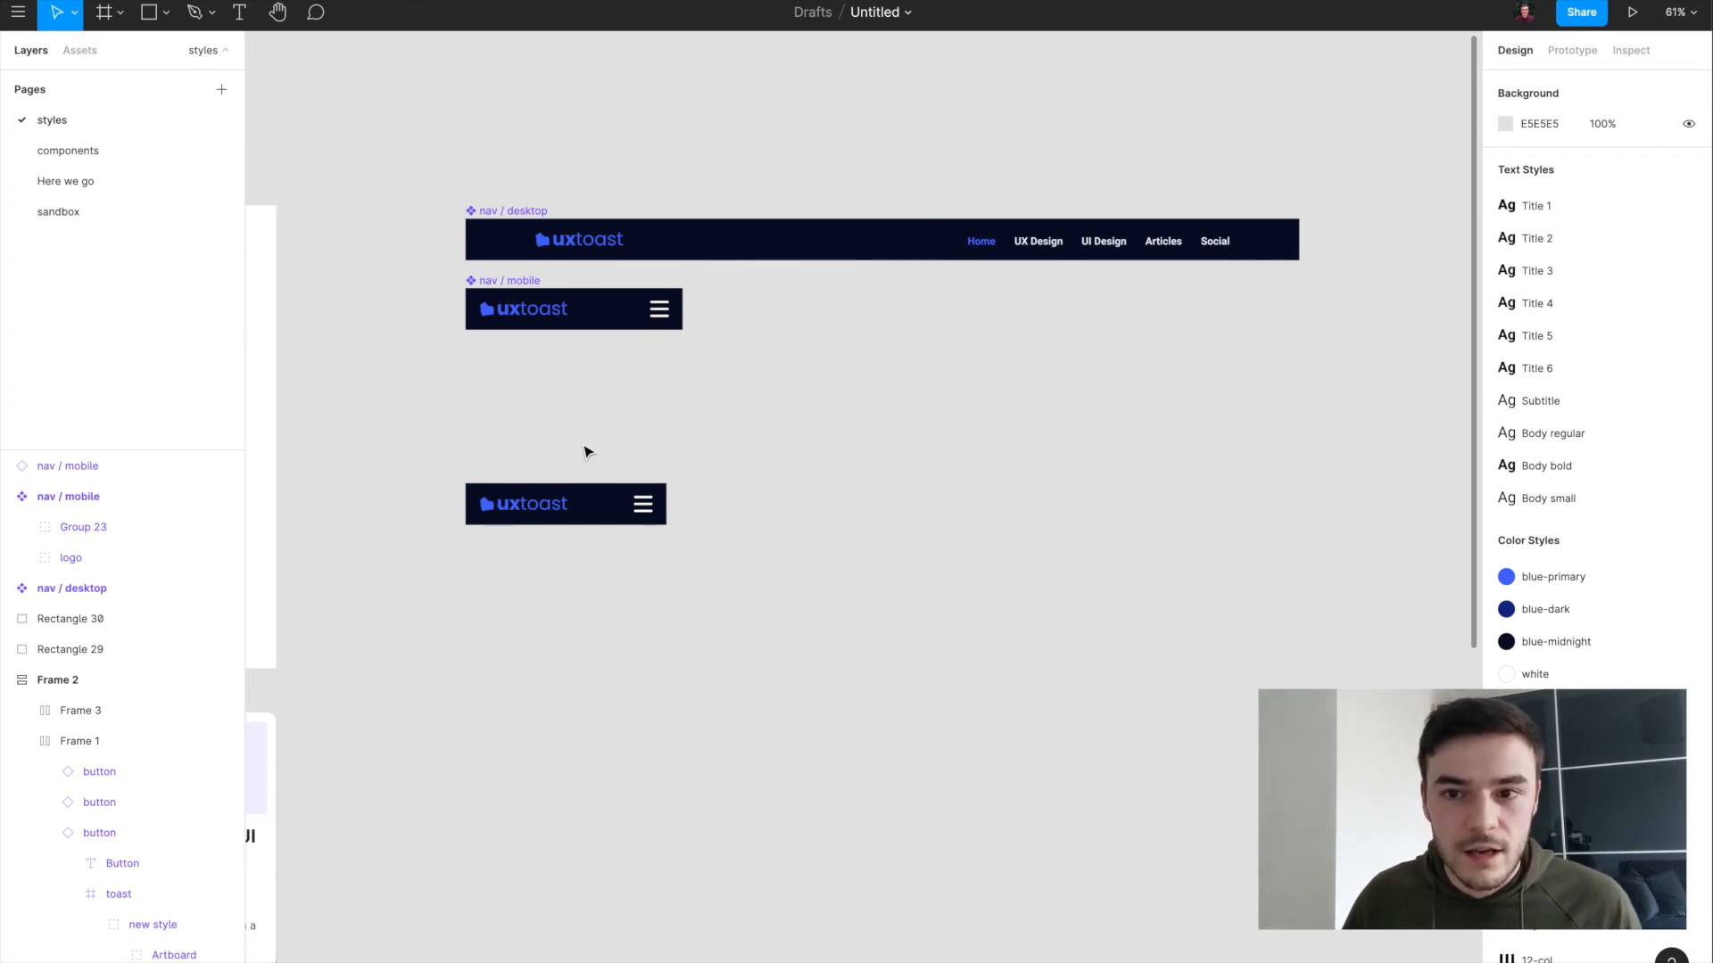
scroll(587, 452, left, 15)
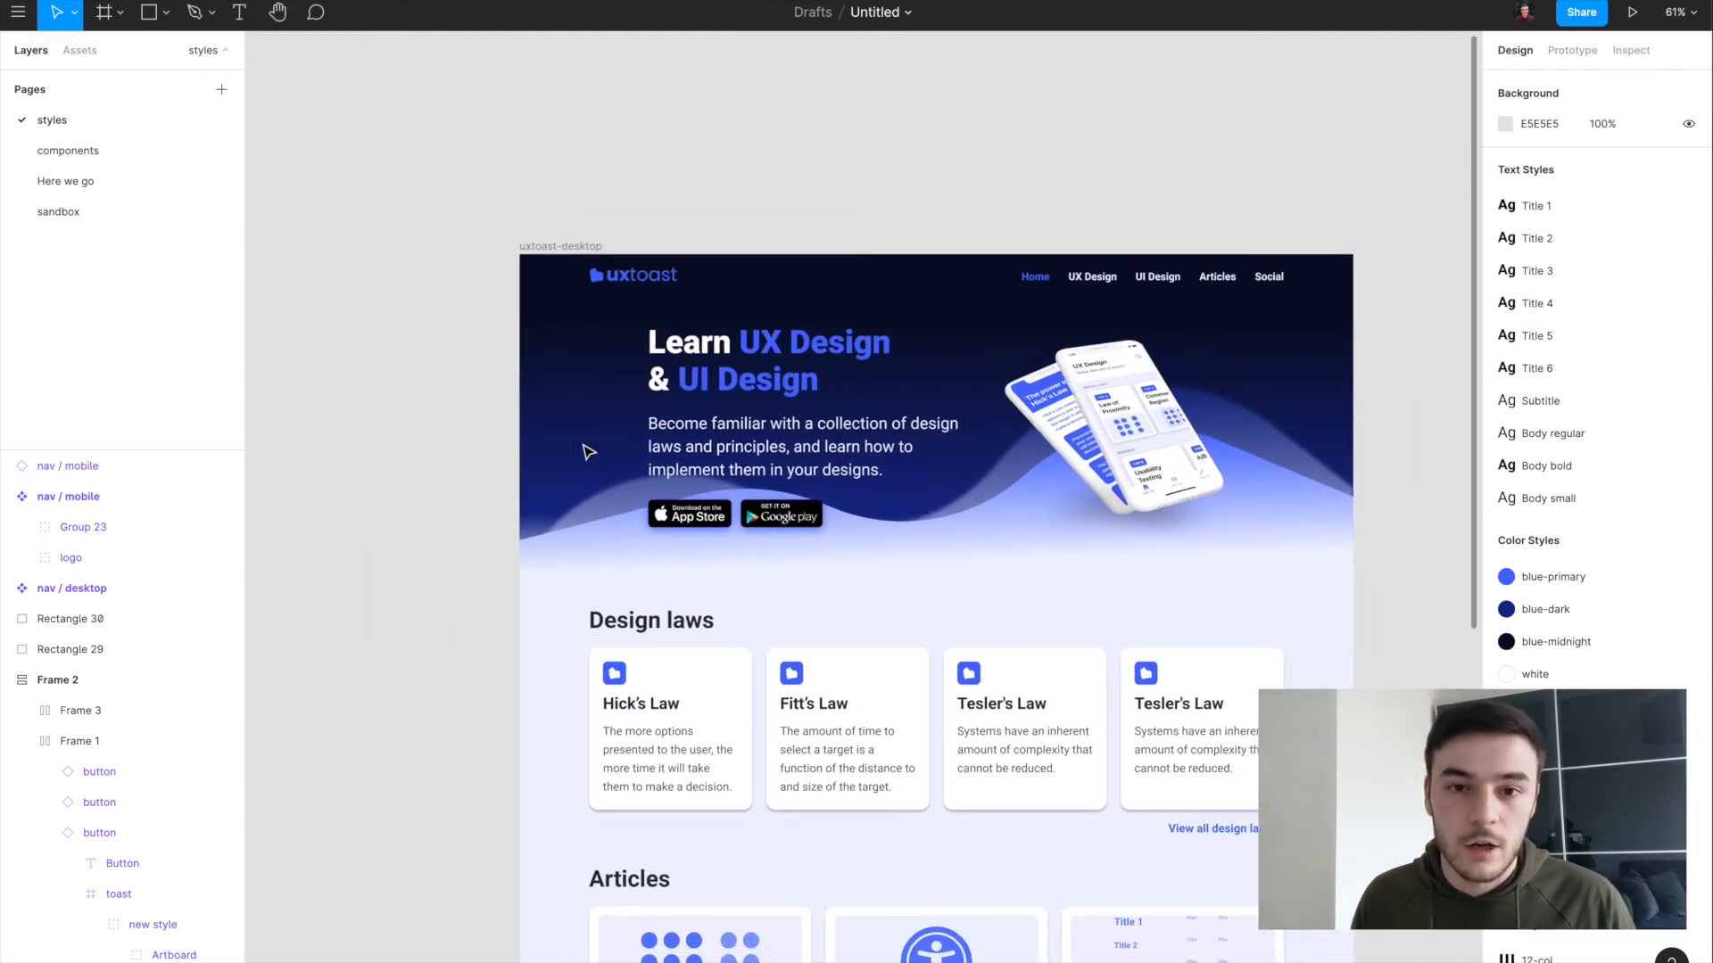
scroll(586, 451, down, 1)
scroll(585, 451, right, 1)
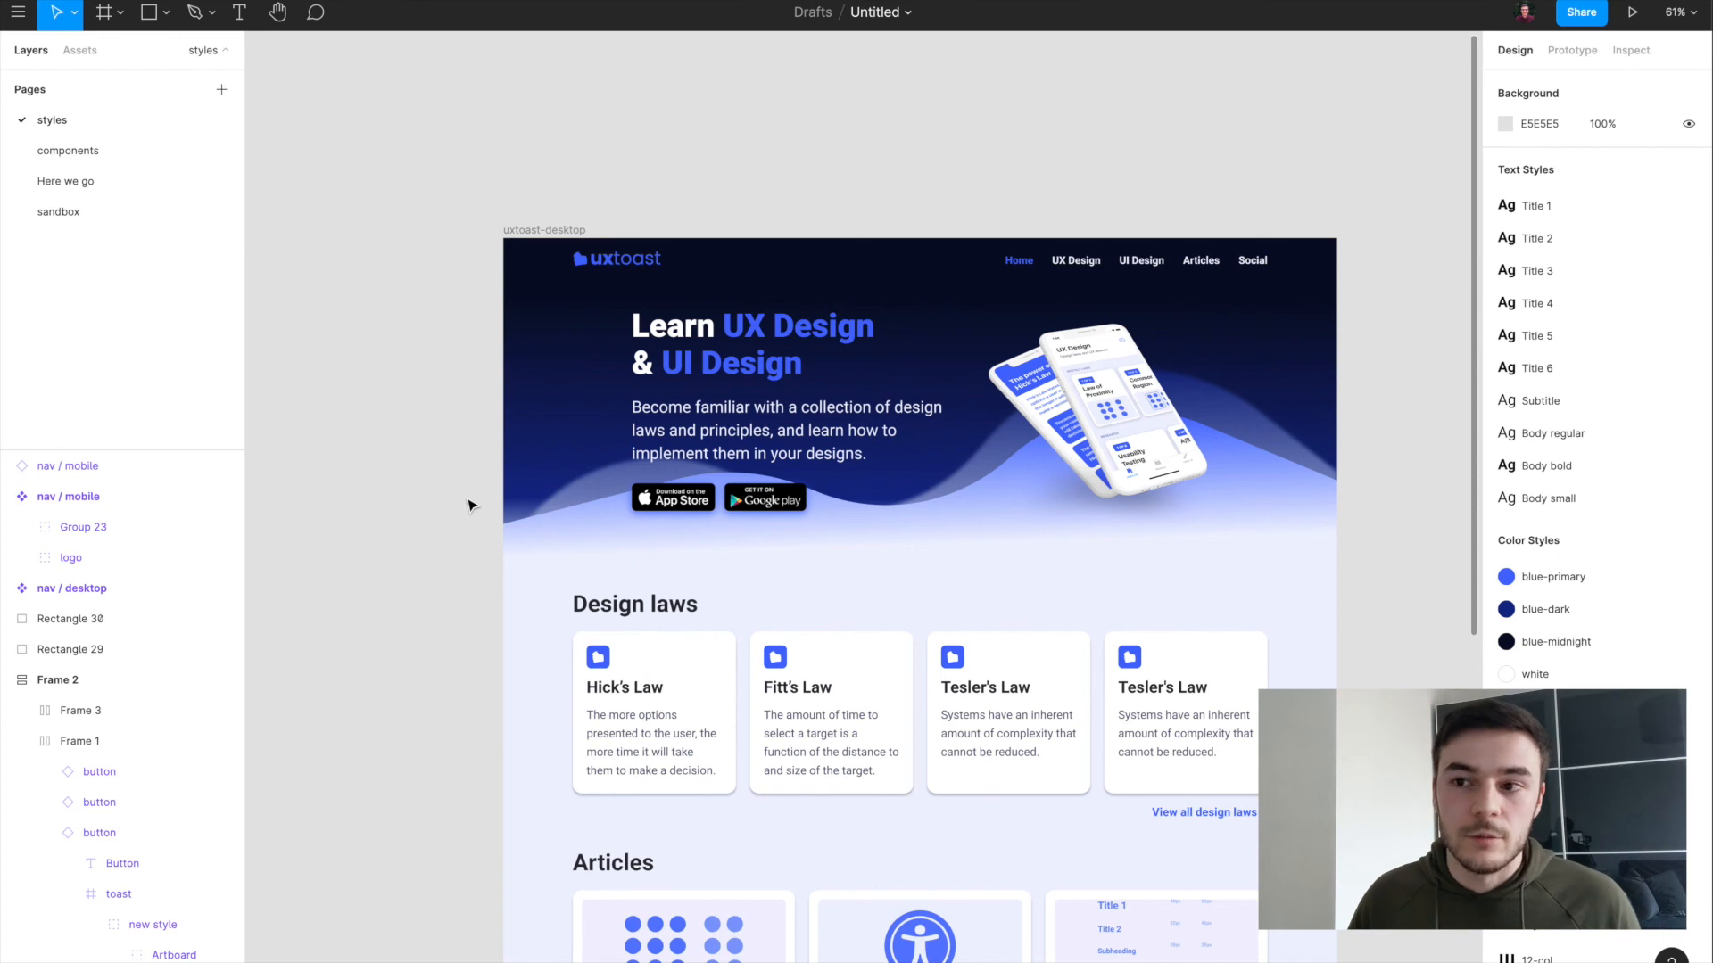
scroll(612, 216, down, 1)
scroll(612, 217, right, 1)
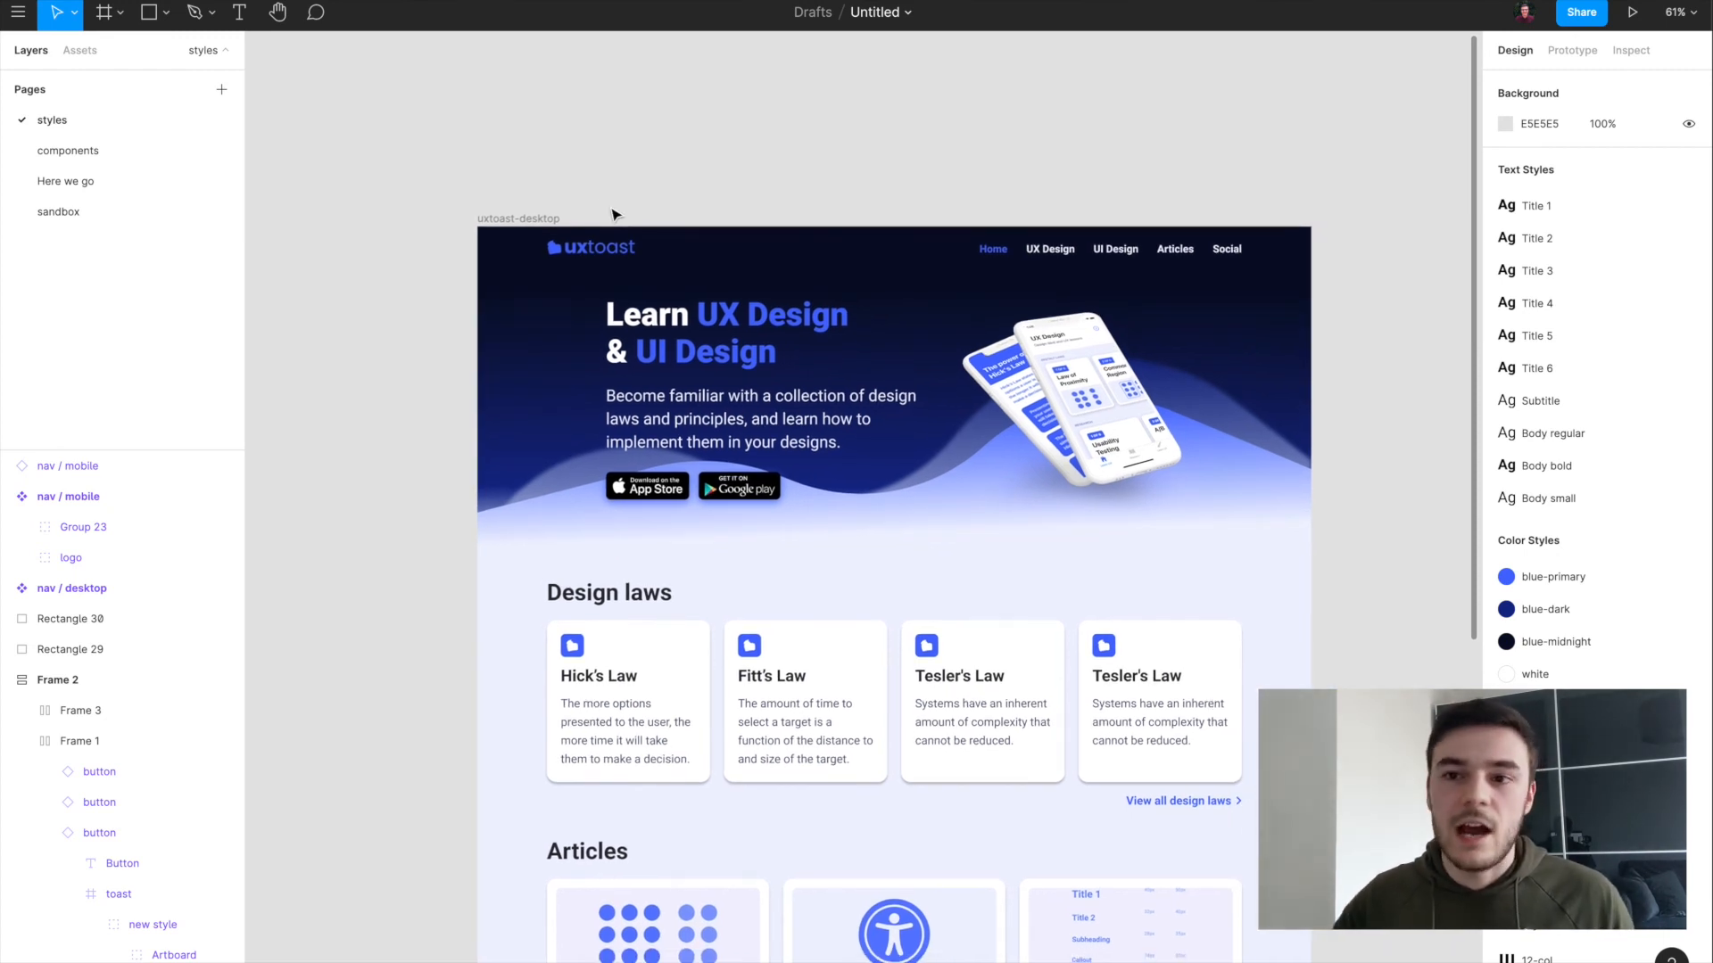